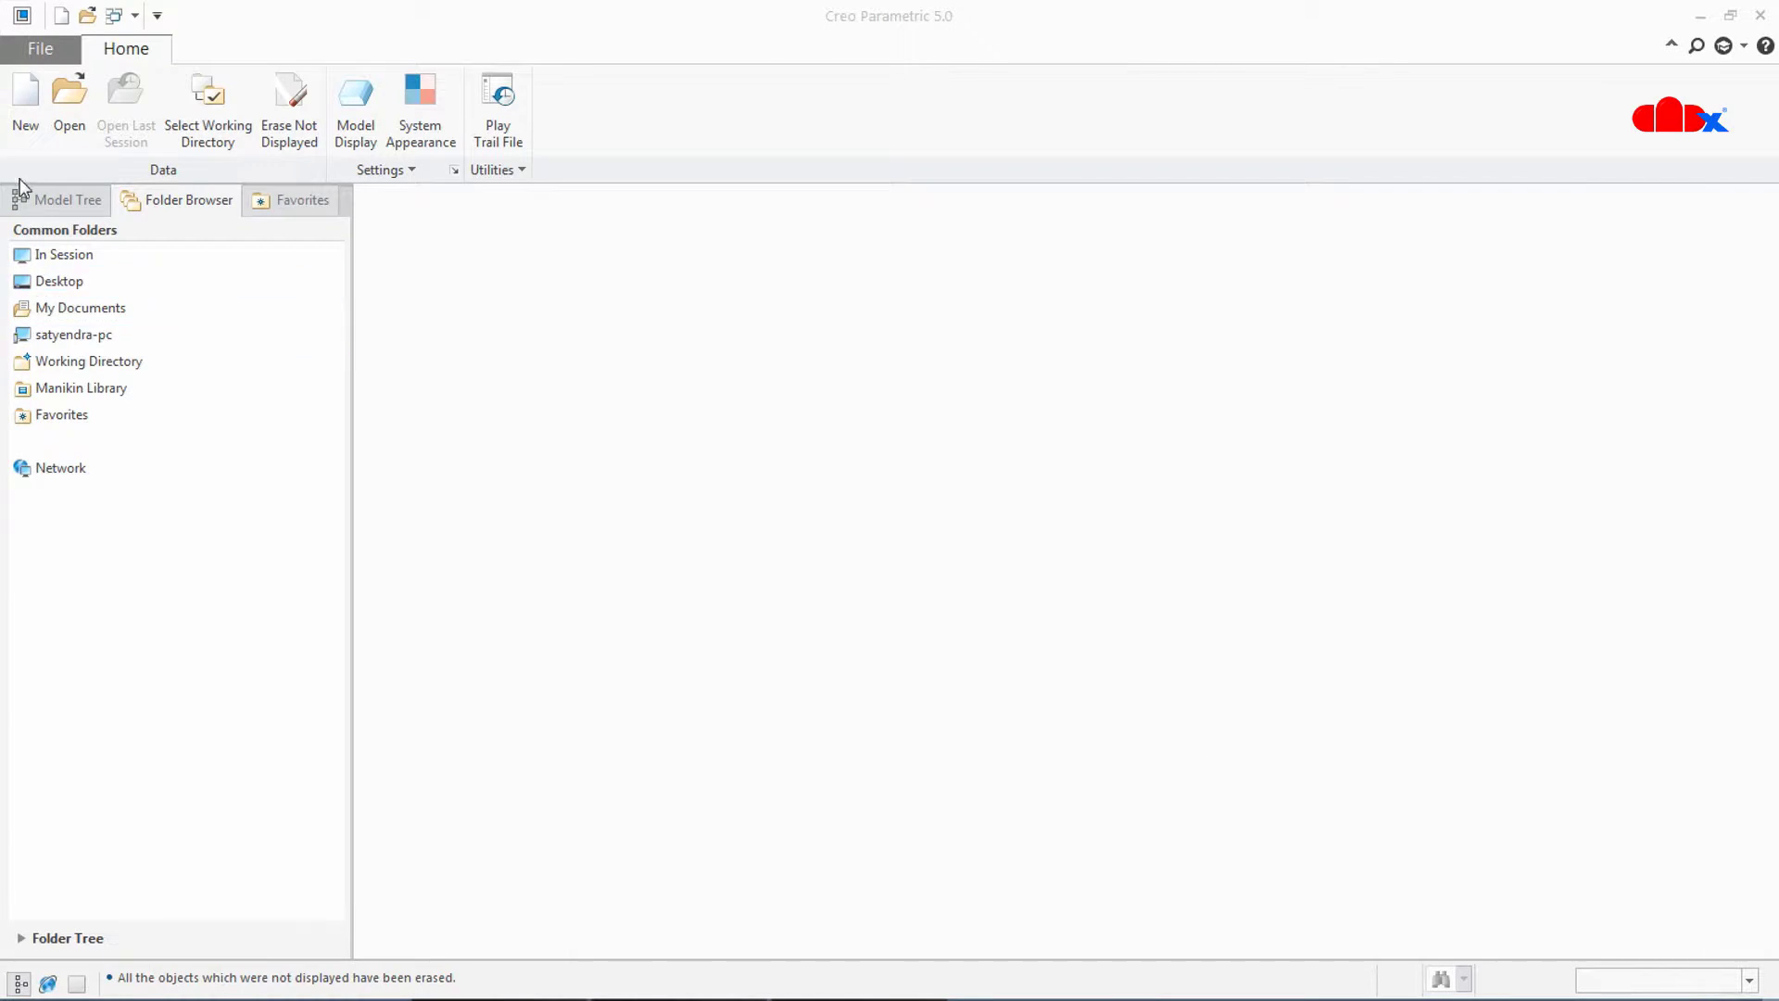
- Create a new Design assembly named asm0001 from the default template
left_click(25, 106)
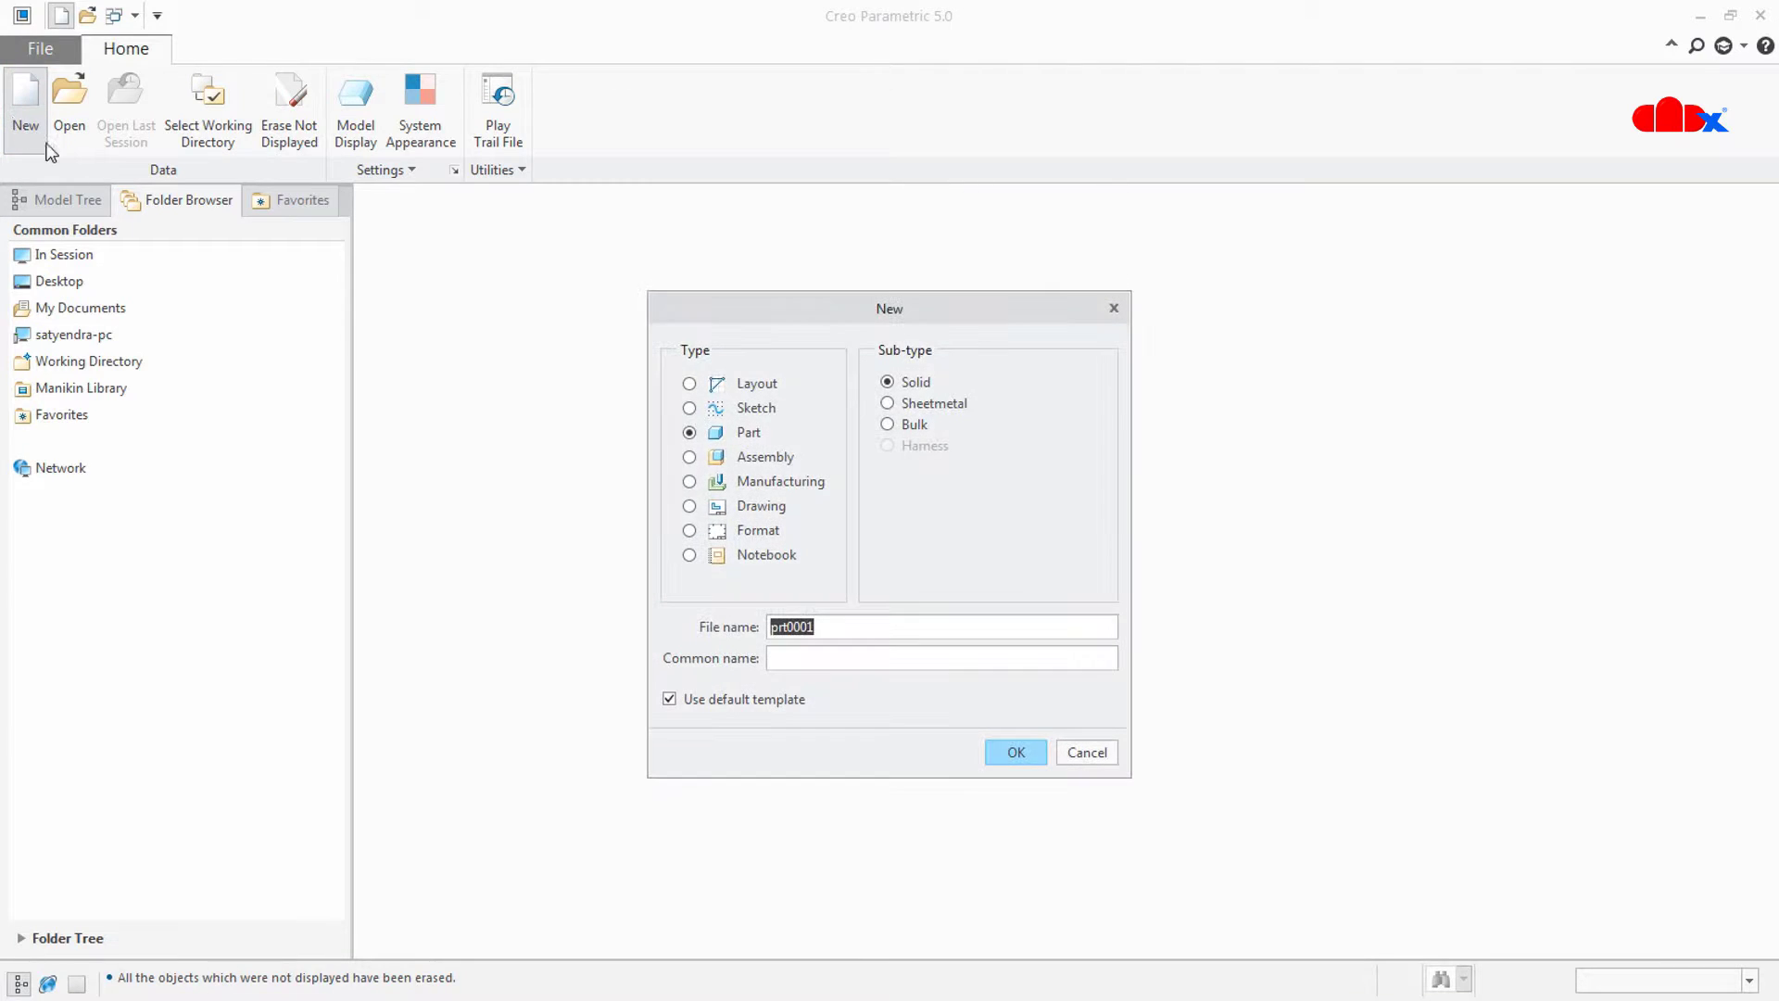
left_click(714, 462)
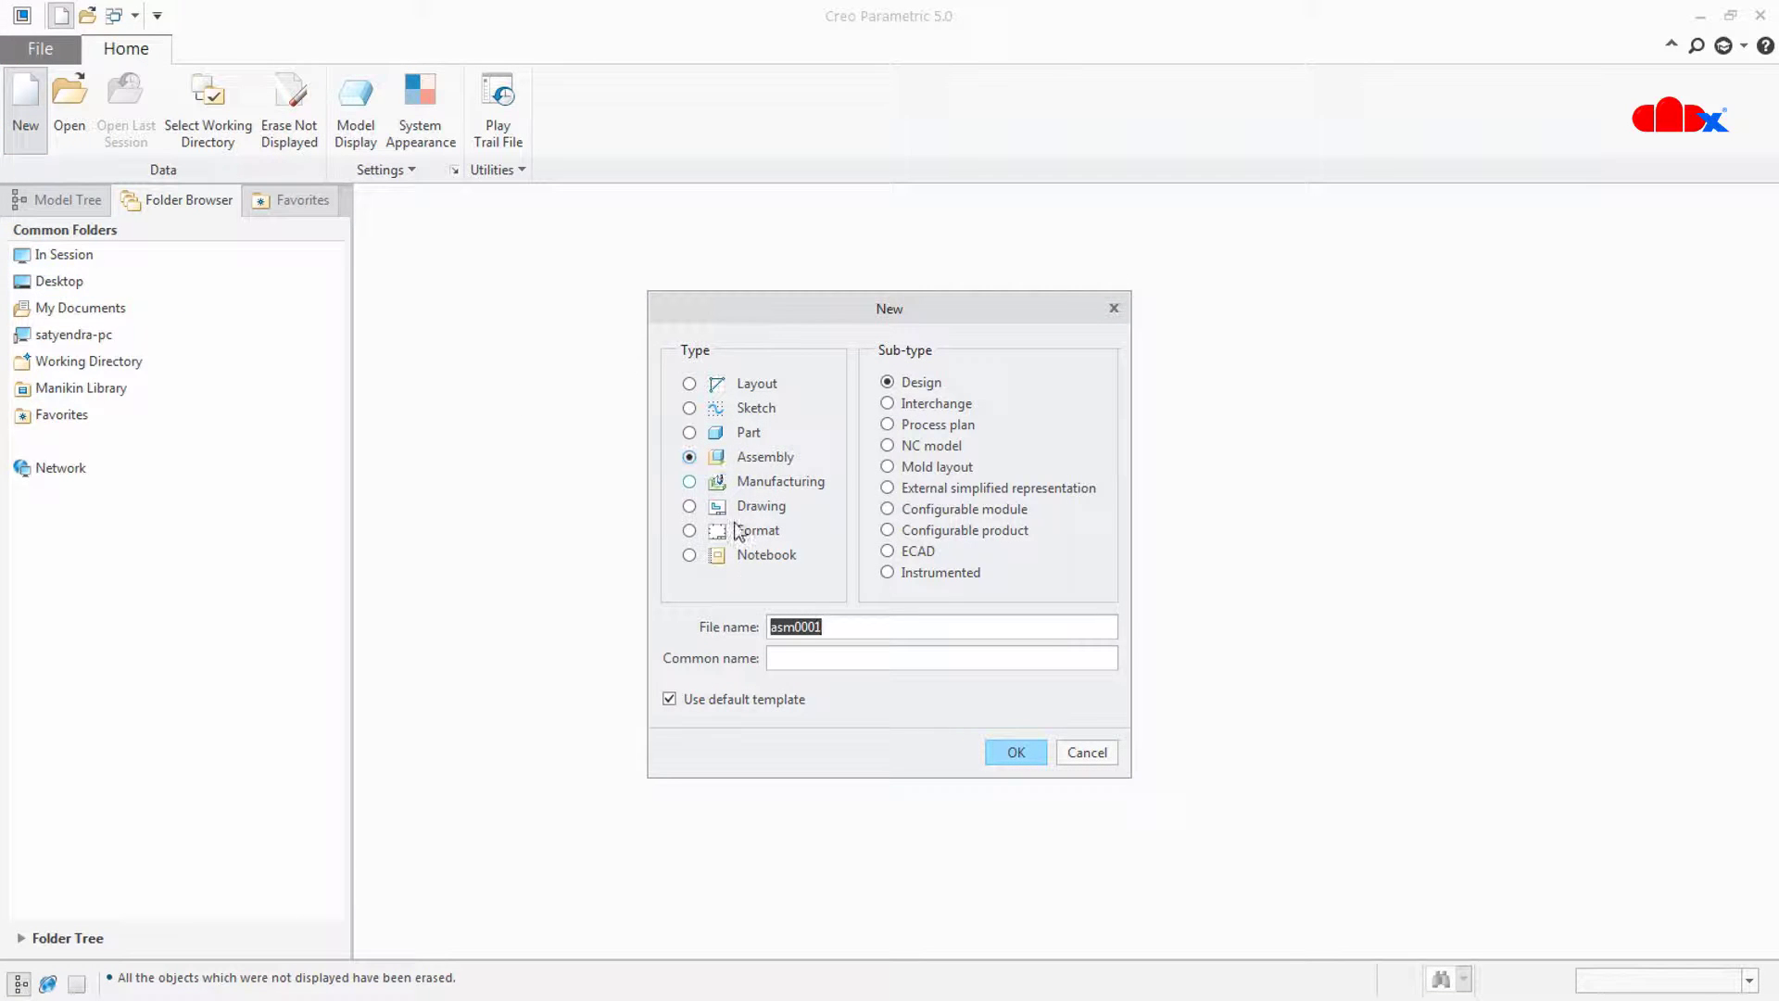
left_click(1010, 753)
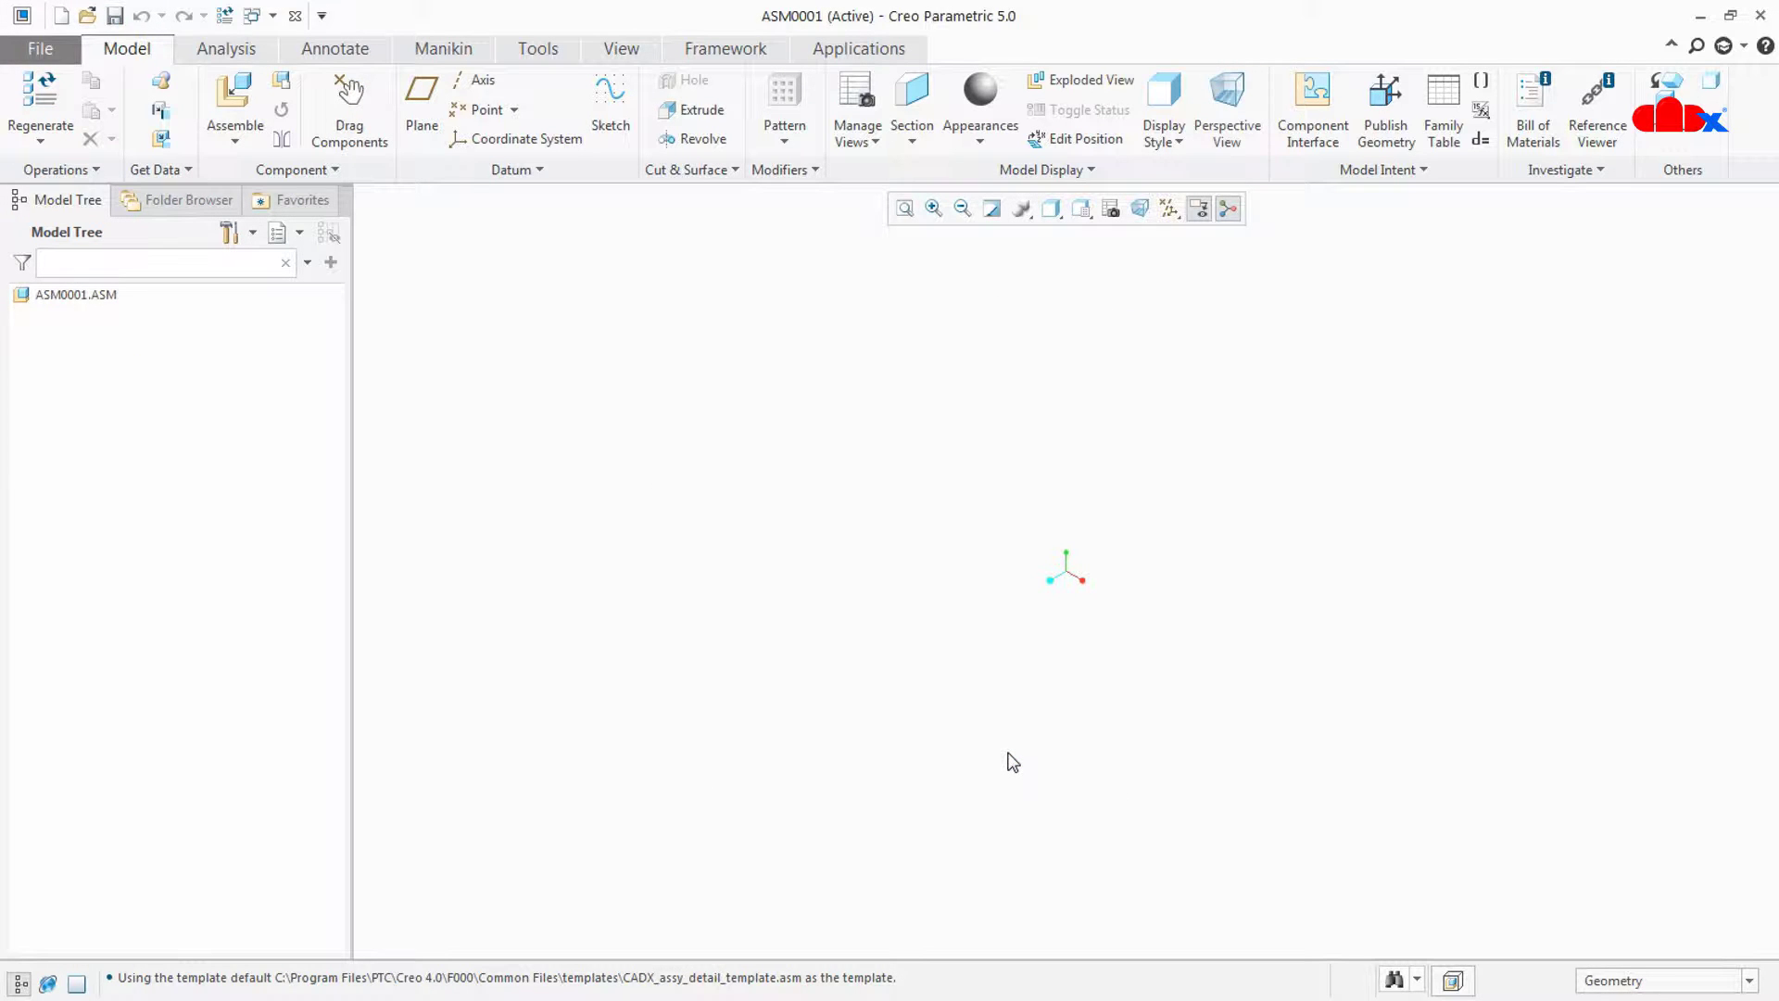
- Create solid part PRT0001 from the template, fixed at the default position
left_click(281, 88)
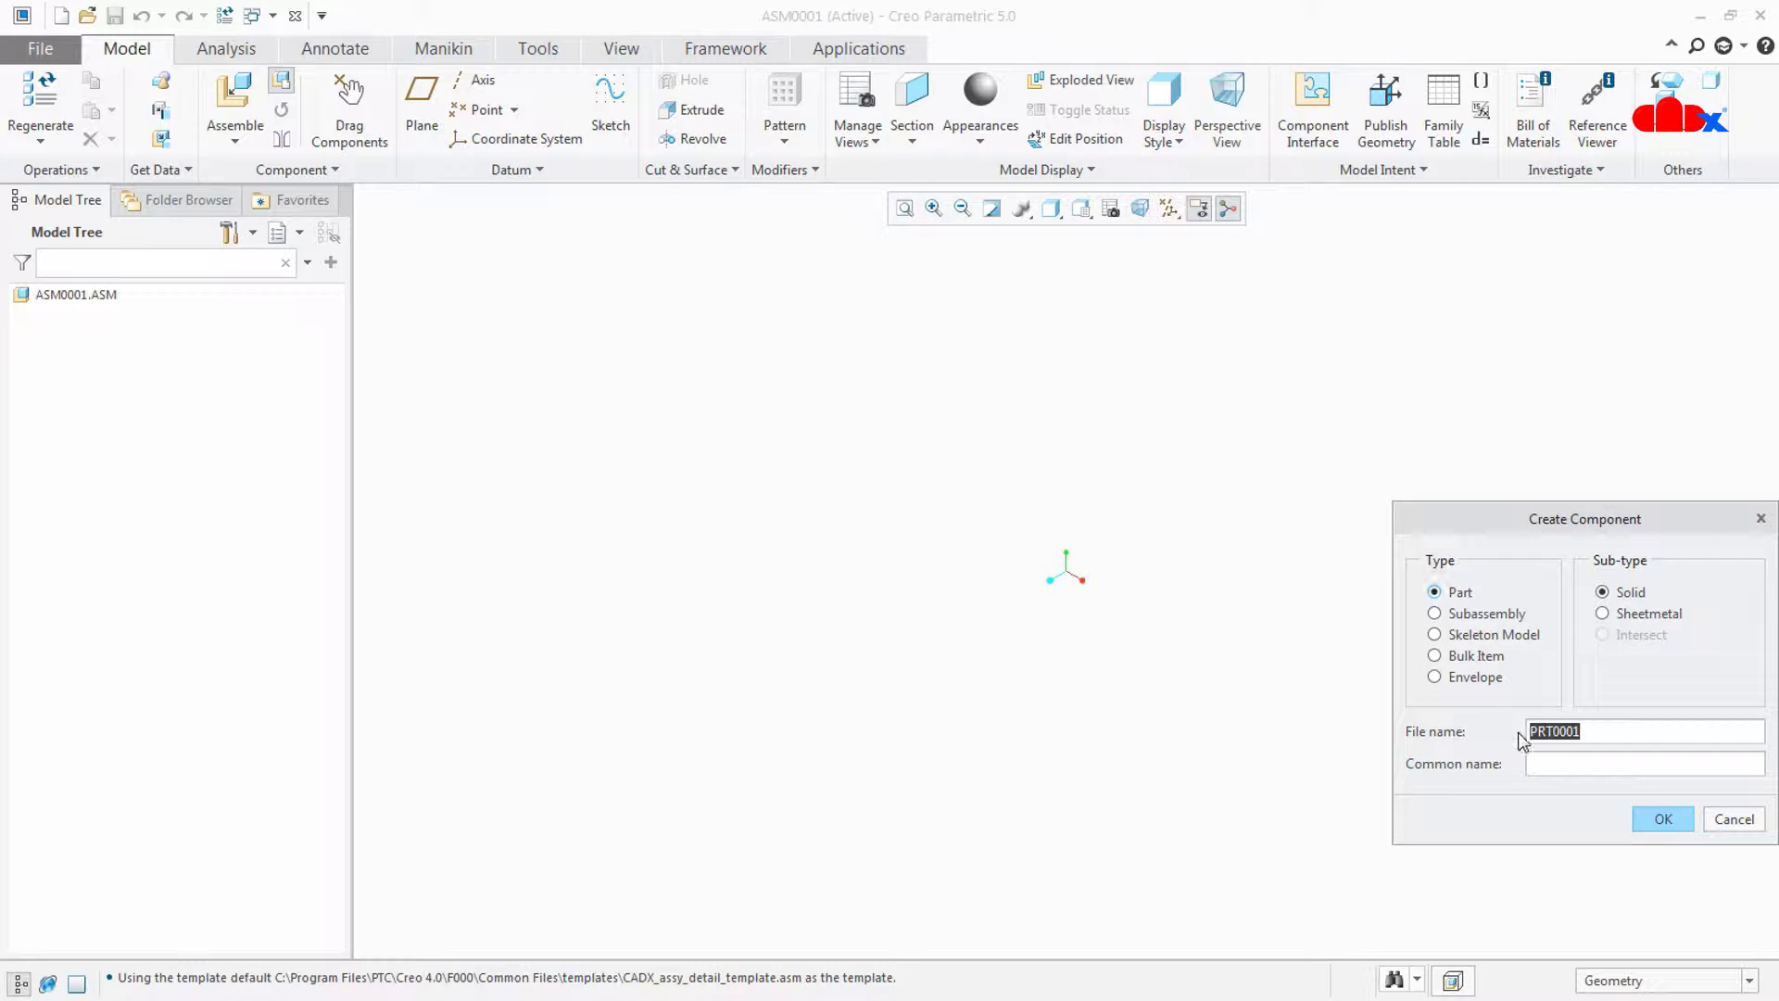
left_click(1676, 819)
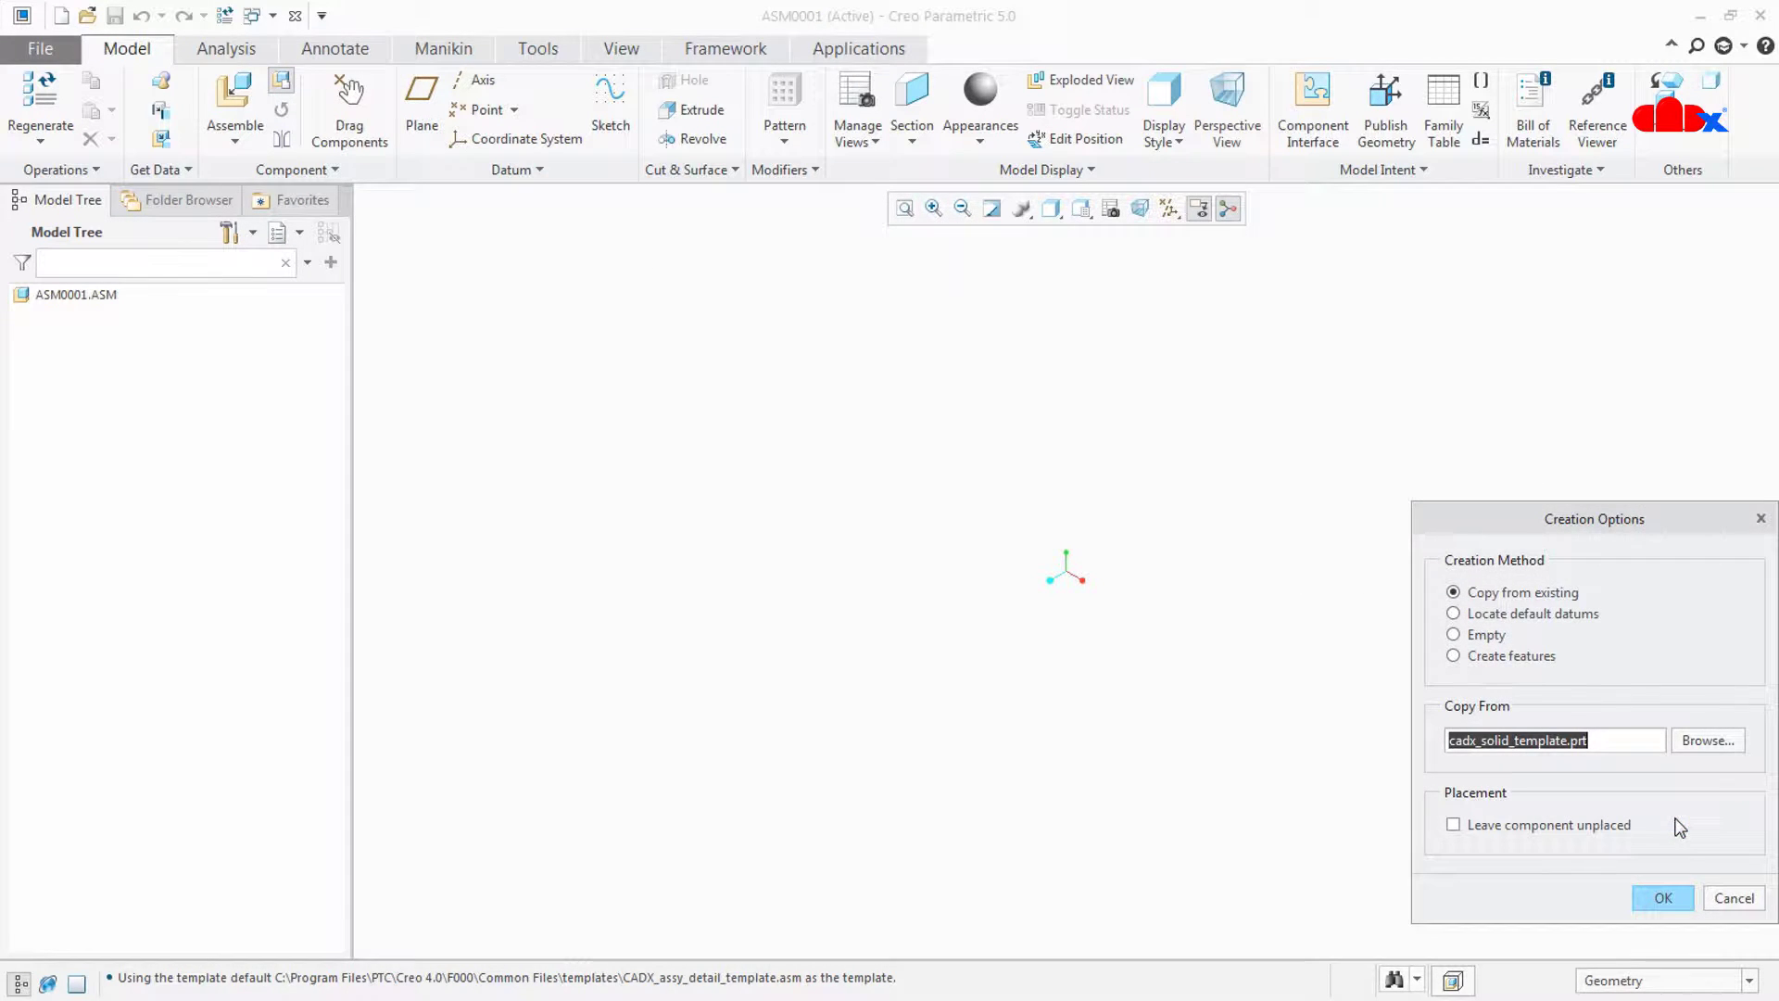
left_click(1666, 896)
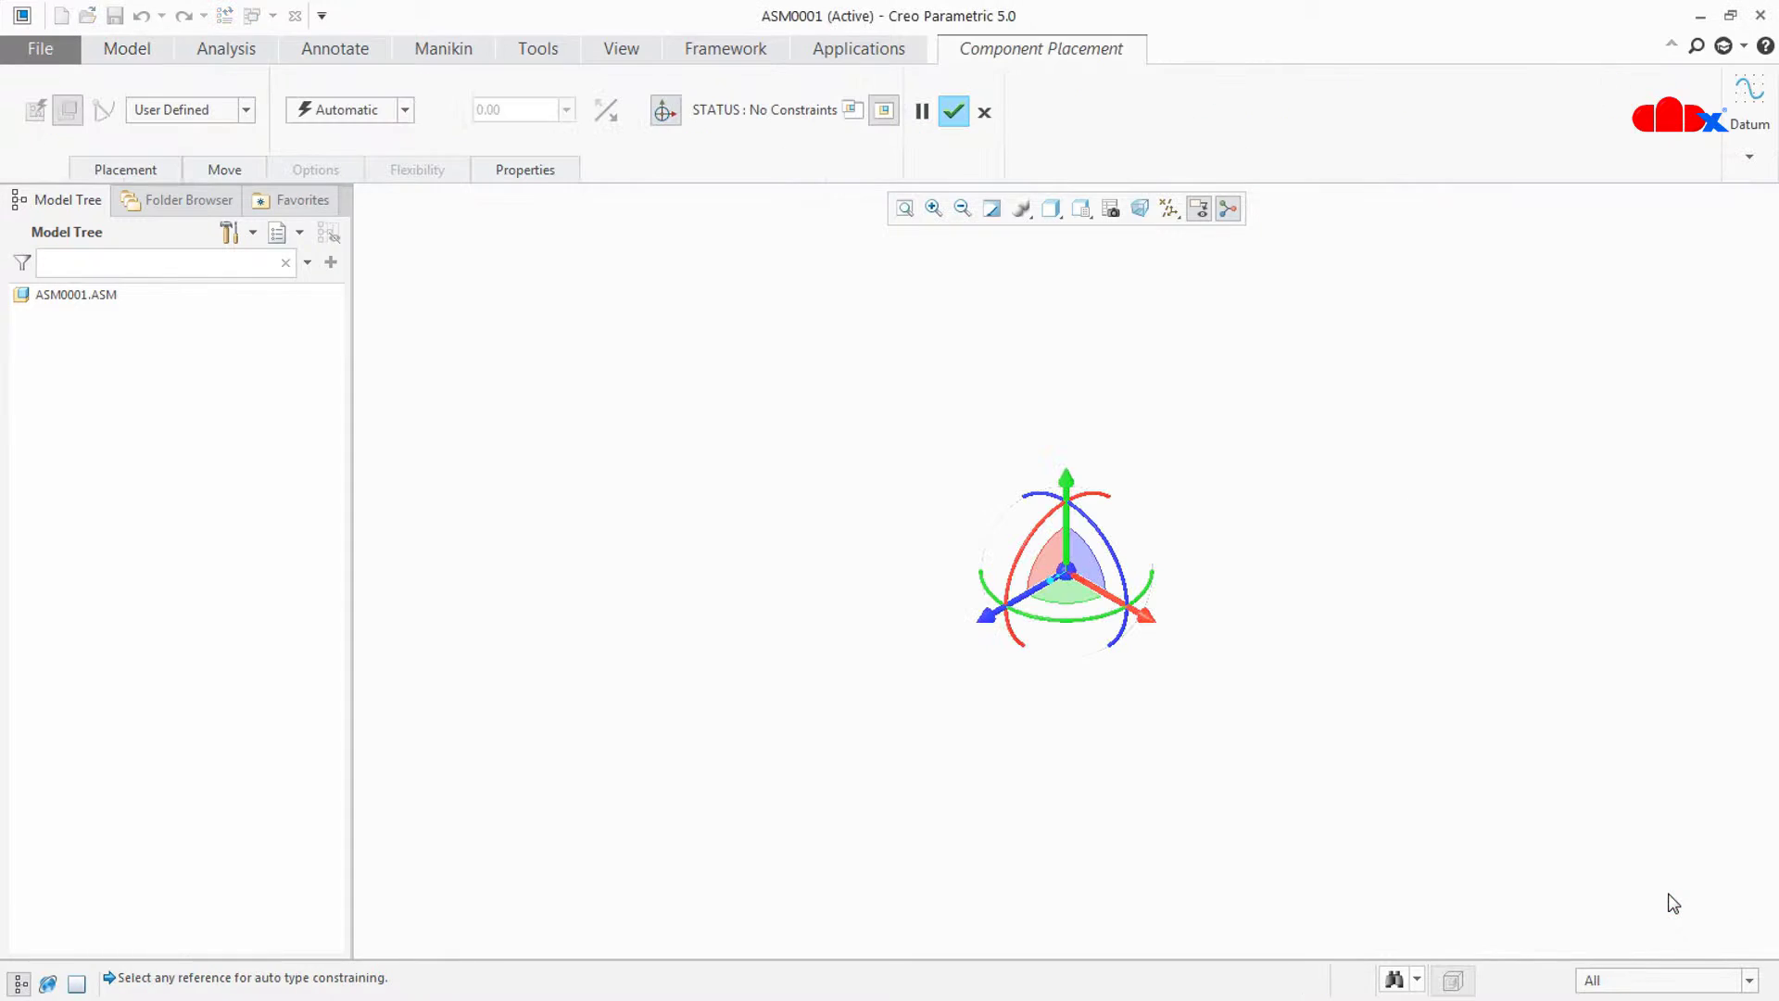
left_click(404, 109)
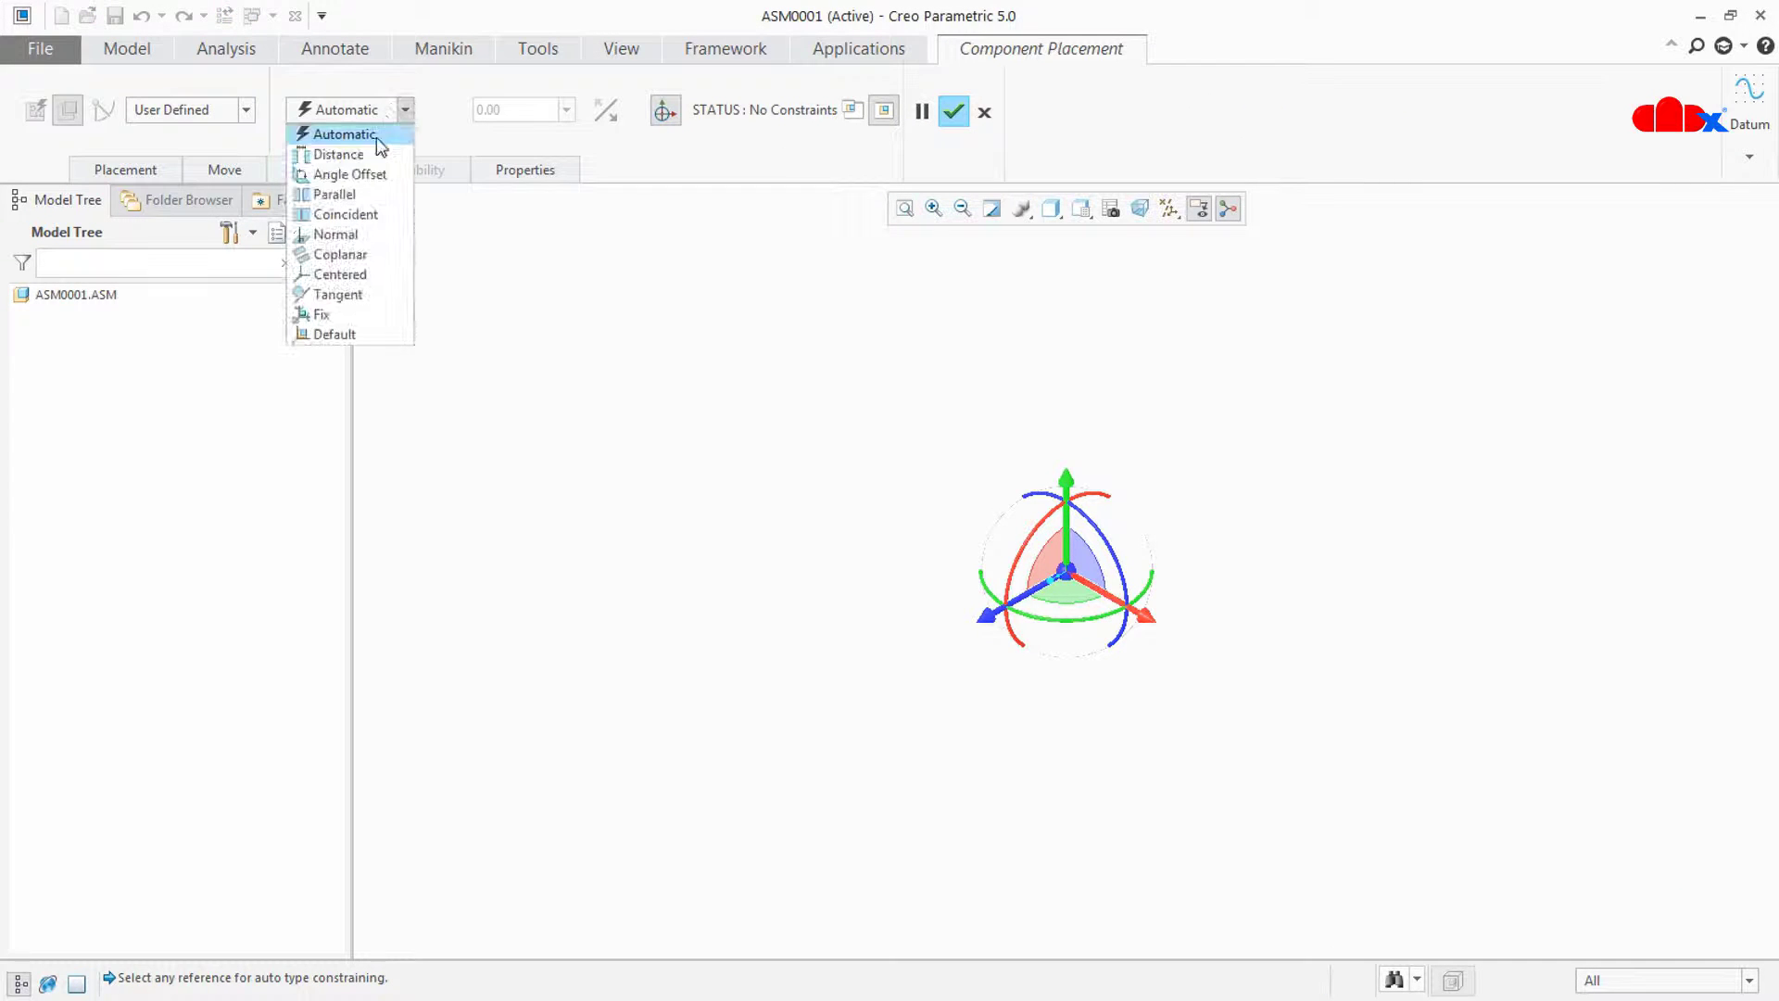
left_click(339, 335)
left_click(966, 112)
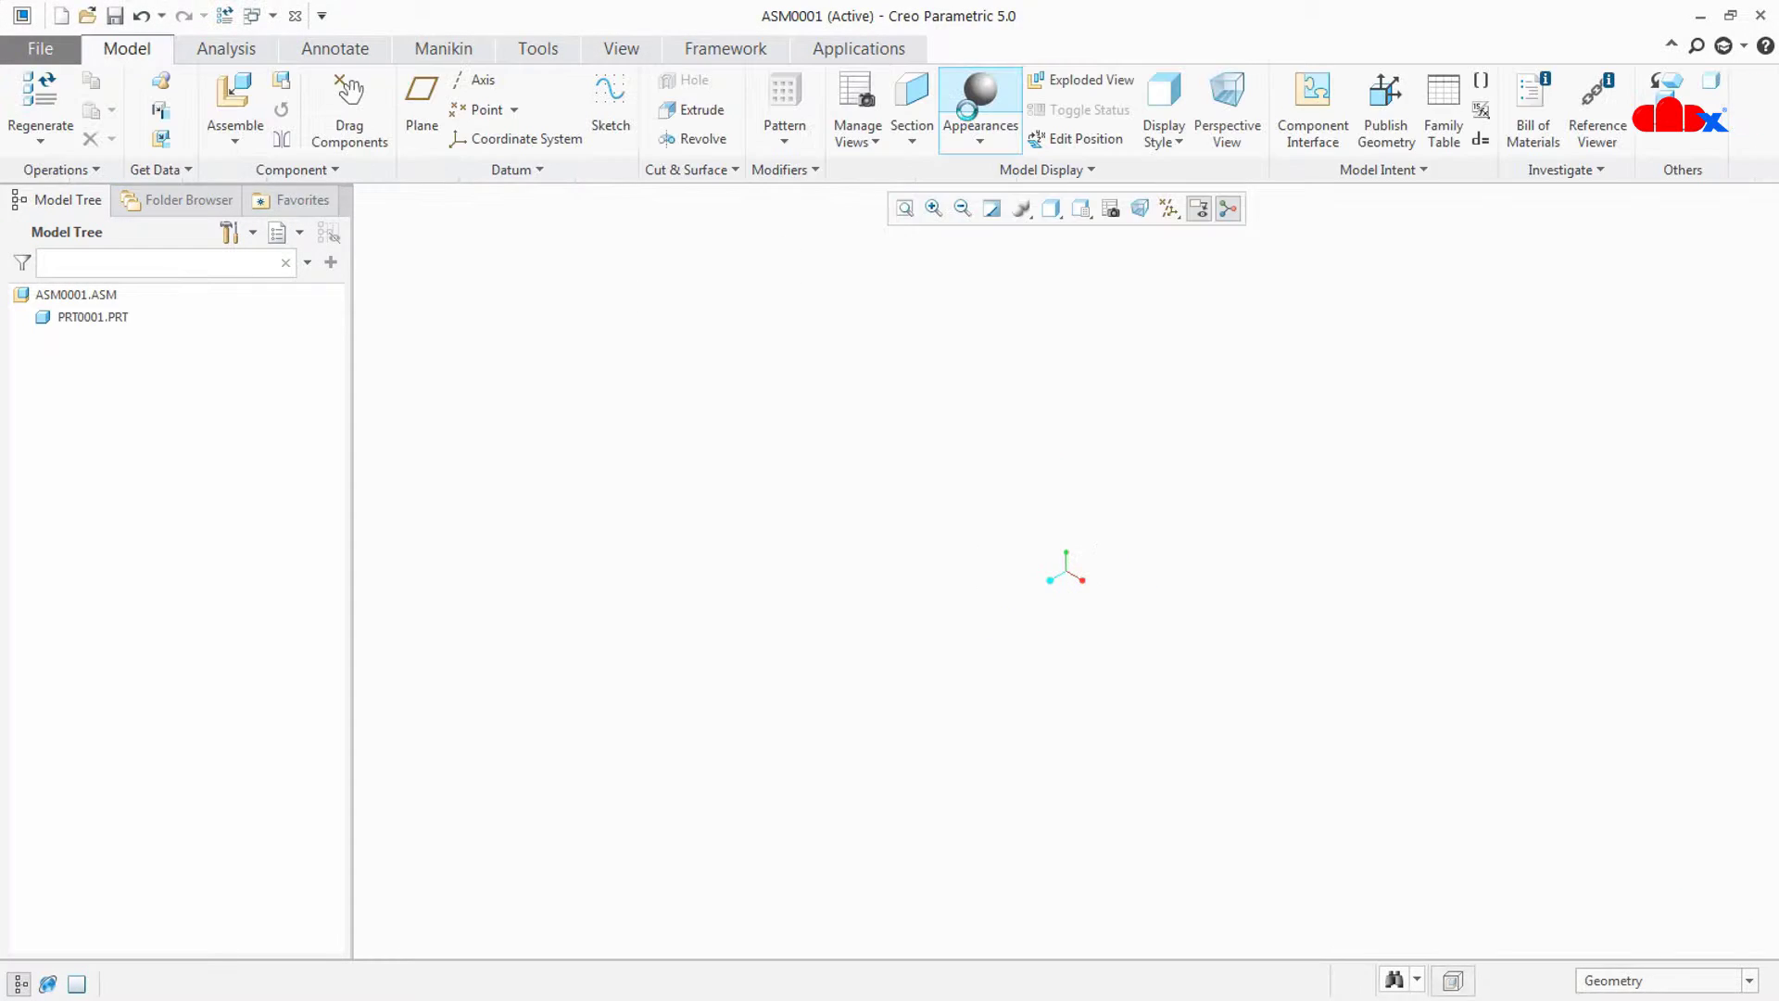
- Create solid part PRT0002 from the template, fixed at the default position
left_click(282, 85)
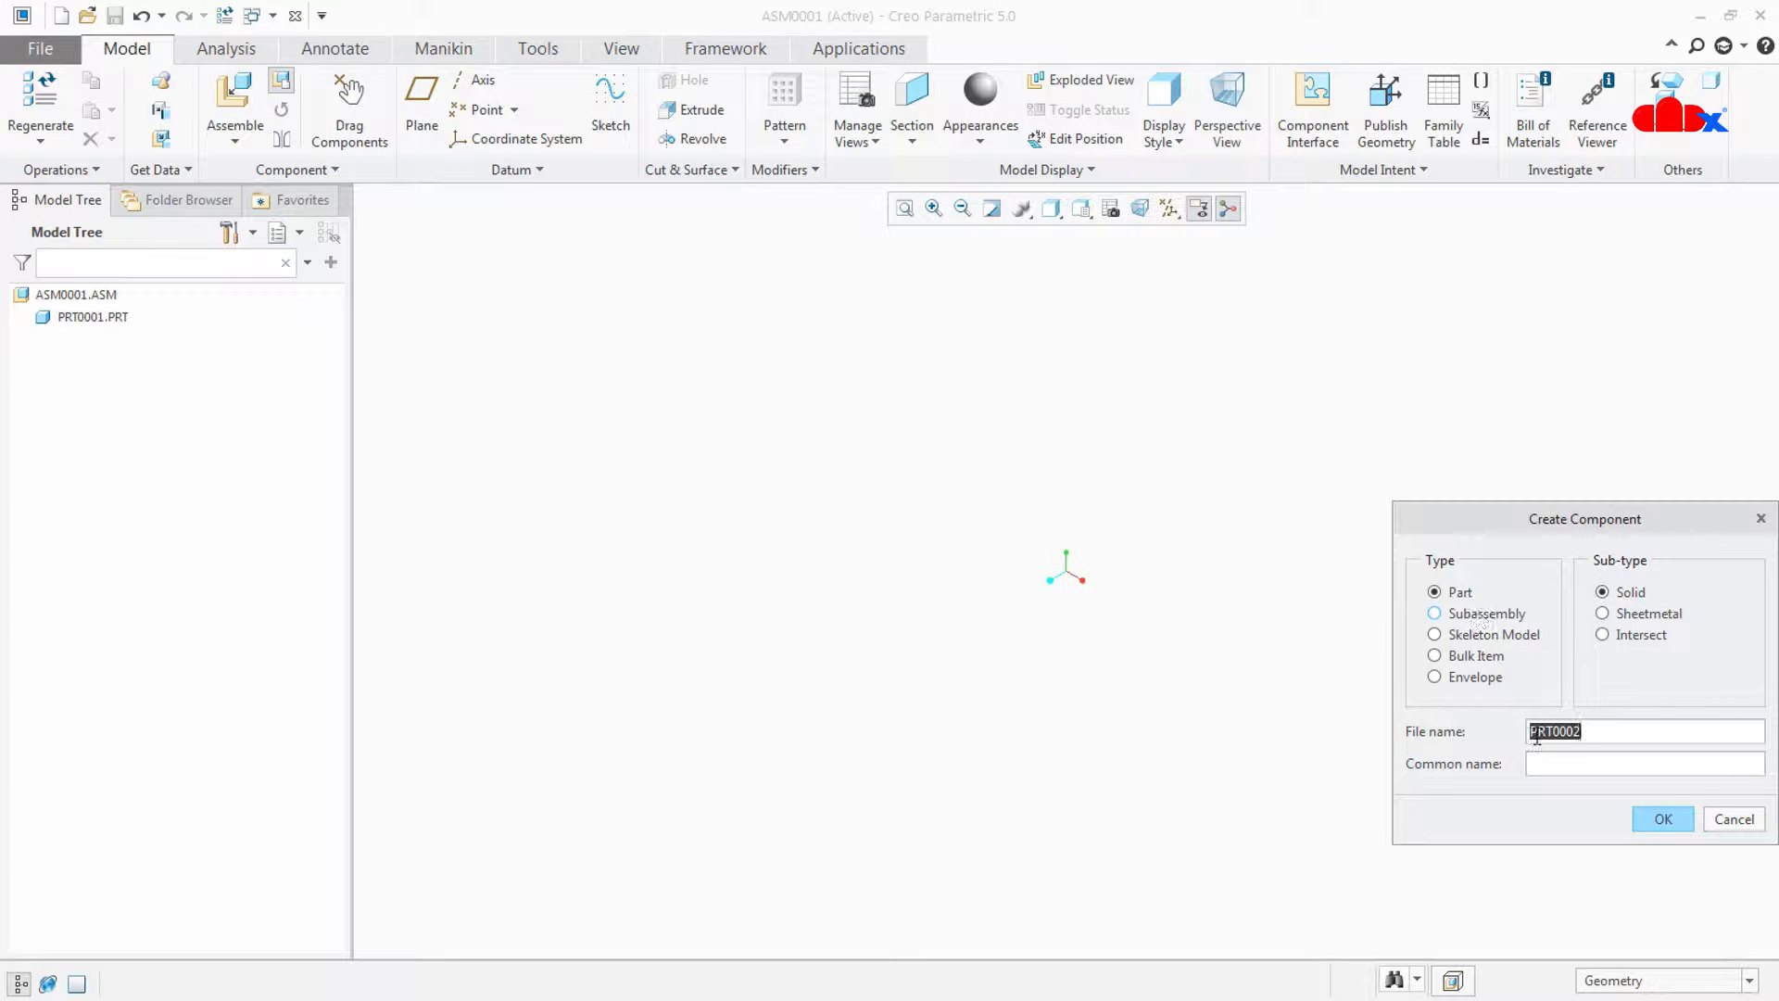
left_click(1662, 820)
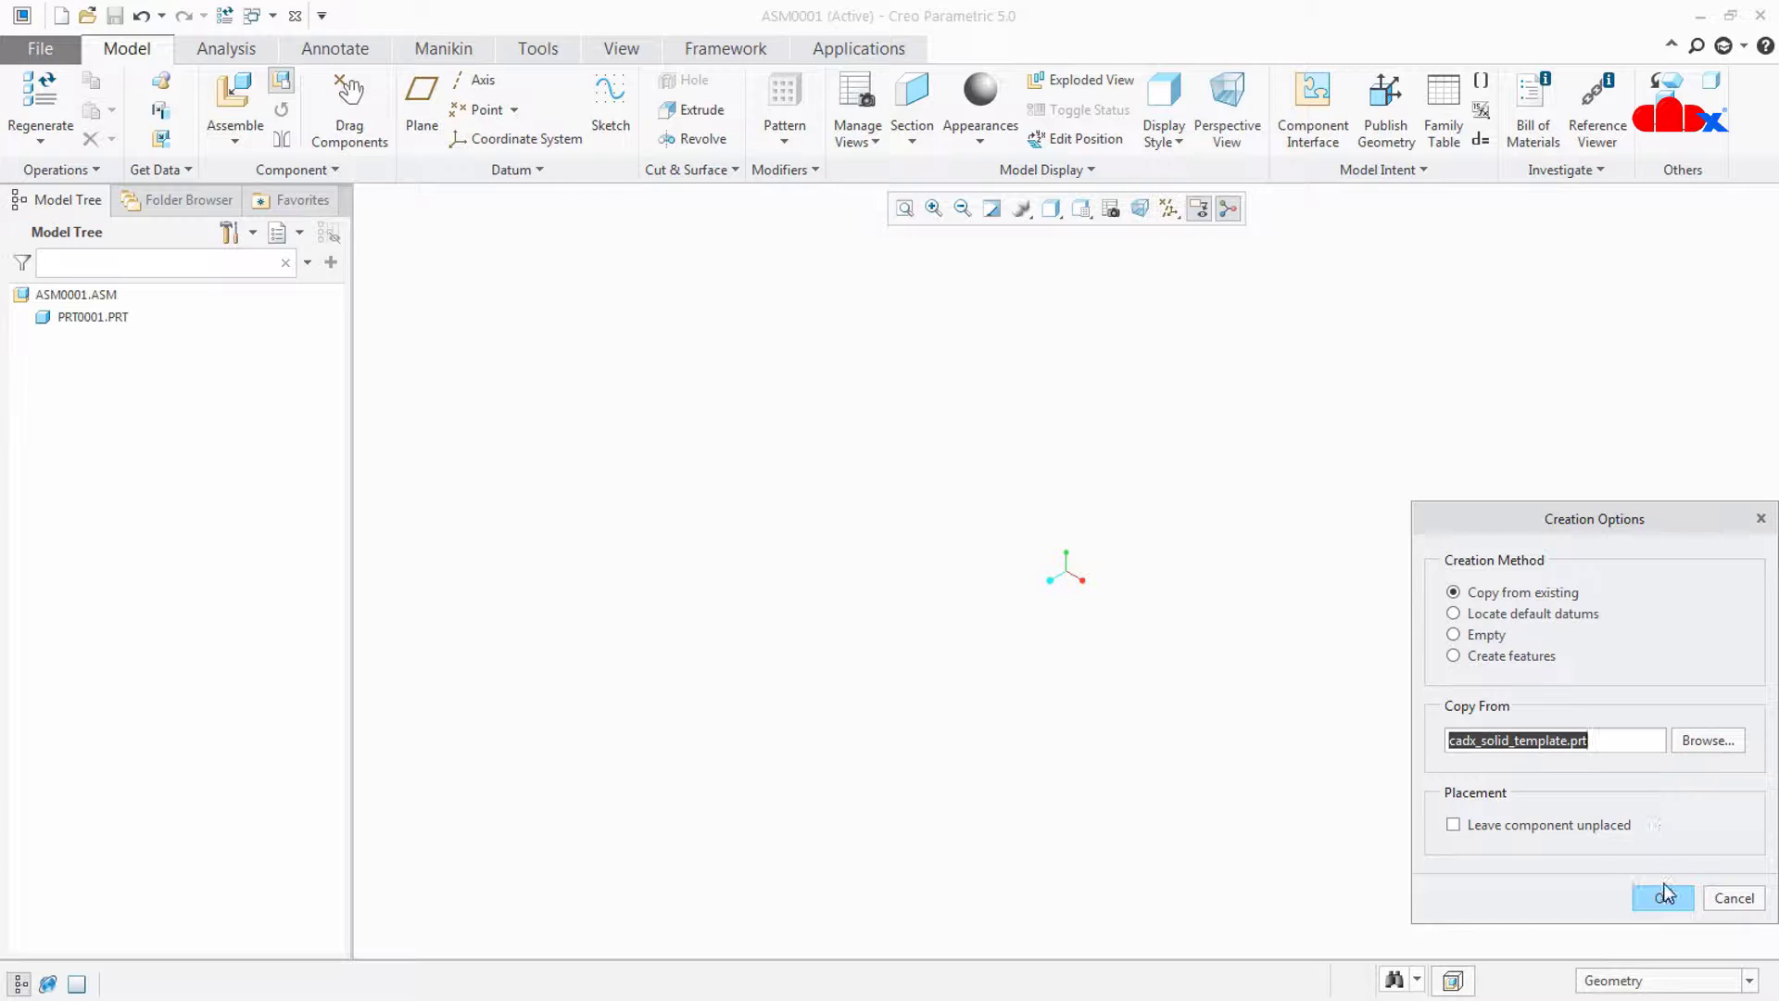
left_click(1663, 898)
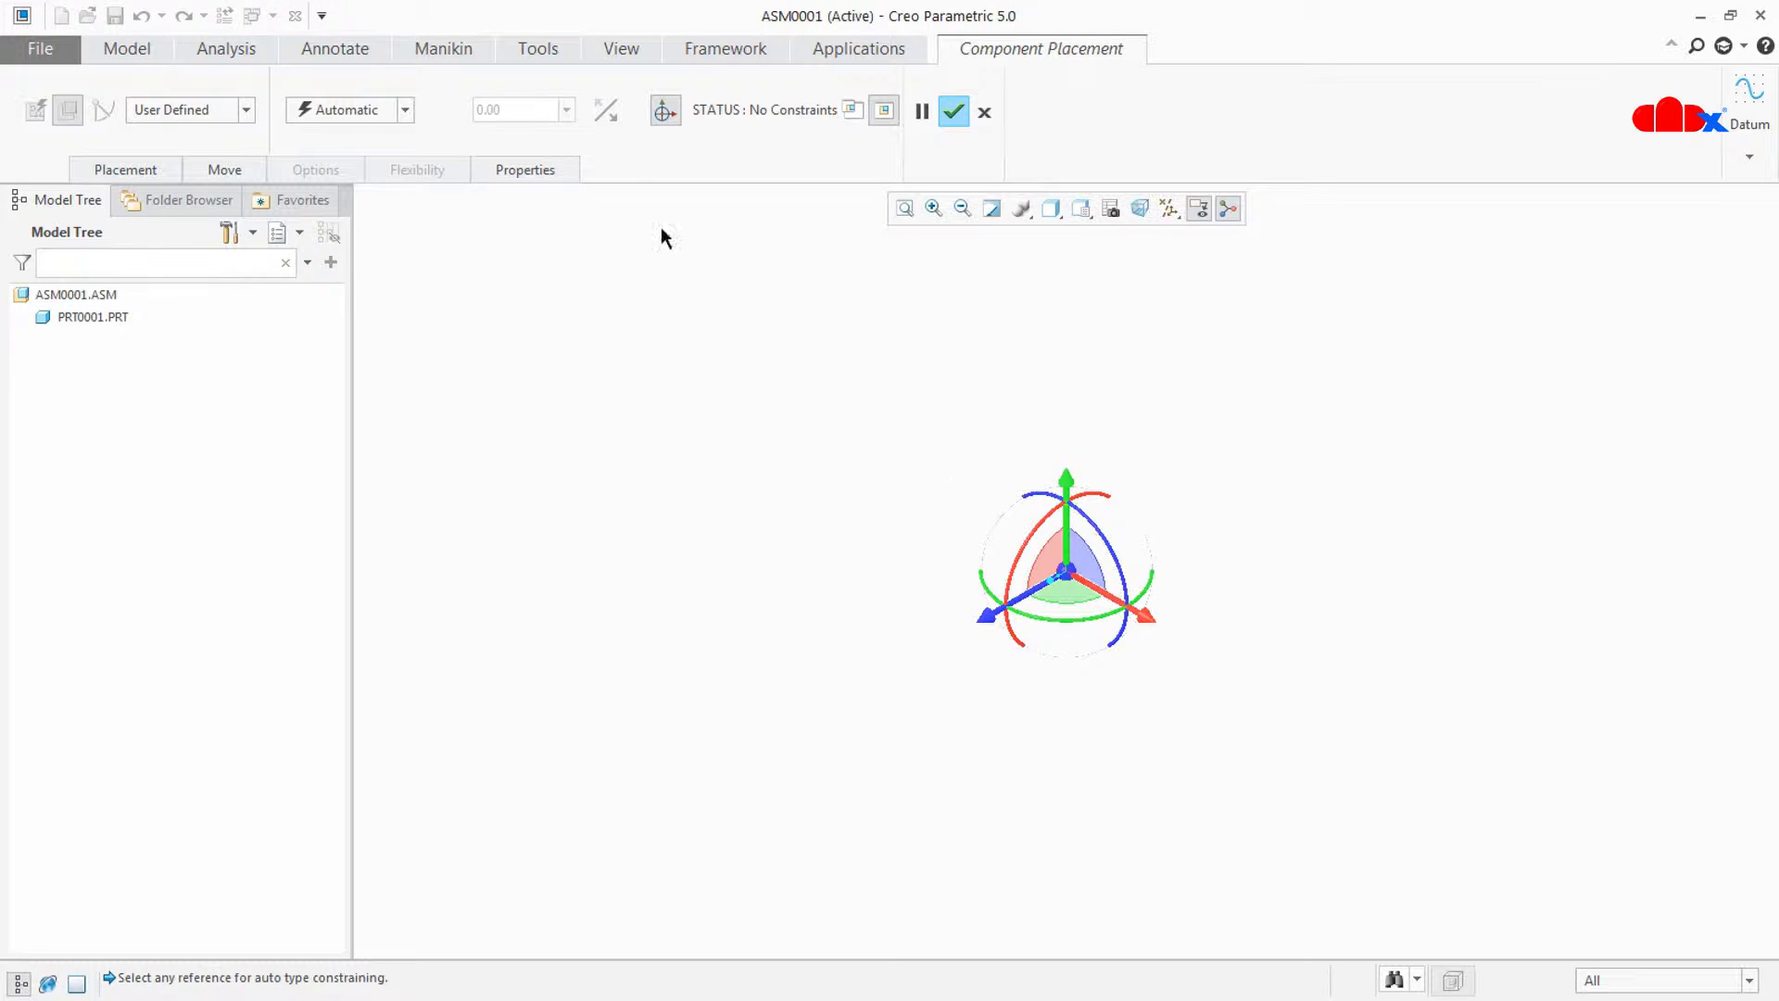
left_click(405, 109)
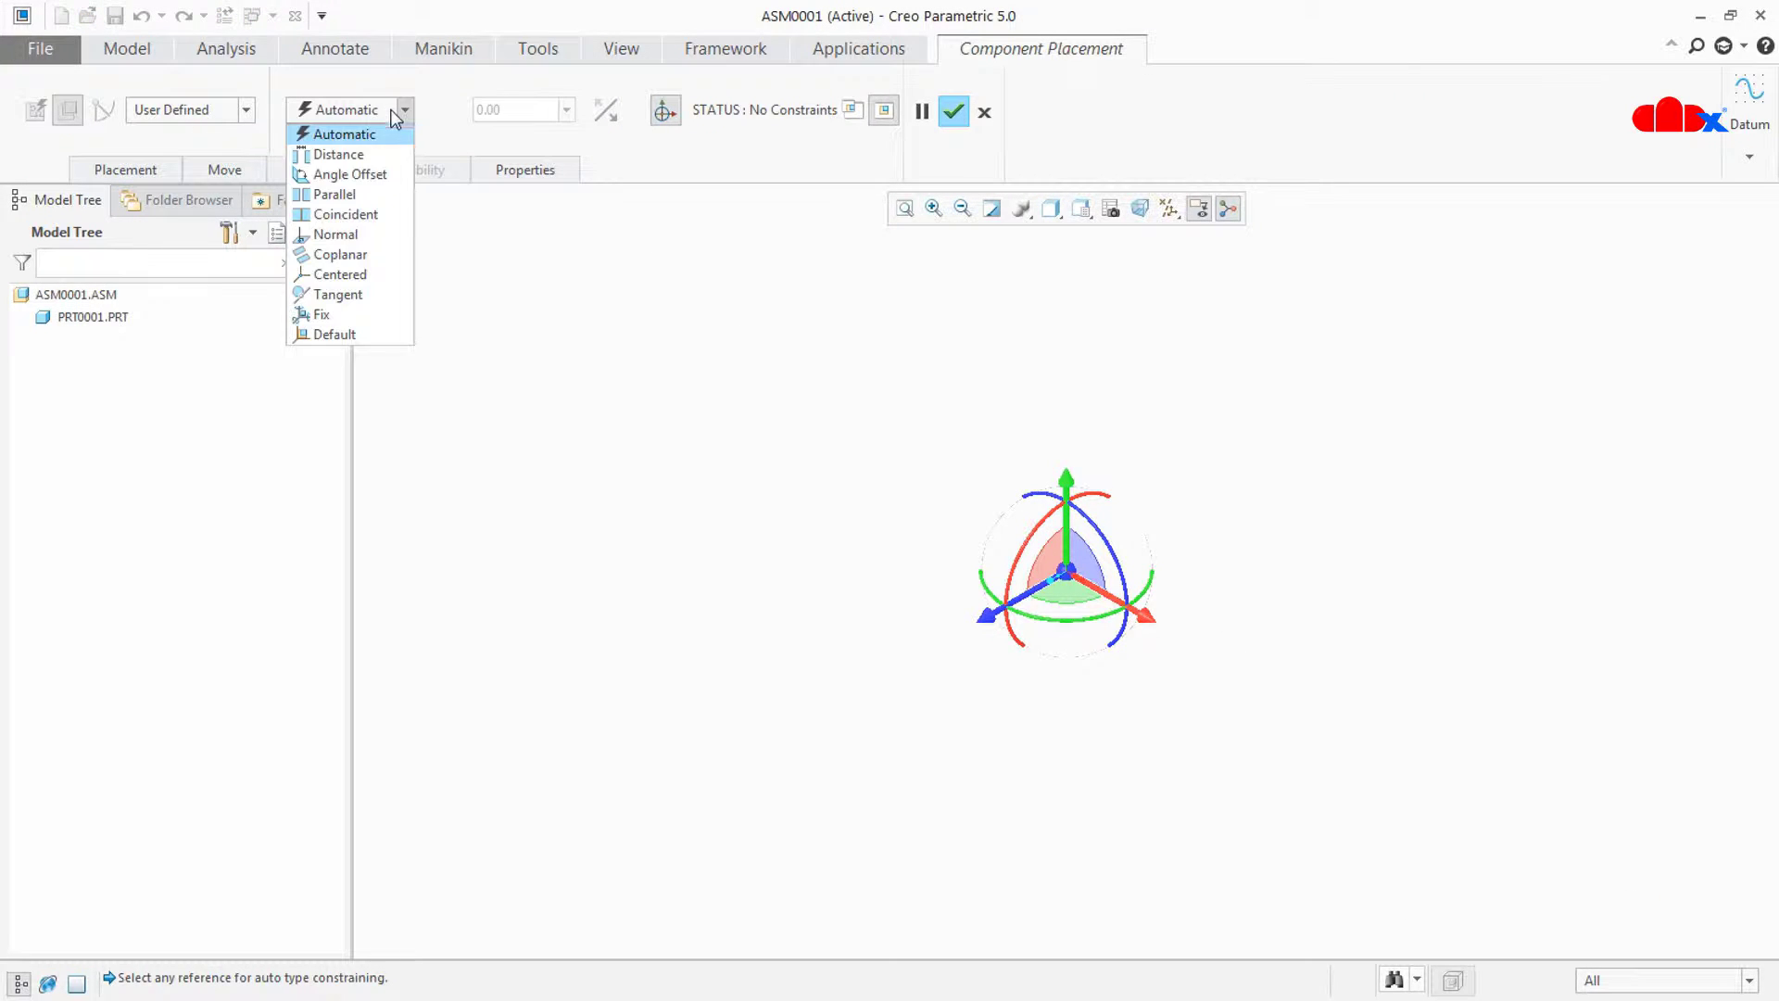
left_click(335, 334)
left_click(962, 112)
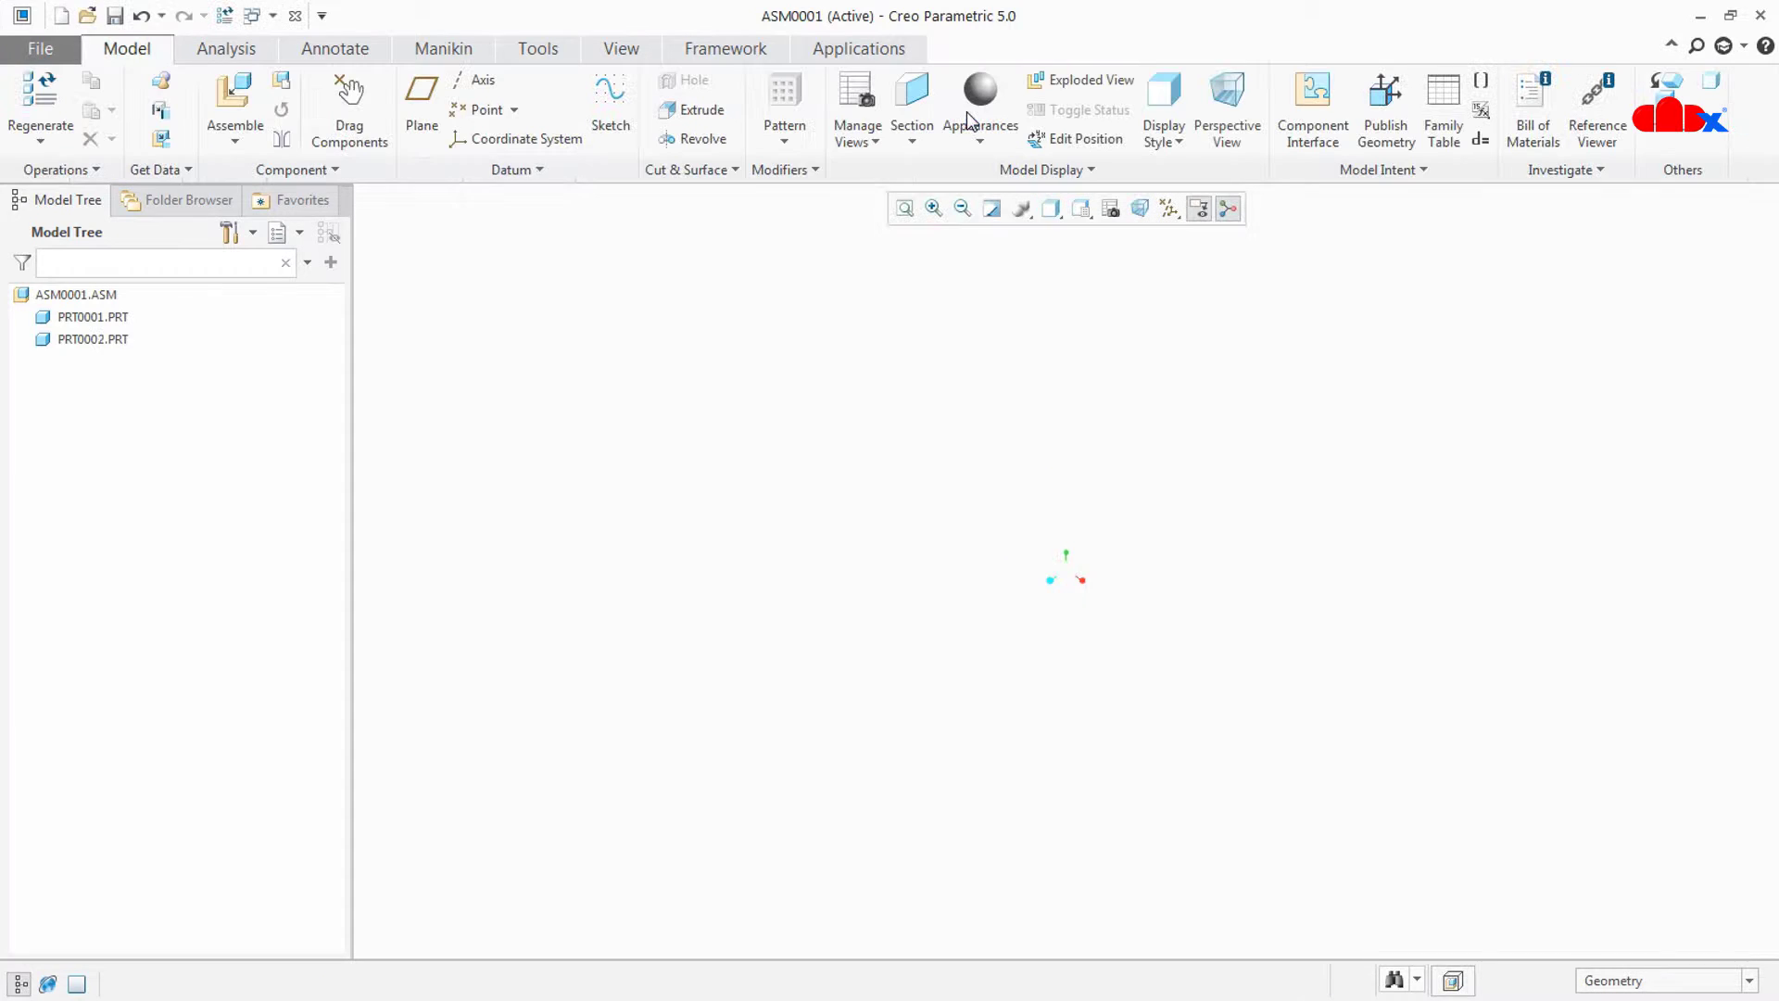
- Create solid part PRT0003 from the template, fixed at the default position
left_click(280, 79)
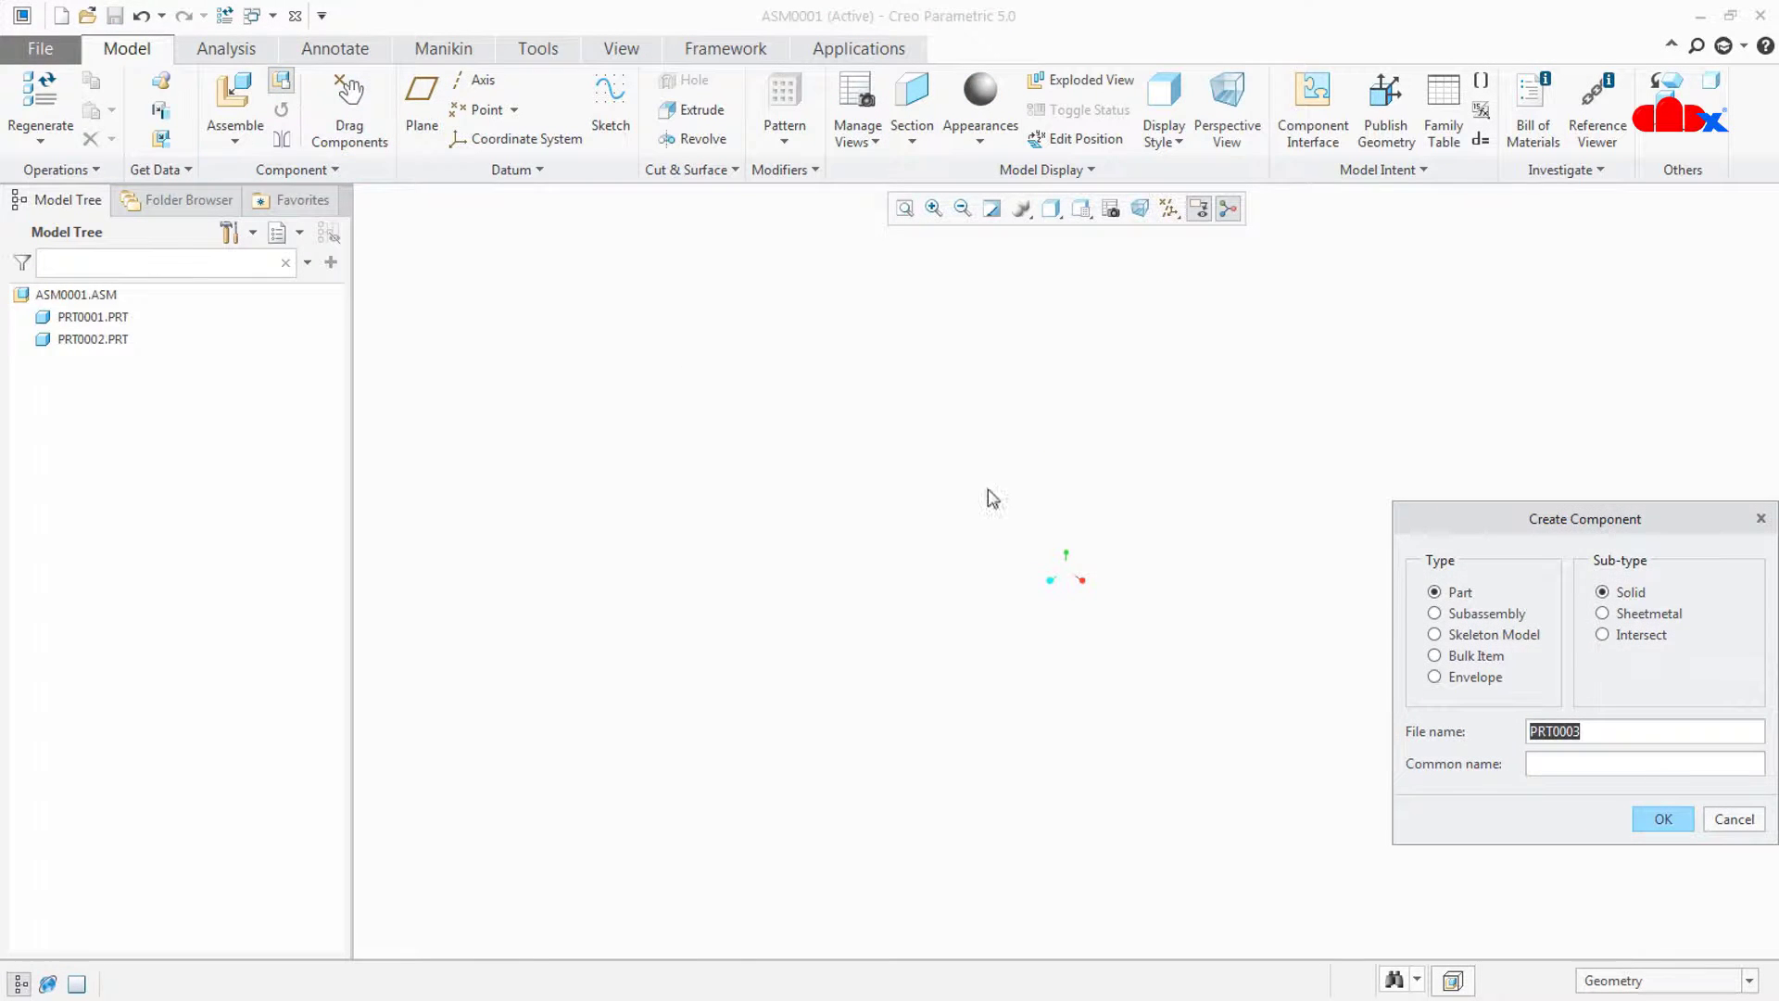
left_click(1664, 820)
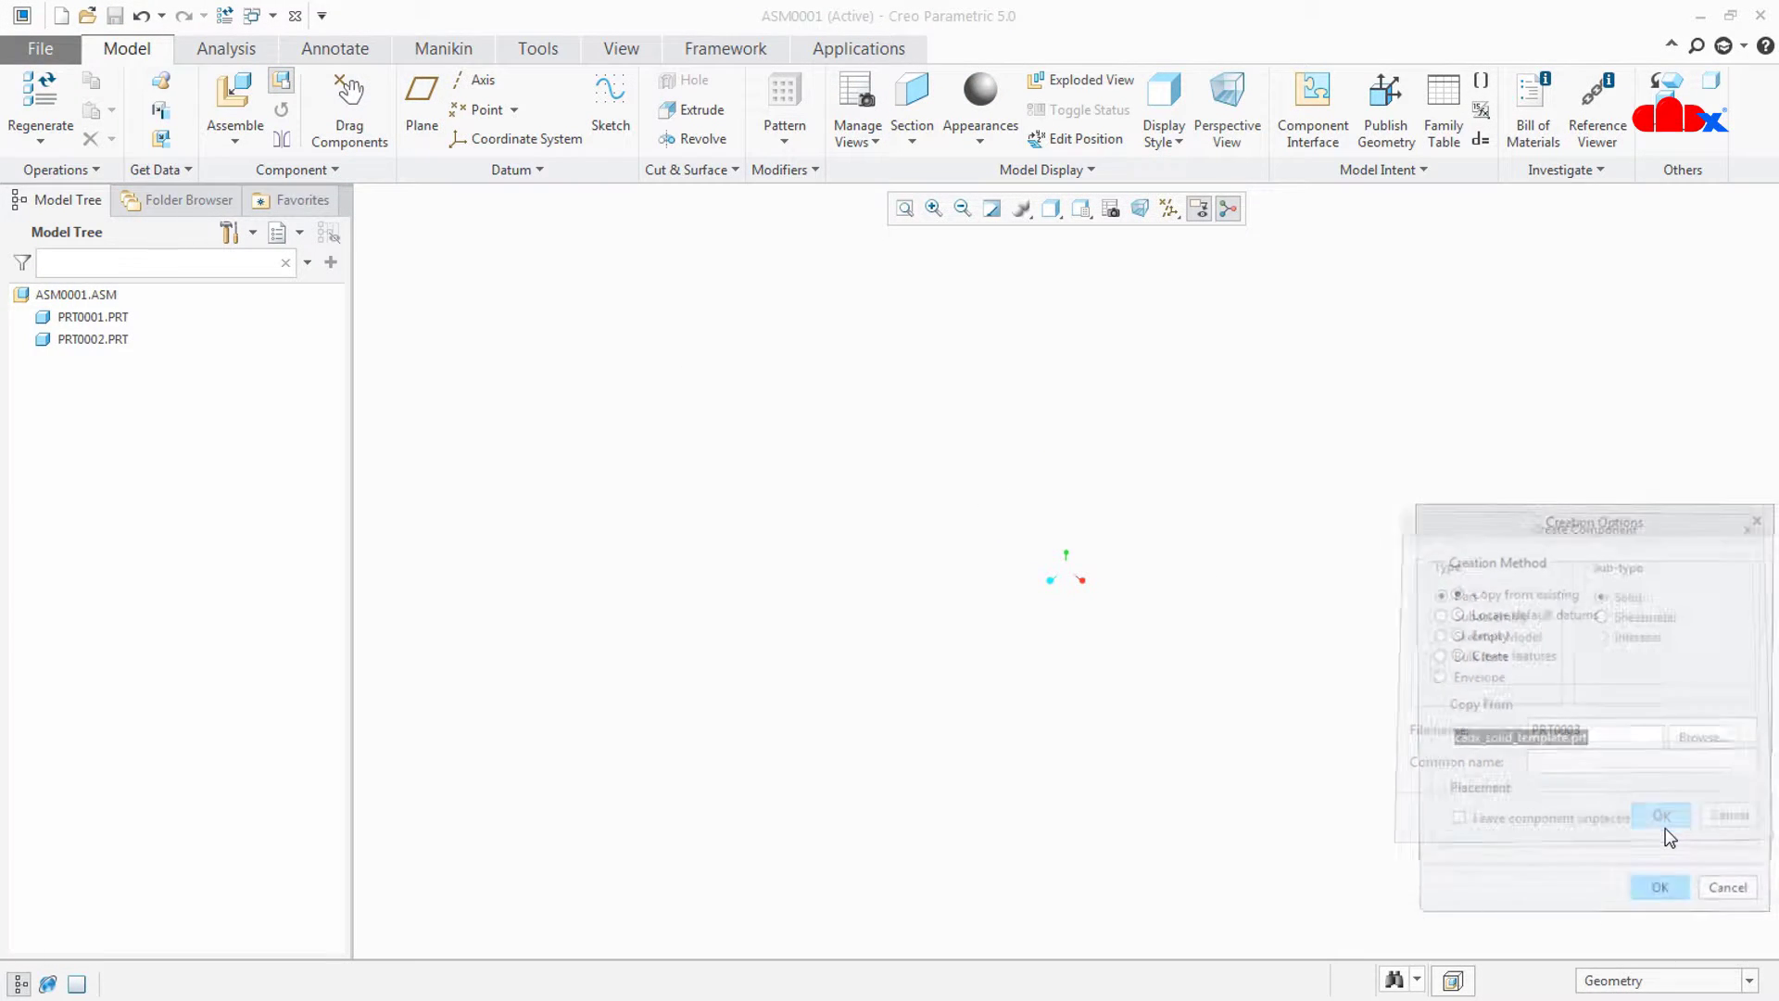
left_click(1660, 897)
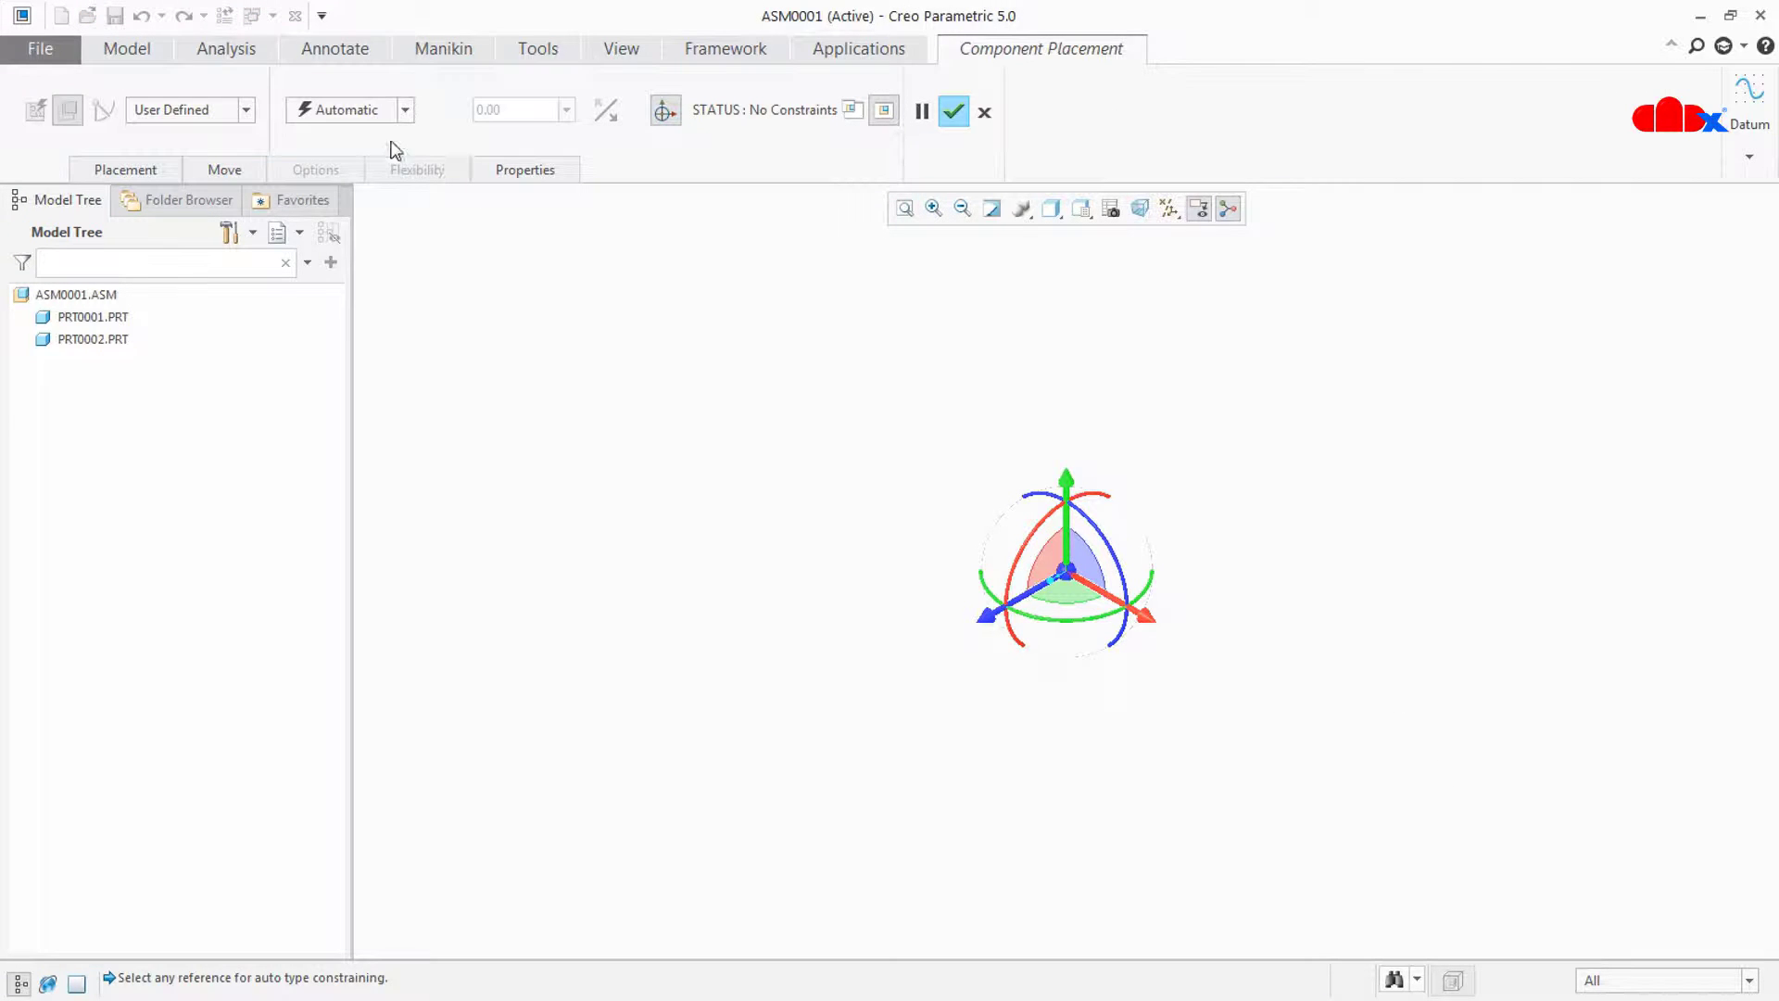
left_click(364, 111)
left_click(330, 333)
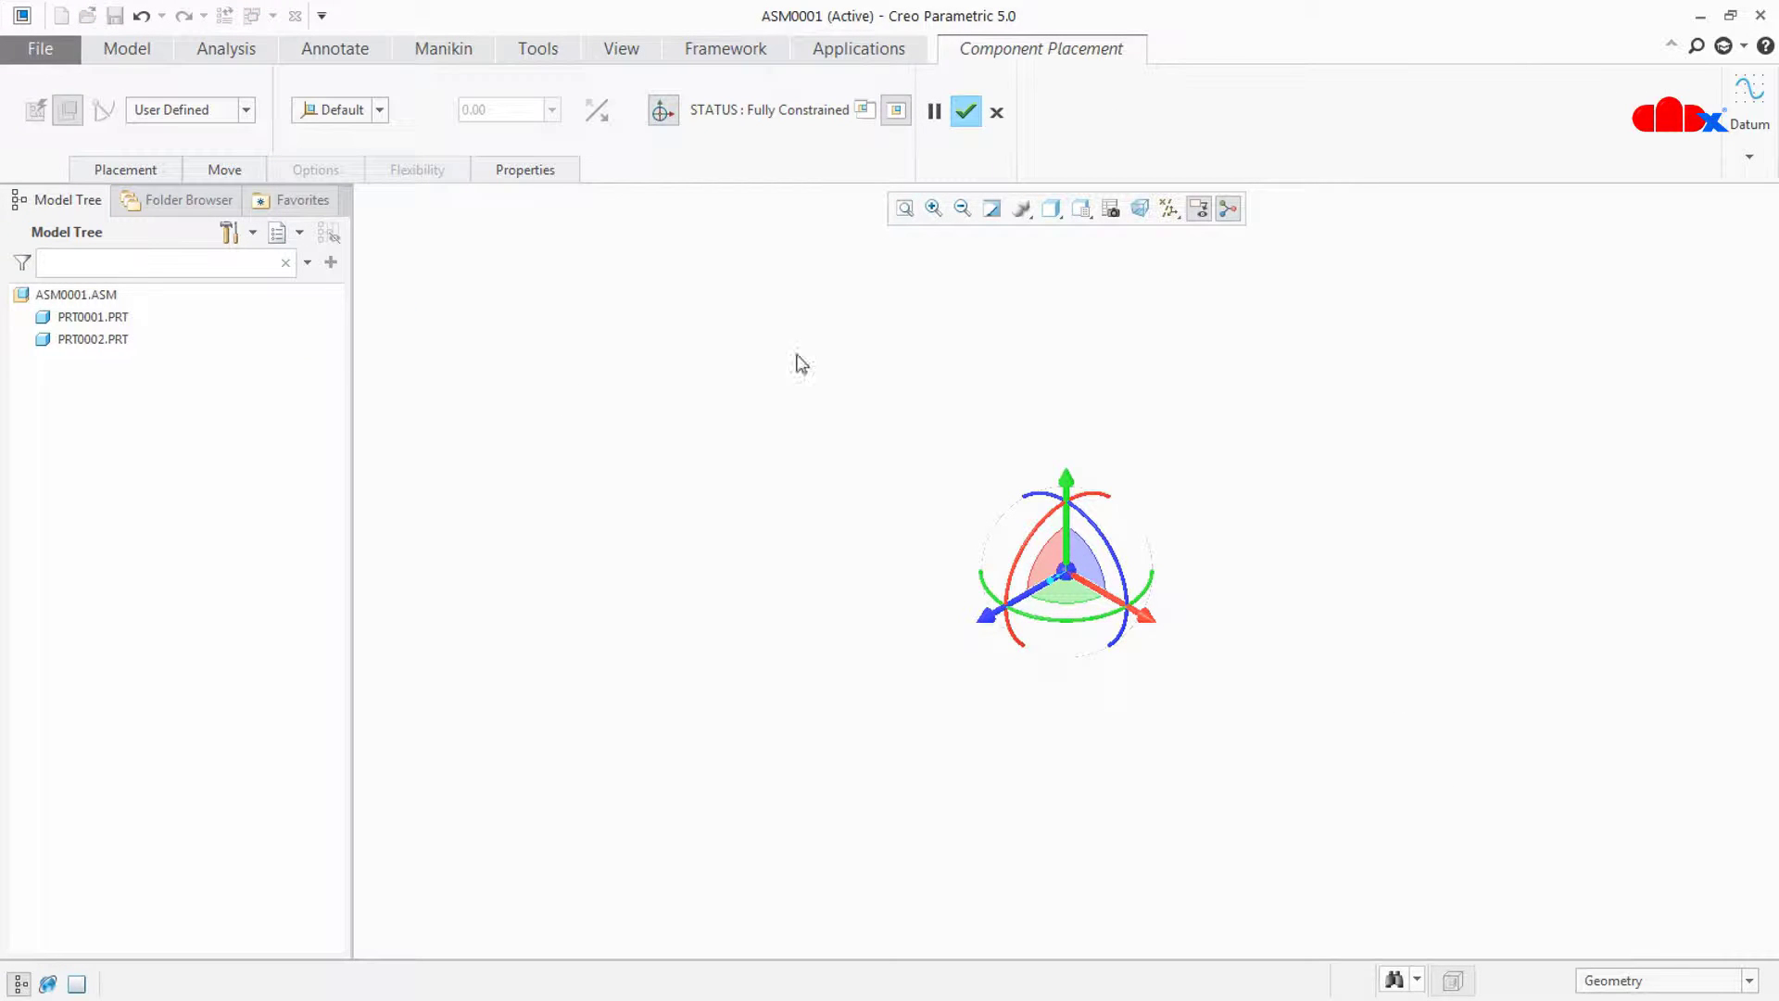
left_click(955, 112)
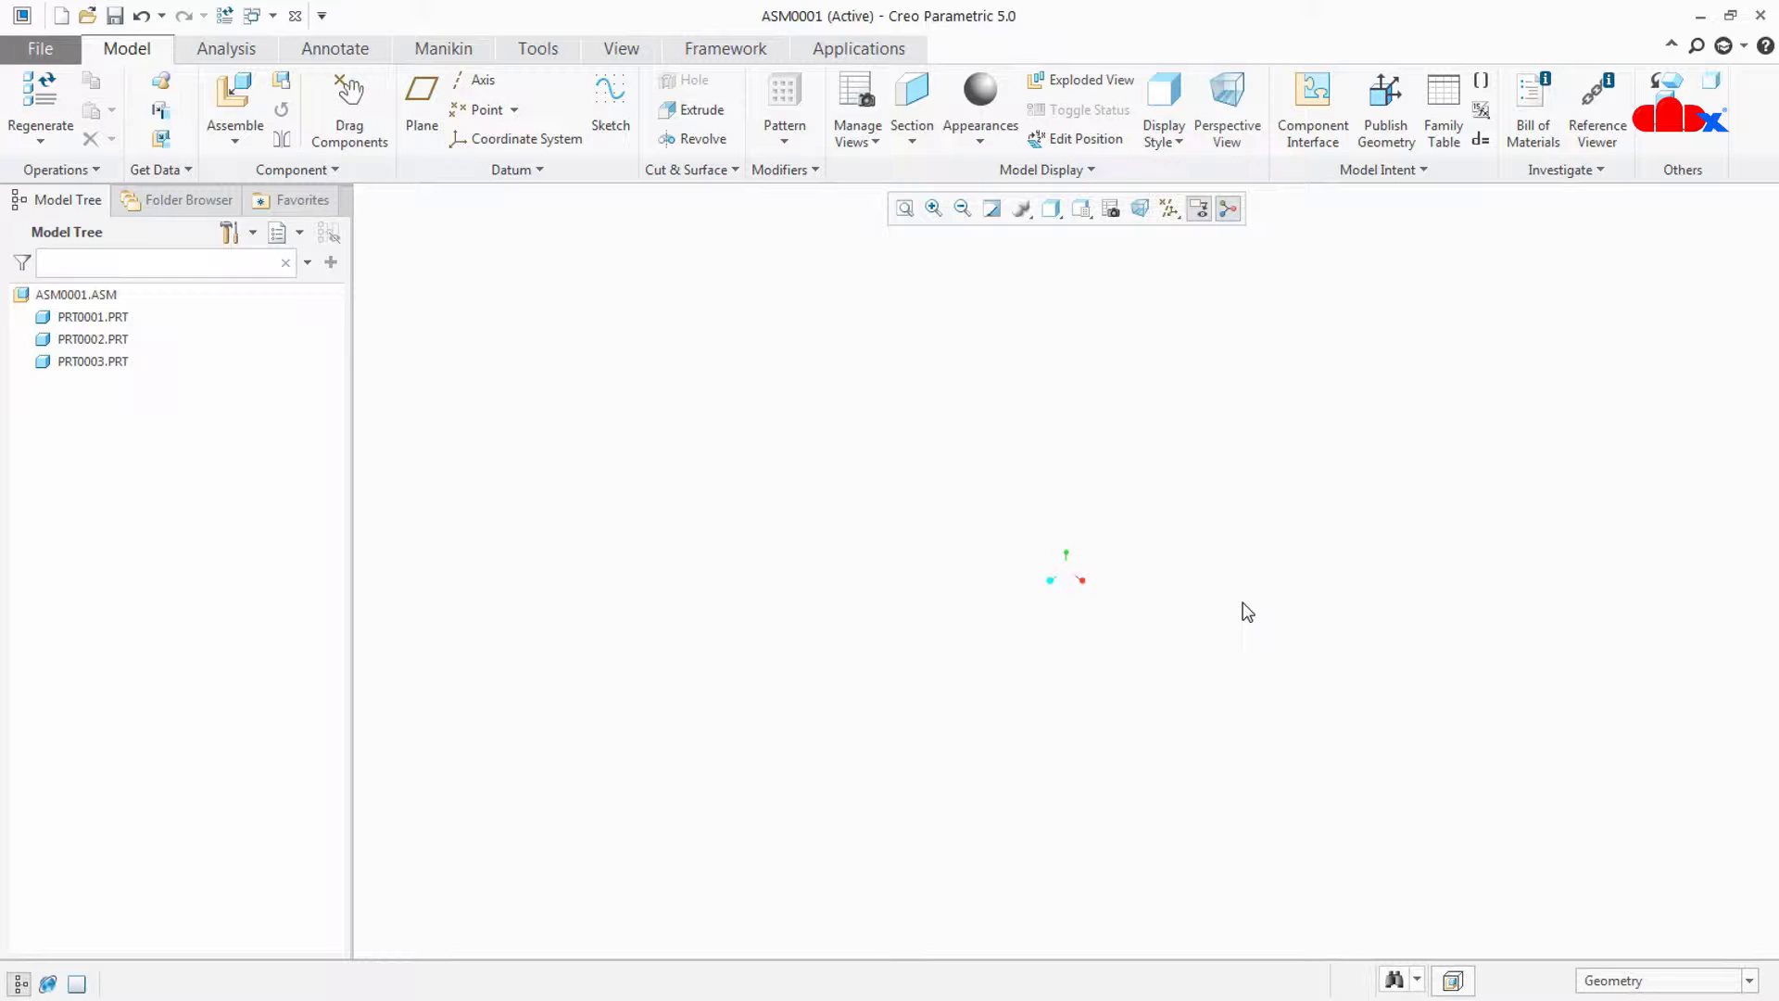
right_click(105, 321)
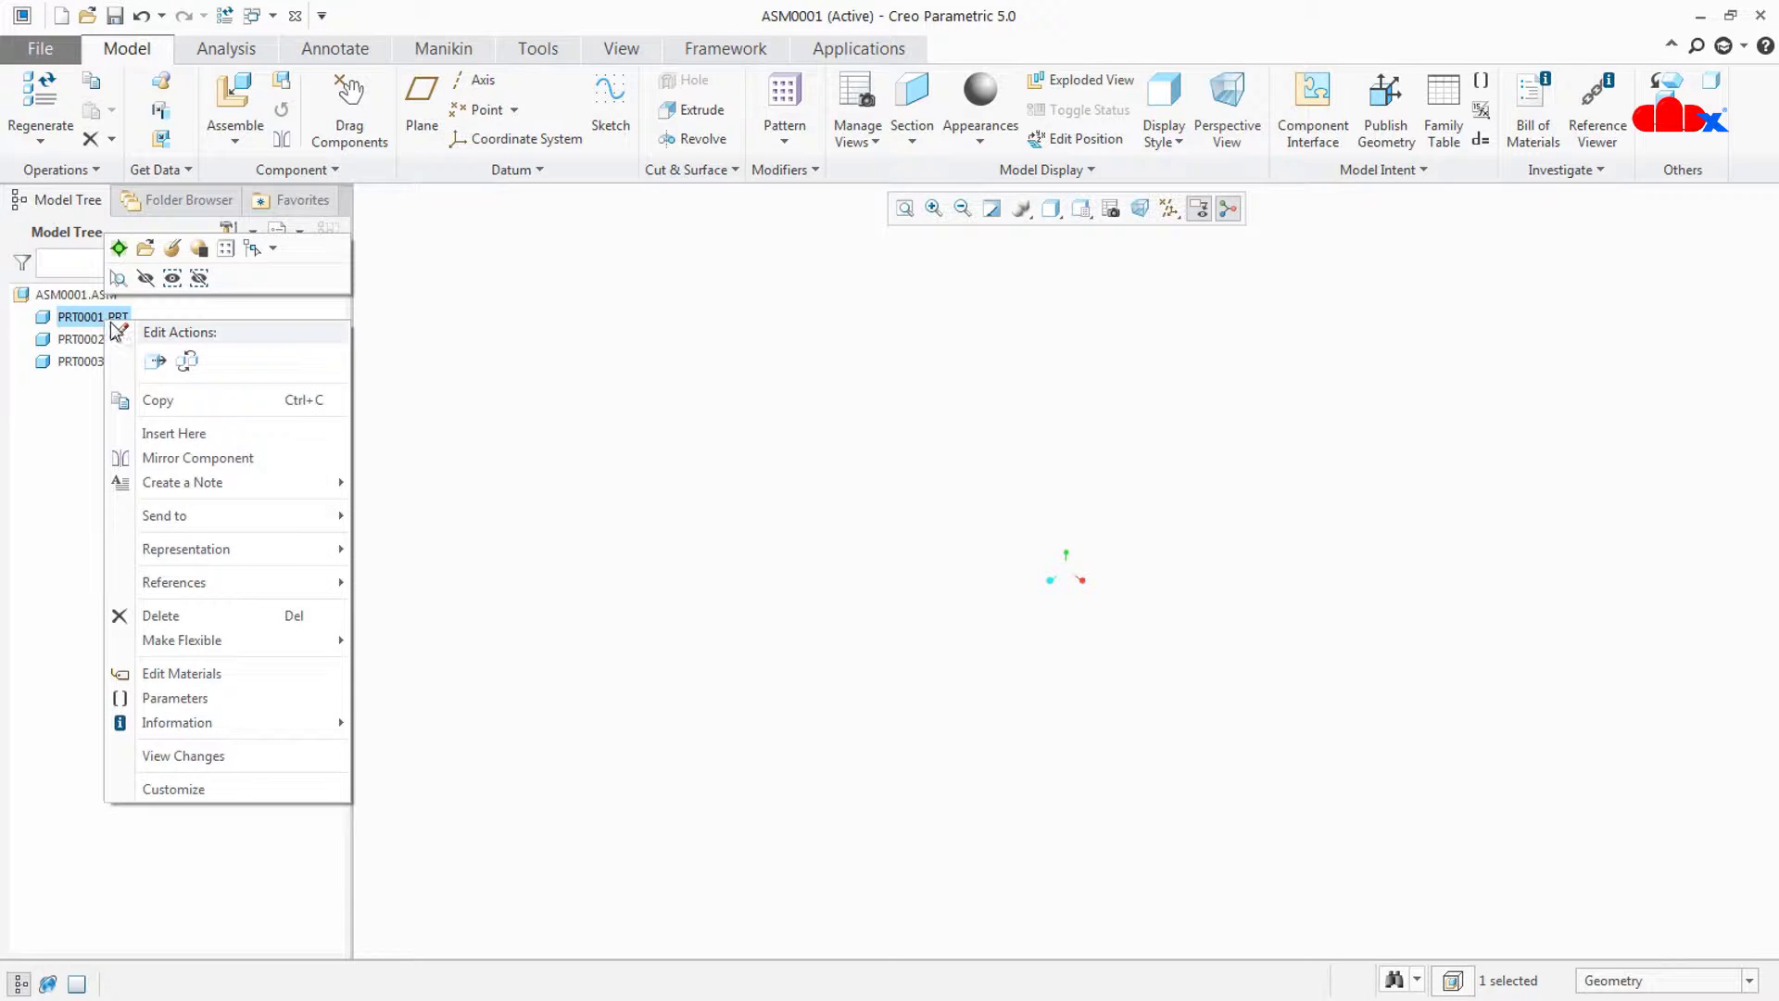
- Activate PRT0001, show features in the tree, and sketch an extrusion on its TOP plane
left_click(124, 247)
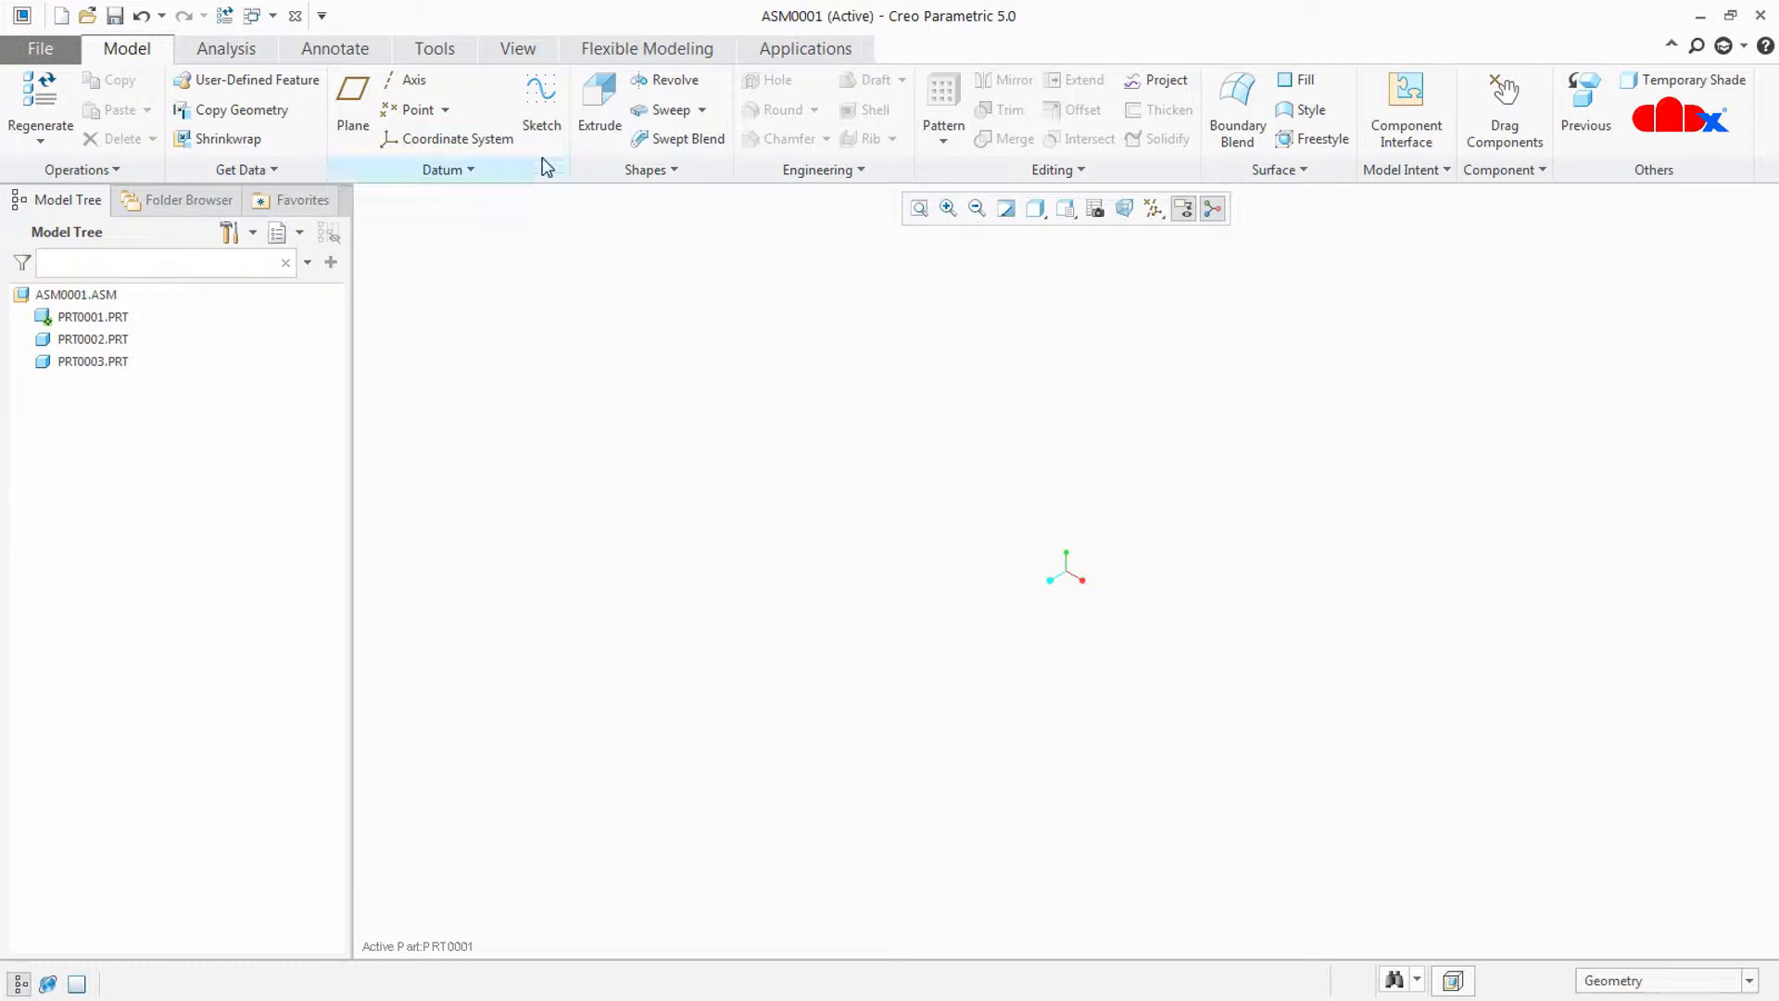
left_click(594, 119)
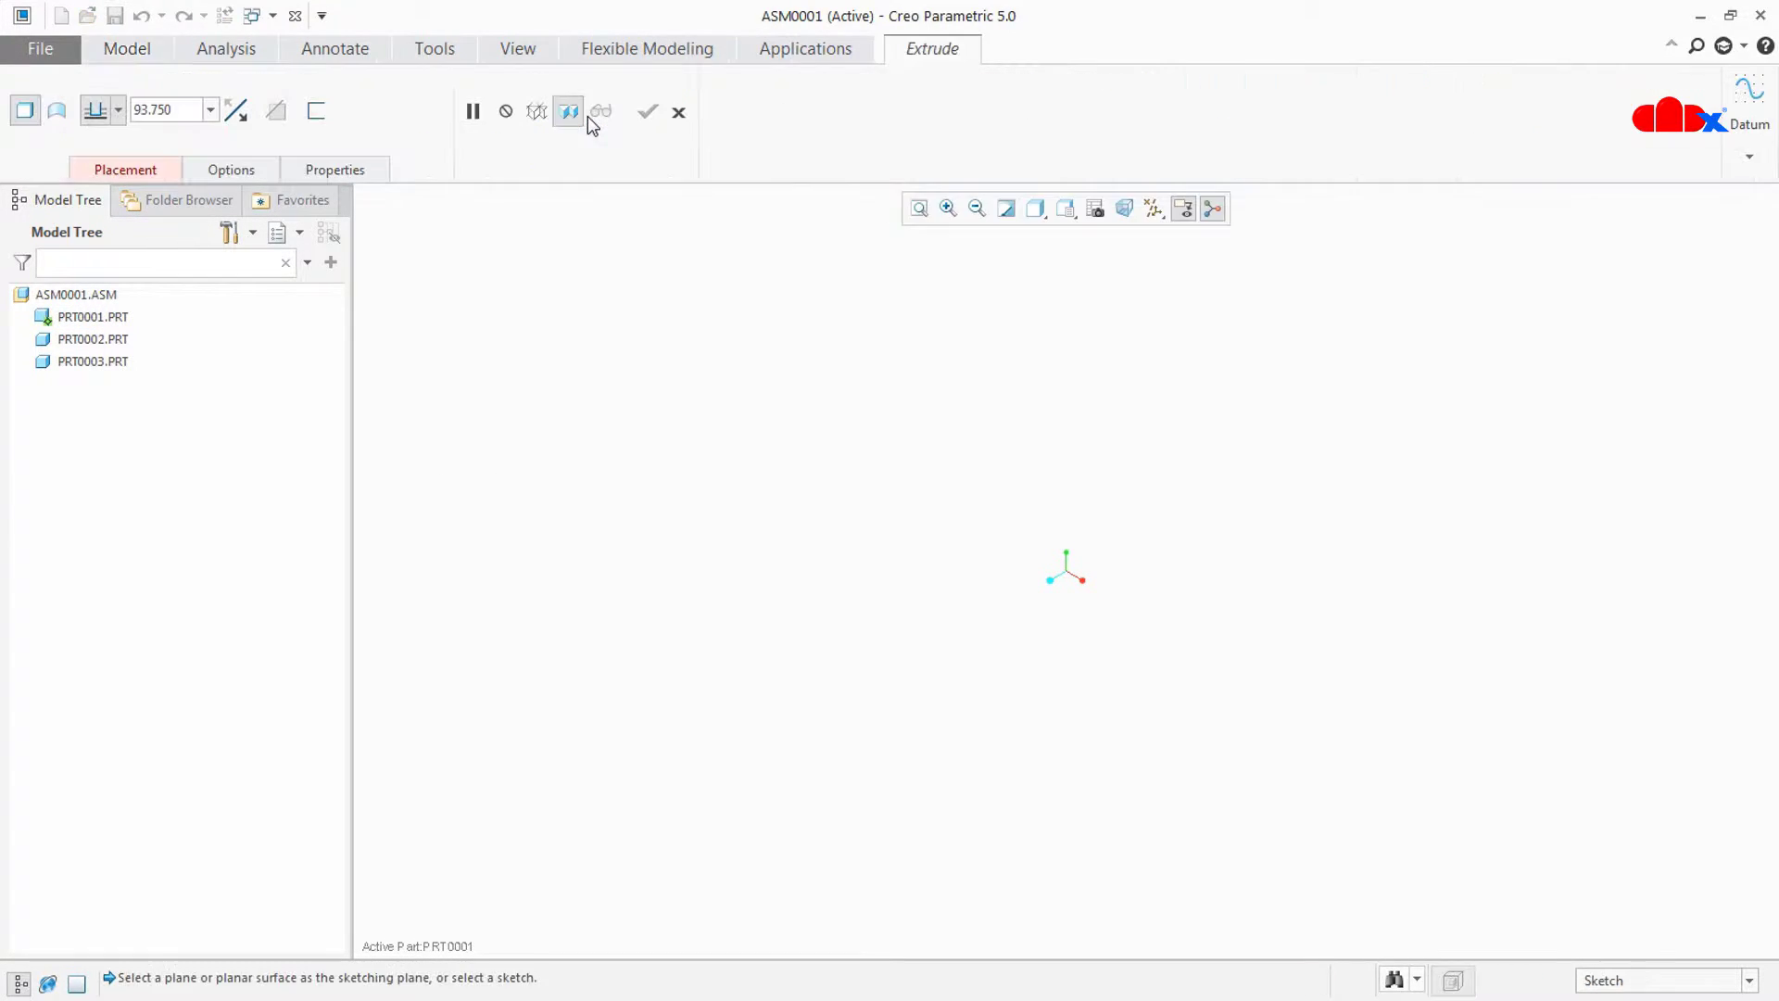
left_click(232, 232)
left_click(243, 262)
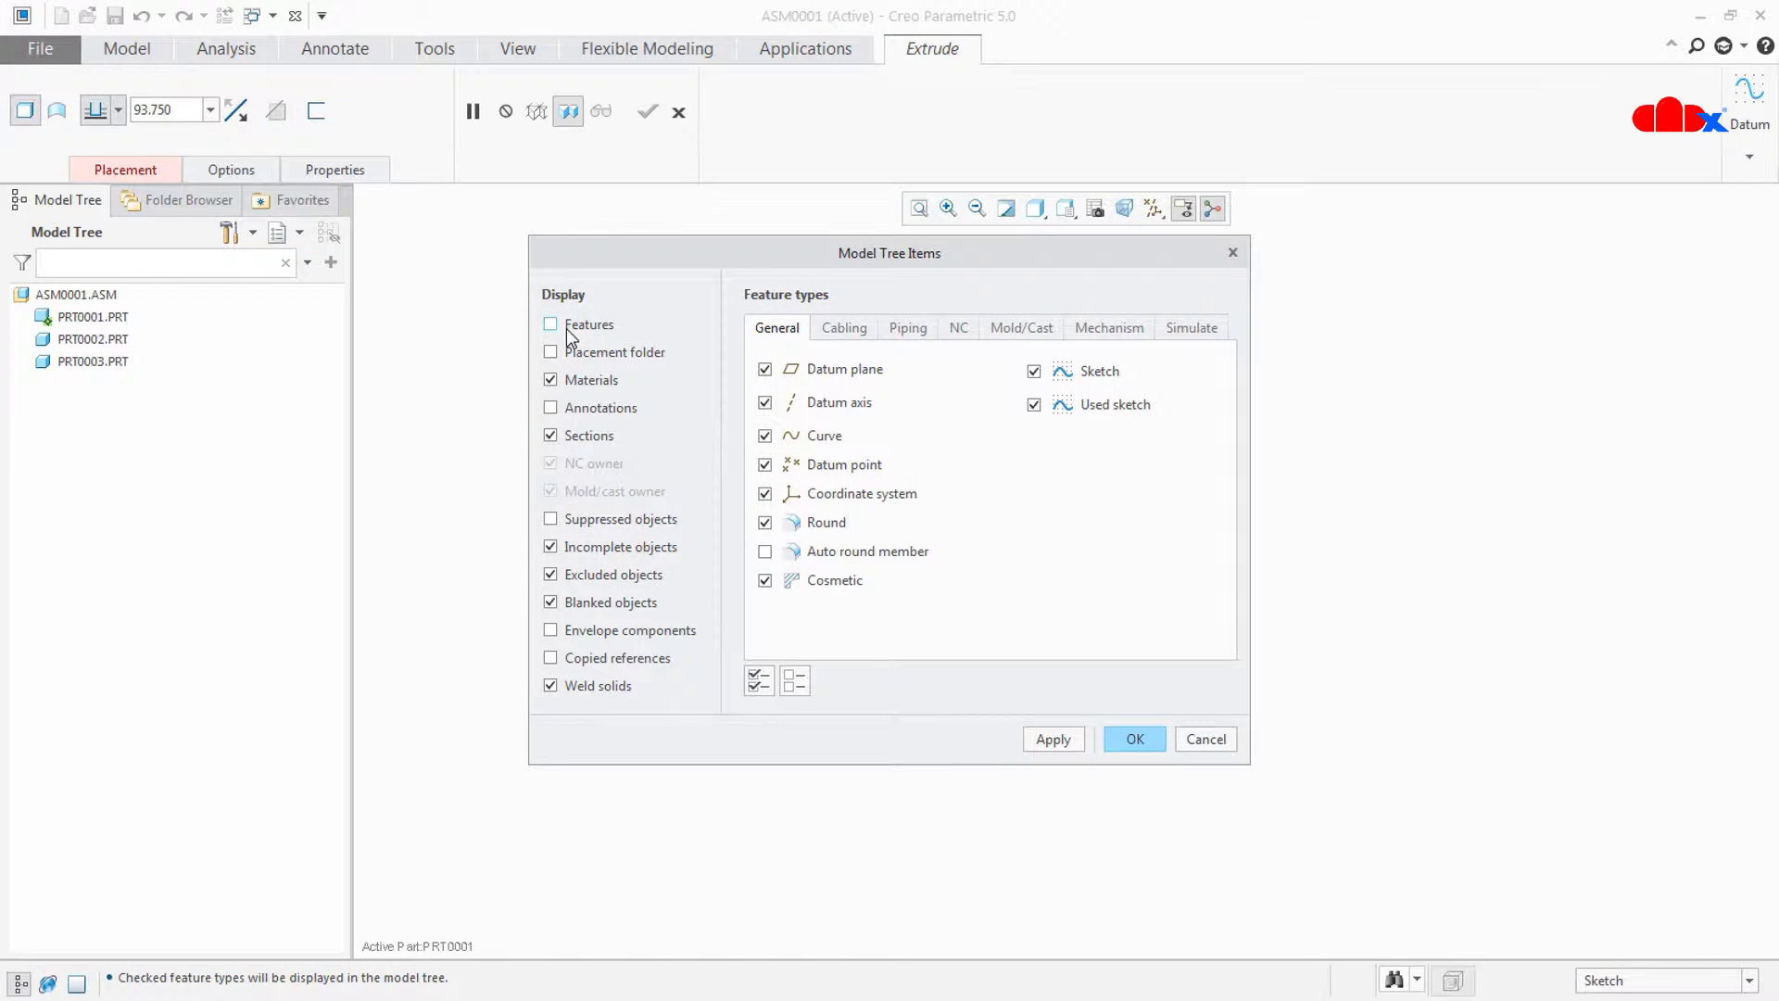
left_click(1071, 737)
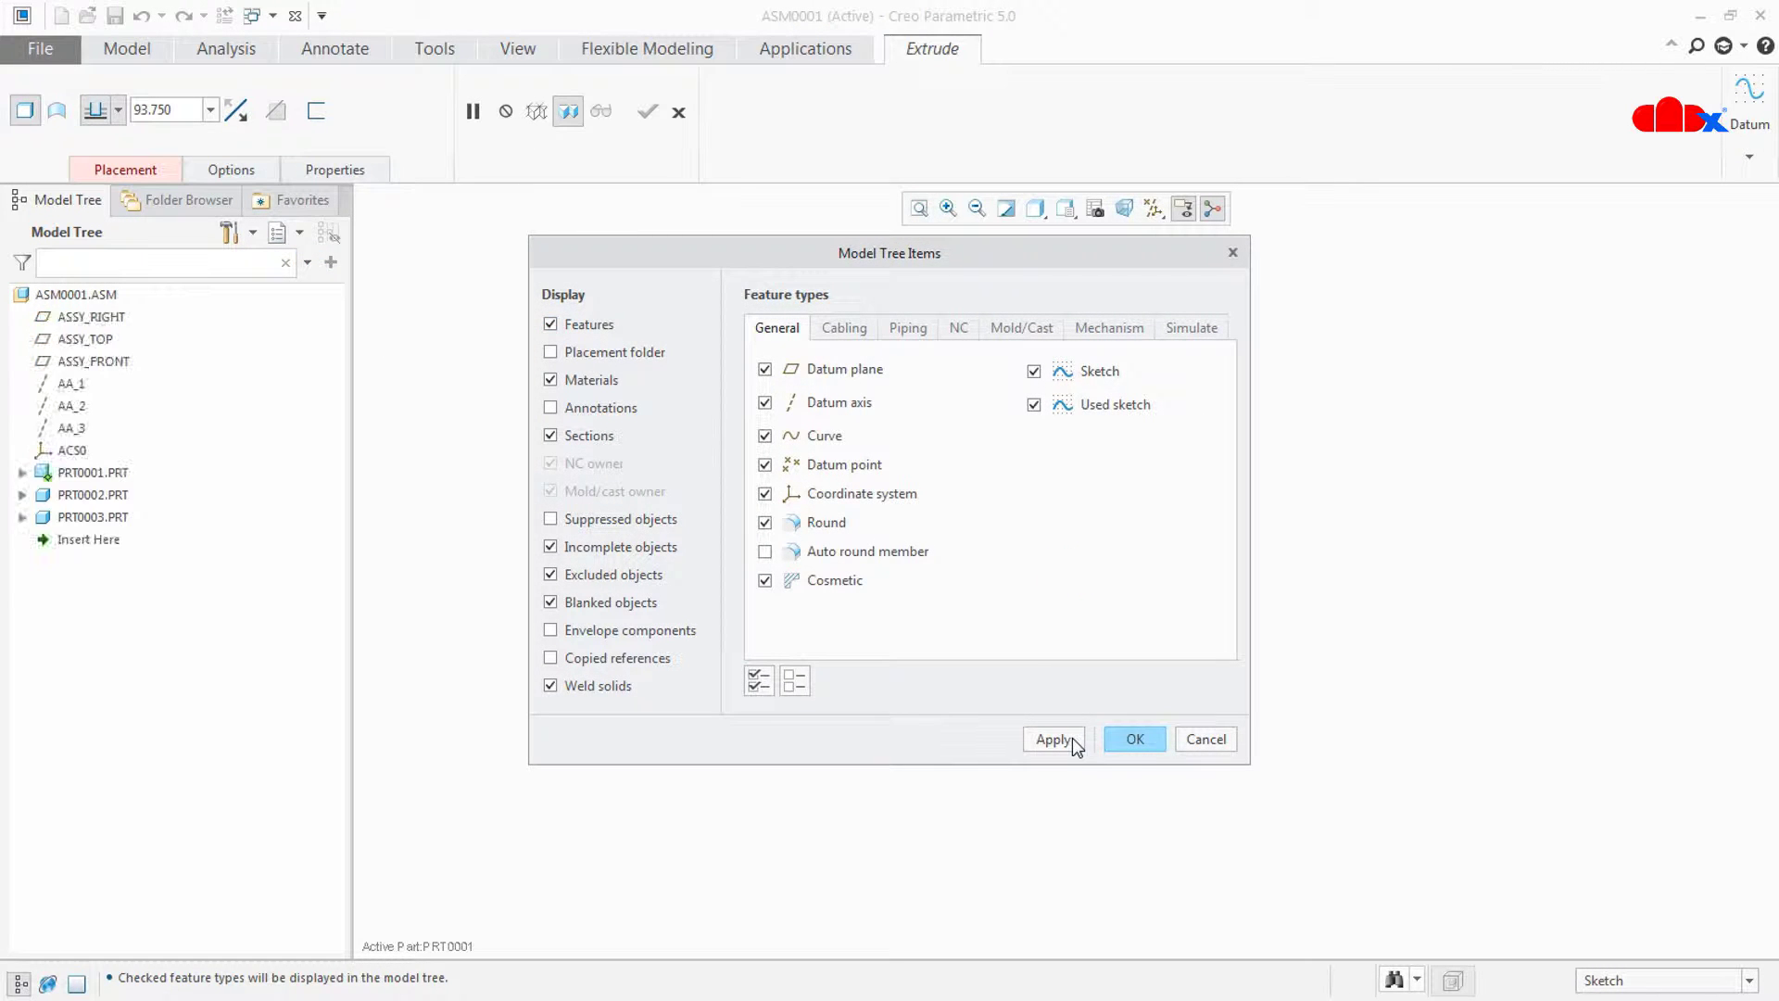
left_click(1132, 747)
left_click(21, 473)
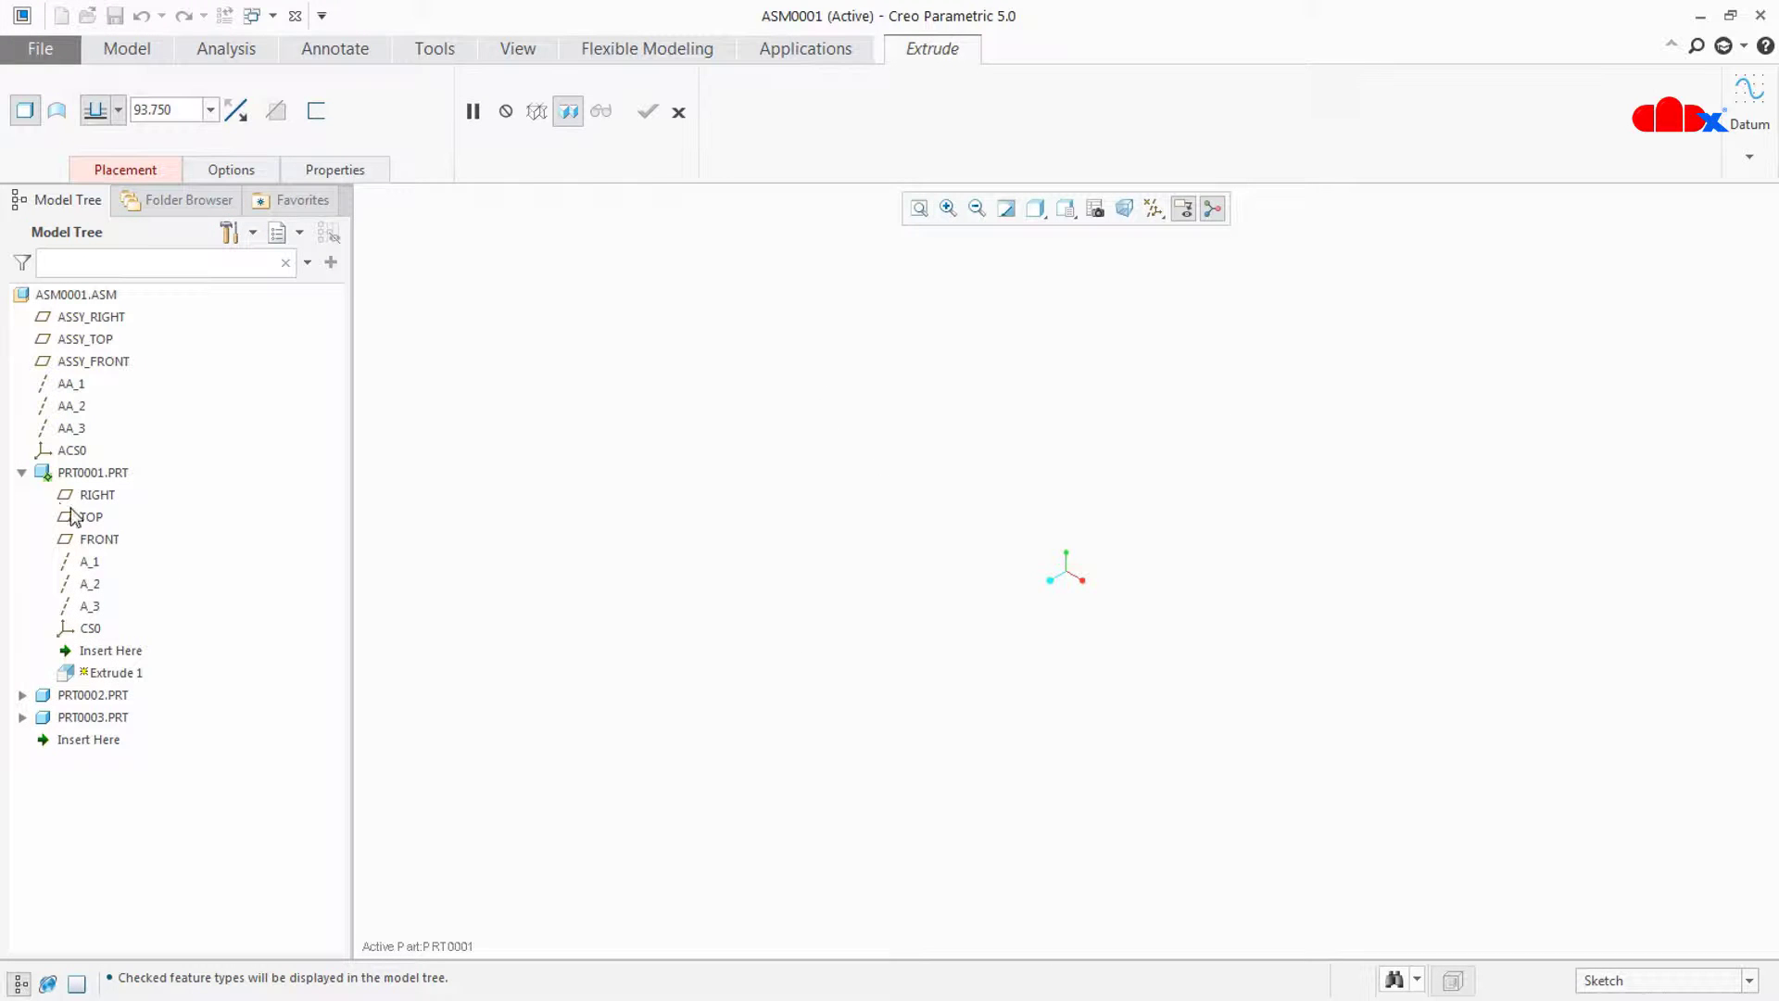
left_click(91, 517)
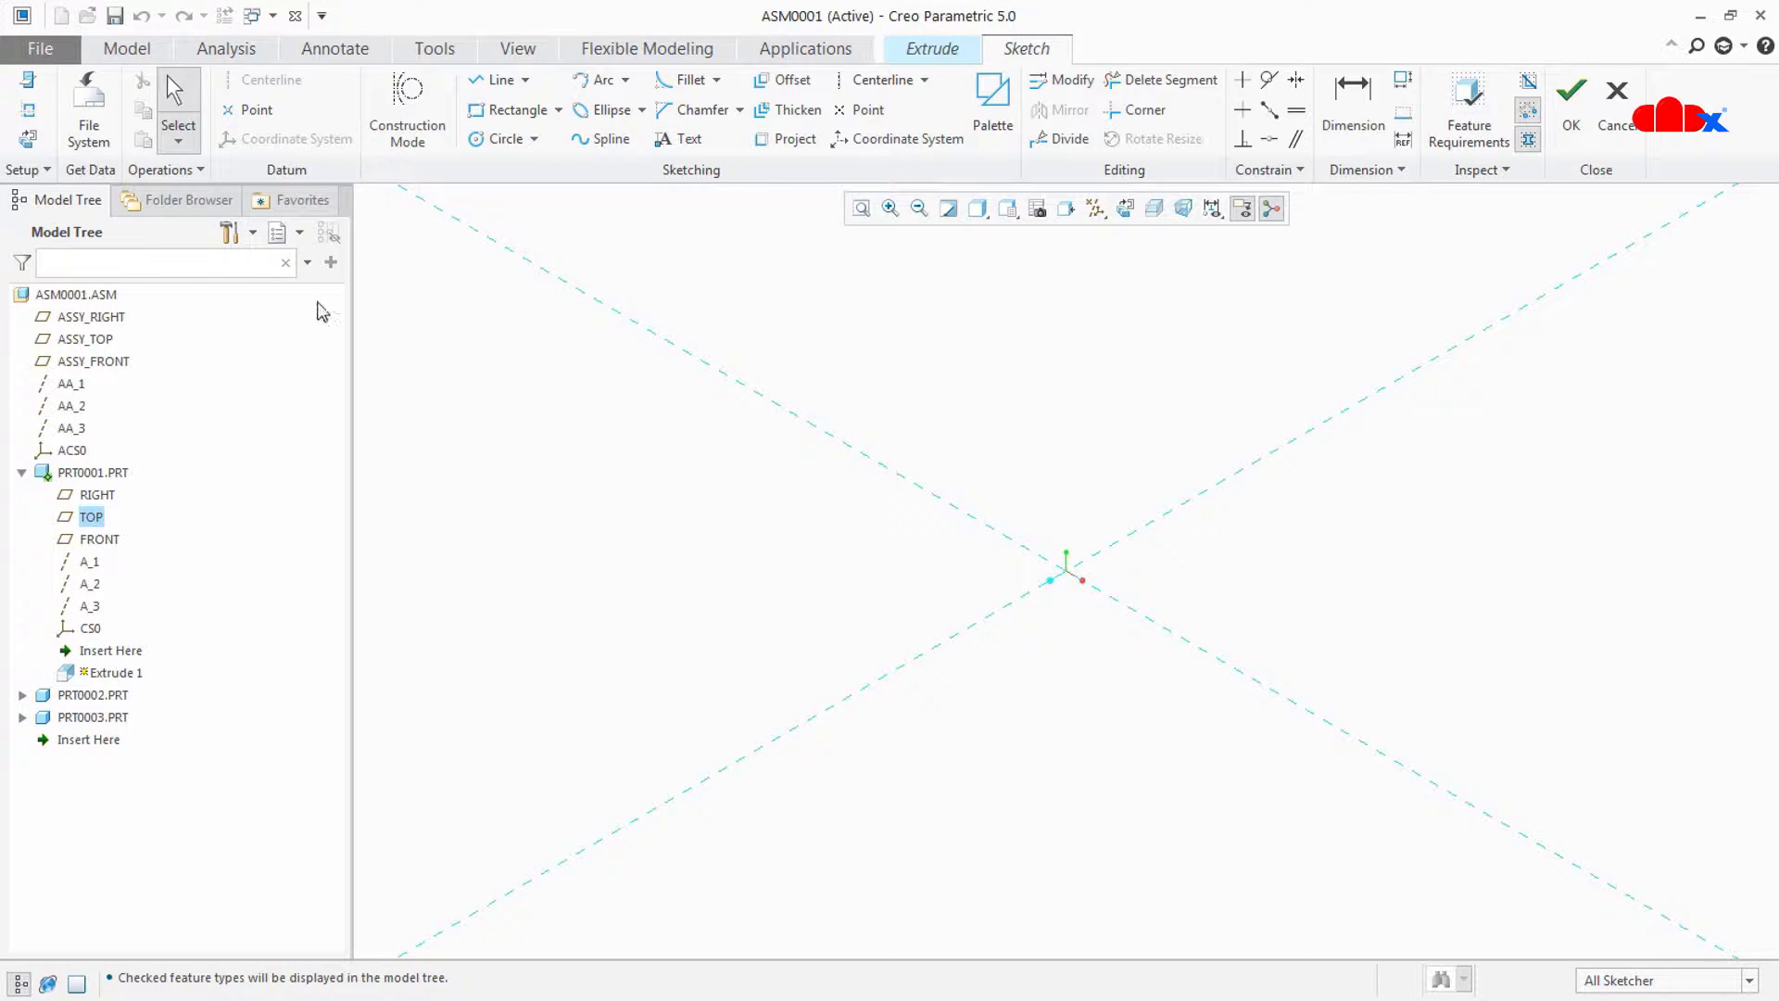
- Sketch a Ø70 circle centred on the sketch origin
left_click(476, 139)
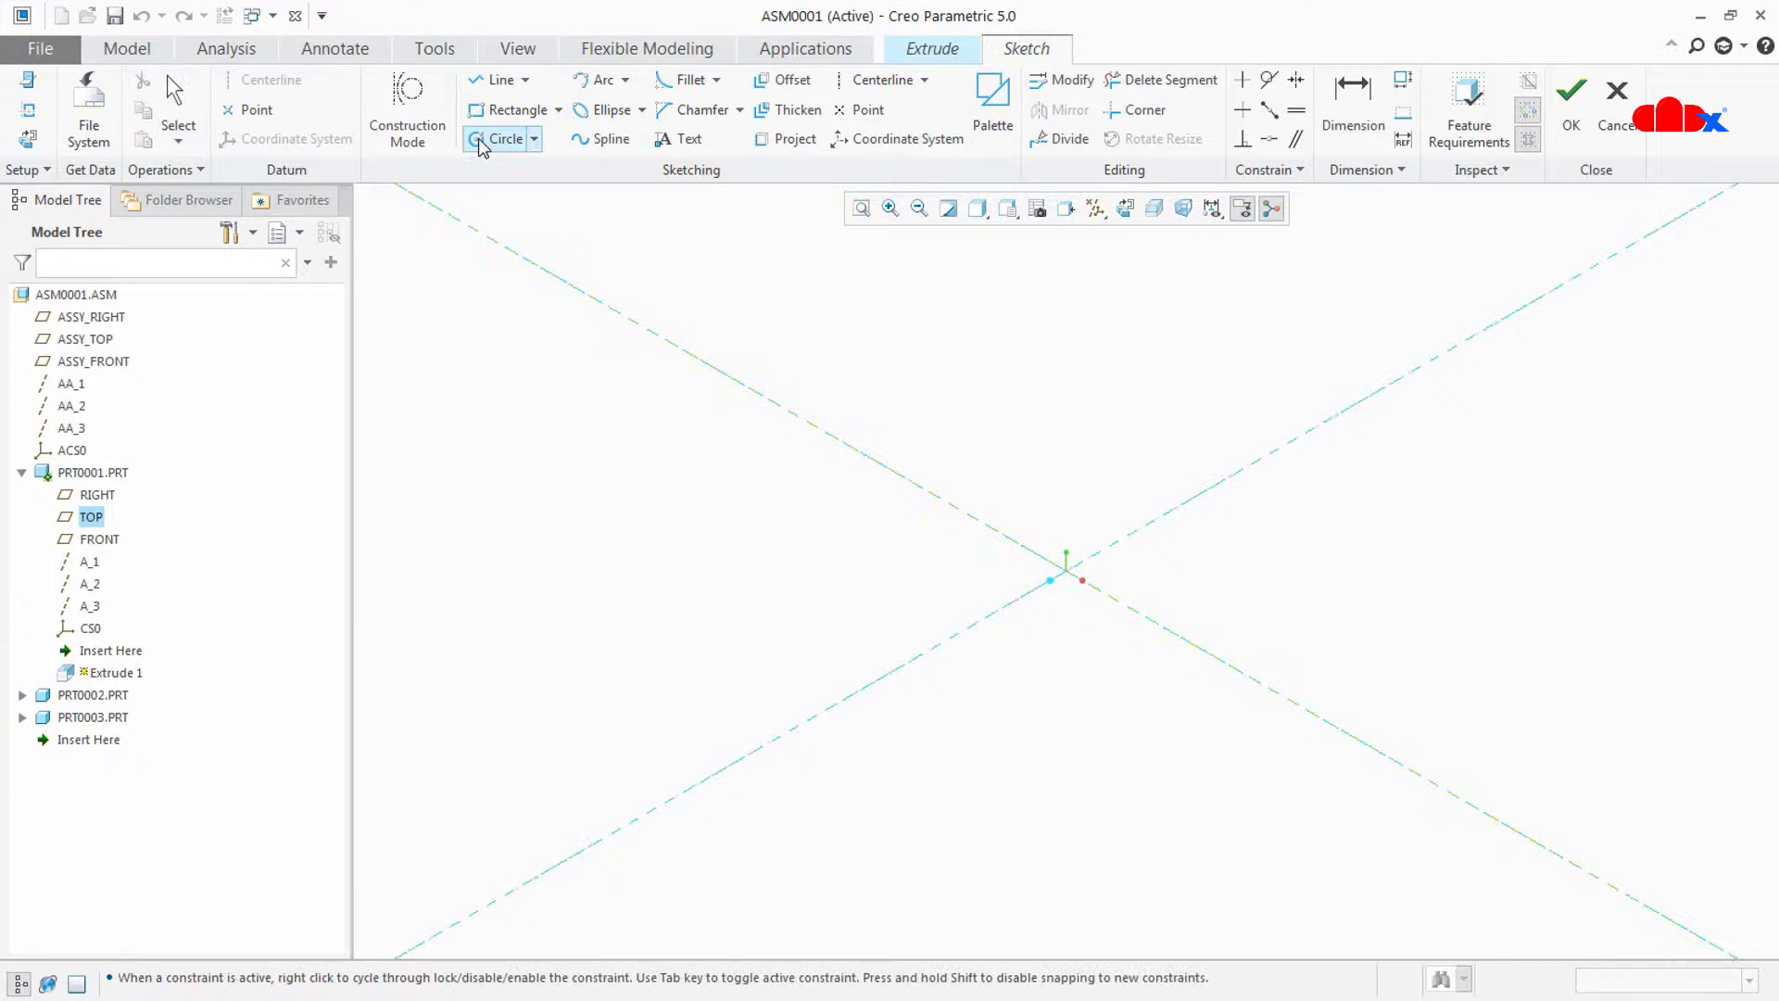
left_click(1068, 572)
left_click(1072, 637)
middle_click(1072, 637)
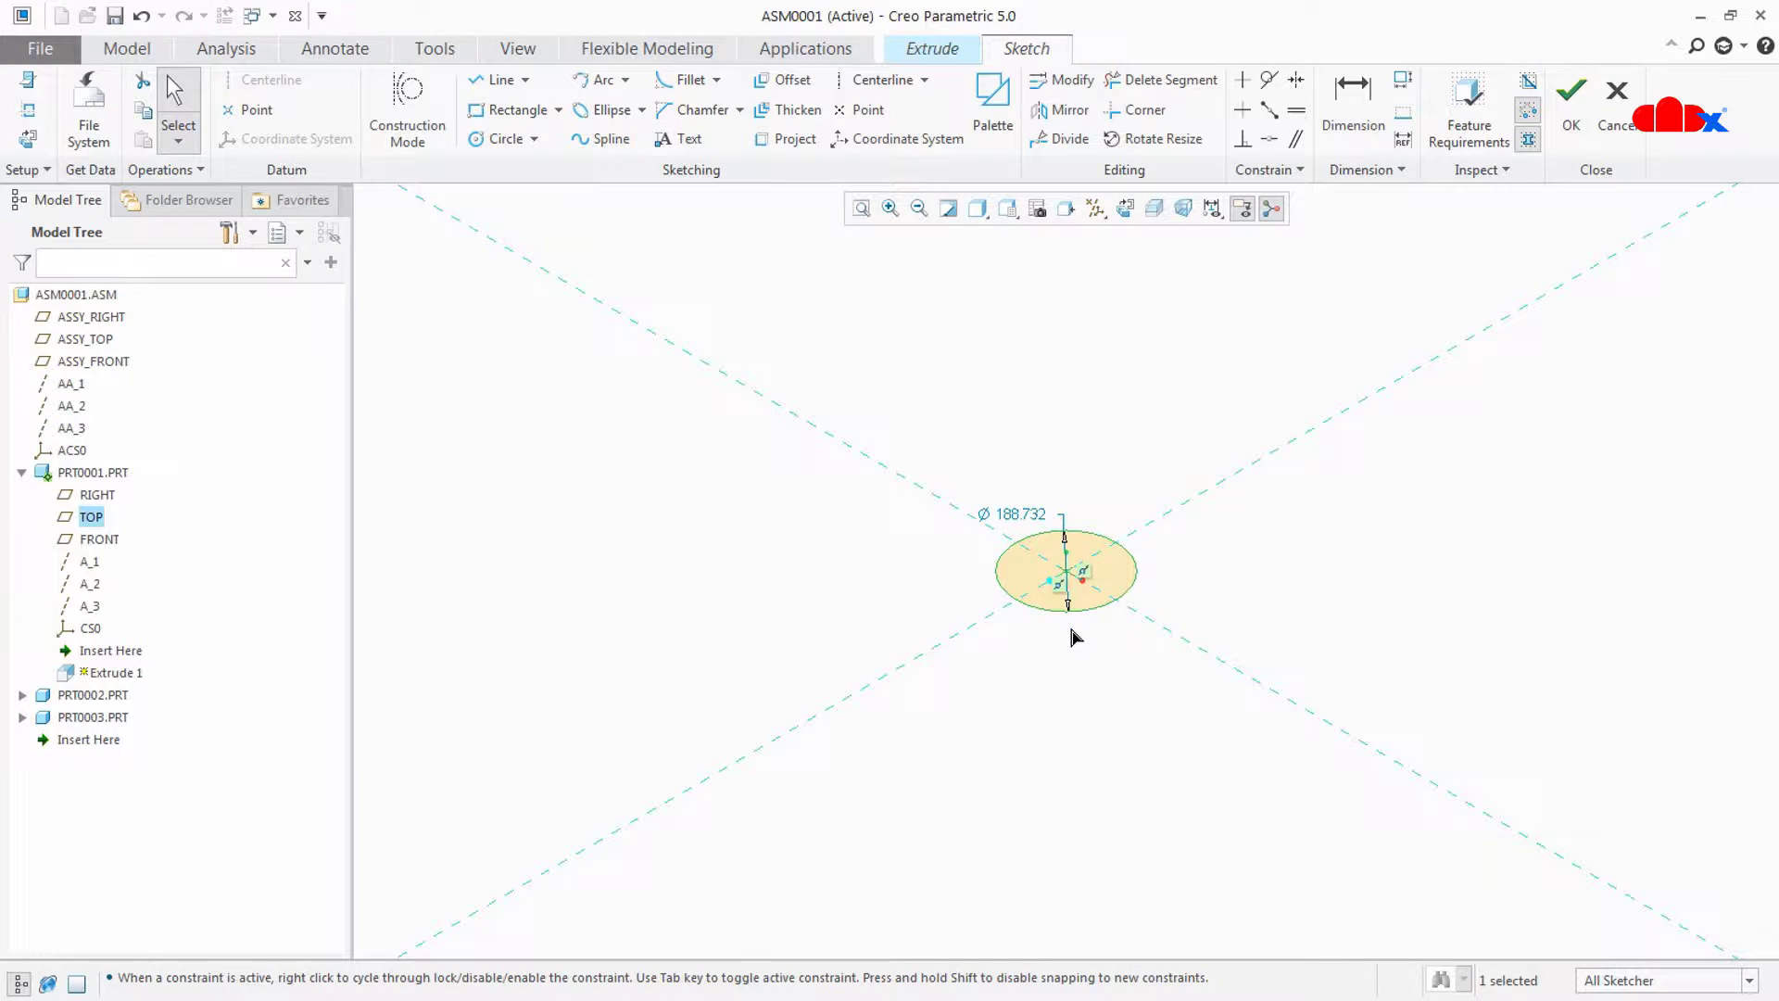
double_click(1014, 508)
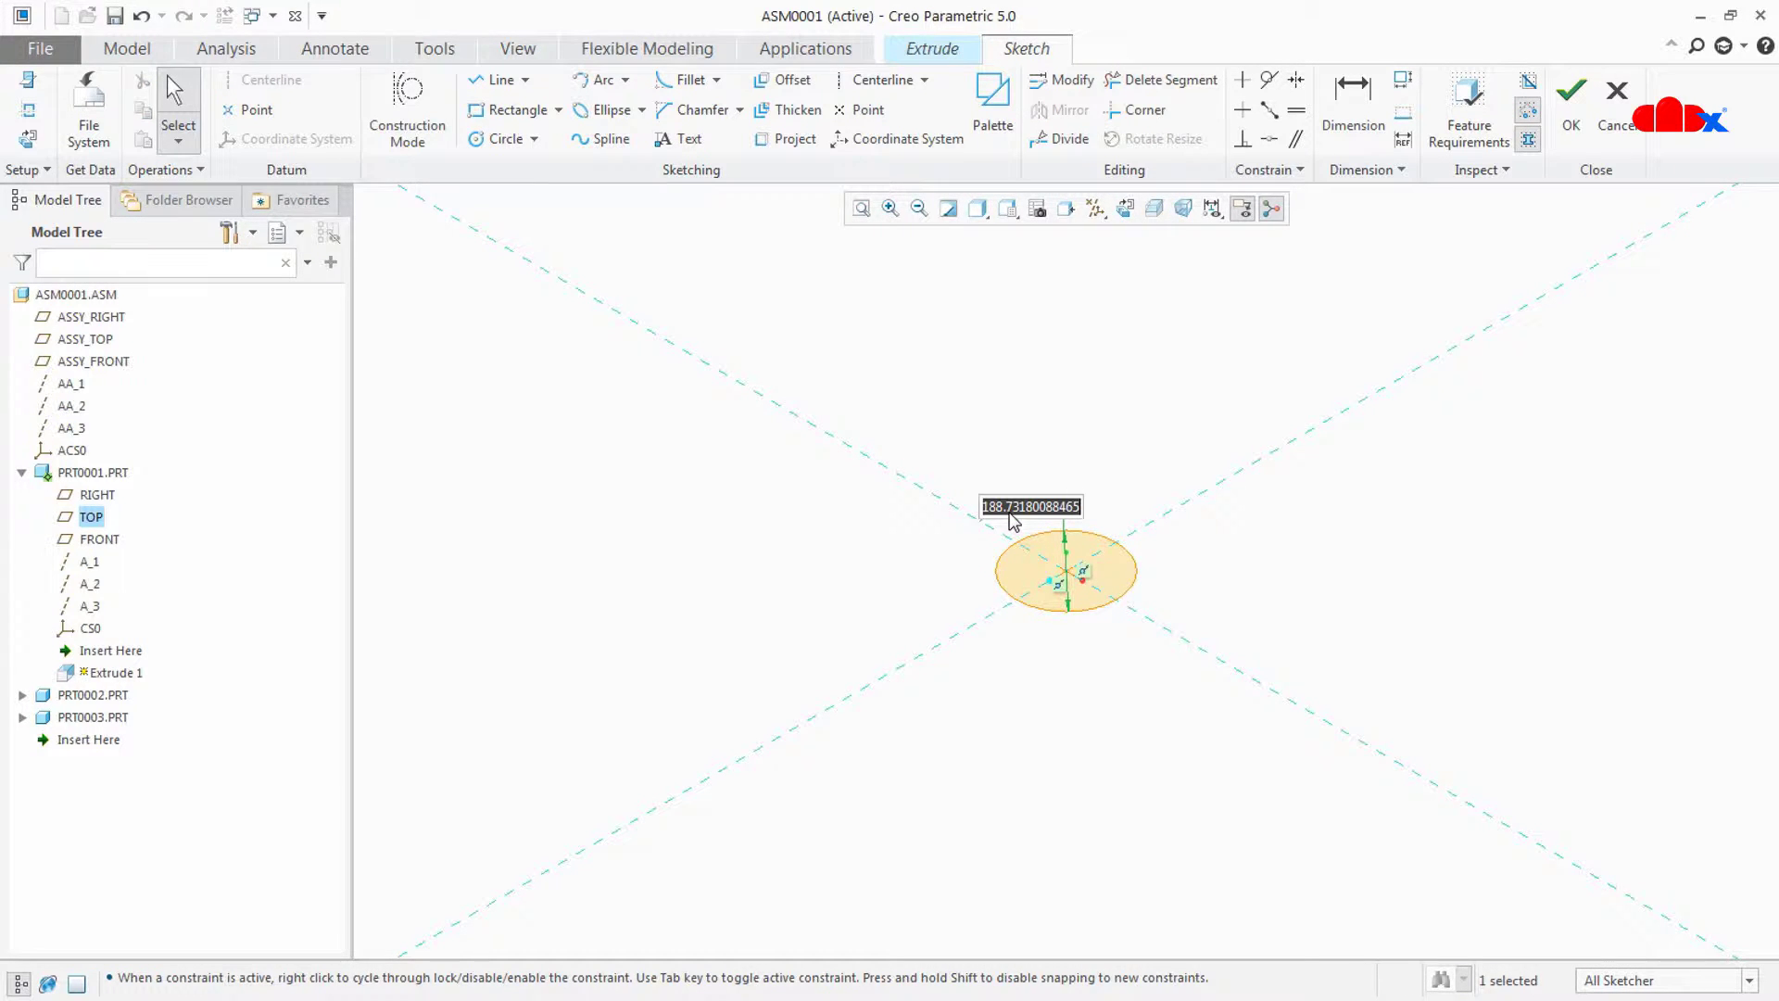
type("7")
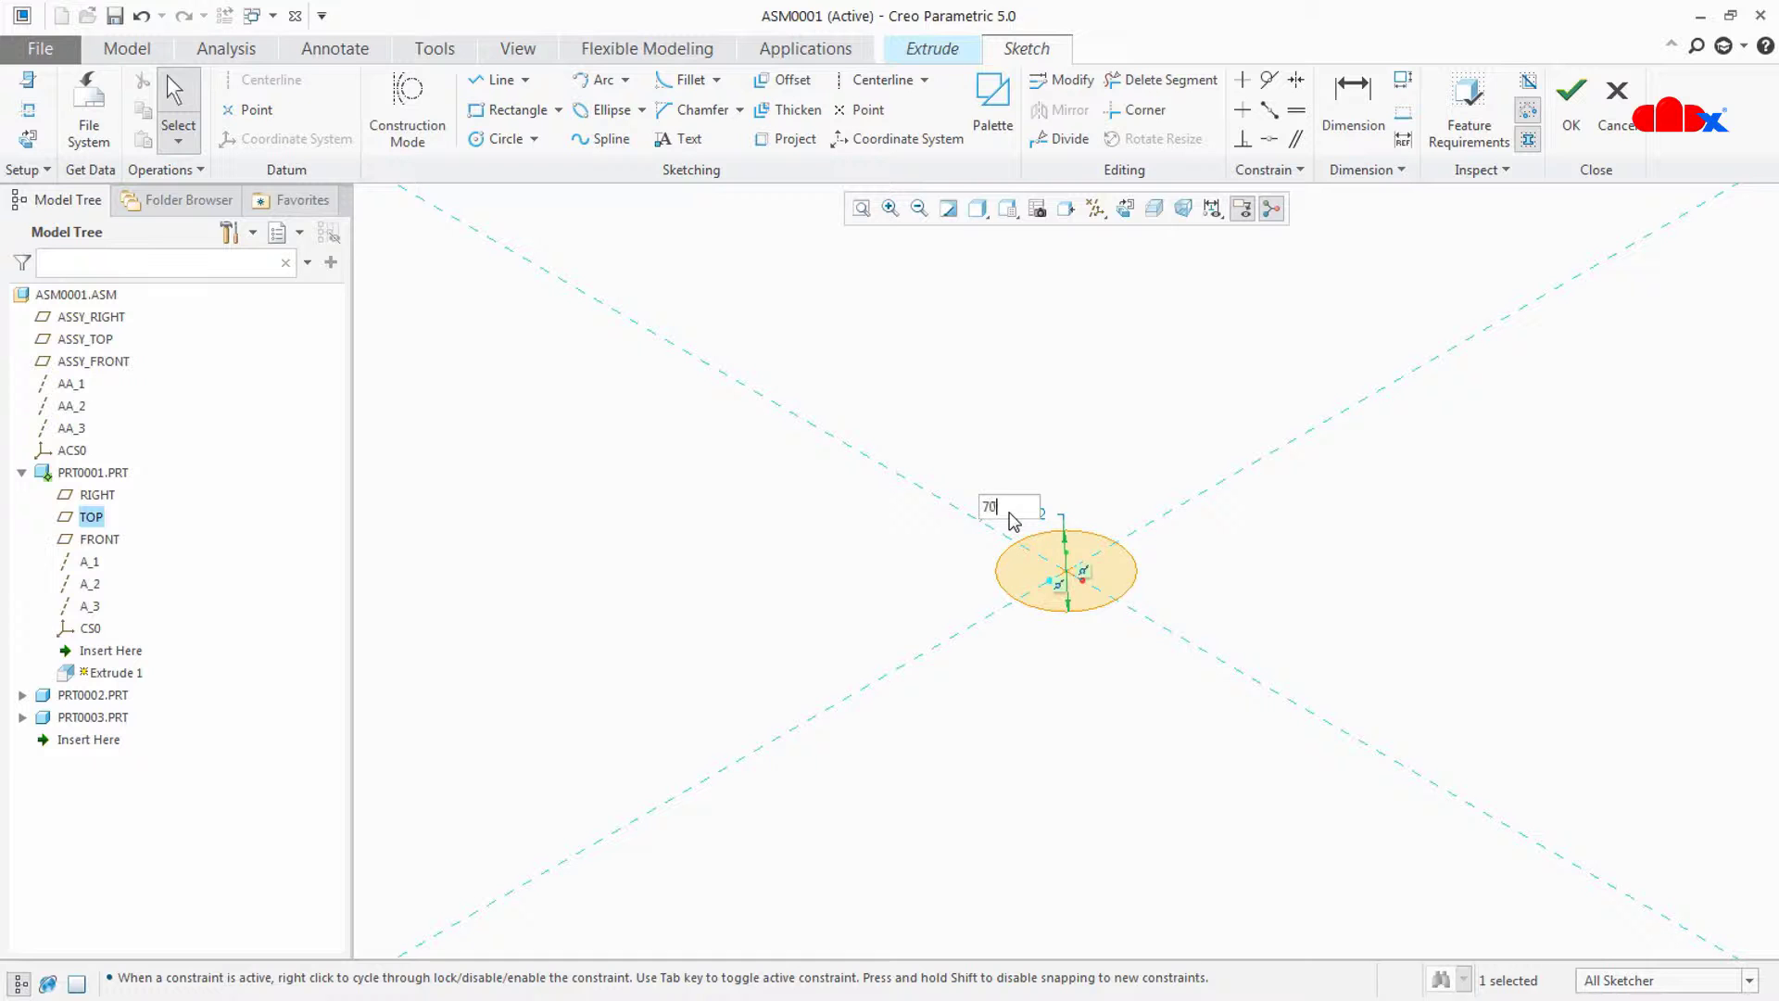
type("0")
key("Return")
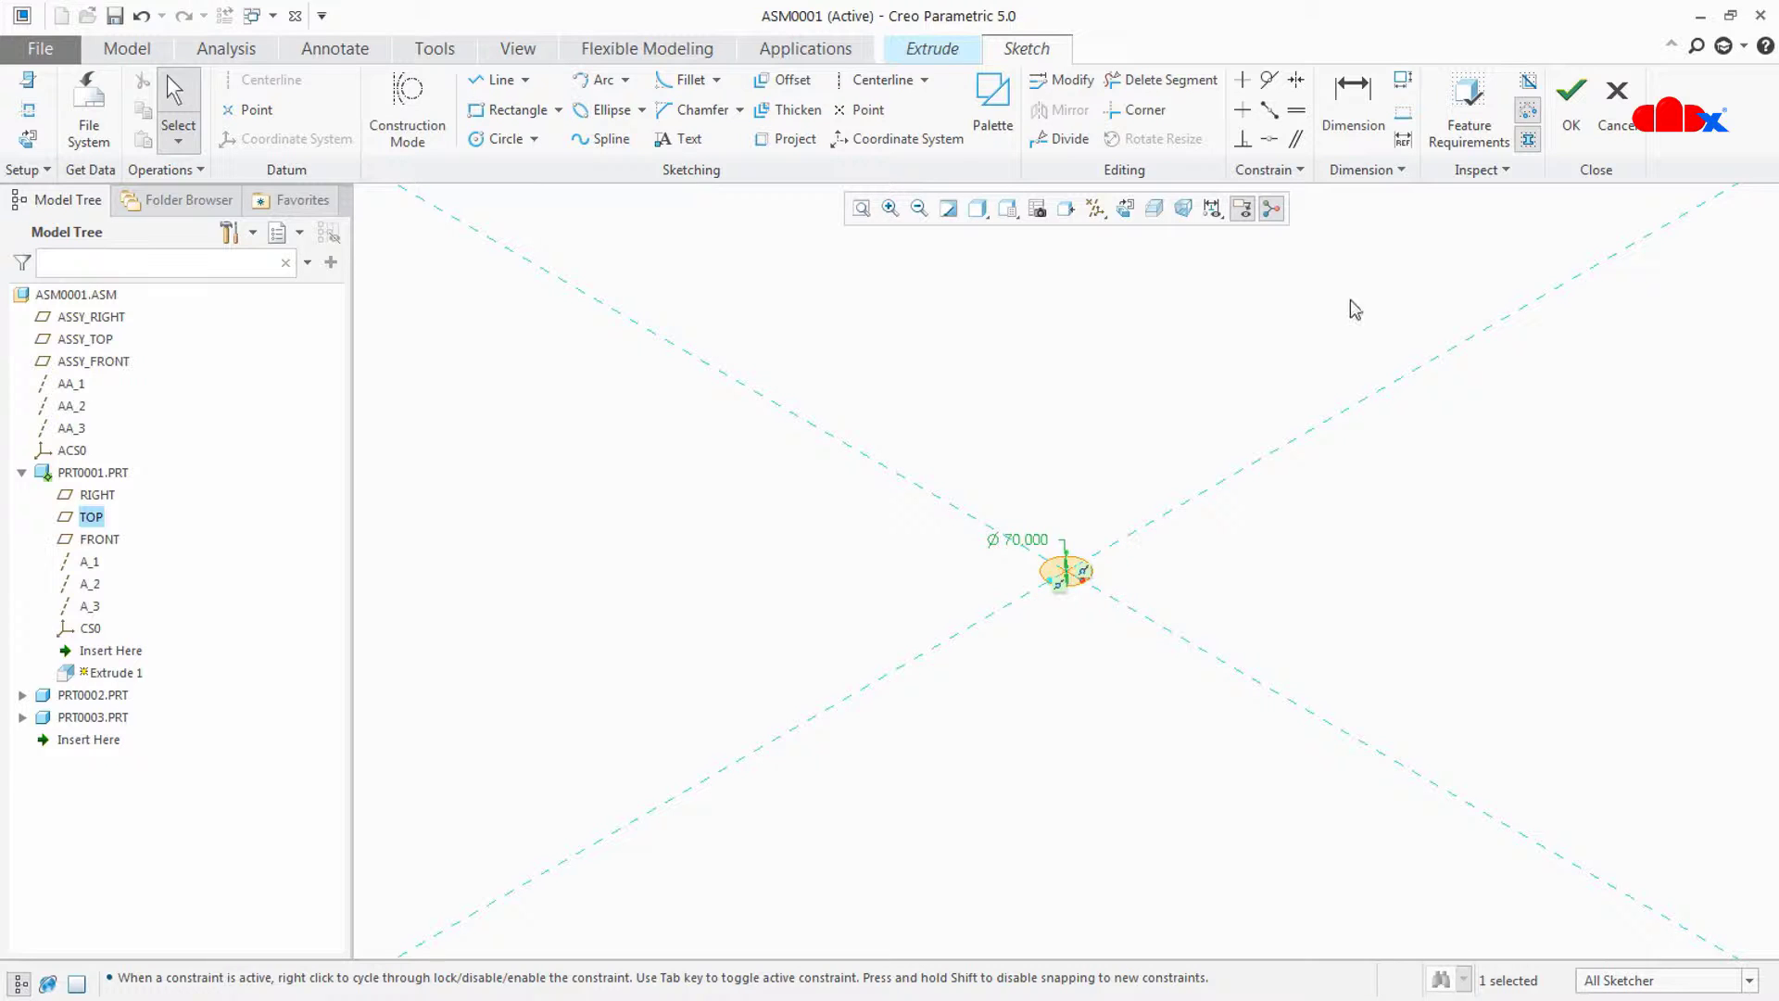
left_click(1571, 92)
- Extrude the circle symmetrically to a depth of 60
left_click(118, 109)
left_click(96, 173)
double_click(176, 111)
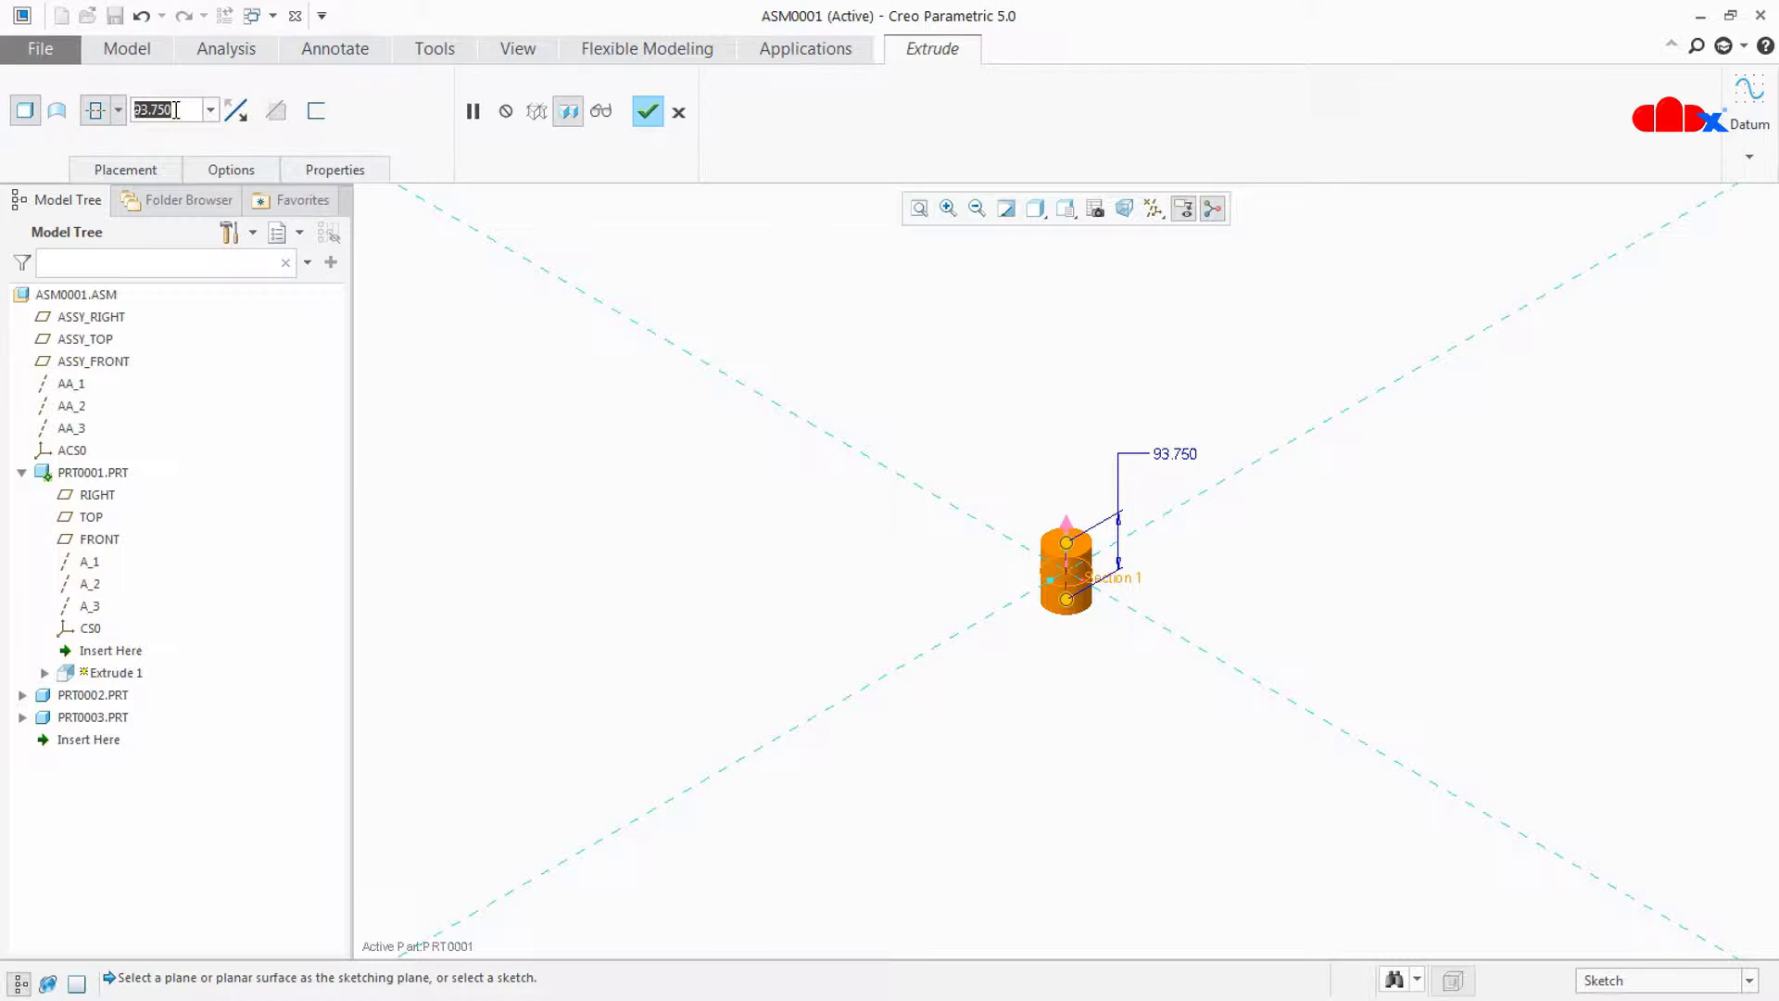
type("60")
key("Return")
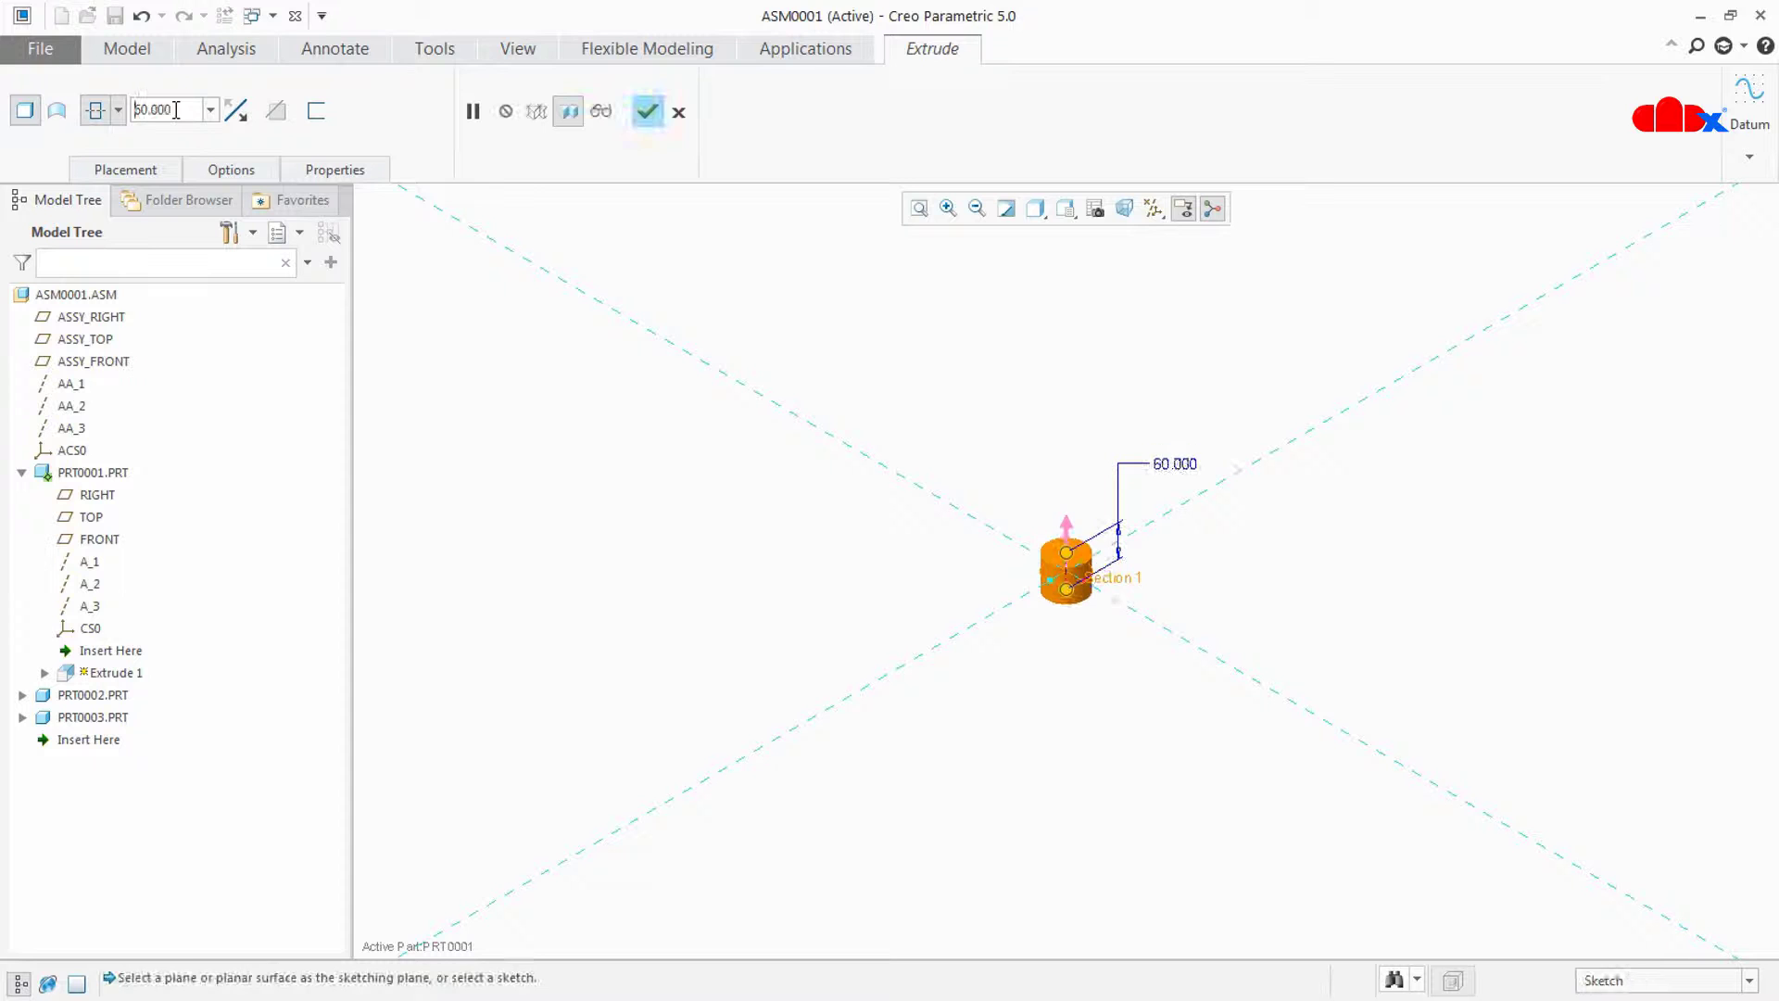
left_click(648, 111)
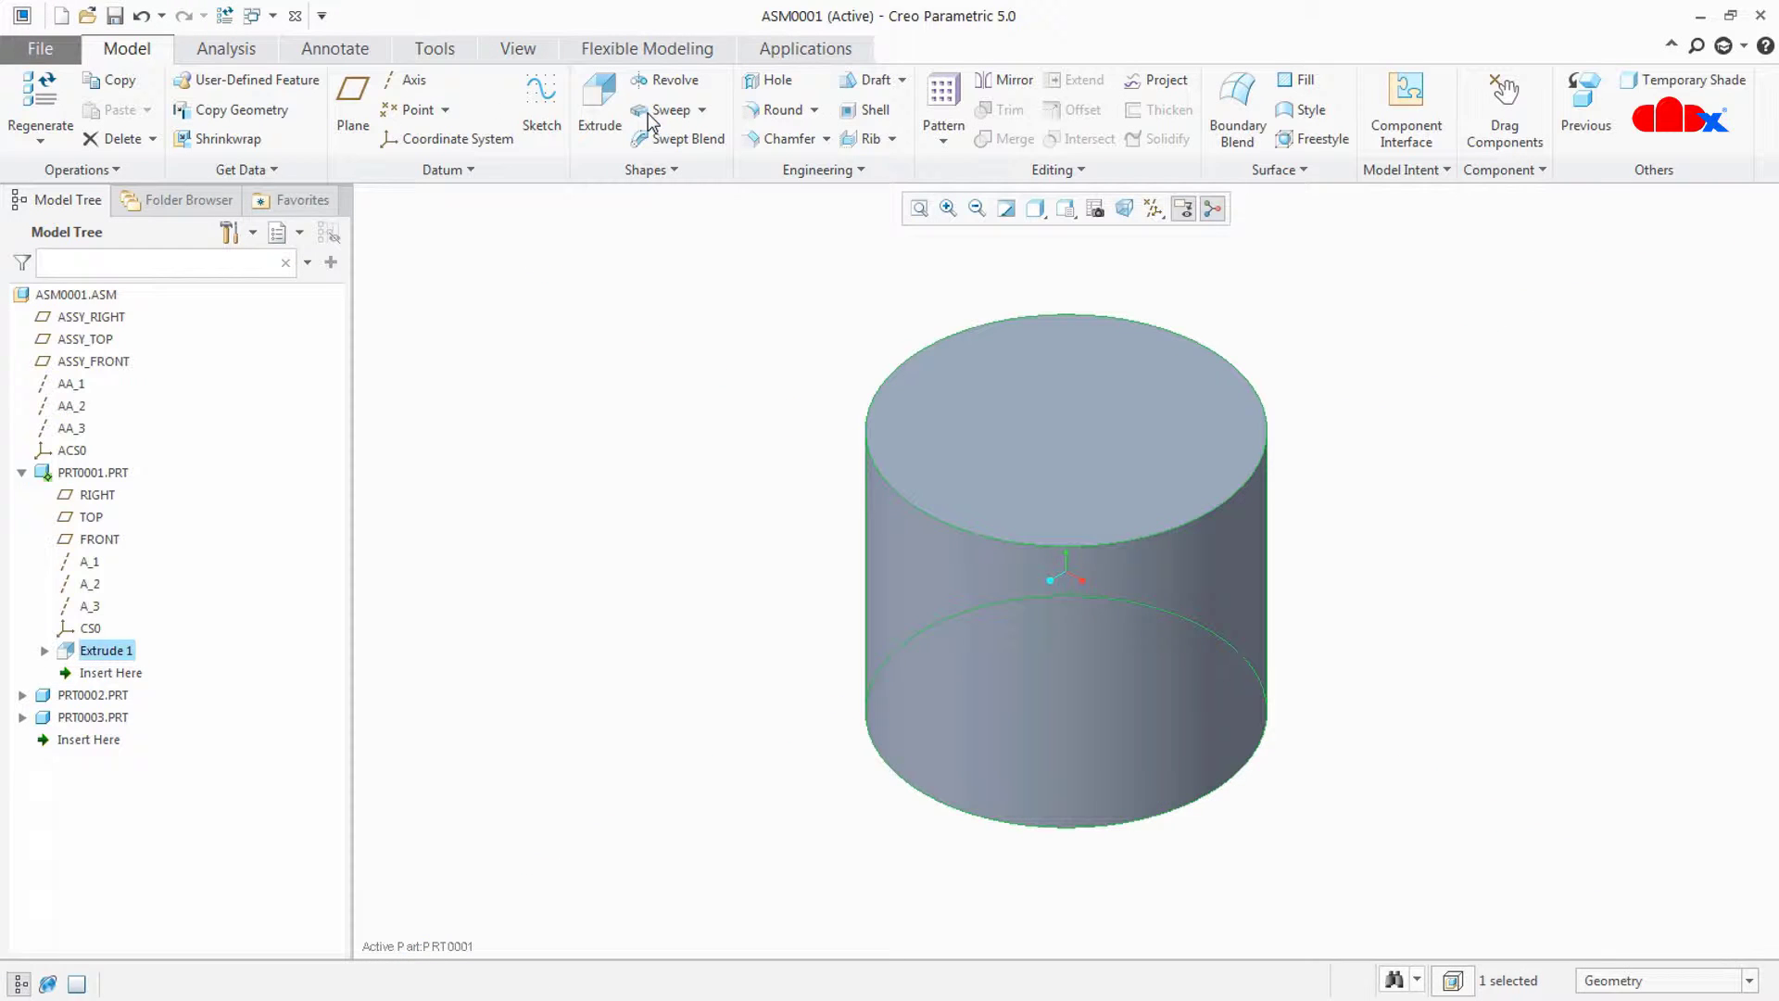
right_click(94, 697)
- Activate PRT0002 and sketch an extrusion on its TOP plane, referencing the cylinder edge
left_click(107, 629)
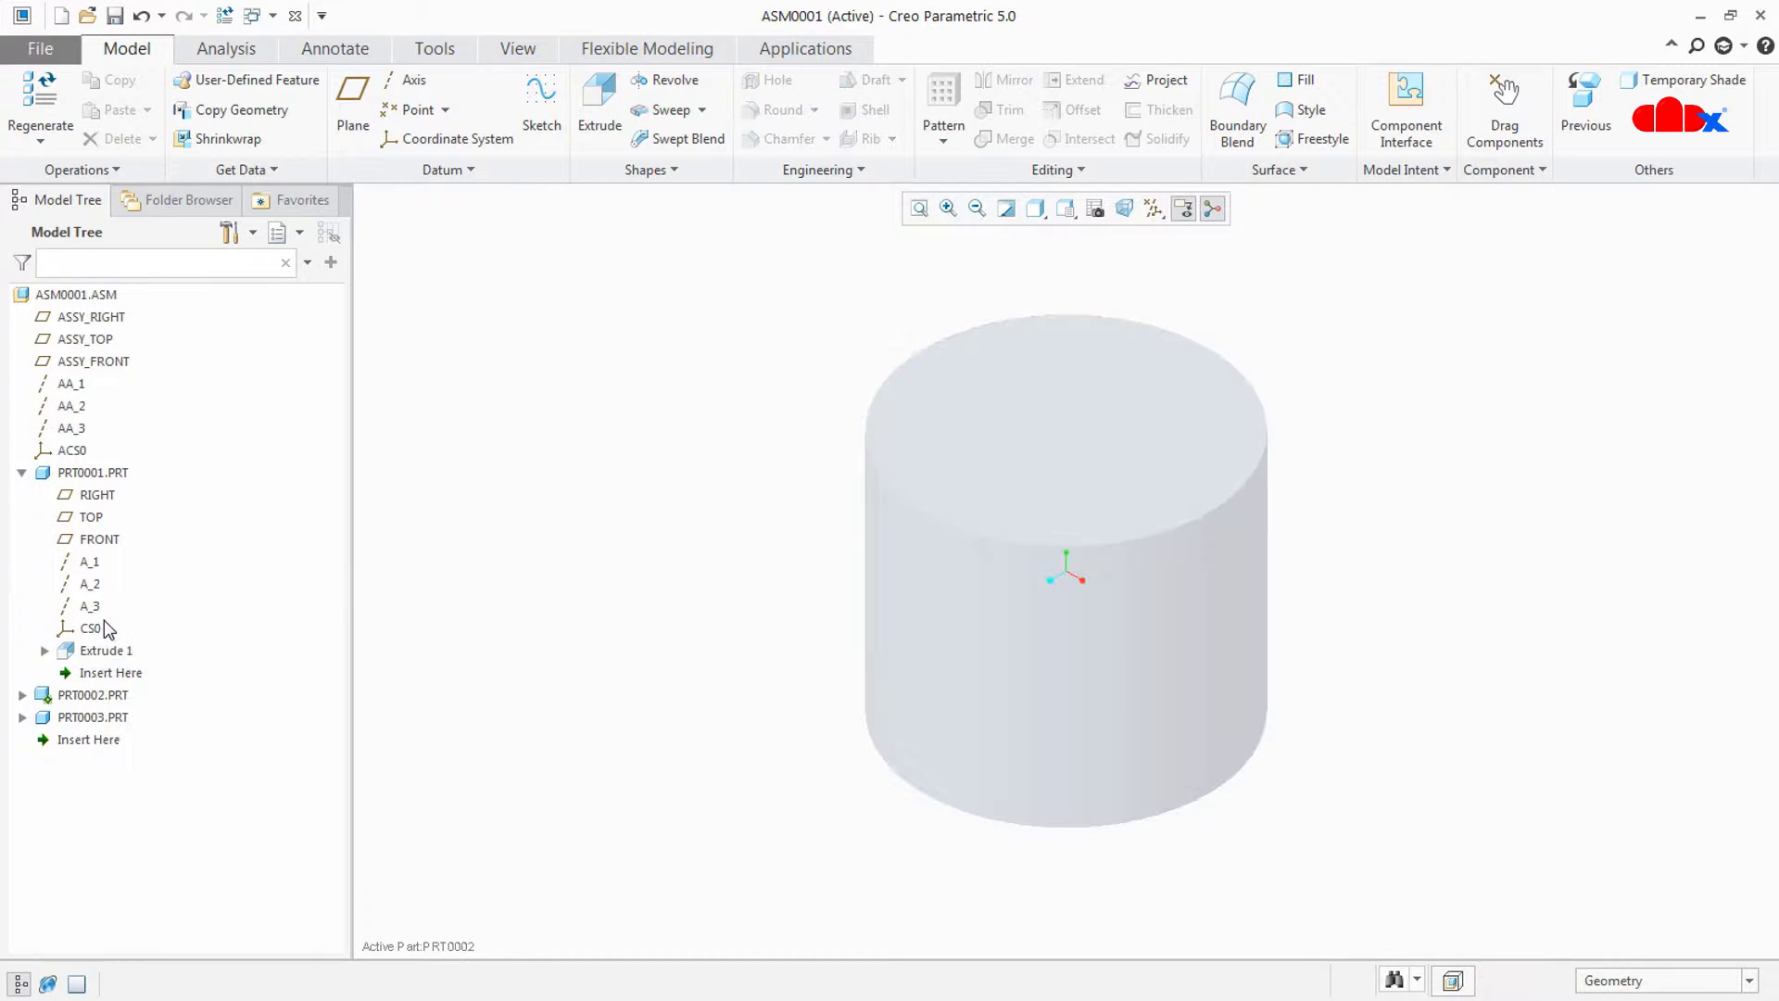
left_click(599, 101)
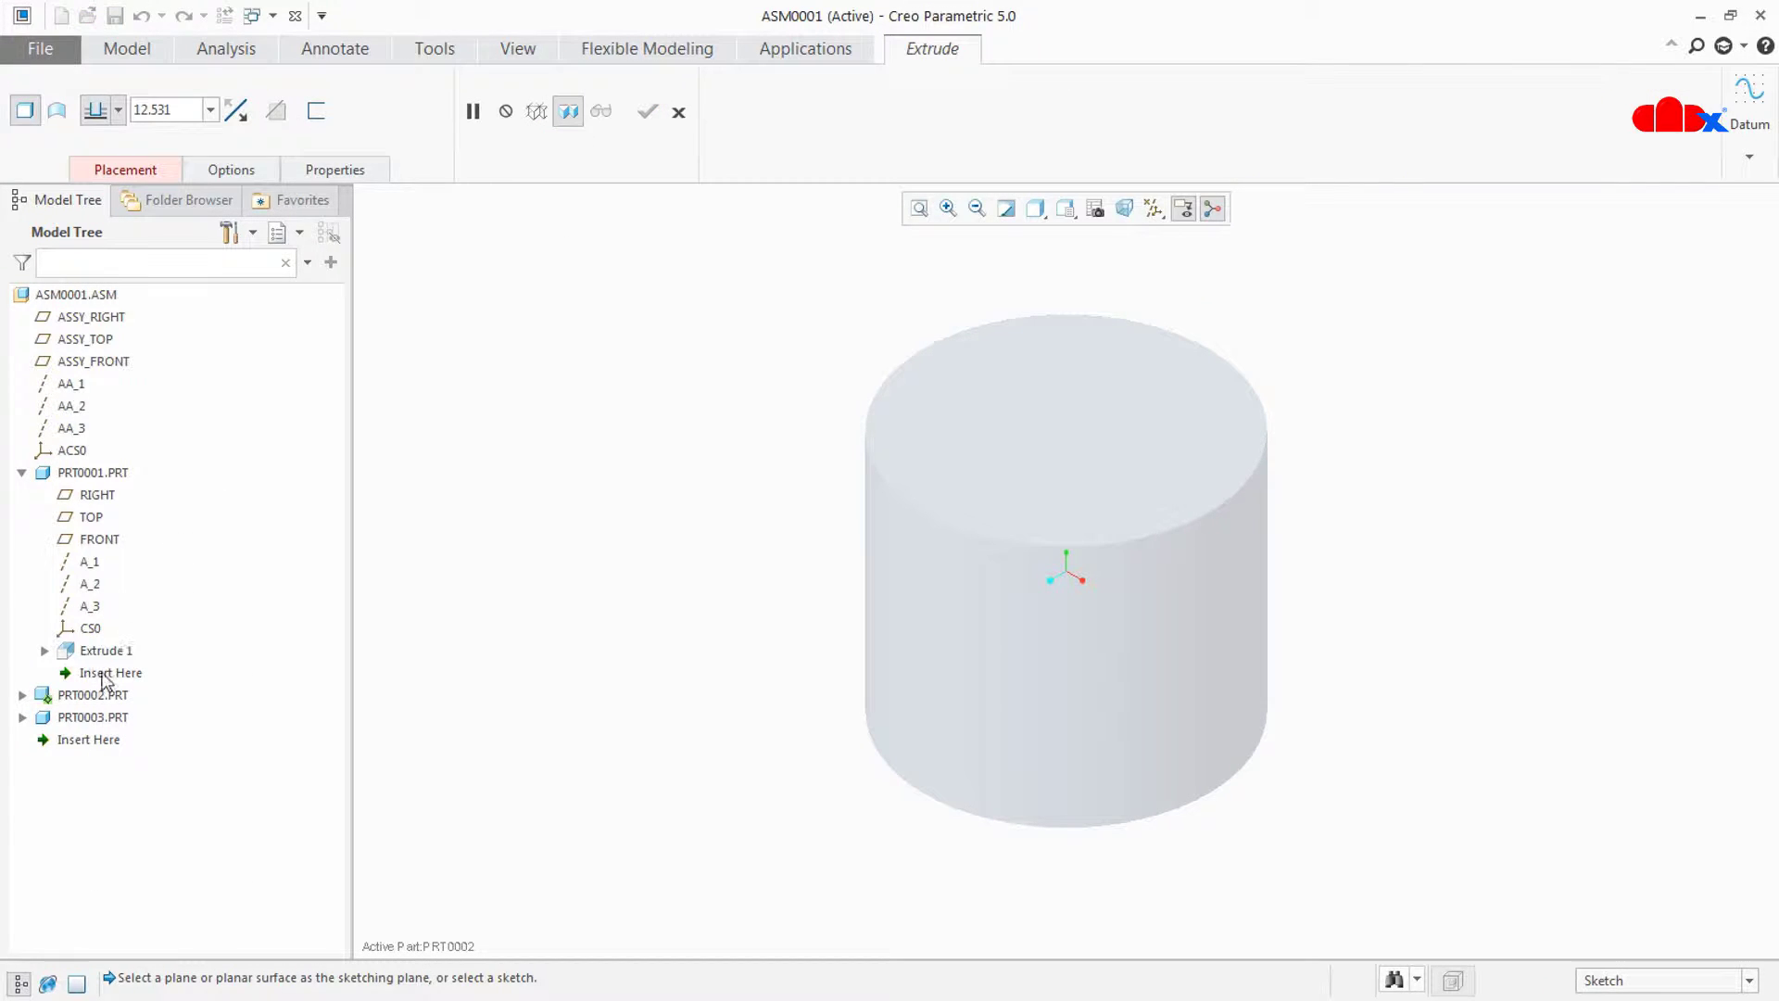
left_click(22, 696)
left_click(88, 746)
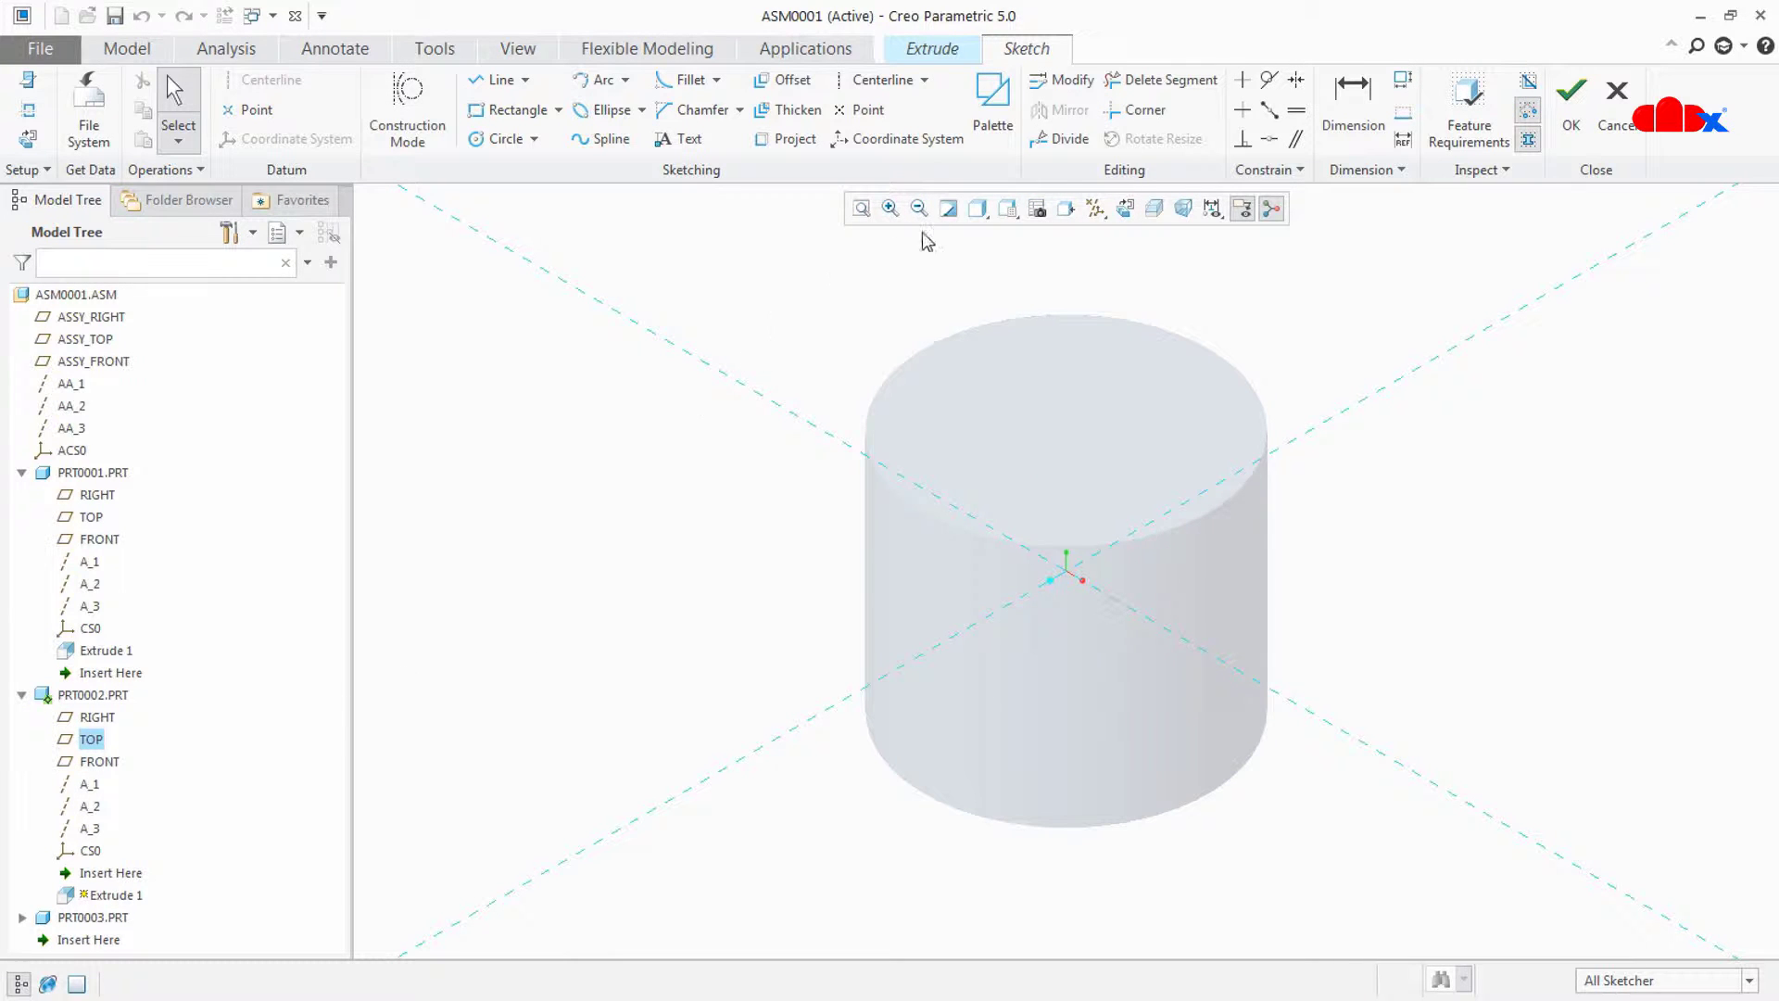
left_click(1125, 208)
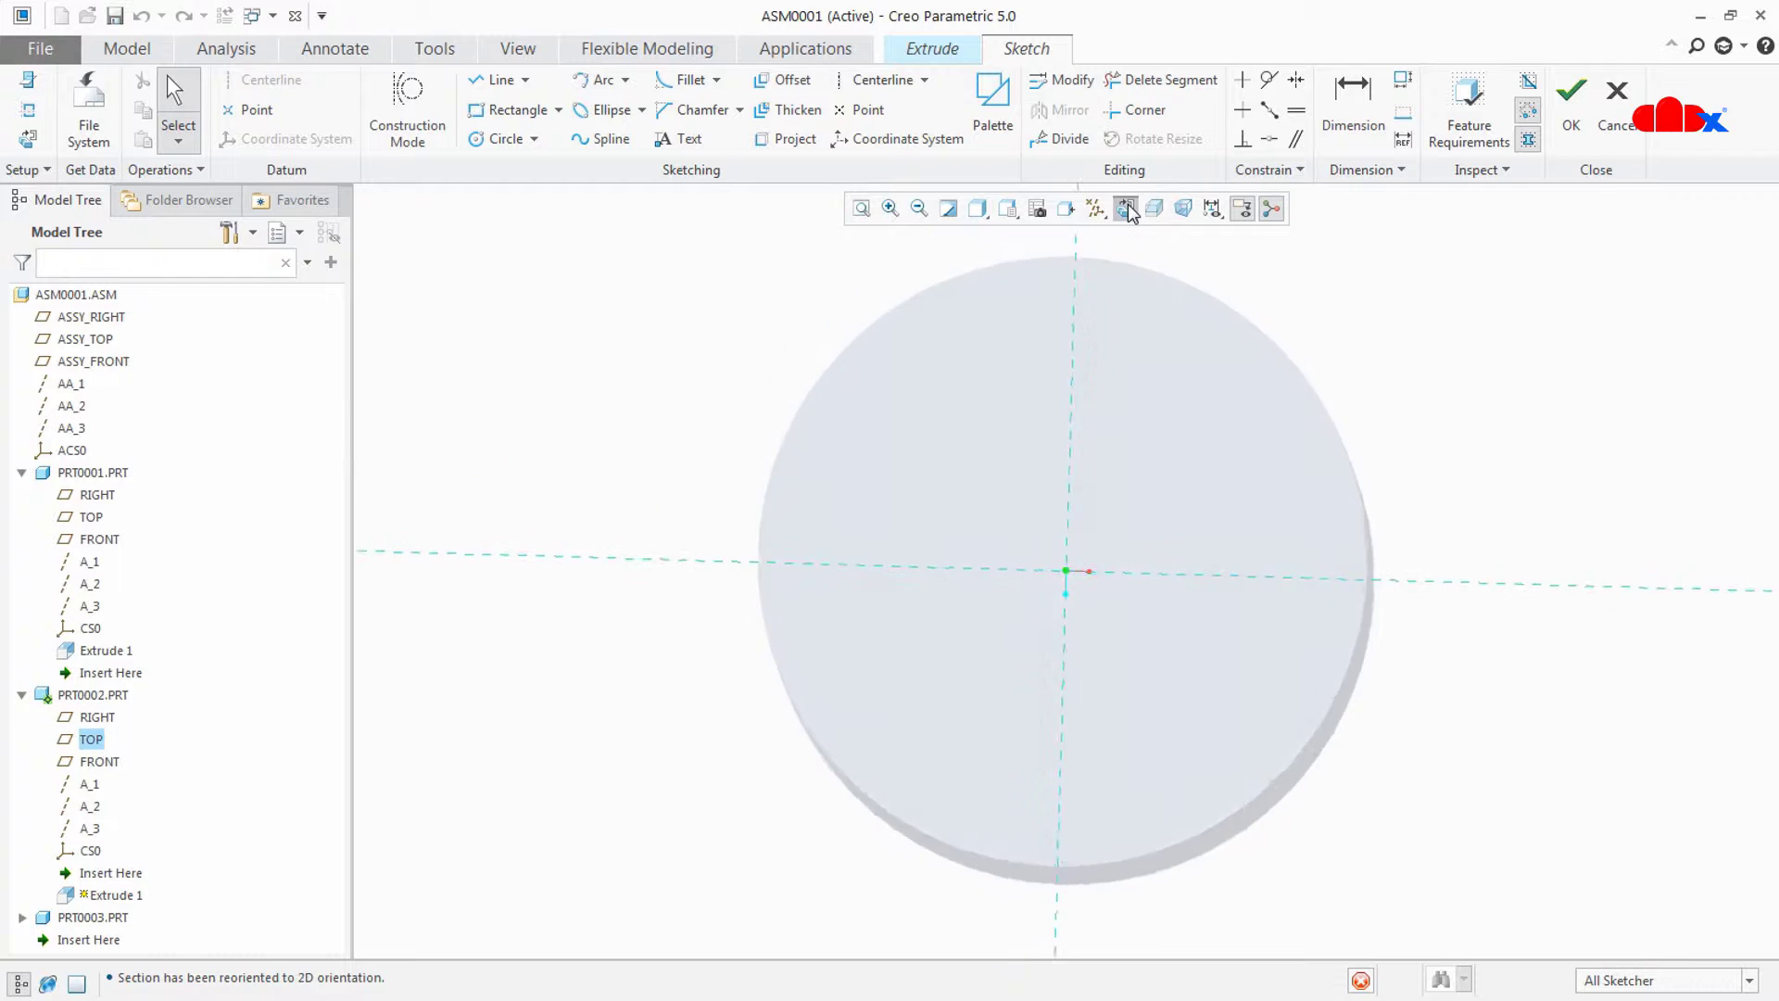
left_click(34, 113)
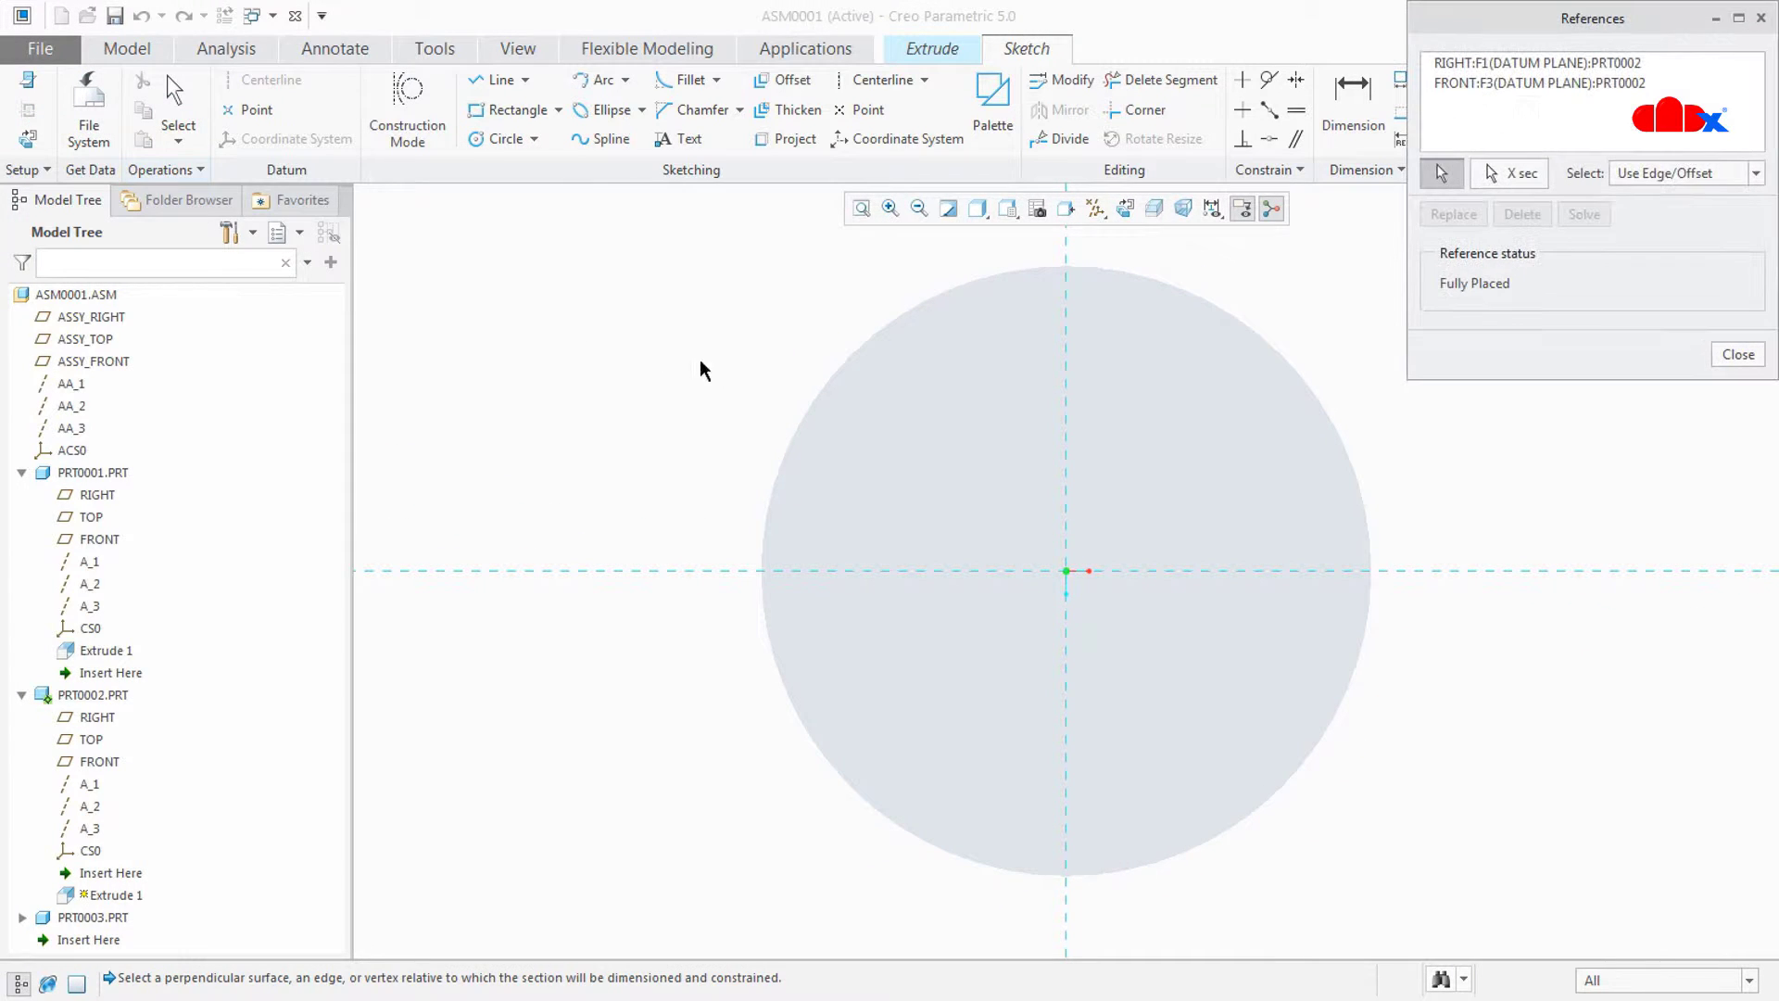
left_click(803, 424)
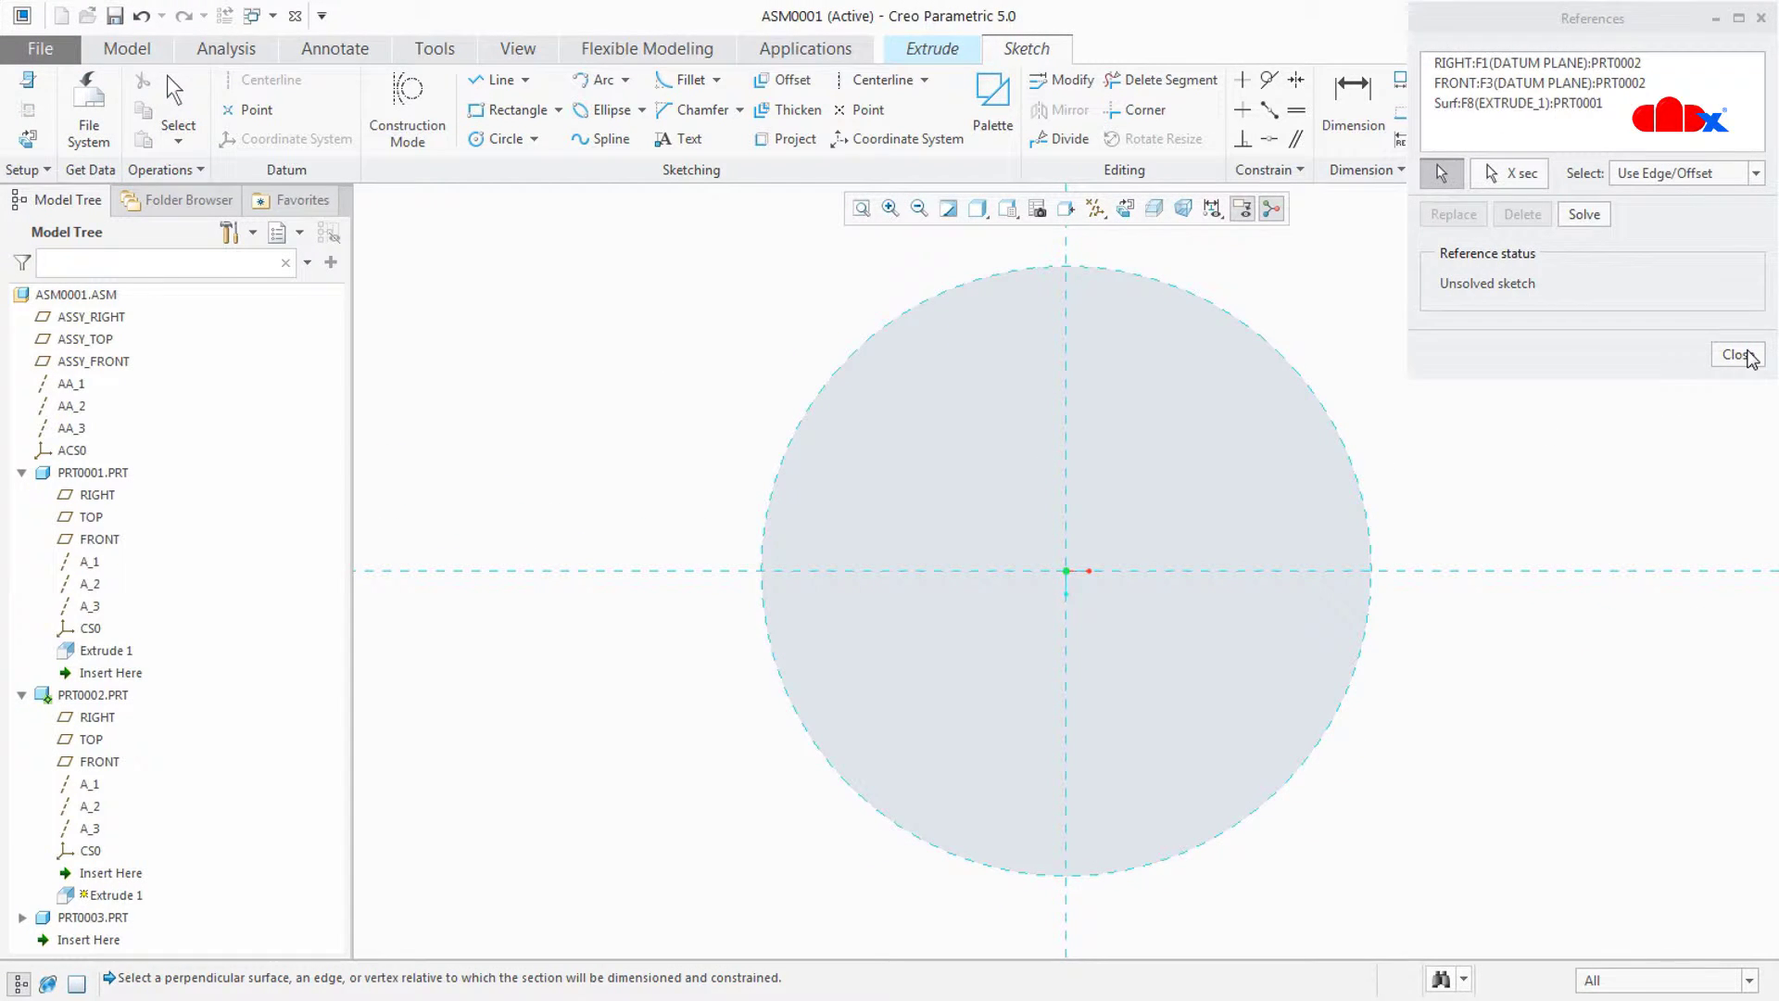
left_click(1735, 355)
- Sketch a ring from the cylinder edge out to a Ø100 outer circle
key("c")
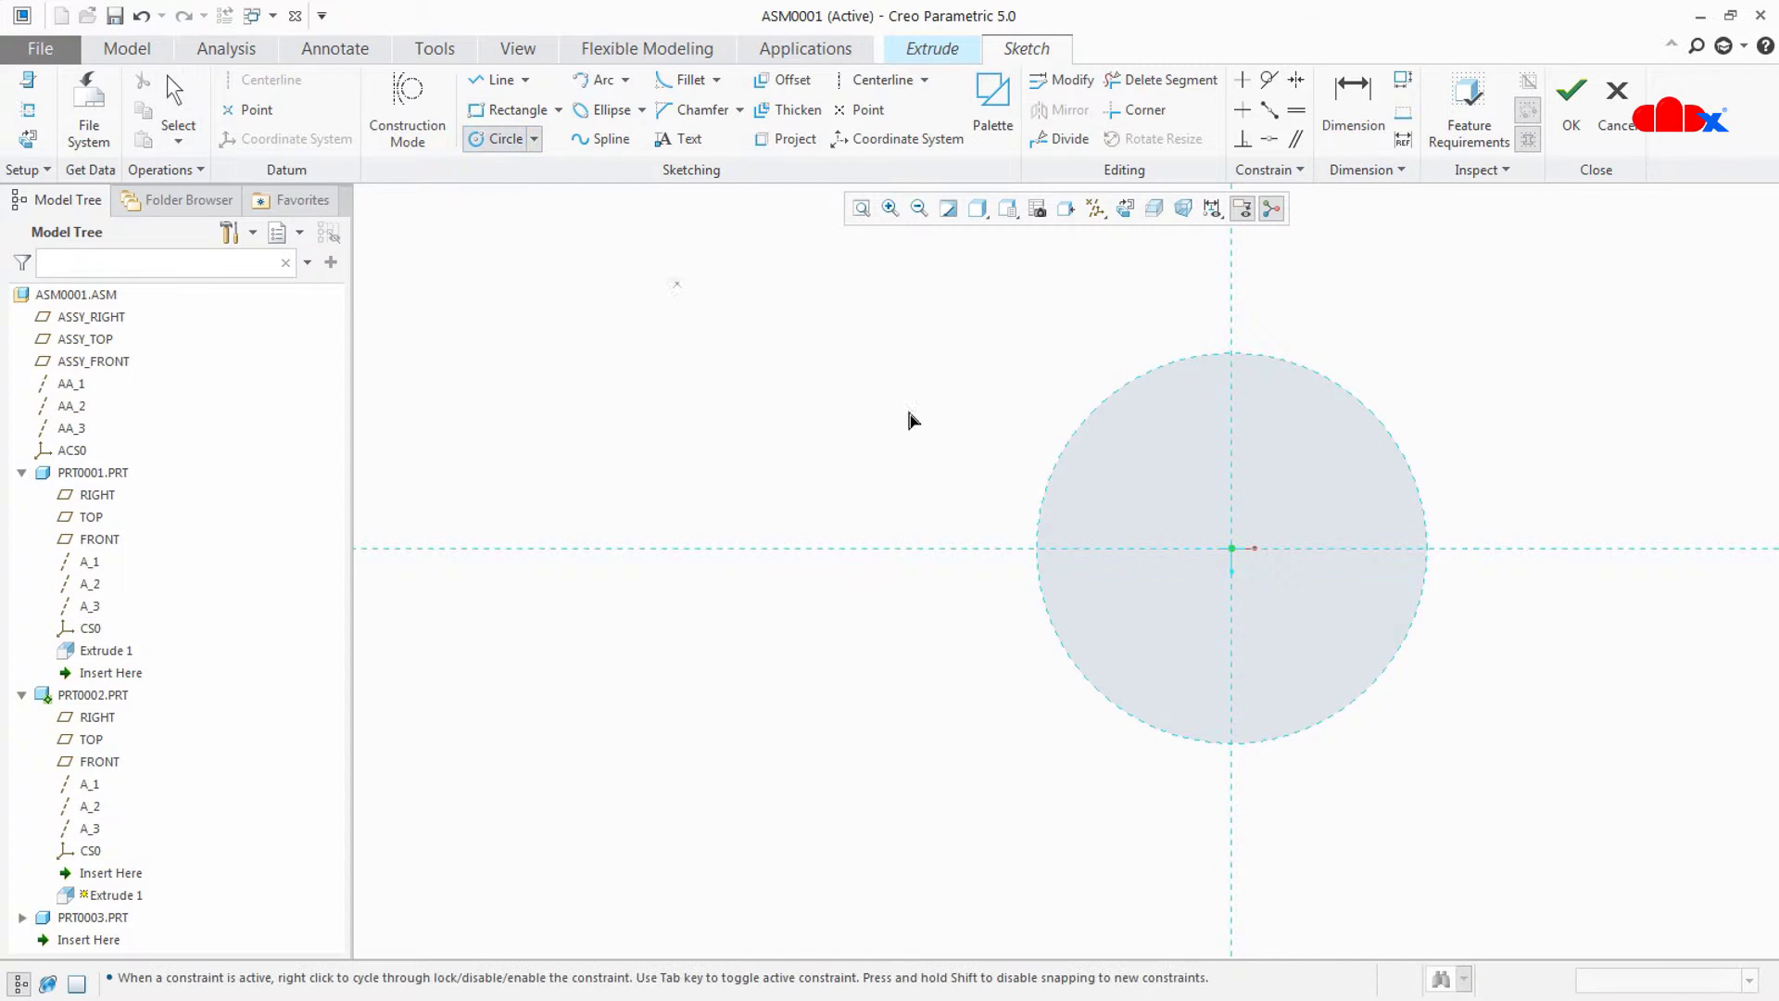
left_click(1232, 548)
left_click(1237, 744)
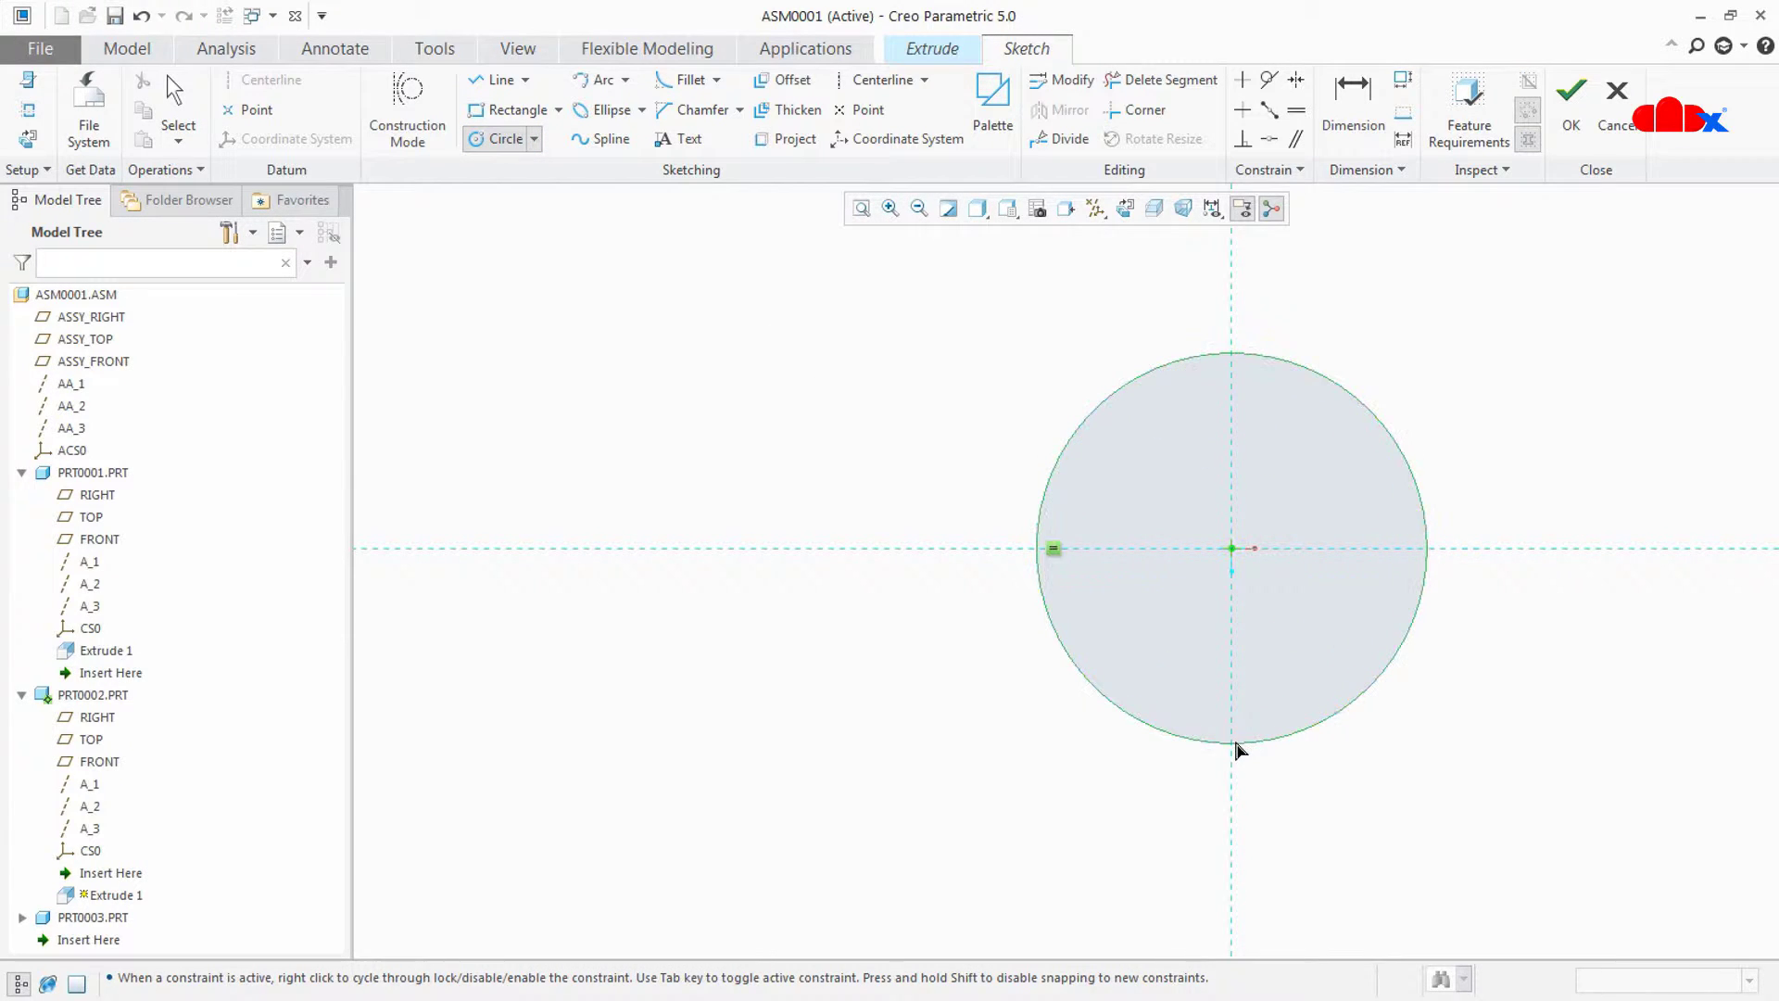
left_click(1231, 549)
left_click(1205, 787)
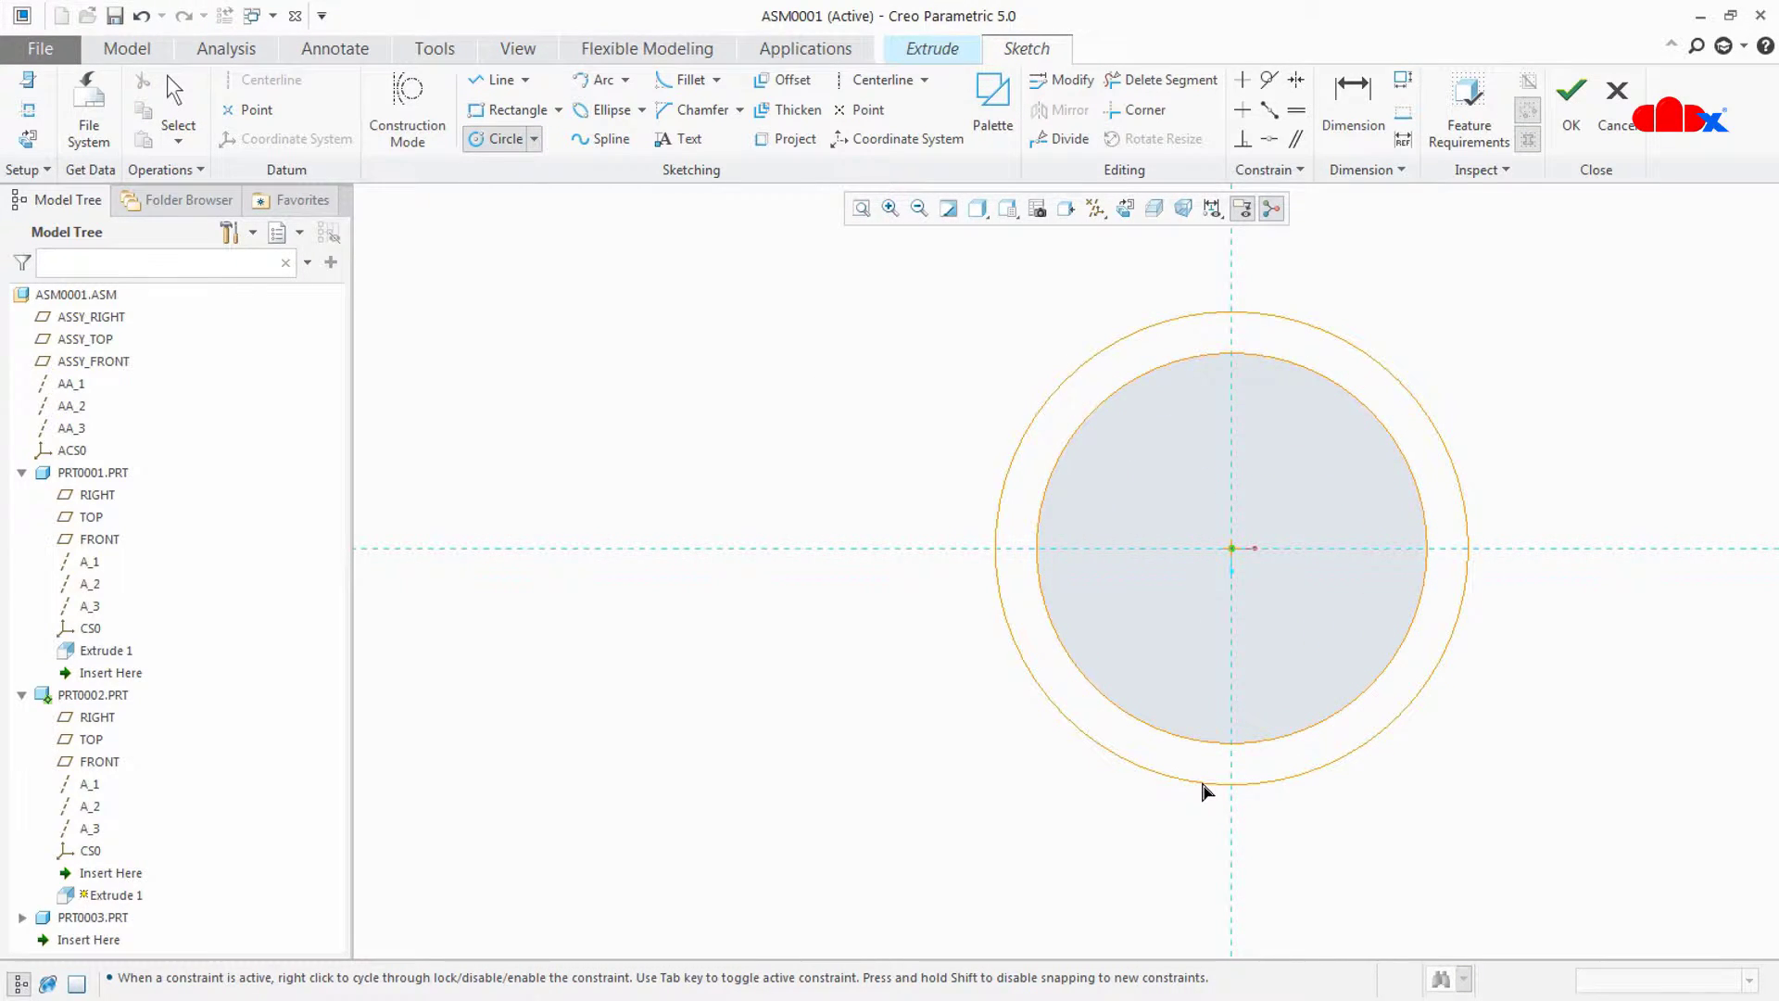
middle_click(1205, 795)
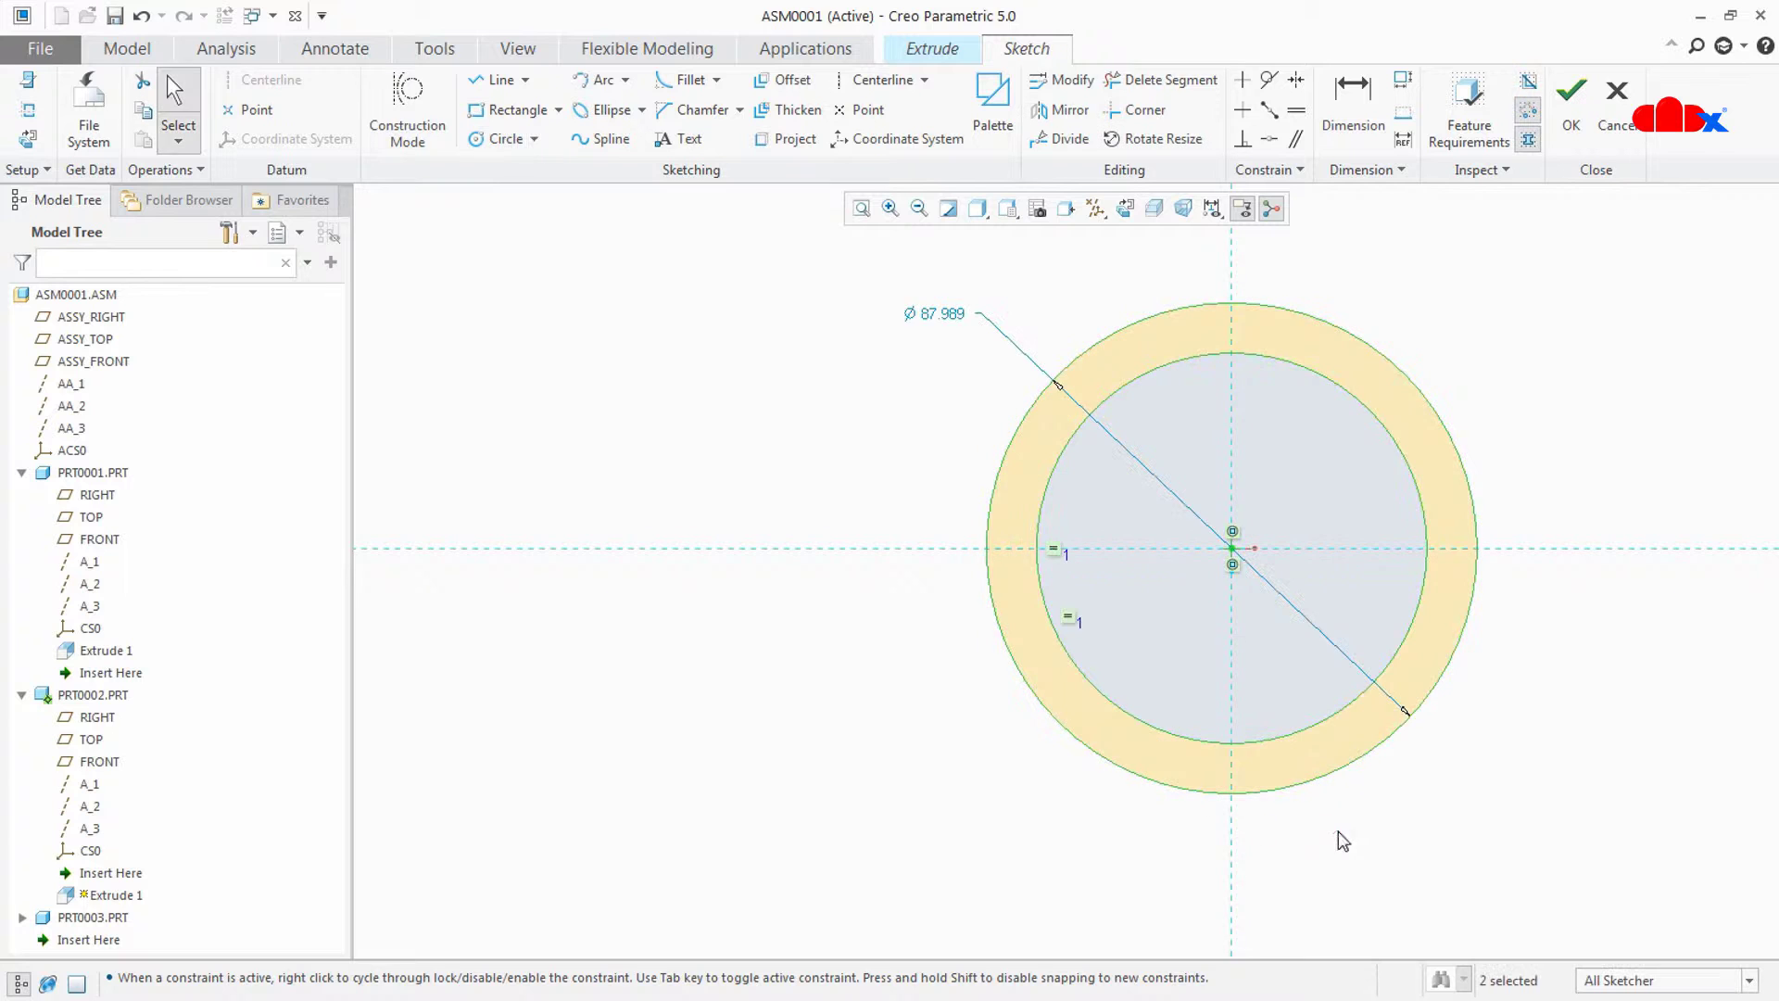
double_click(947, 318)
type("100")
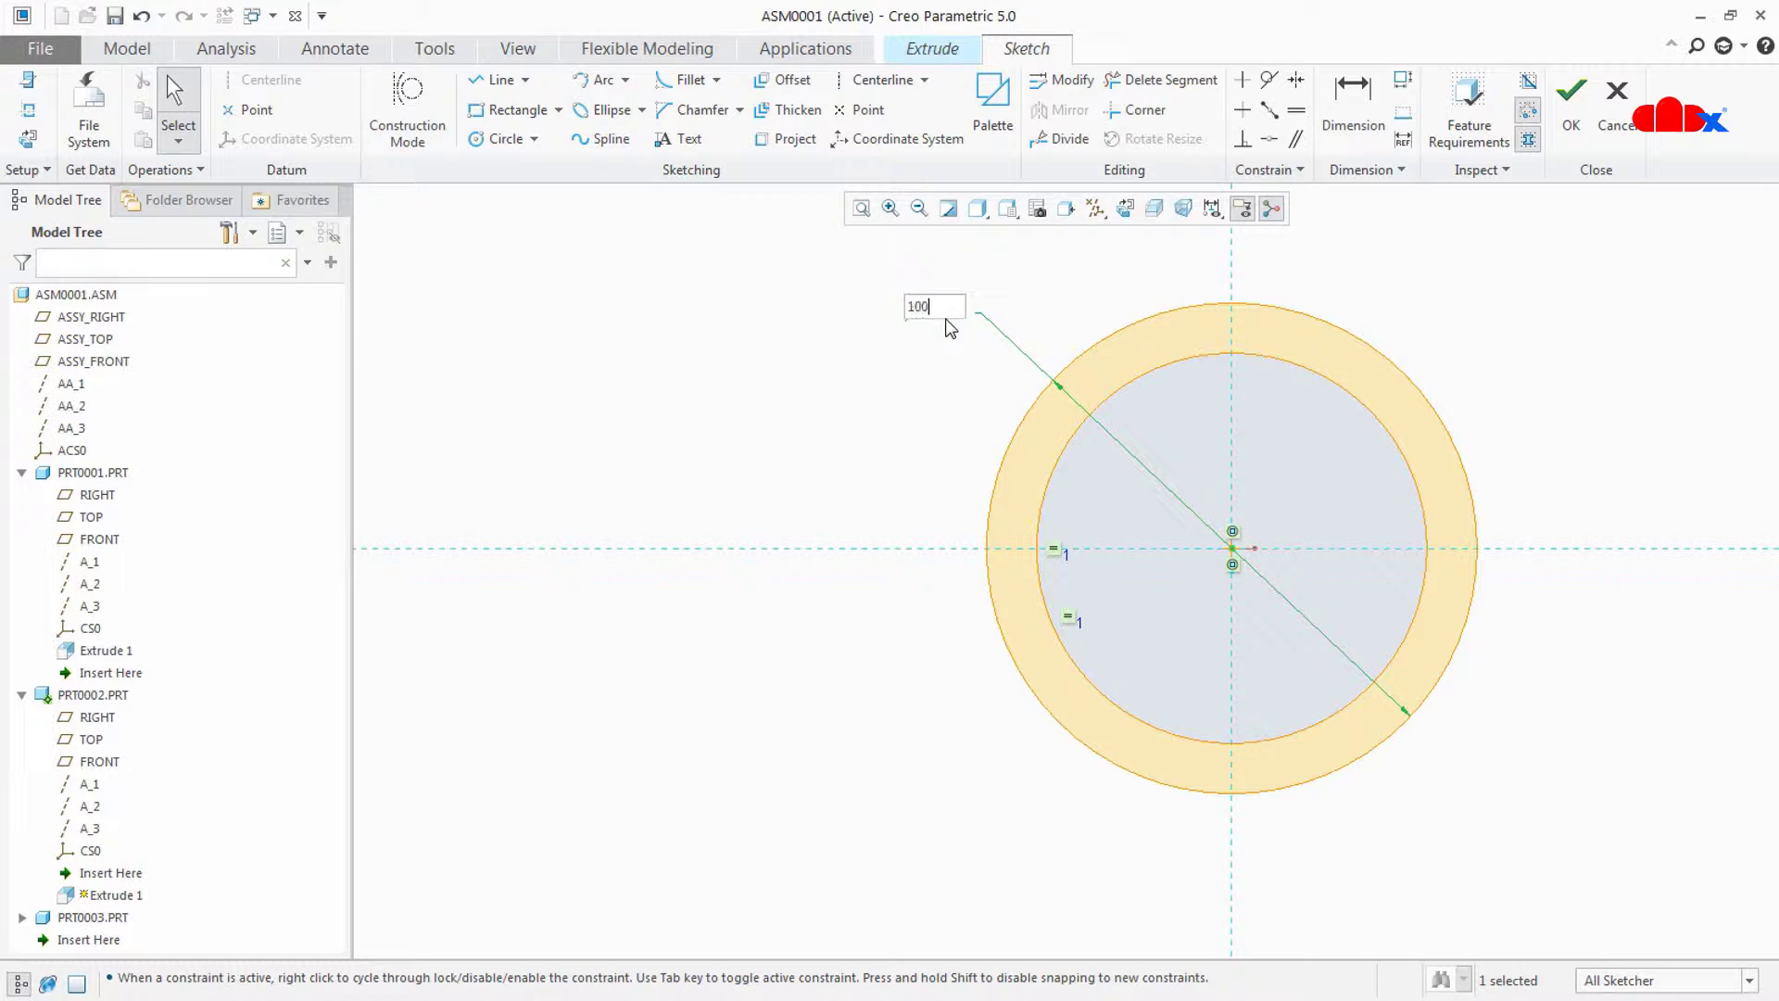
key("Return")
left_click(1571, 100)
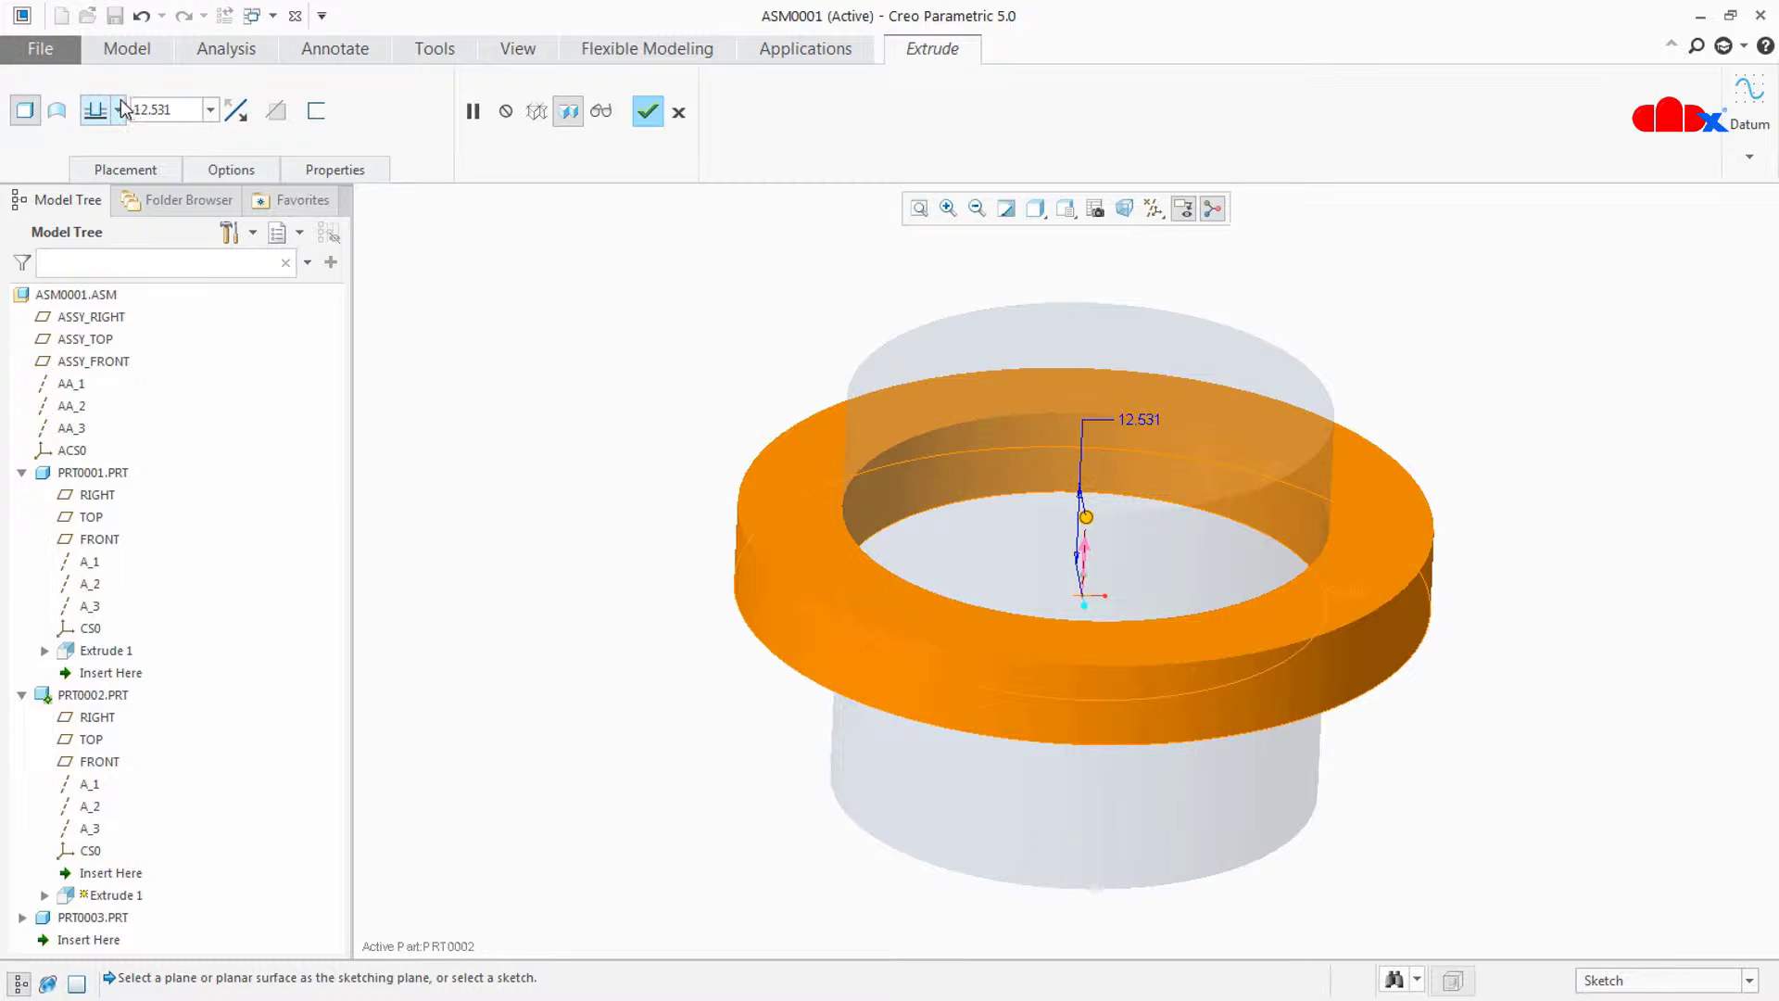
- Extrude the ring symmetrically 30 deep and reactivate the assembly
left_click(120, 110)
left_click(96, 176)
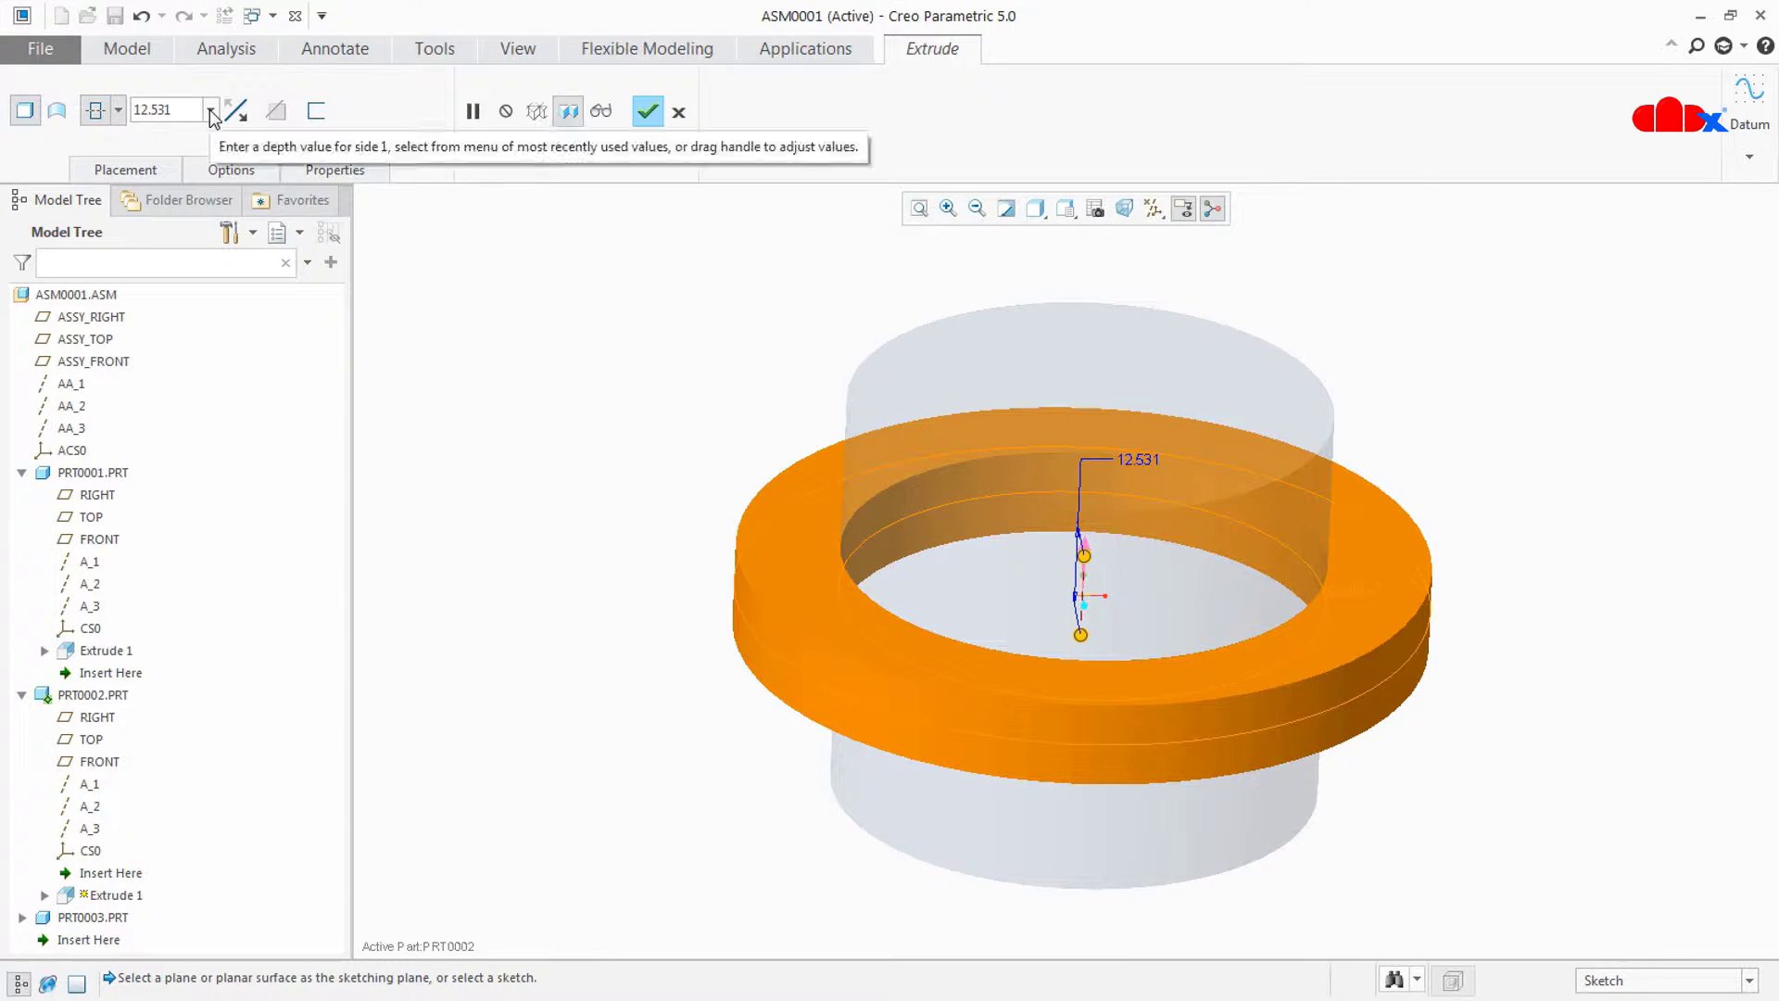
double_click(187, 109)
middle_click_drag(972, 564, 969, 532)
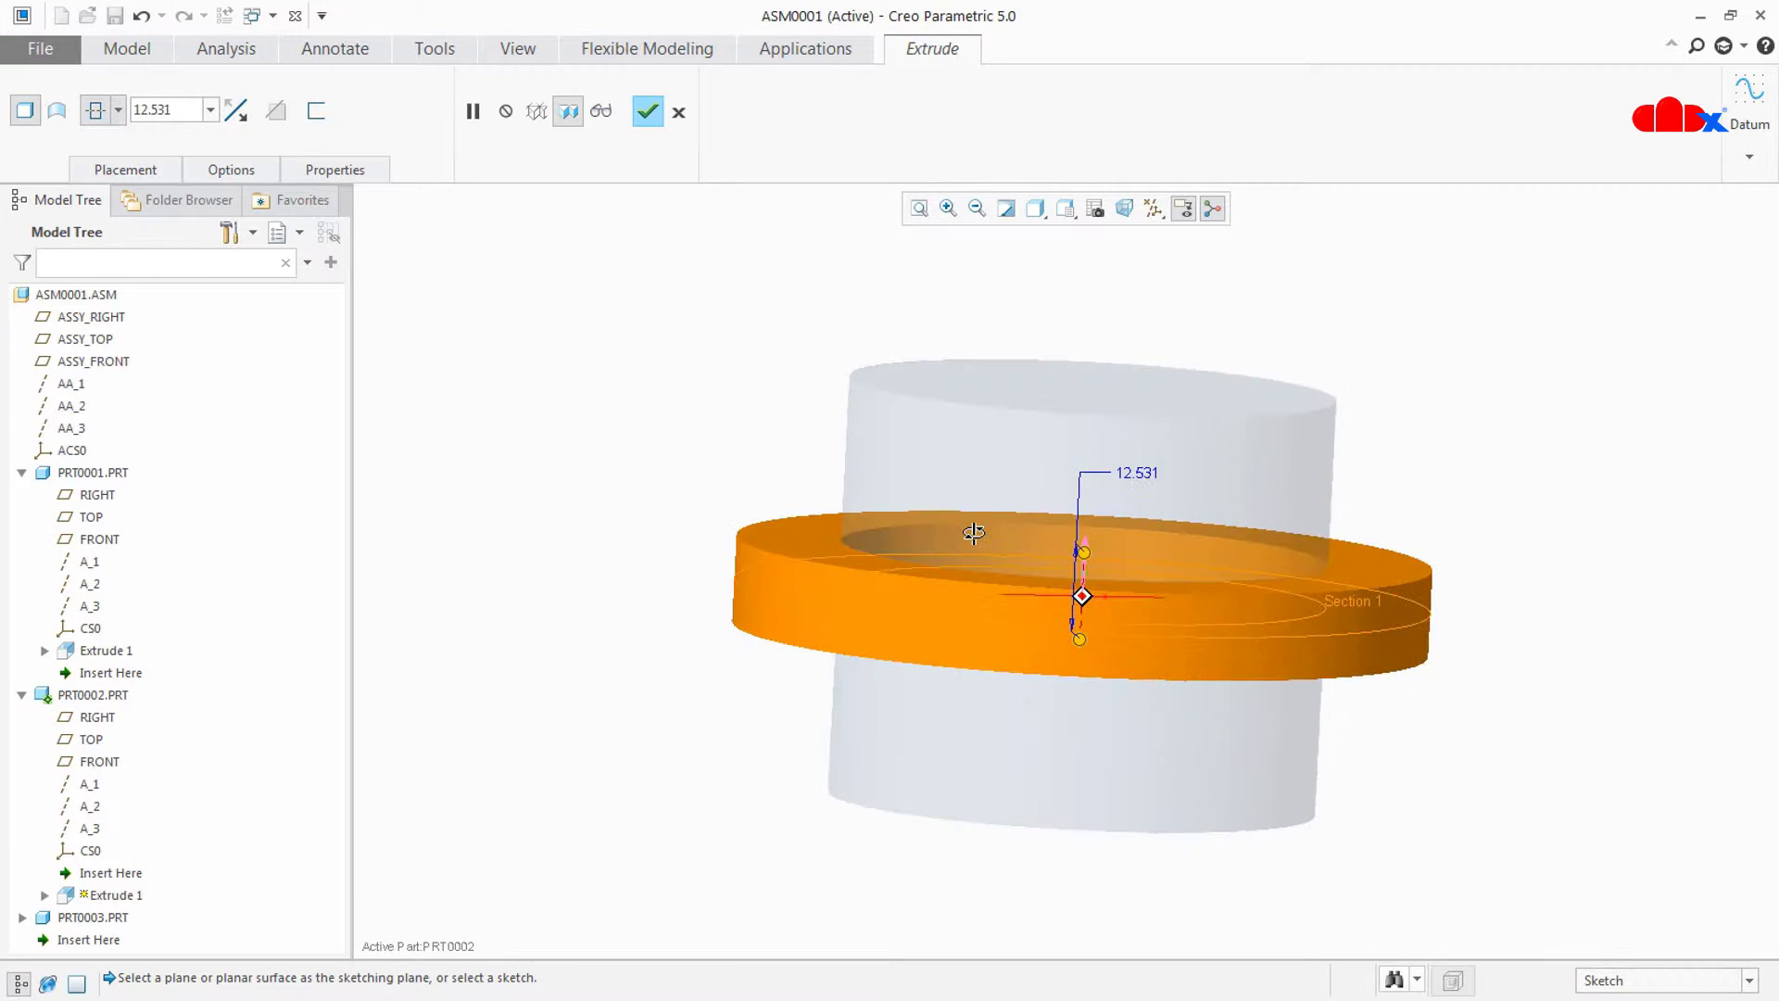
double_click(191, 112)
type("3")
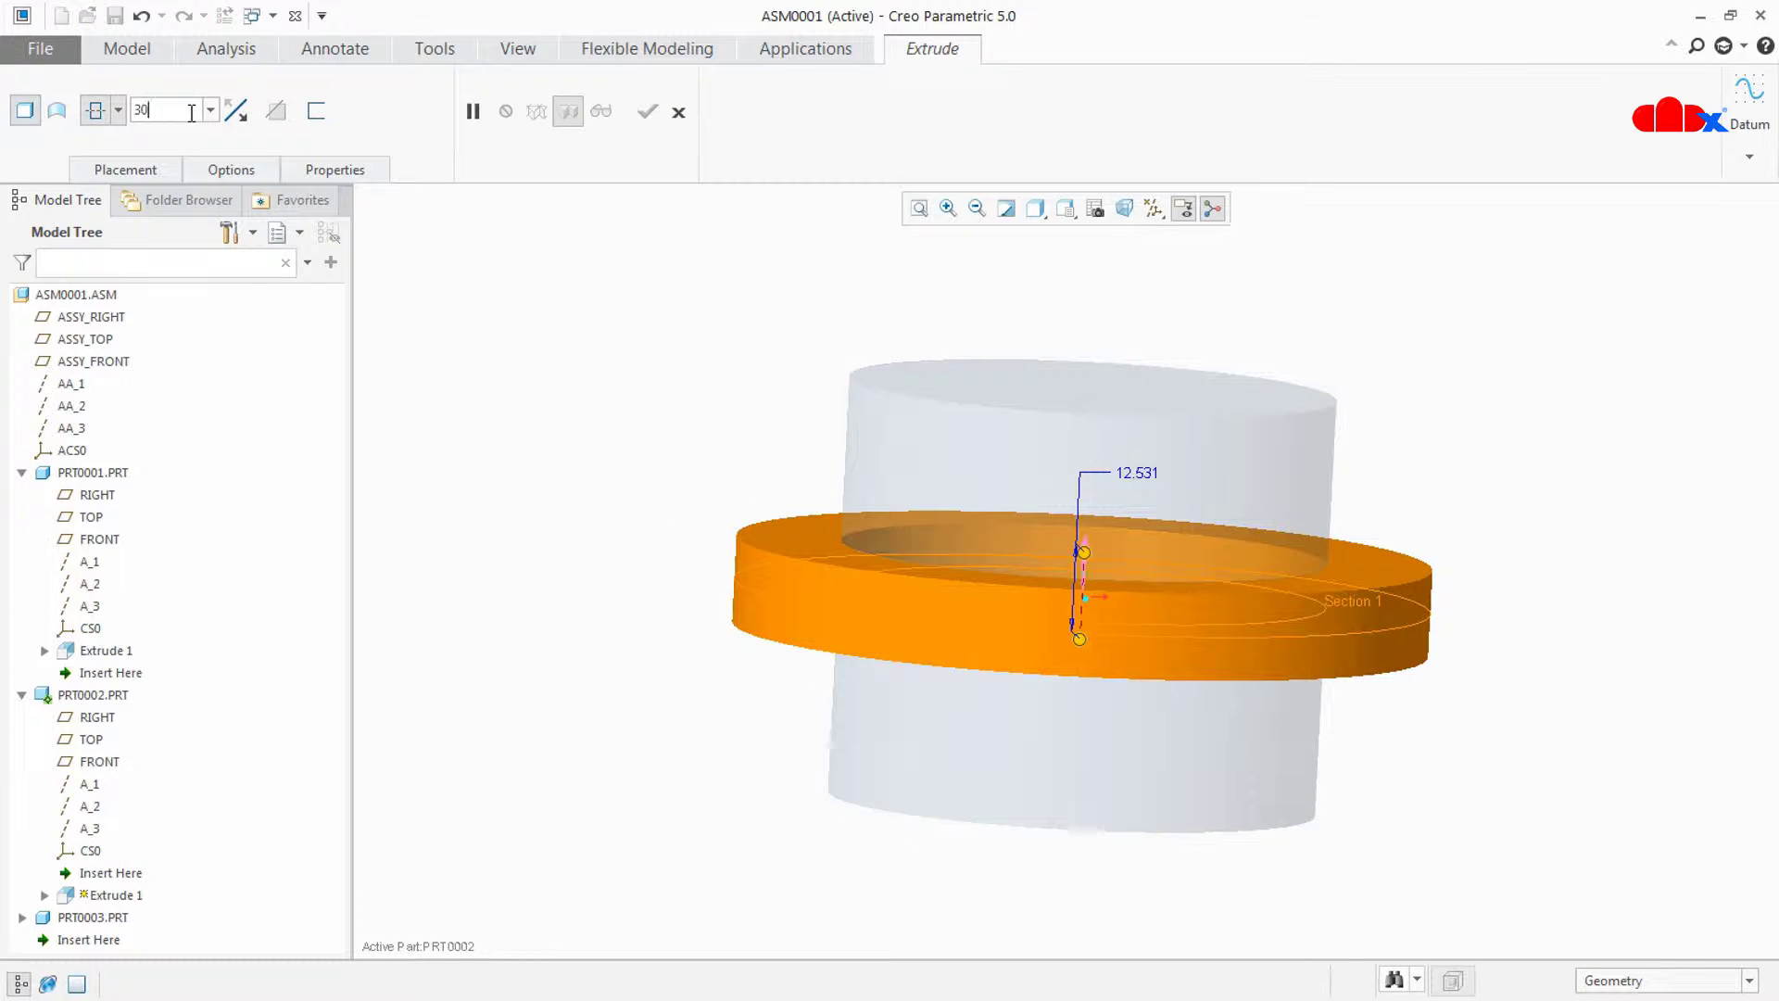
type("0")
key("Return")
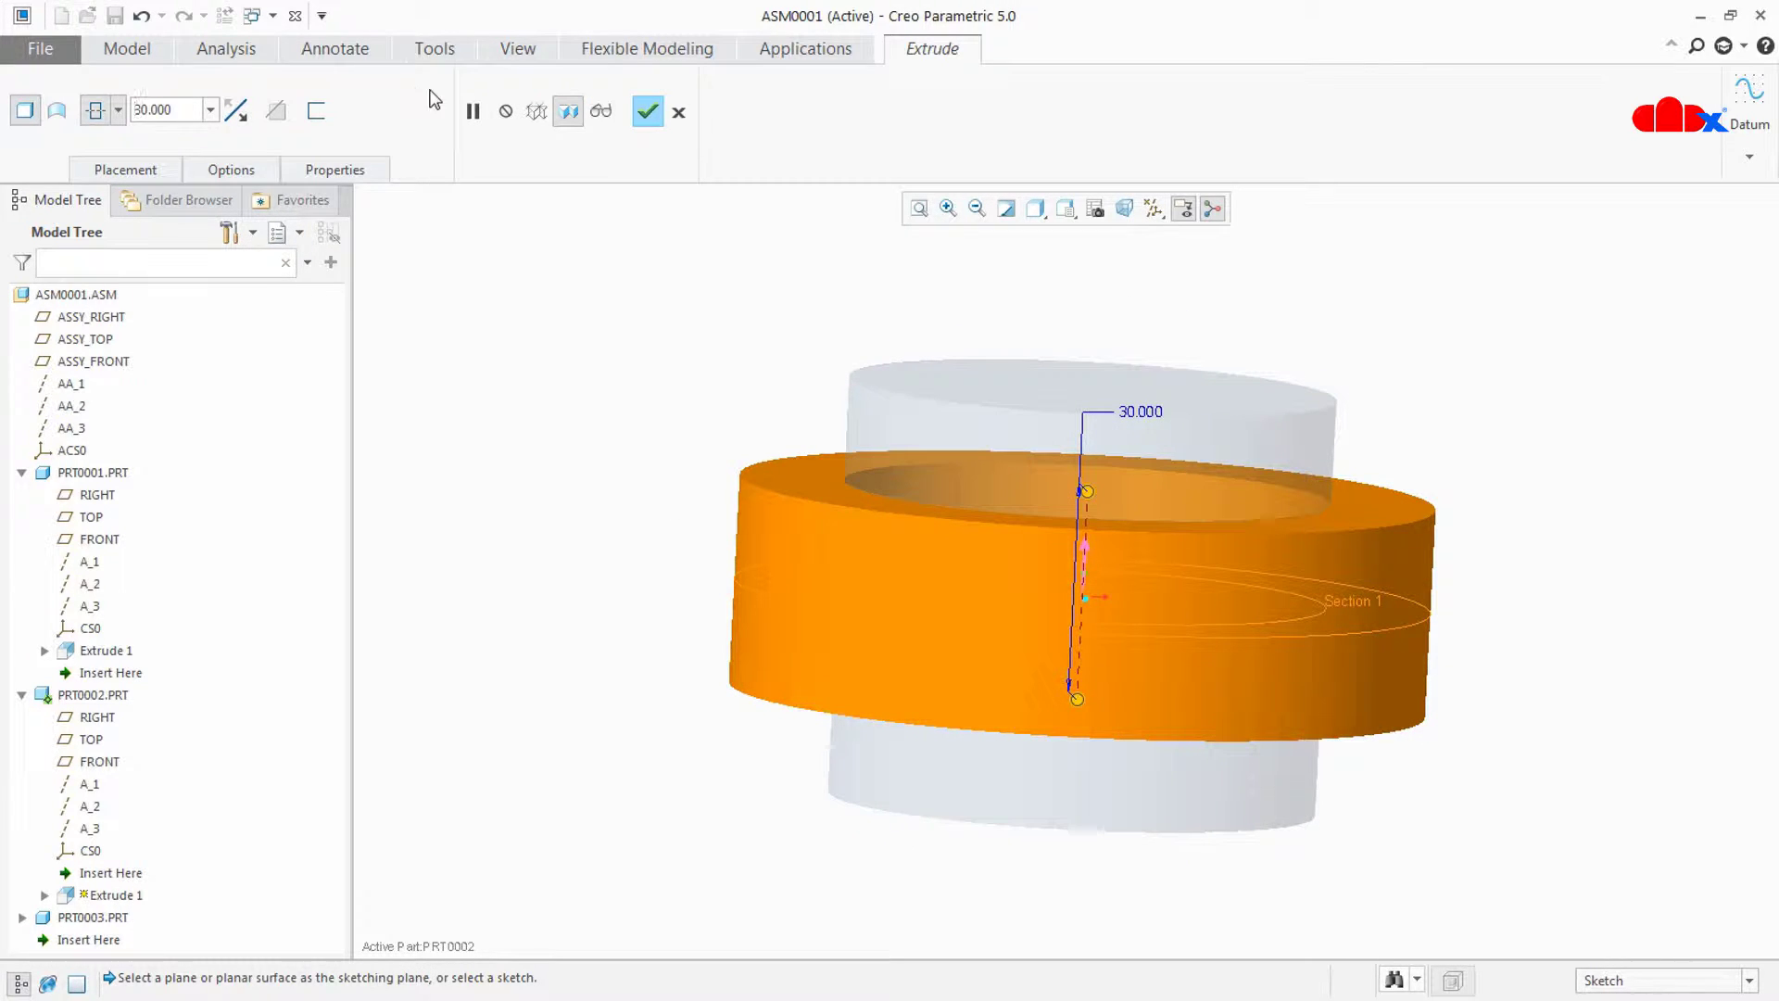
left_click(647, 113)
middle_click_drag(758, 370, 805, 477)
key("ctrl+a")
mouse_move(1131, 637)
middle_mouse_down()
mouse_move(1135, 593)
mouse_move(1146, 618)
mouse_move(1131, 627)
middle_mouse_up()
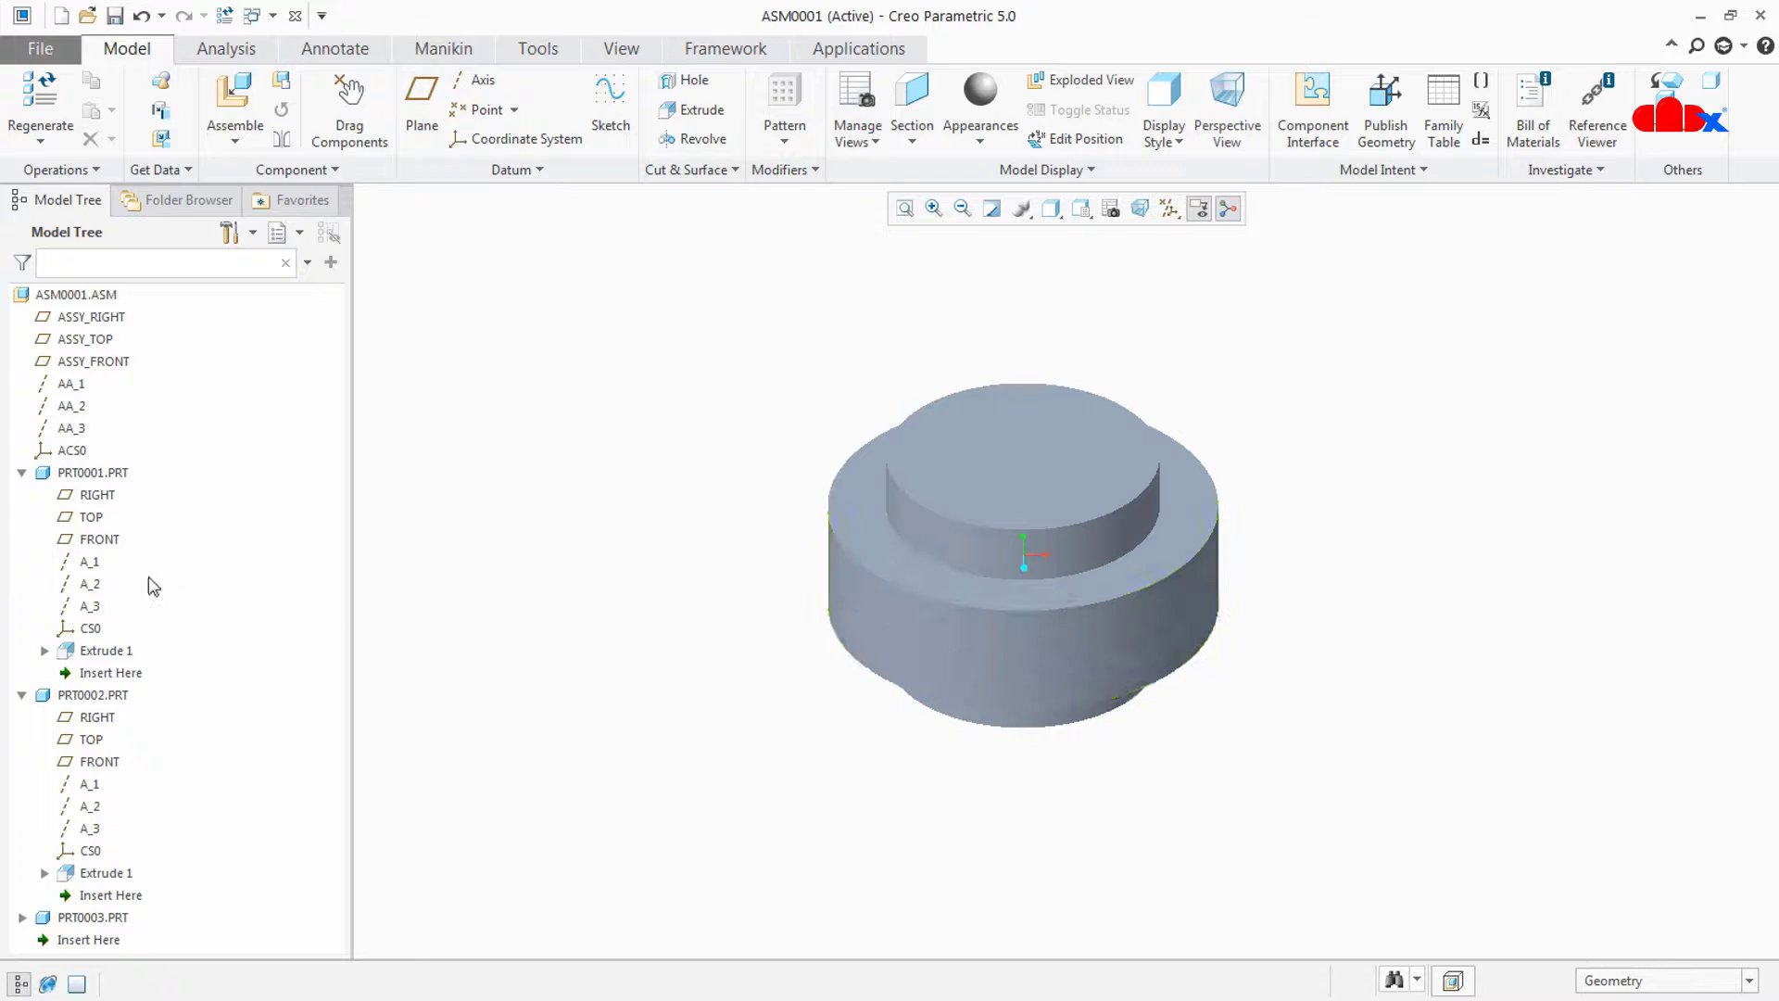
left_click(21, 473)
- Activate PRT0003 and sketch an extrusion on its TOP plane, referencing the ring edge
left_click(21, 495)
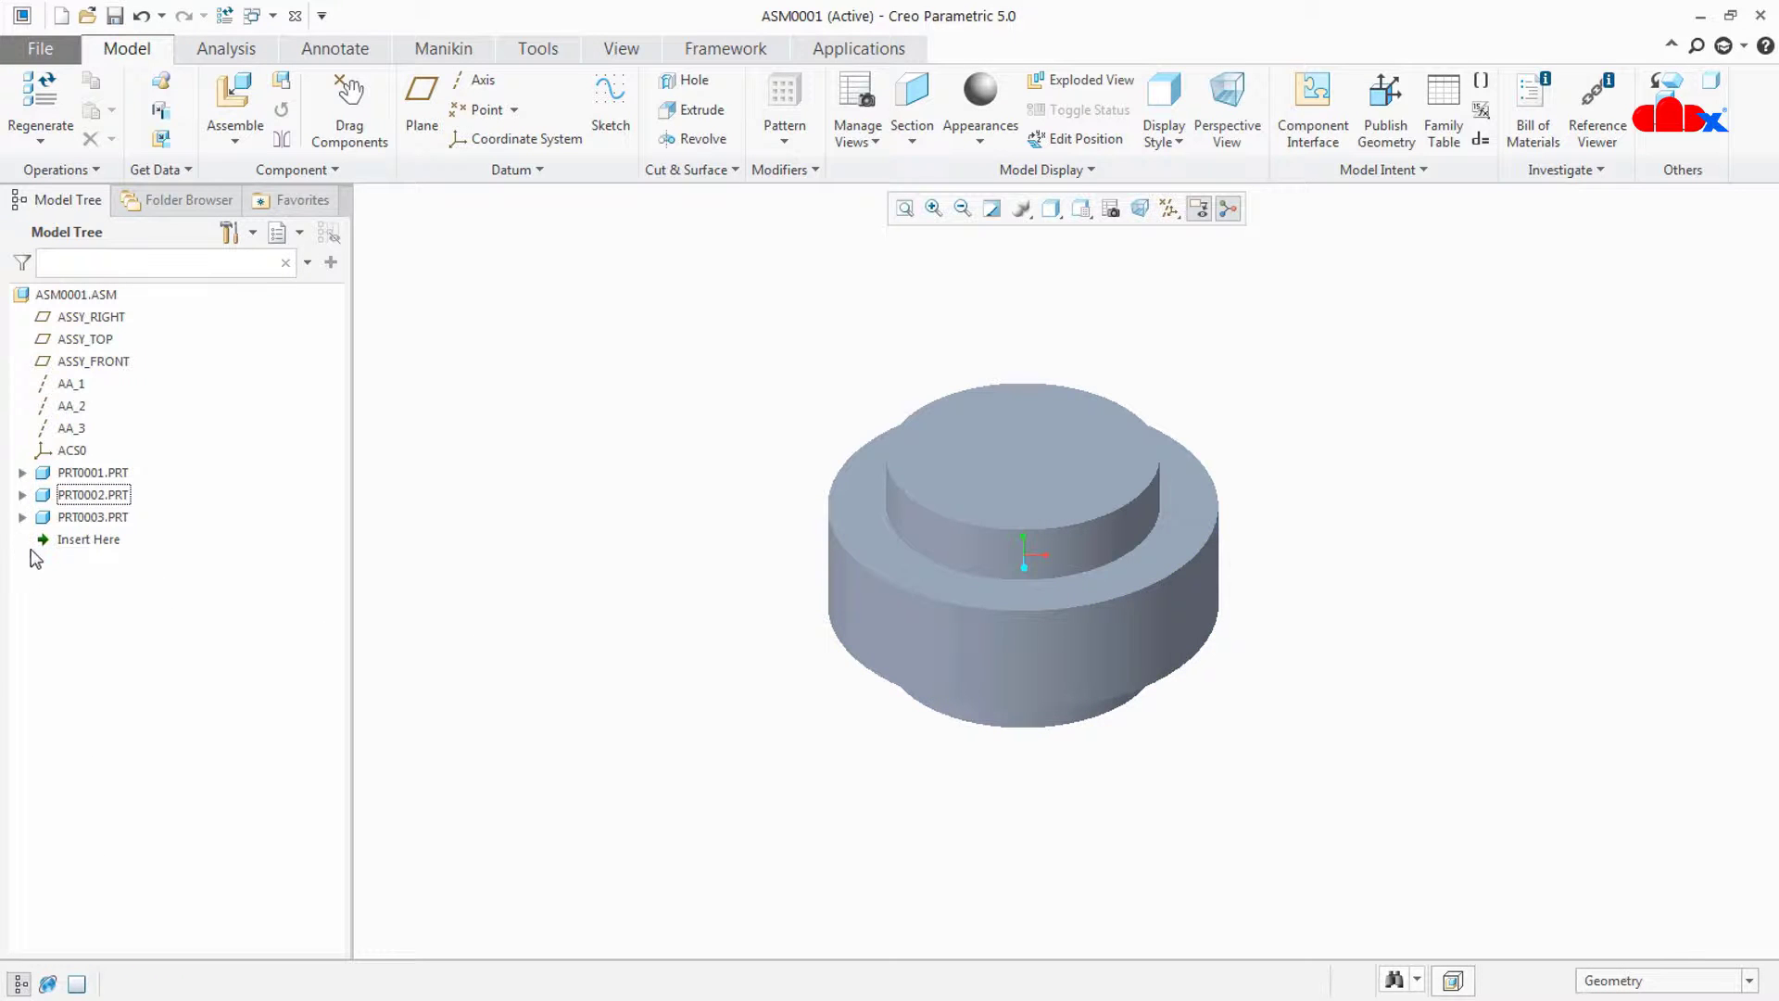
right_click(74, 521)
left_click(119, 450)
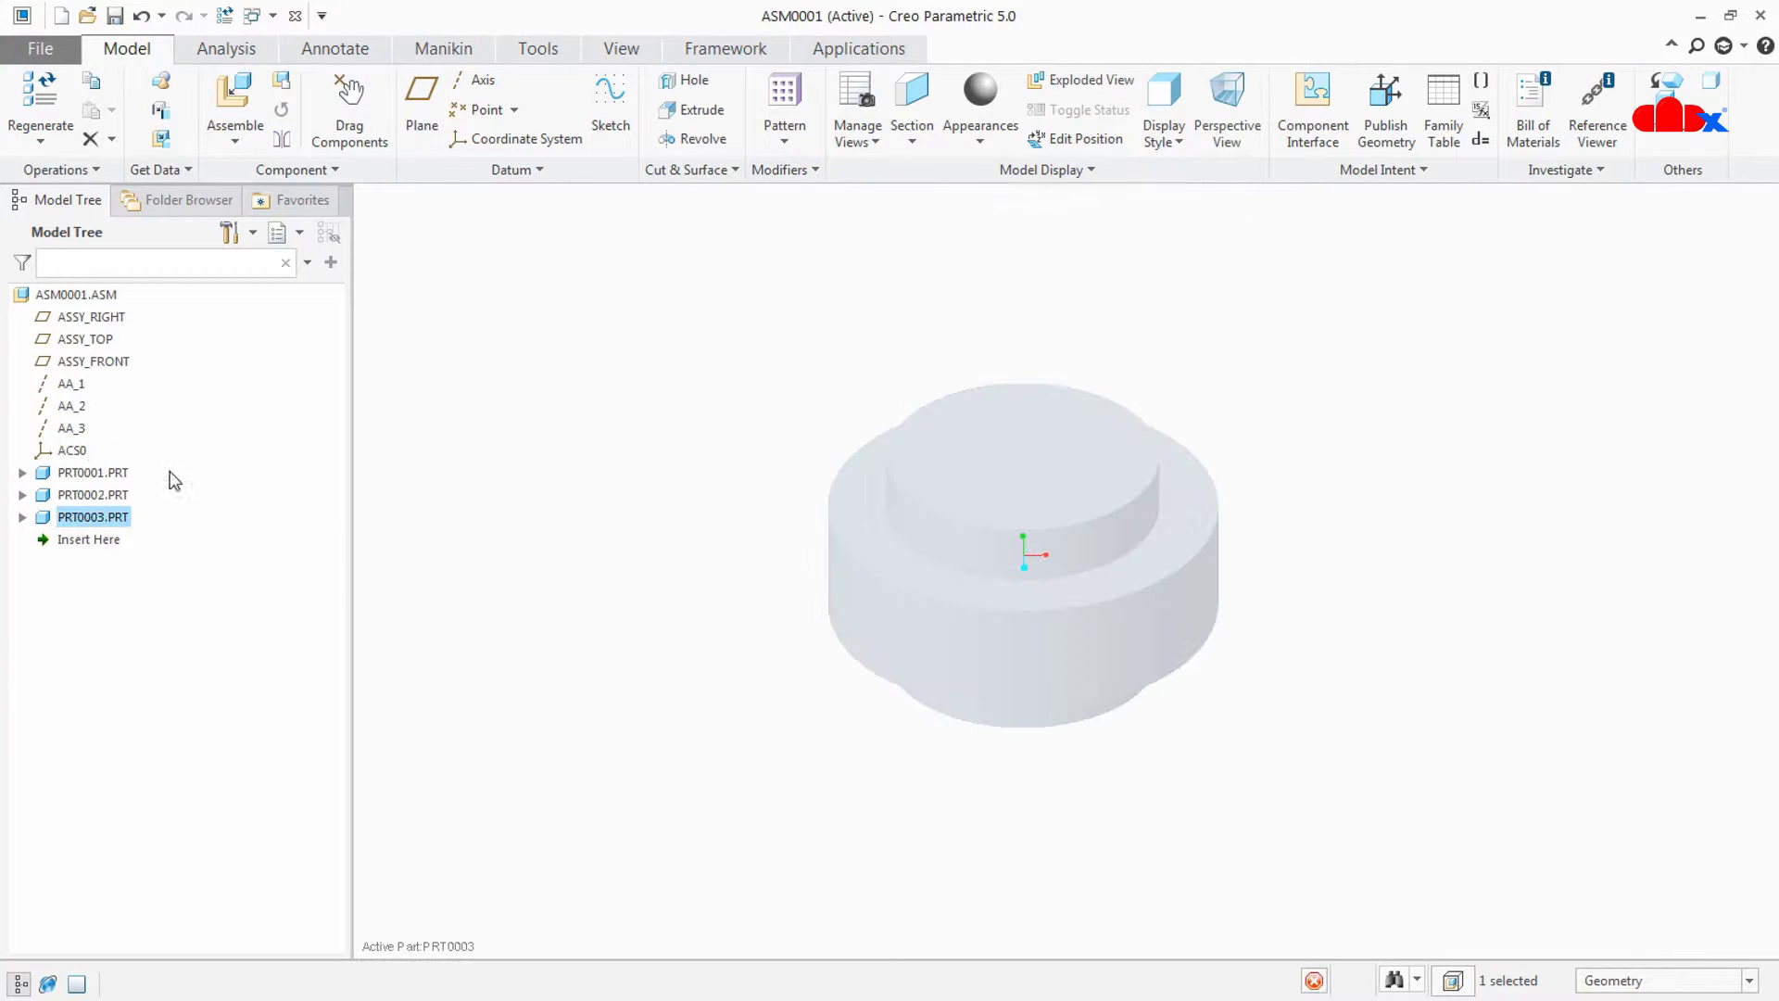
left_click(599, 102)
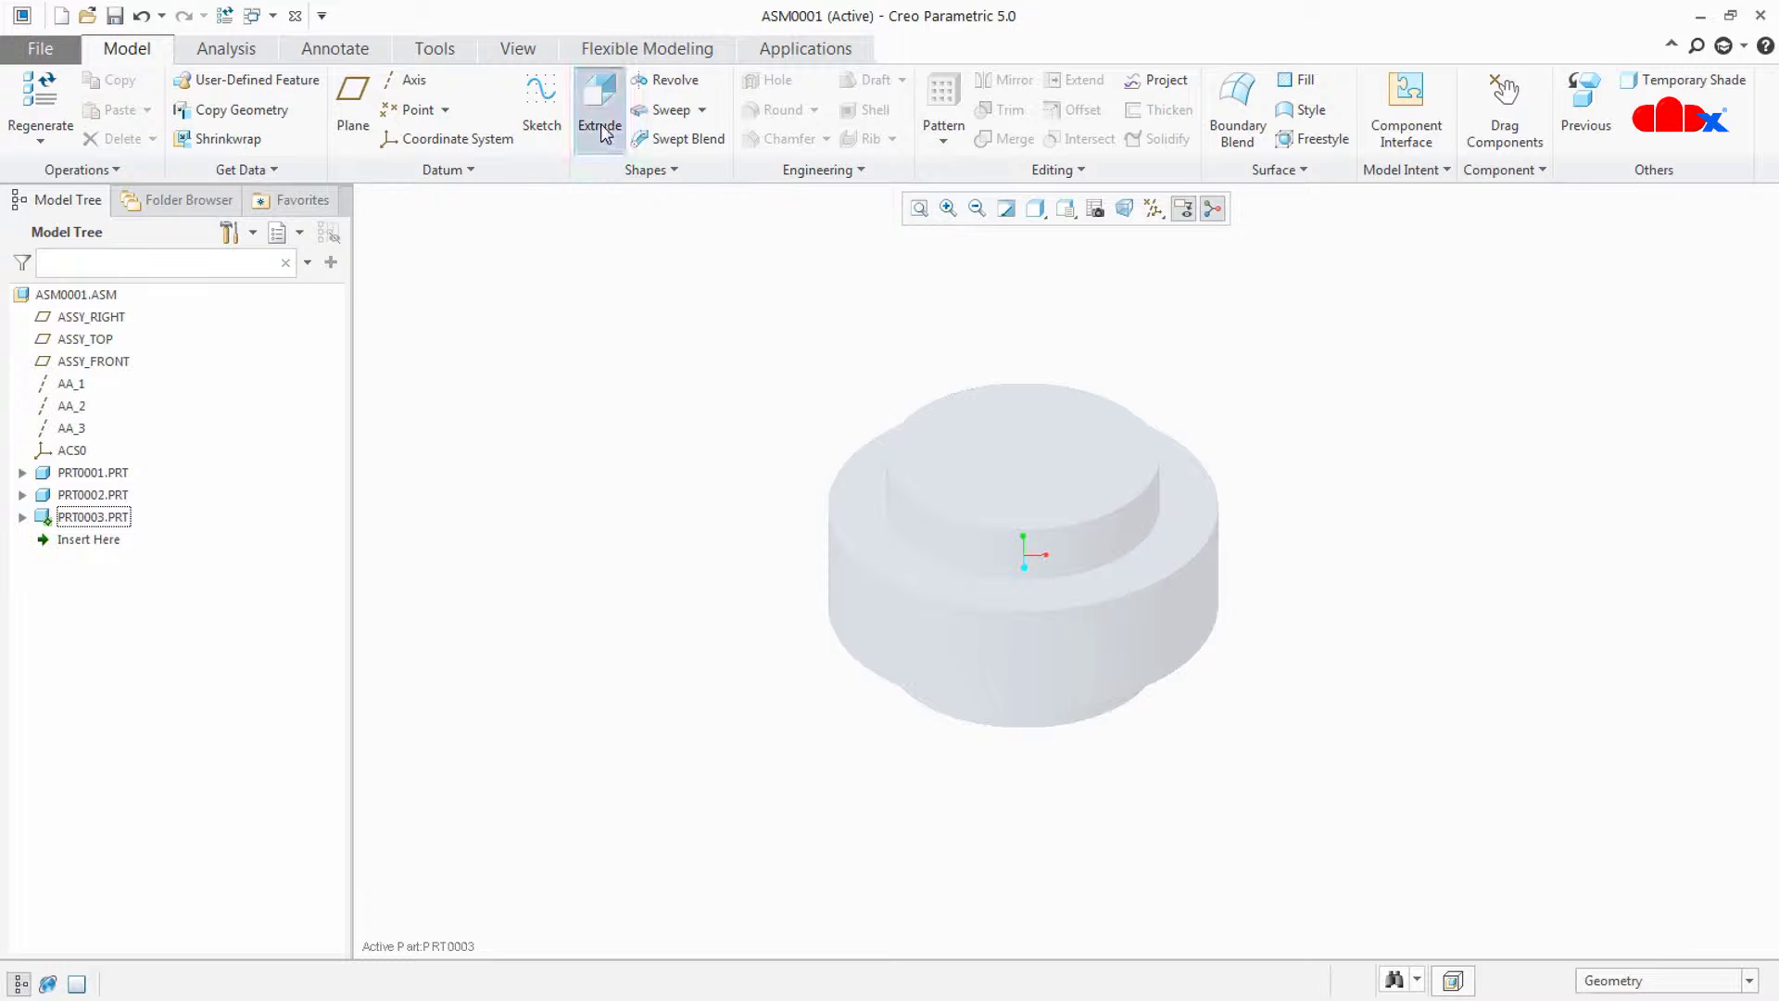
left_click(22, 517)
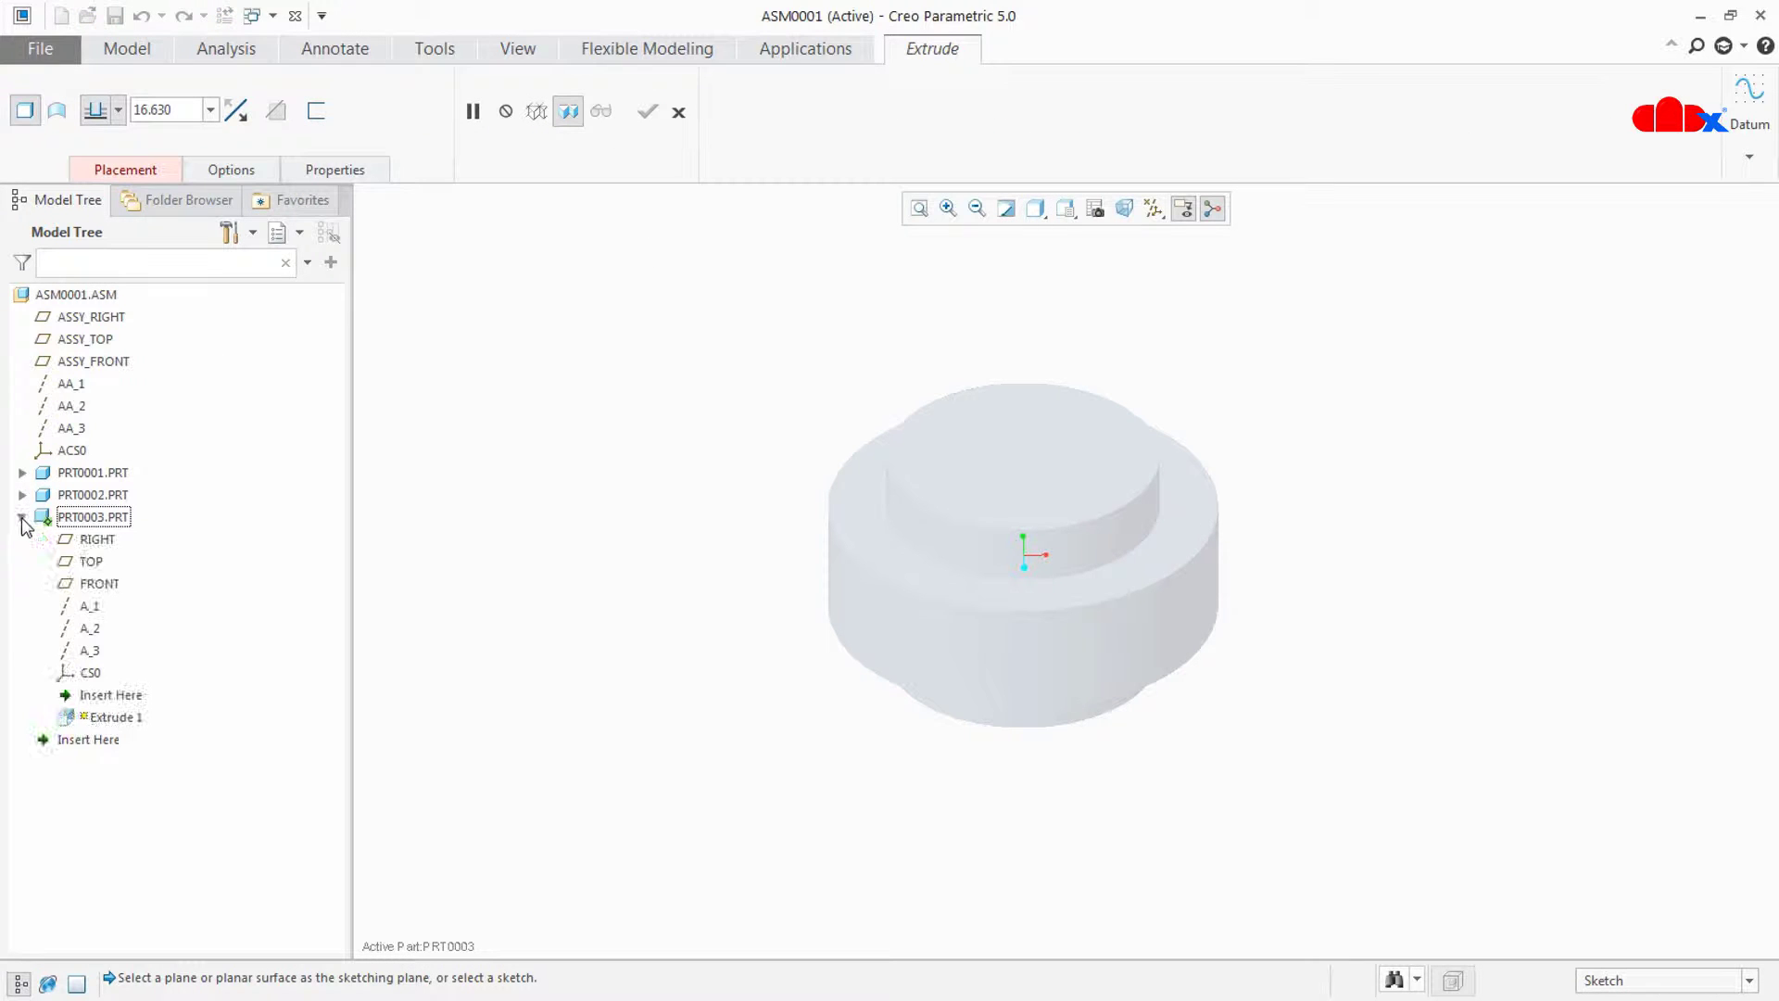
left_click(91, 561)
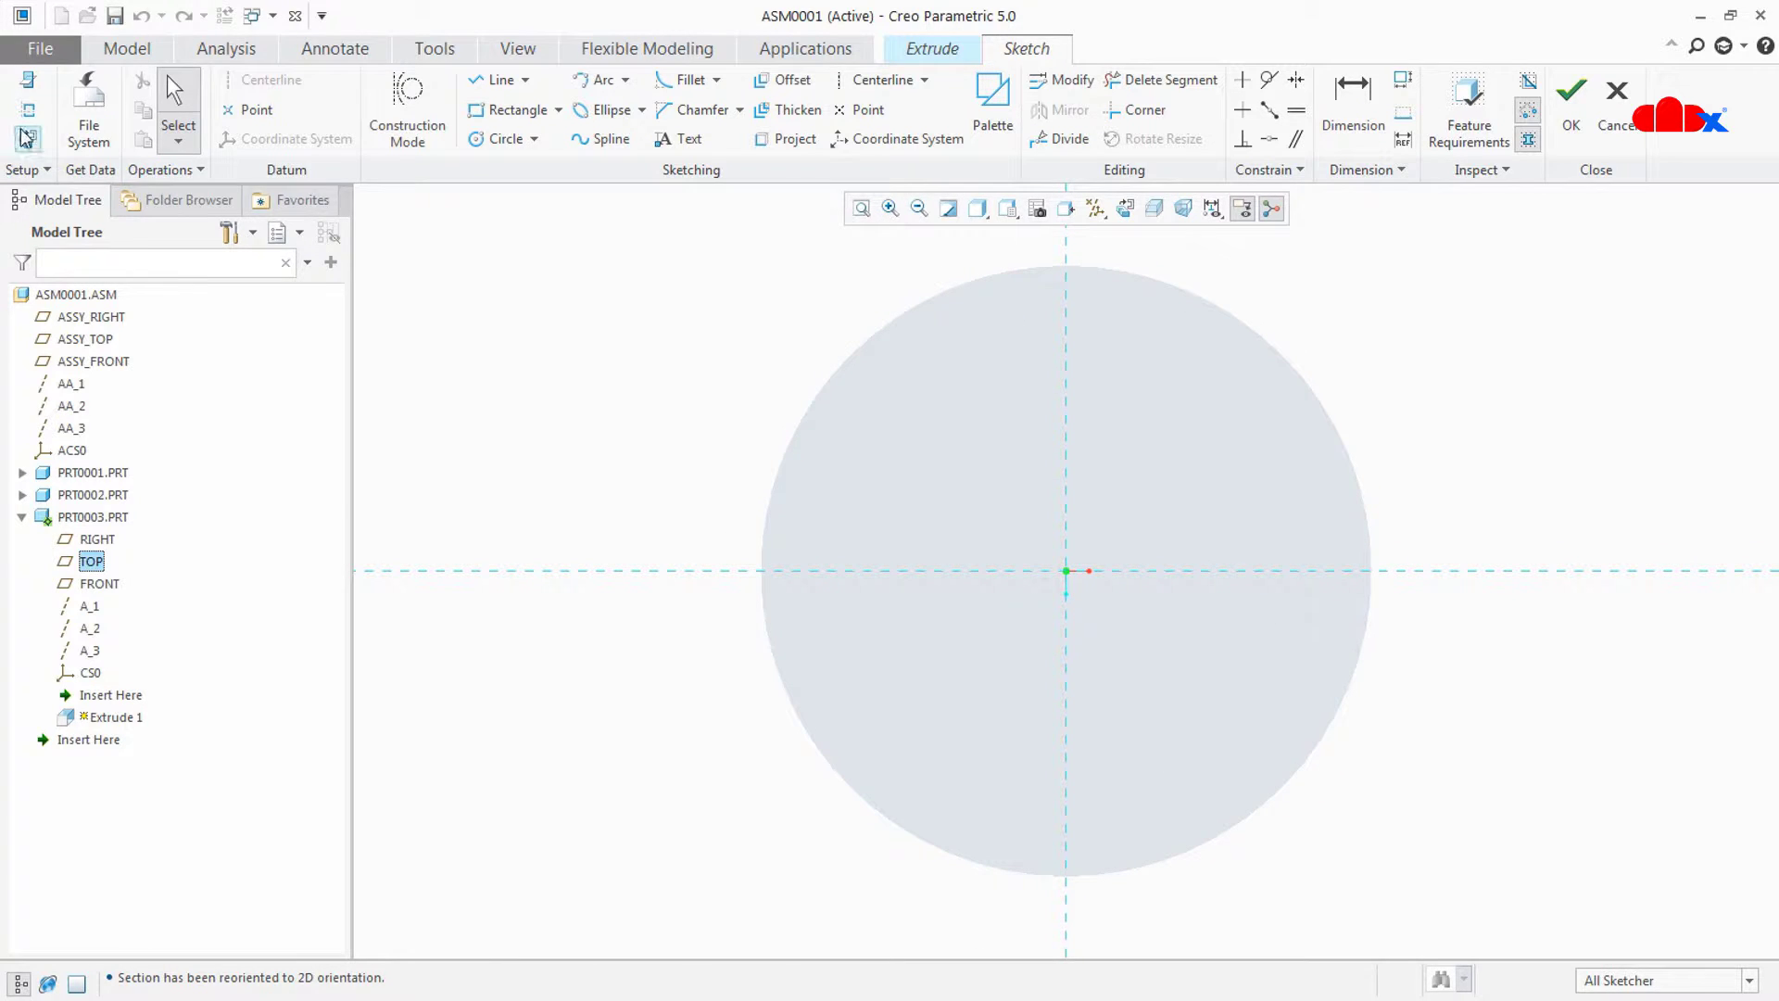
left_click(808, 417)
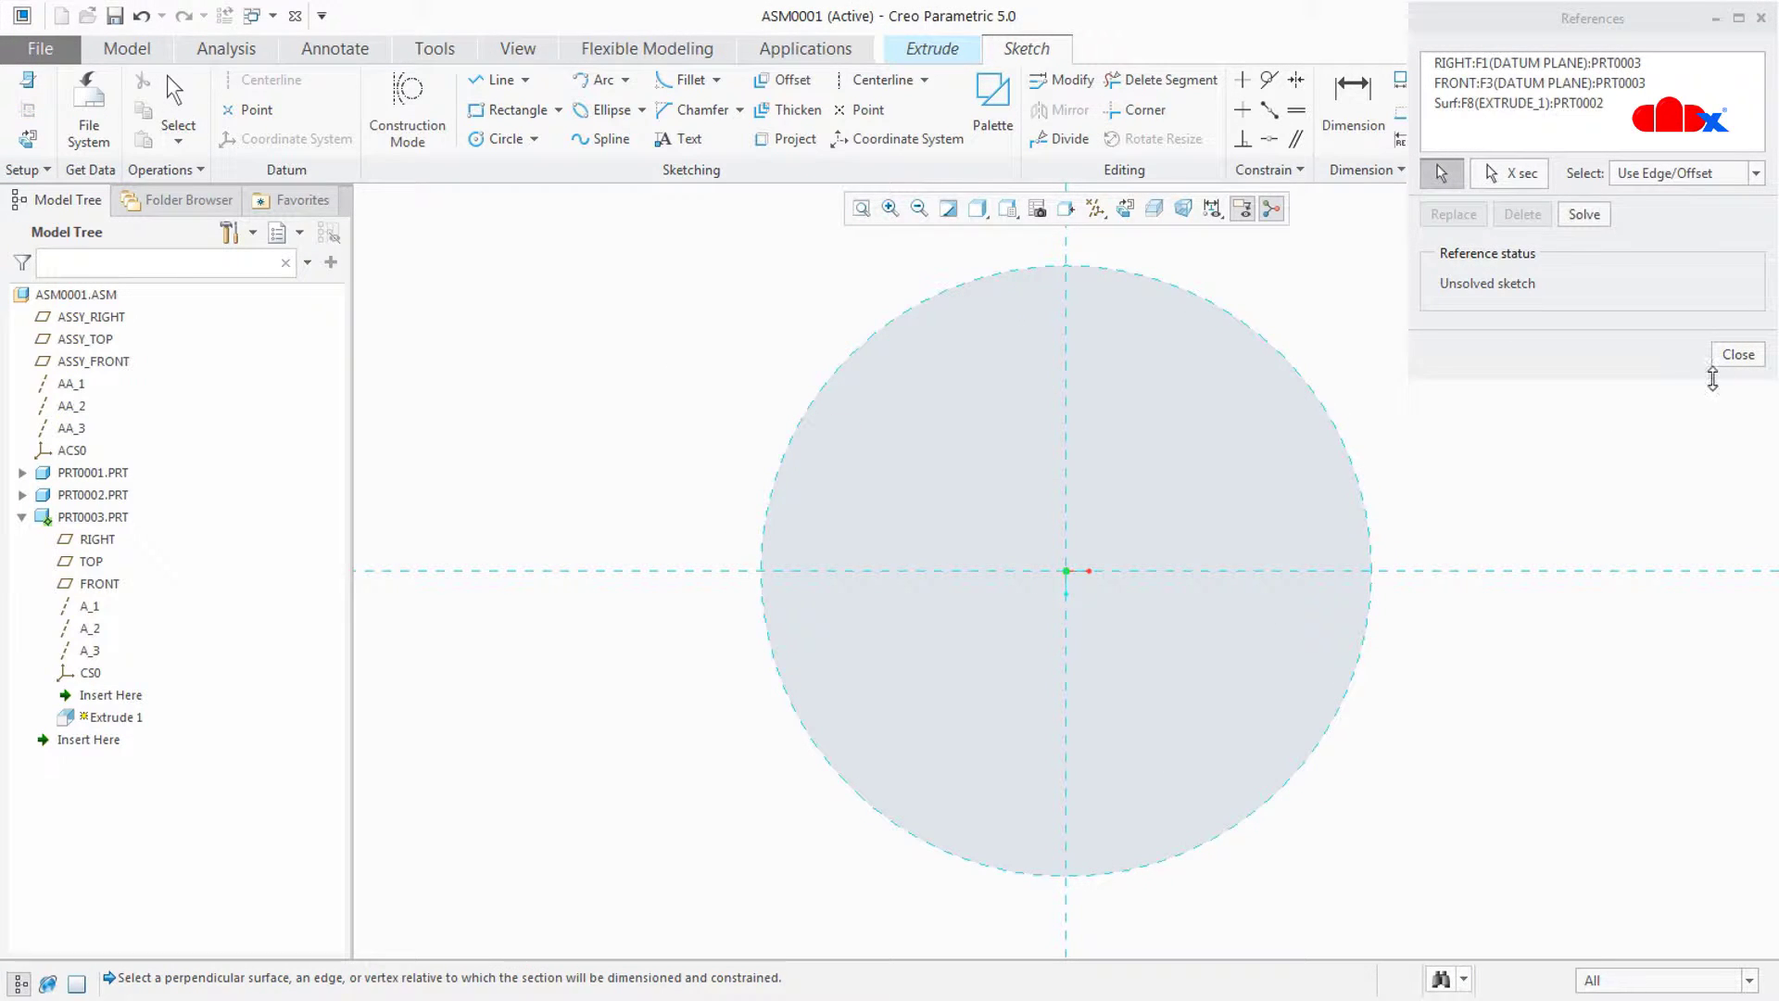
left_click(1738, 355)
- Sketch two concentric circles, setting the outer diameter to 125
left_click(491, 139)
left_click(1067, 571)
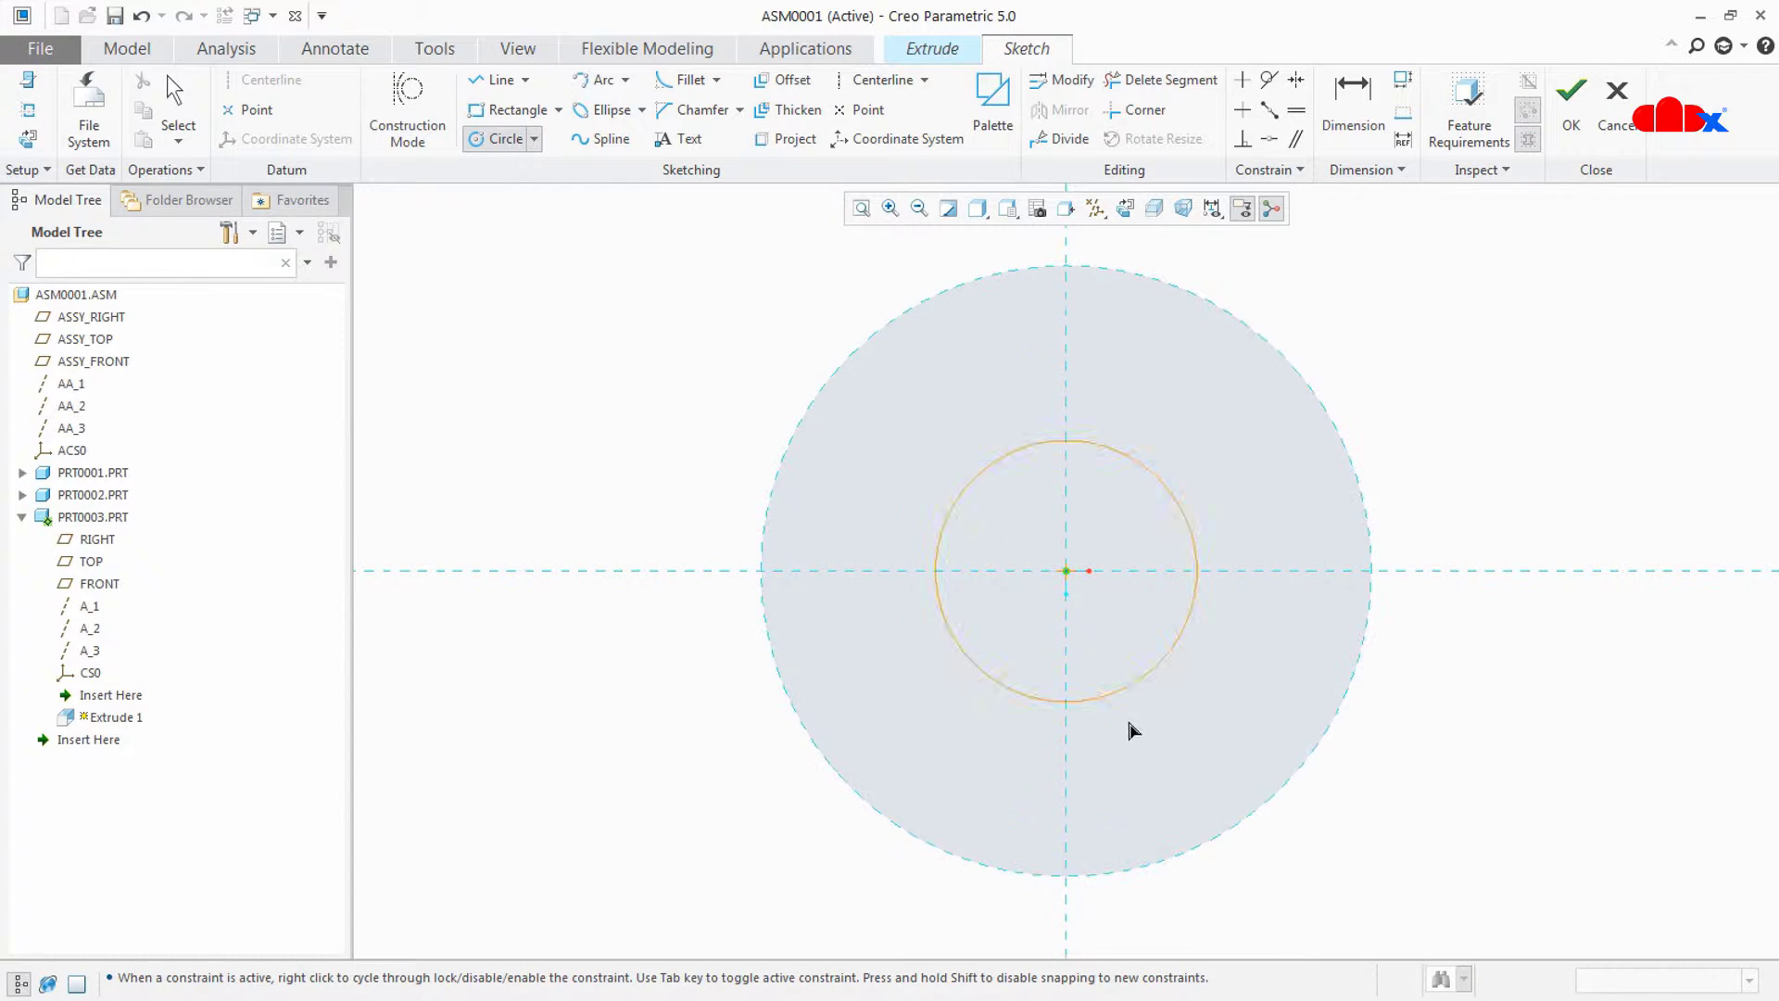
left_click(1195, 844)
middle_click(1089, 641)
left_click(1067, 571)
left_click(1104, 946)
scroll(1081, 684, "up", 2)
middle_click(1307, 755)
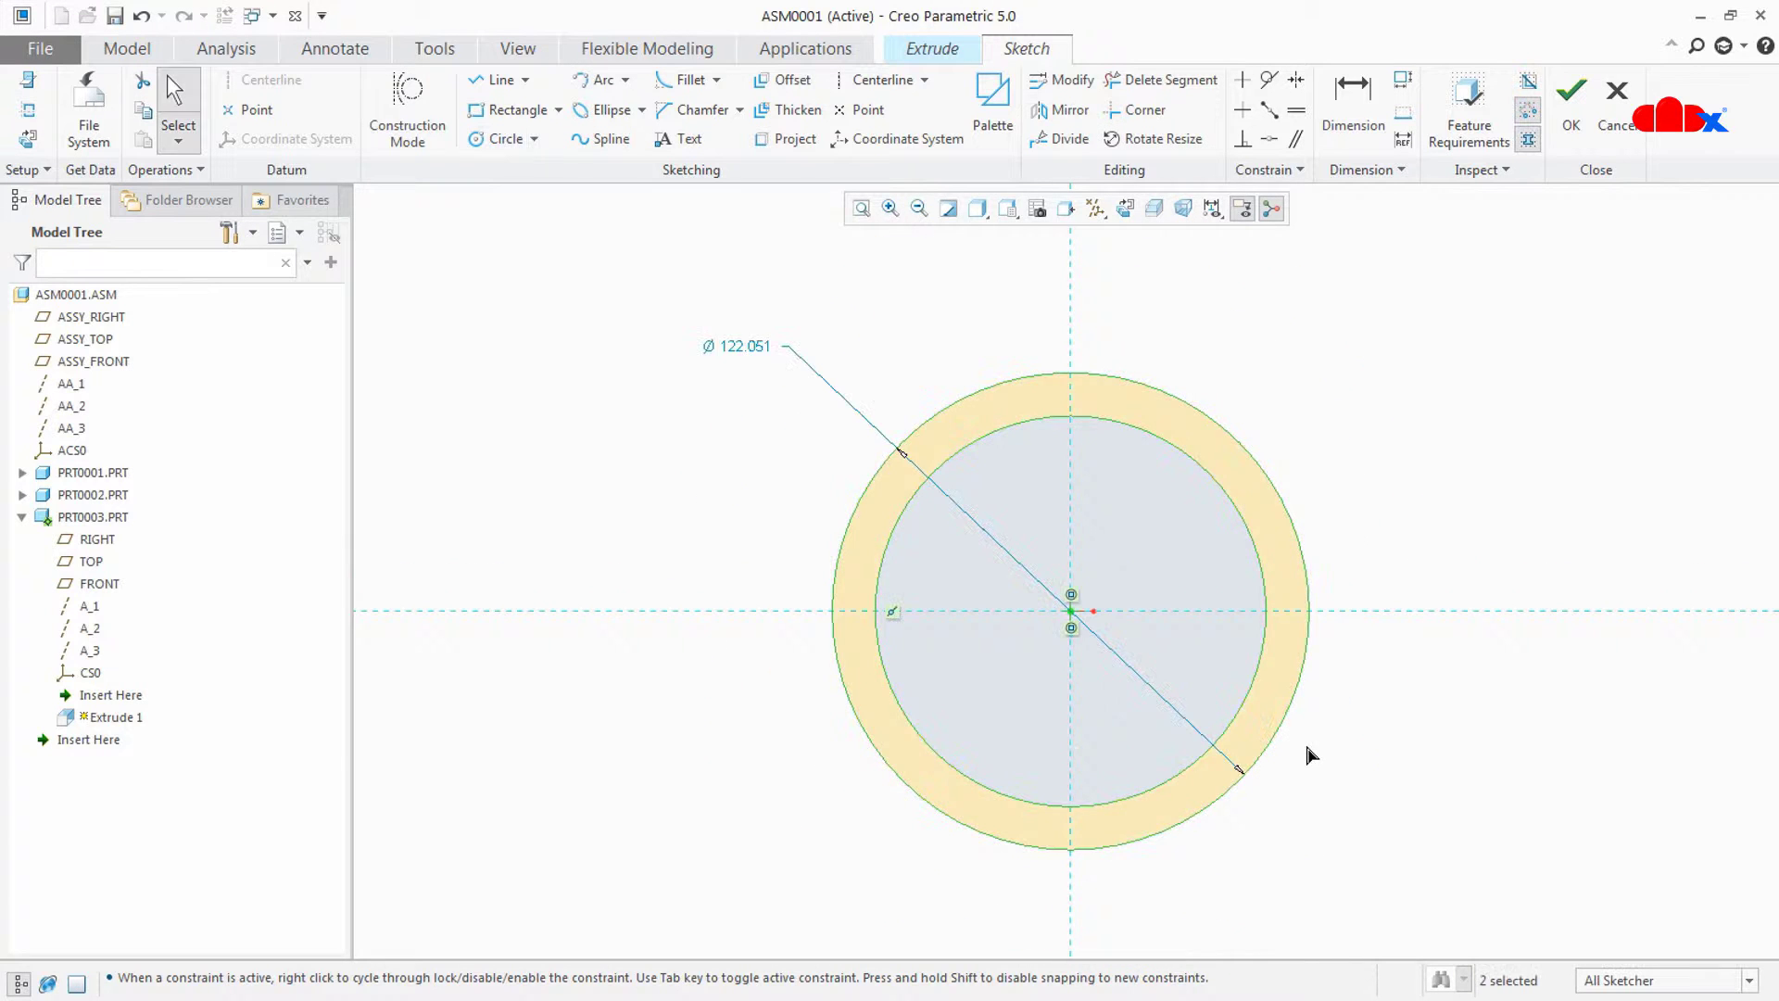
double_click(753, 347)
type("125")
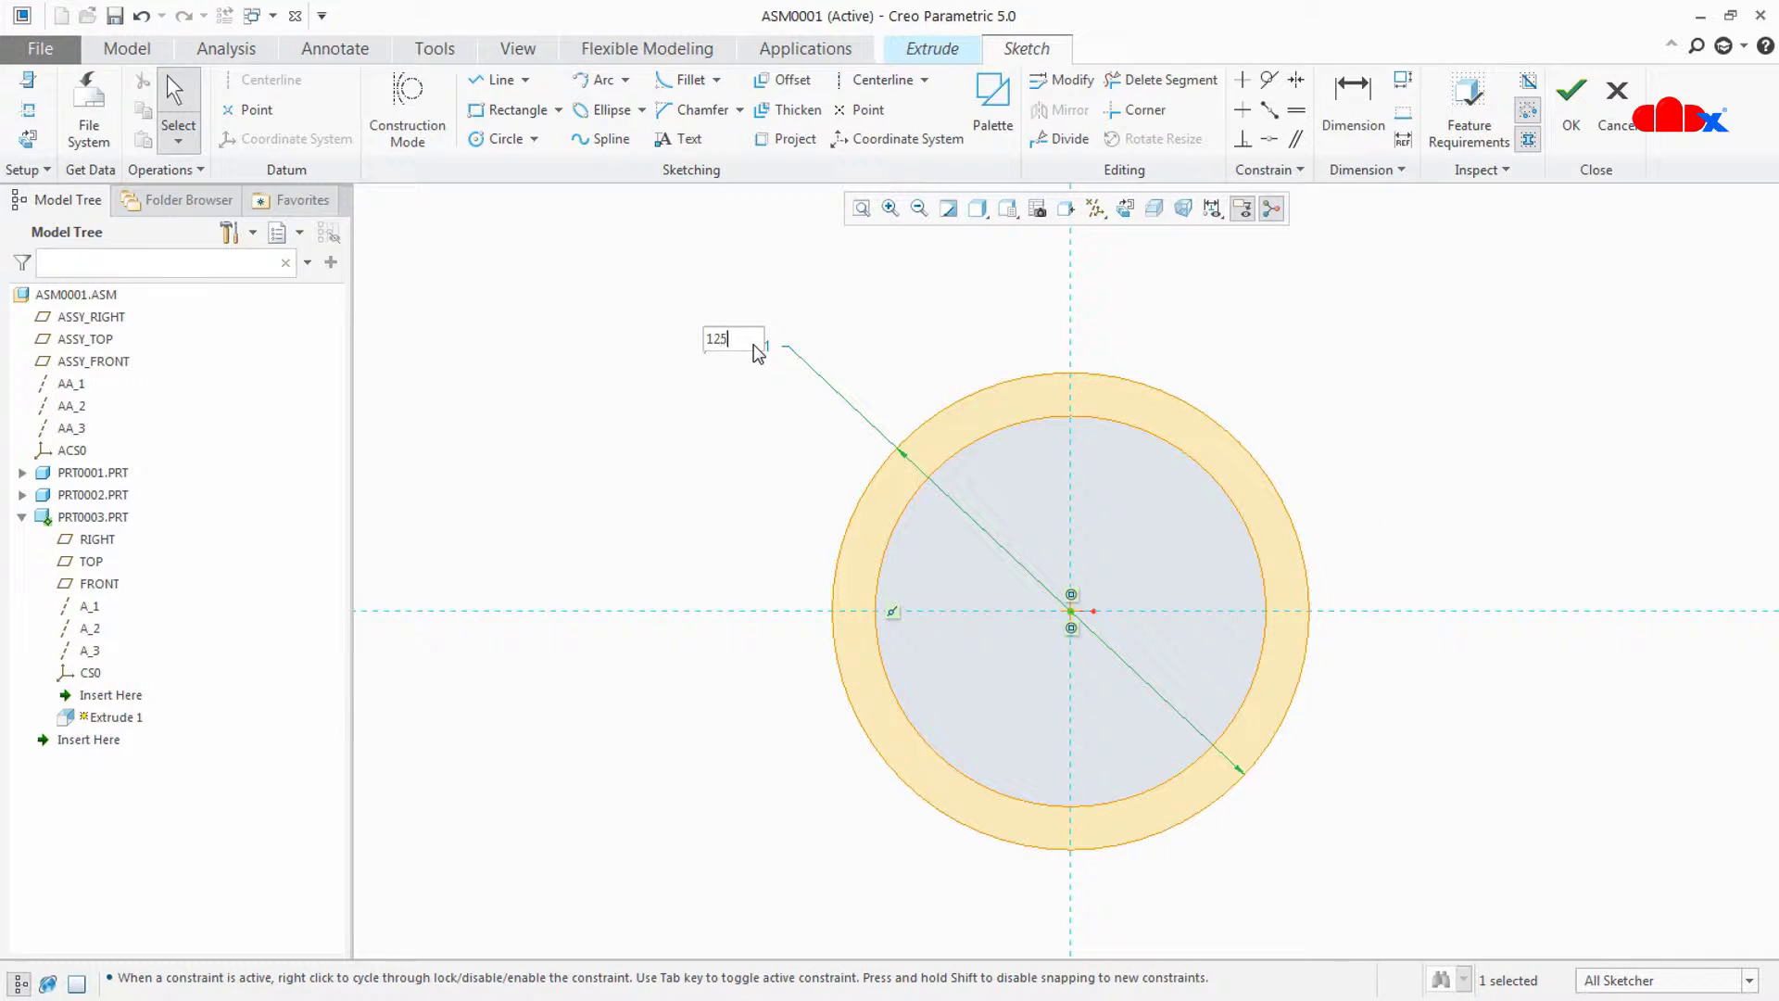
key("Return")
left_click(1570, 104)
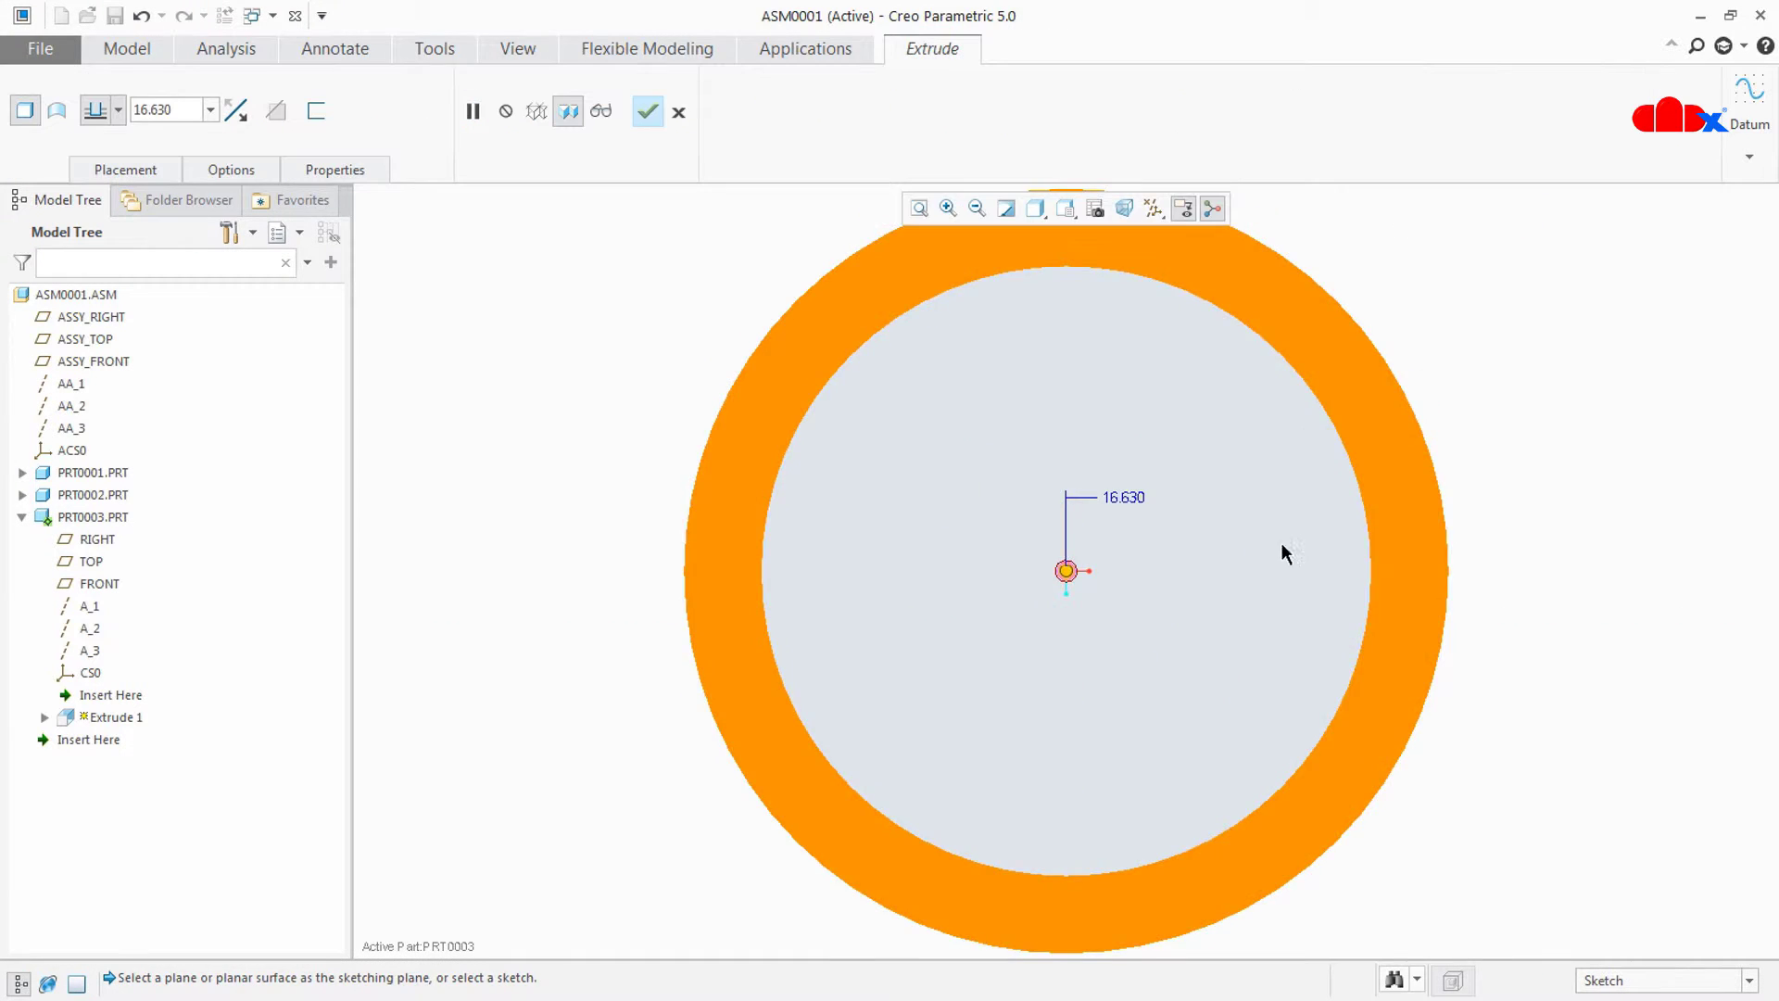
- Extrude the ring symmetrically to a depth of 15
left_click(120, 112)
left_click(98, 174)
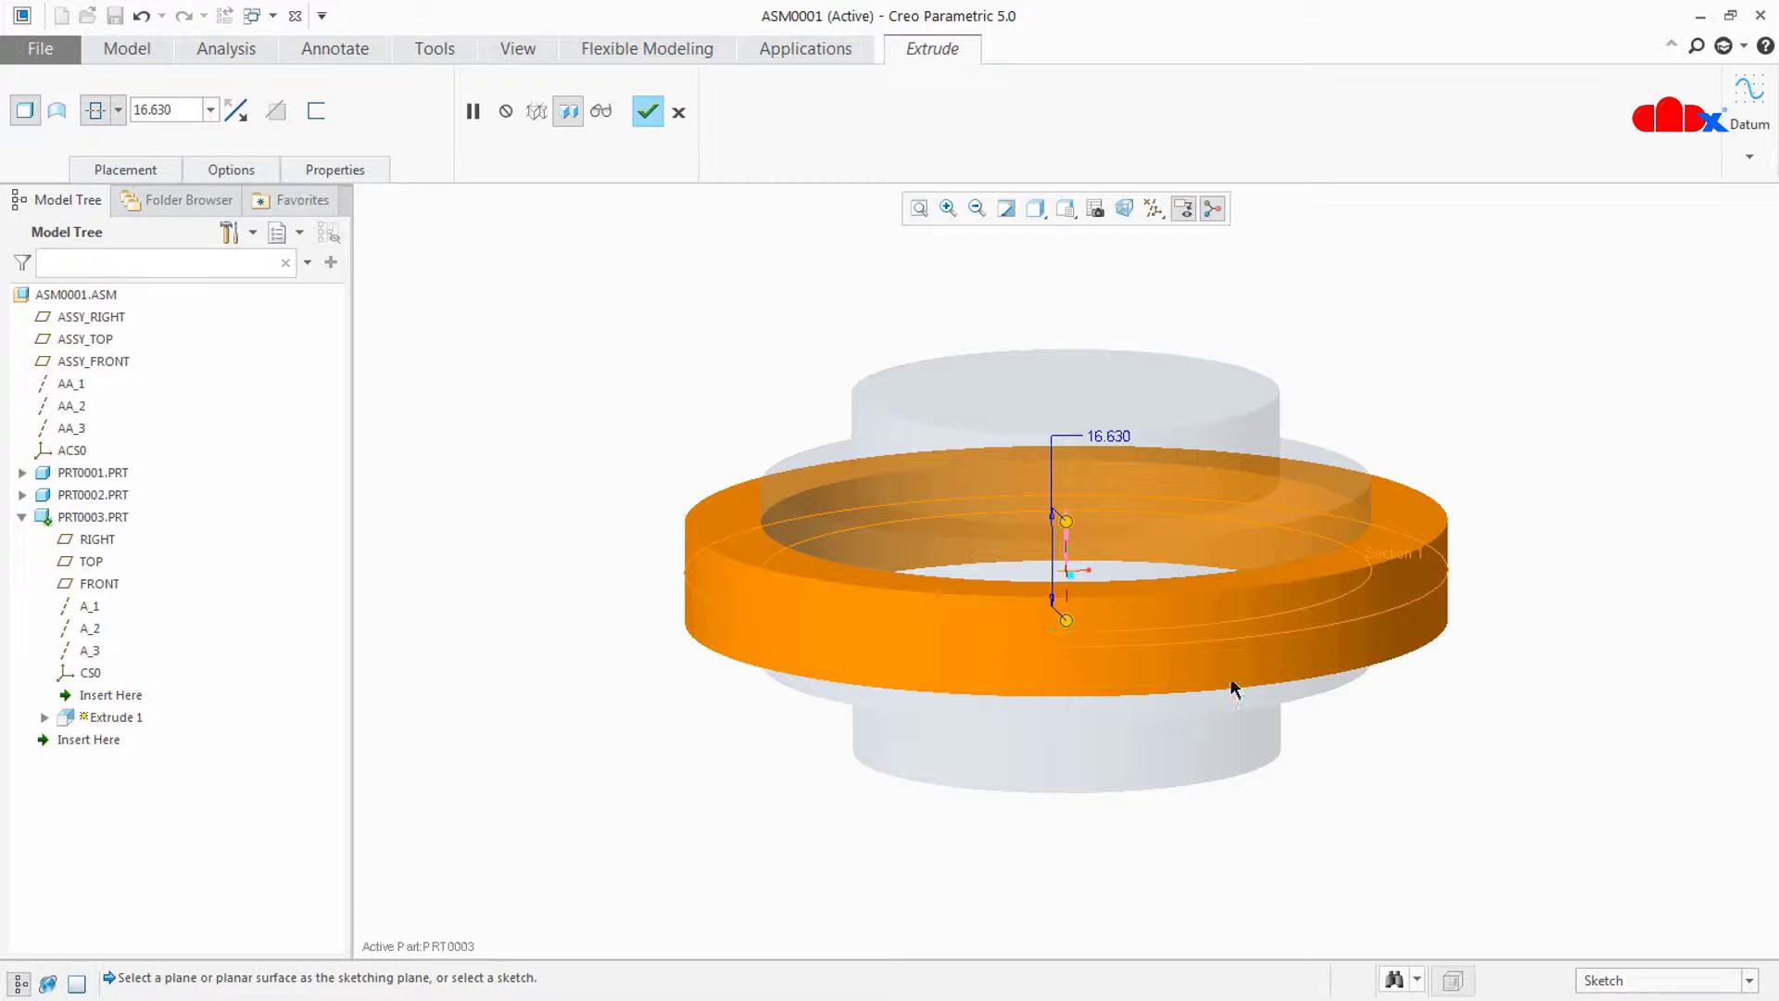
middle_click_drag(1207, 702, 1258, 591)
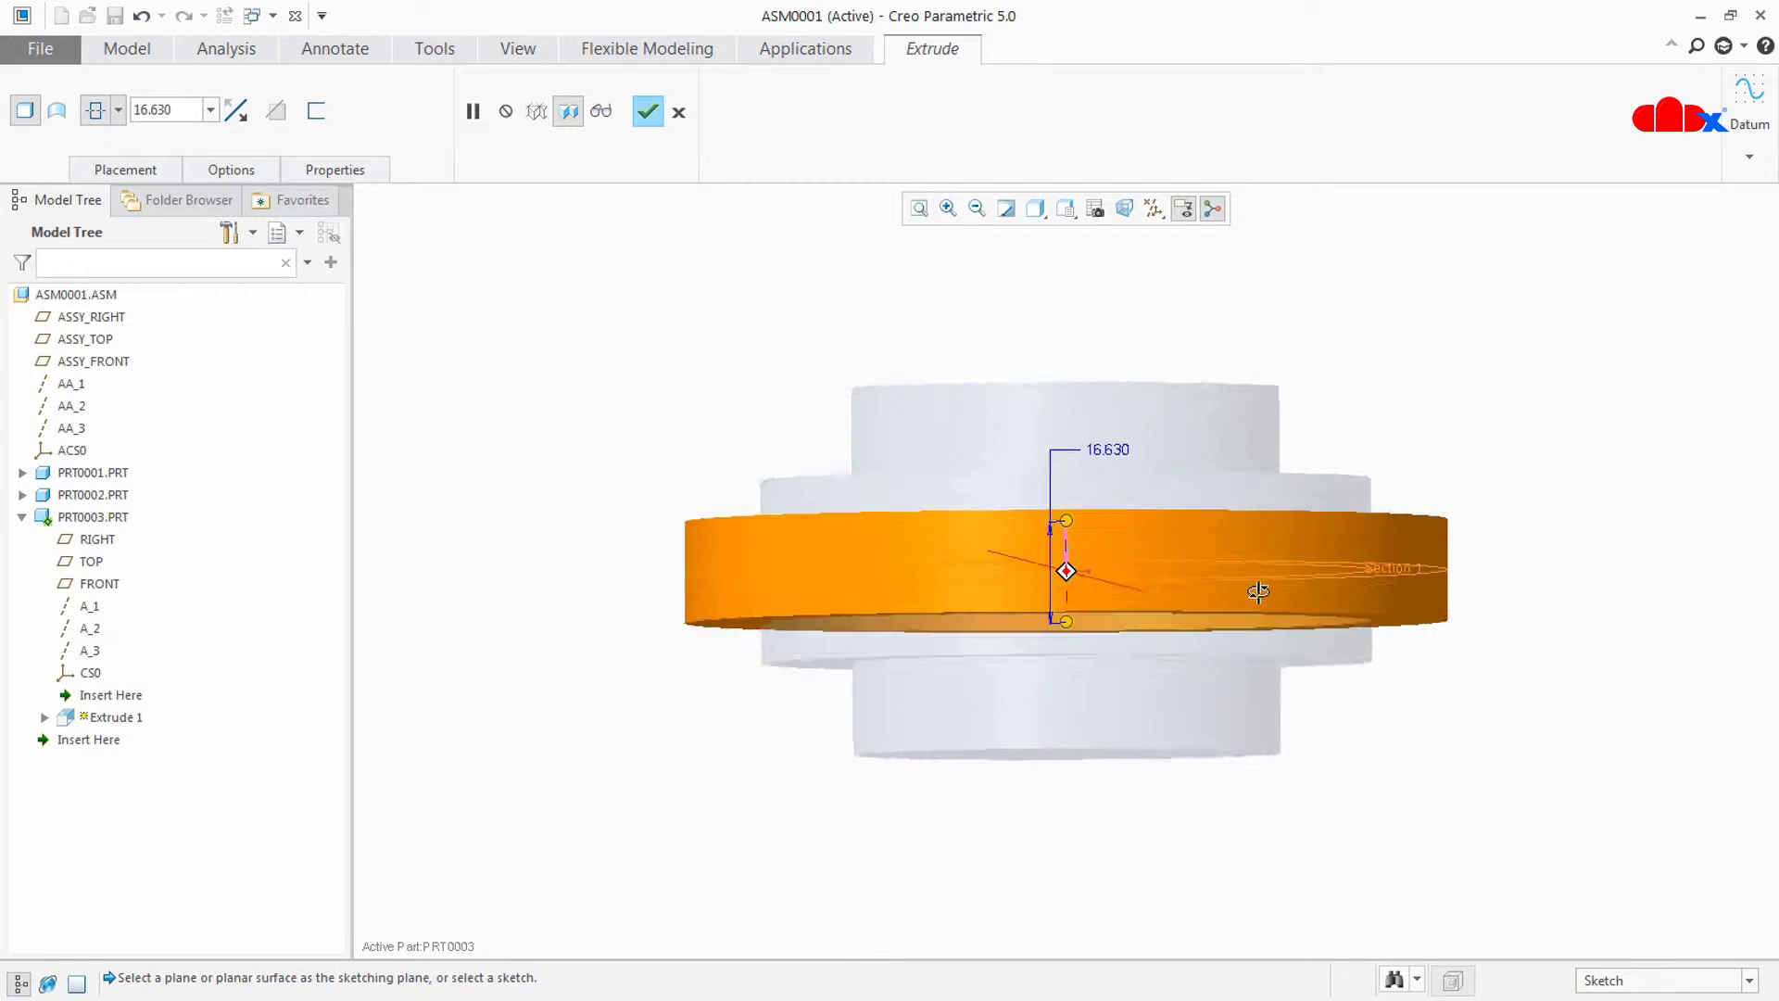
double_click(1108, 453)
type("1")
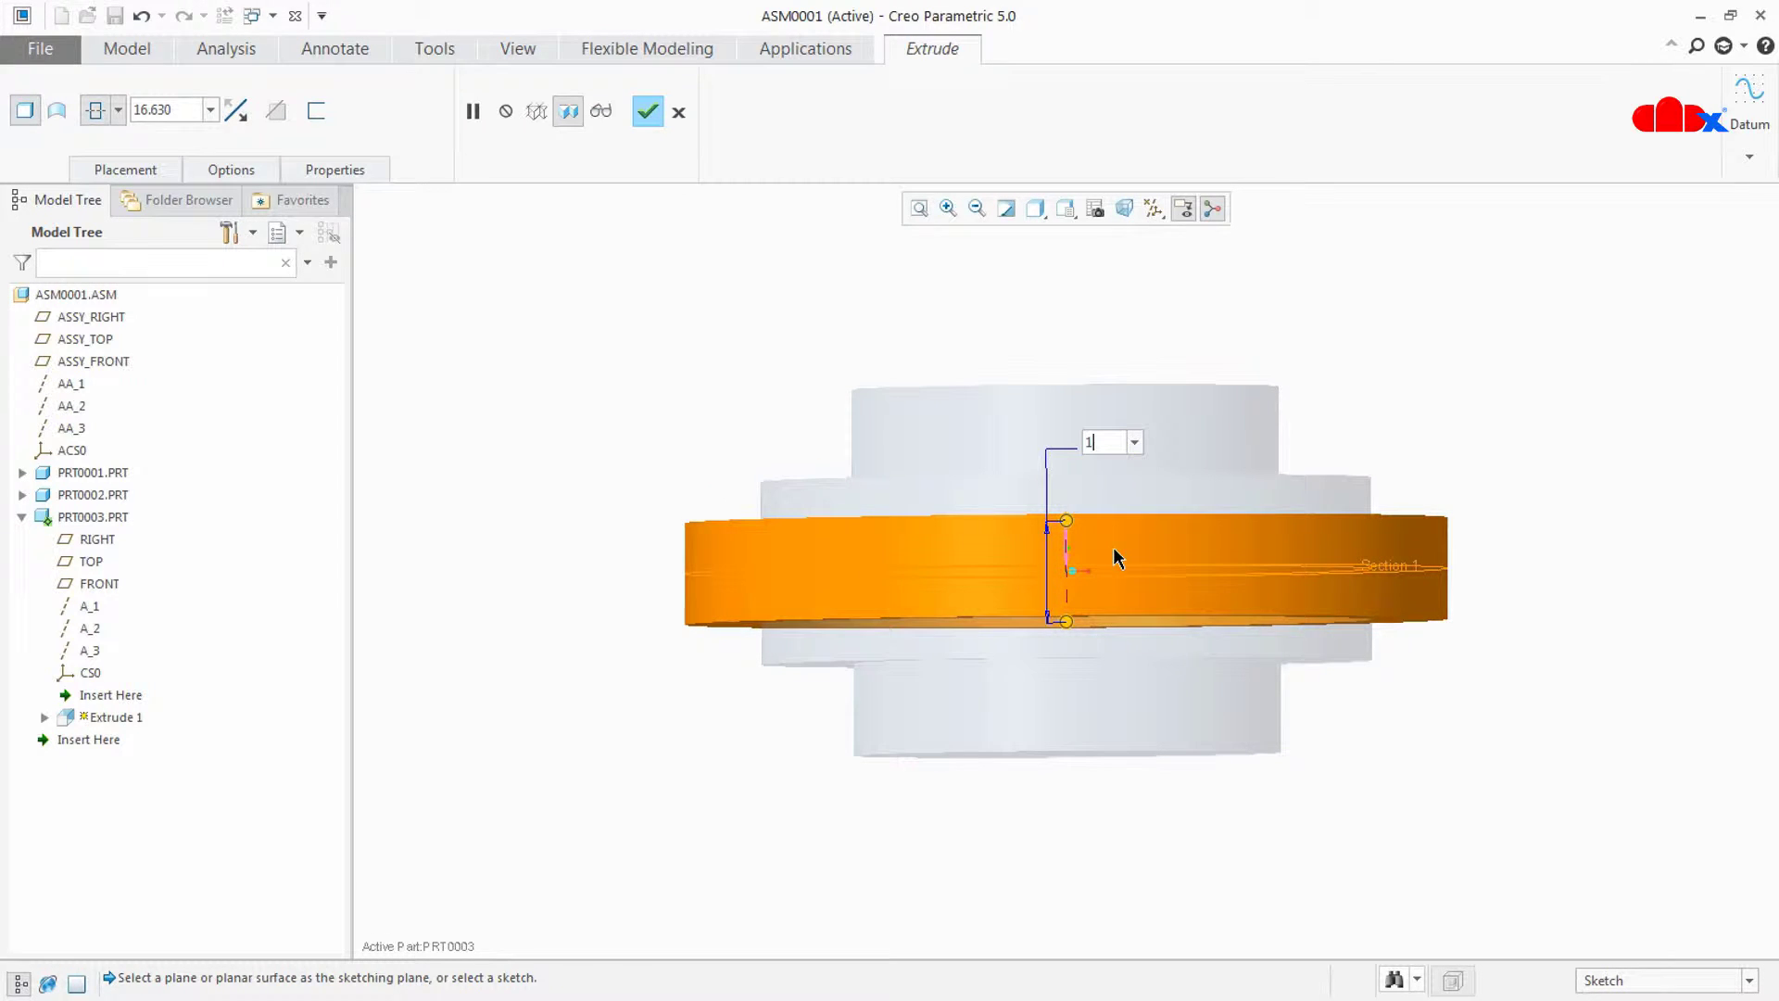
type("5")
key("Return")
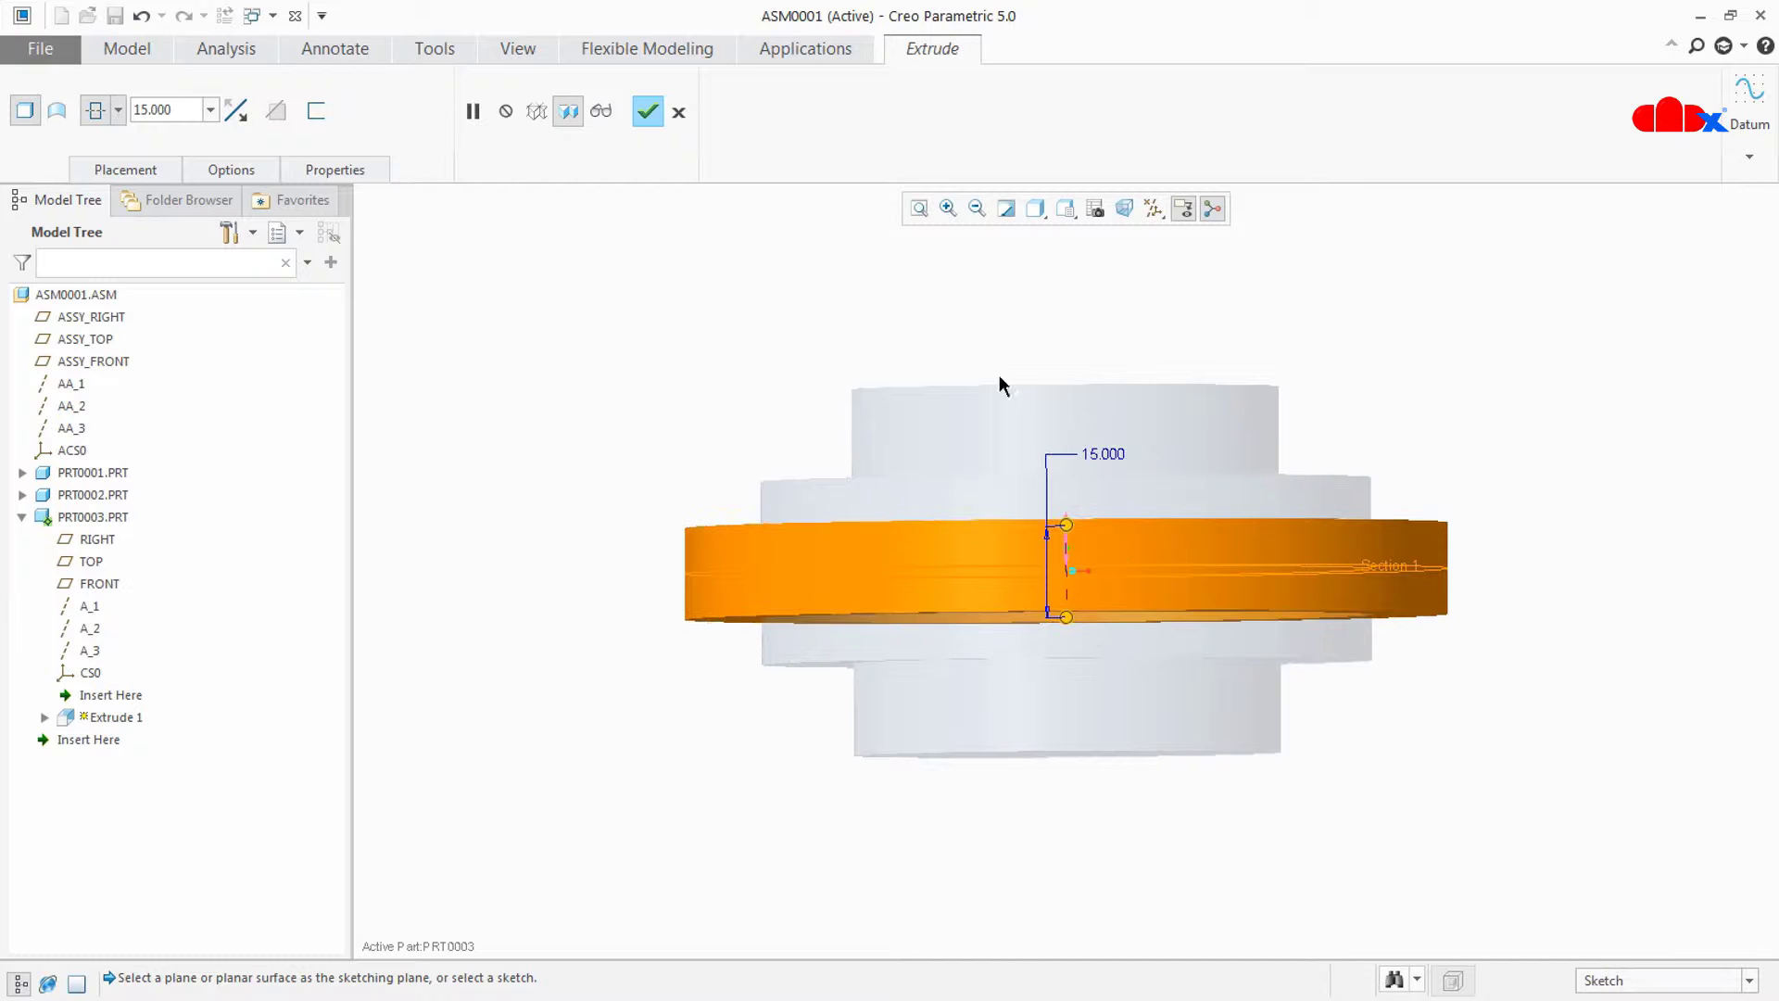
left_click(647, 112)
middle_click_drag(741, 362, 704, 431)
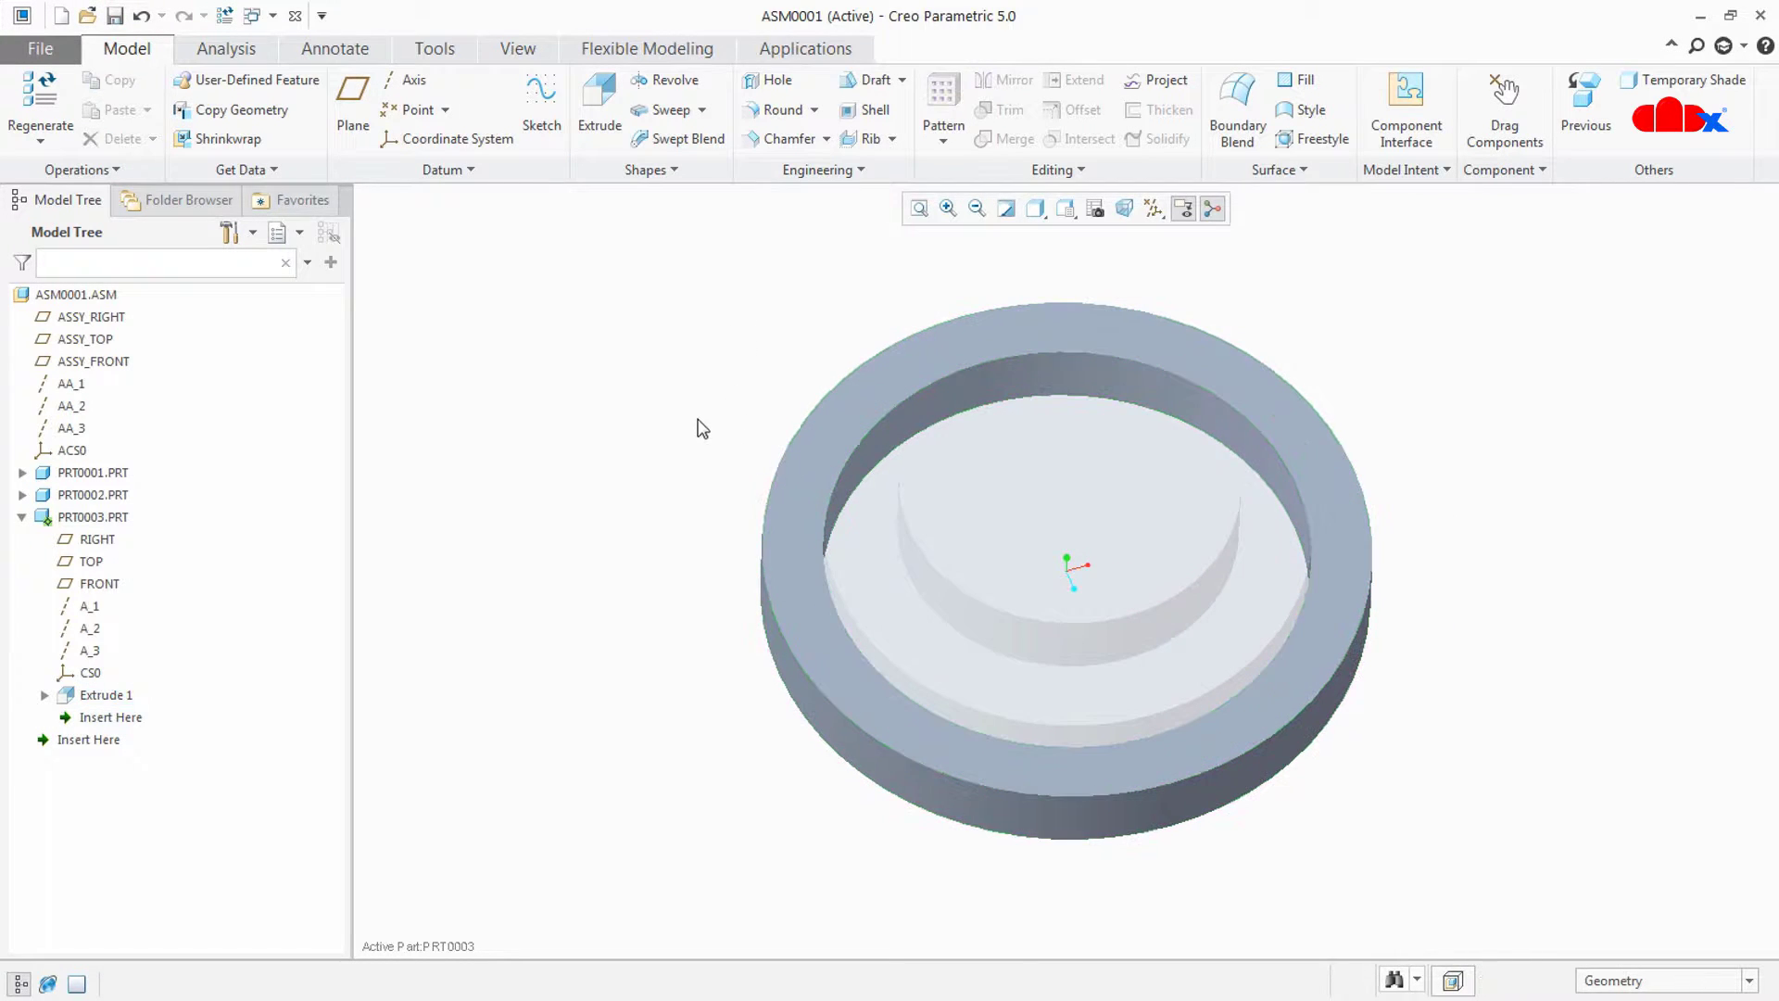
- Start an extrusion sketch on the ring's top face with a horizontal centerline
left_click(599, 98)
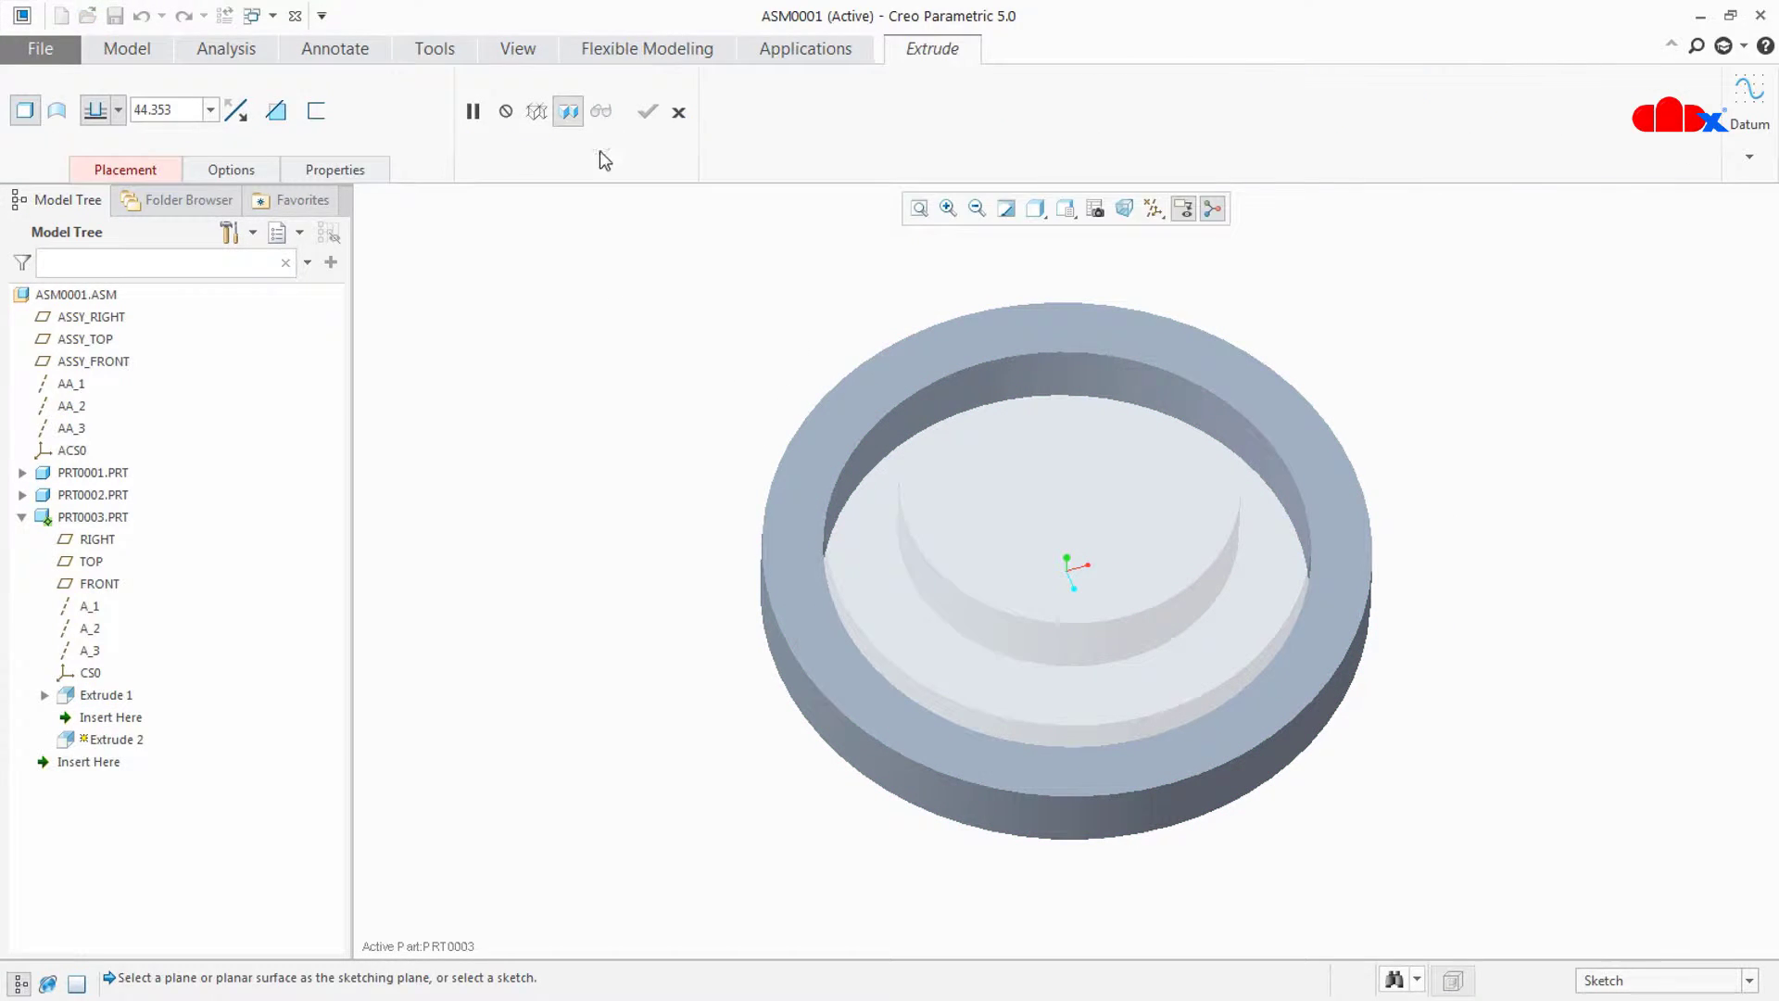
left_click(888, 712)
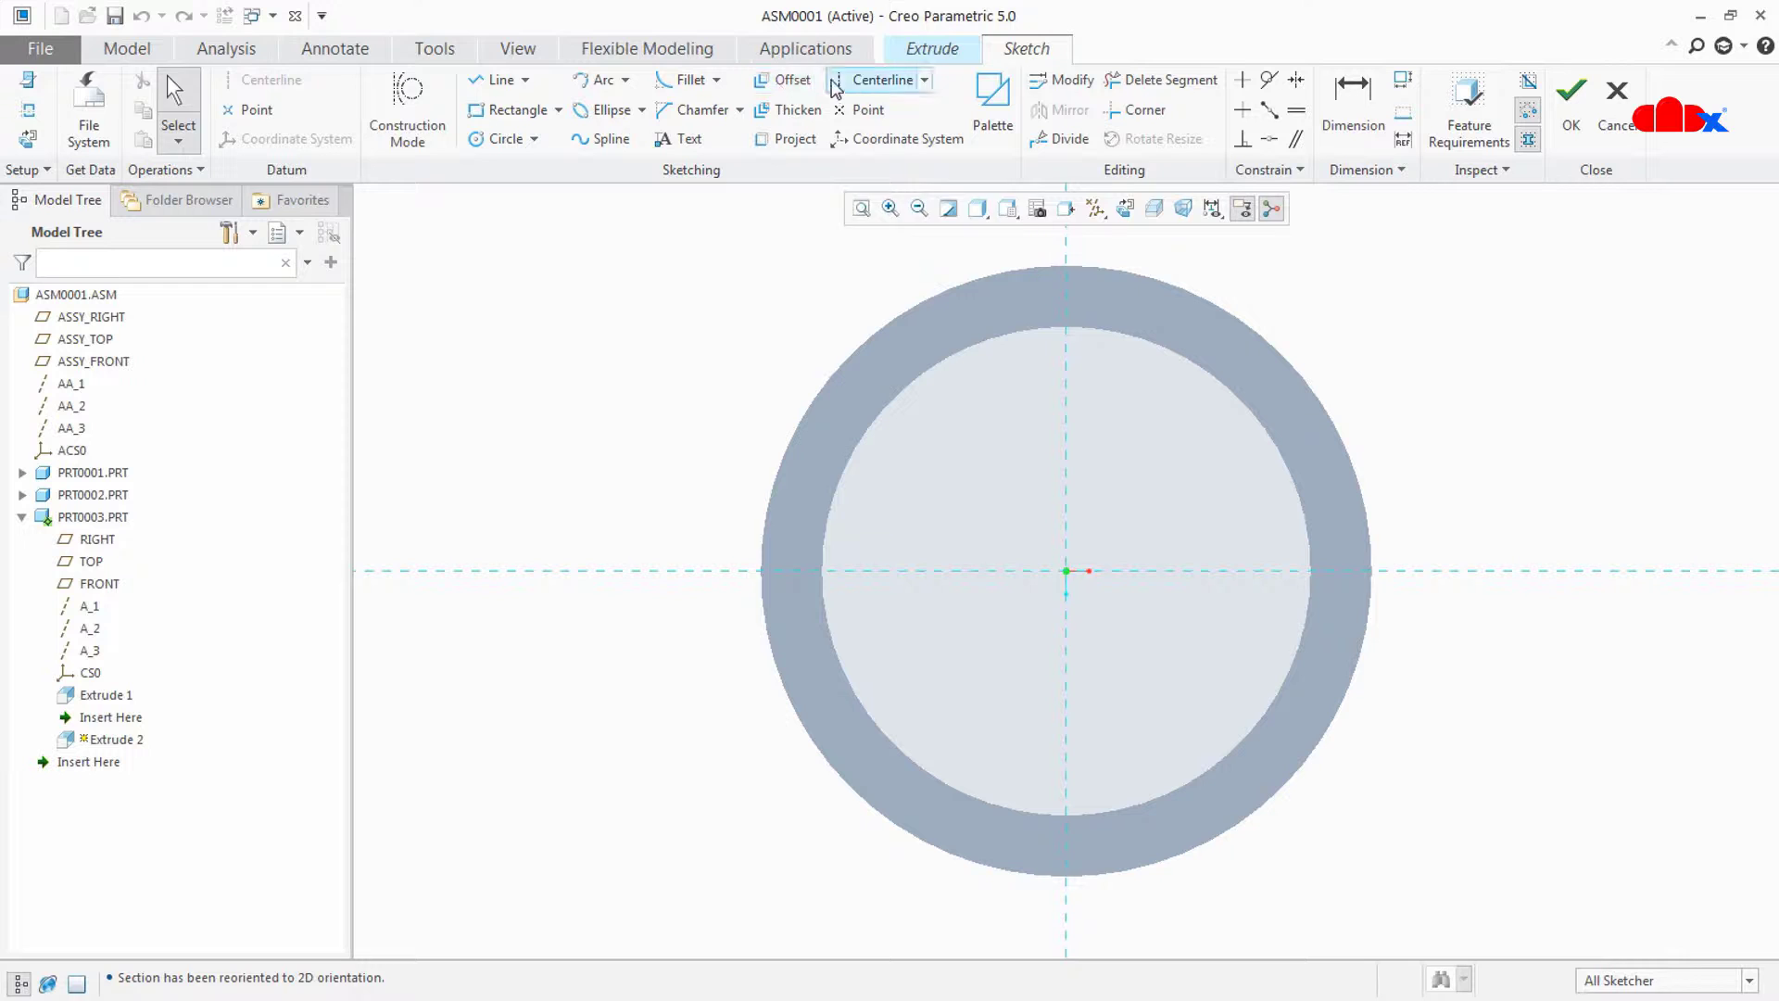
left_click(880, 79)
left_click(1251, 575)
middle_click(1184, 502)
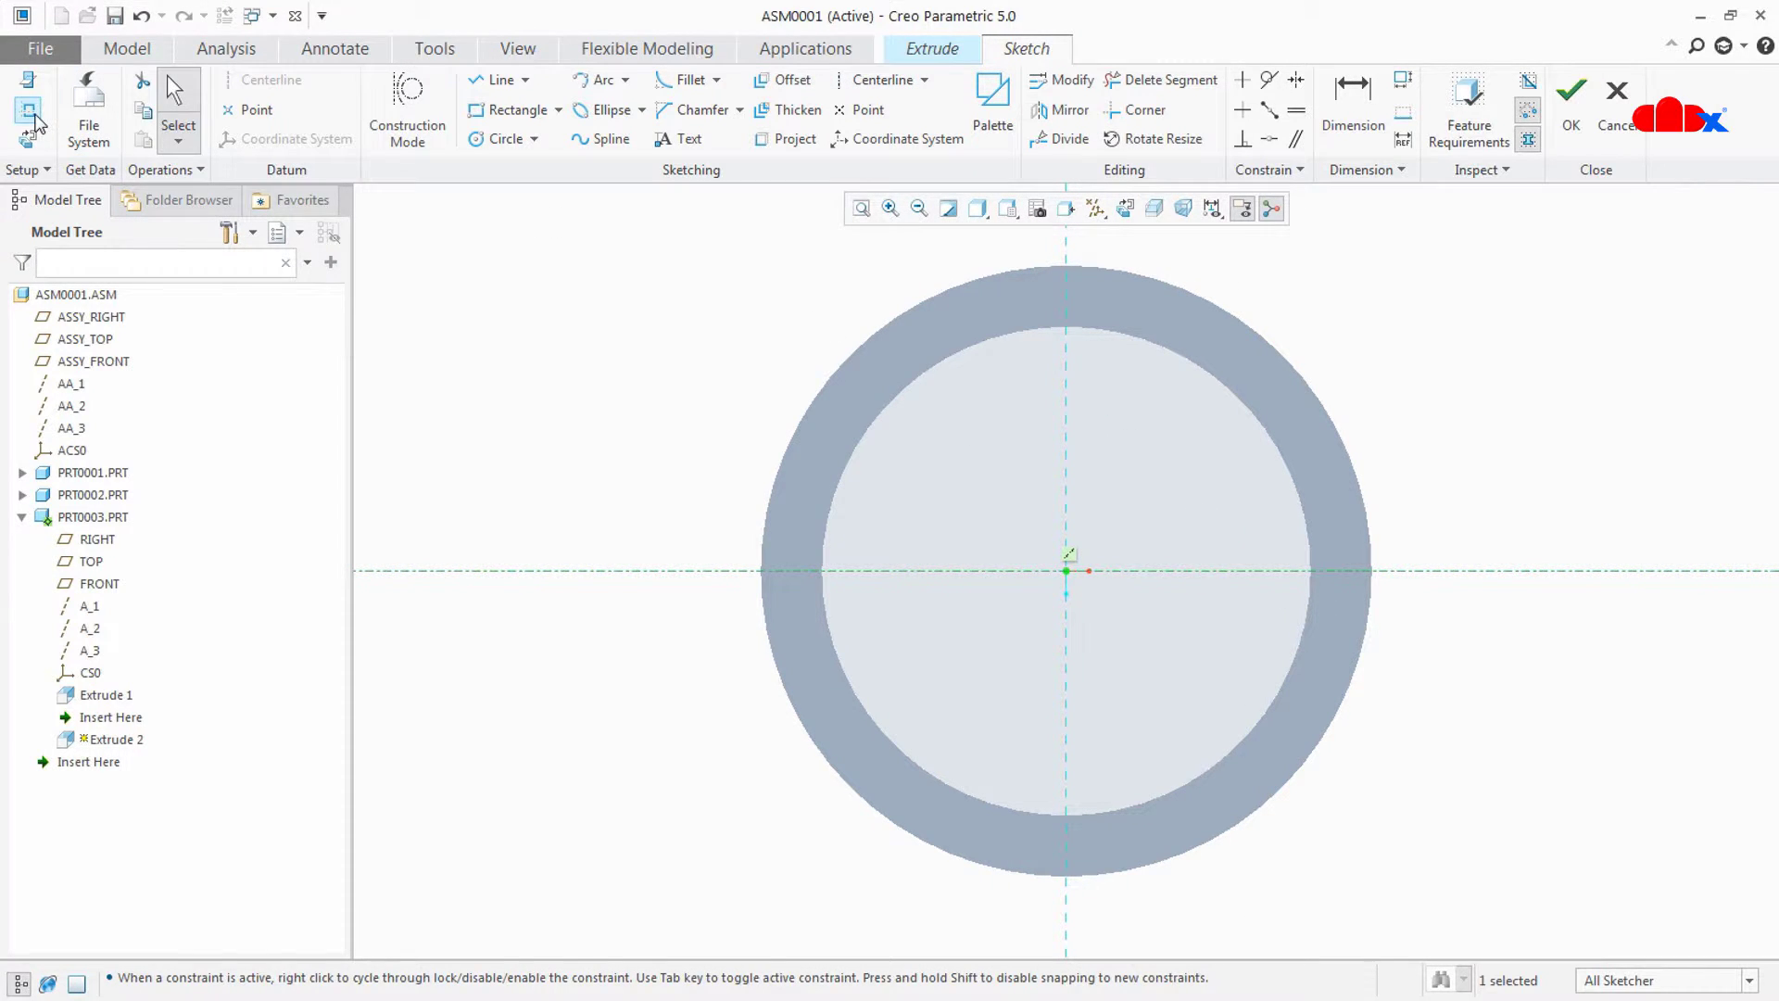
left_click(28, 109)
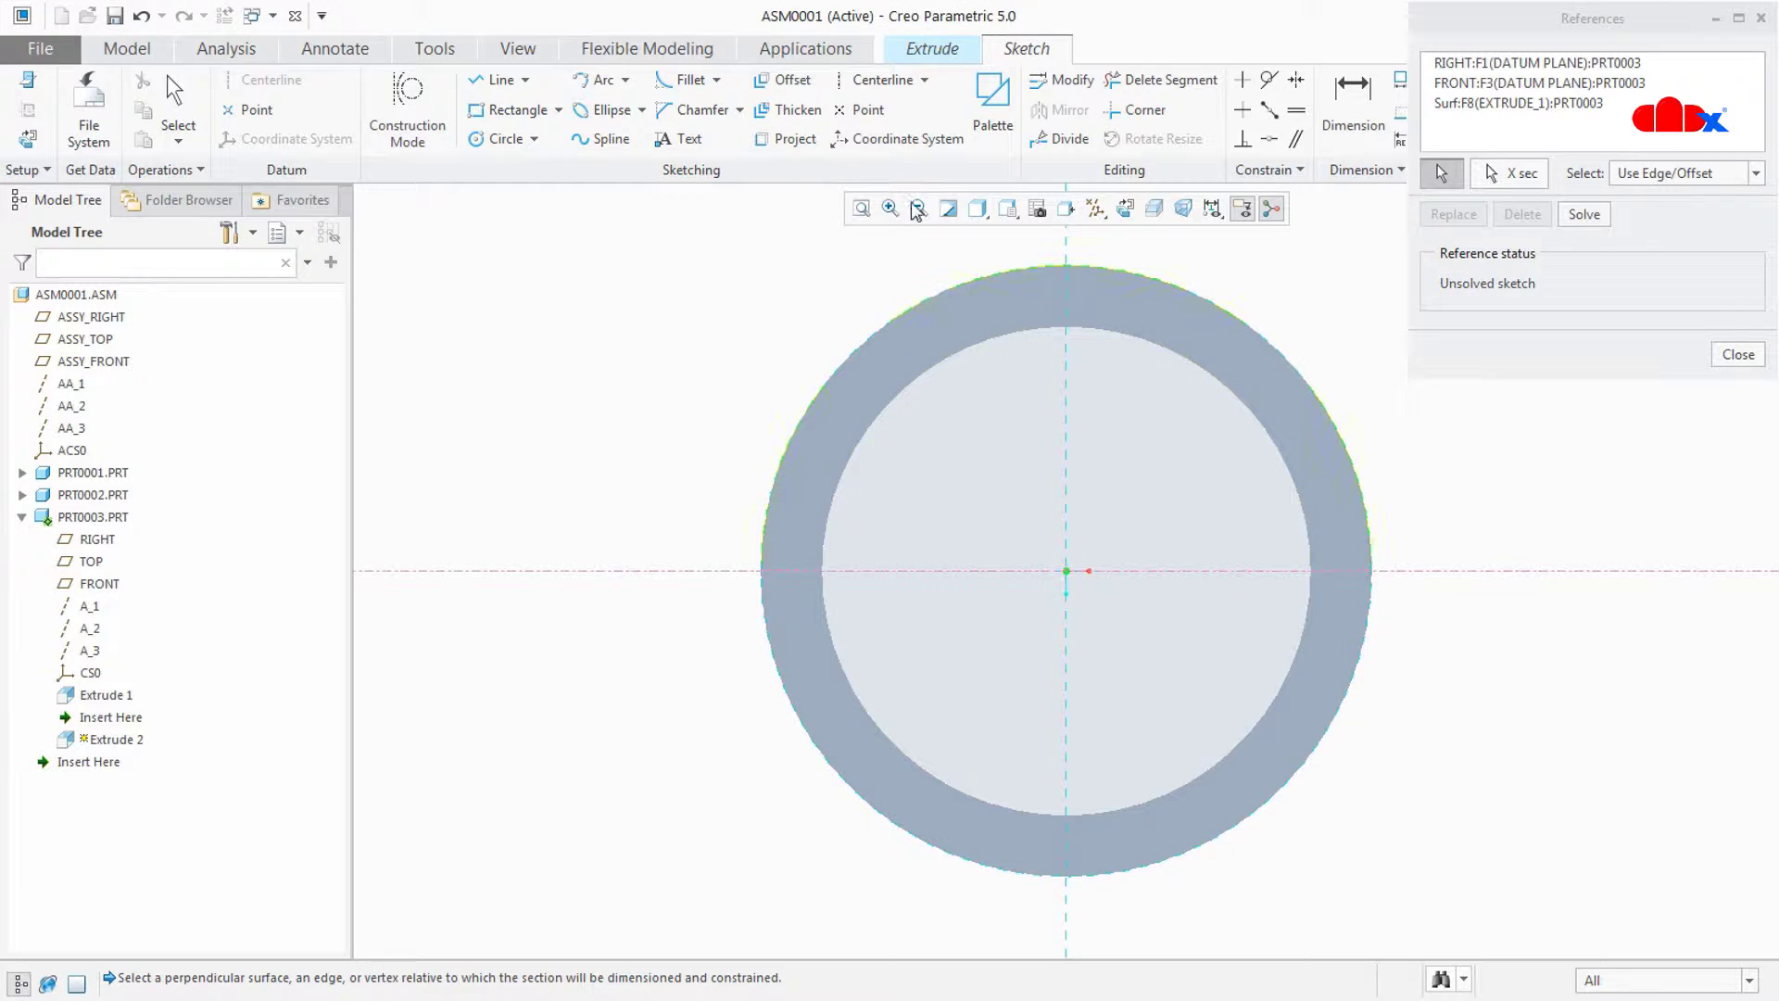
- Draw the wedge's three straight sides from the ring's outer edge
left_click(500, 80)
scroll(1401, 542, "down", 1)
left_click(1358, 511)
left_click(1501, 527)
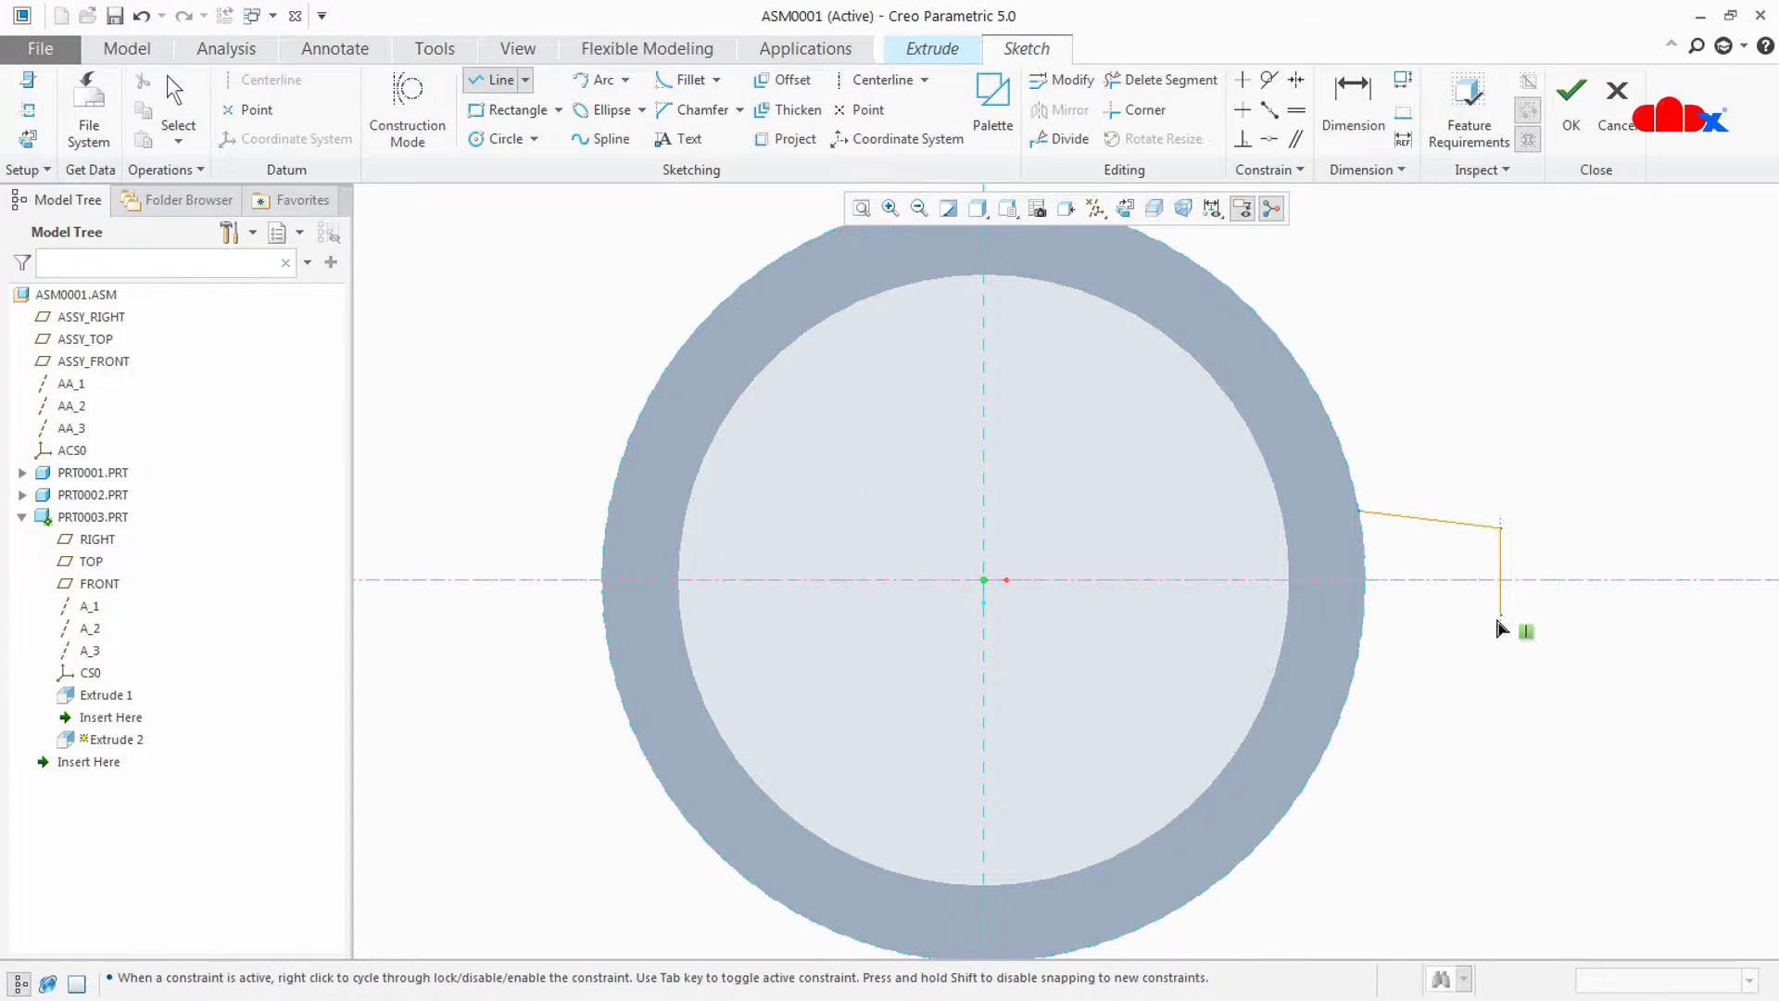
left_click(1501, 642)
left_click(1353, 676)
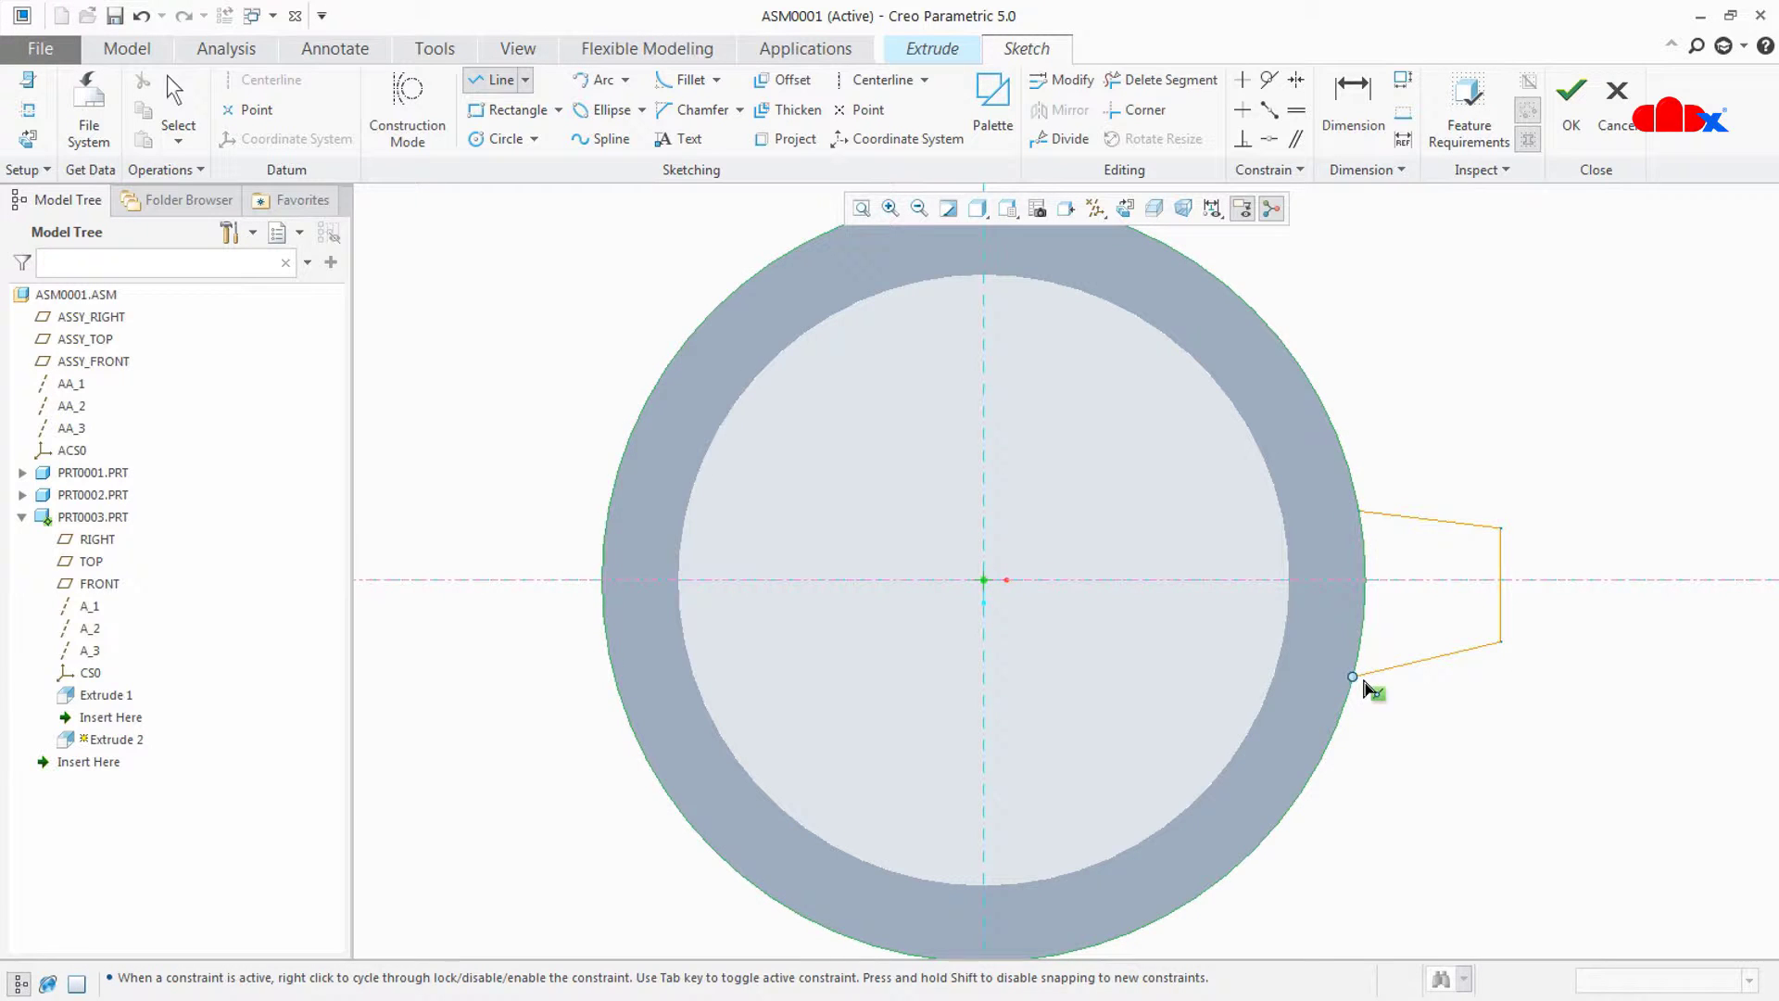
middle_click(1390, 707)
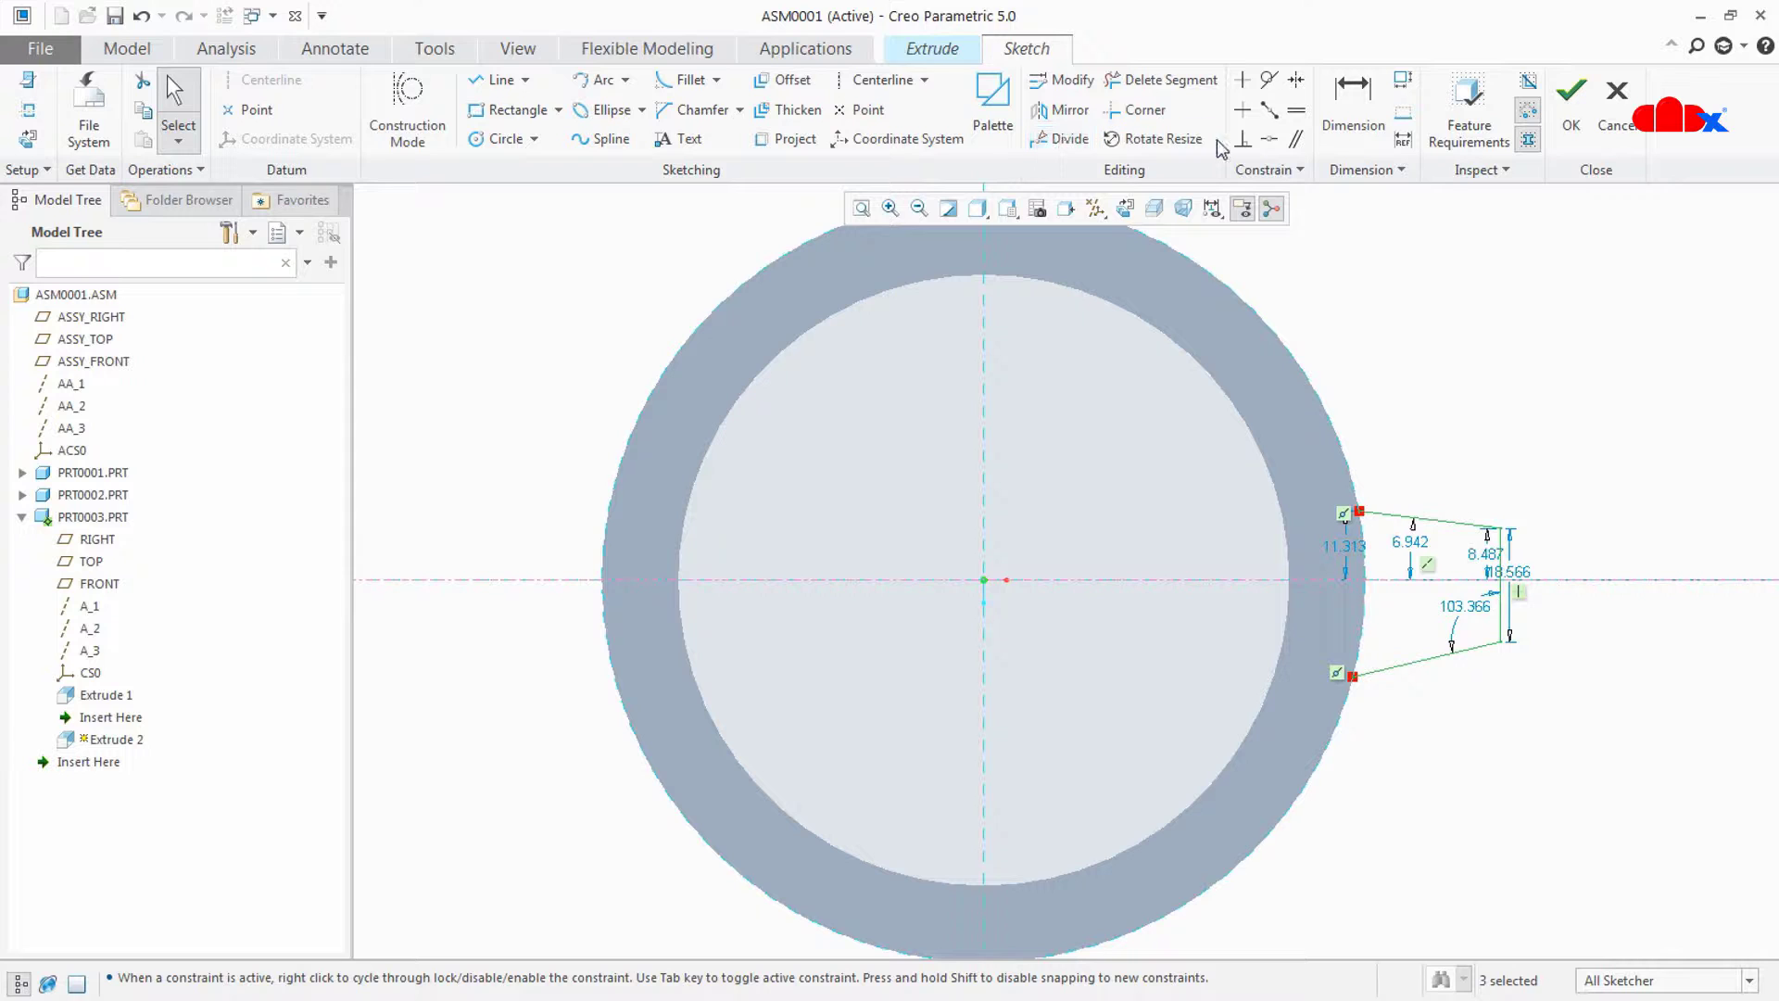
- Make the outer and inner wedge corners symmetric about the centerline
left_click(1296, 80)
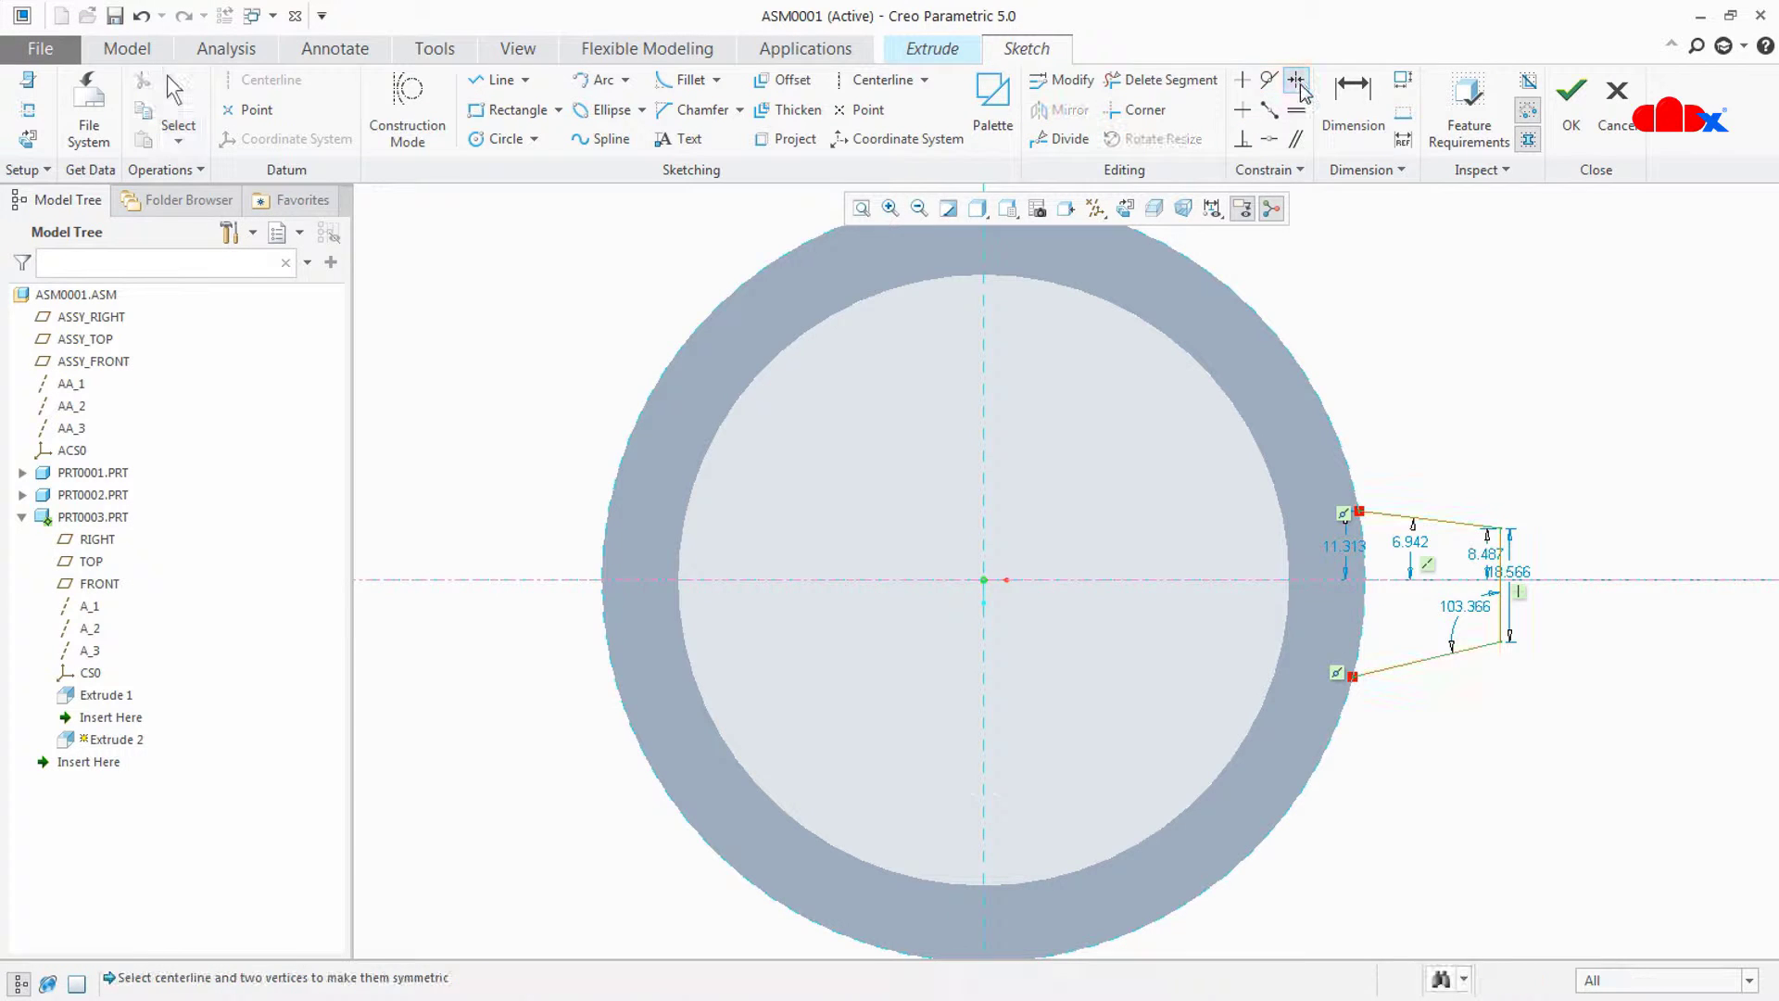
left_click(1502, 528)
left_click(1501, 643)
left_click(1550, 580)
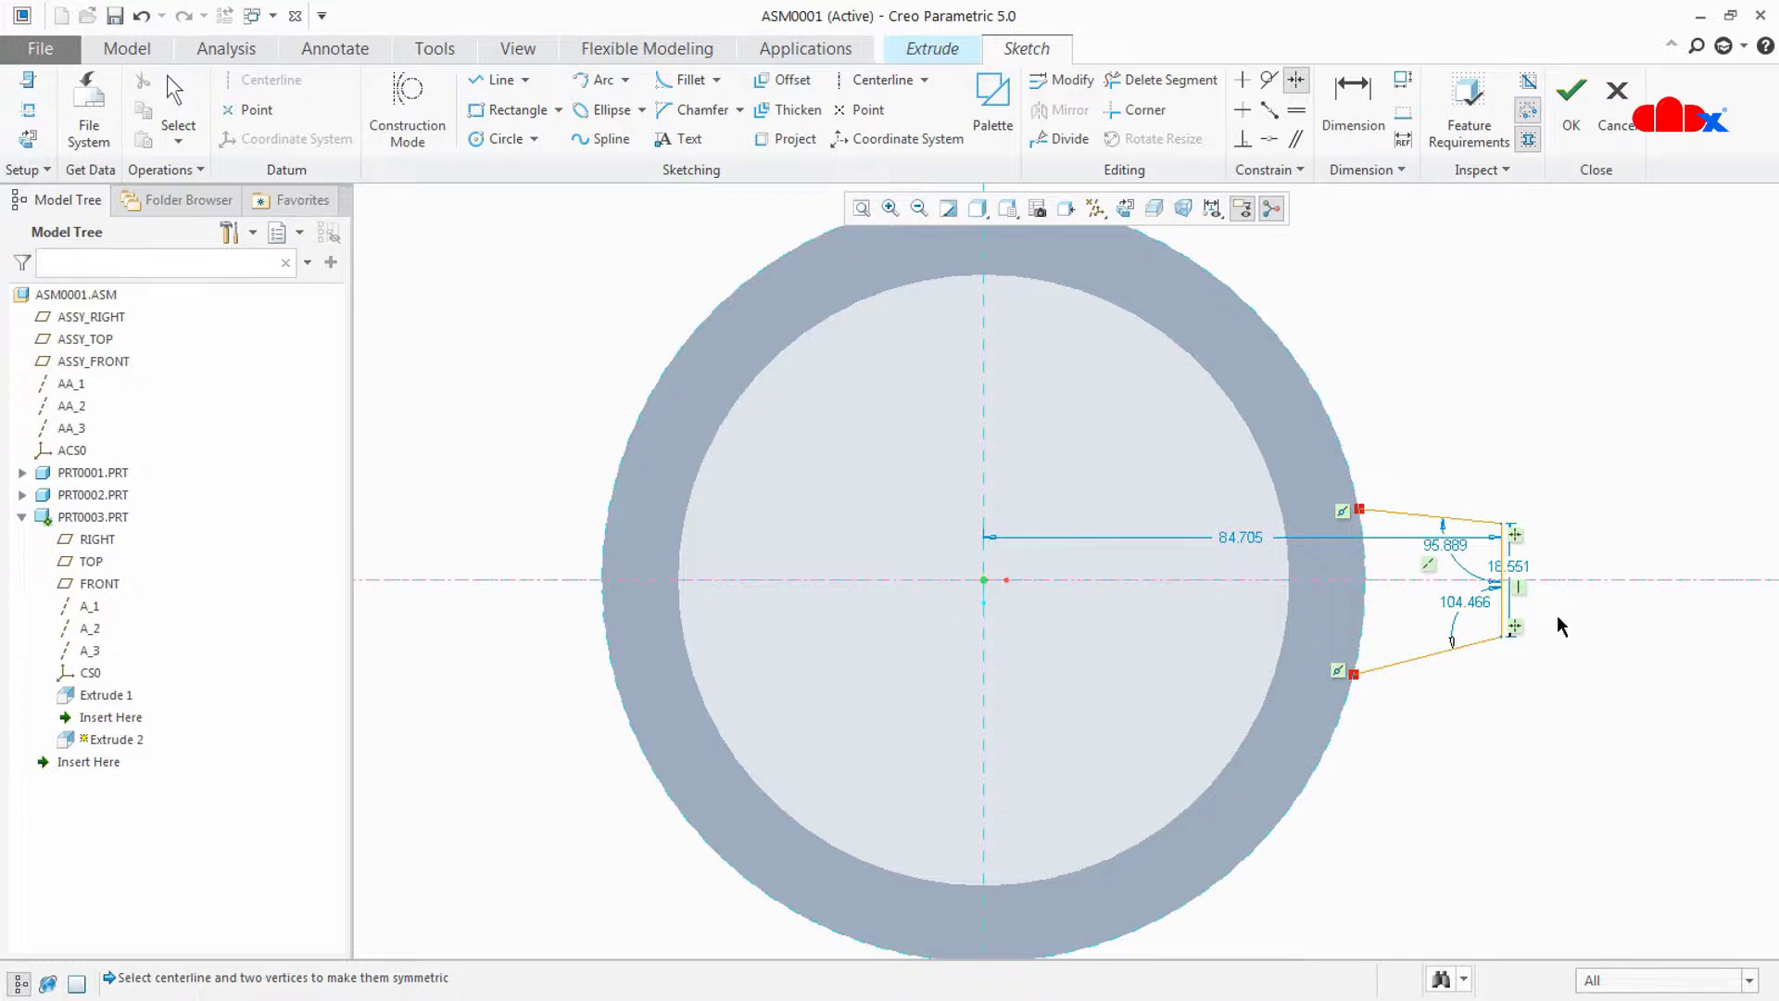
left_click(1359, 509)
left_click(1354, 676)
left_click(1379, 582)
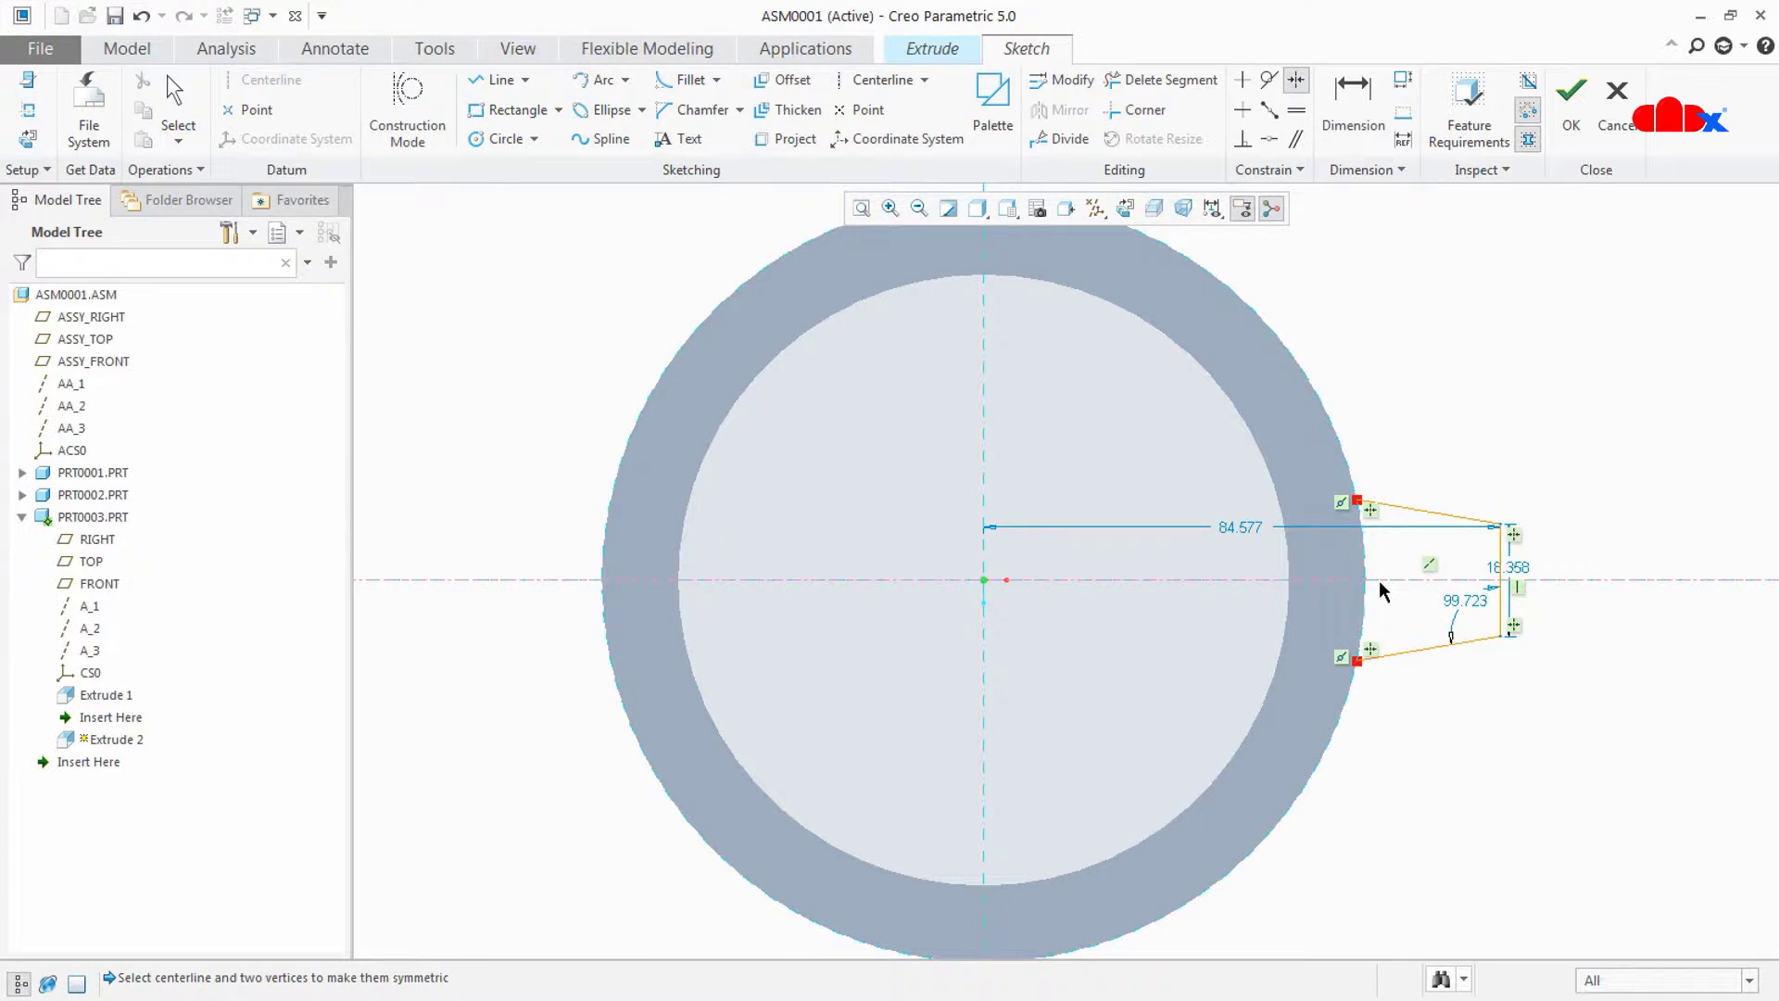
- Close the wedge with a 3-point arc along the ring's outer edge
left_click(626, 81)
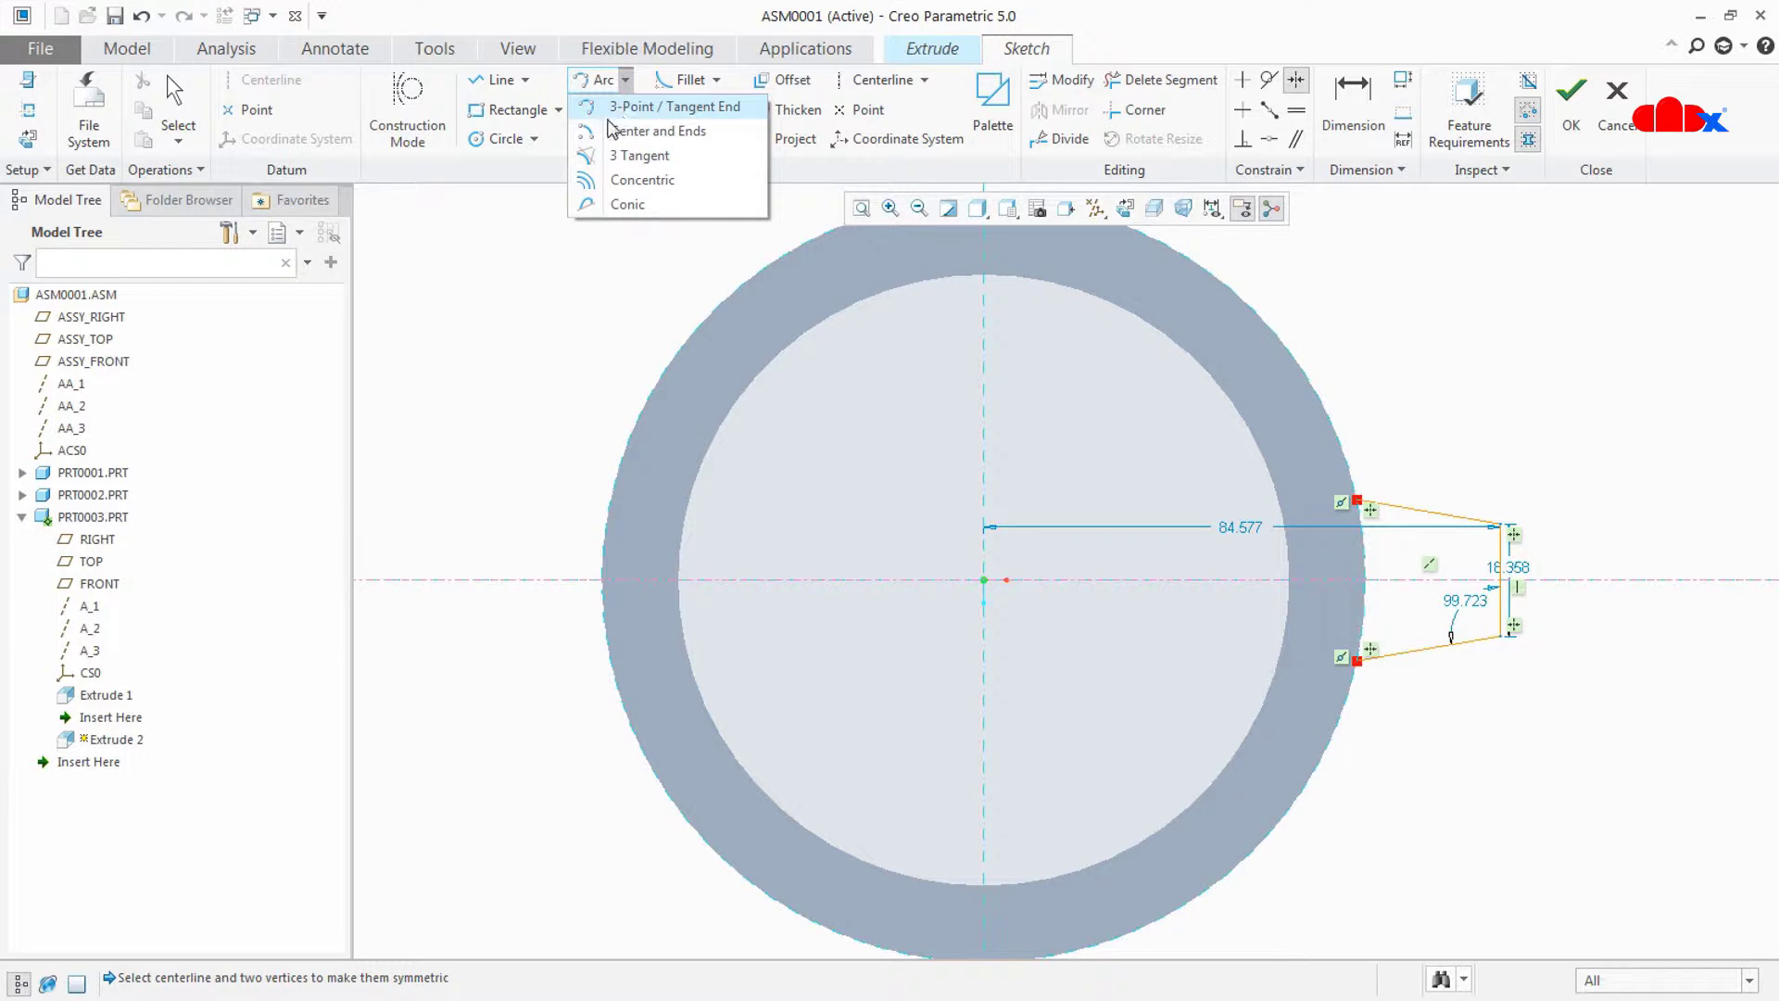
left_click(615, 114)
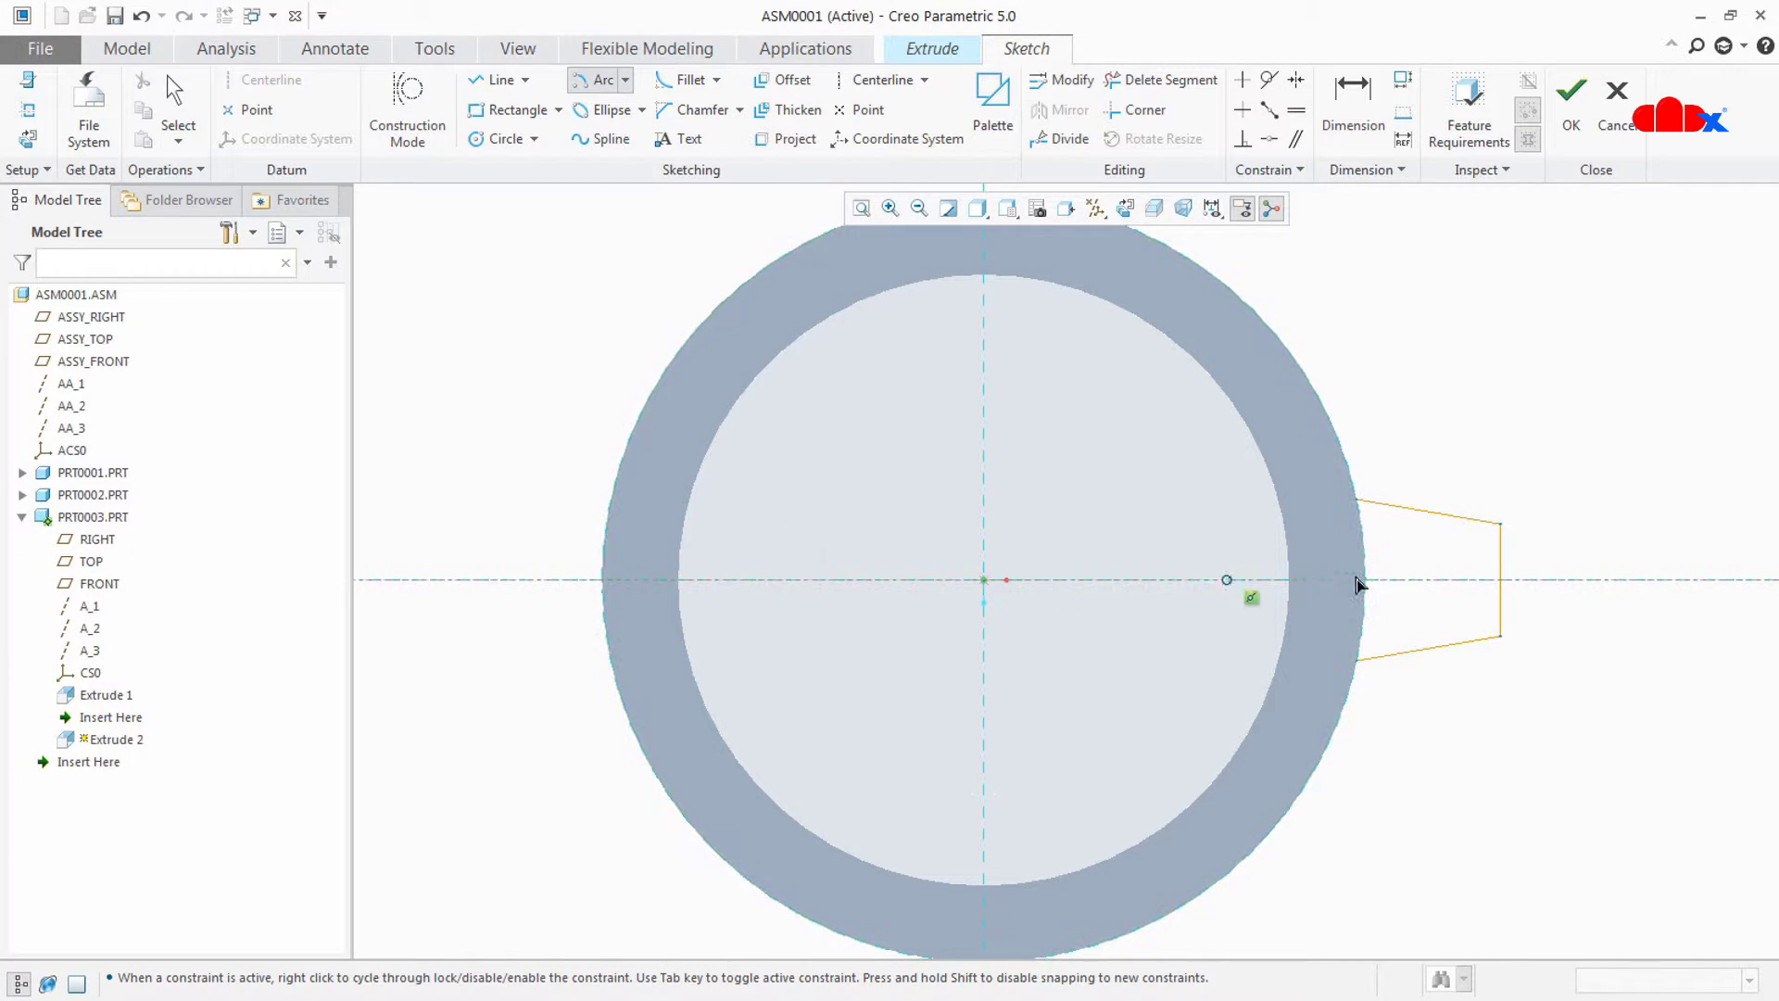
left_click(1357, 501)
left_click(1355, 660)
left_click(1381, 683)
middle_click(1402, 714)
left_click(1640, 488)
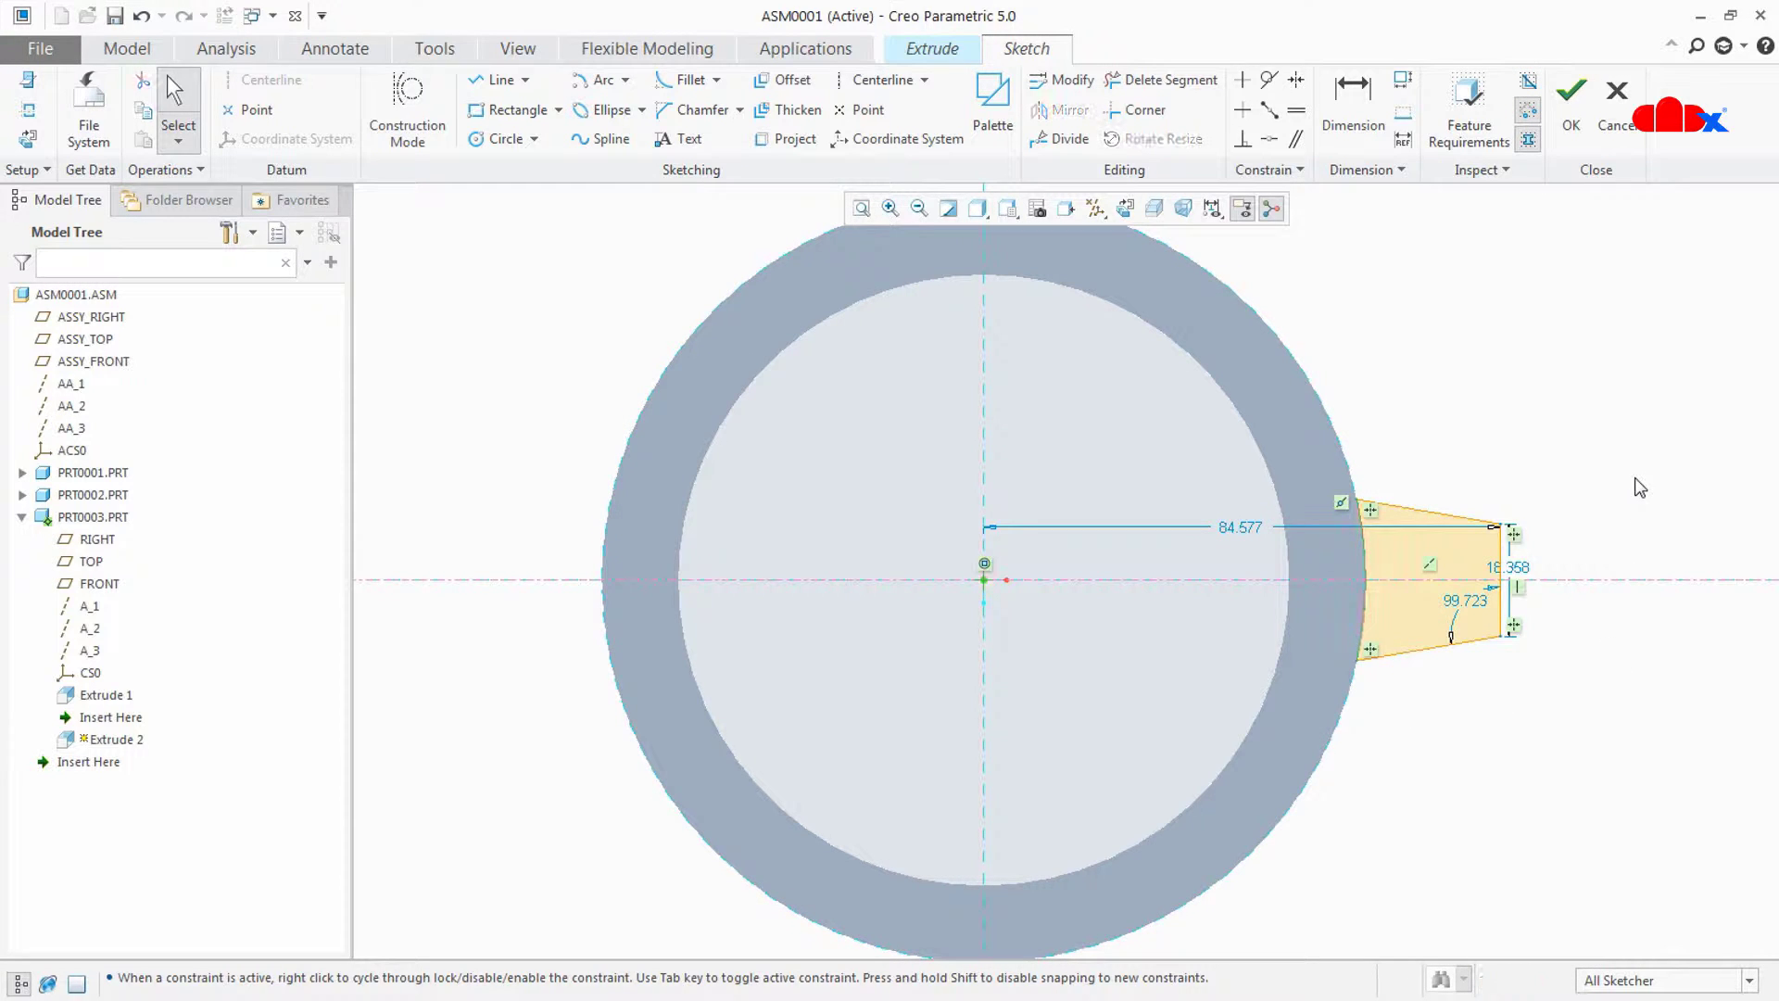
- Dimension the wedge sketch: outer side 10, inner width 15 and horizontal length 15
double_click(1525, 566)
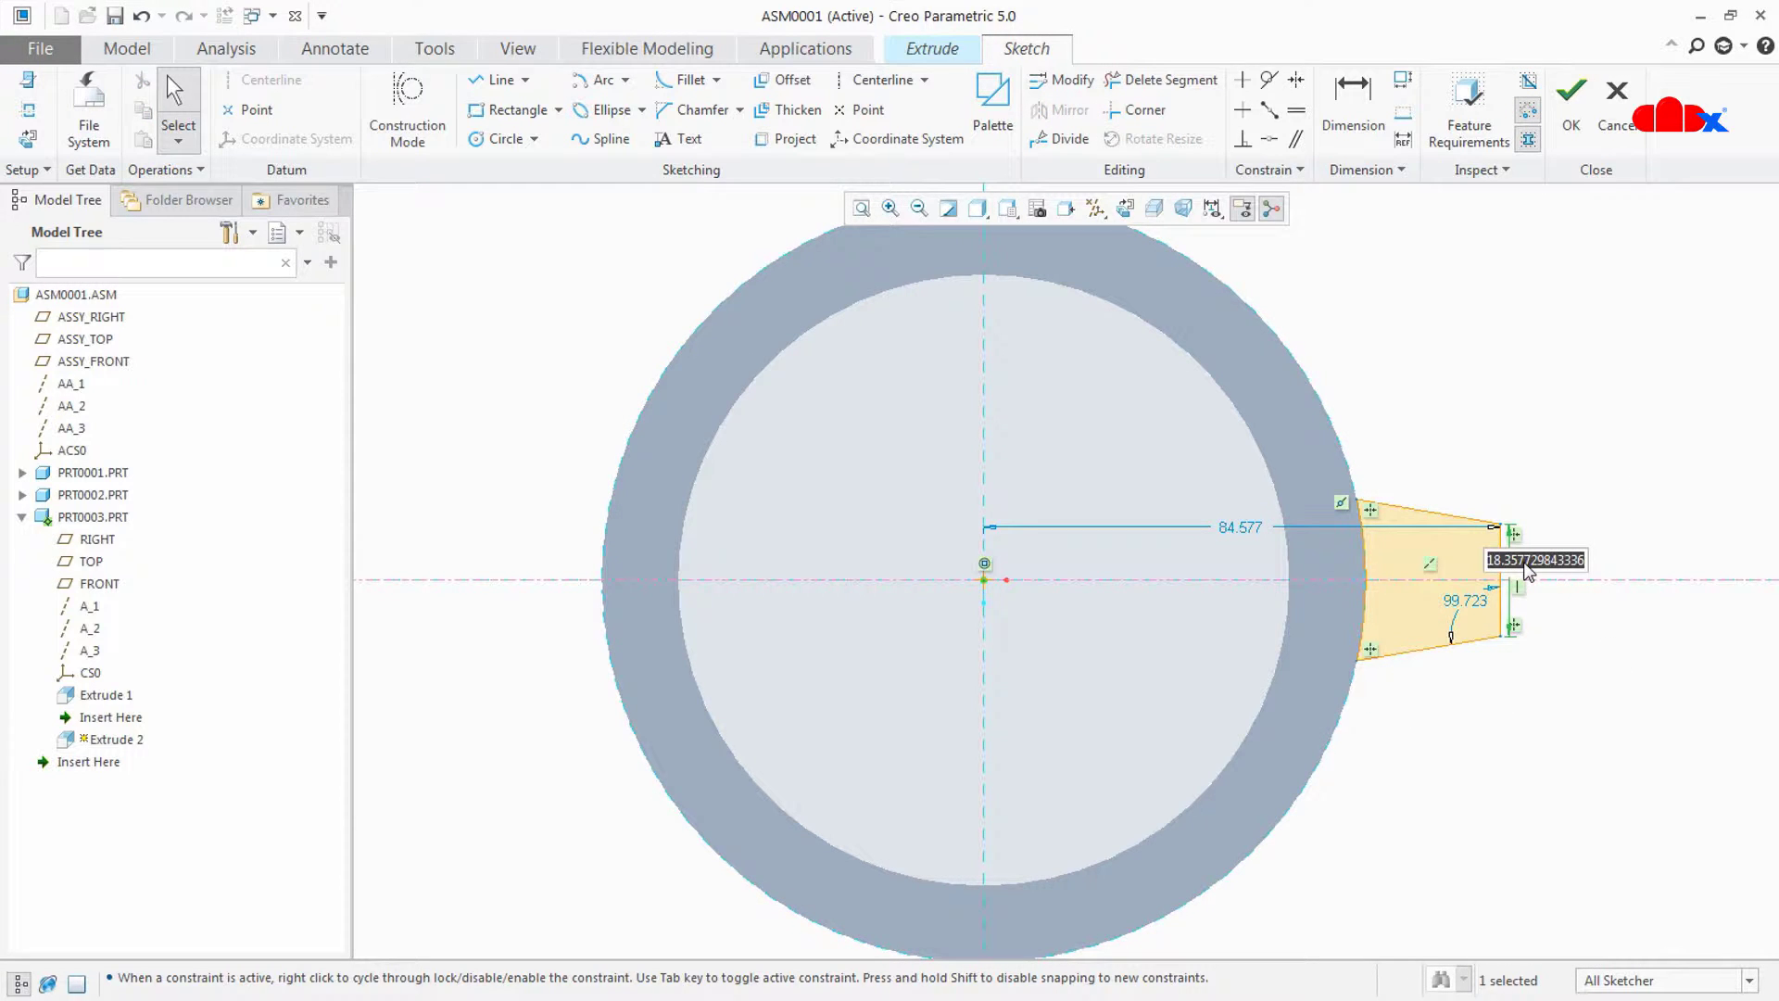
type("10")
key("Return")
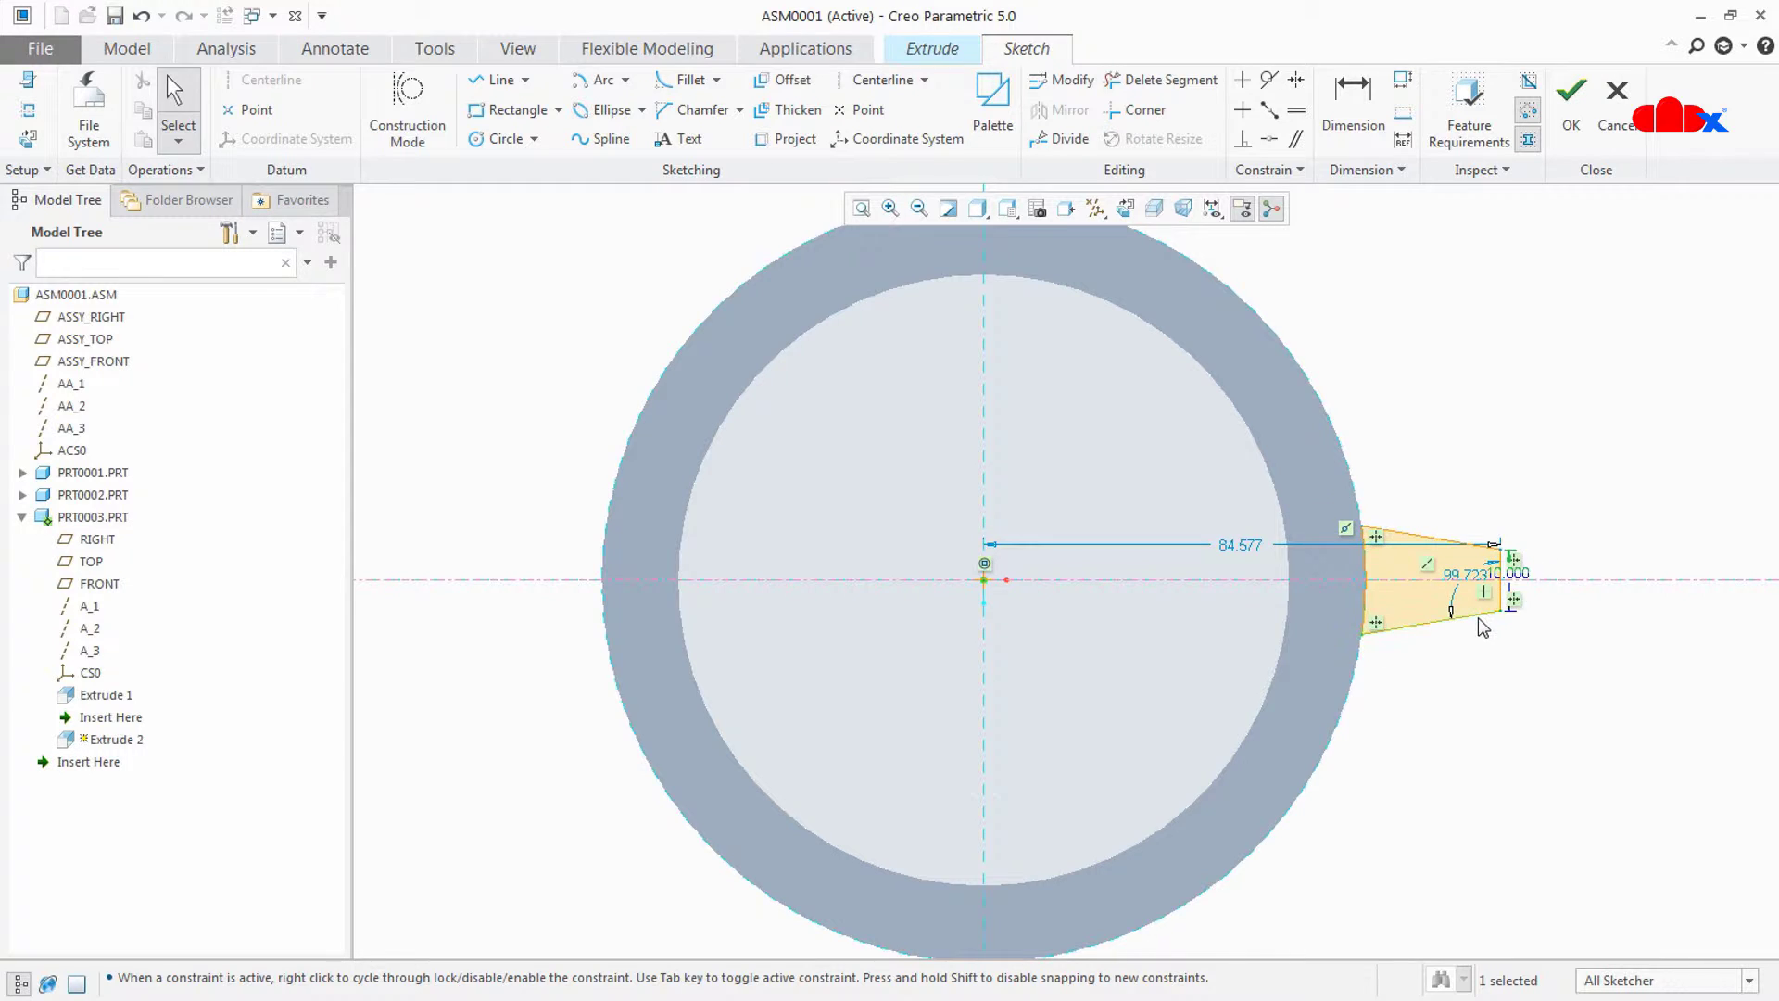
scroll(1469, 615, "up", 2)
left_click(1354, 125)
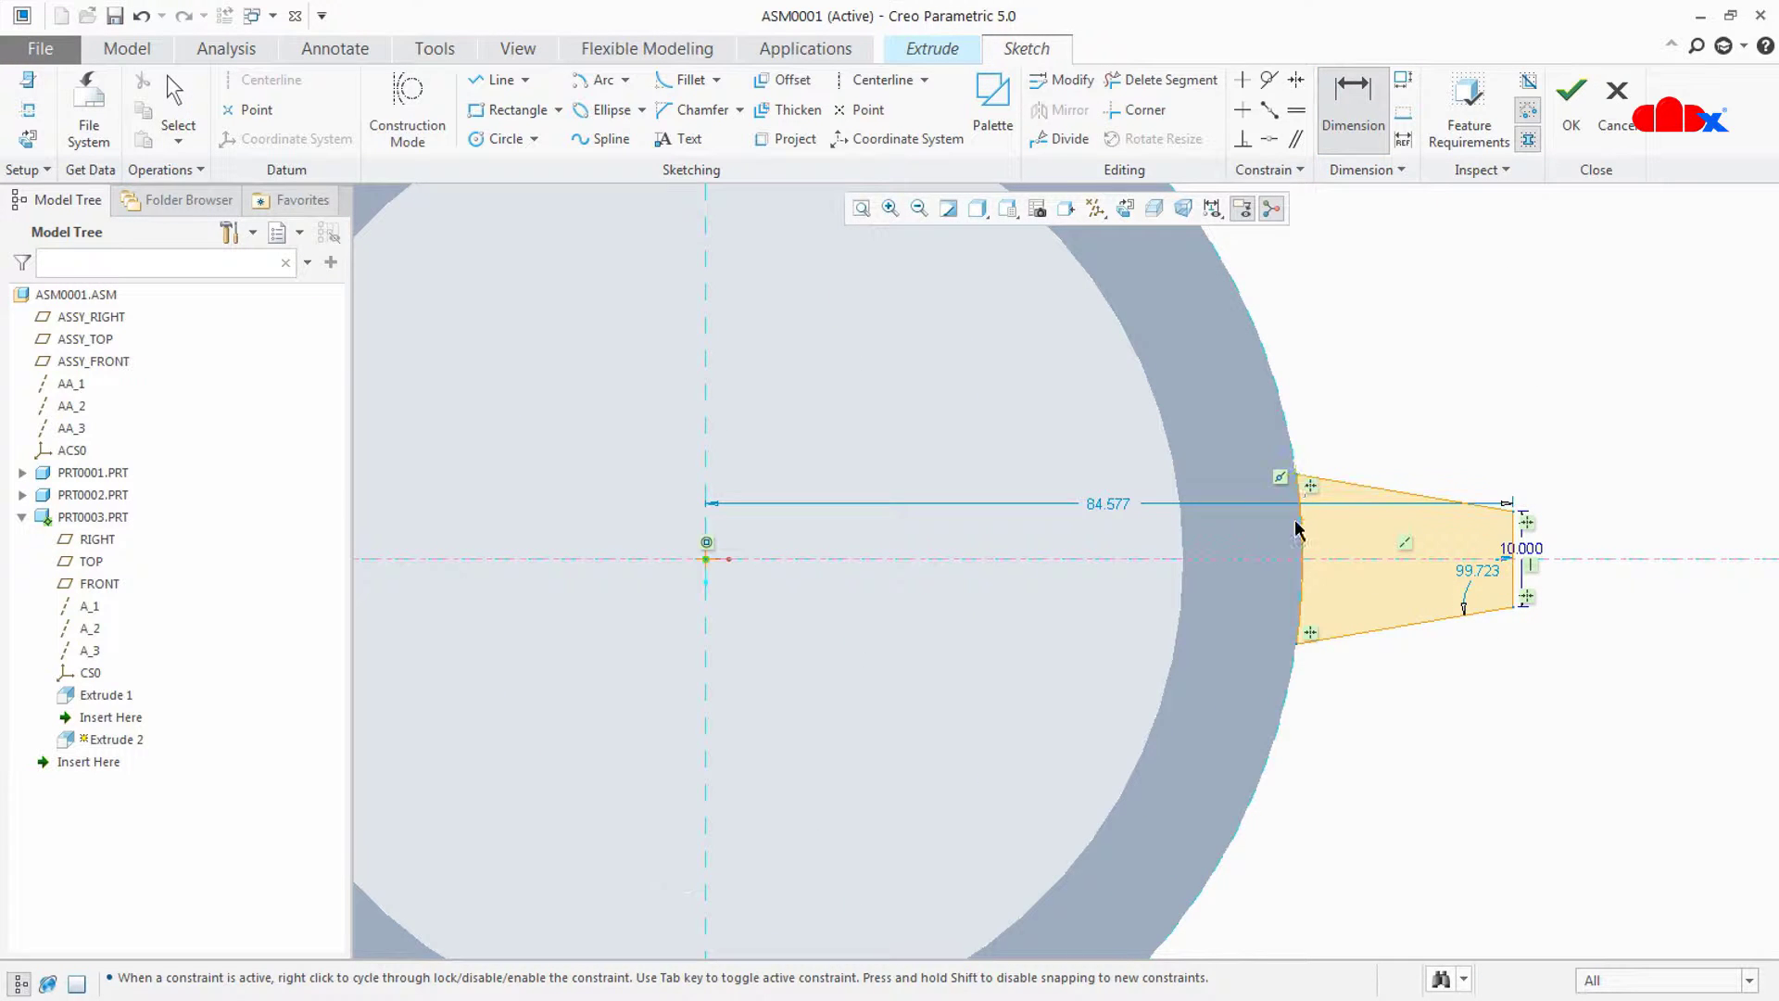
middle_click(1158, 635)
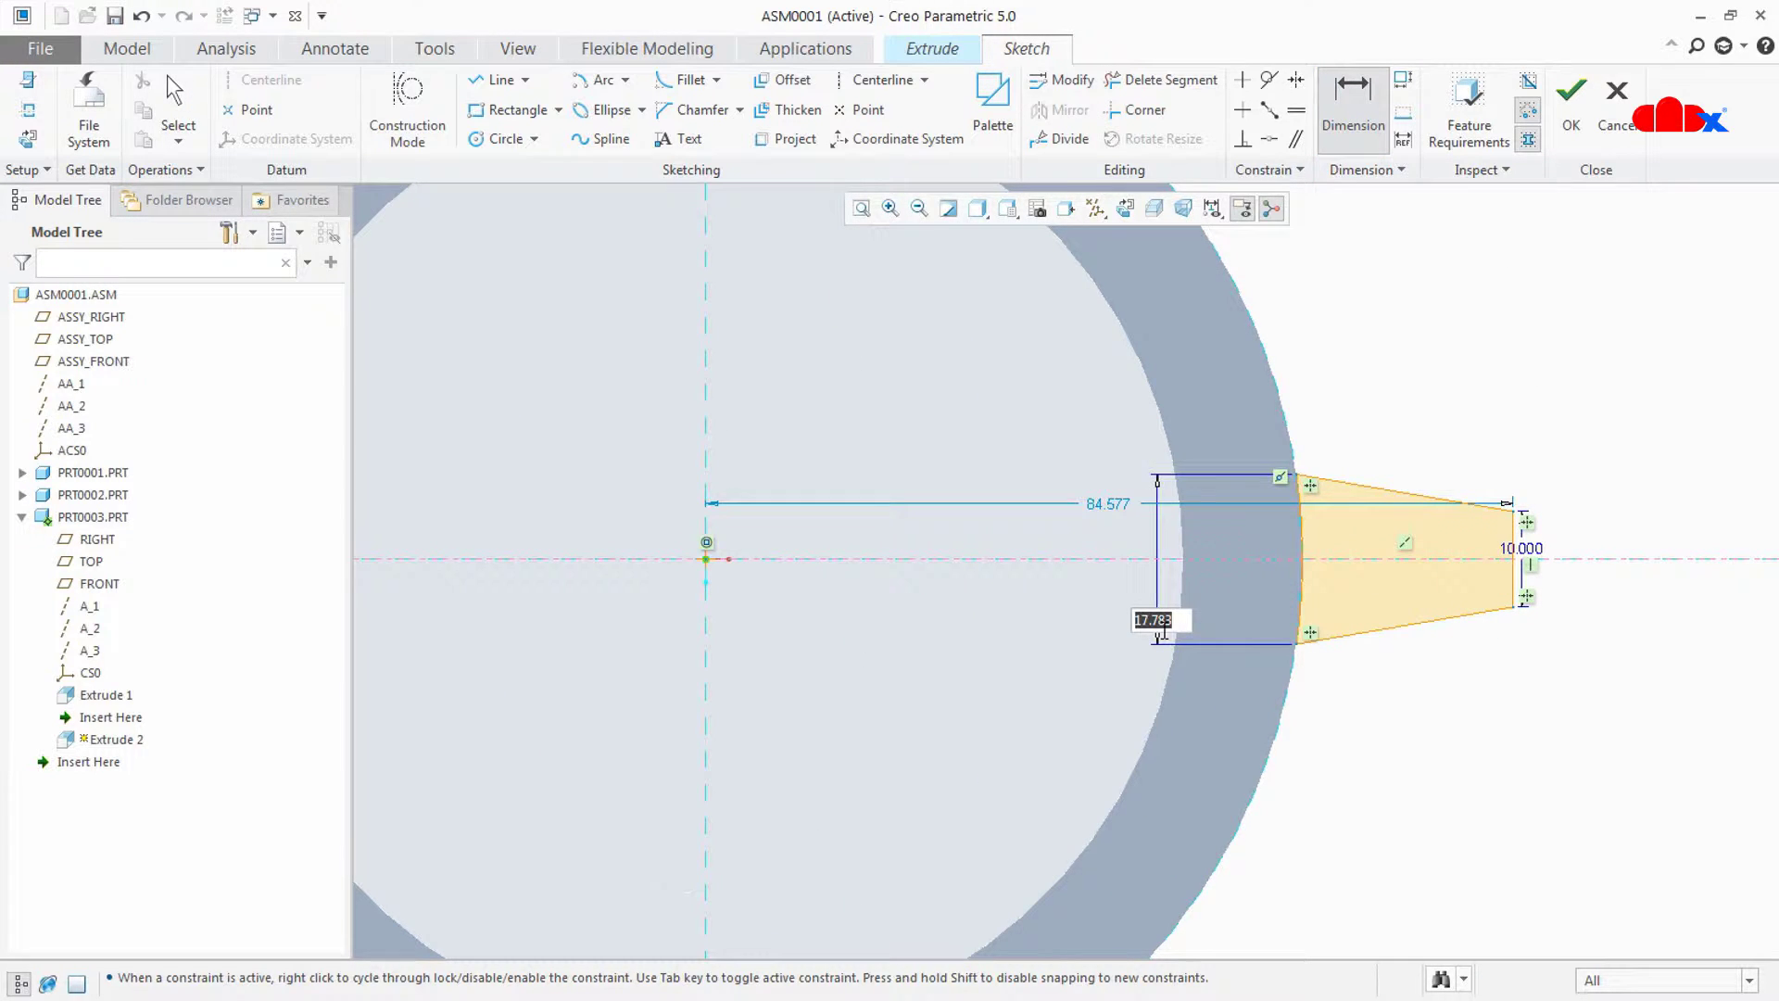
type("15")
key("Return")
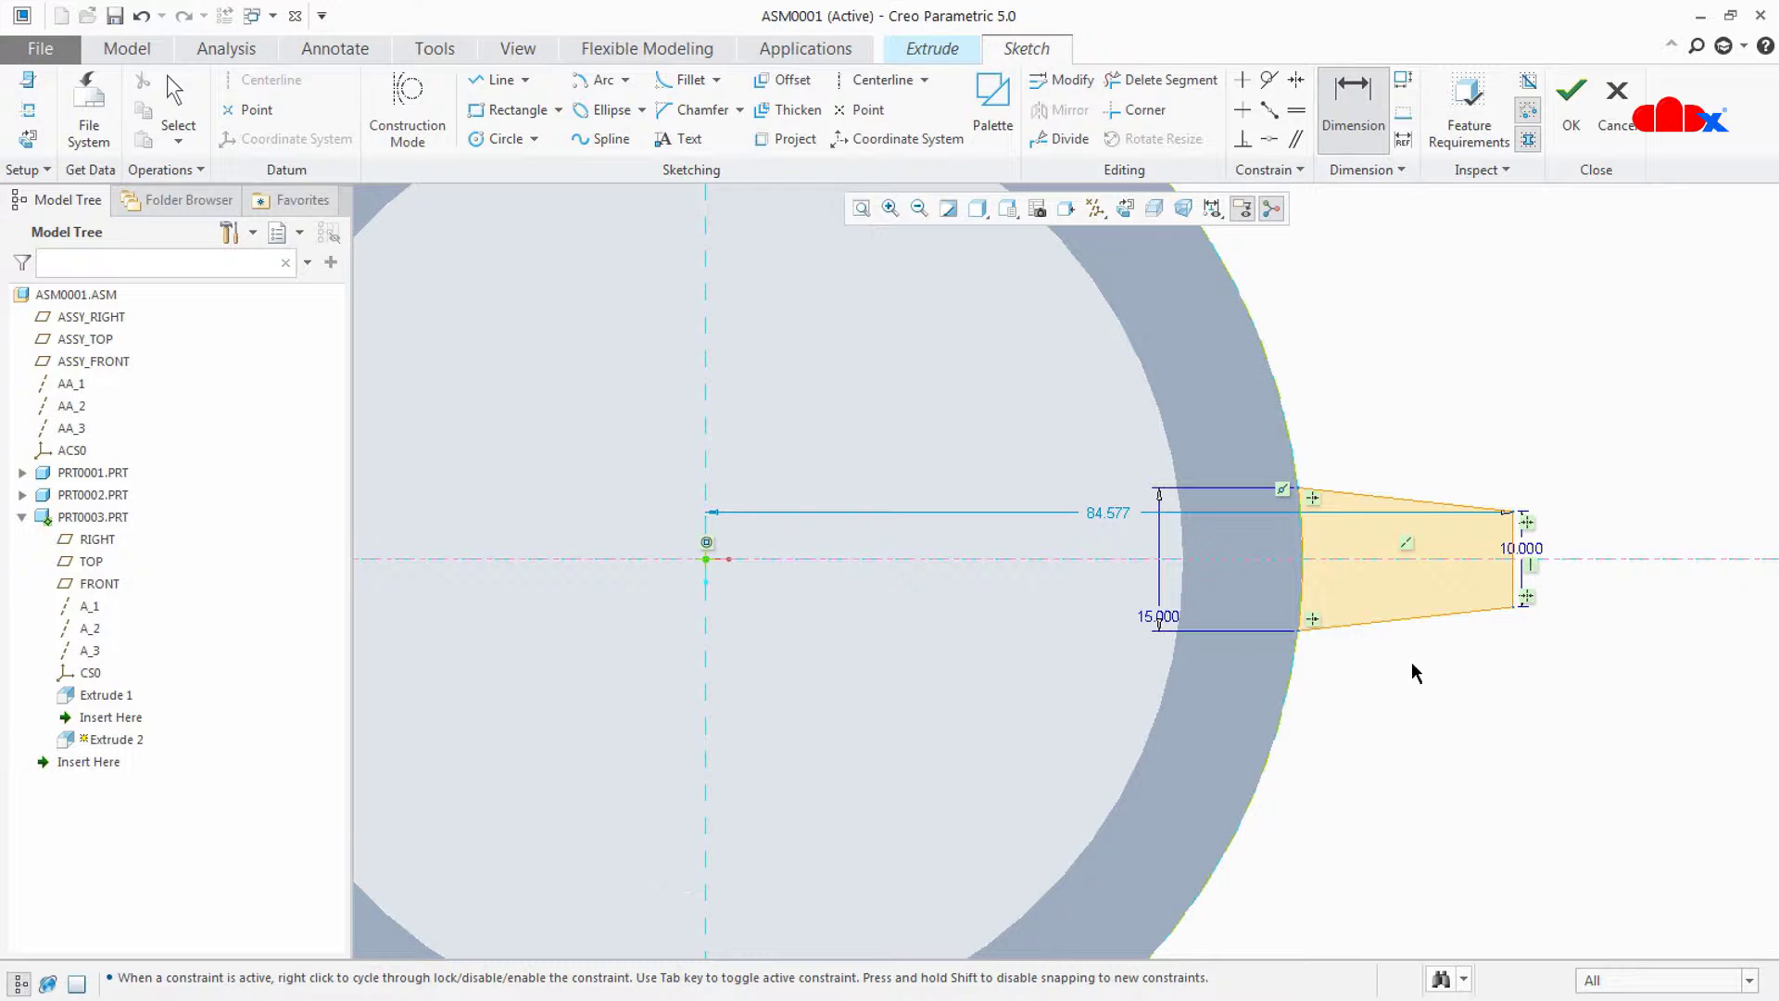
left_click(1298, 630)
left_click(1513, 606)
middle_click(1432, 712)
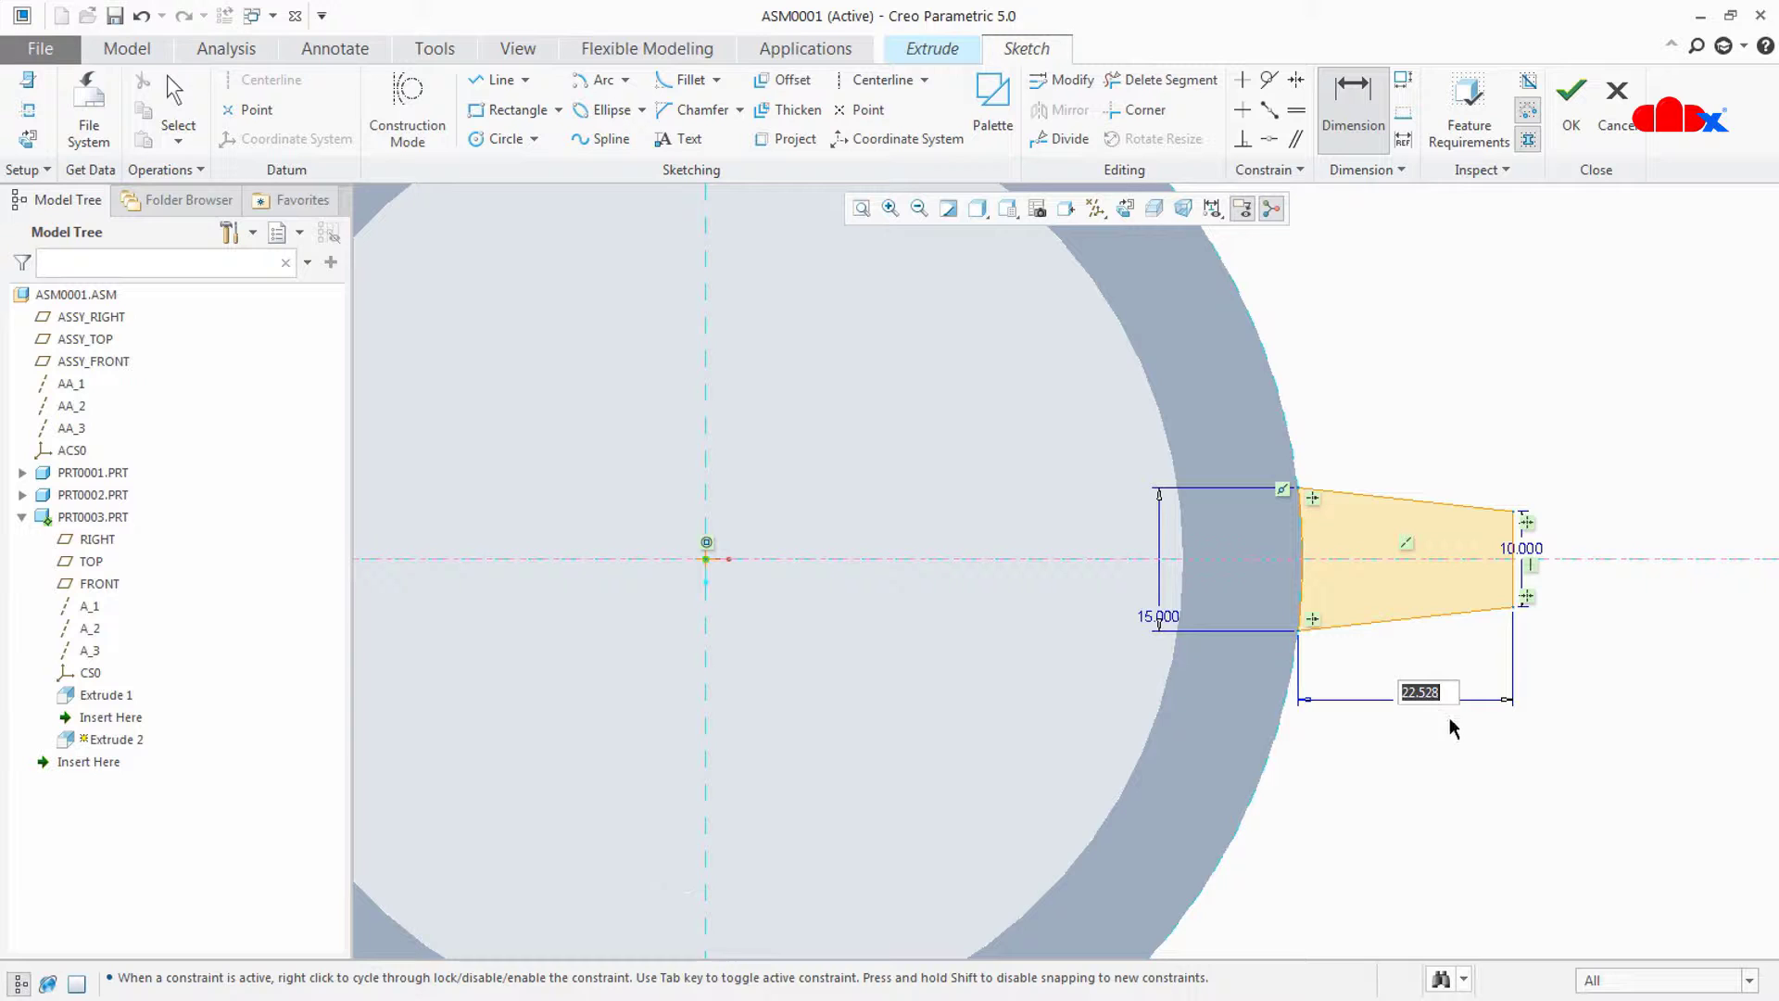
type("15")
key("Return")
scroll(1573, 679, "up", 3)
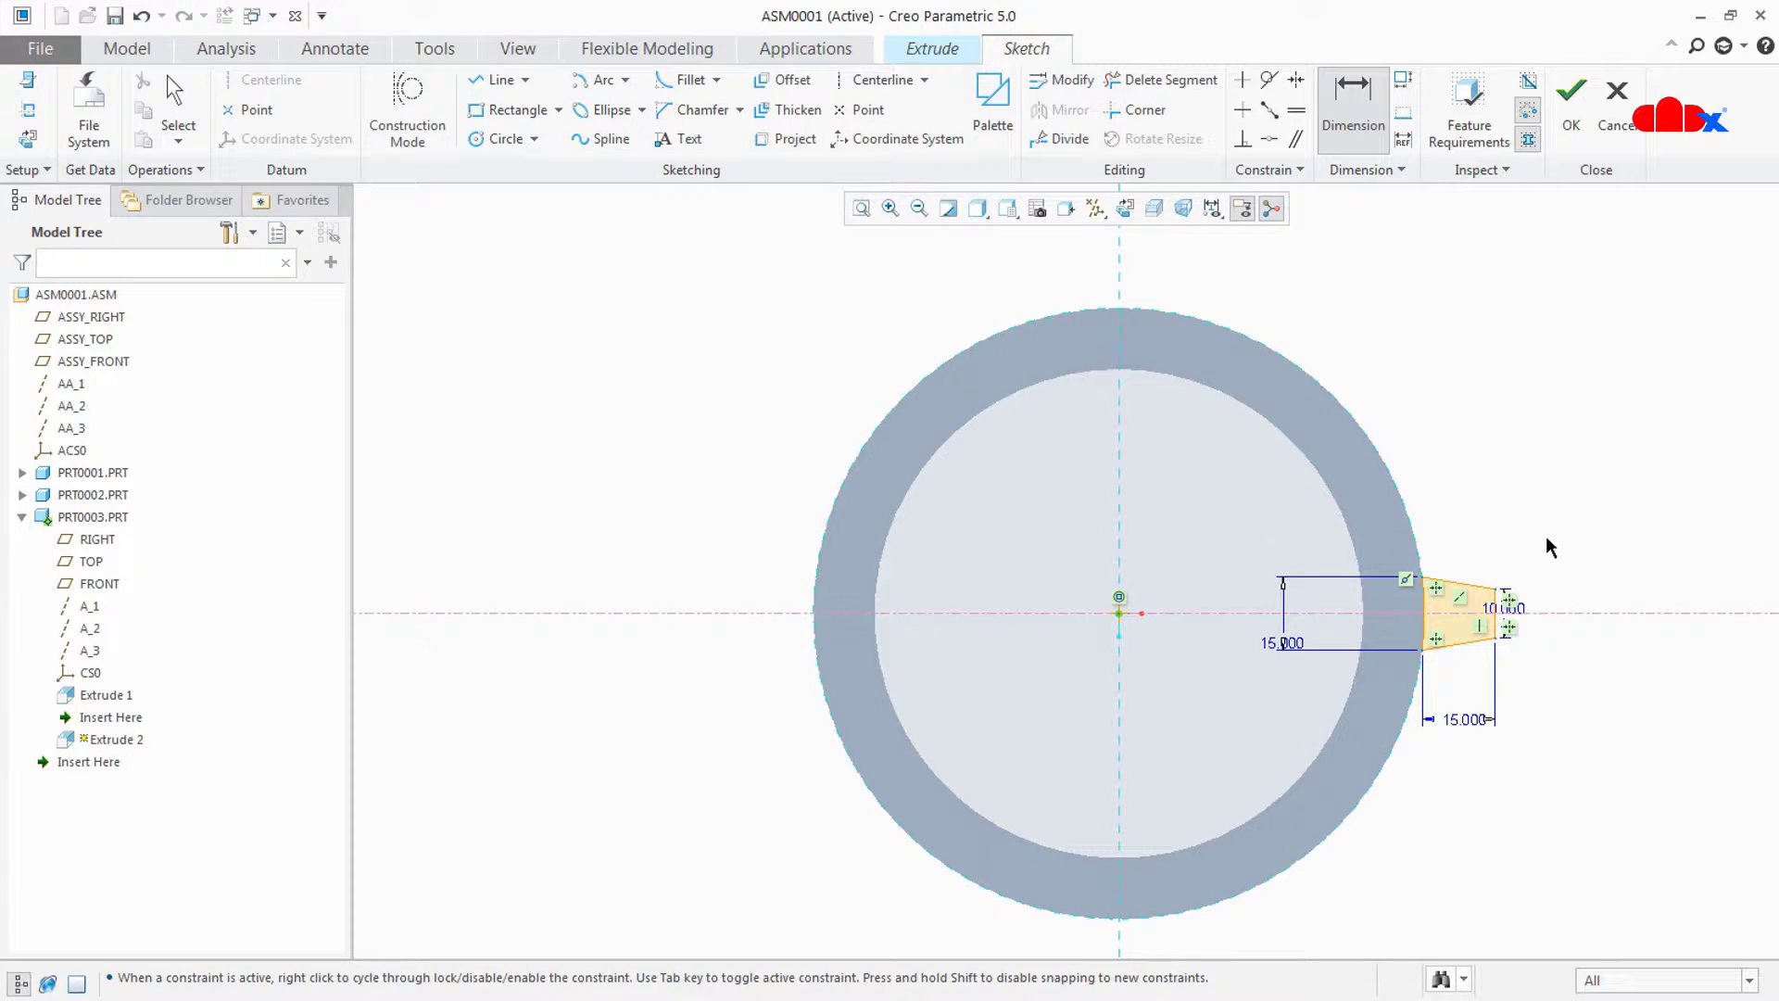
- Extrude the wedge downward, To Selected, ending at the ring surface
left_click(1571, 102)
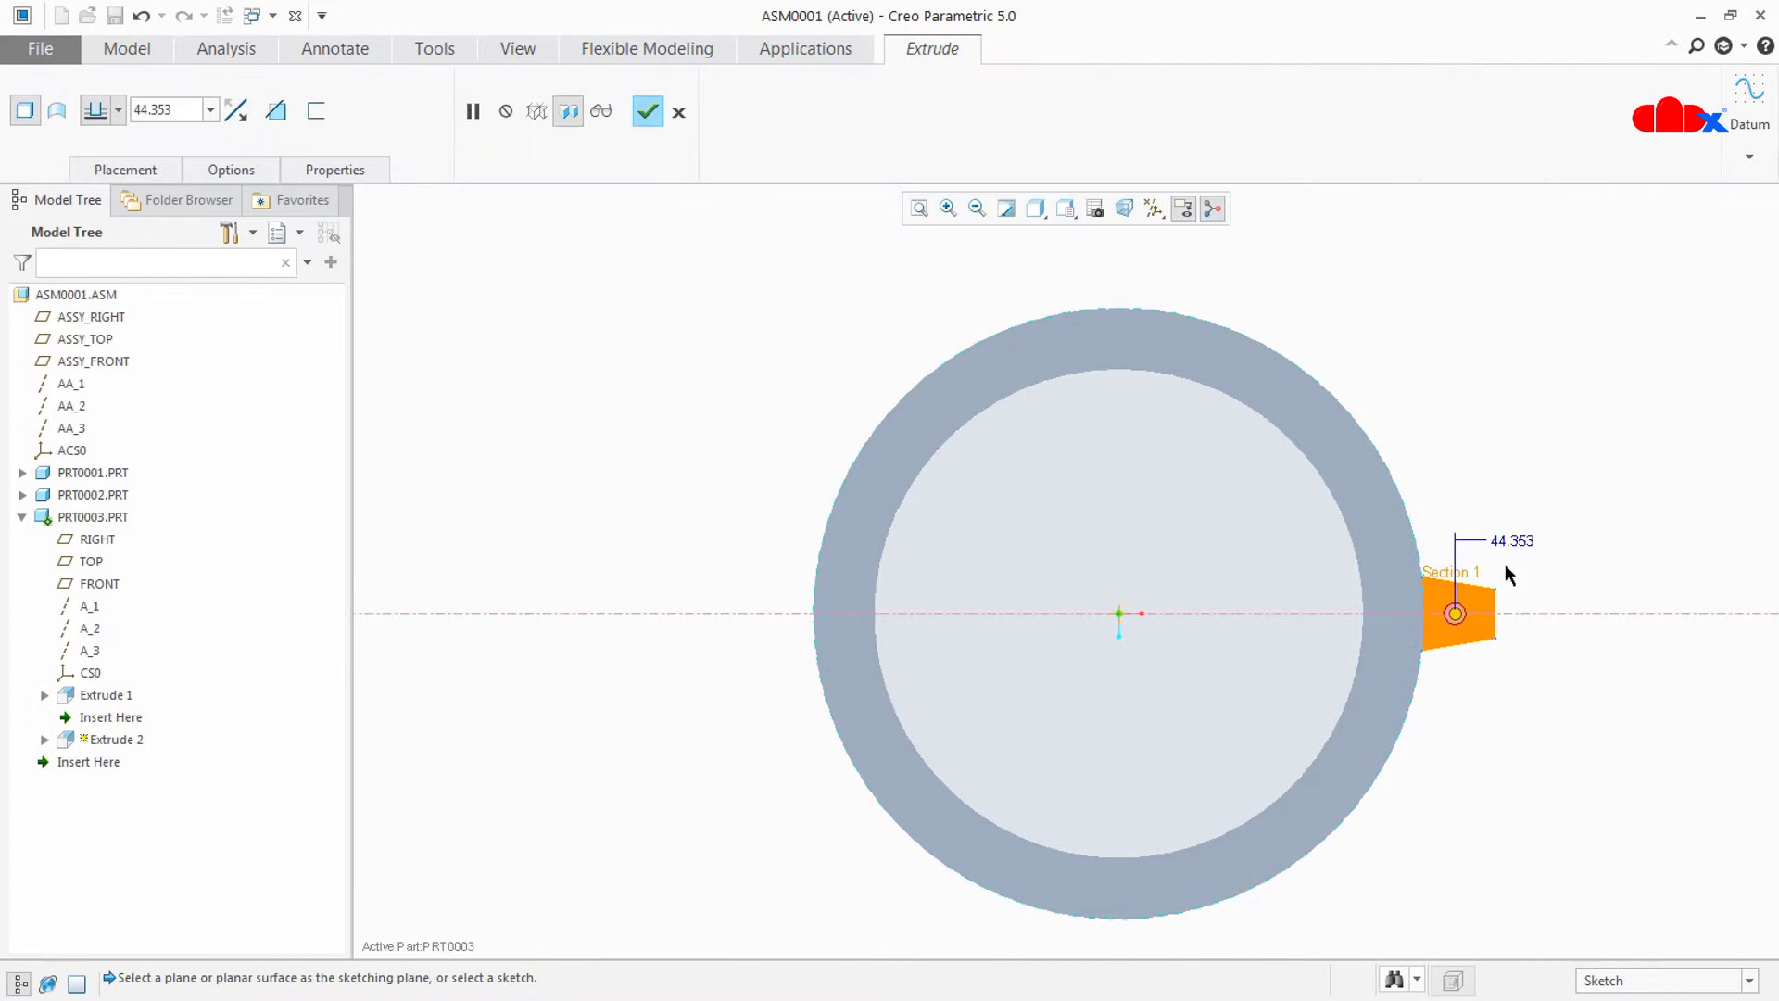
left_click(1464, 573)
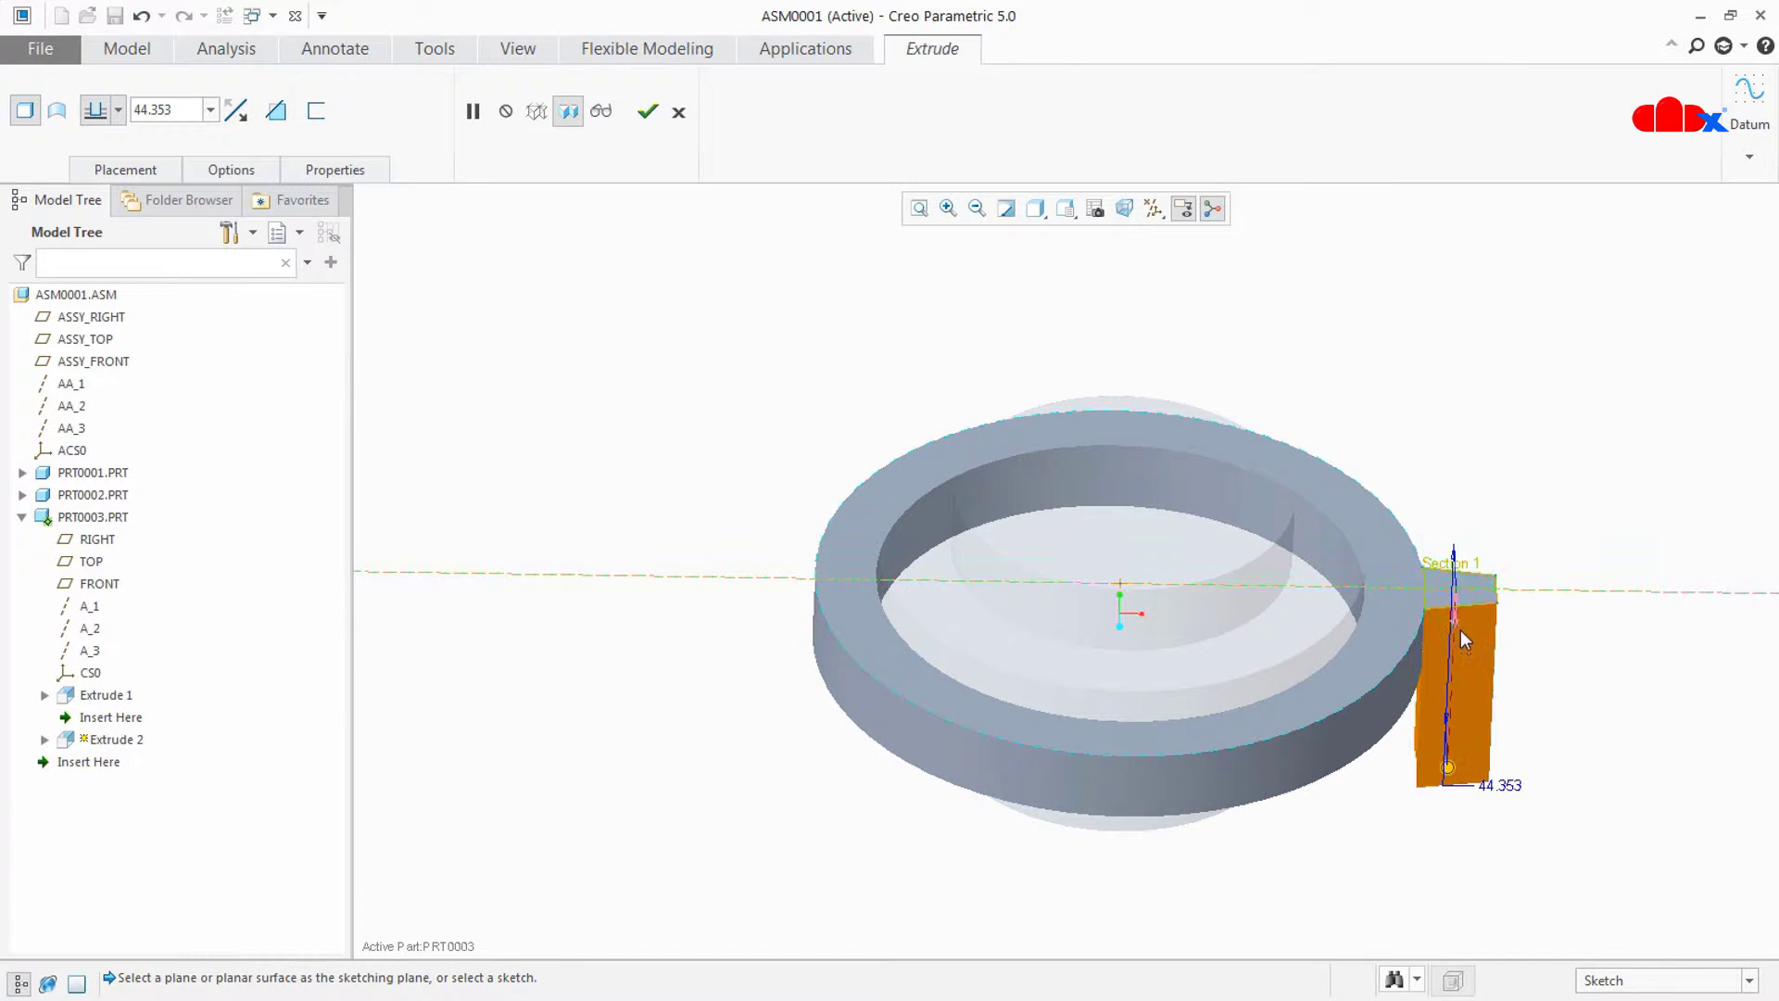
middle_click_drag(1458, 603, 1450, 582)
left_click(118, 109)
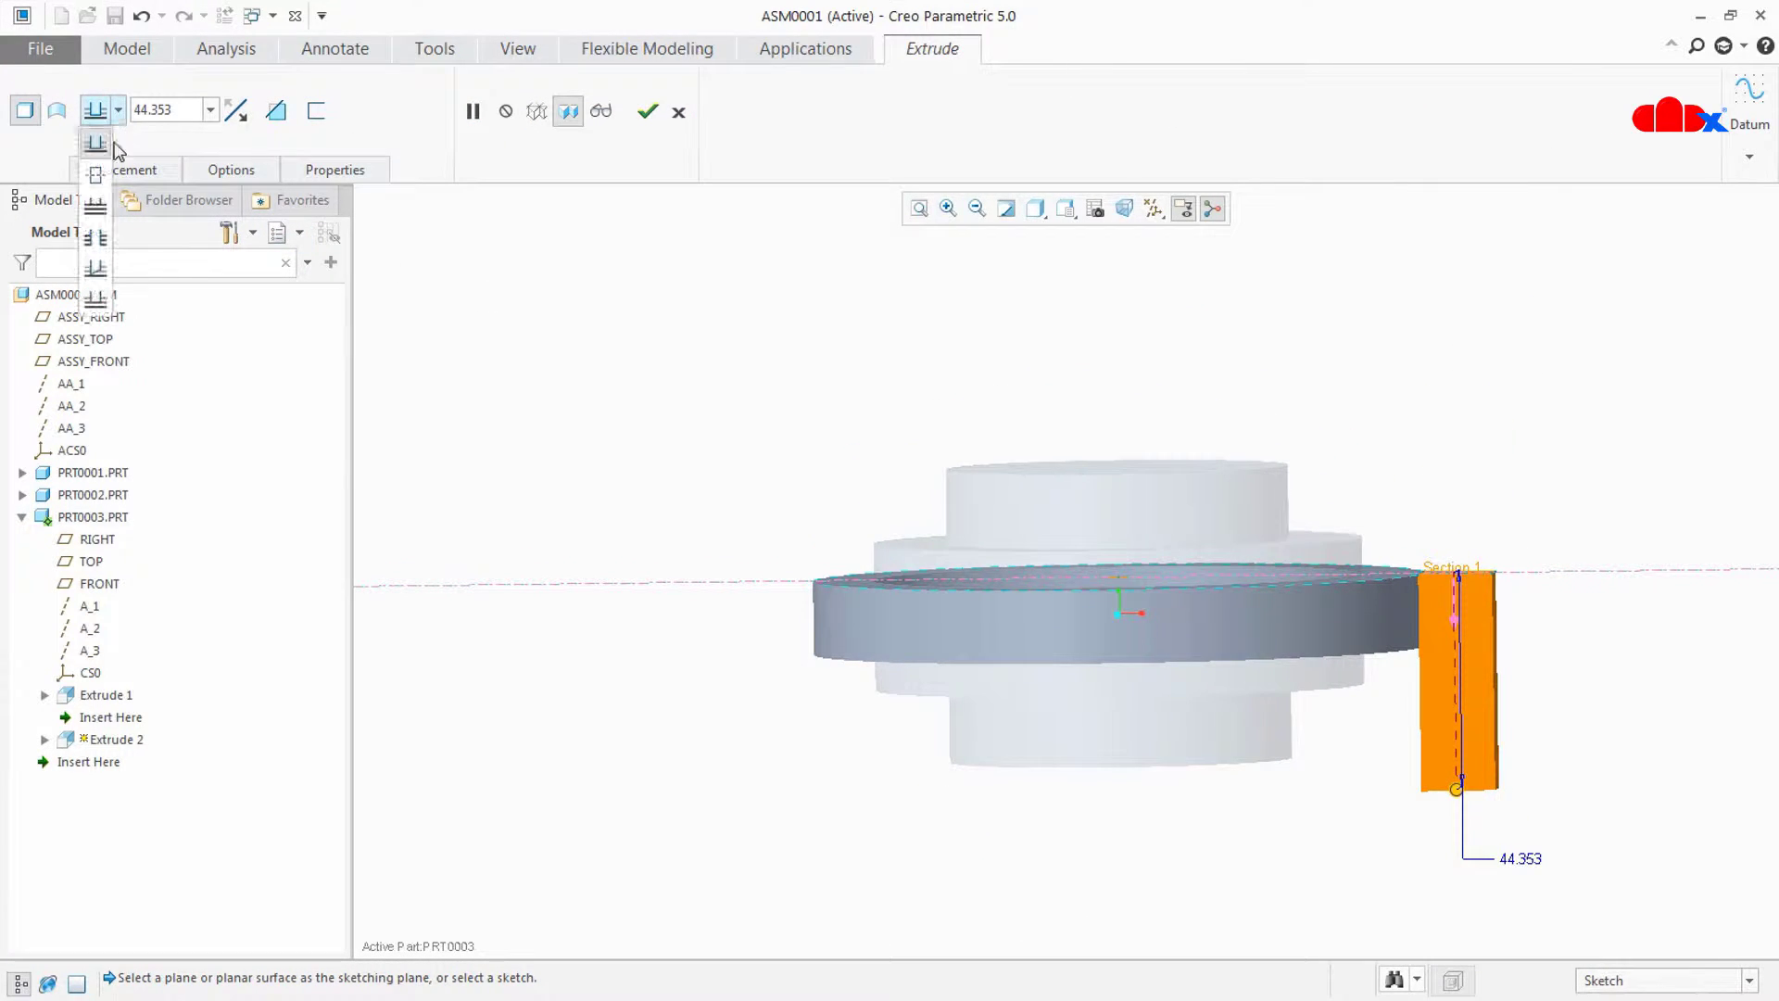
left_click(96, 295)
middle_click_drag(1411, 741, 1398, 707)
left_click(1397, 707)
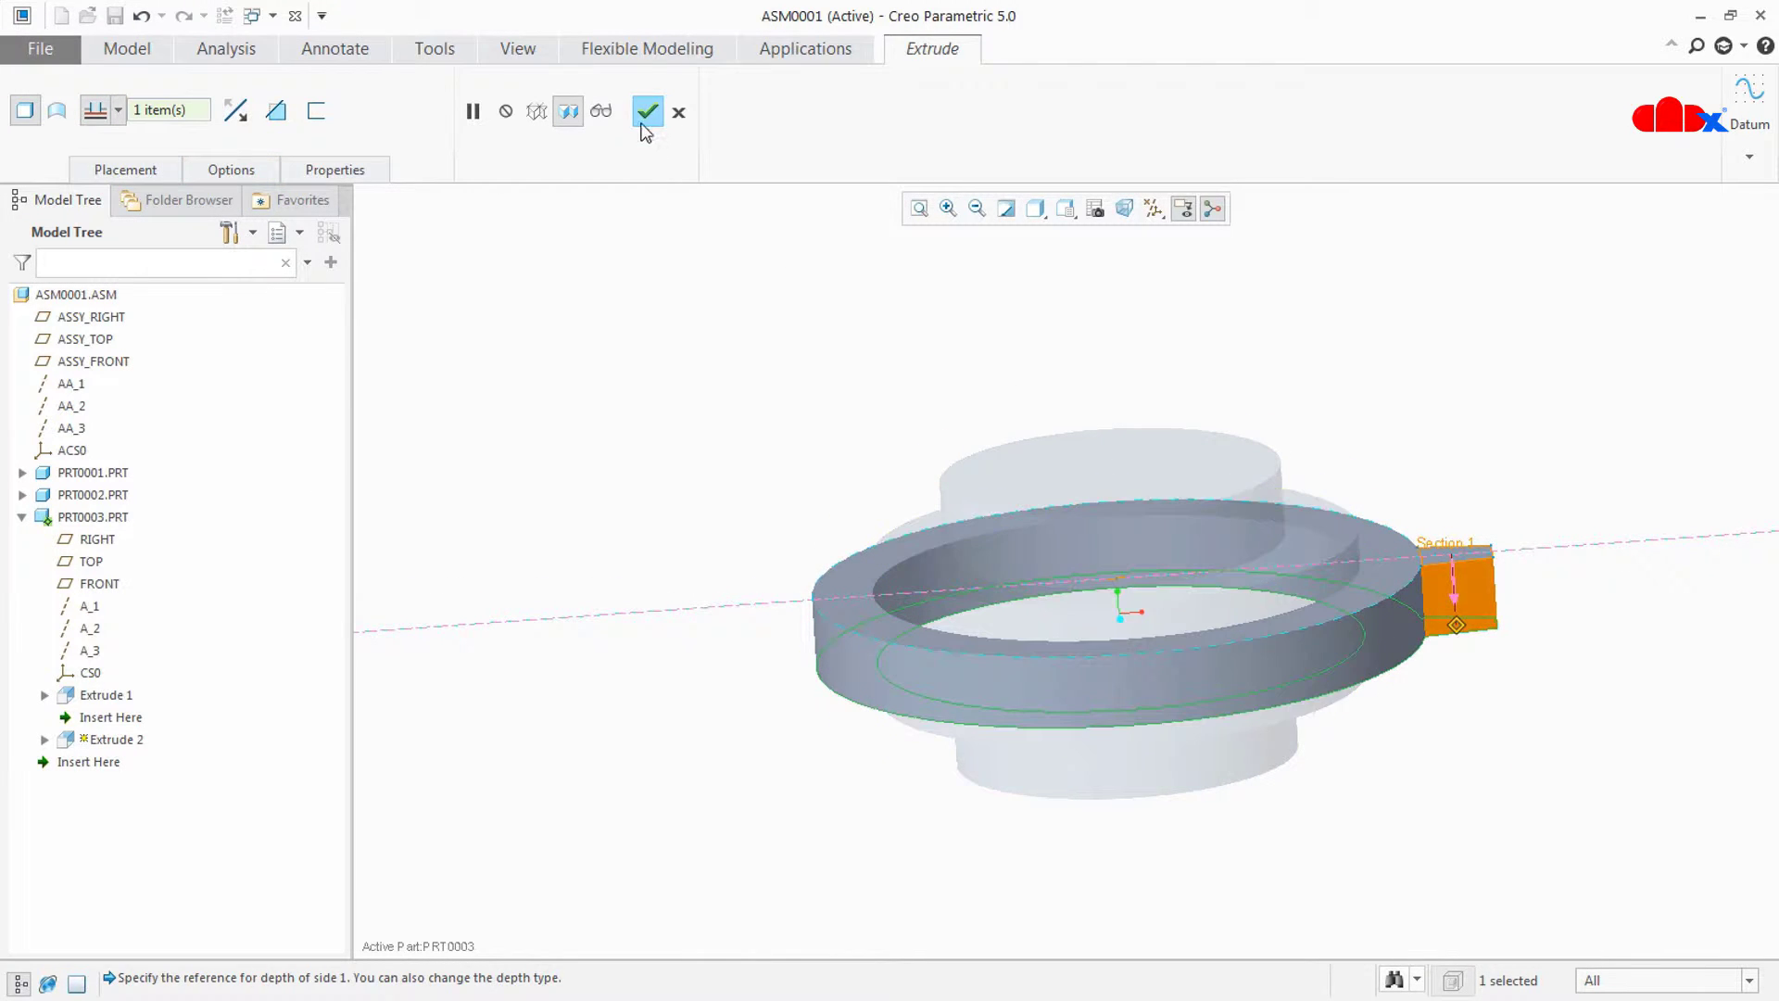
left_click(648, 111)
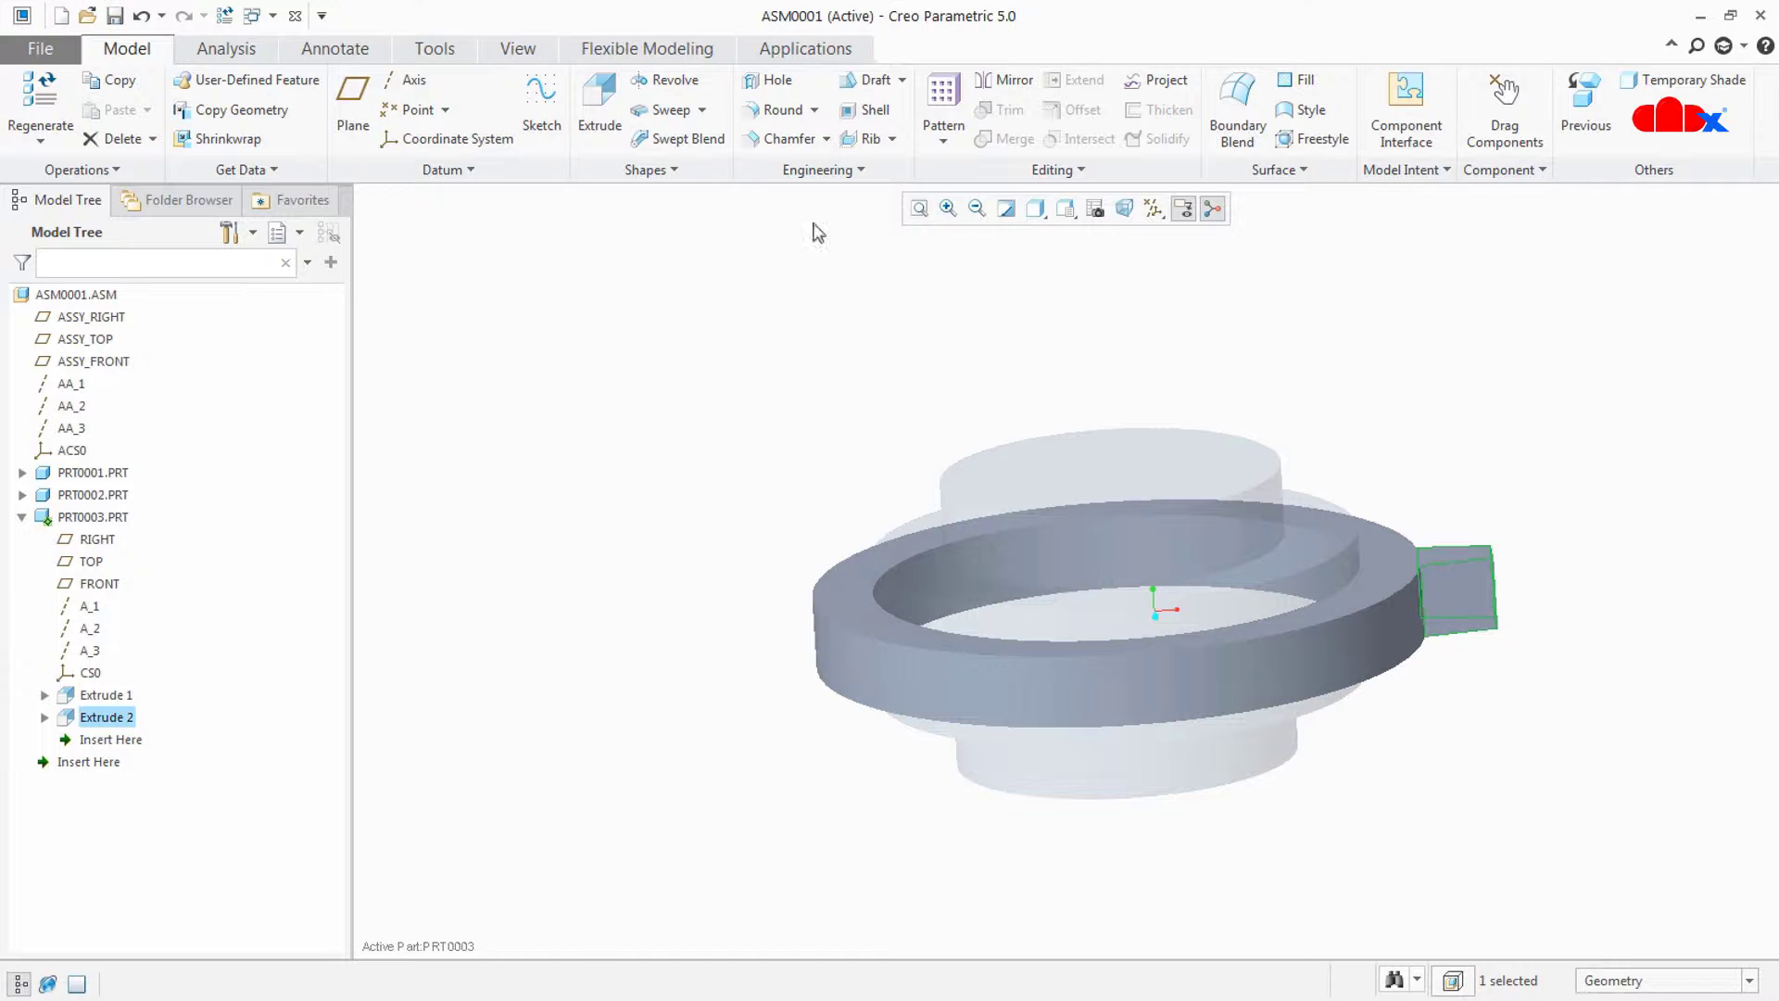
left_click(944, 93)
- Create an Axis pattern of the tooth around A_2 with 15 members over 360°
middle_click_drag(880, 320, 877, 432)
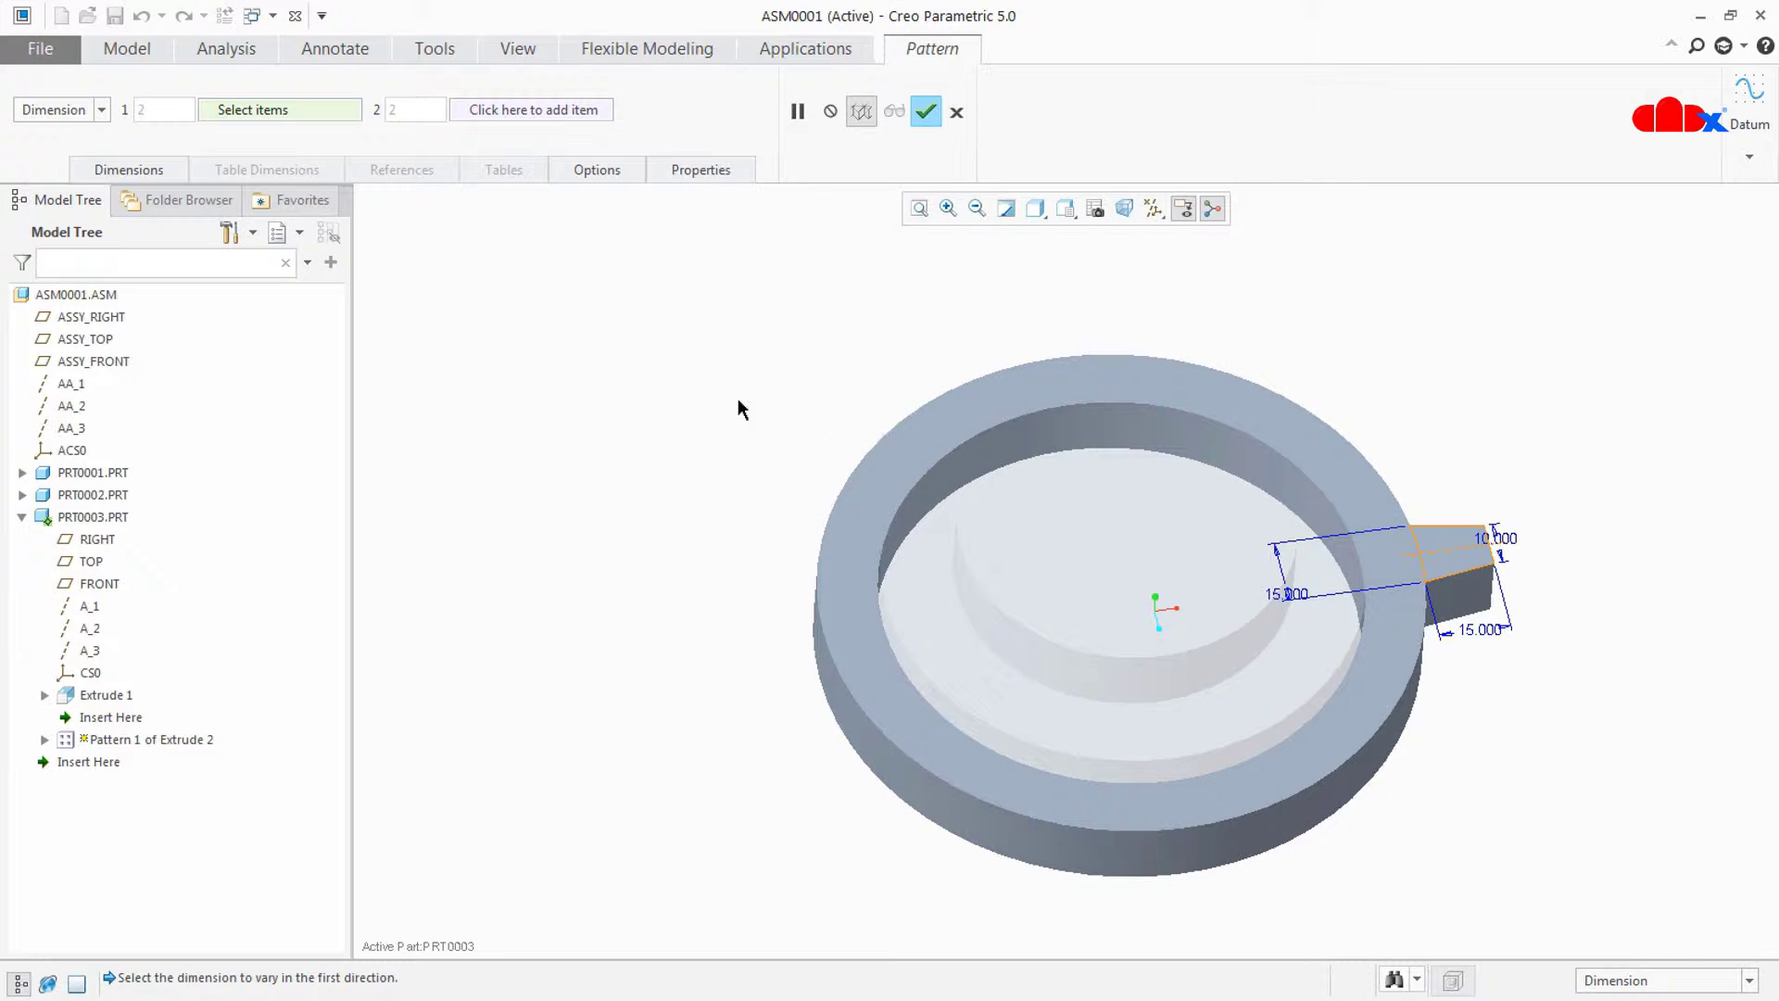
left_click(84, 110)
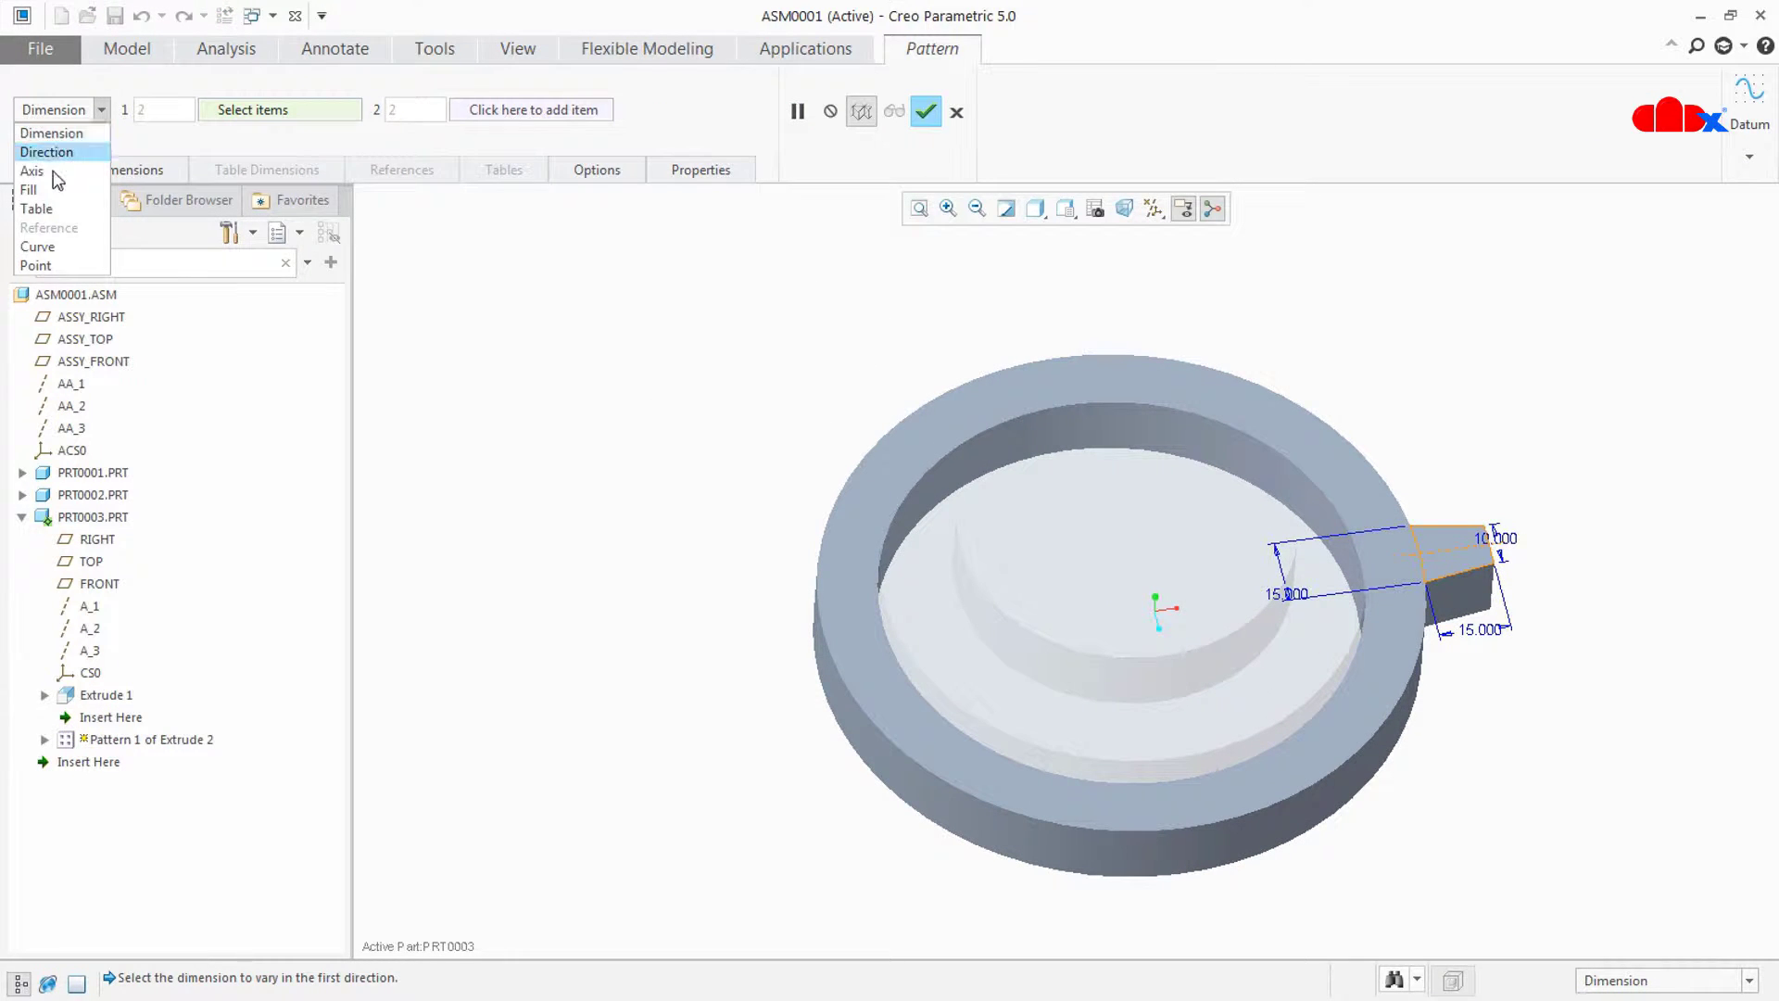
left_click(31, 171)
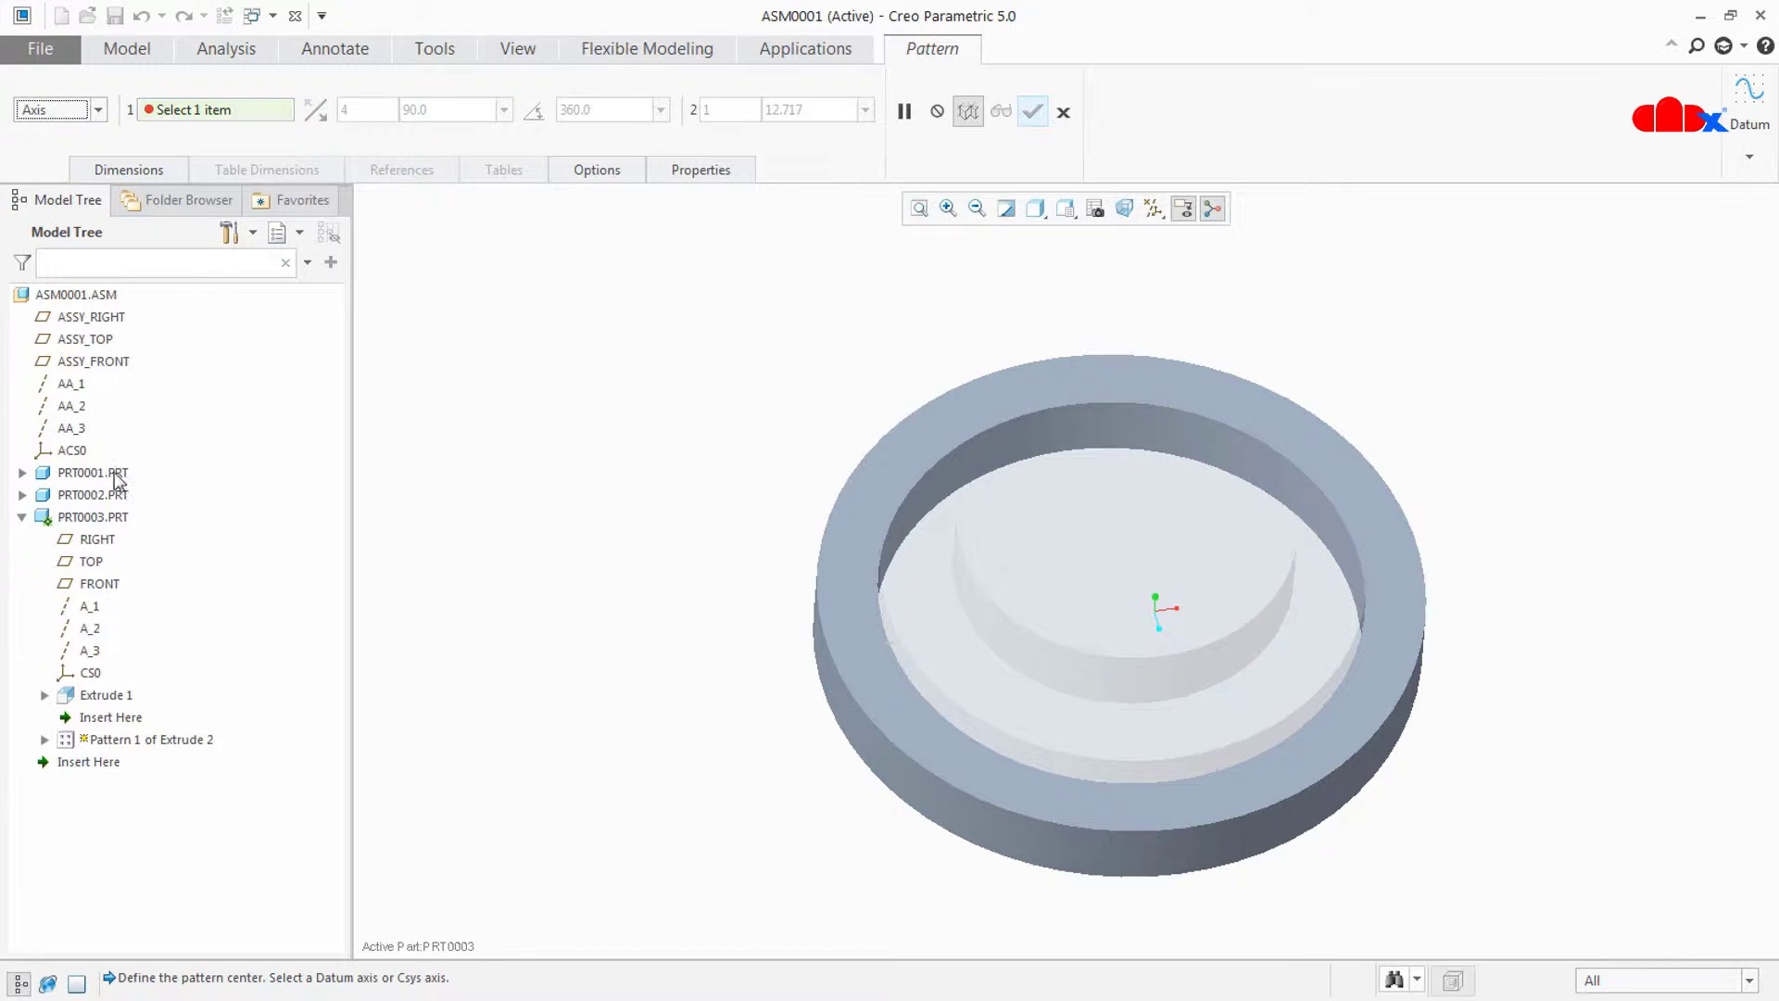
left_click(90, 628)
scroll(941, 505, "up", 2)
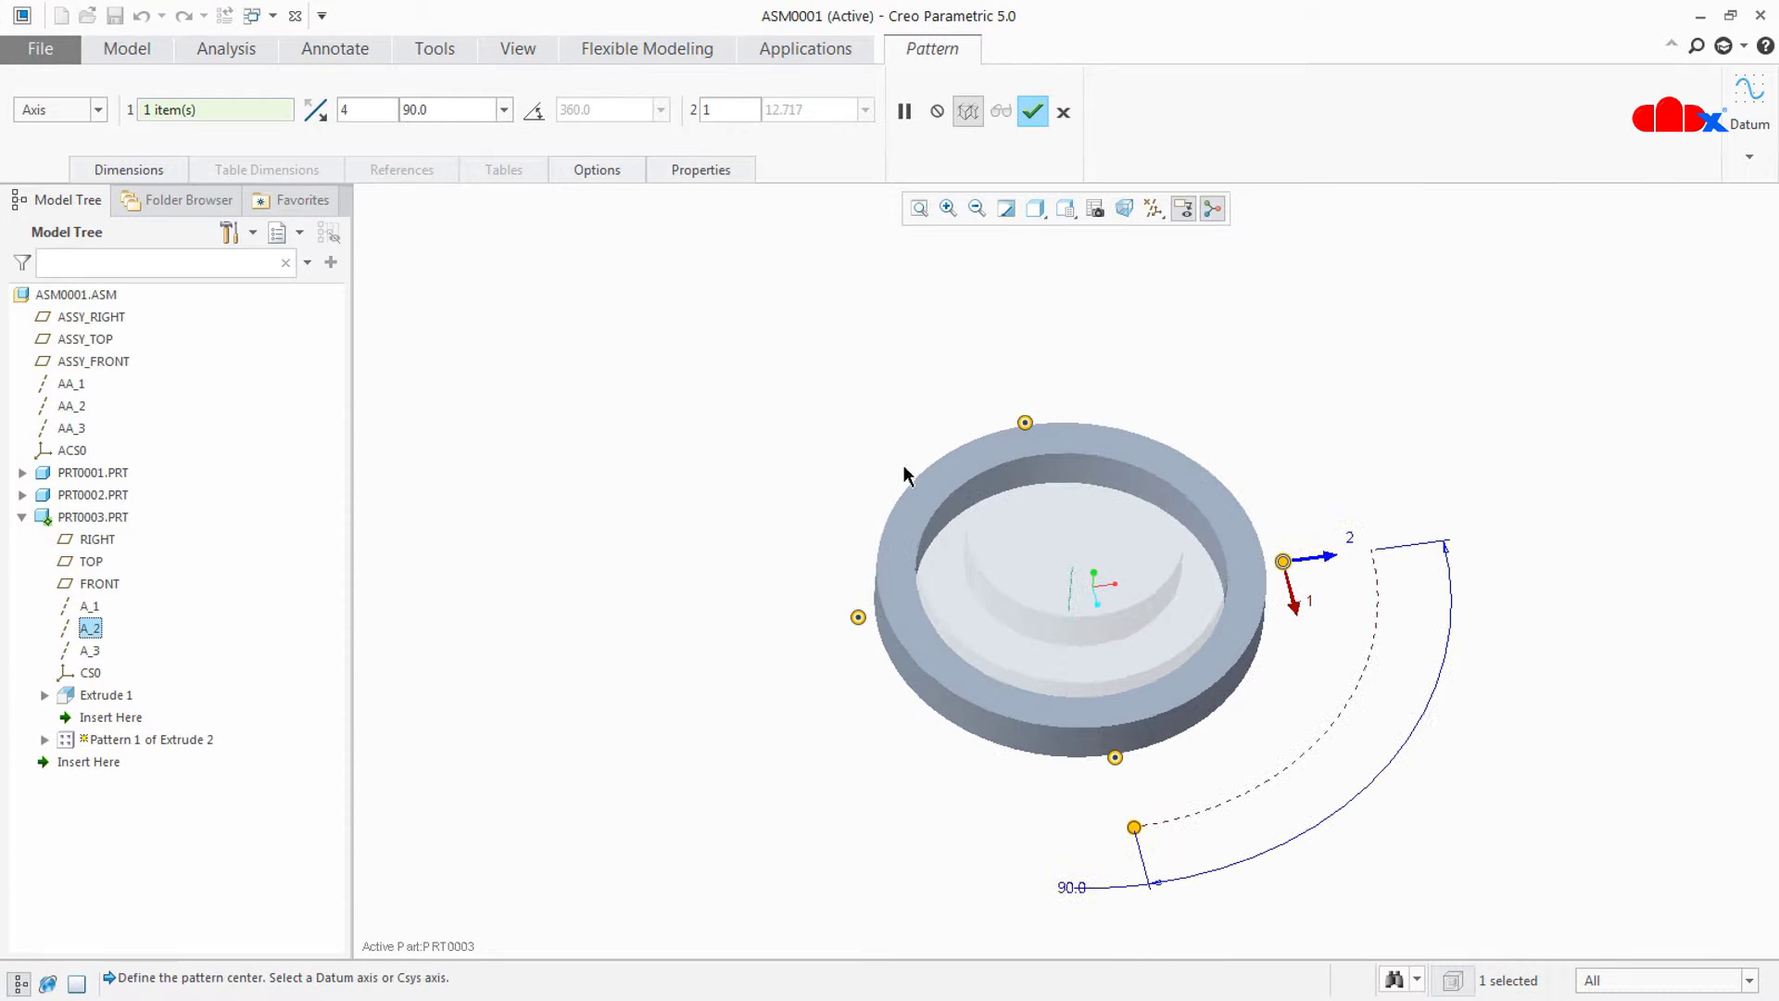
left_click(533, 110)
double_click(350, 110)
type("15")
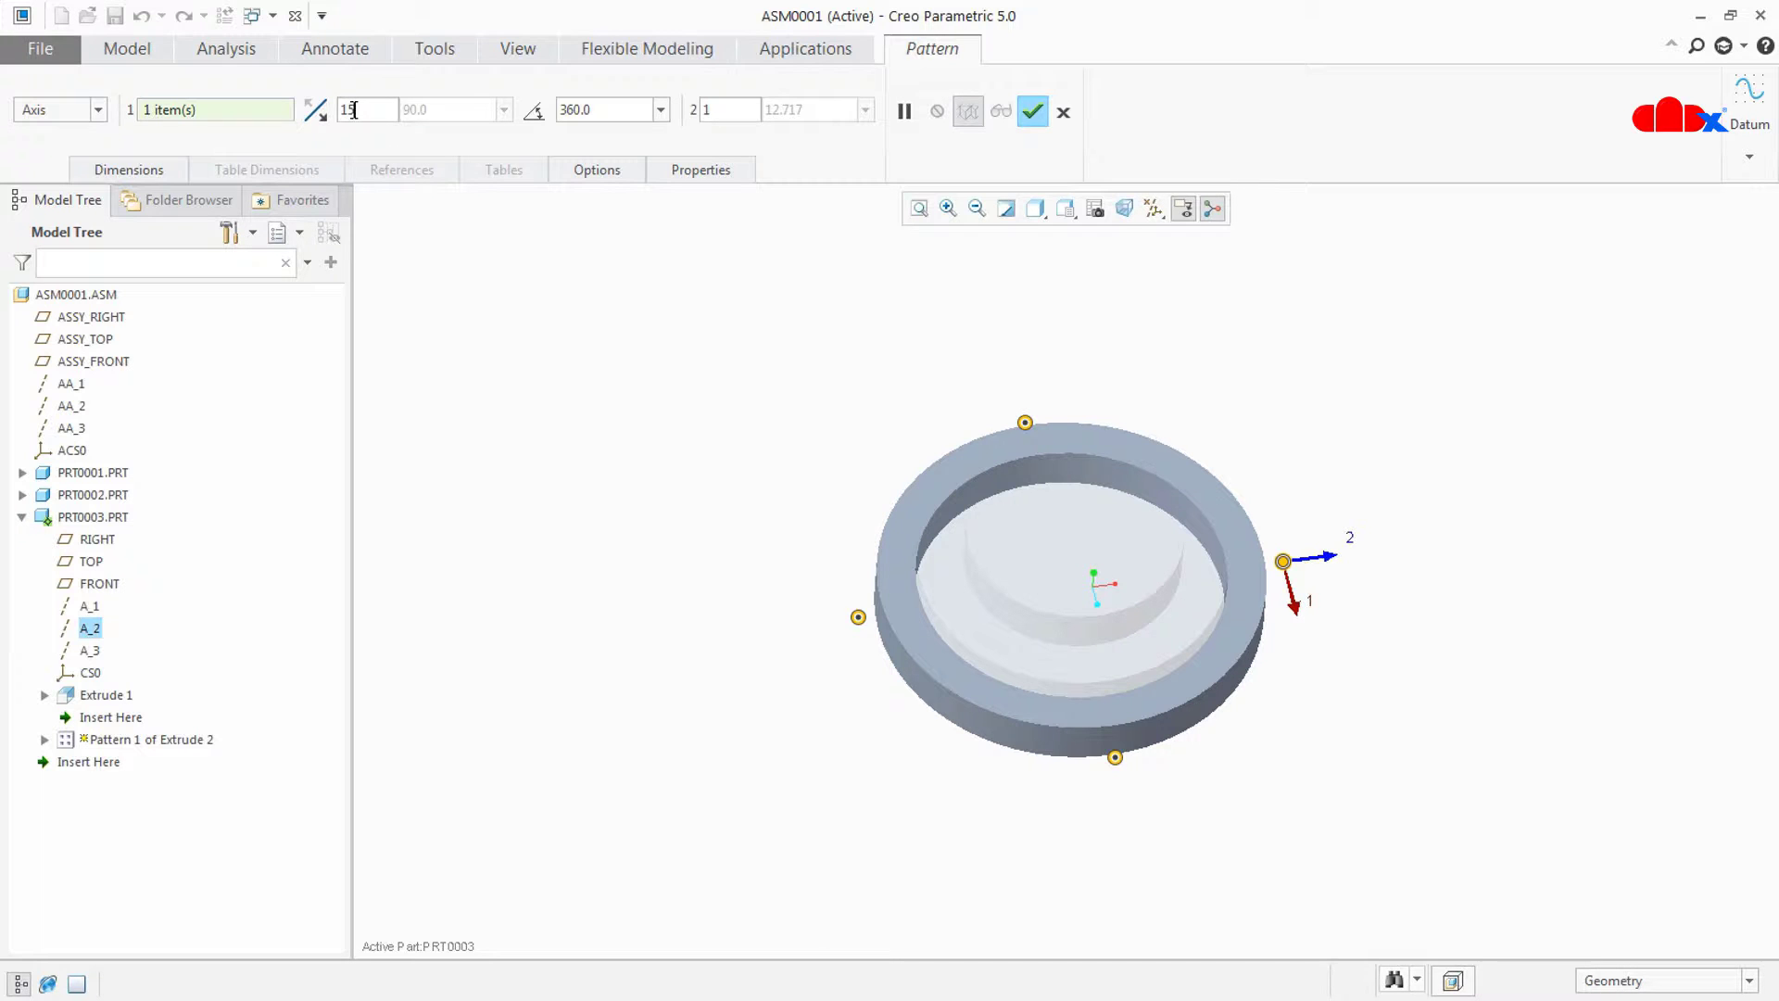
key("Return")
left_click(1032, 112)
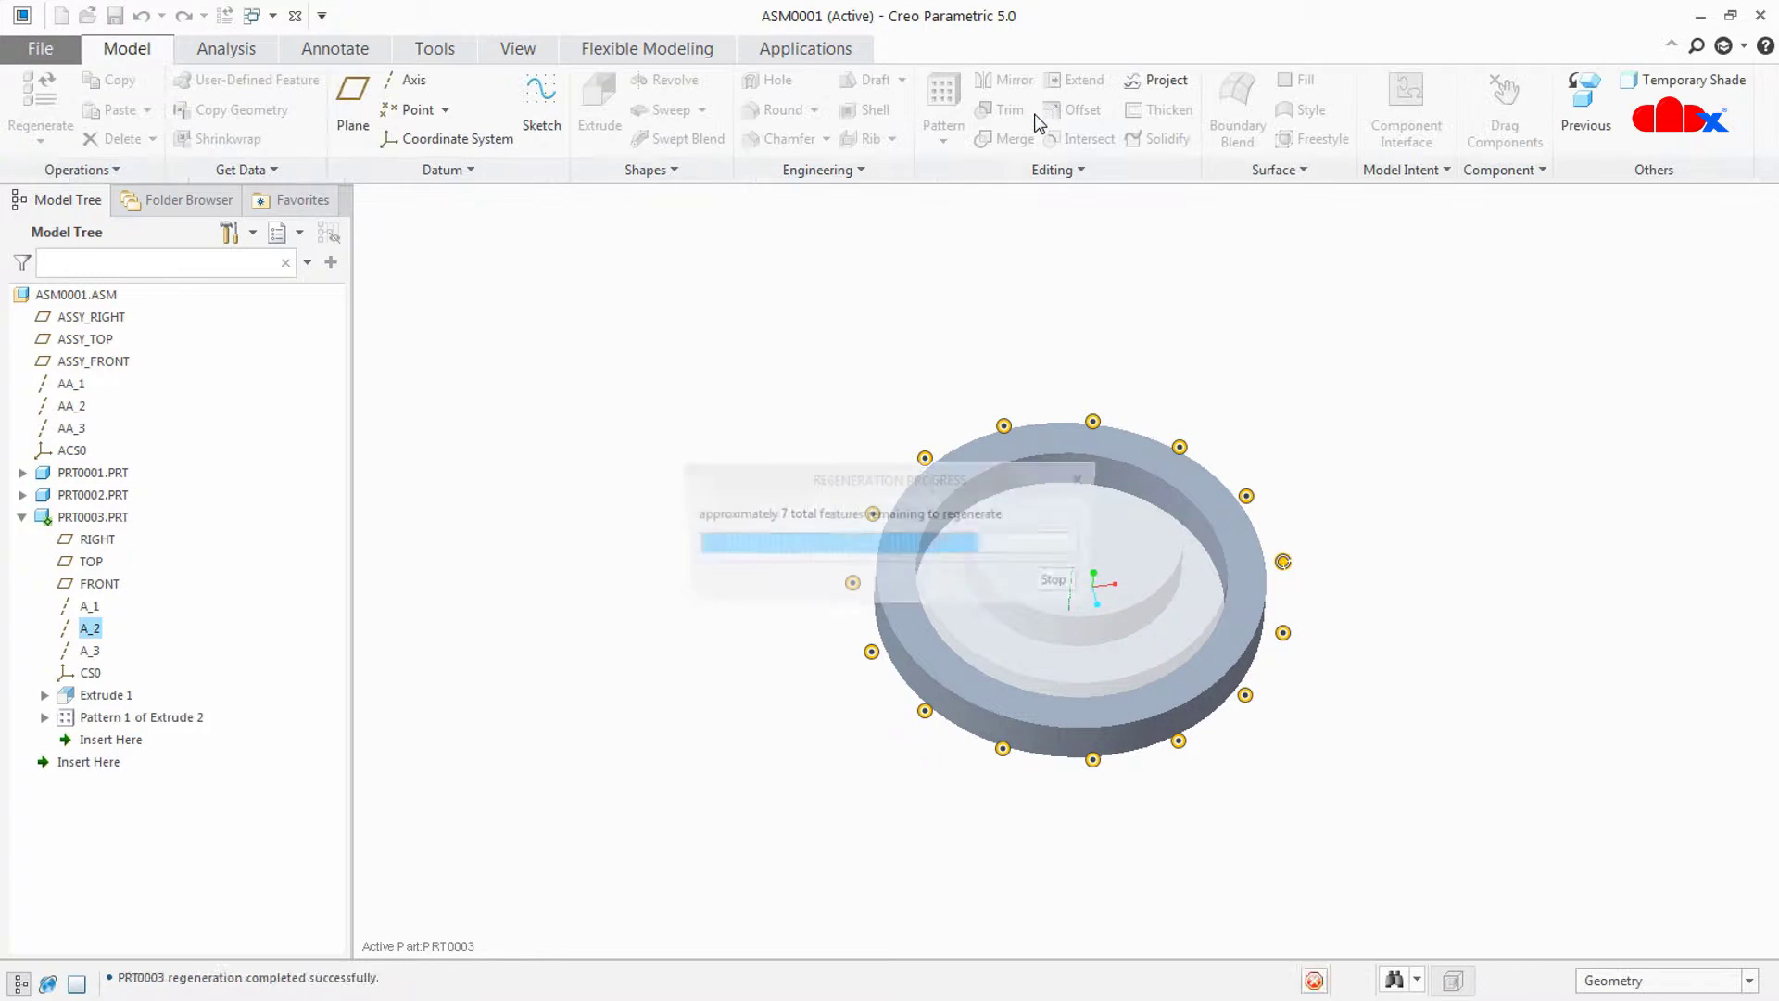
middle_click_drag(1329, 511, 1338, 556)
left_click(1346, 570)
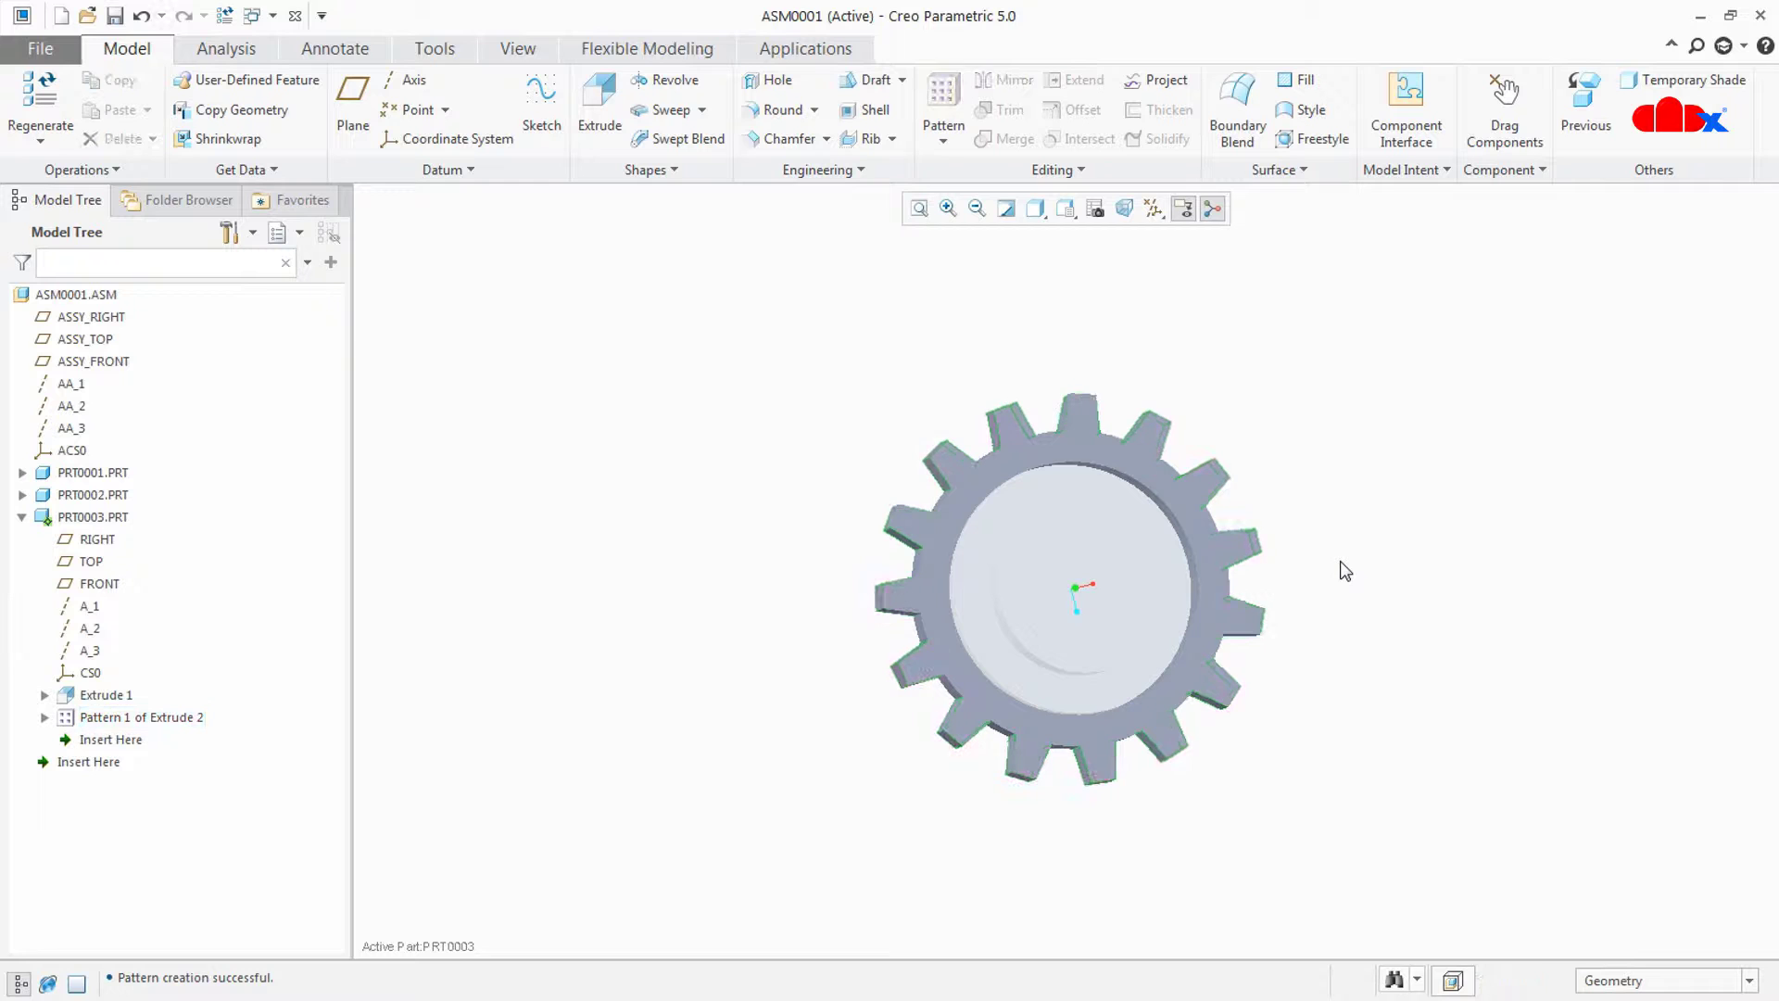
key("ctrl+a")
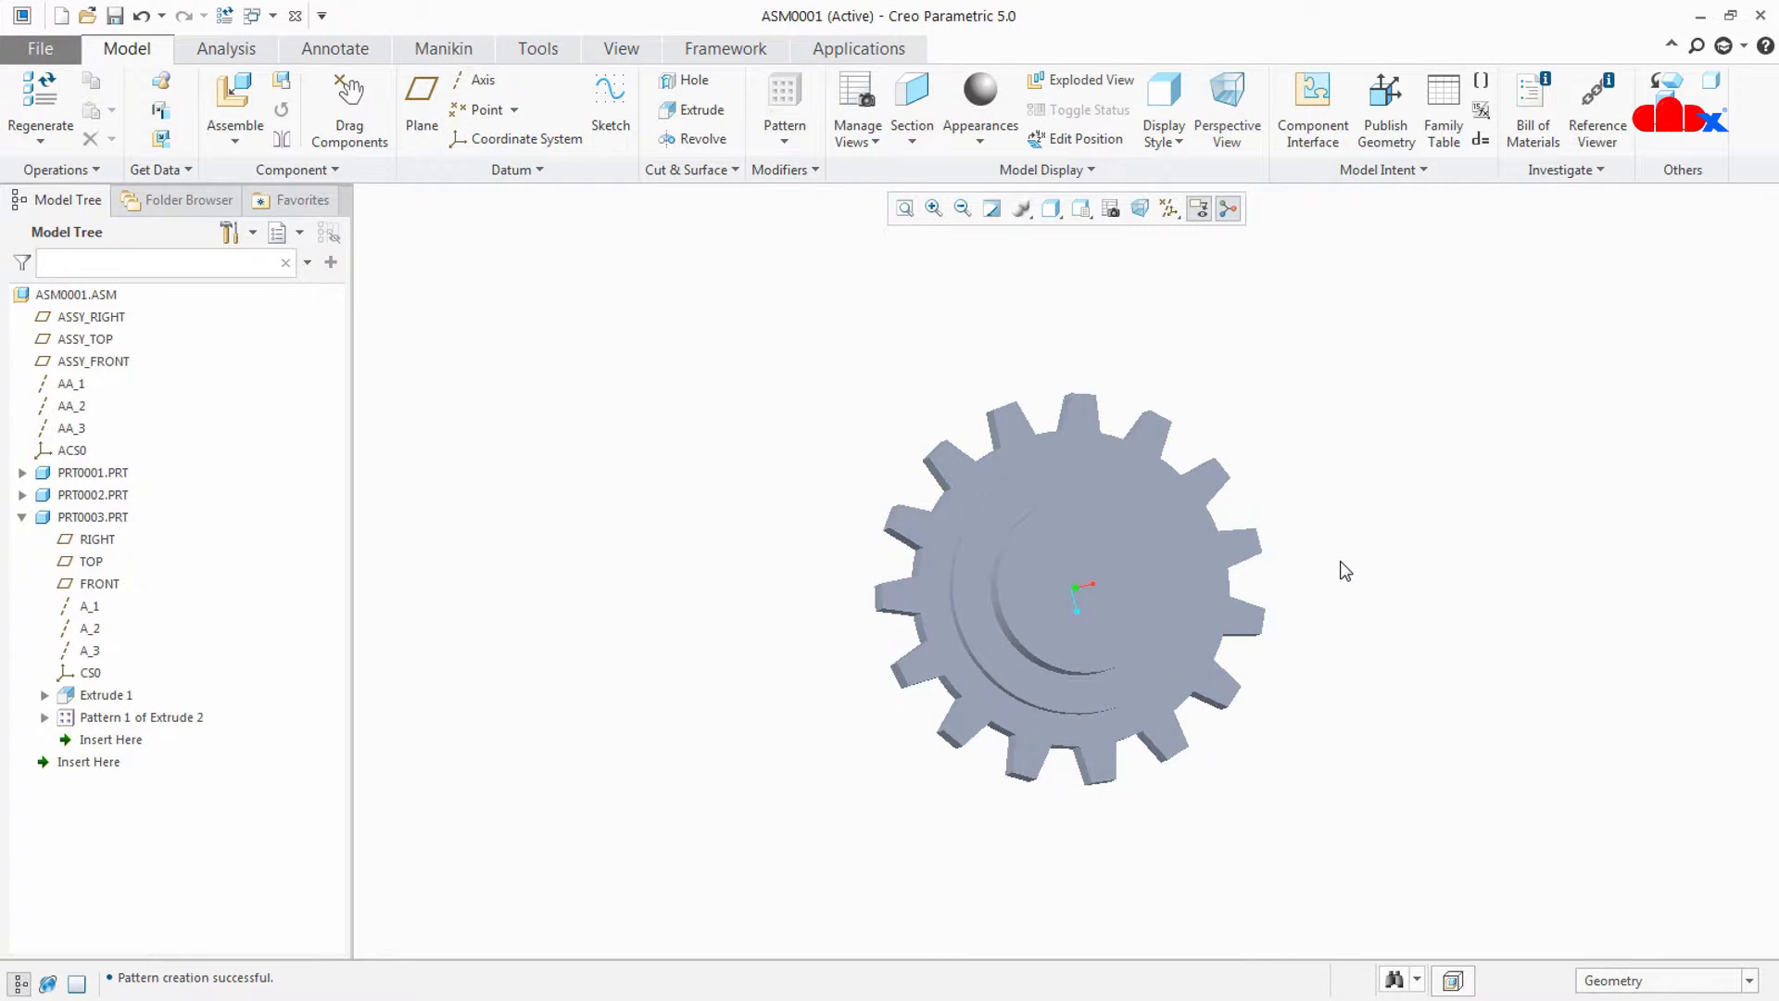
- Set the assembly display style to Shading With Edges
middle_click_drag(1345, 569, 1271, 500)
left_click(1052, 209)
left_click(1138, 260)
middle_click_drag(1263, 616, 1304, 667)
scroll(1140, 654, "down", 3)
mouse_move(1140, 654)
middle_mouse_down()
mouse_move(1195, 664)
mouse_move(1188, 530)
mouse_move(1191, 648)
middle_mouse_up()
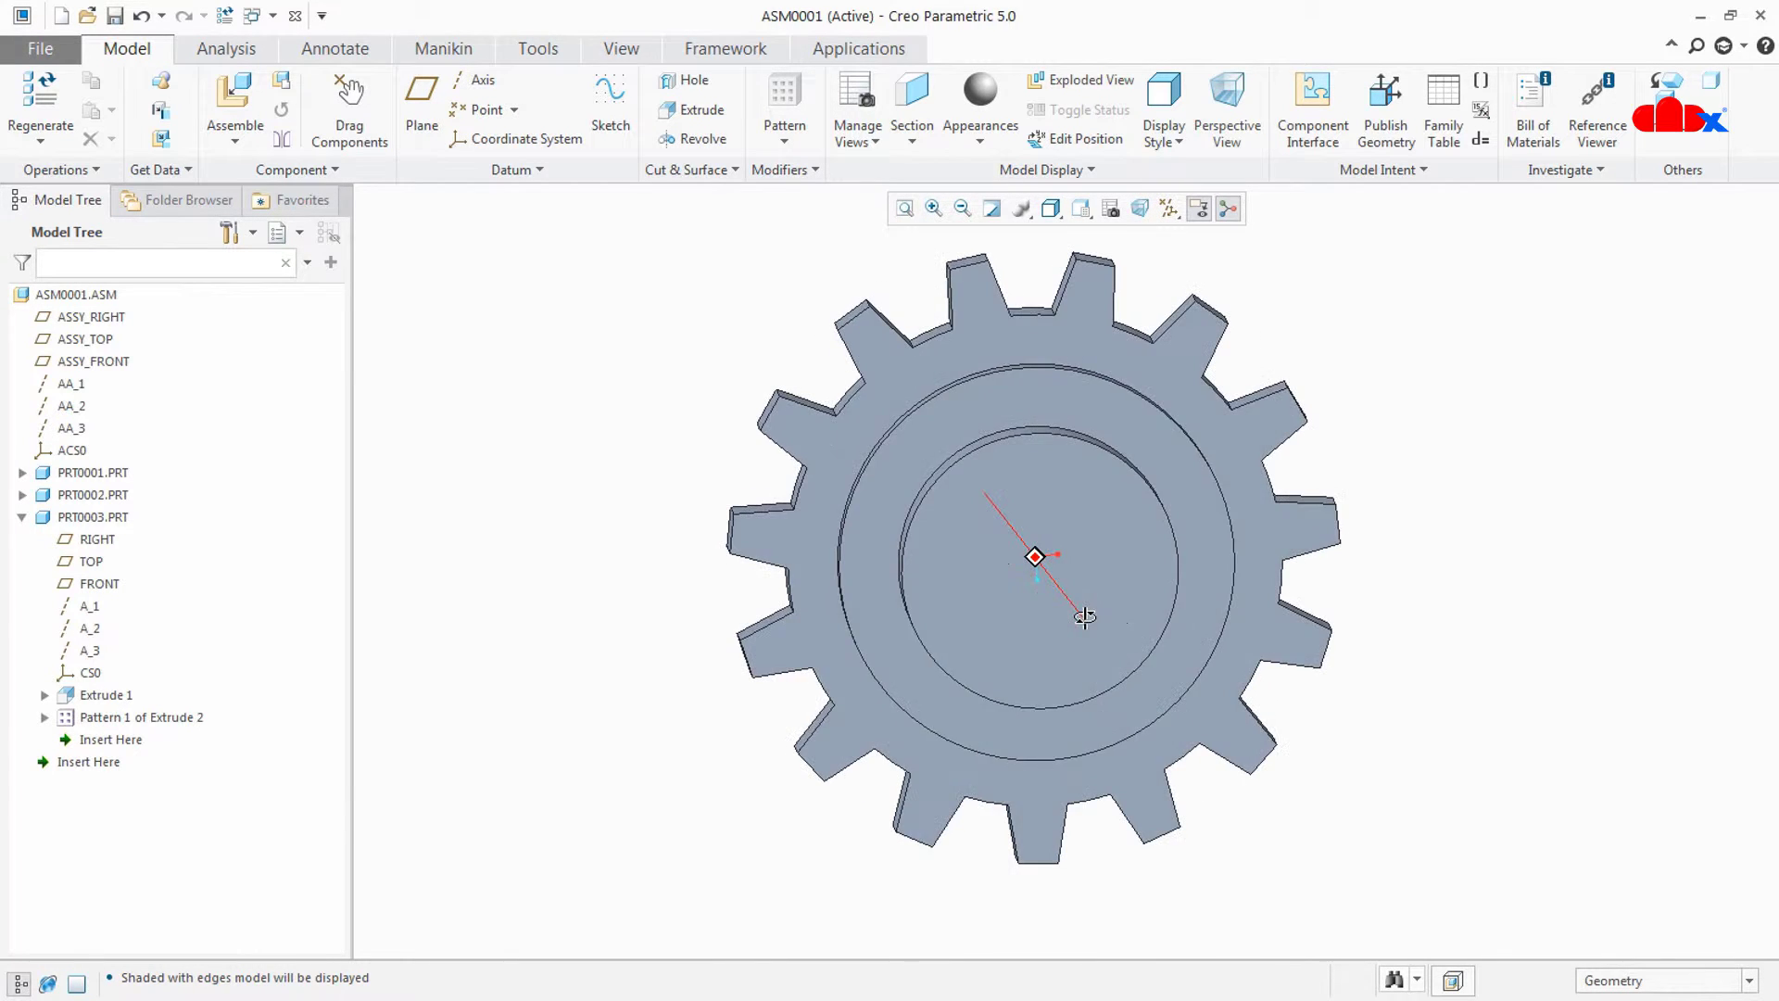
- Open PRT0001 in its own window from the model tree, then close it
left_click(22, 518)
left_click(74, 474)
middle_click_drag(593, 519, 583, 560)
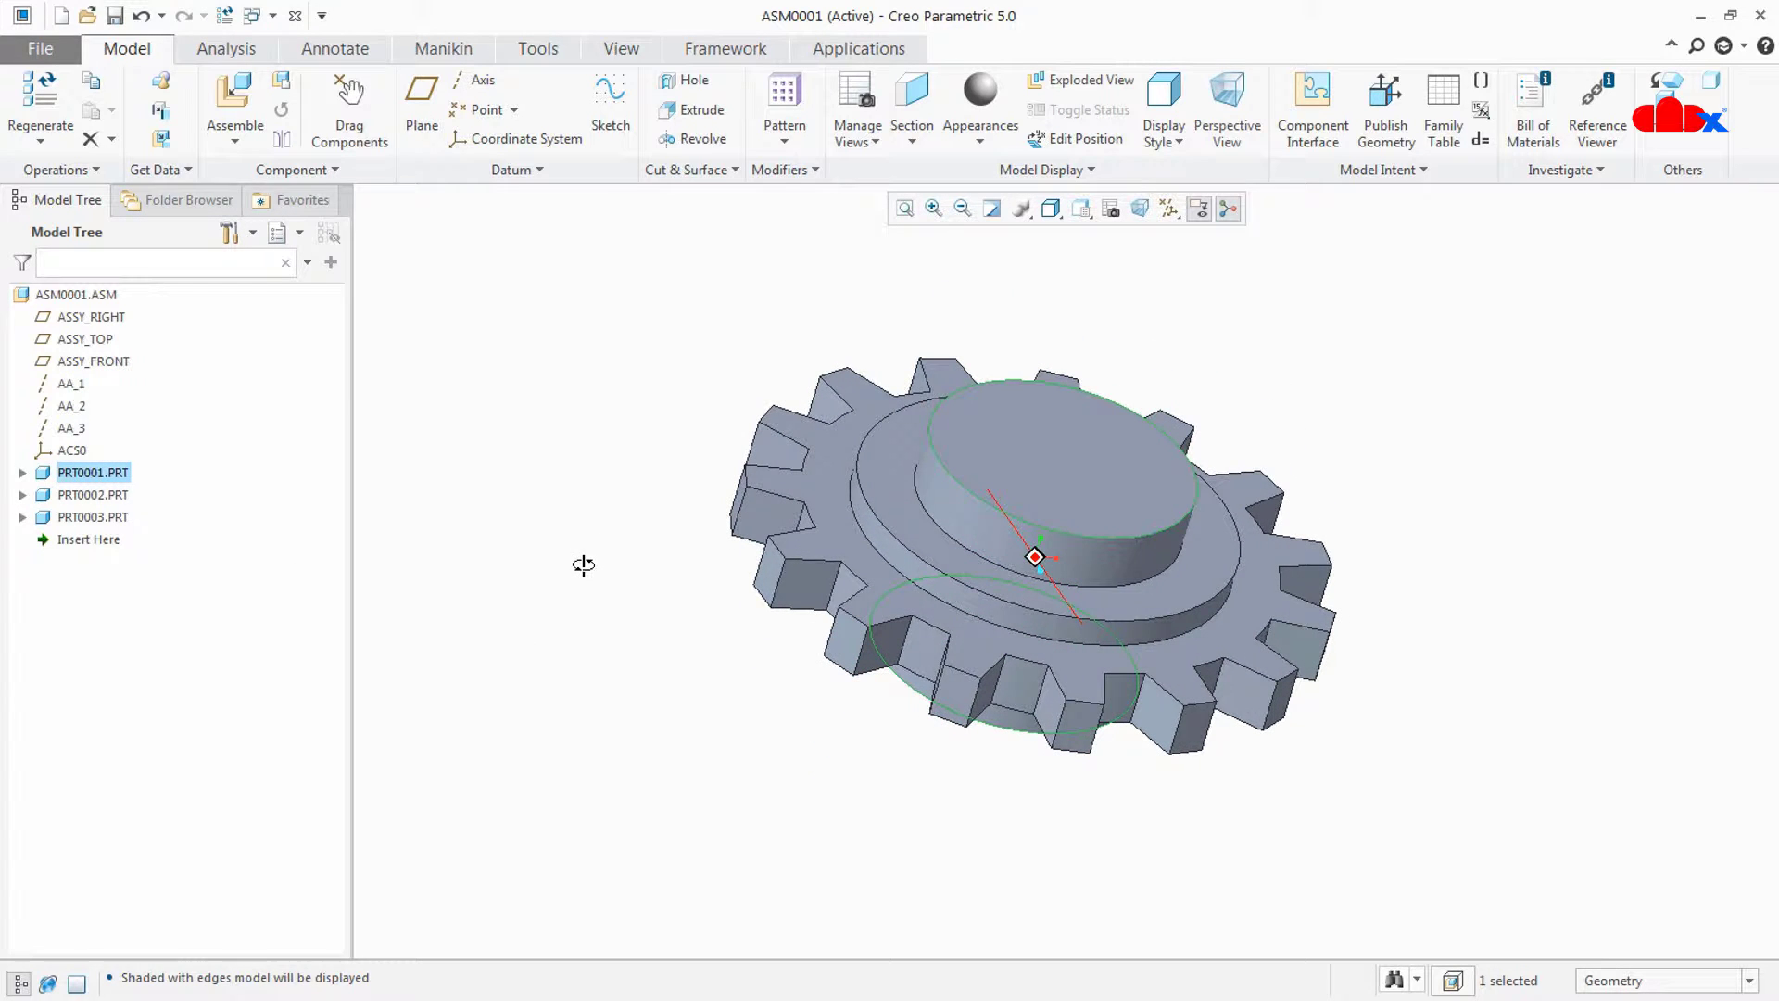
left_click(164, 477)
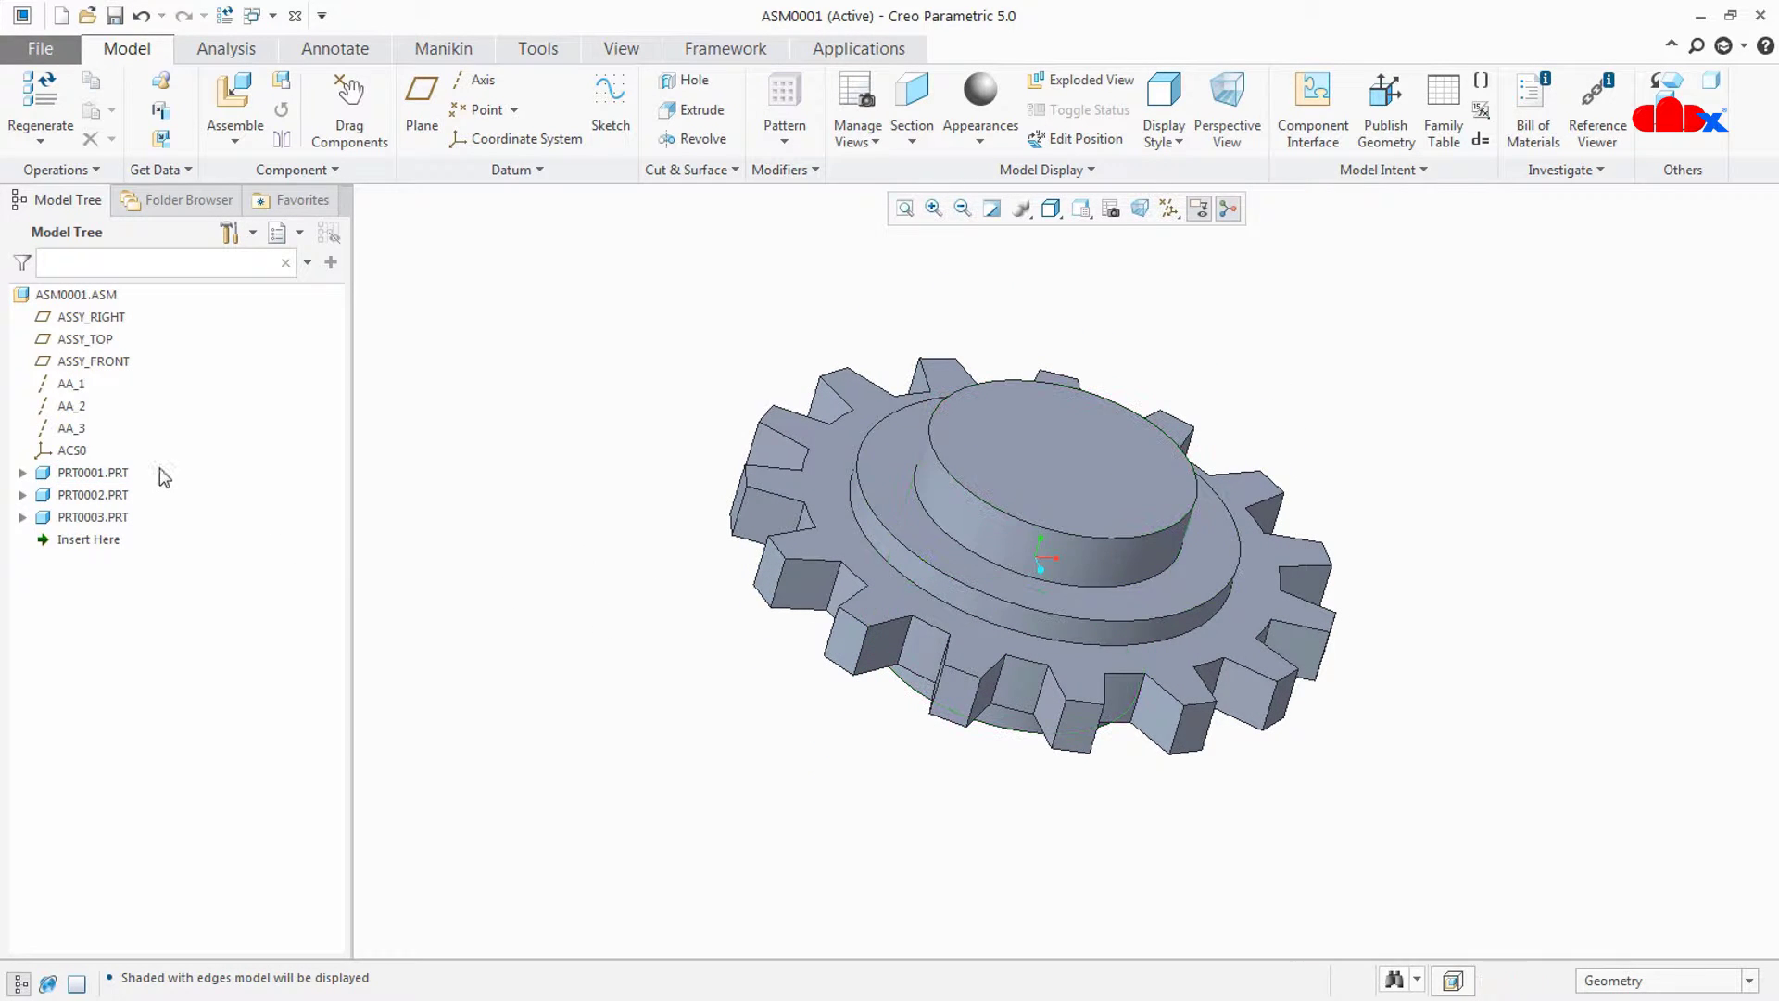
right_click(111, 482)
left_click(145, 413)
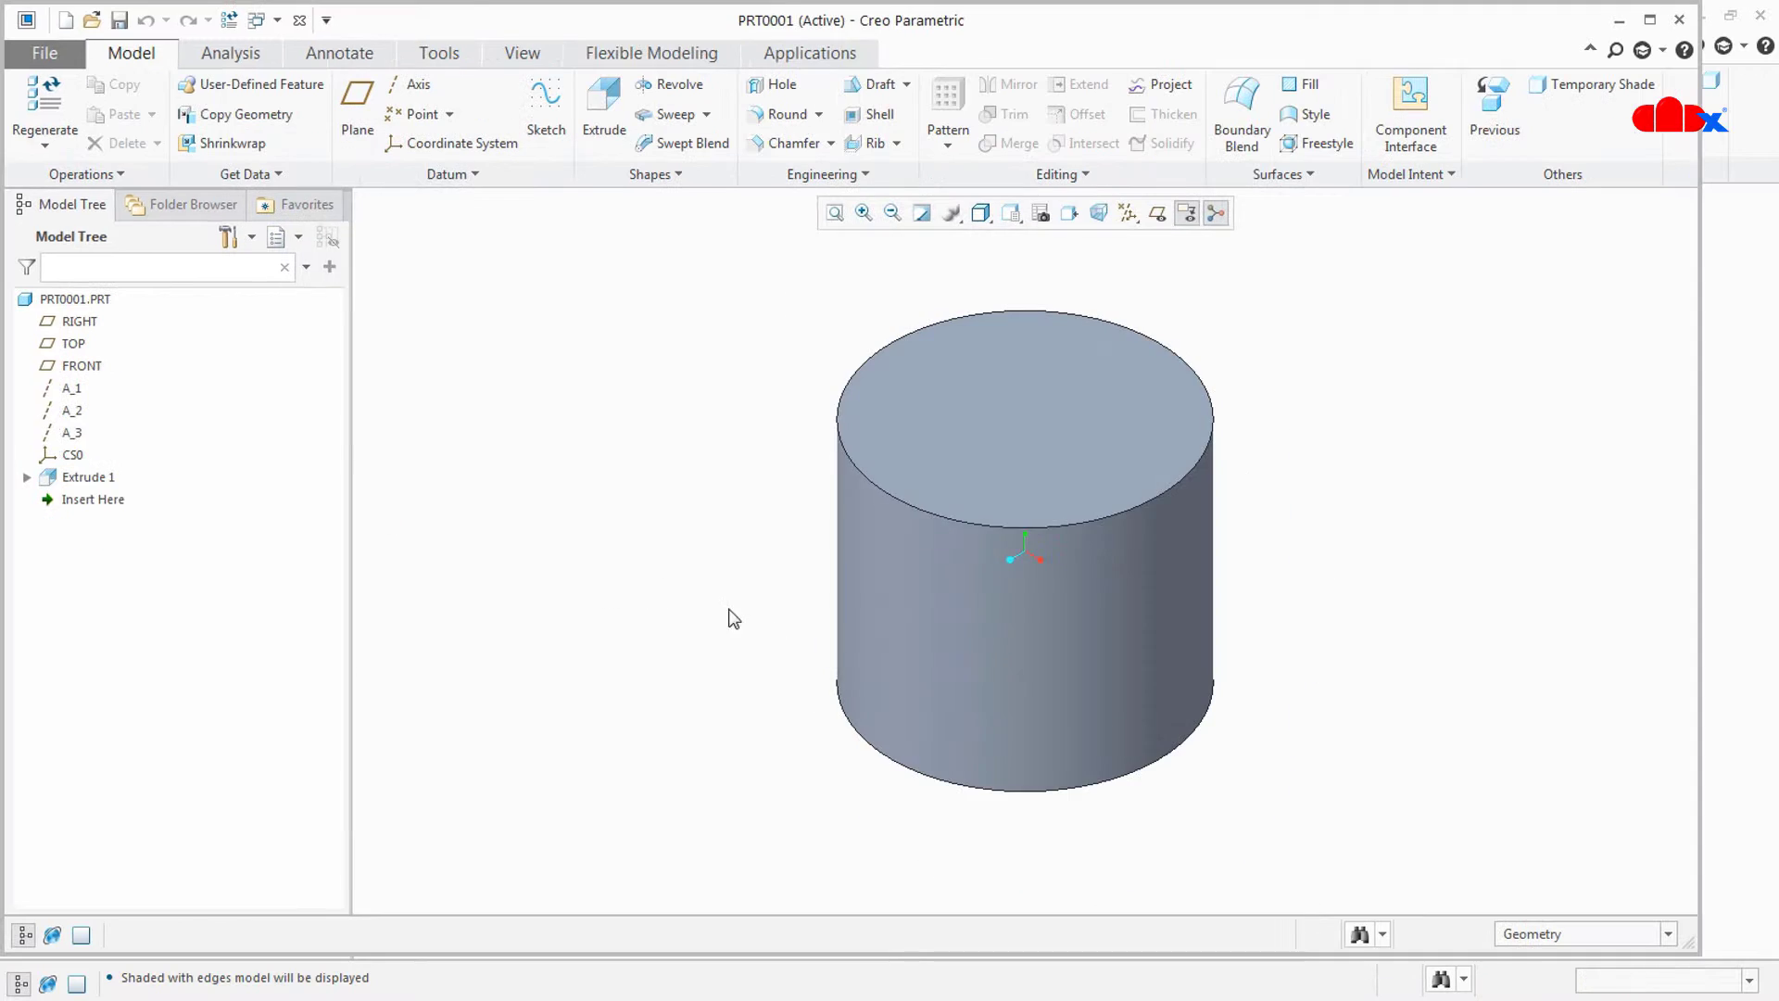
left_click(1679, 20)
- Open PRT0002 and PRT0003 each in its own window to inspect, closing each afterward
right_click(102, 499)
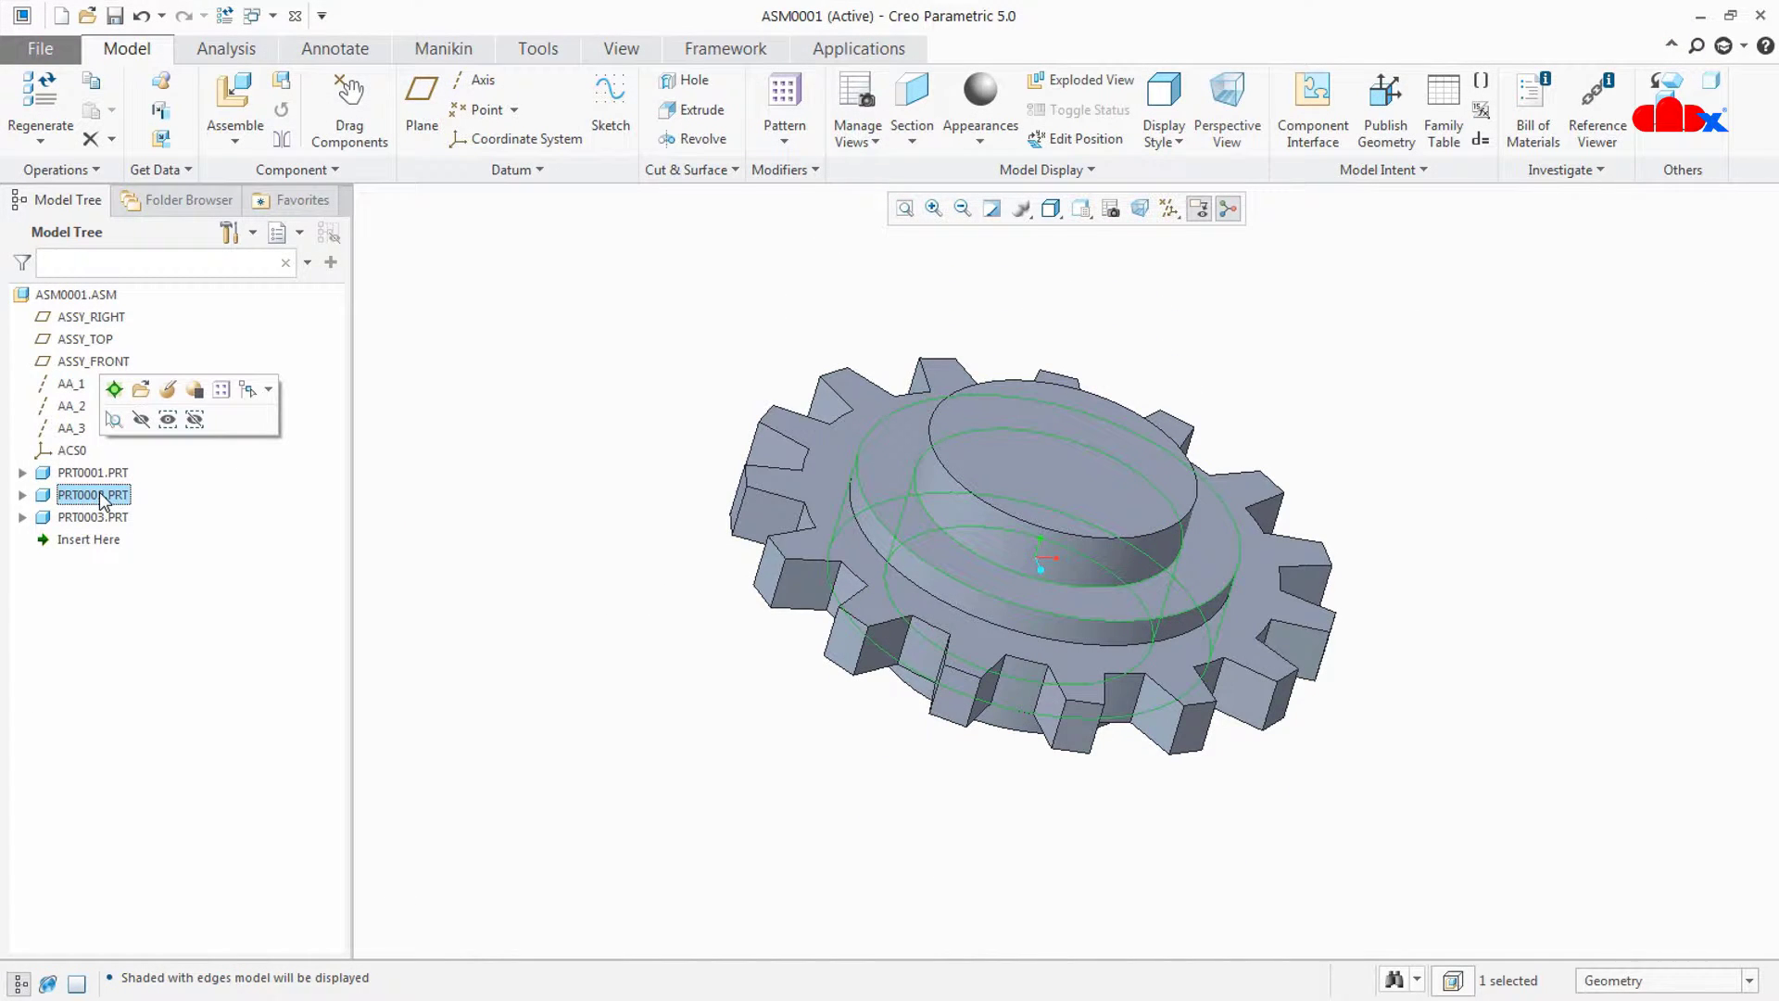
left_click(139, 385)
middle_click_drag(994, 679, 1019, 649)
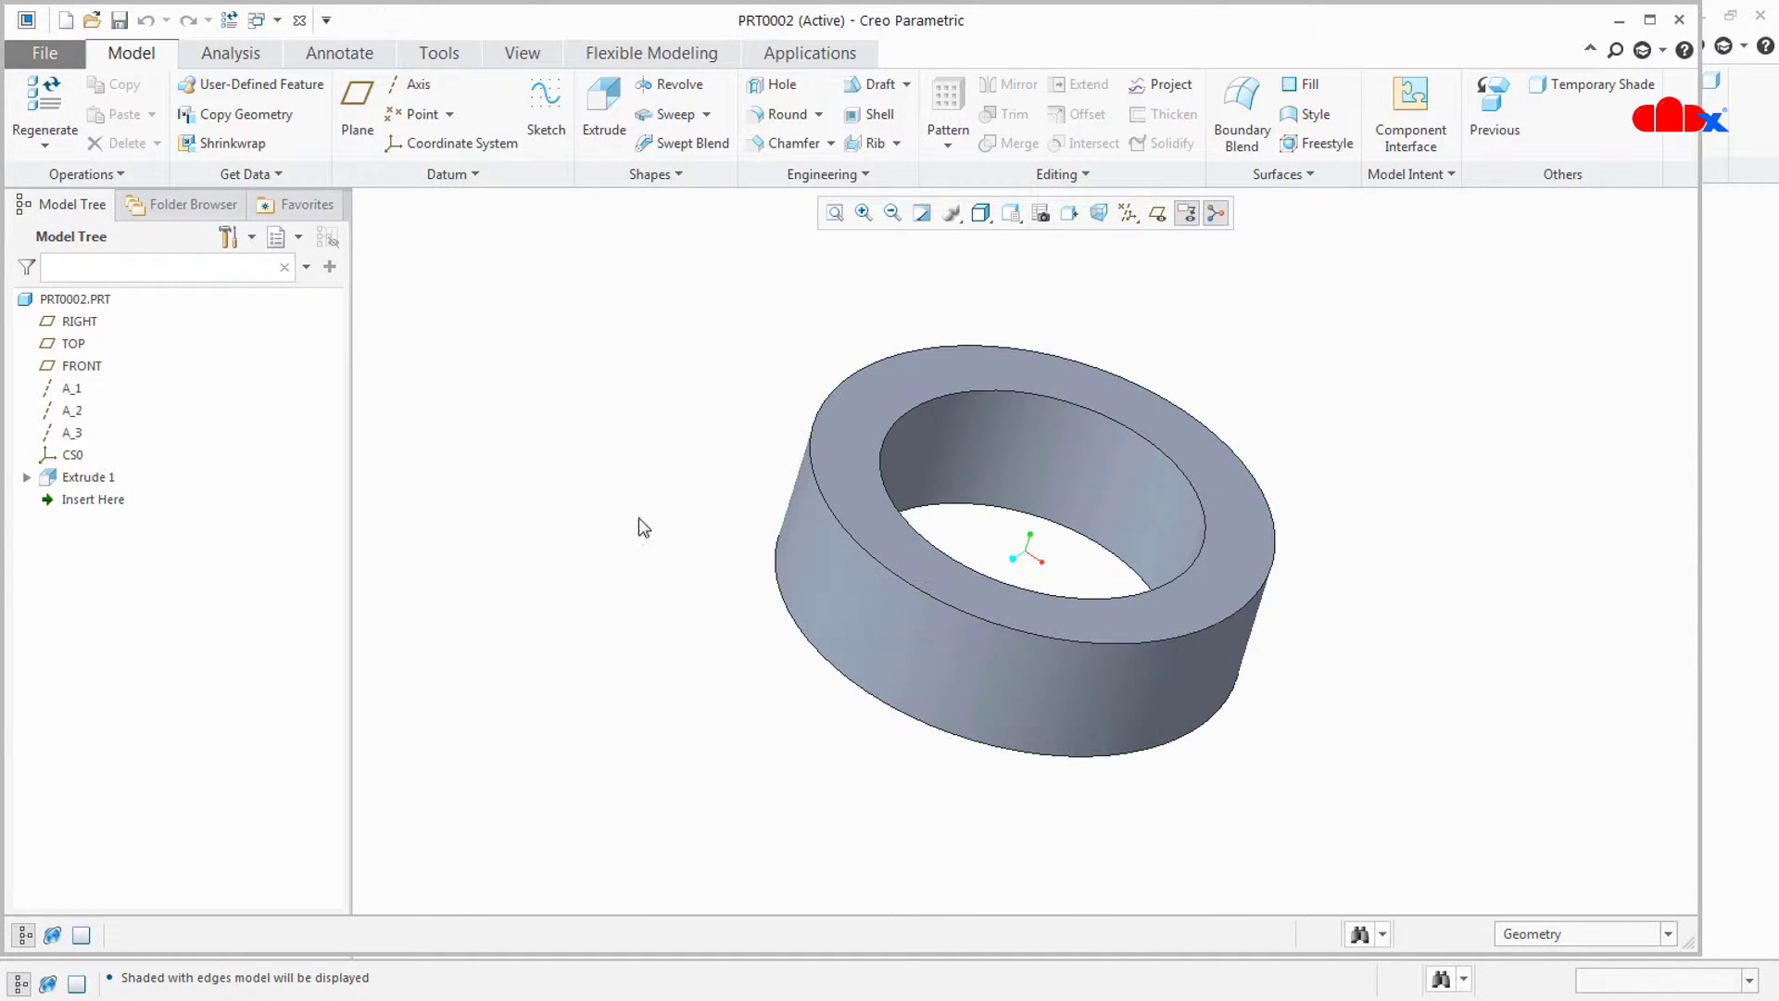
left_click(1679, 19)
middle_click_drag(1255, 413, 704, 566)
right_click(108, 519)
left_click(144, 449)
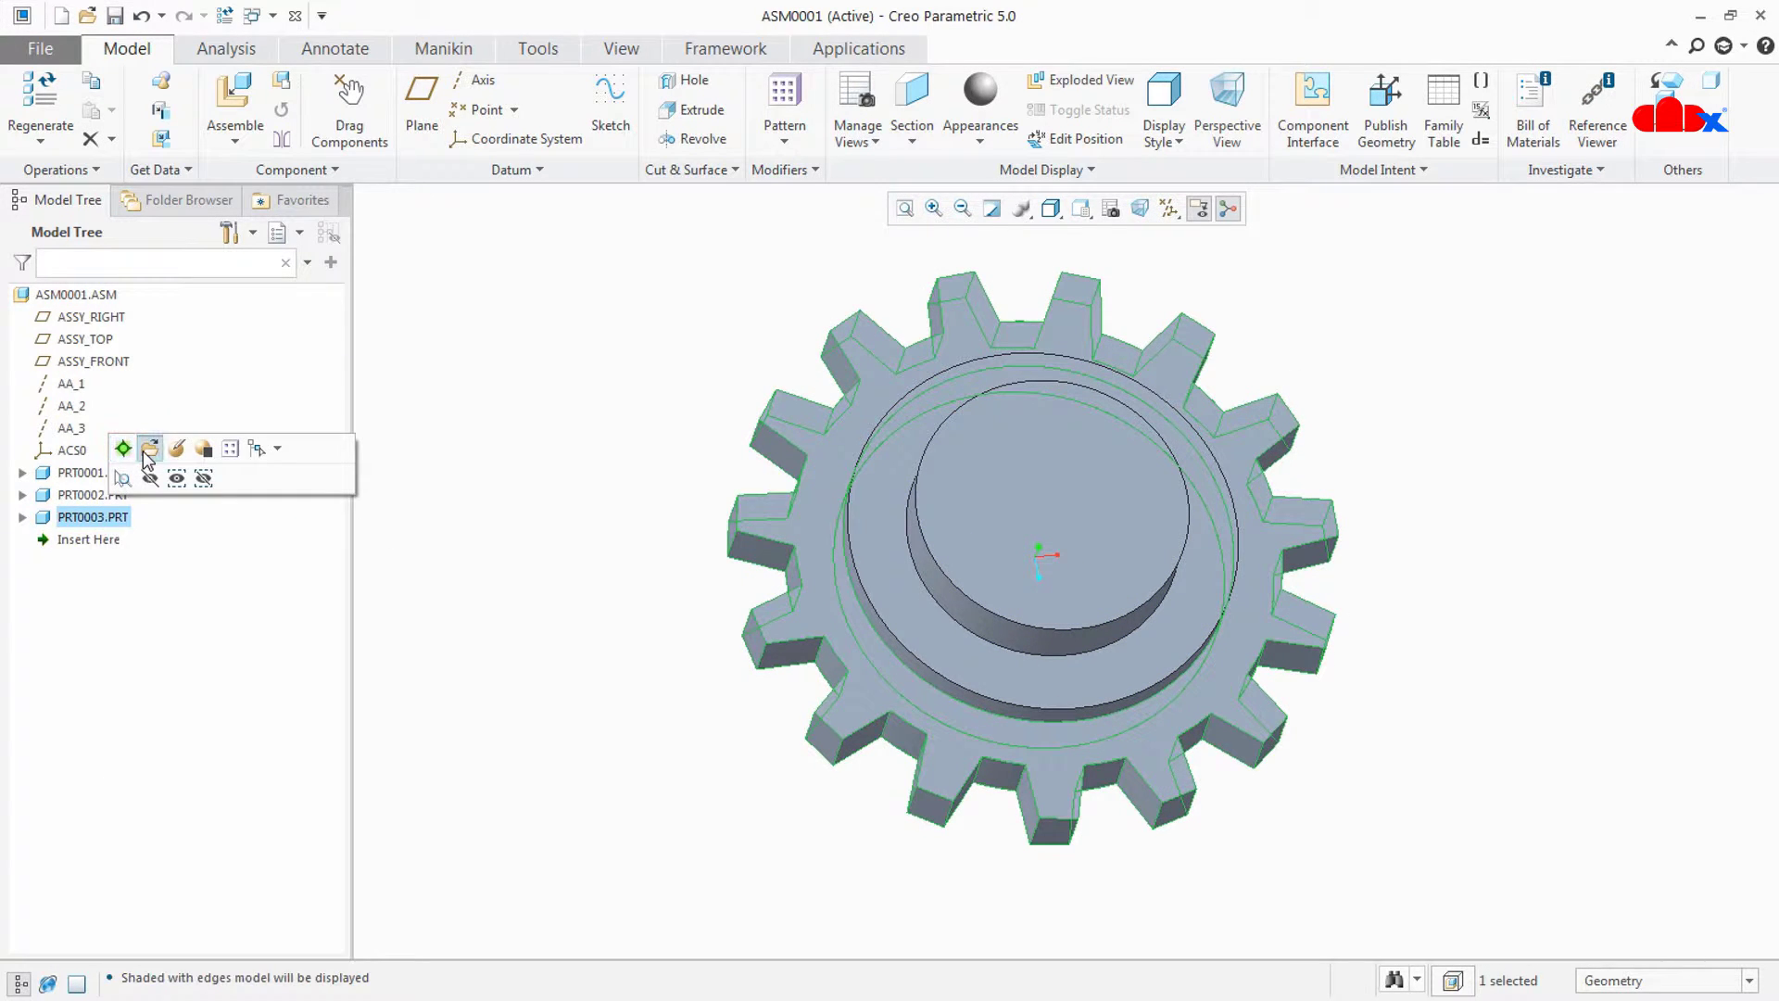
middle_click_drag(1041, 748, 1039, 729)
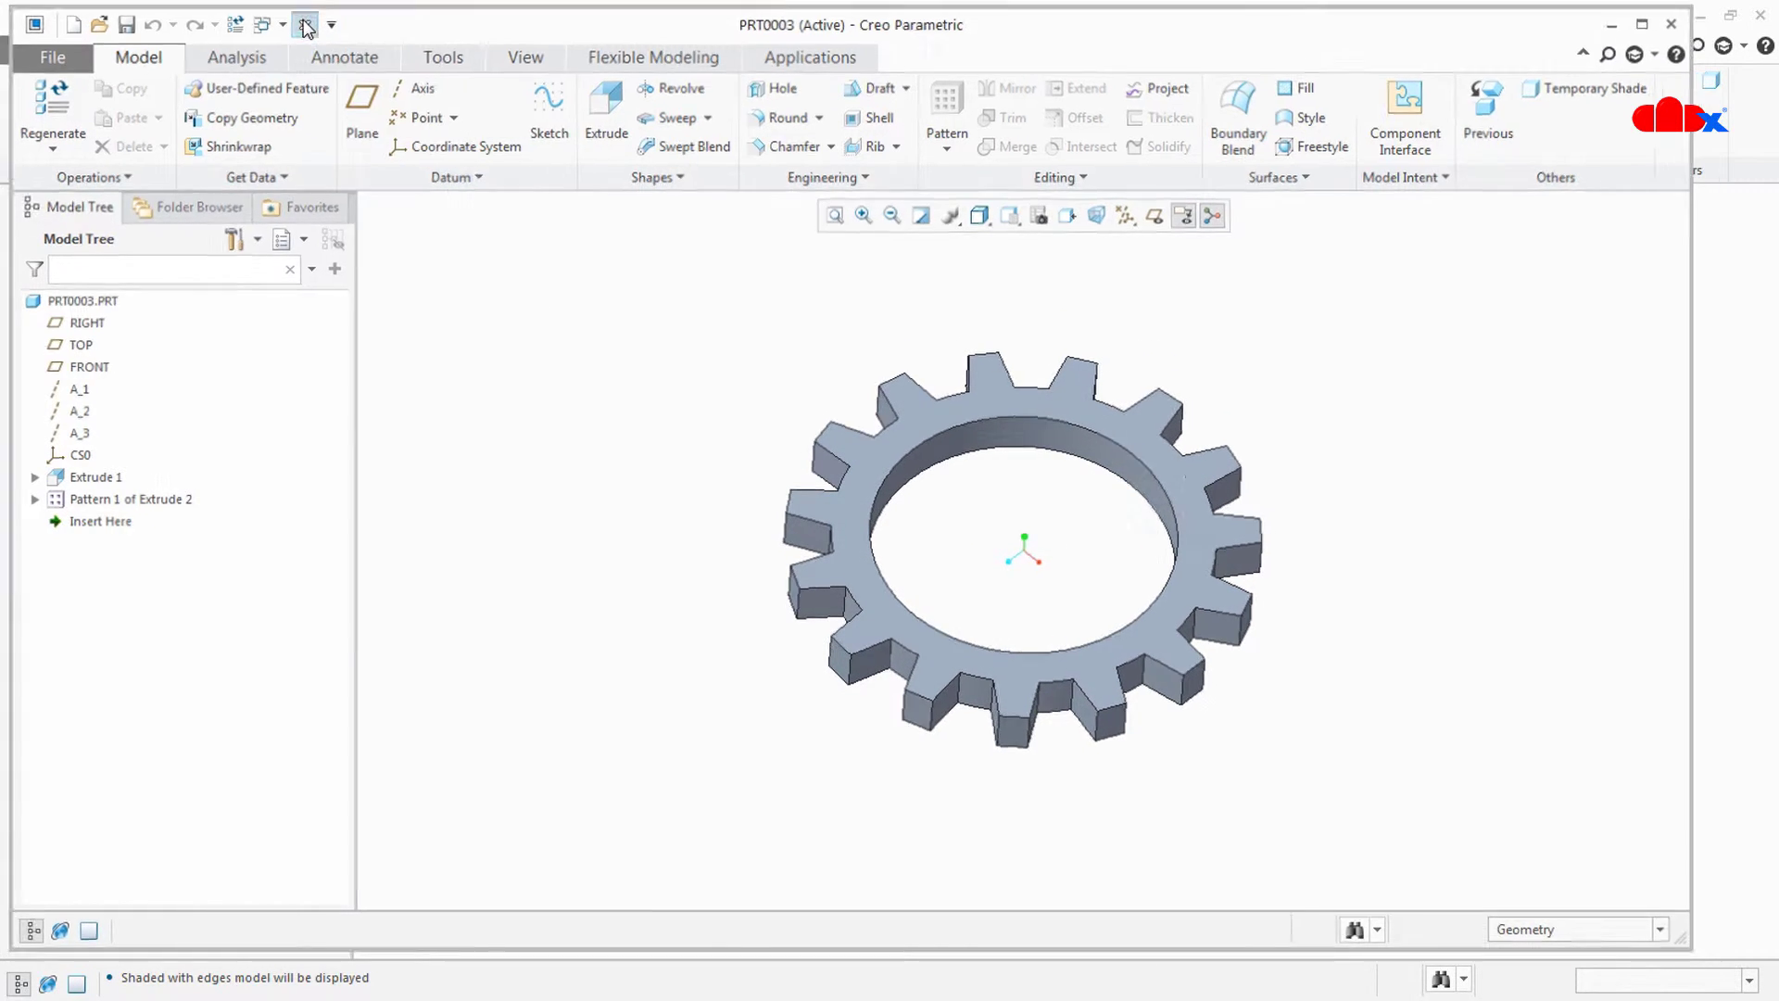
left_click(306, 25)
middle_click_drag(1395, 654, 1408, 667)
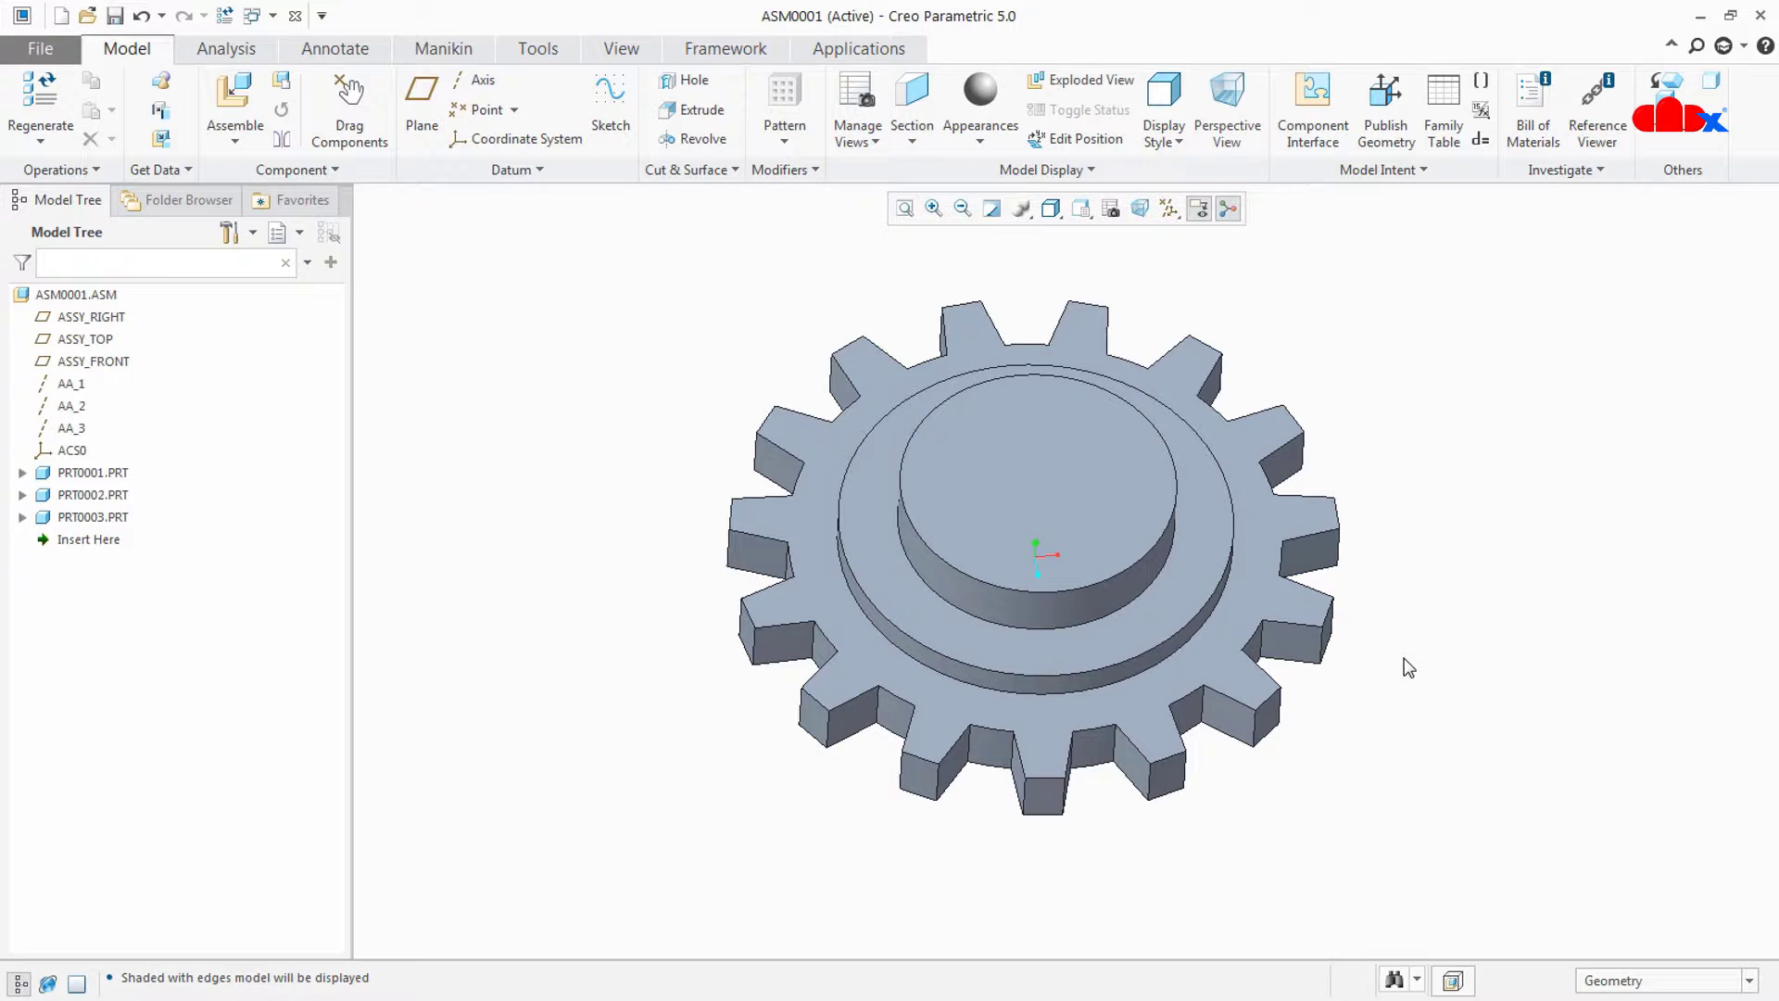
- Create new part PRT0004 in the assembly, placed with the Default constraint
left_click(286, 88)
left_click(1677, 820)
left_click(1668, 897)
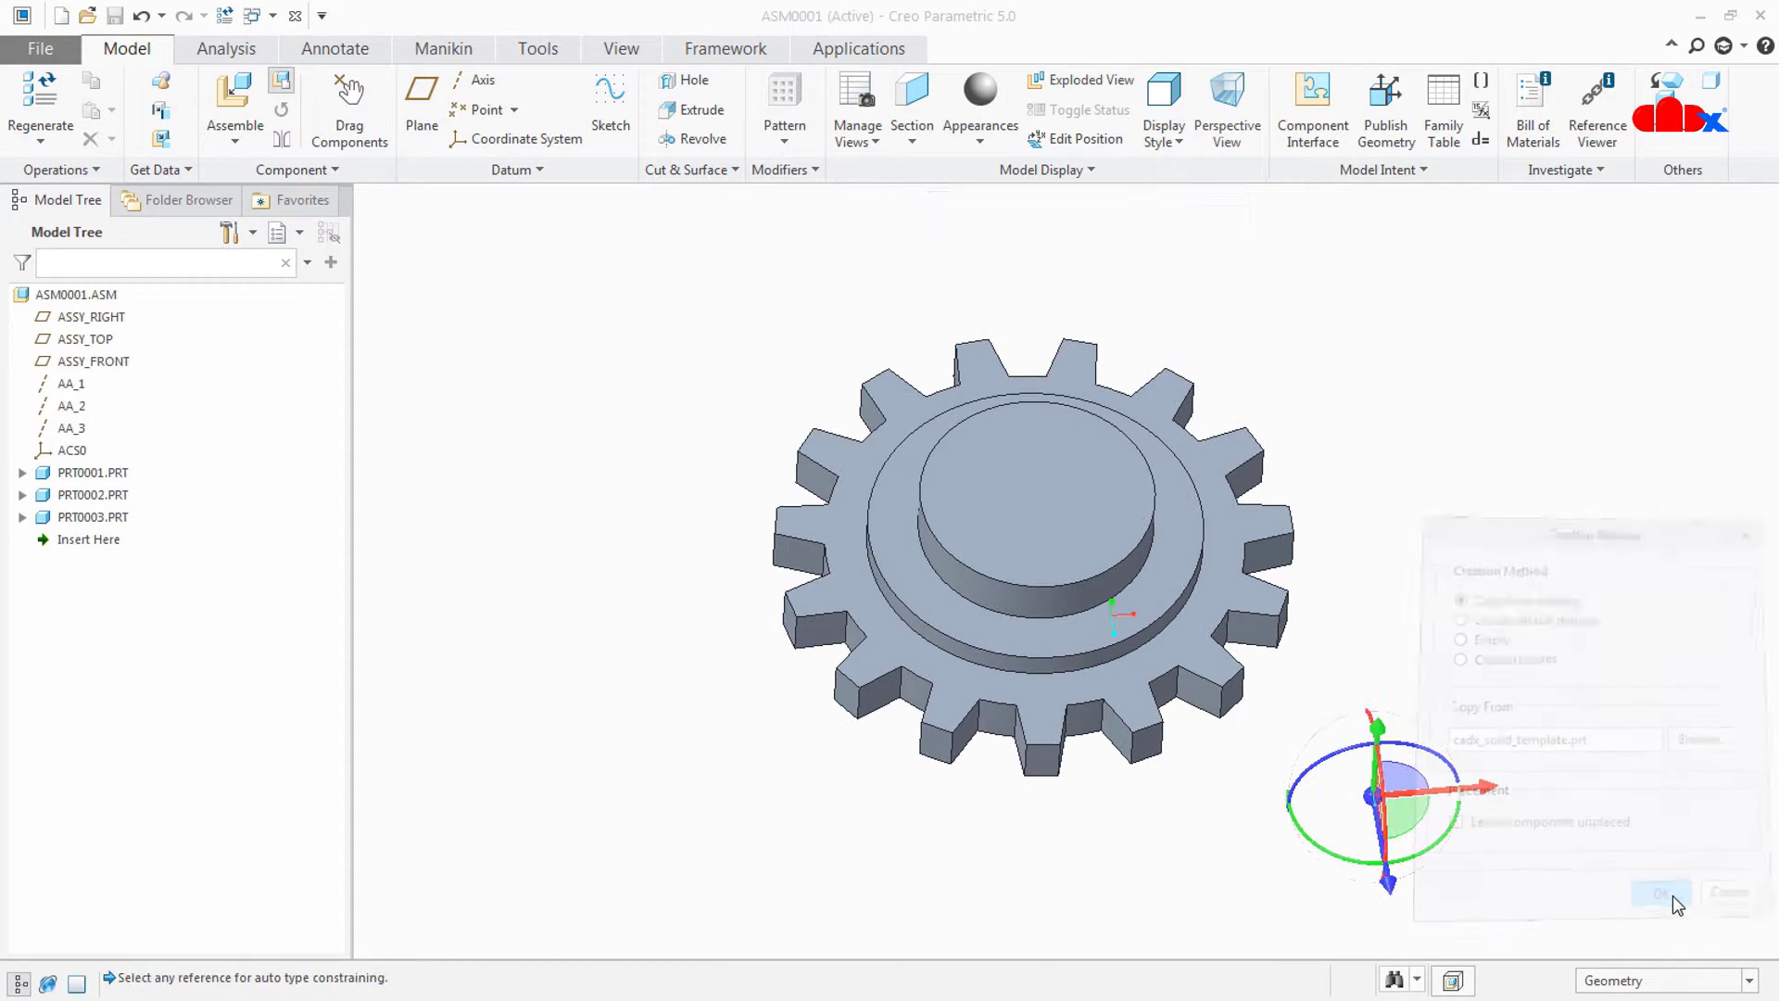
left_click(405, 109)
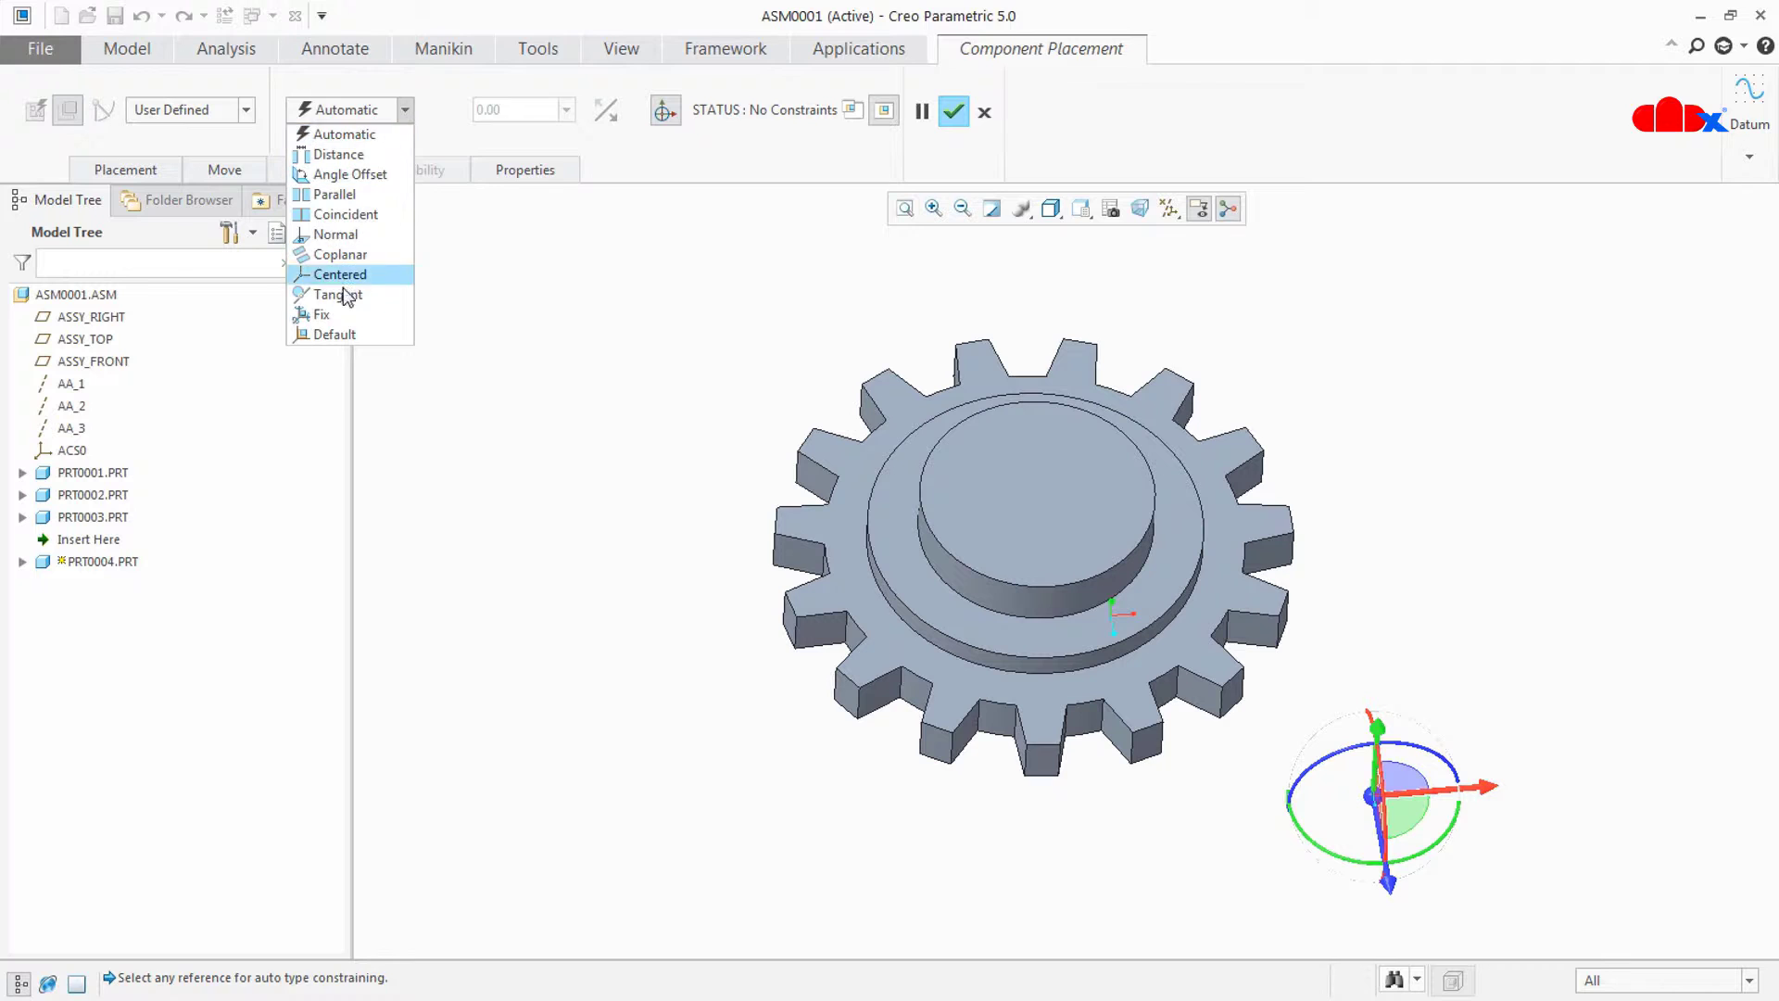
left_click(335, 334)
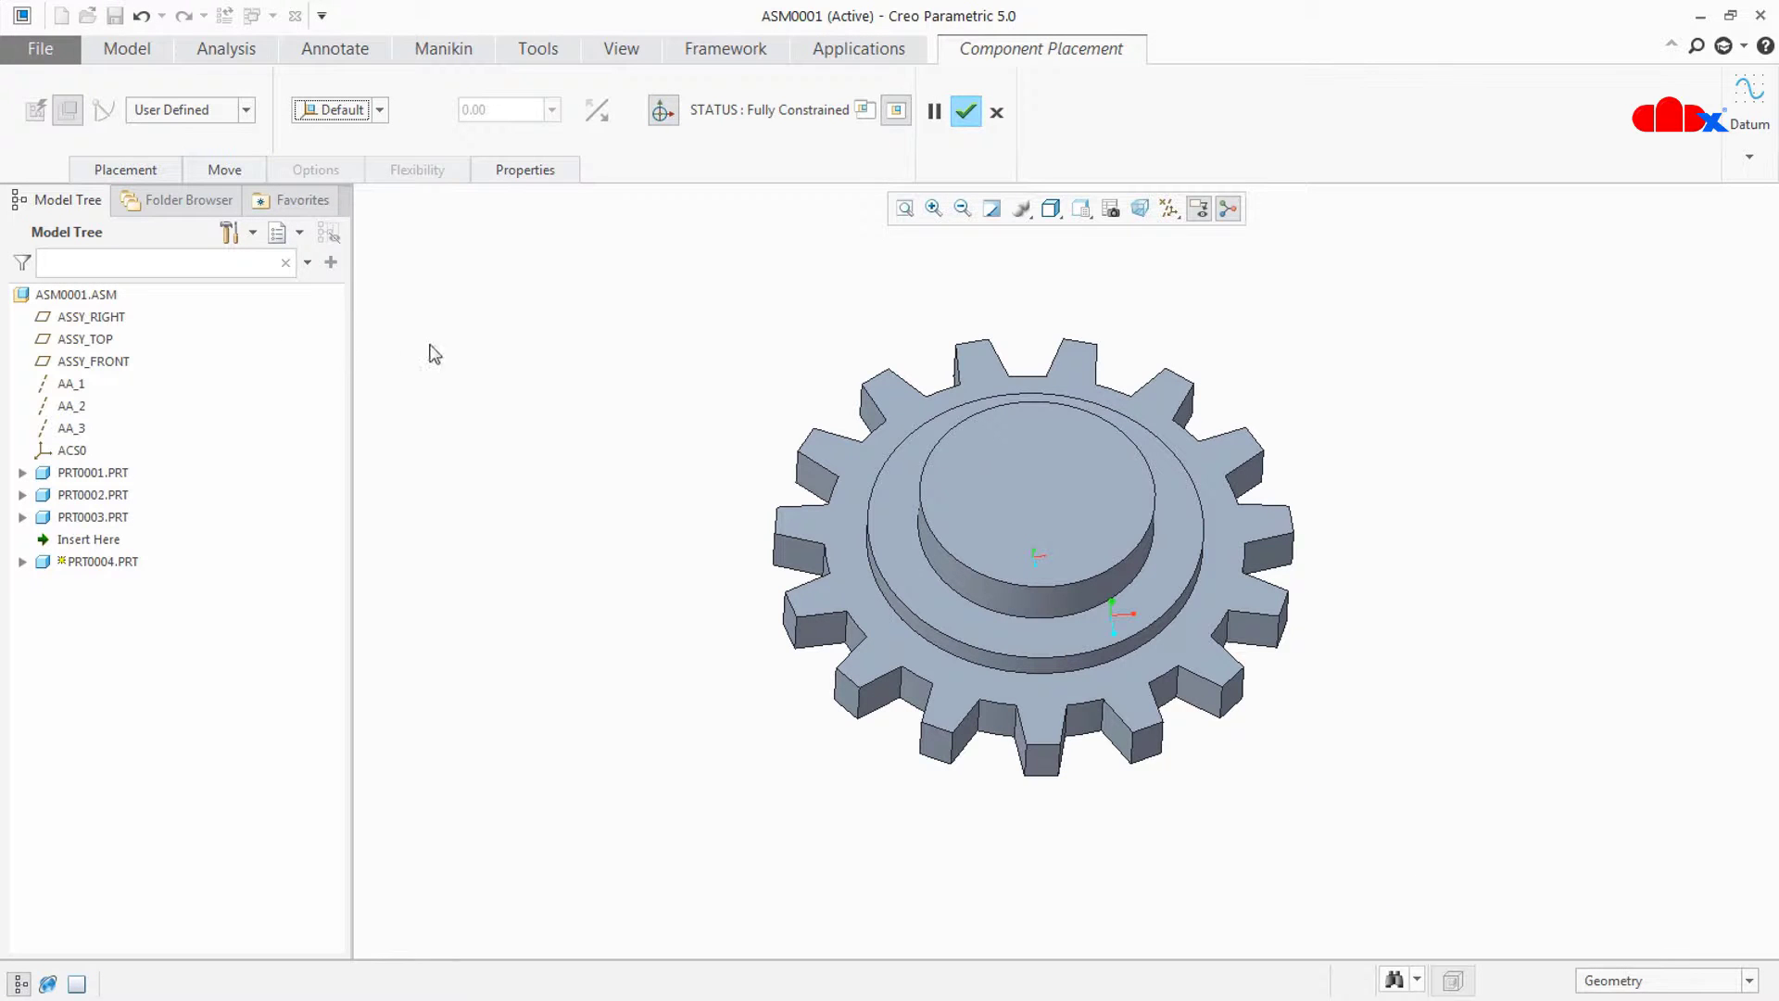
left_click(953, 111)
- Open the empty PRT0004 in its own window, then close it and return to the assembly
left_click(88, 543)
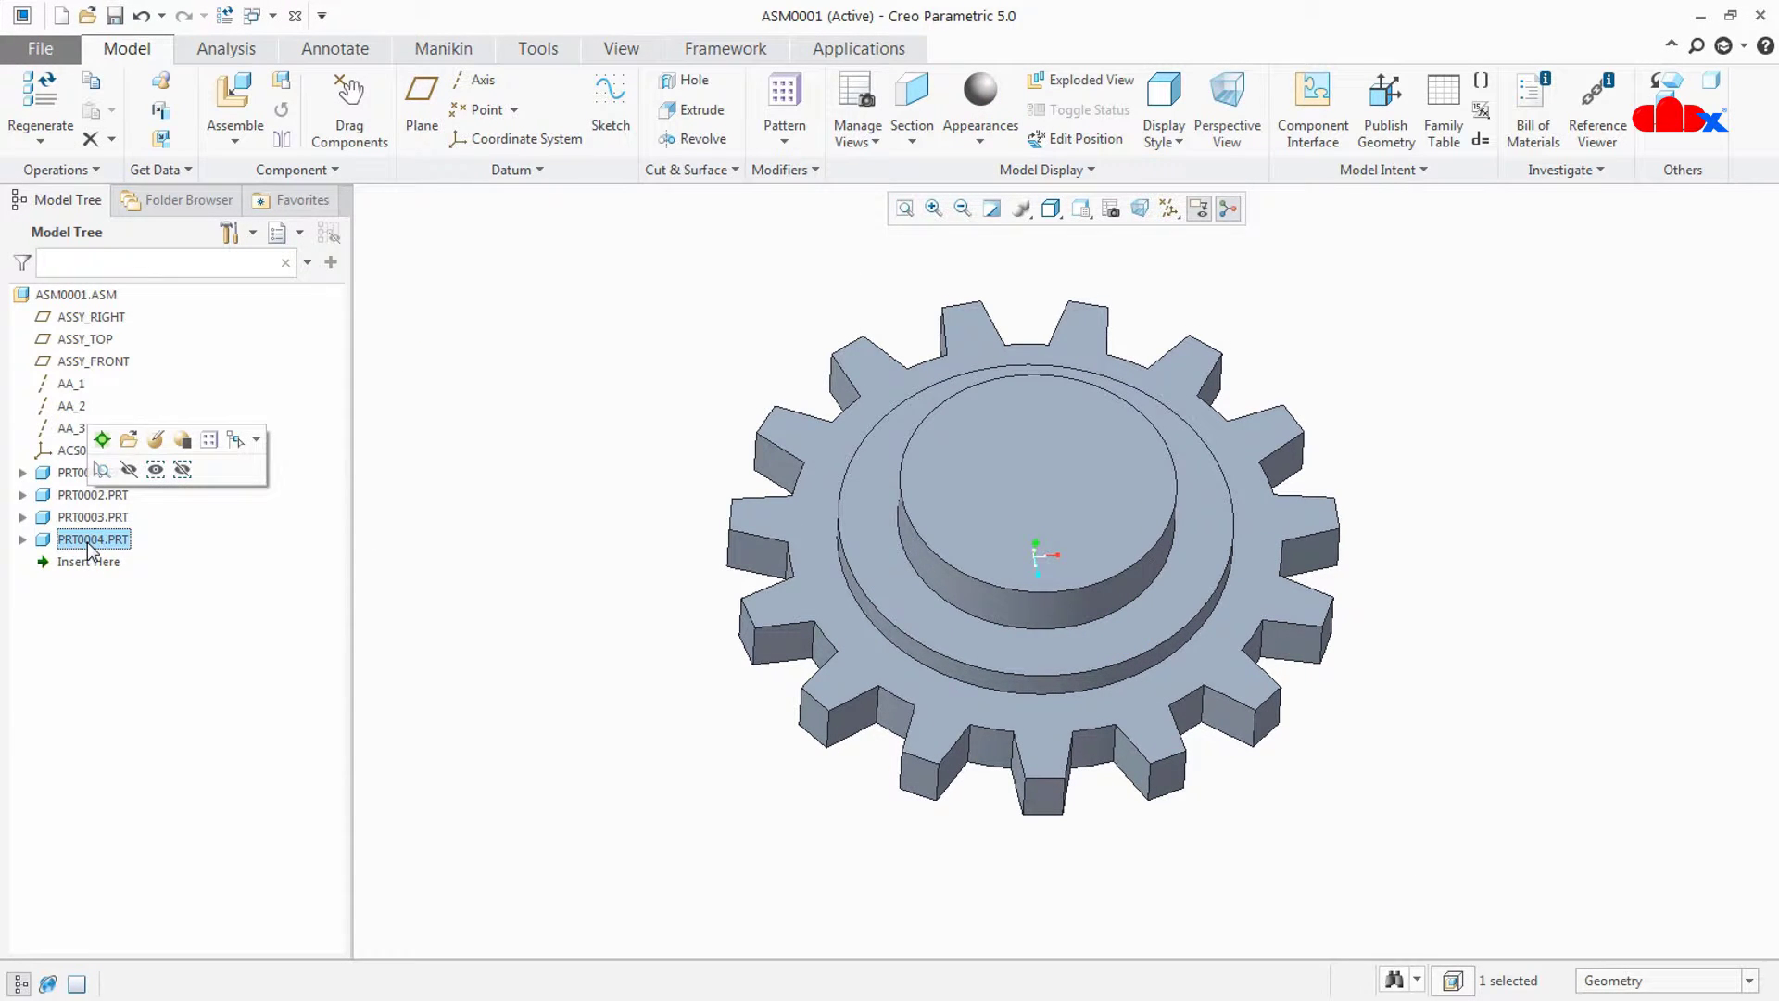
left_click(127, 437)
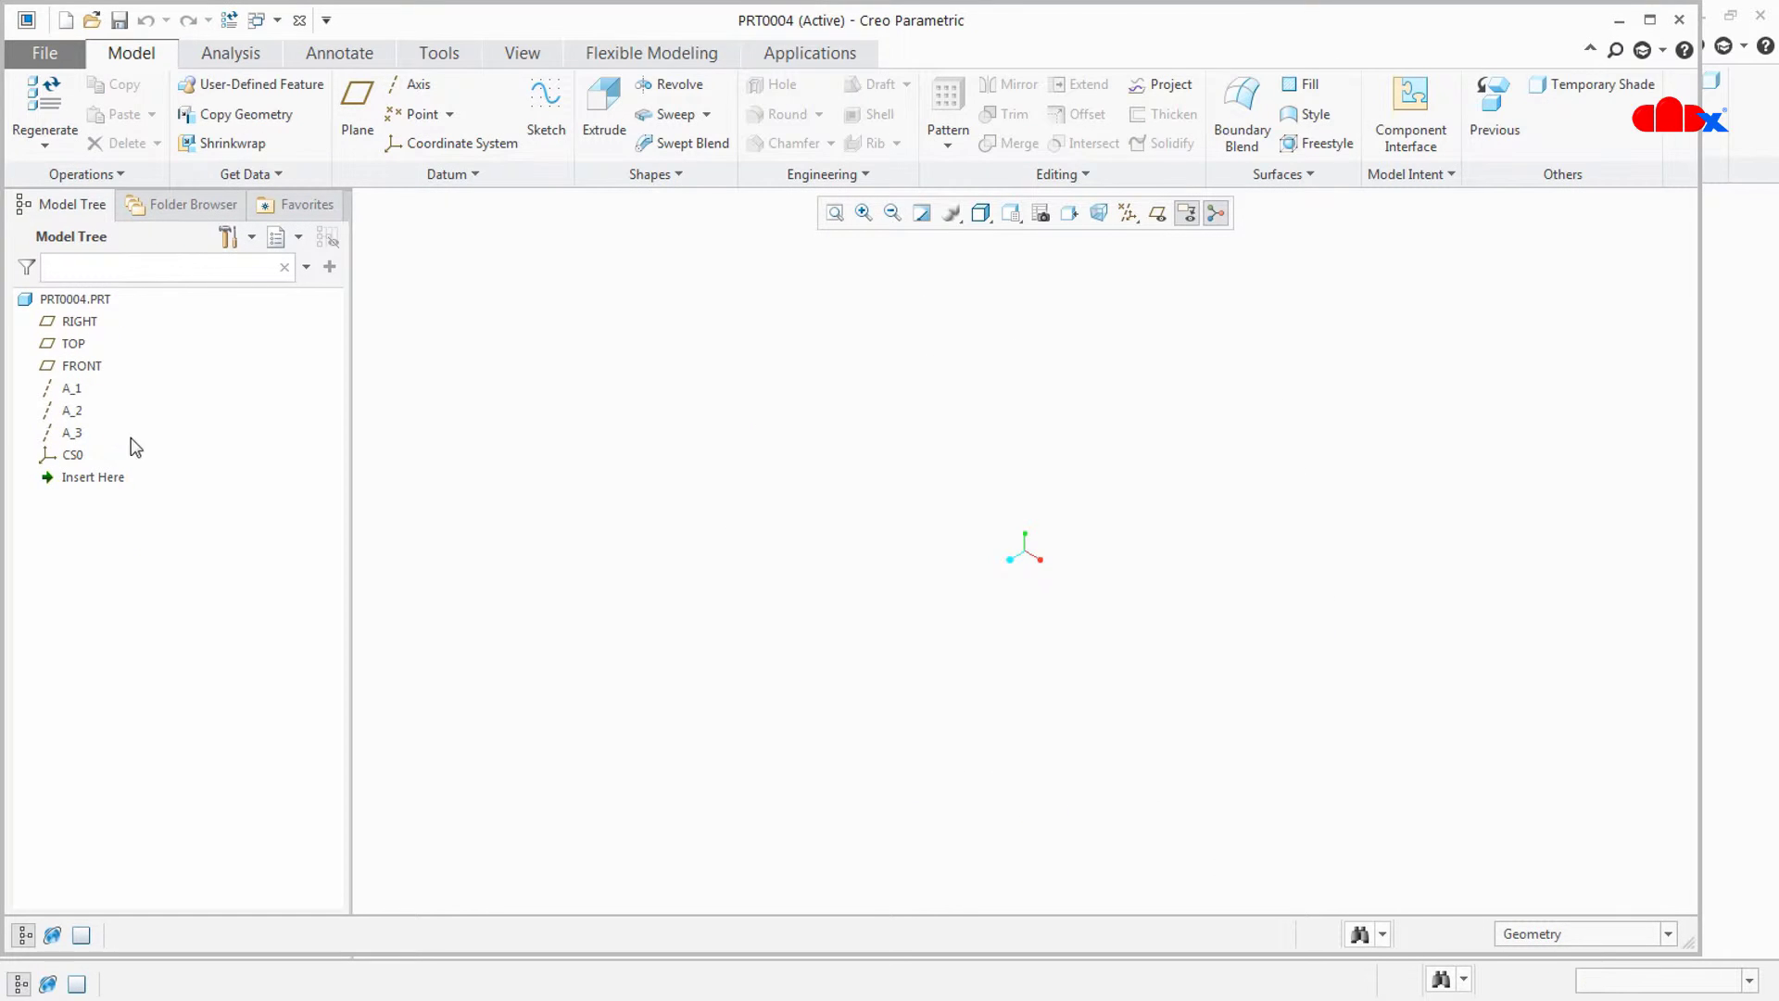
left_click(299, 19)
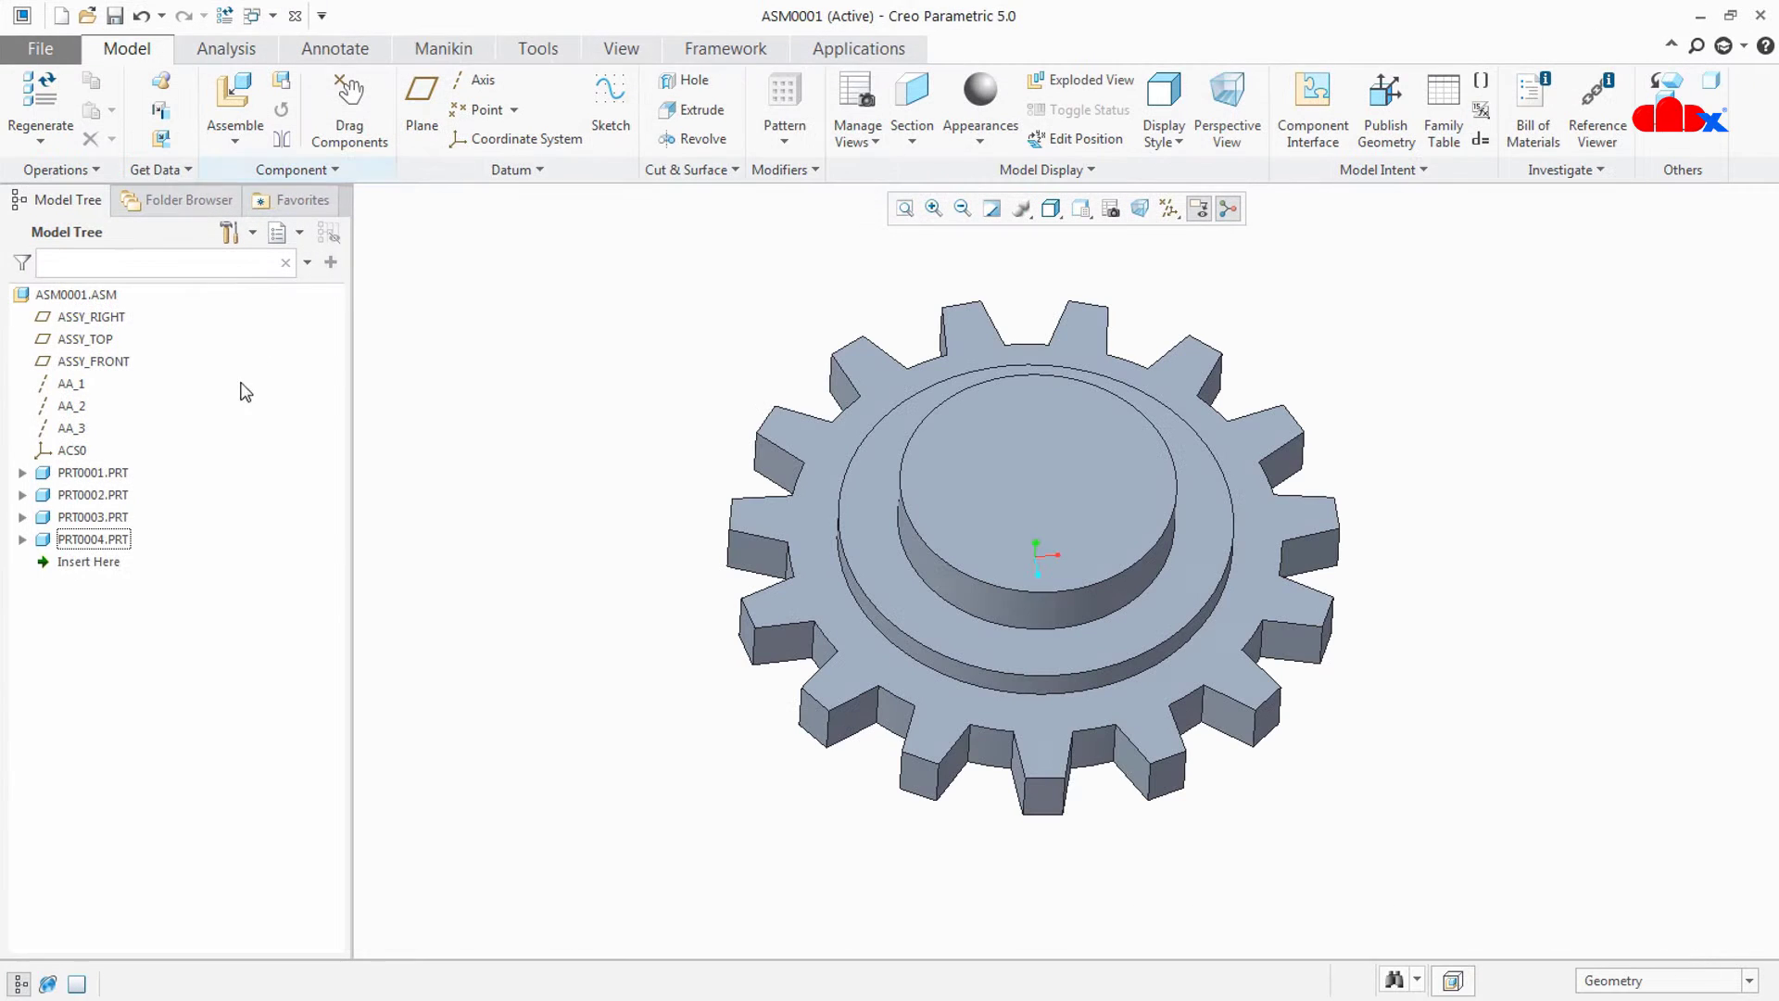
left_click(112, 528)
left_click(119, 474)
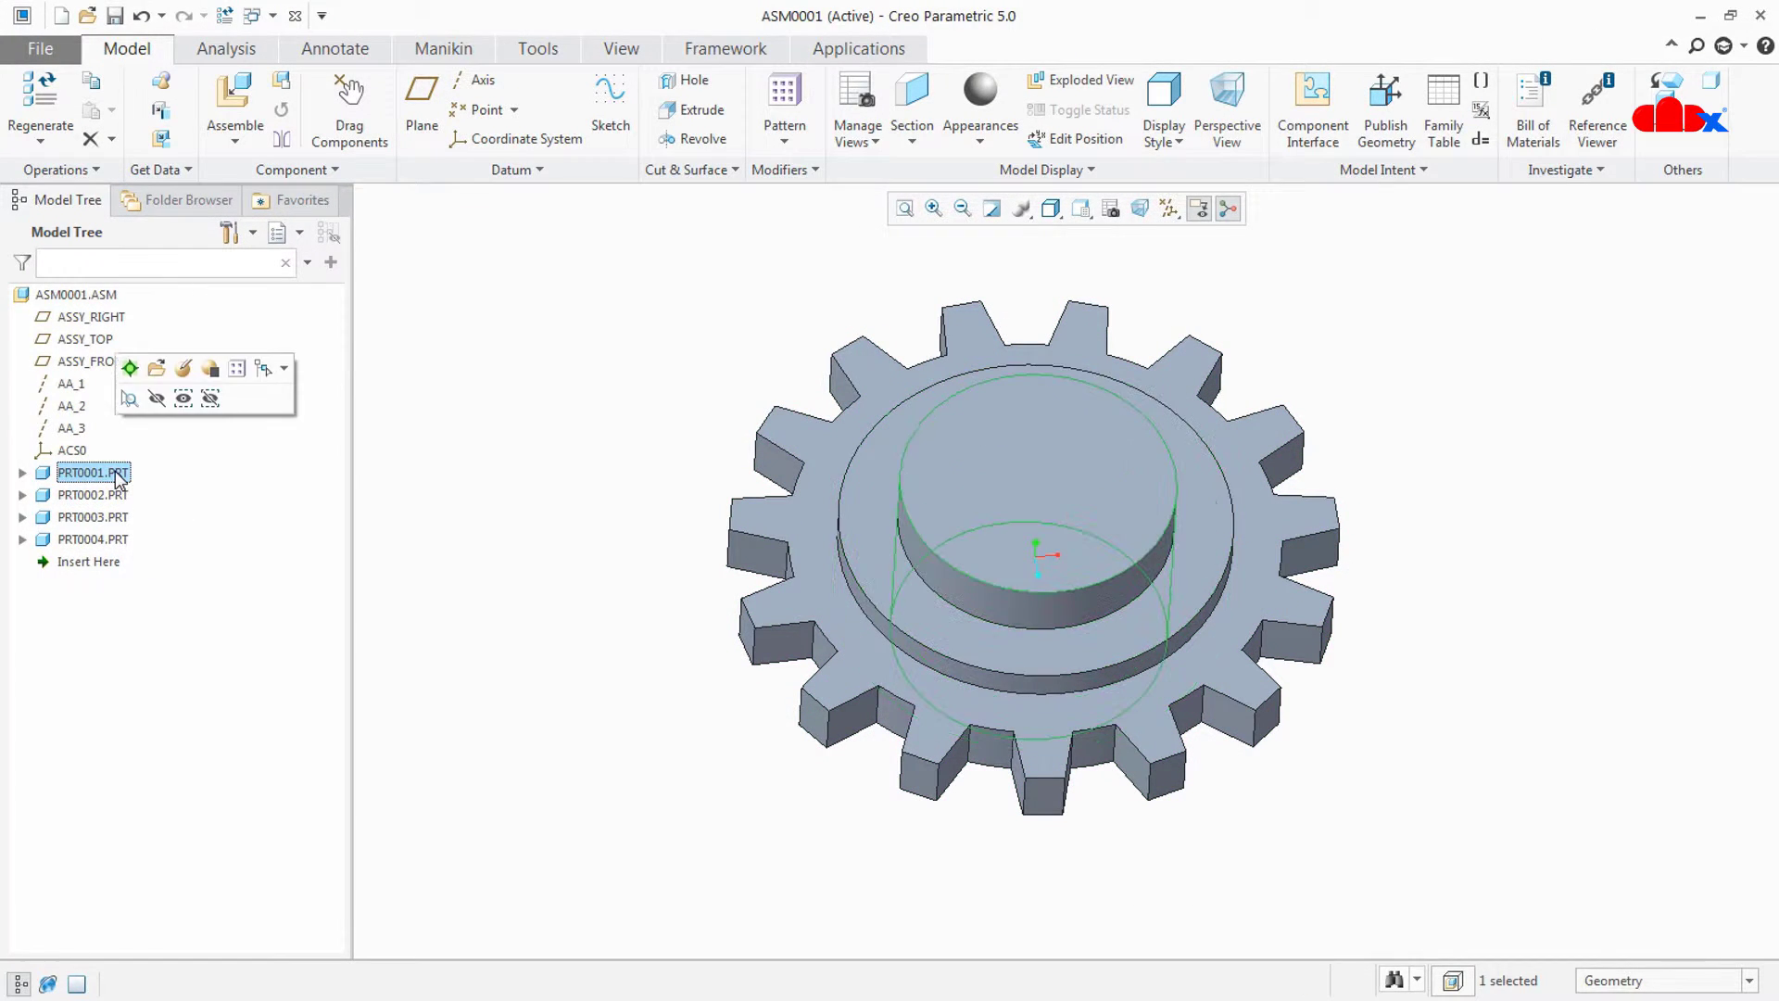
left_click(432, 381)
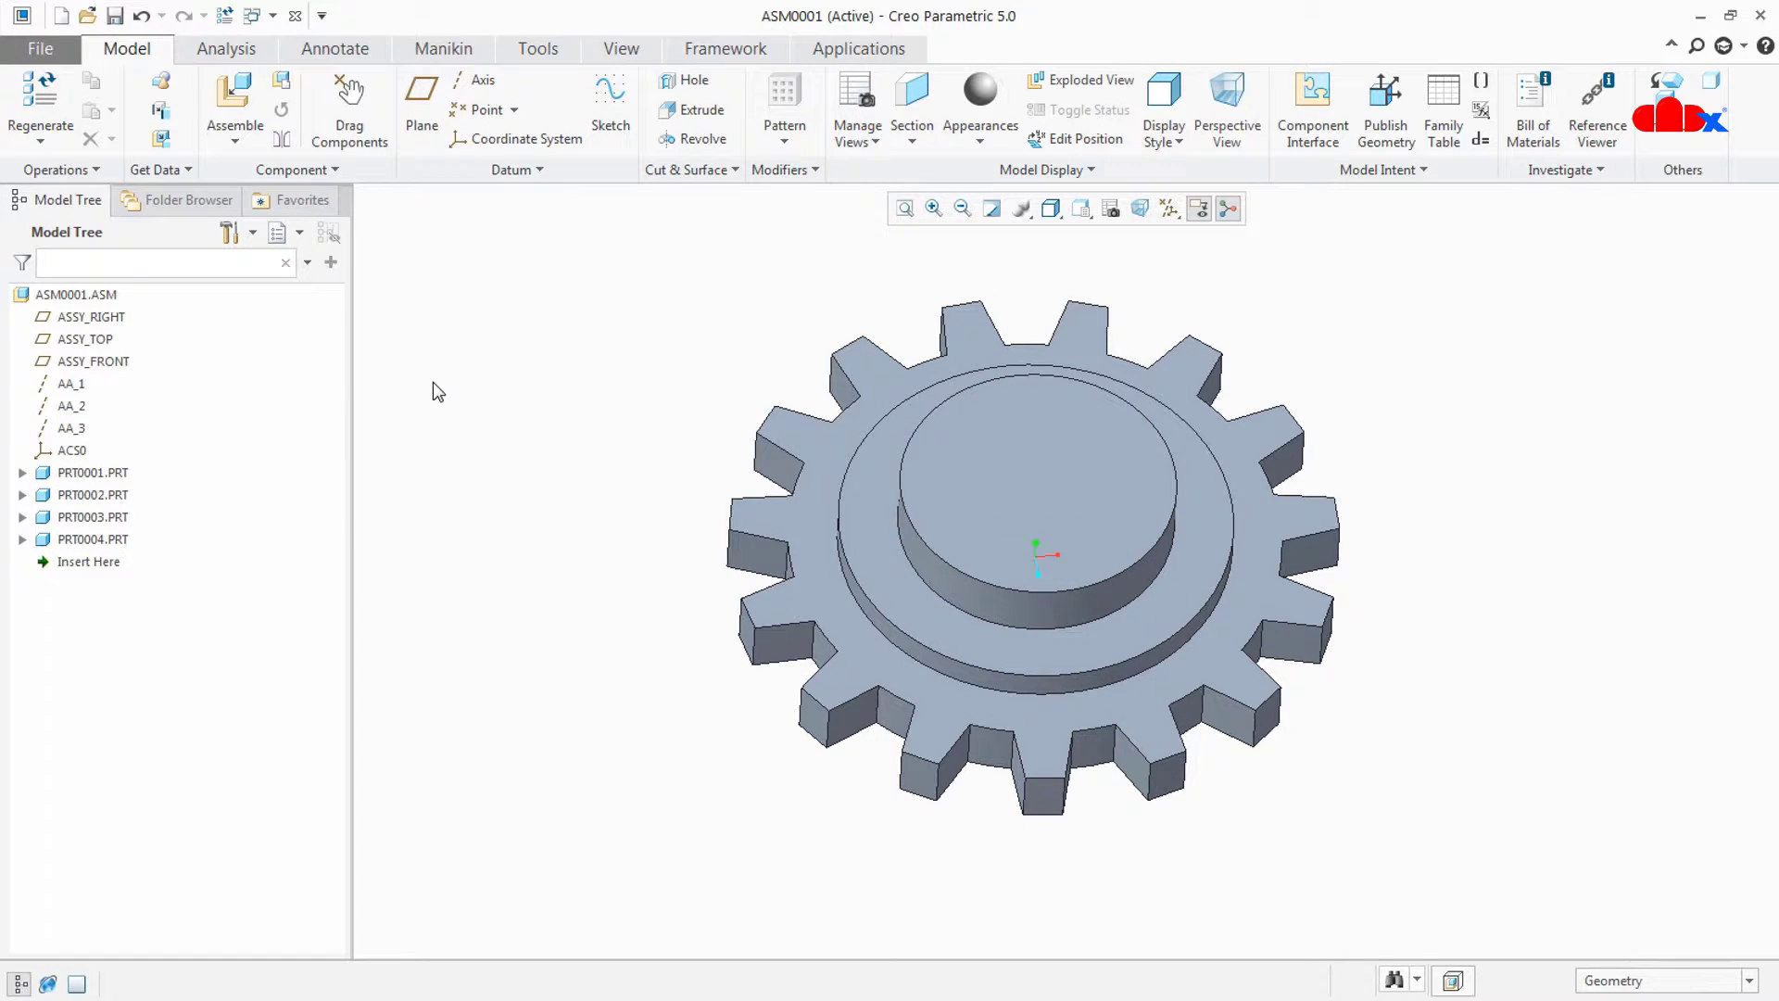
- Start a Boolean Operations command with Merge as the operation type
left_click(349, 167)
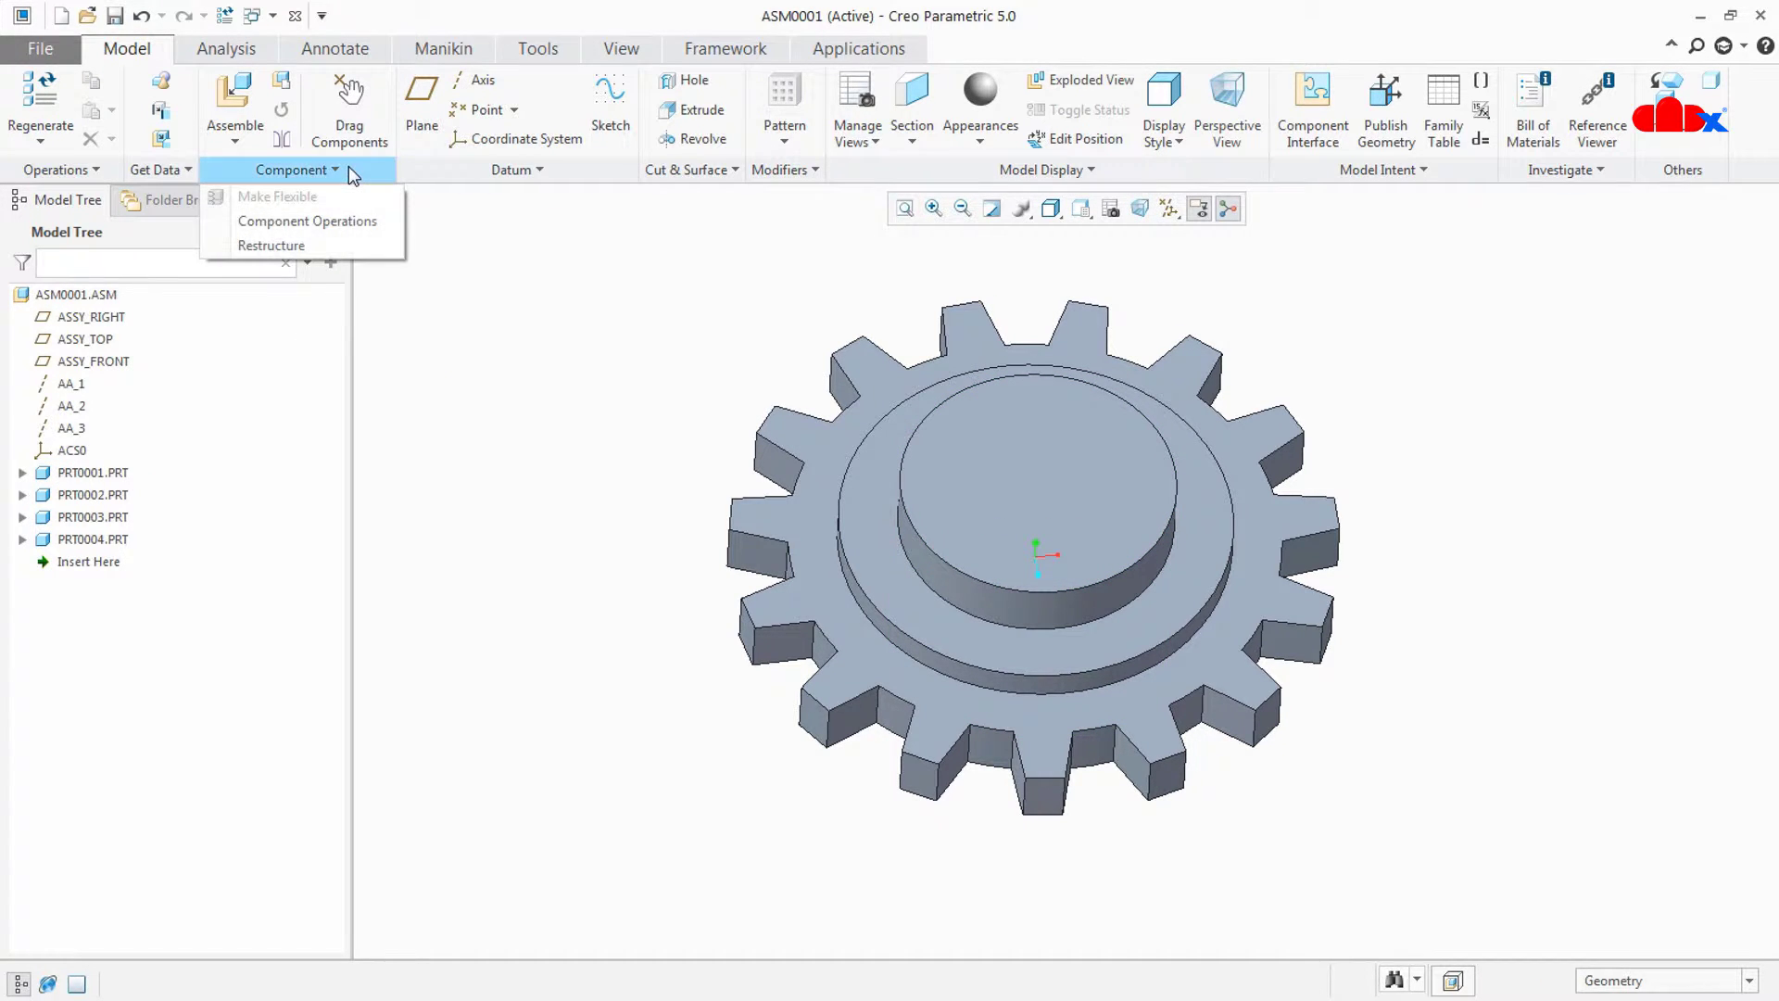
left_click(345, 222)
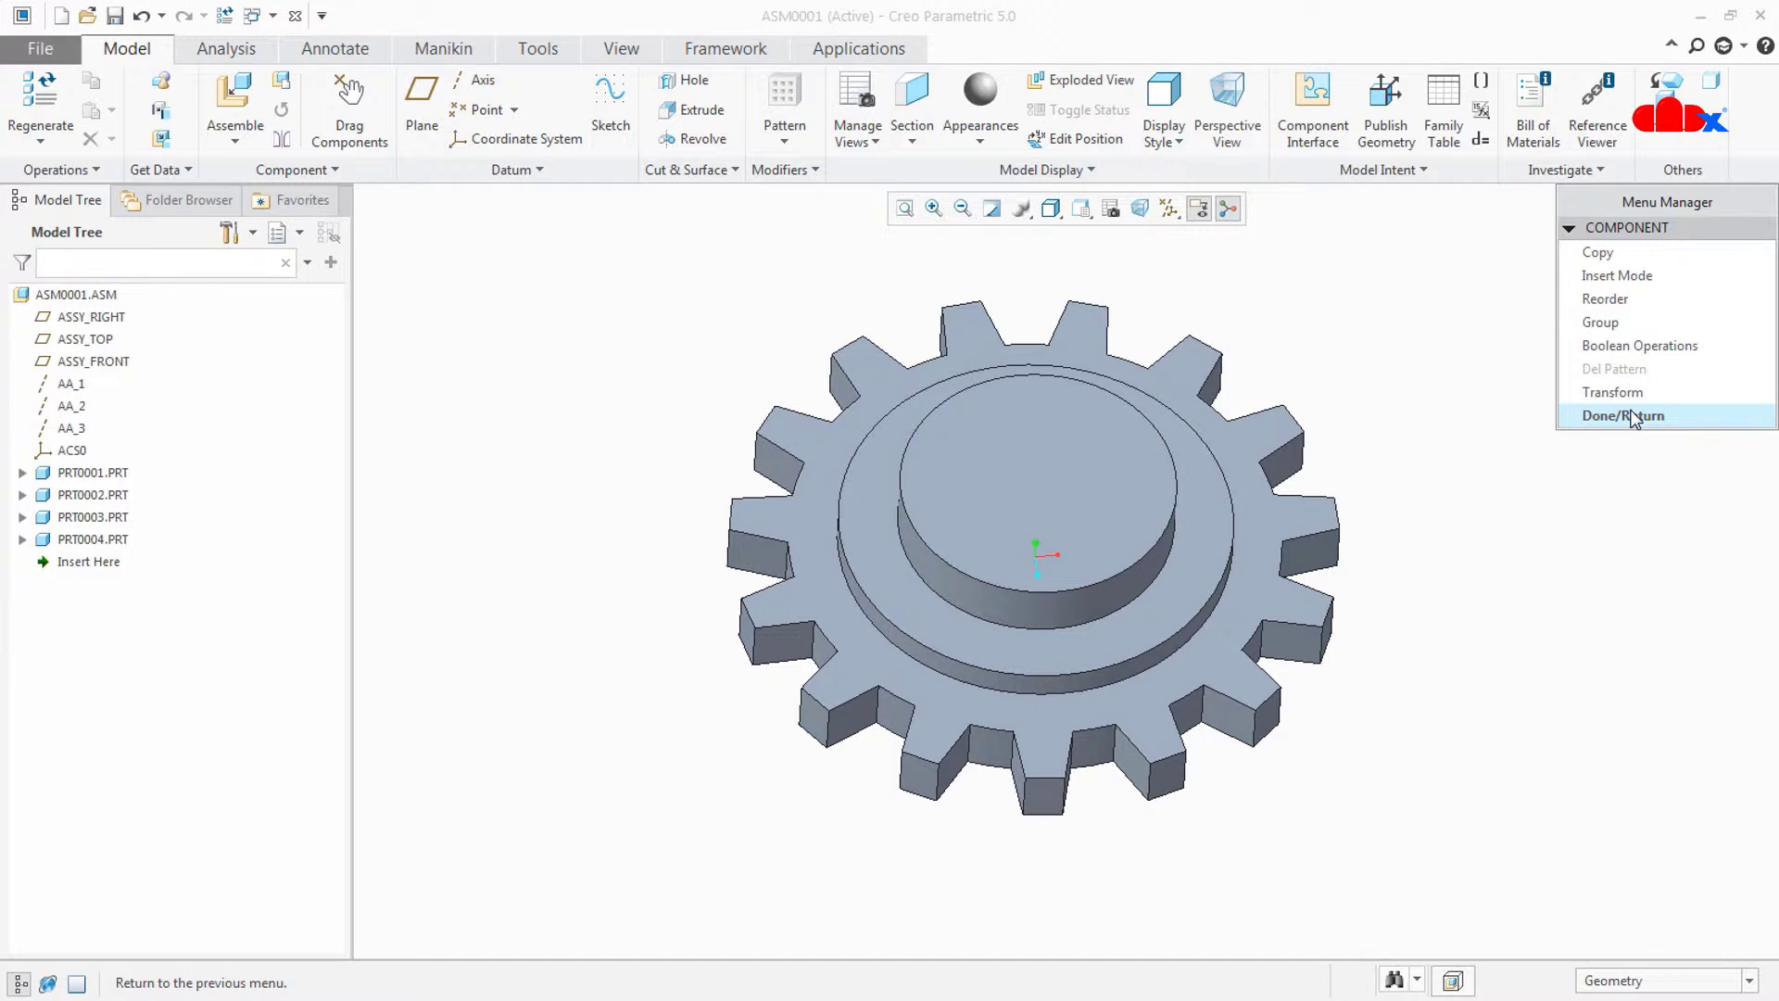
left_click(1624, 348)
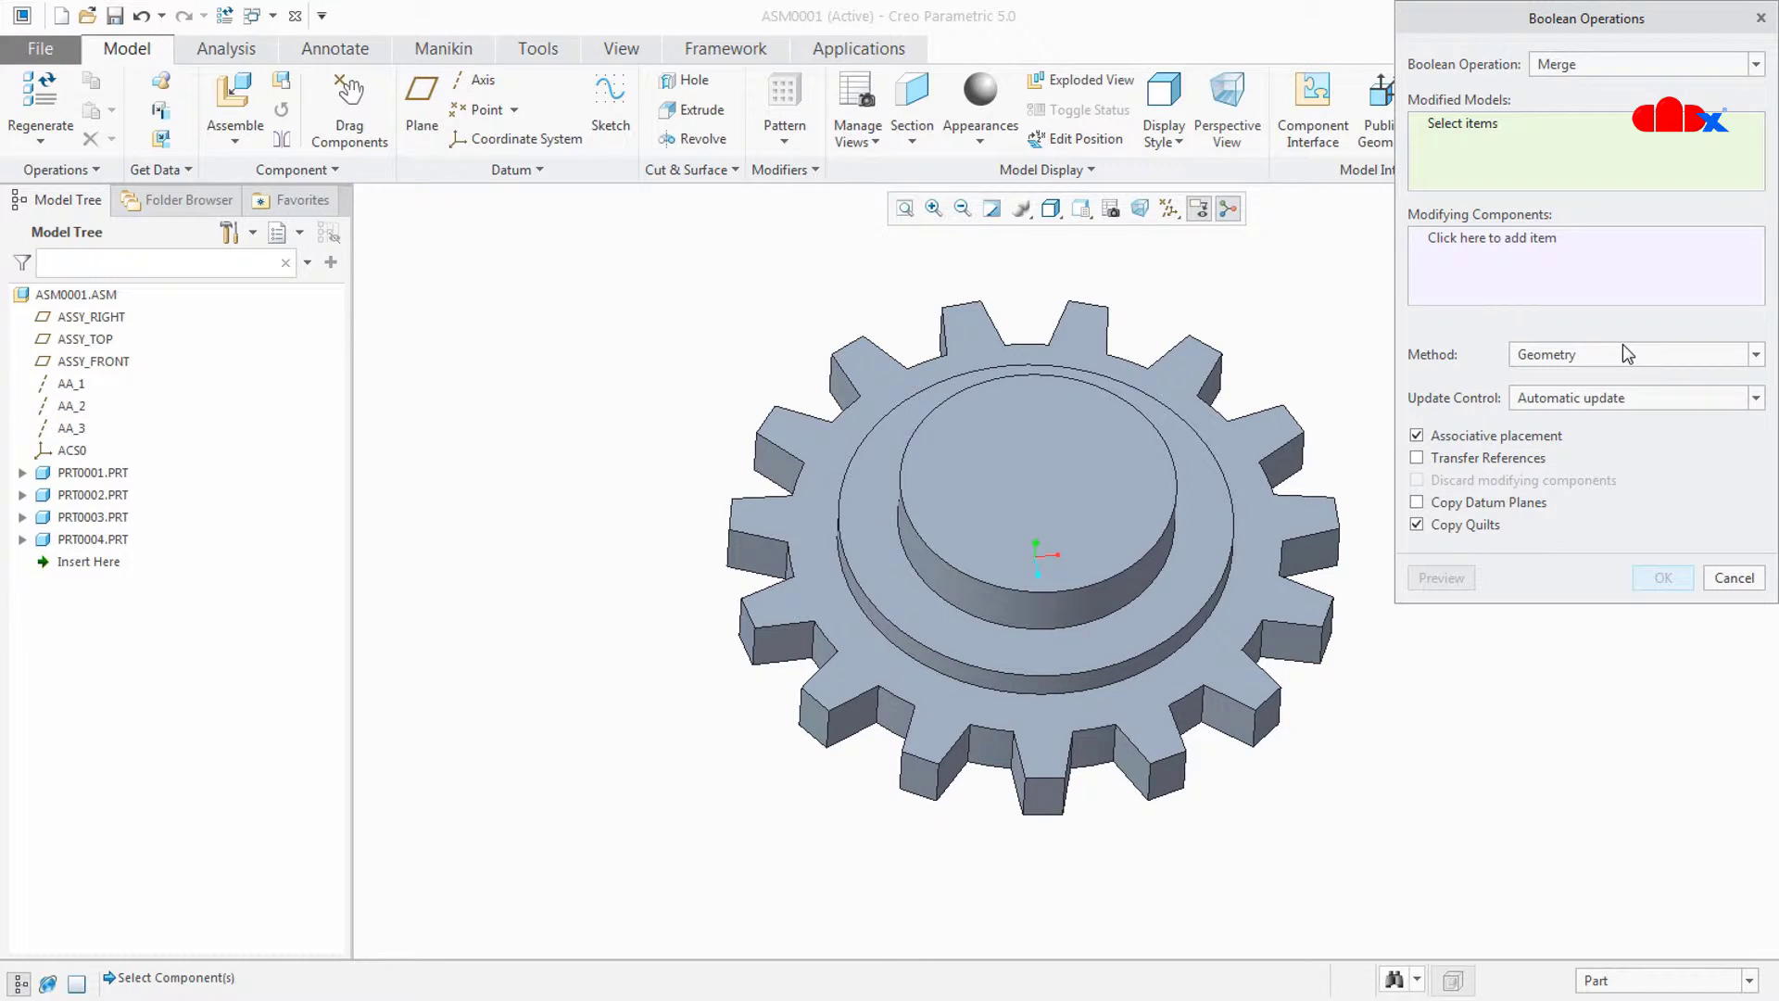
left_click(1652, 65)
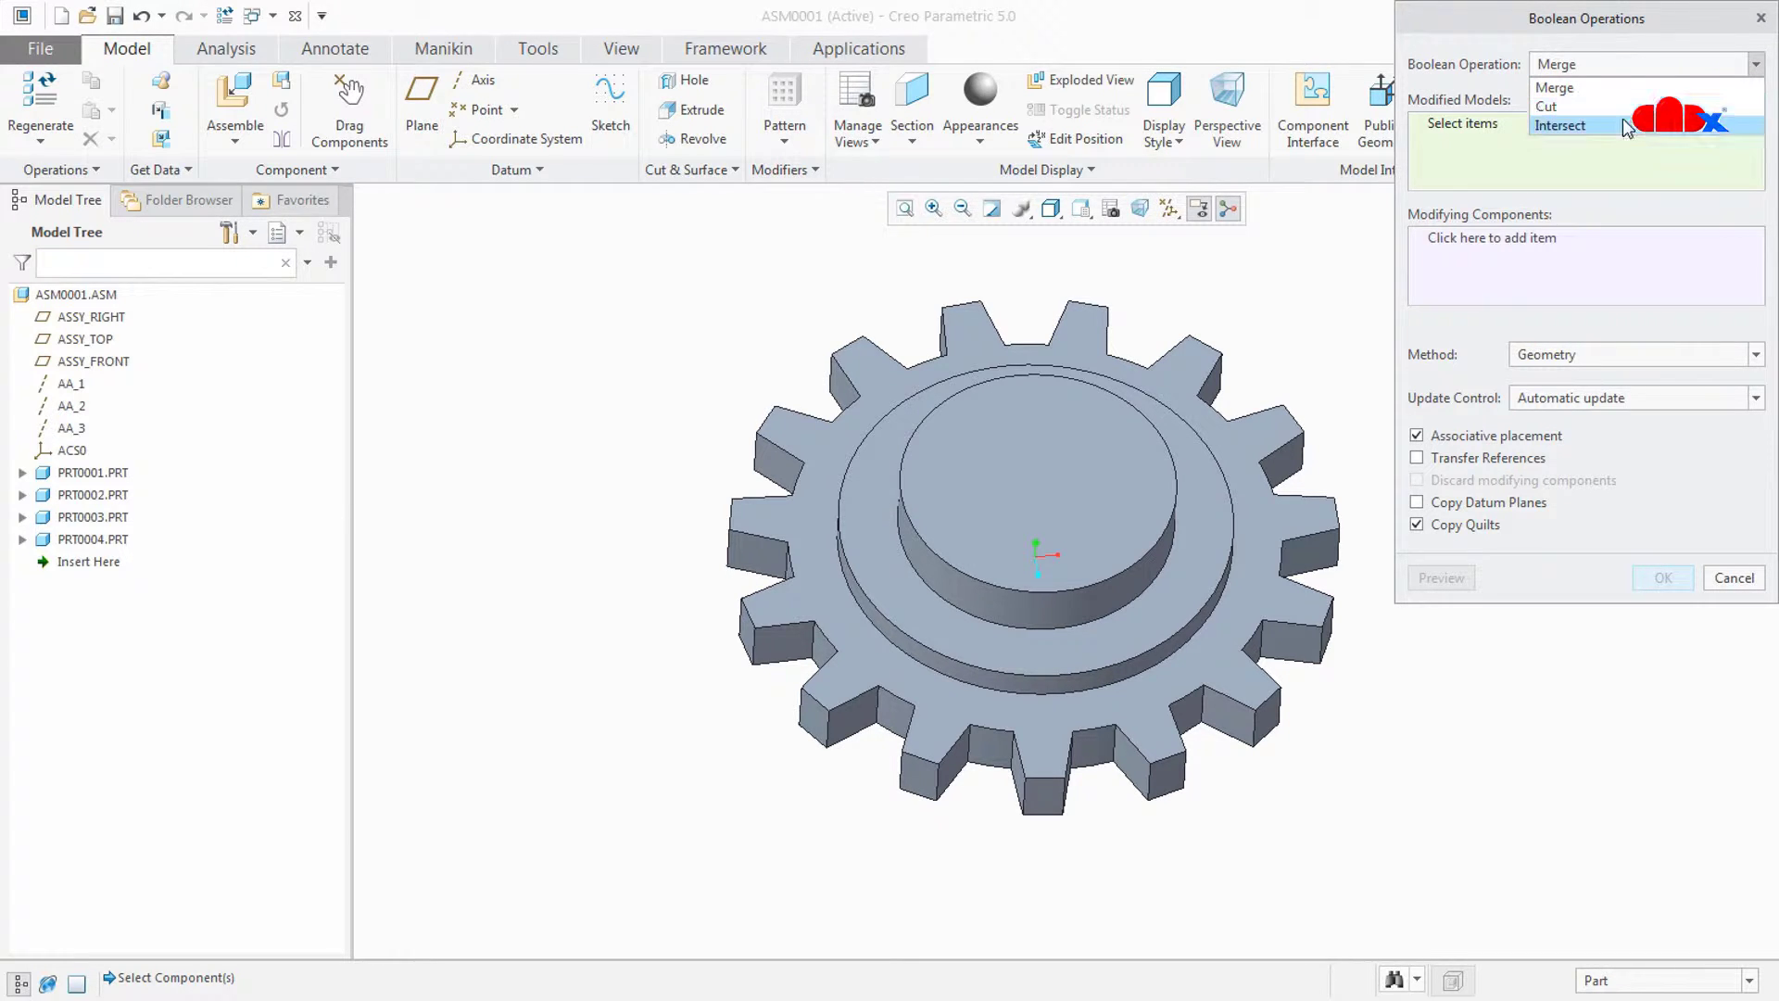
left_click(1615, 158)
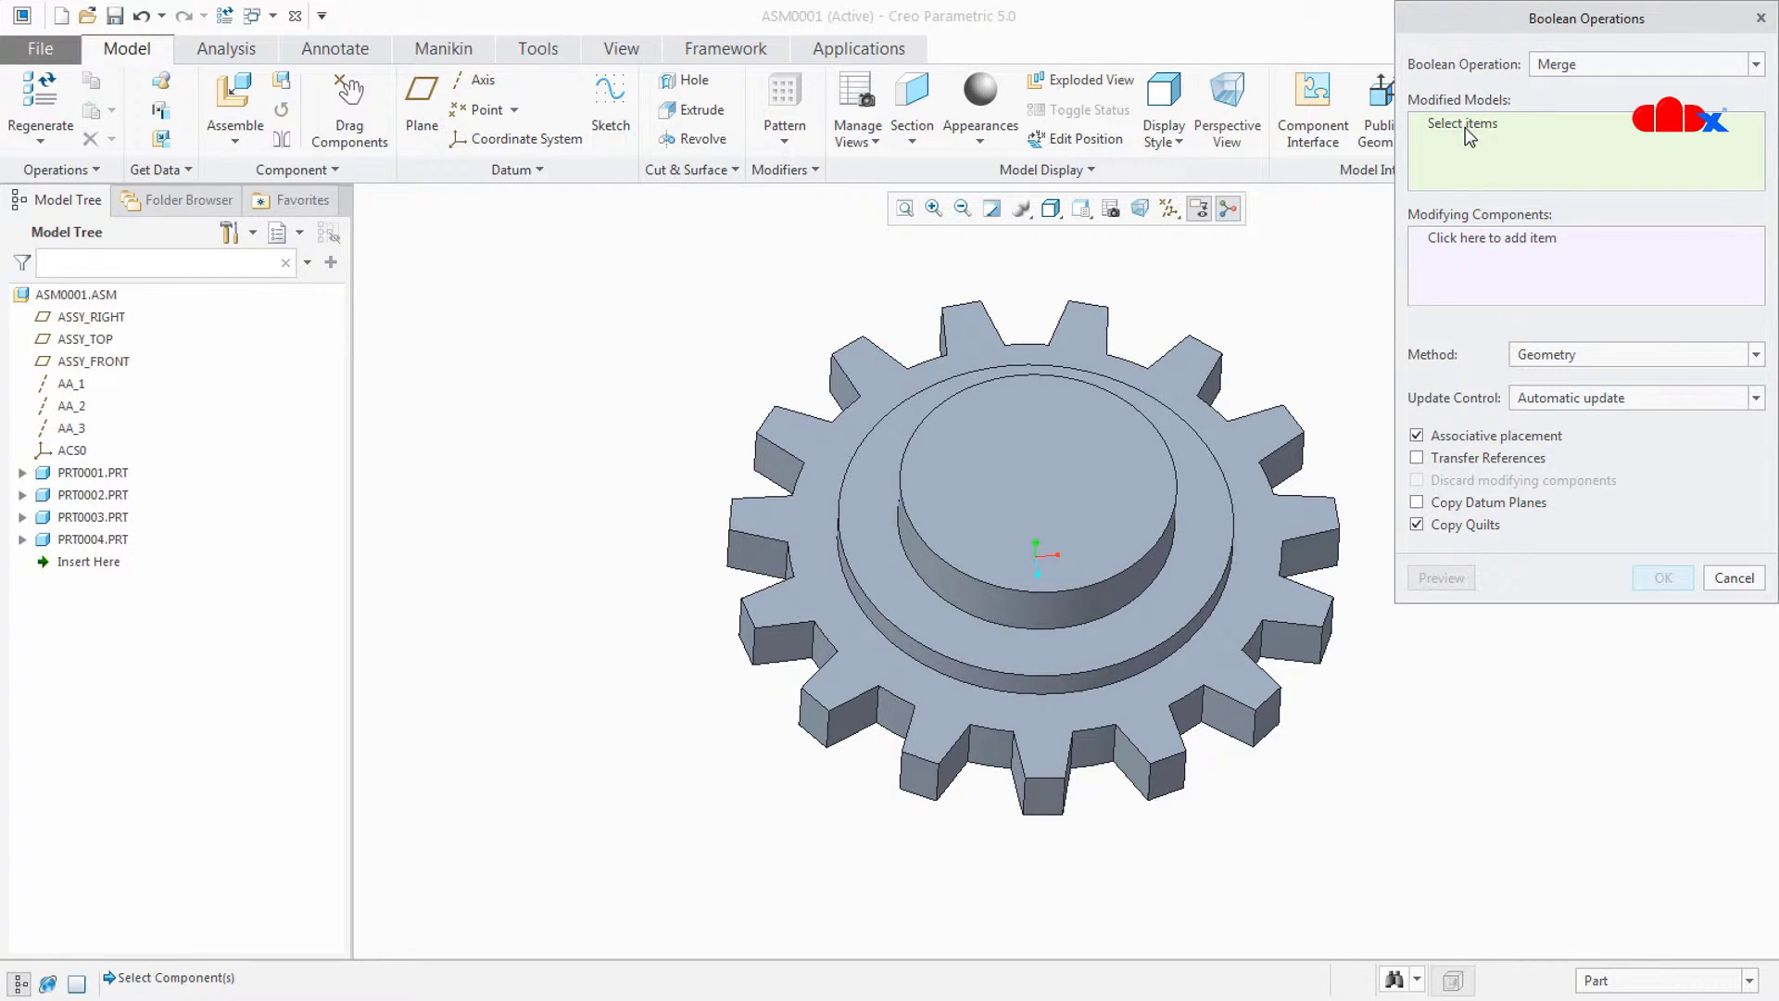
- Pick PRT0004 as modified model, add PRT0001–PRT0003 as modifying components, preview and confirm
left_click(89, 539)
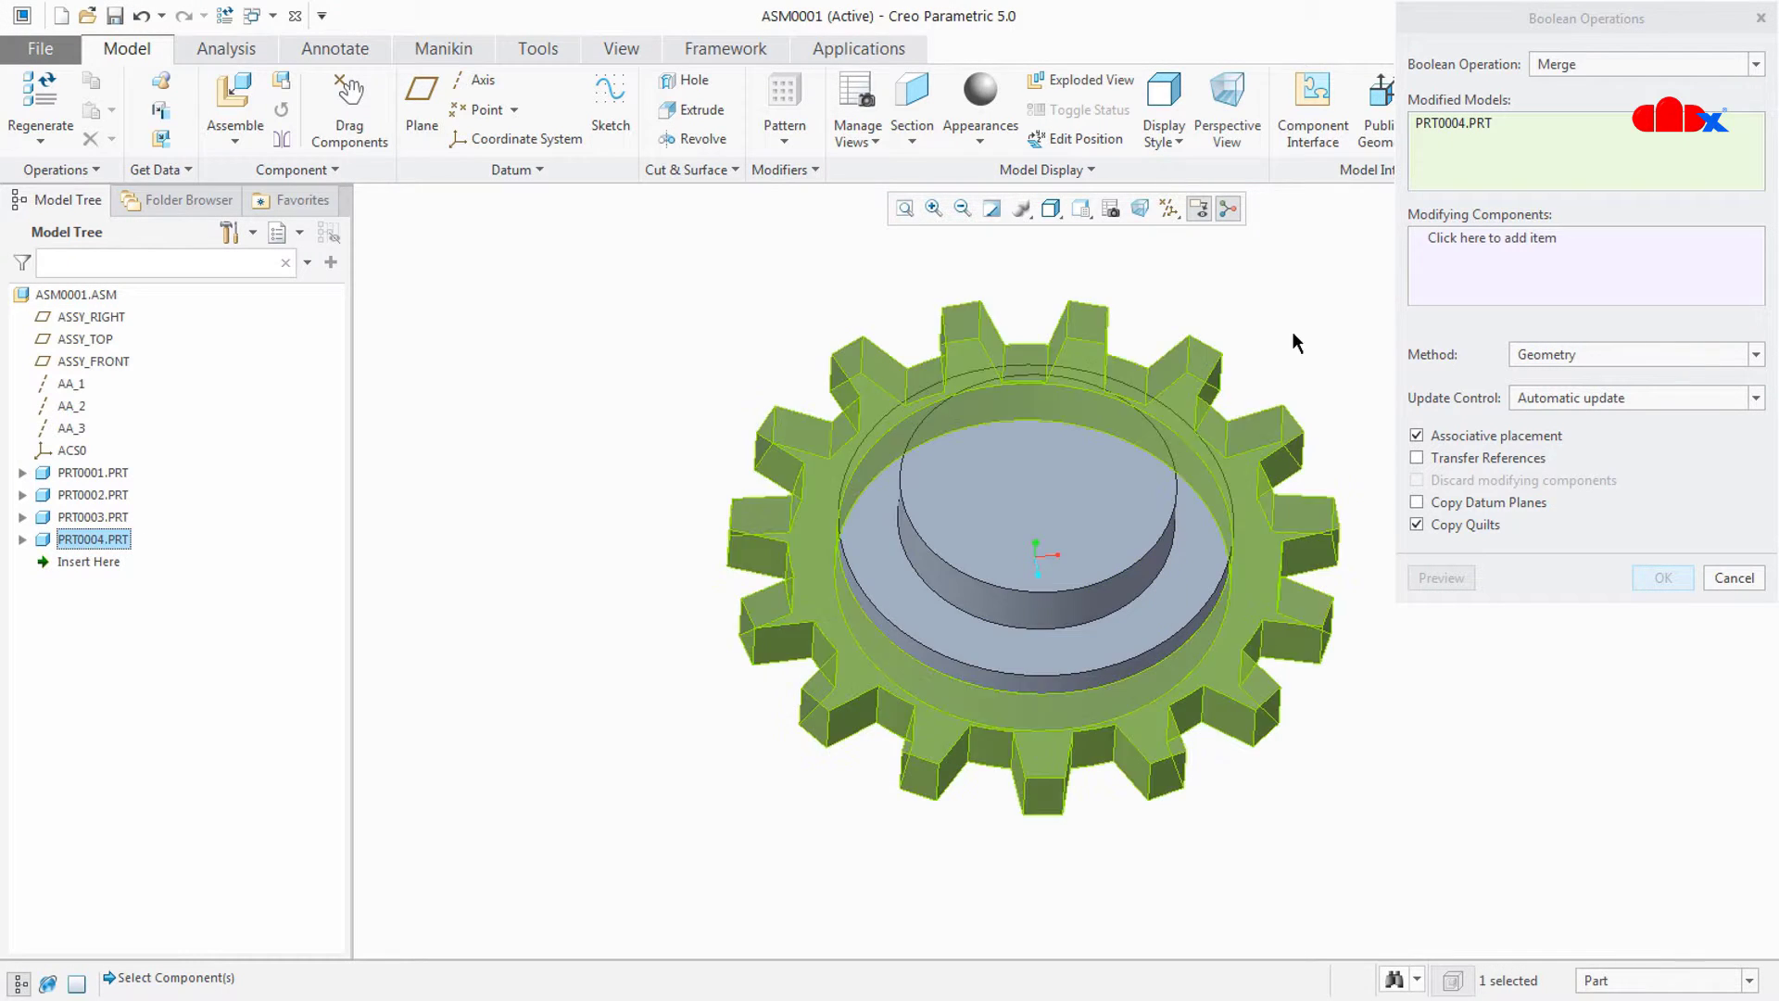
left_click(1462, 243)
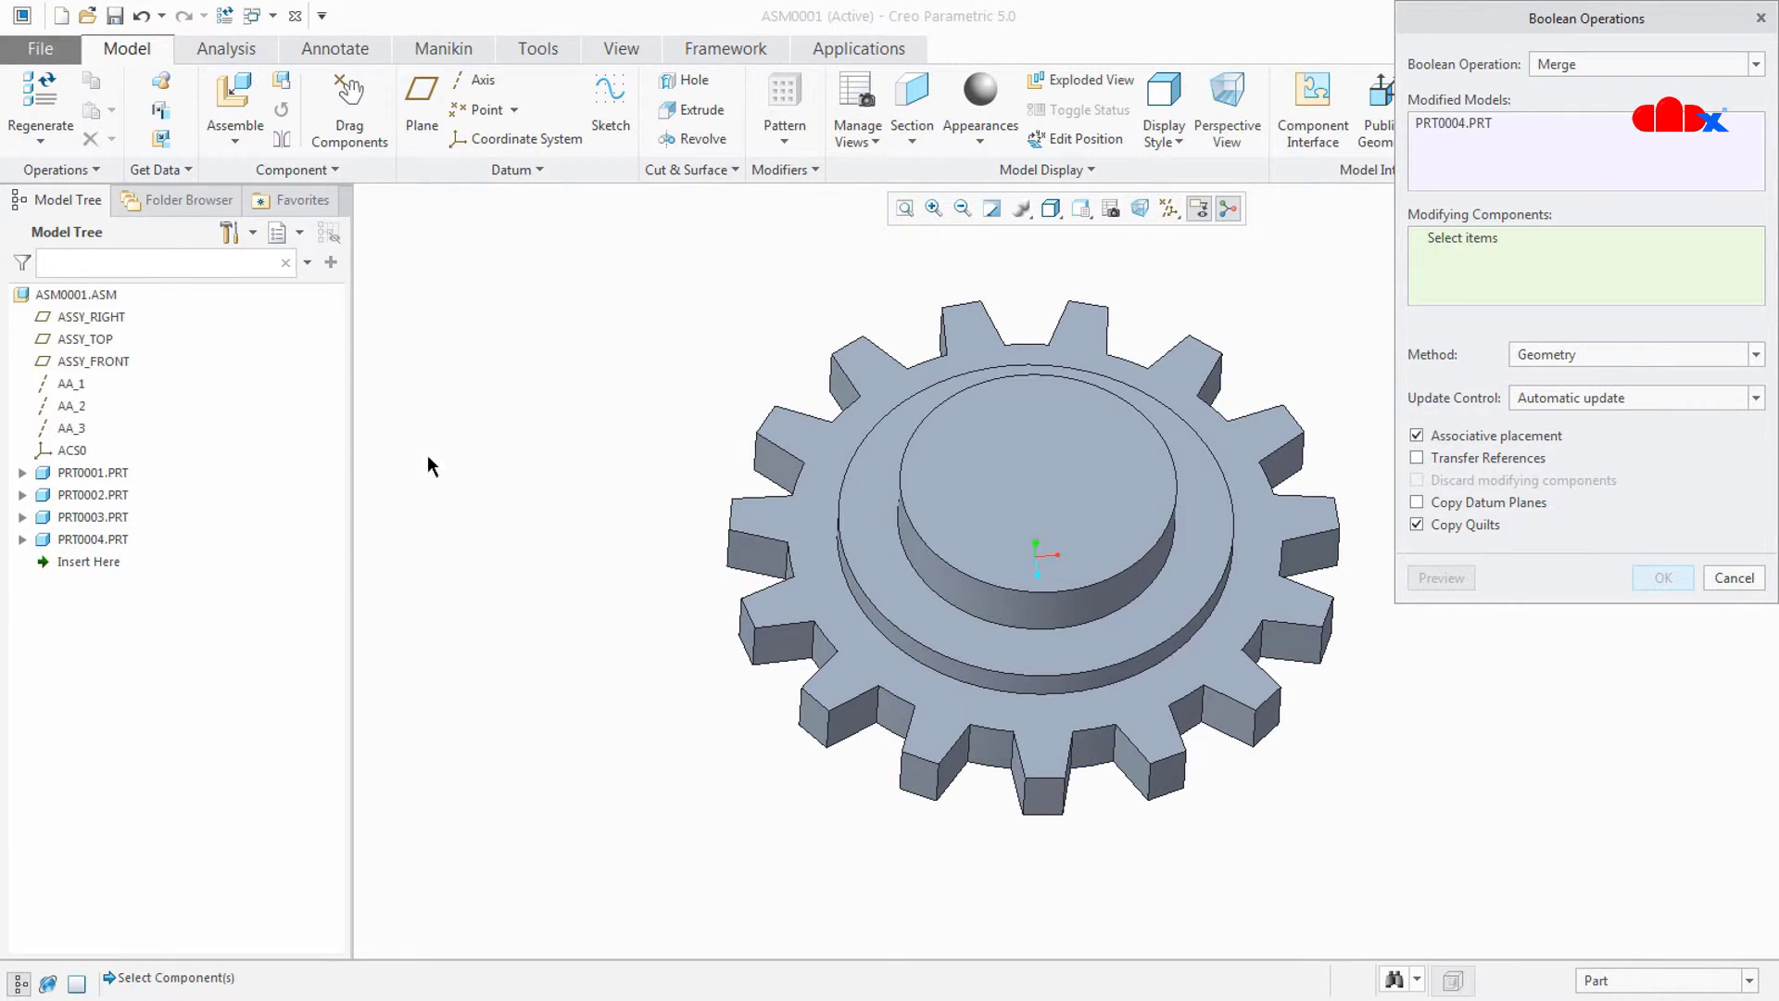
left_click(102, 474)
left_click(102, 500, "ctrl")
left_click(107, 519, "ctrl")
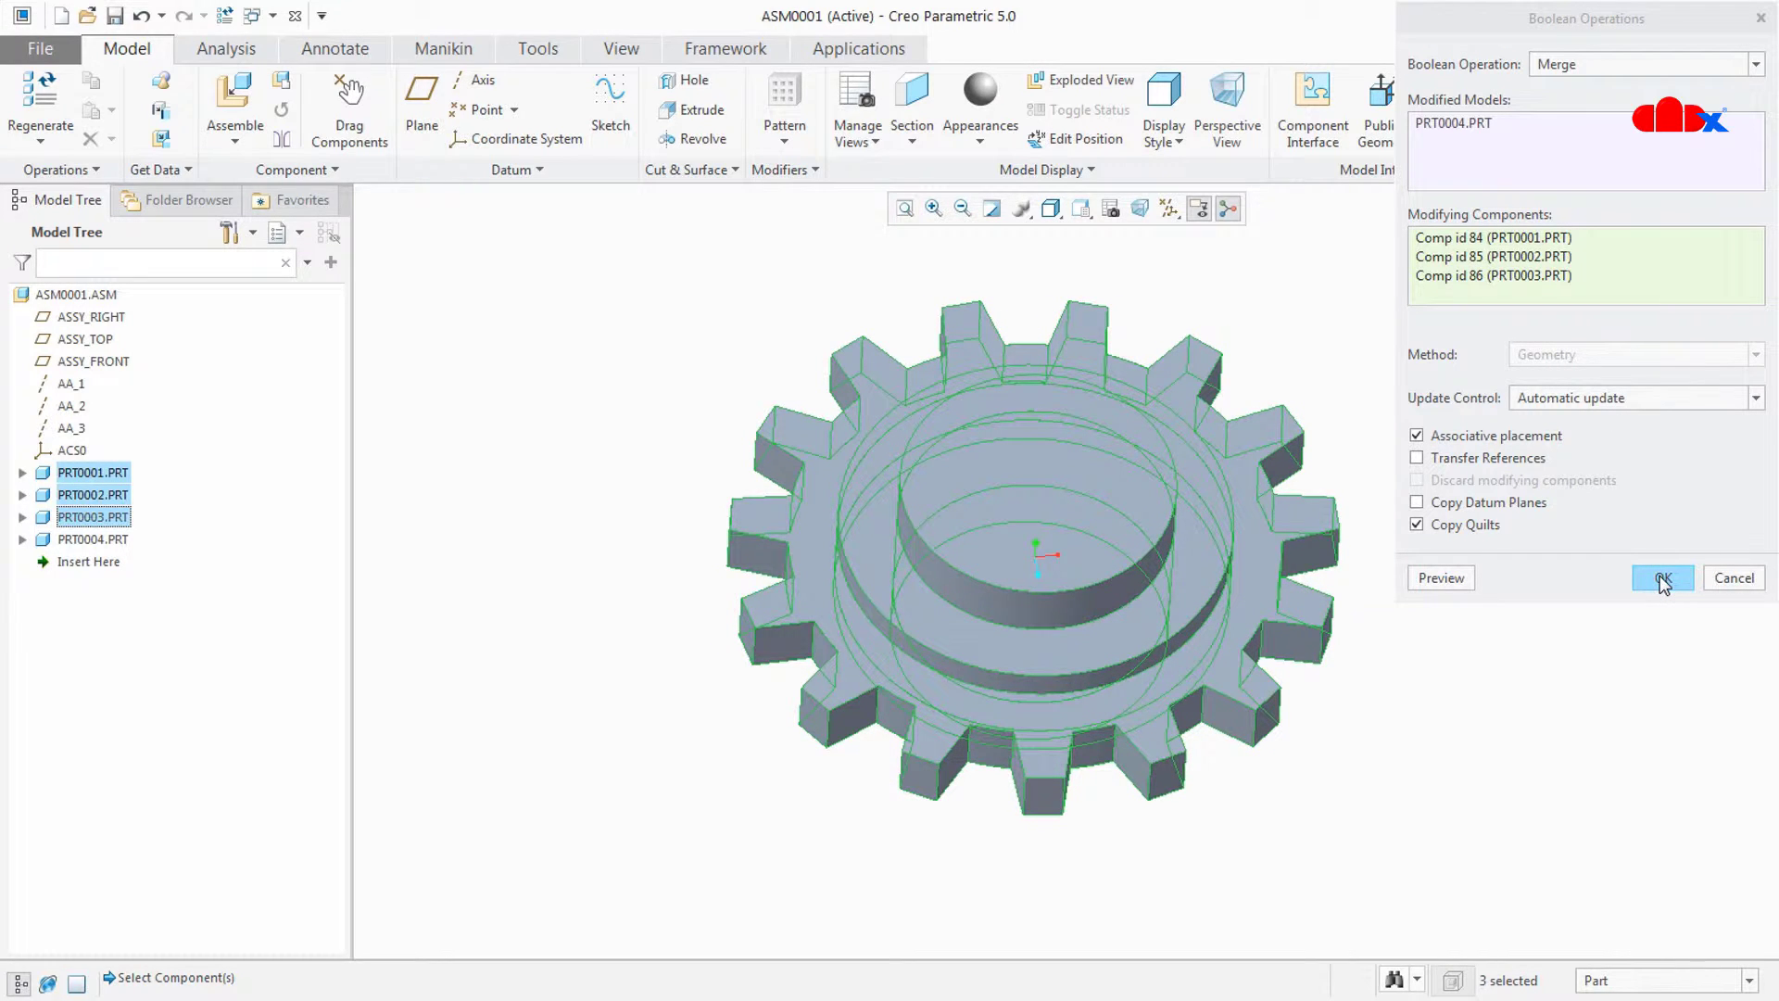
left_click(1453, 580)
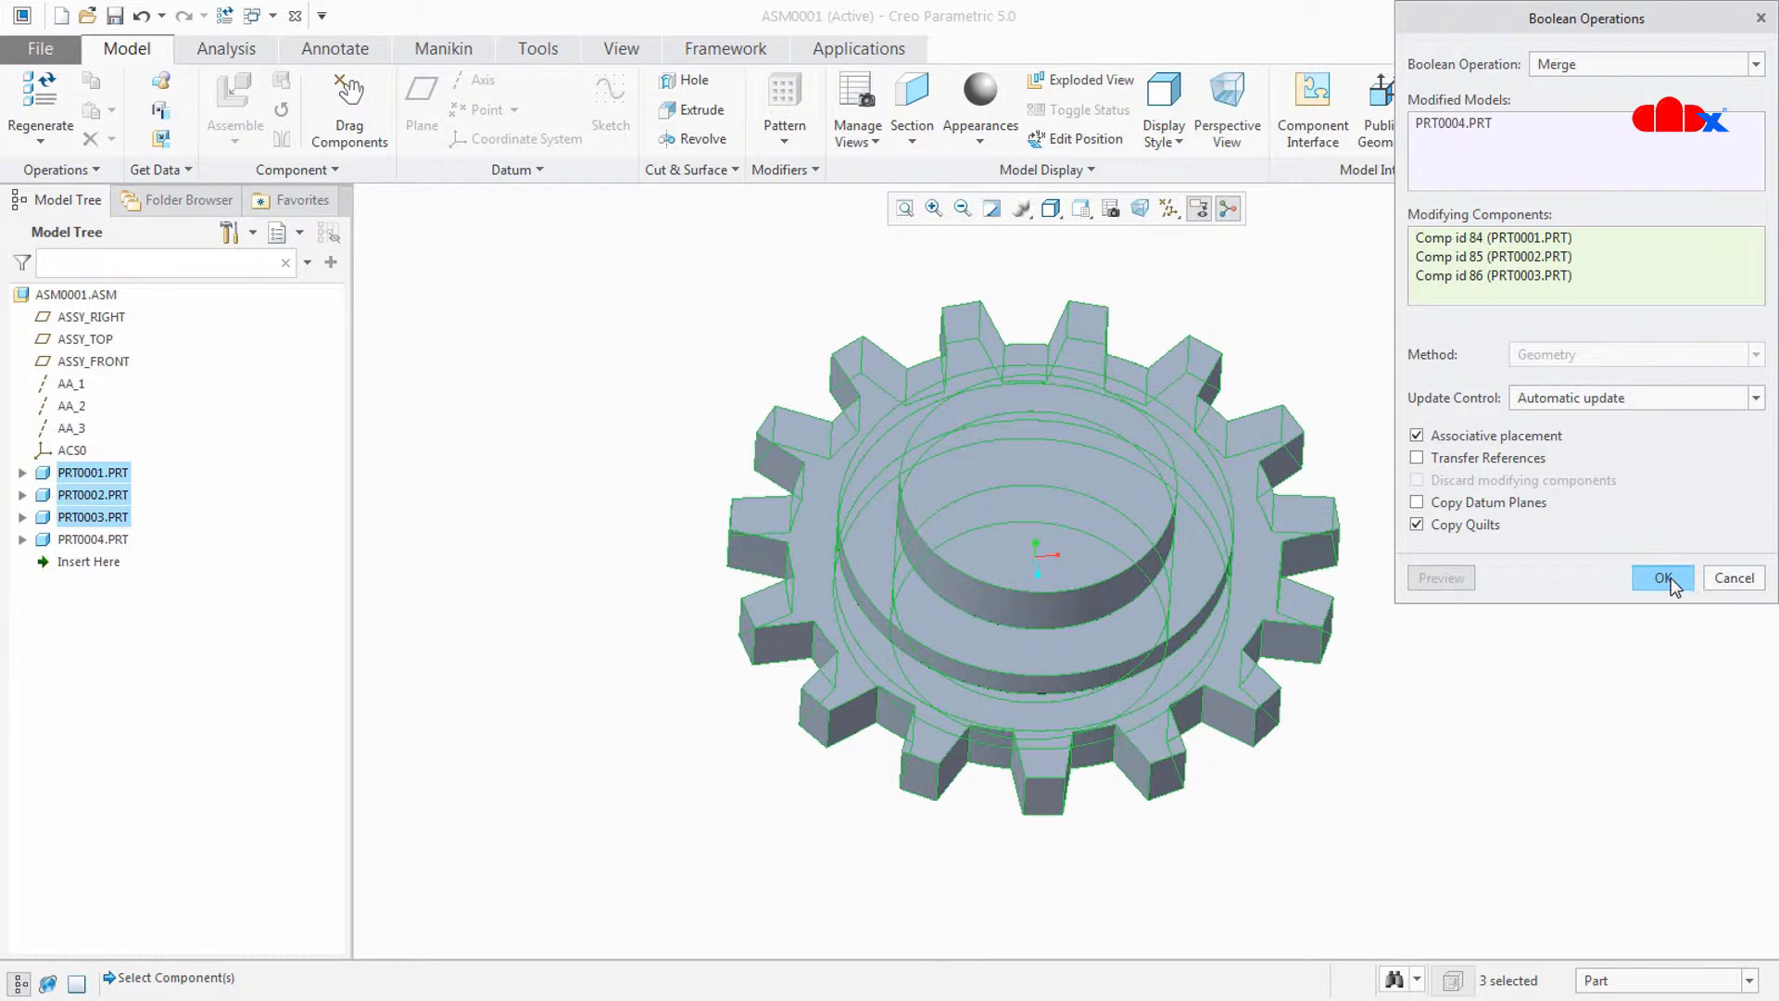
left_click(1664, 578)
left_click(1647, 416)
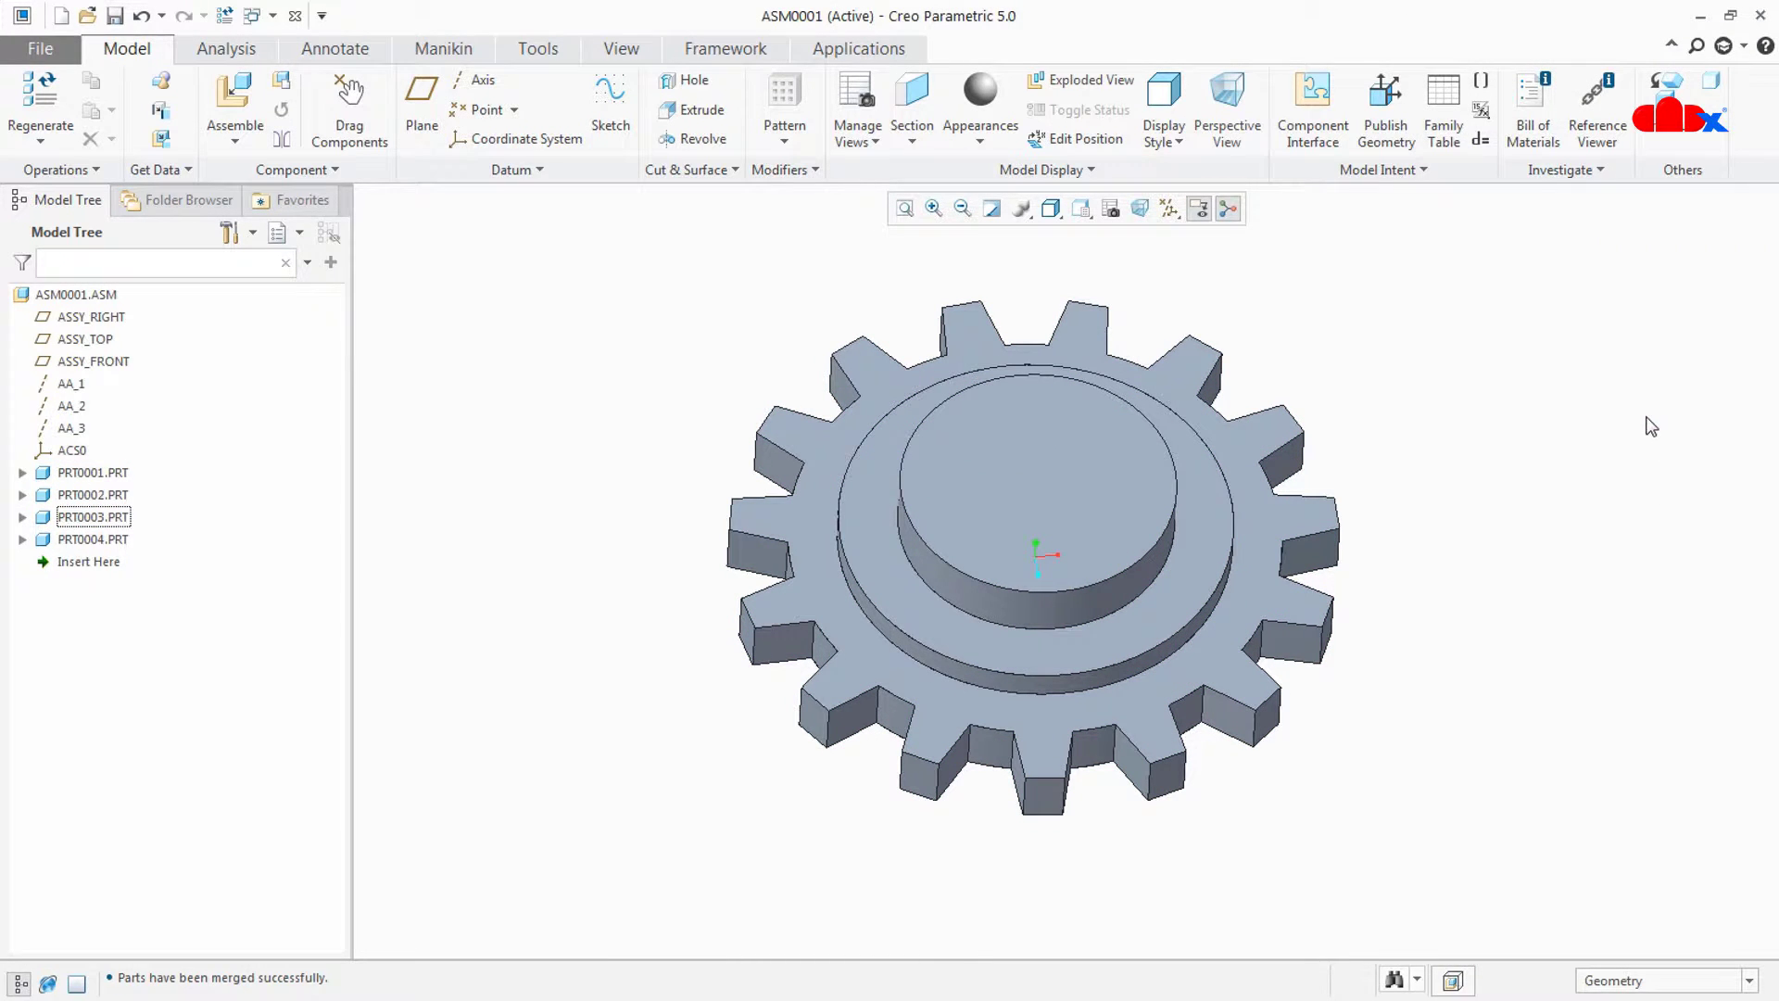
- Open the merged part PRT0004 in its own window from the model tree
key("ctrl+d")
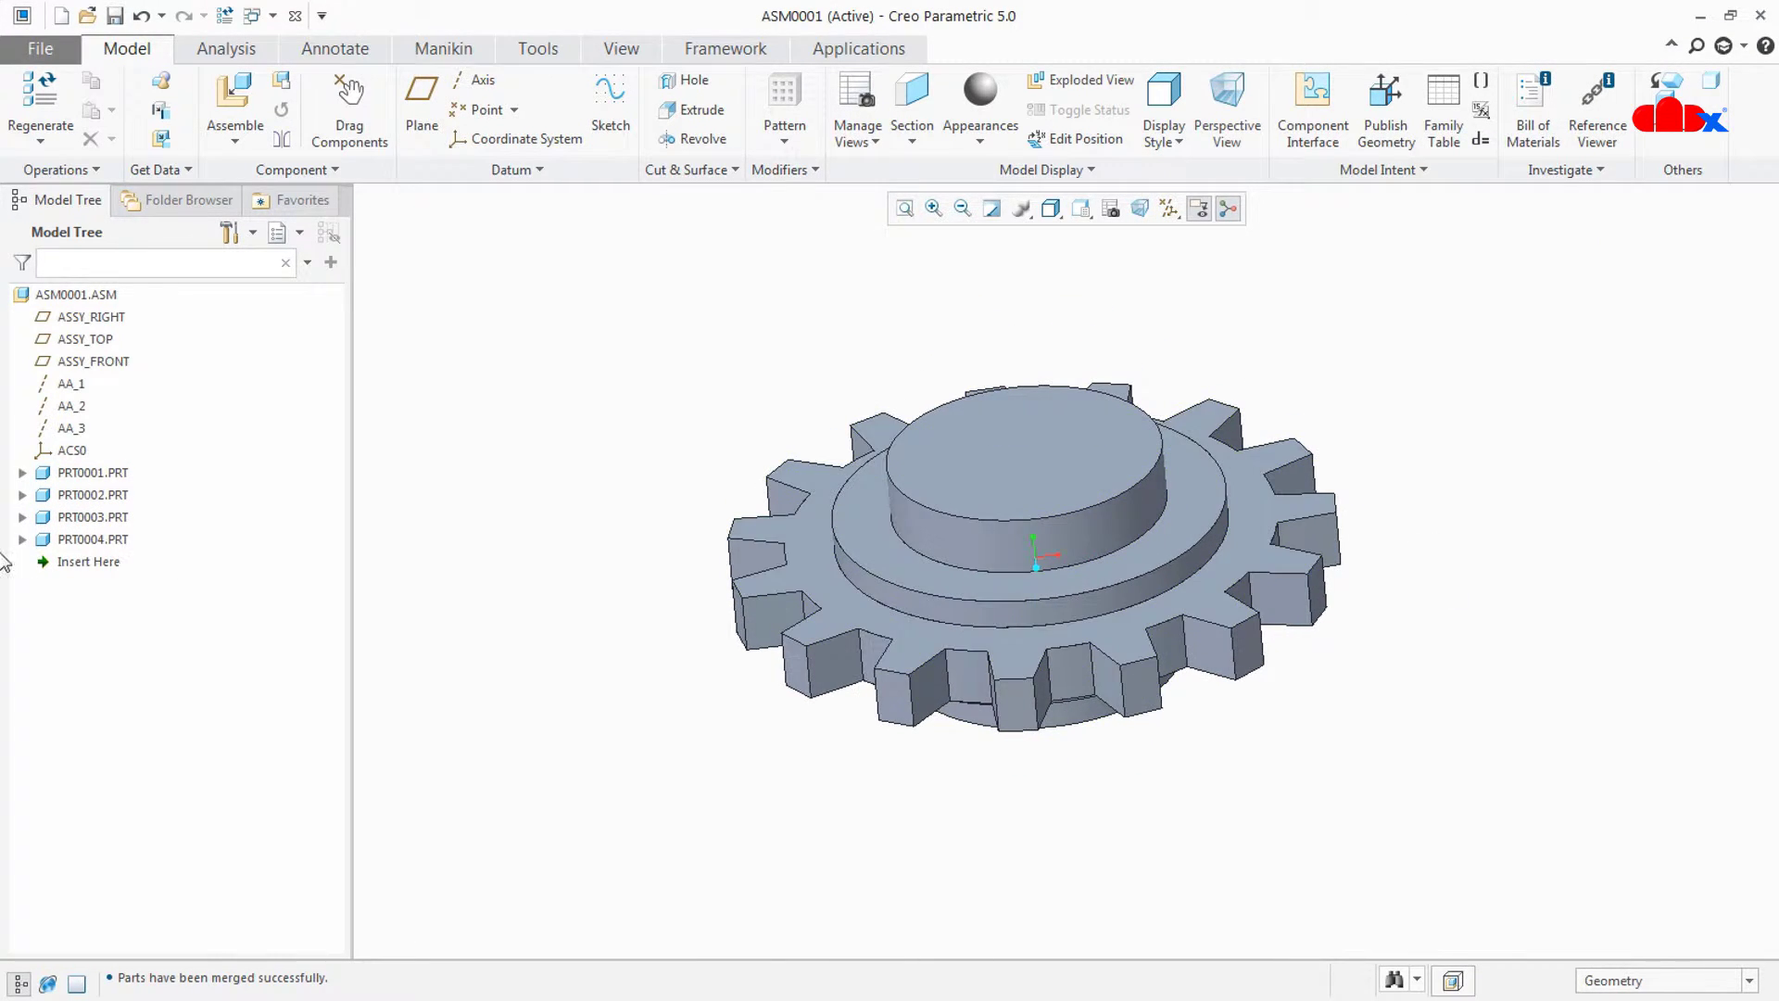
right_click(96, 541)
left_click(133, 473)
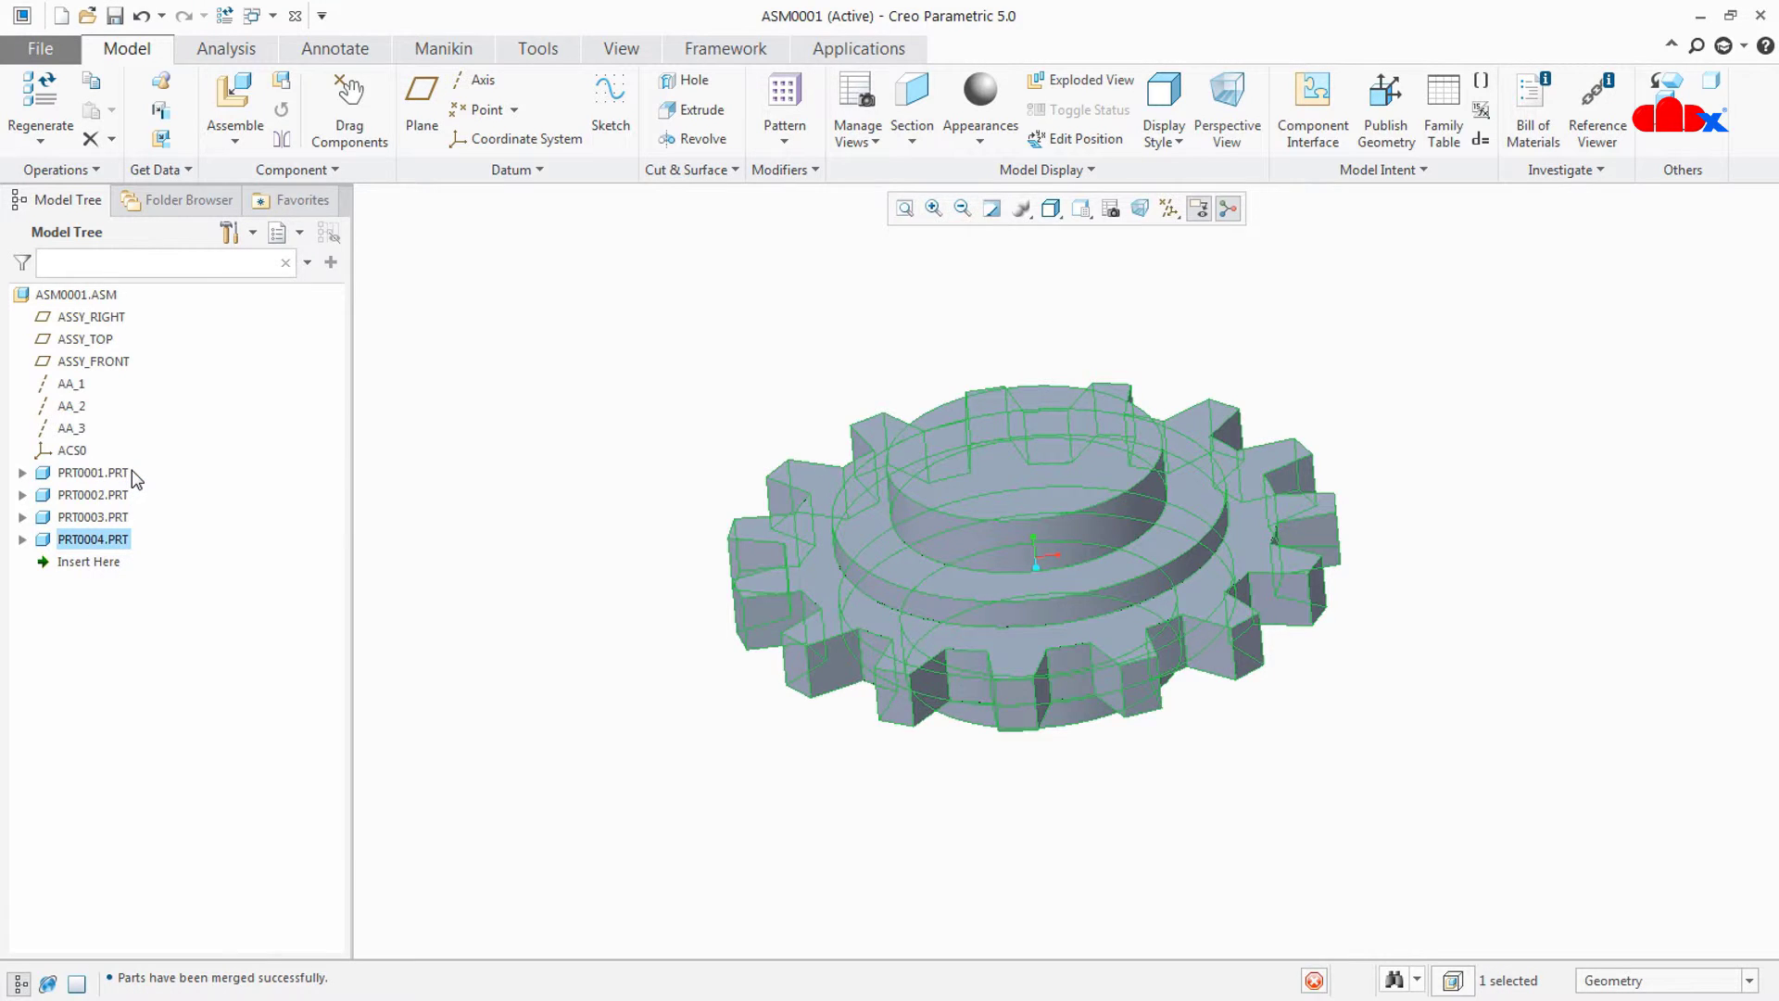
middle_click_drag(996, 579, 1005, 670)
scroll(993, 626, "down", 3)
scroll(994, 627, "up", 3)
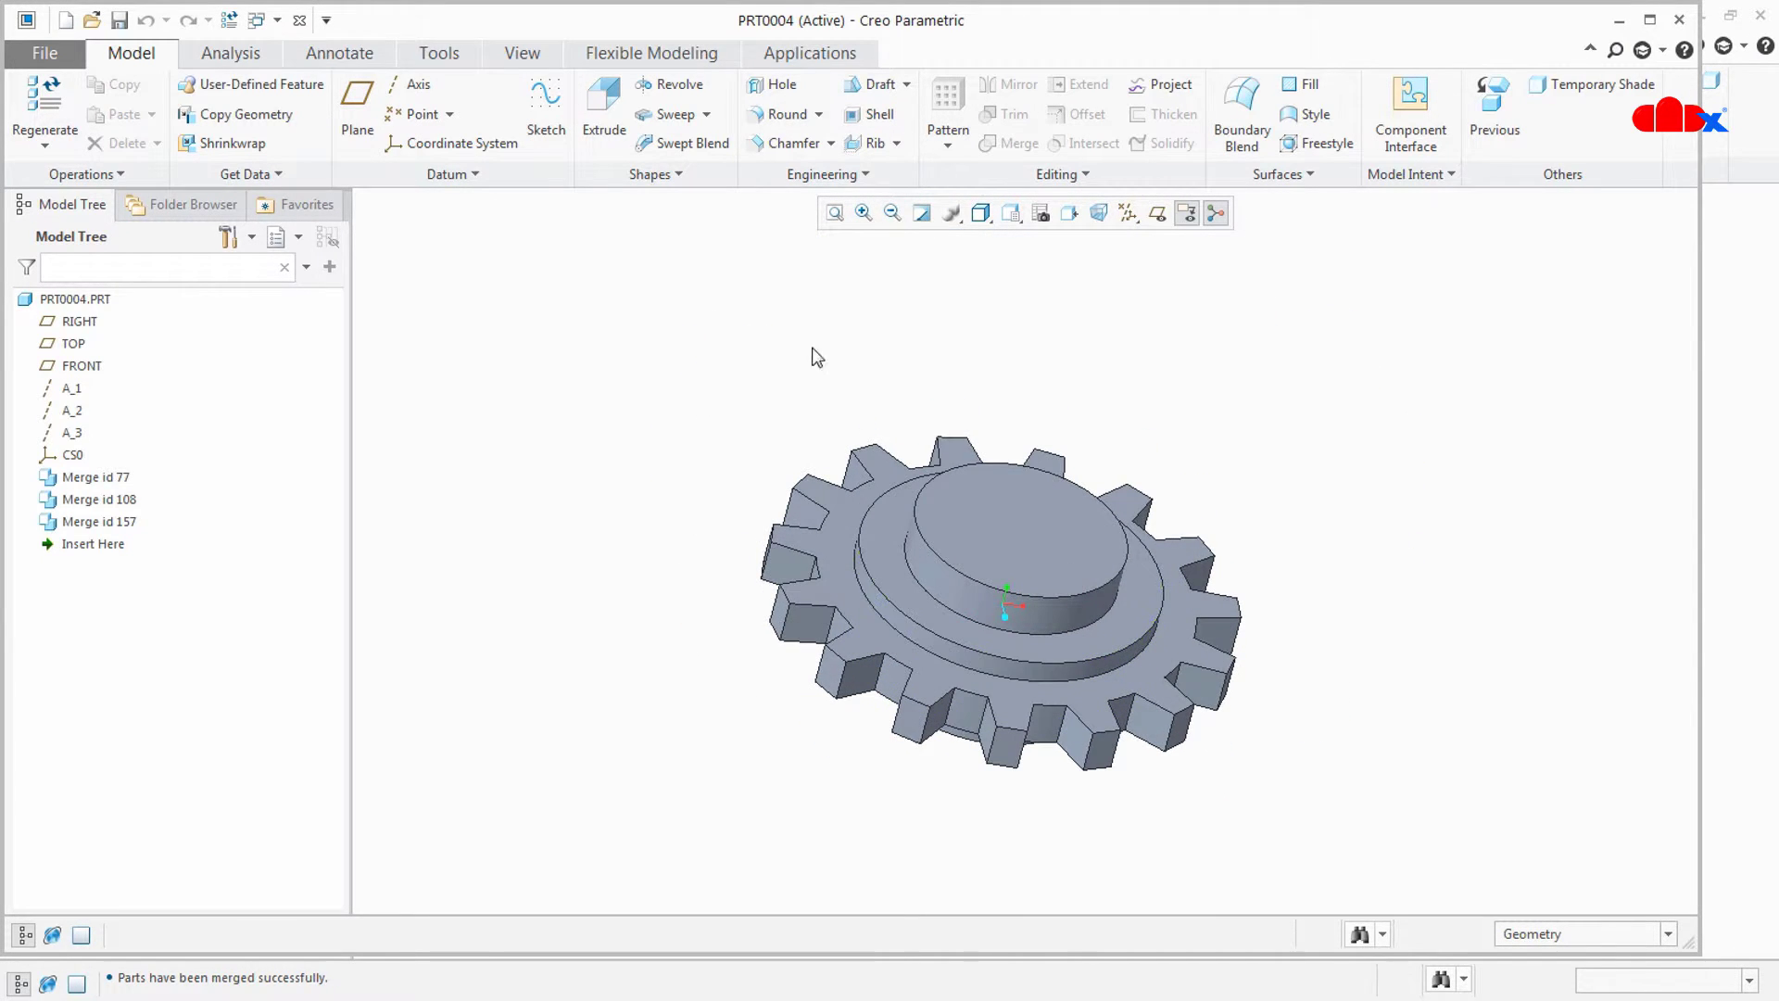
- Add a round on the step's lower outer edge, then undo it
left_click(788, 114)
left_click(1024, 678)
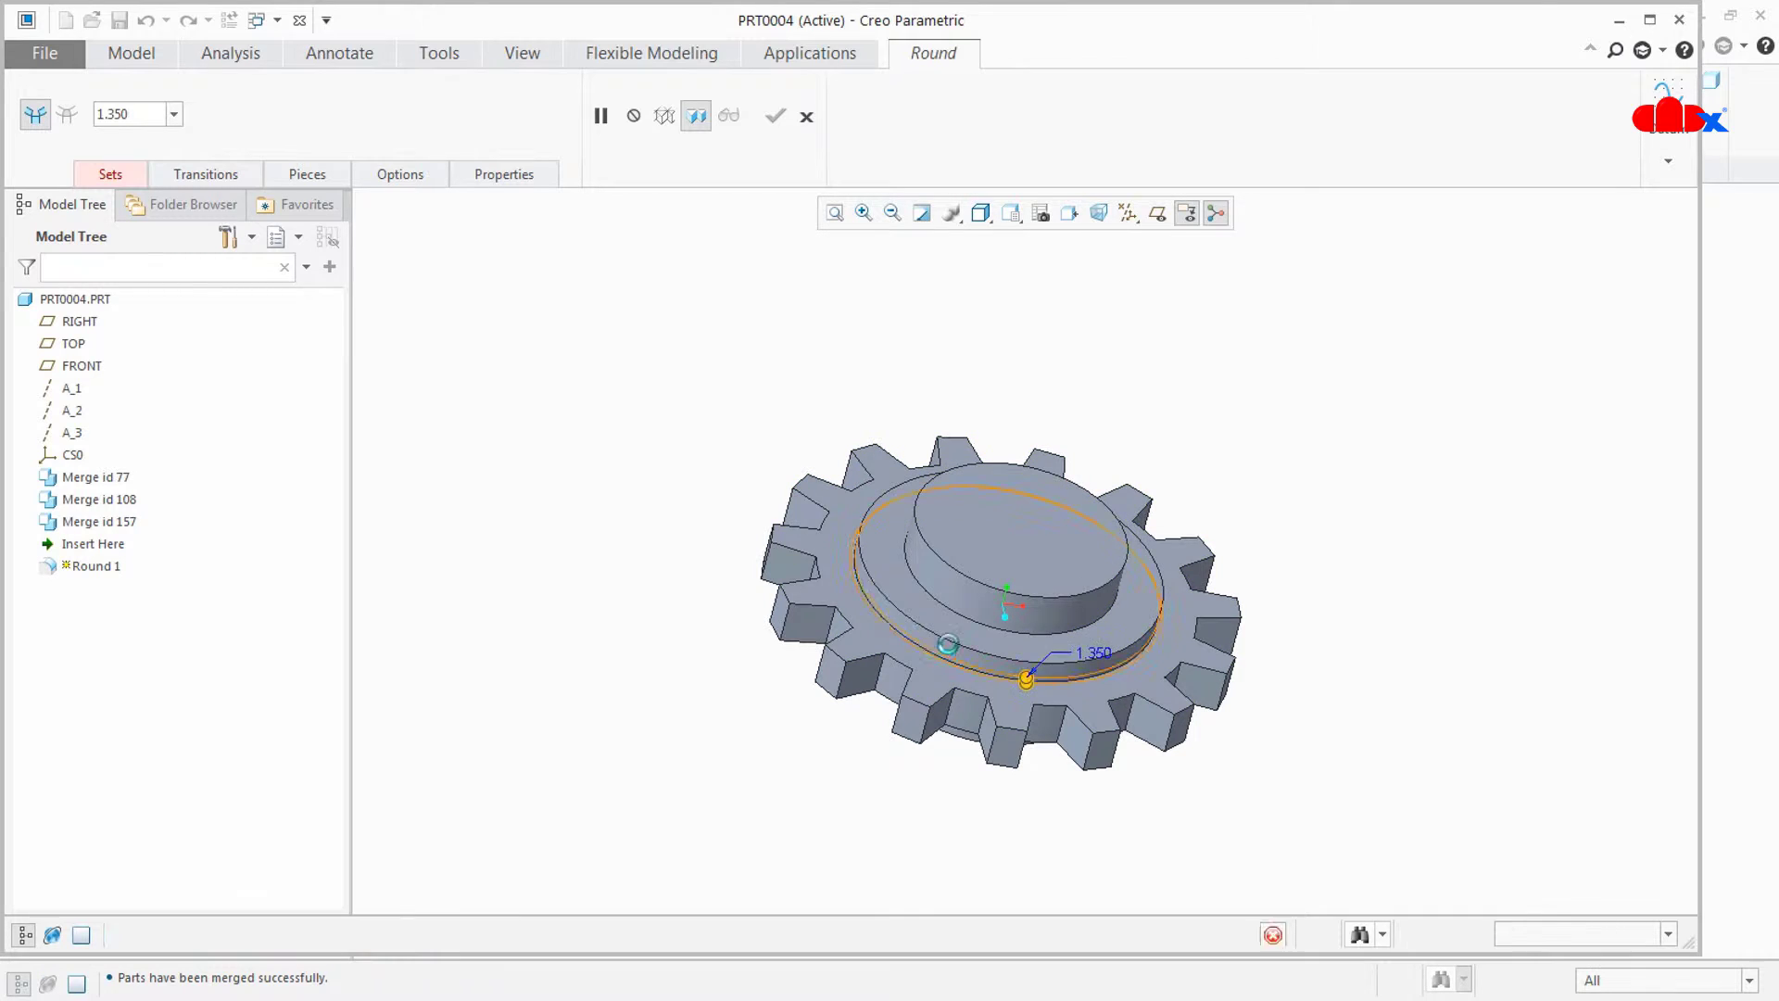
middle_click(1158, 582)
middle_click_drag(1158, 582, 1314, 576)
key("ctrl+z")
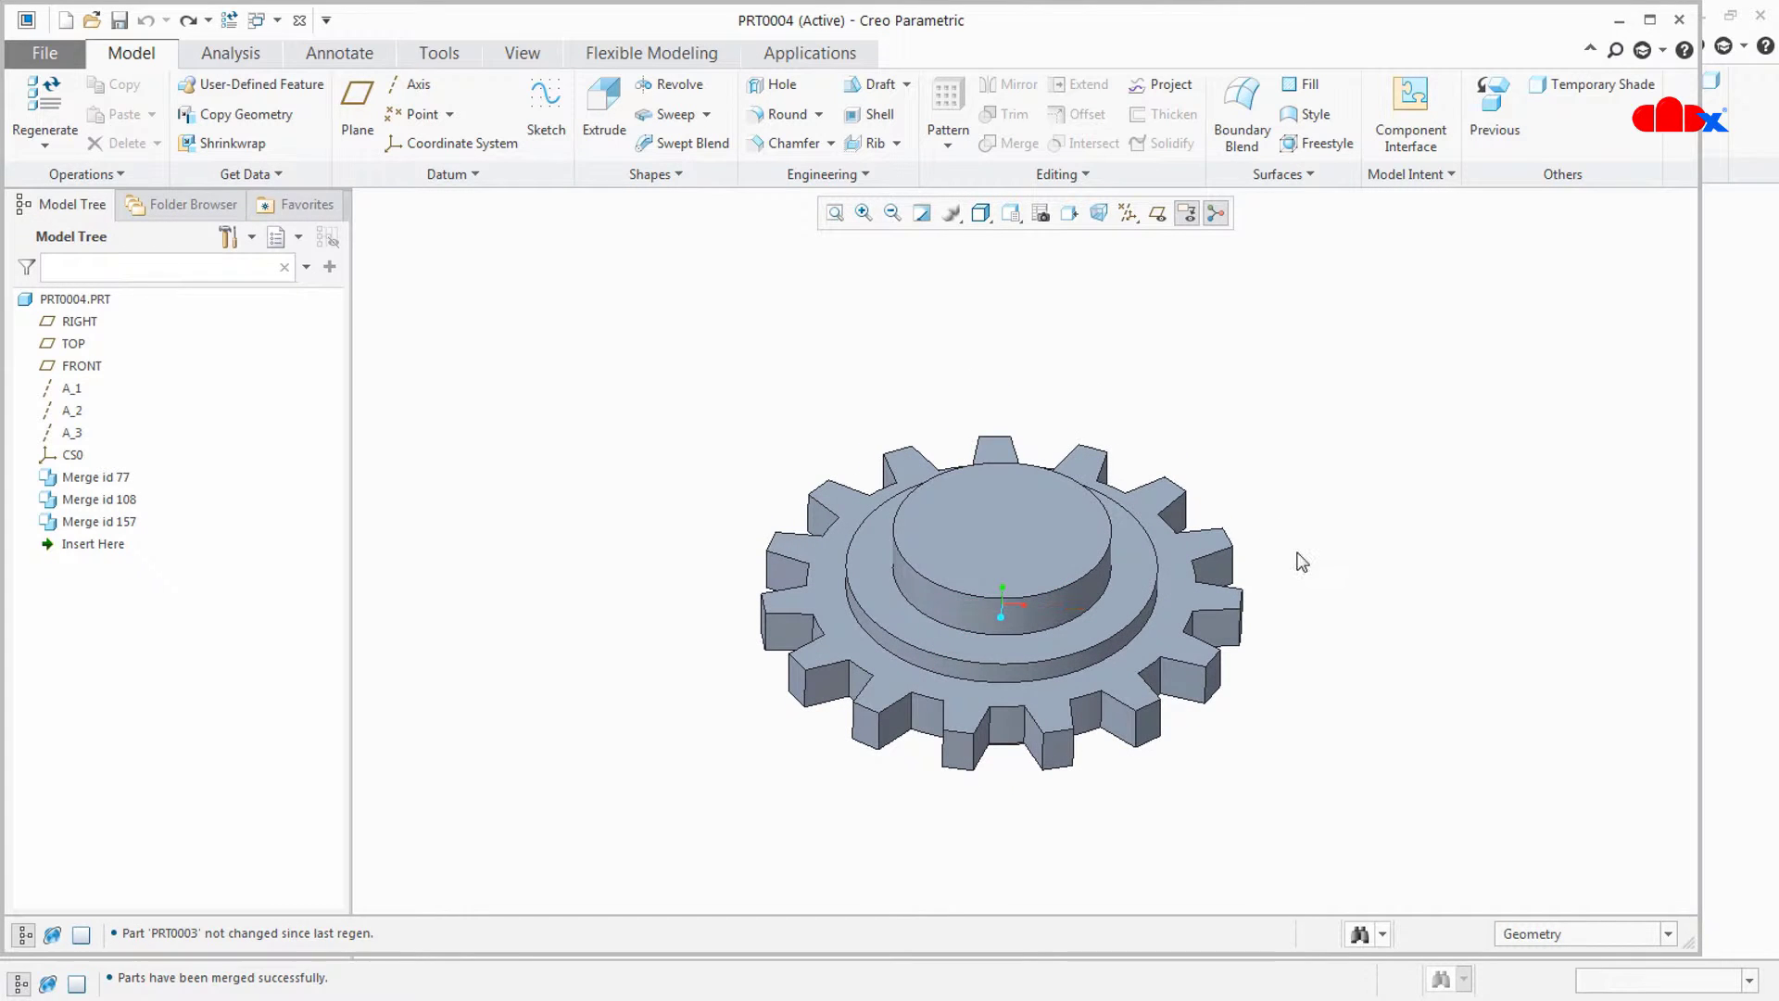
- Chamfer the top hub edge with D = 4.969
left_click(789, 144)
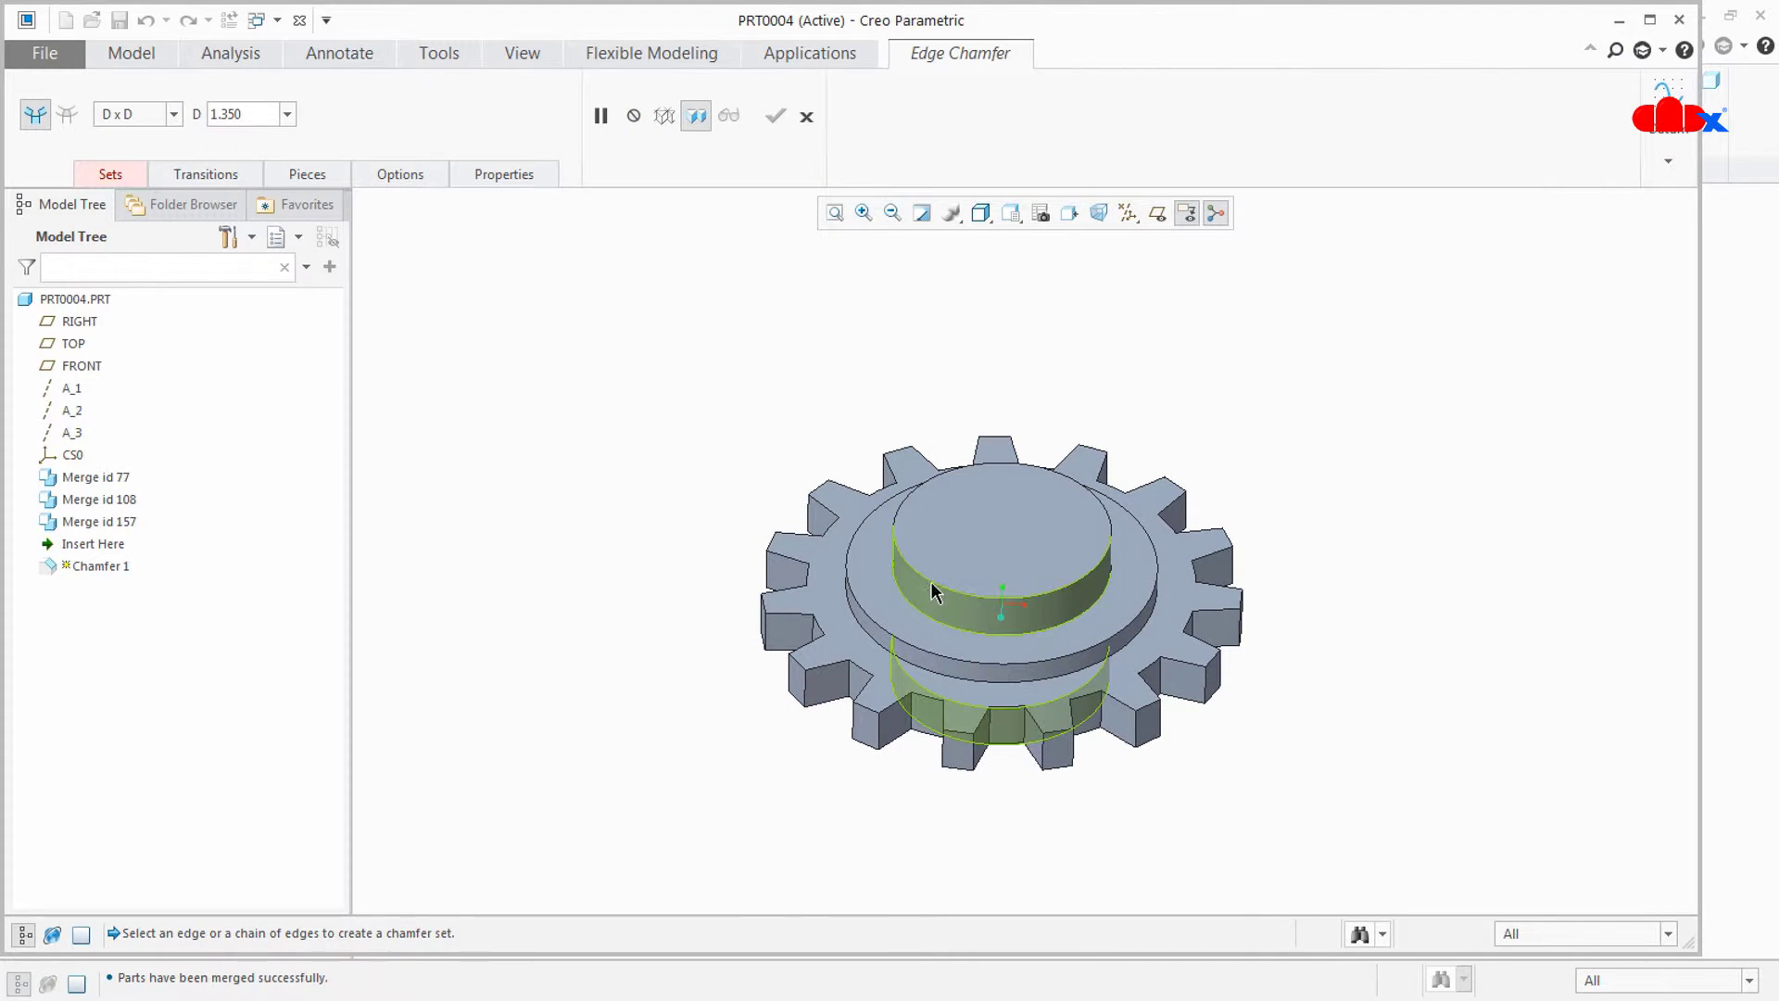
left_click(967, 603)
left_click_drag(995, 603, 999, 614)
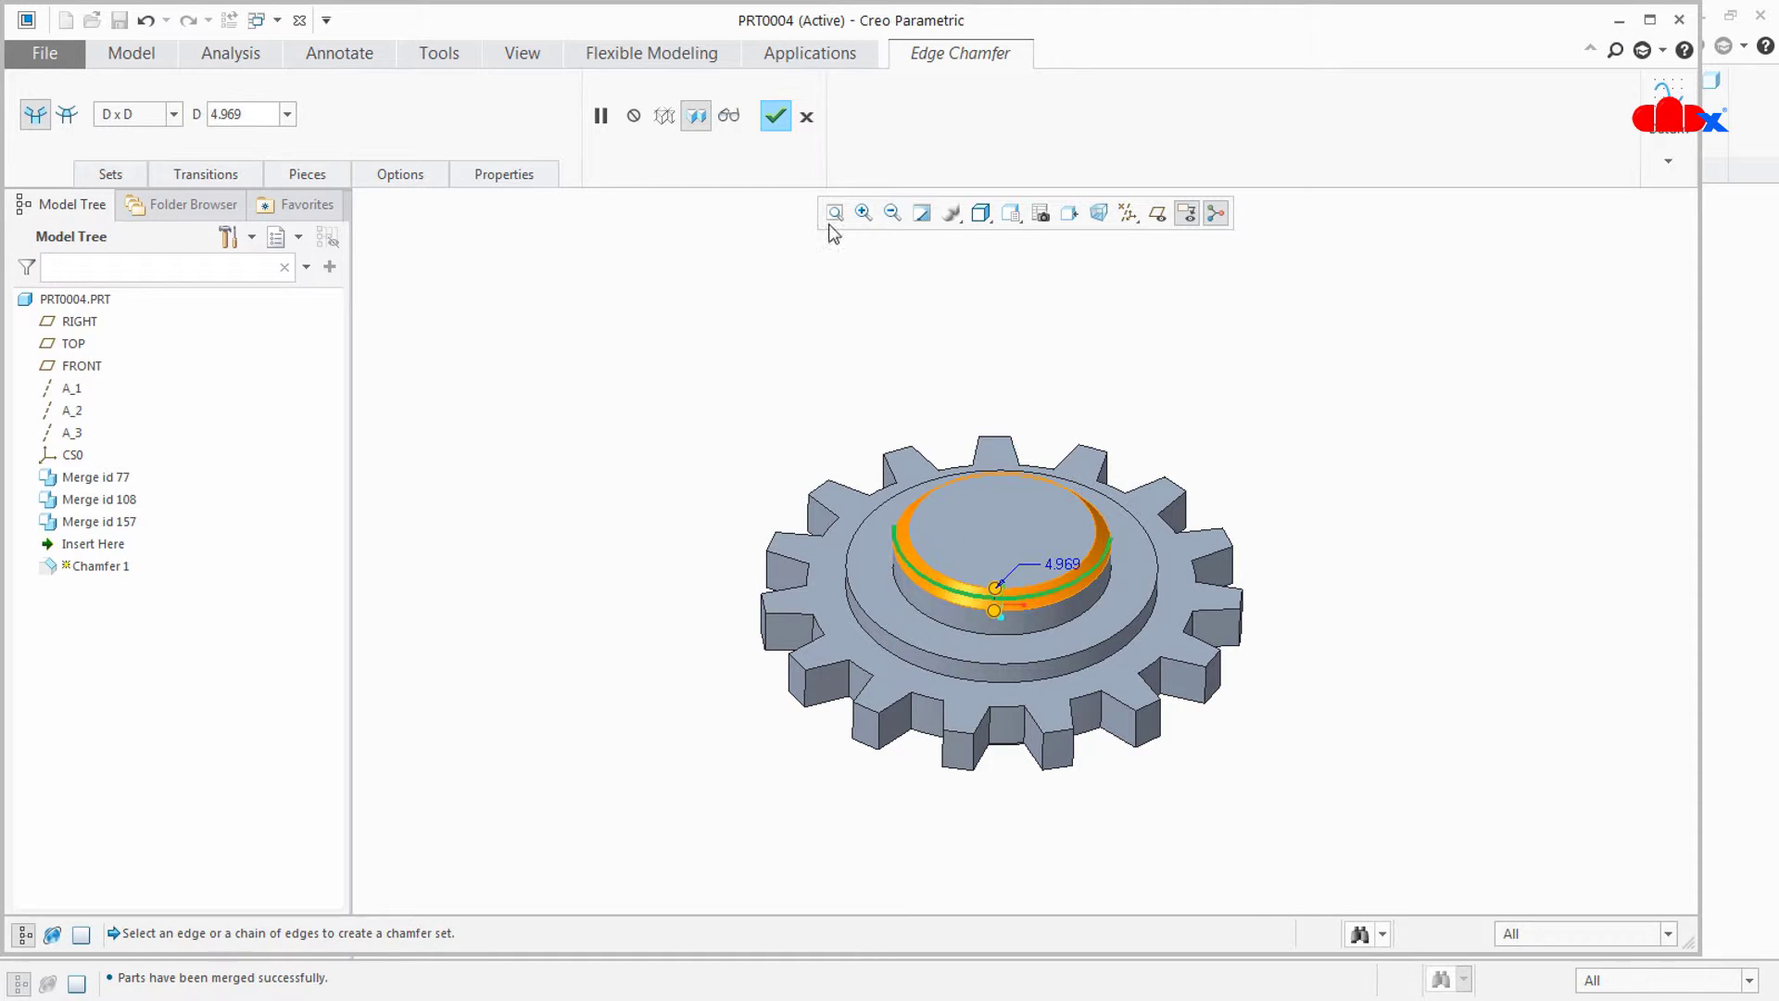
left_click(775, 116)
- Round four tooth-root edges with radius 4.188
left_click(784, 115)
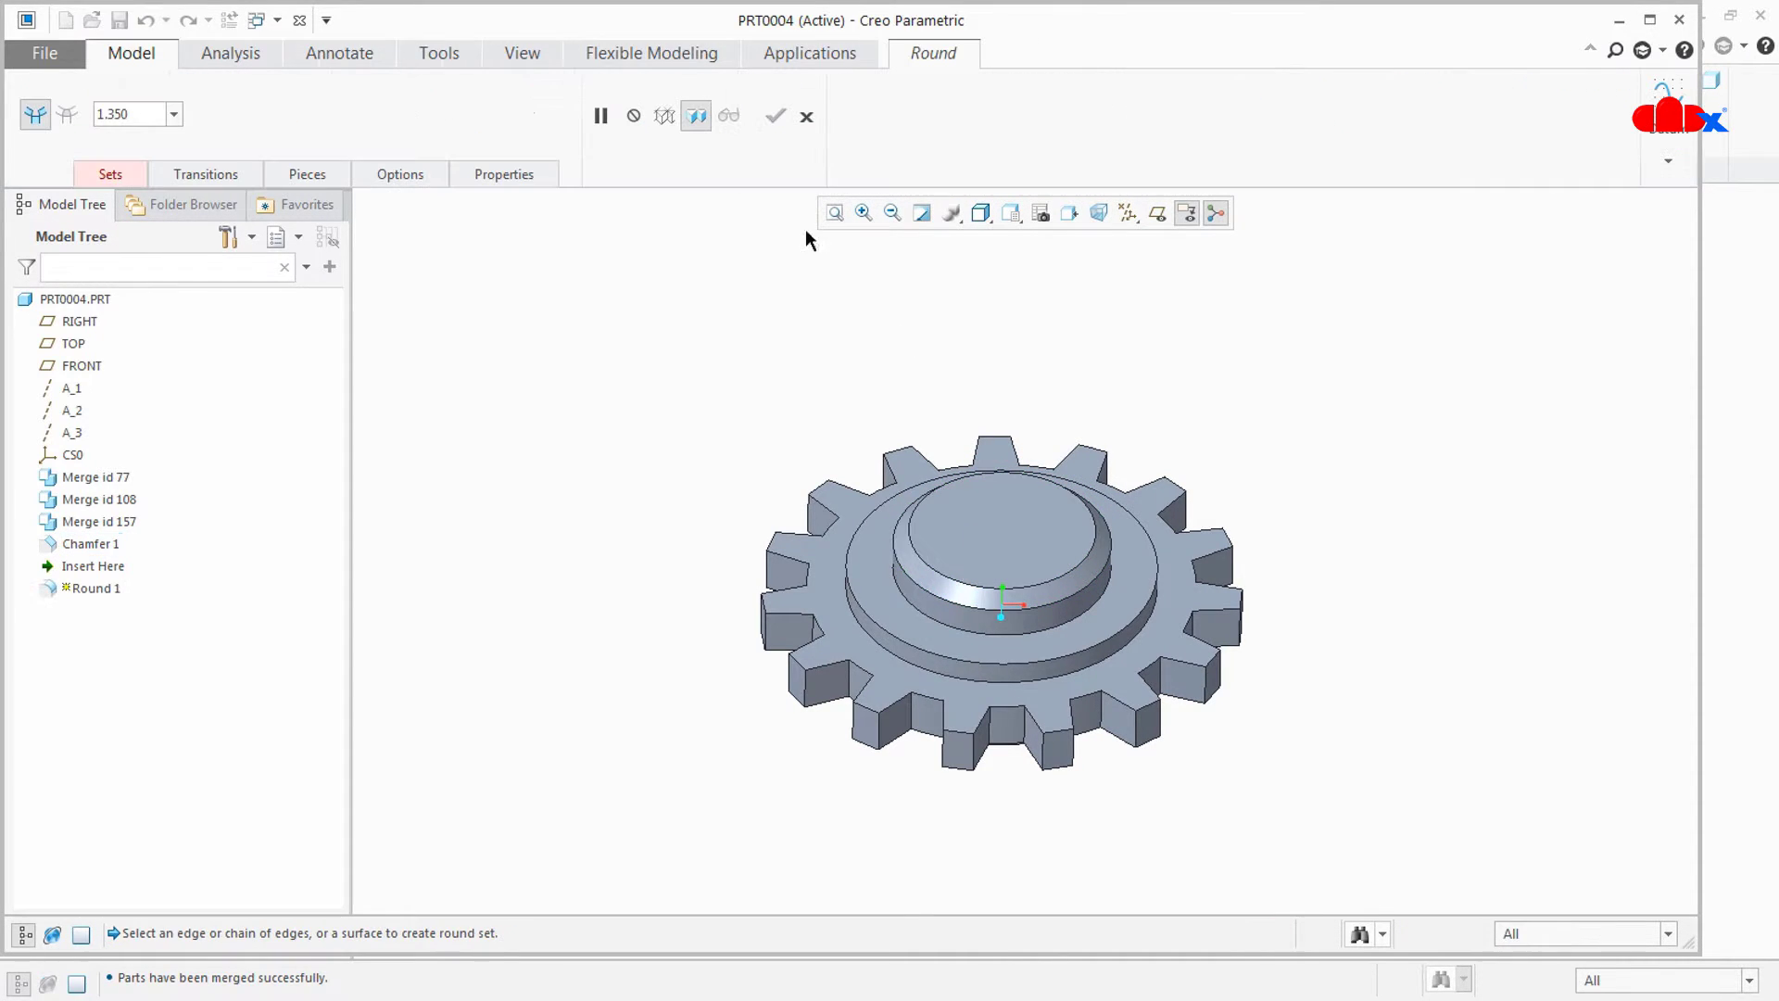
left_click(909, 713)
scroll(909, 712, "up", 4)
left_click_drag(921, 712, 950, 716)
middle_click_drag(954, 718, 1054, 782)
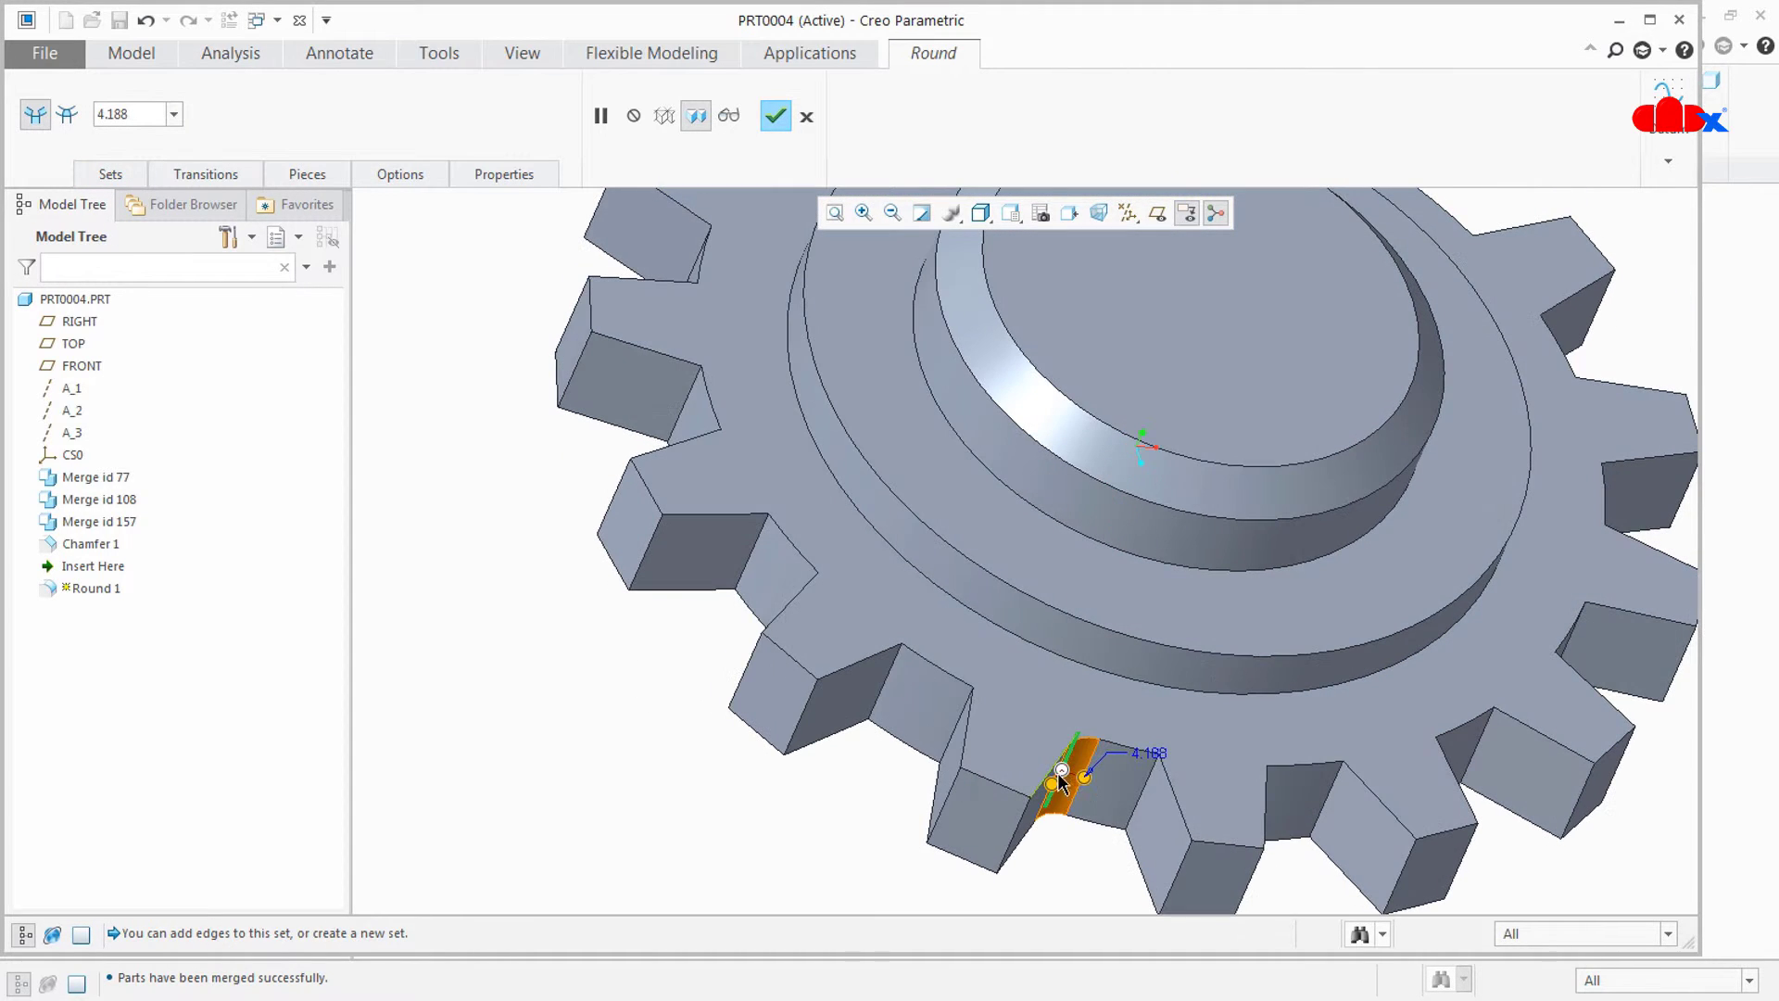
left_click(1134, 816, "ctrl")
left_click(936, 703, "ctrl")
left_click(901, 669, "ctrl")
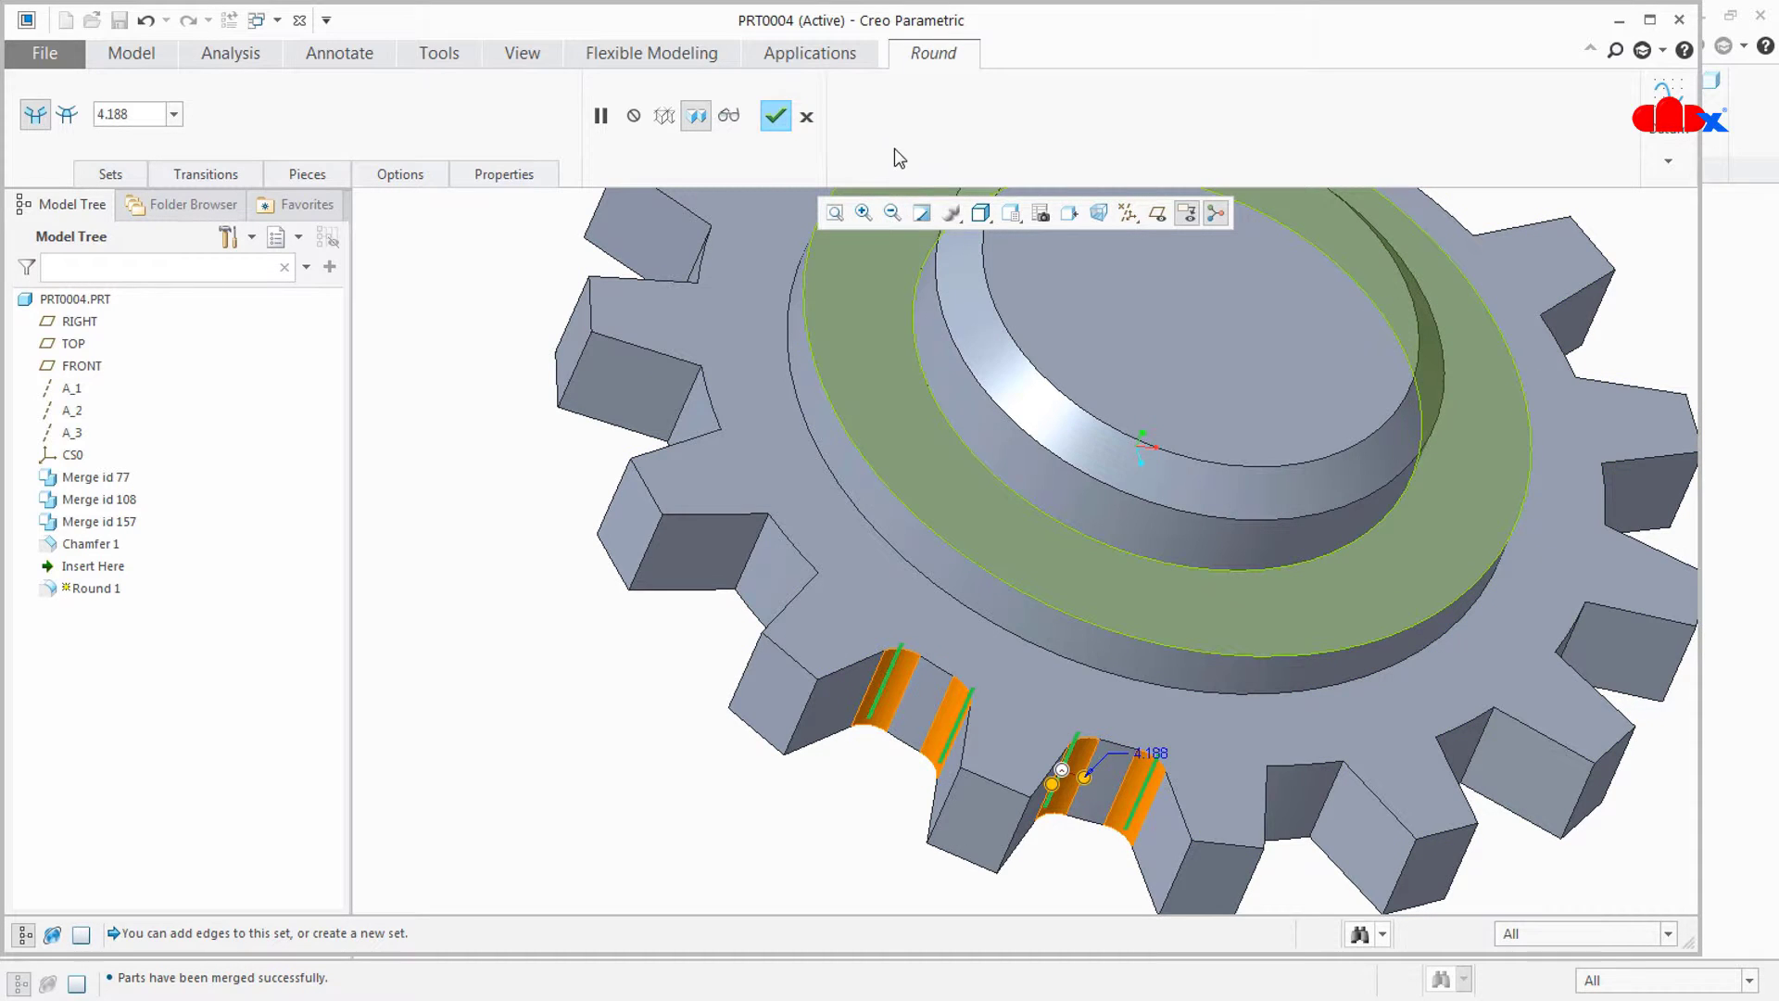
left_click(775, 116)
key("ctrl+d")
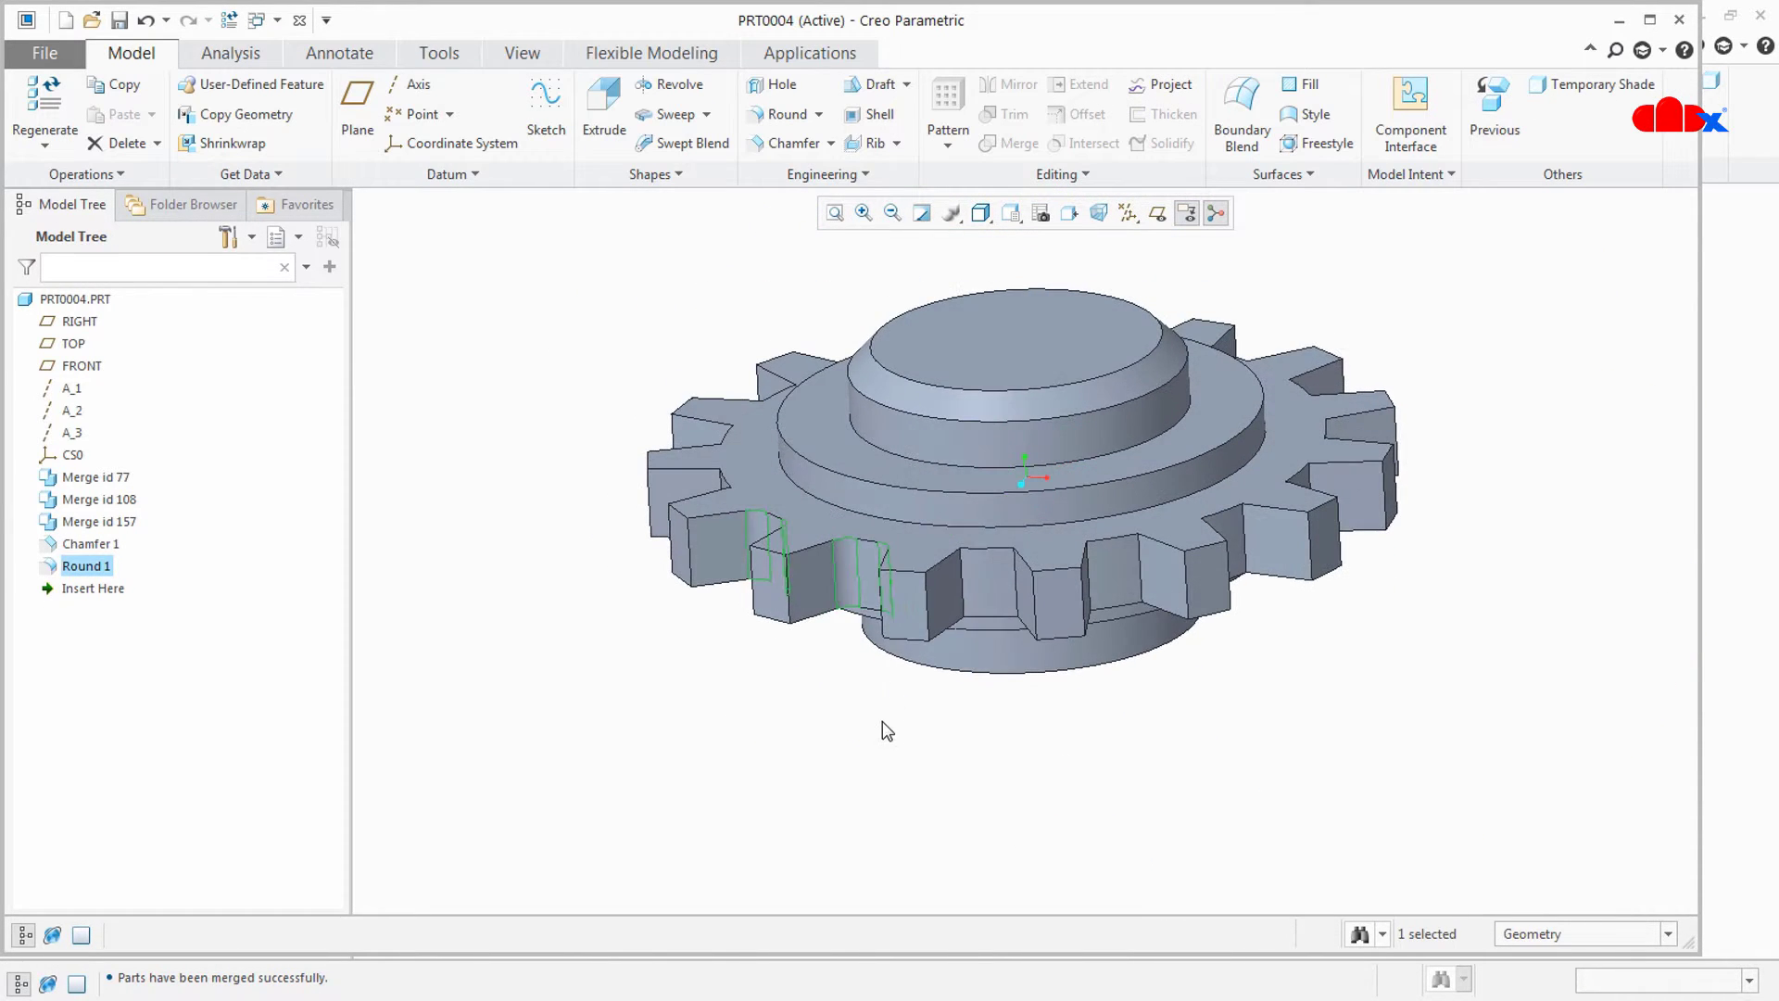
- Switch to the ASM0001.ASM window, activate PRT0003 and expand its feature list
left_click(915, 771)
mouse_move(916, 773)
middle_mouse_down()
mouse_move(939, 801)
mouse_move(898, 815)
middle_mouse_up()
scroll(1018, 769, "up", 3)
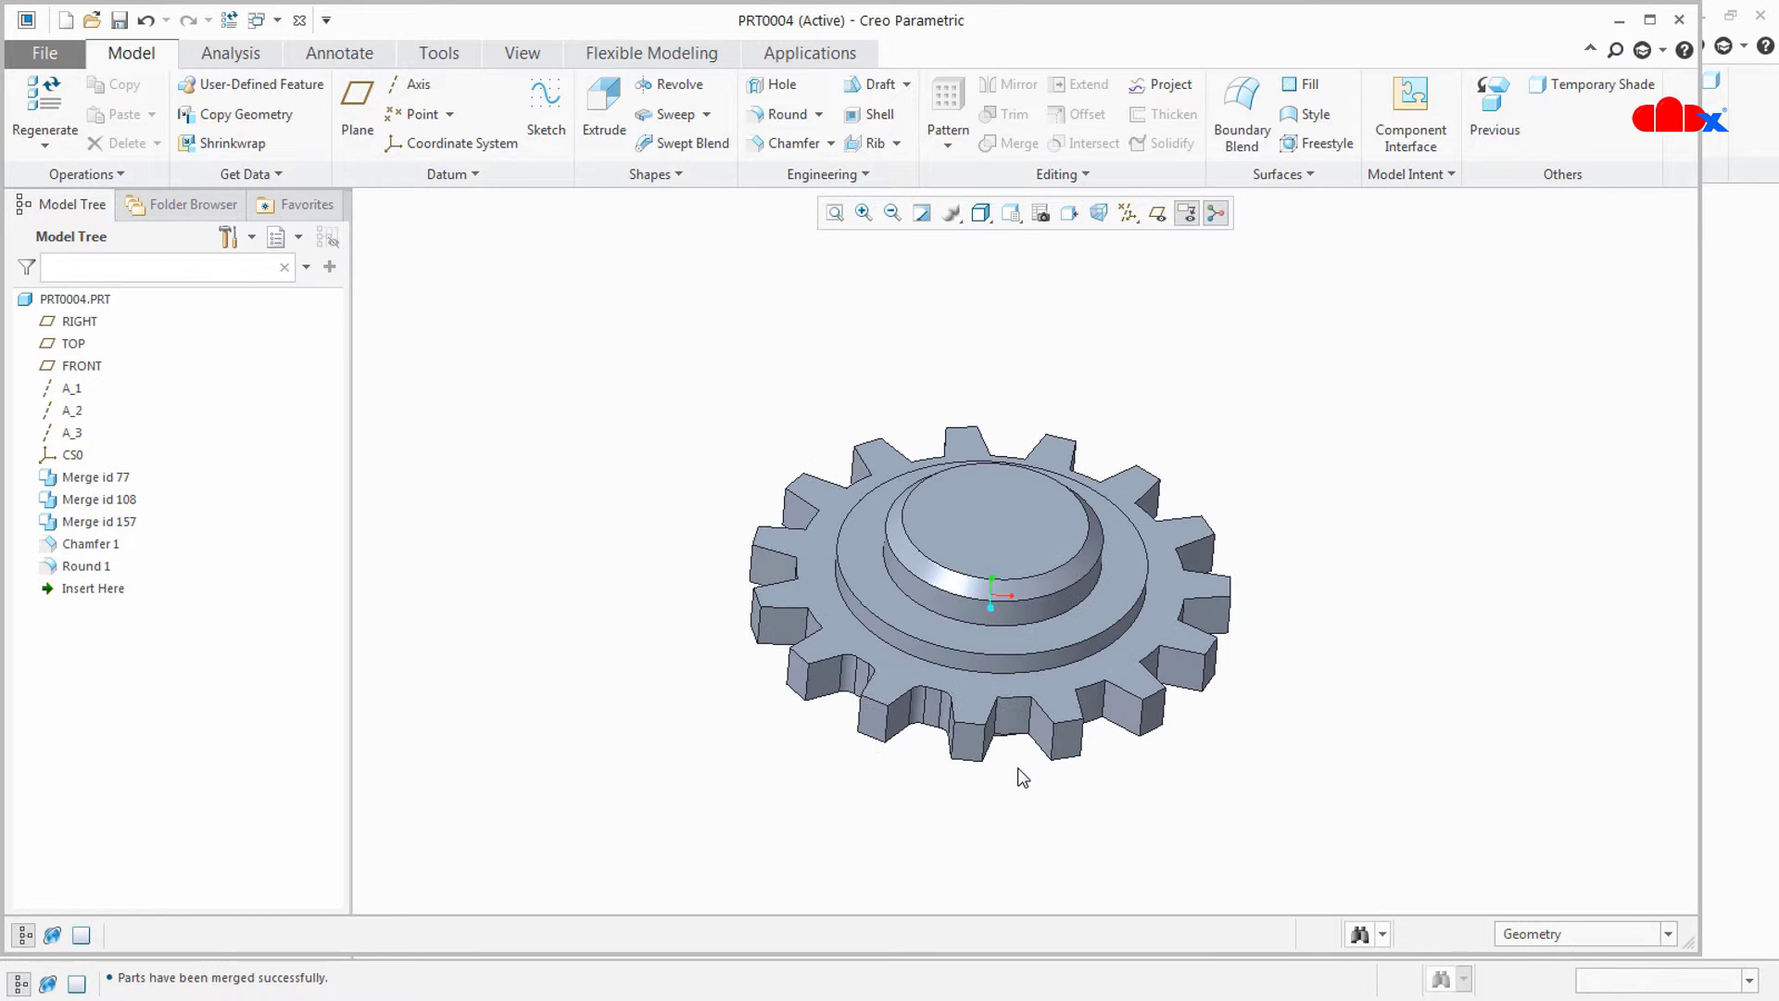
middle_click_drag(1022, 778, 929, 730)
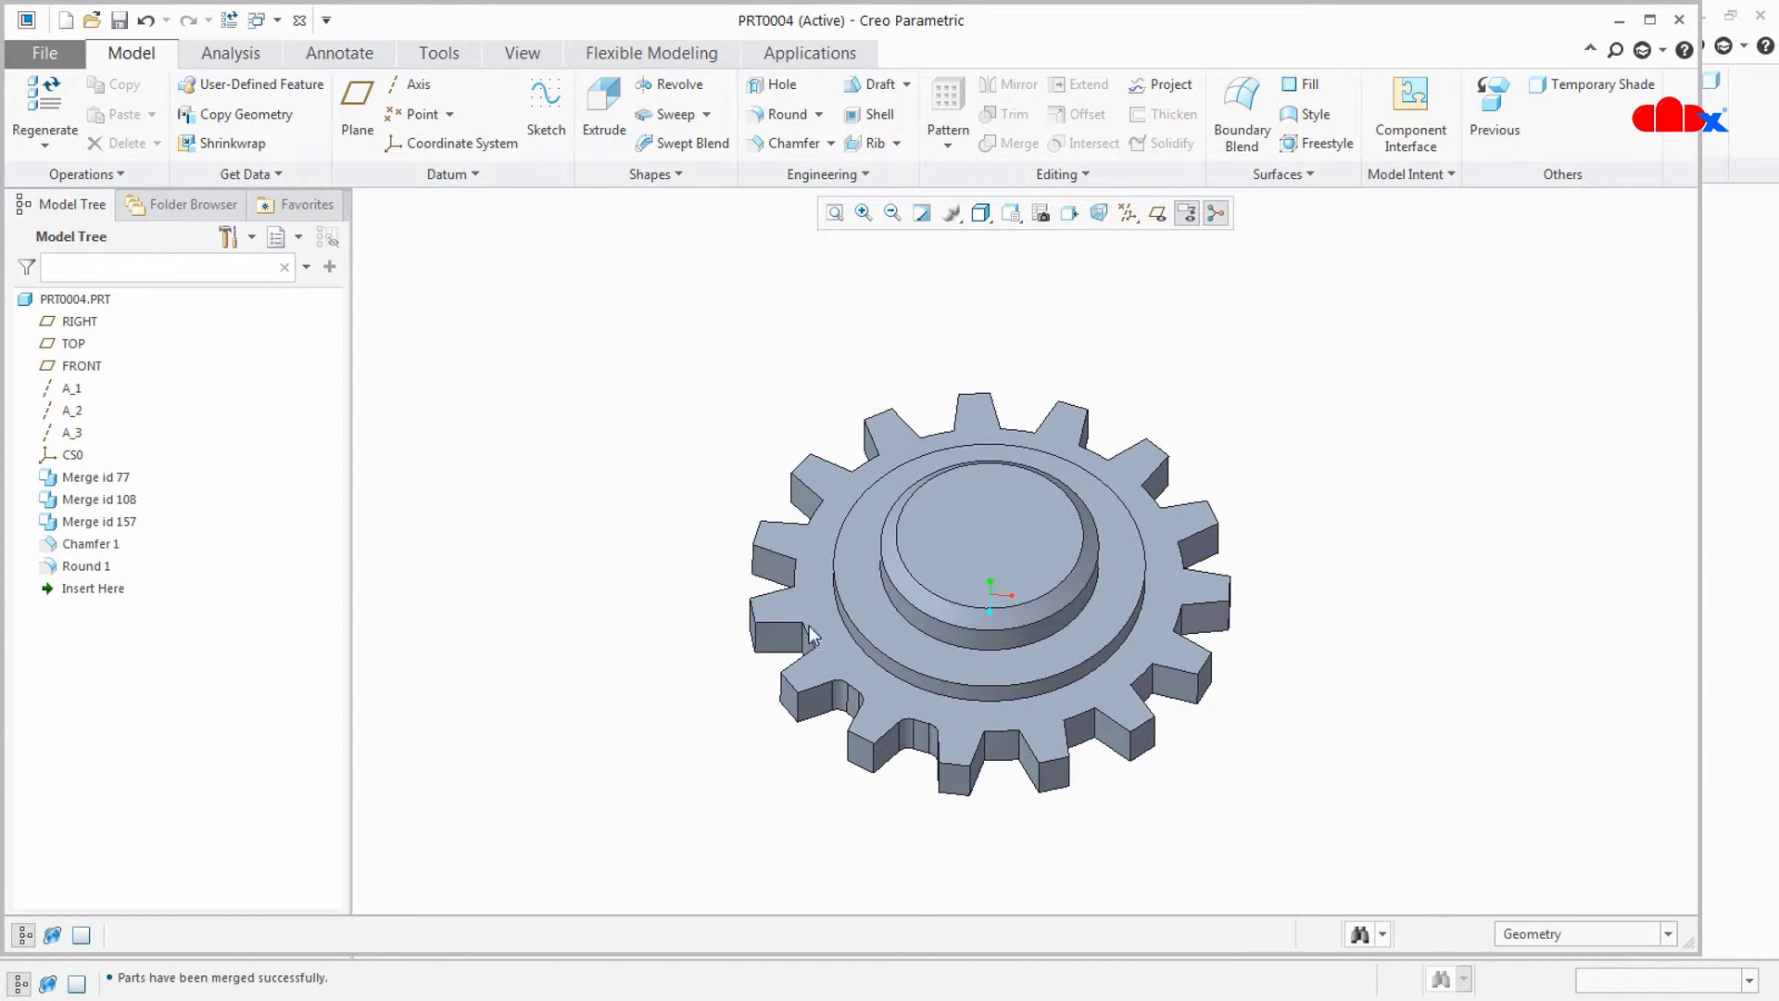
left_click(277, 19)
left_click(283, 37)
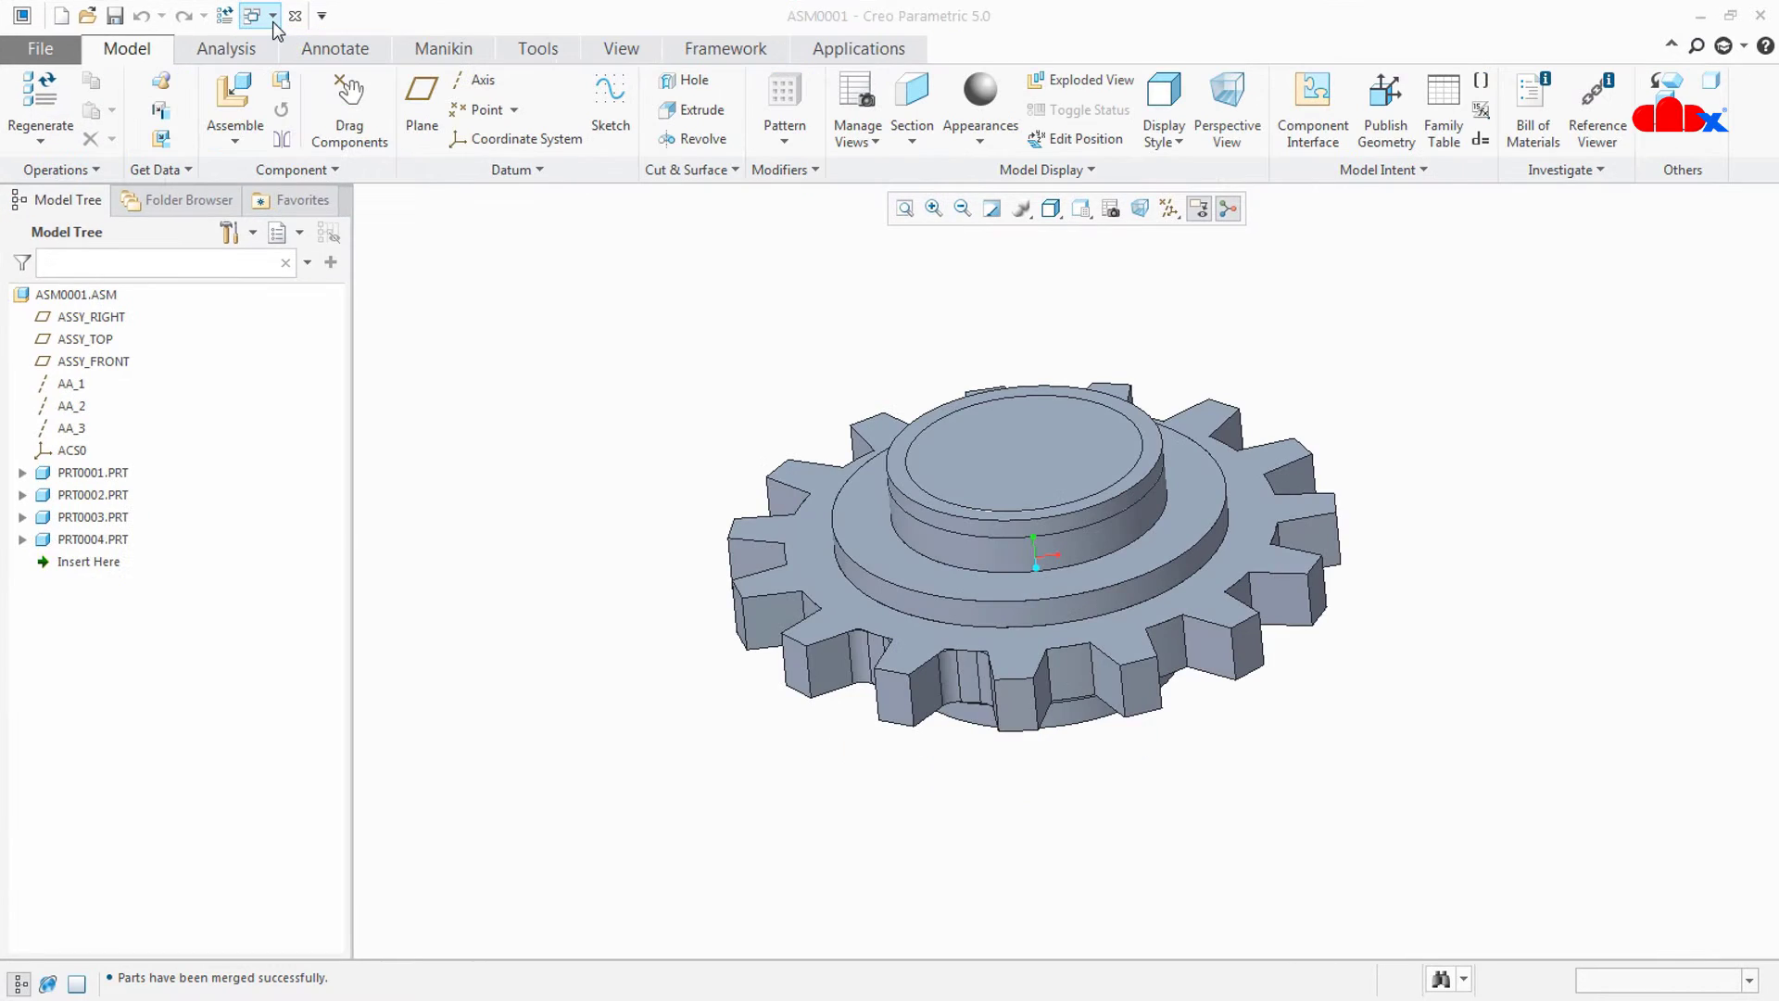
left_click(124, 517)
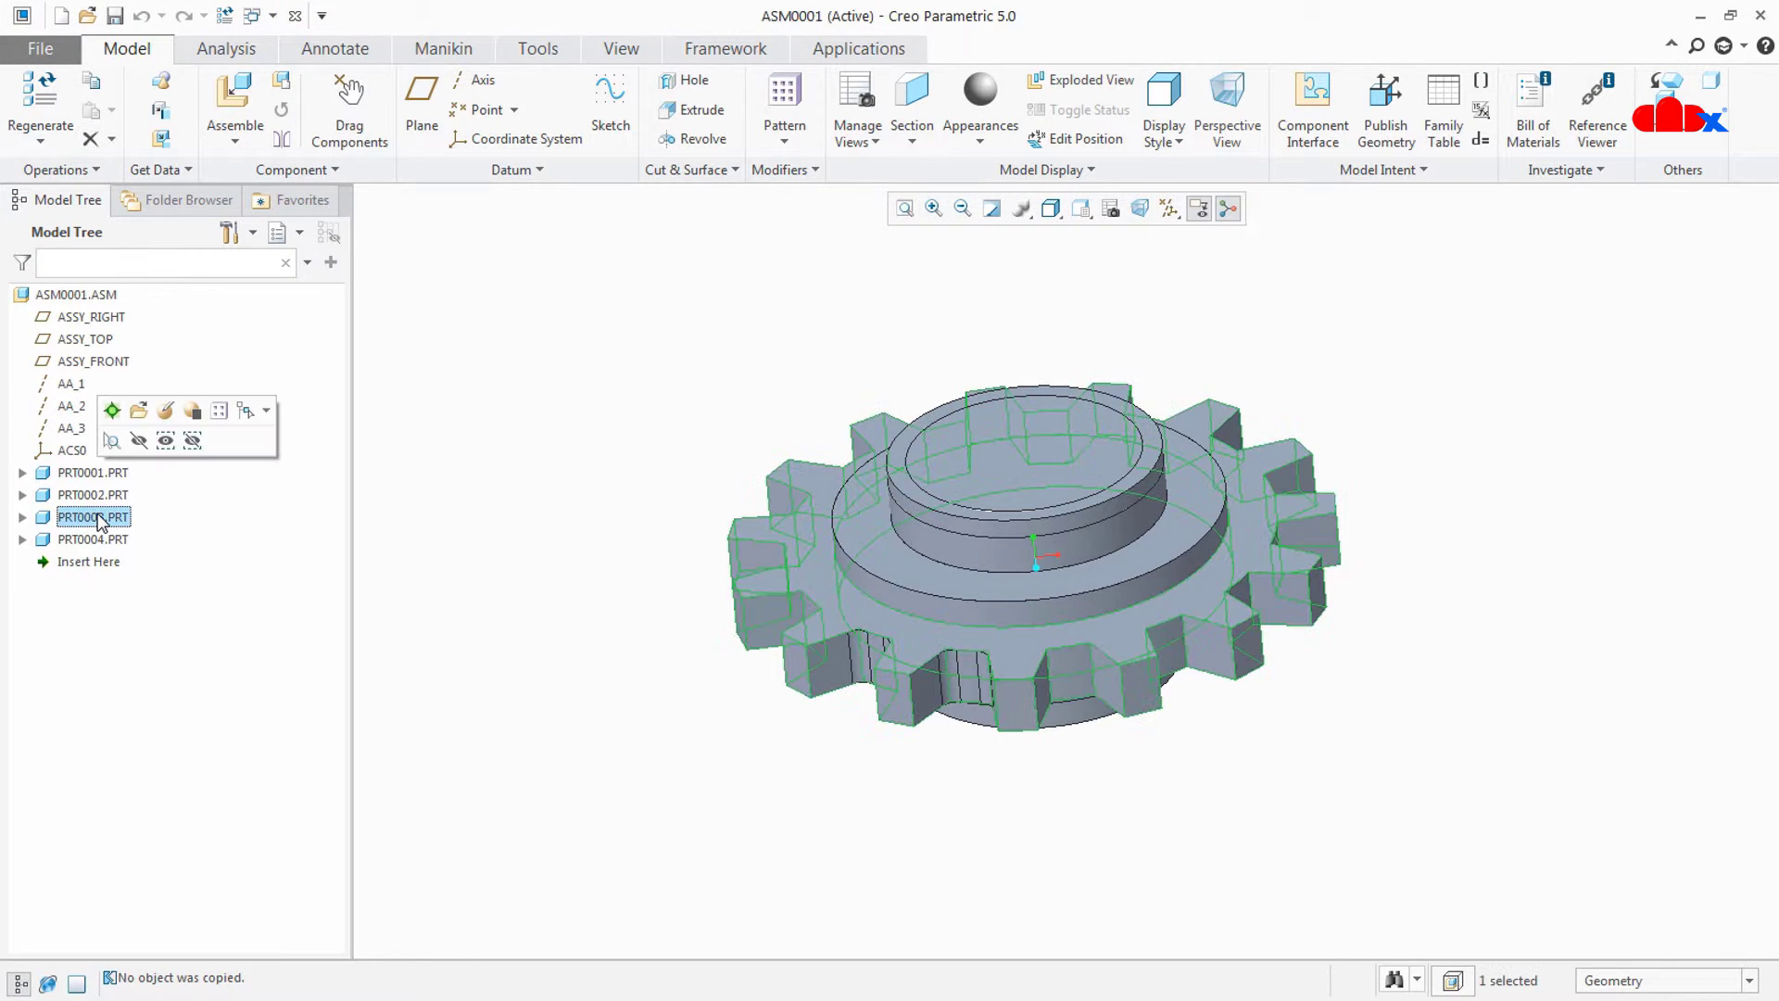
left_click(120, 412)
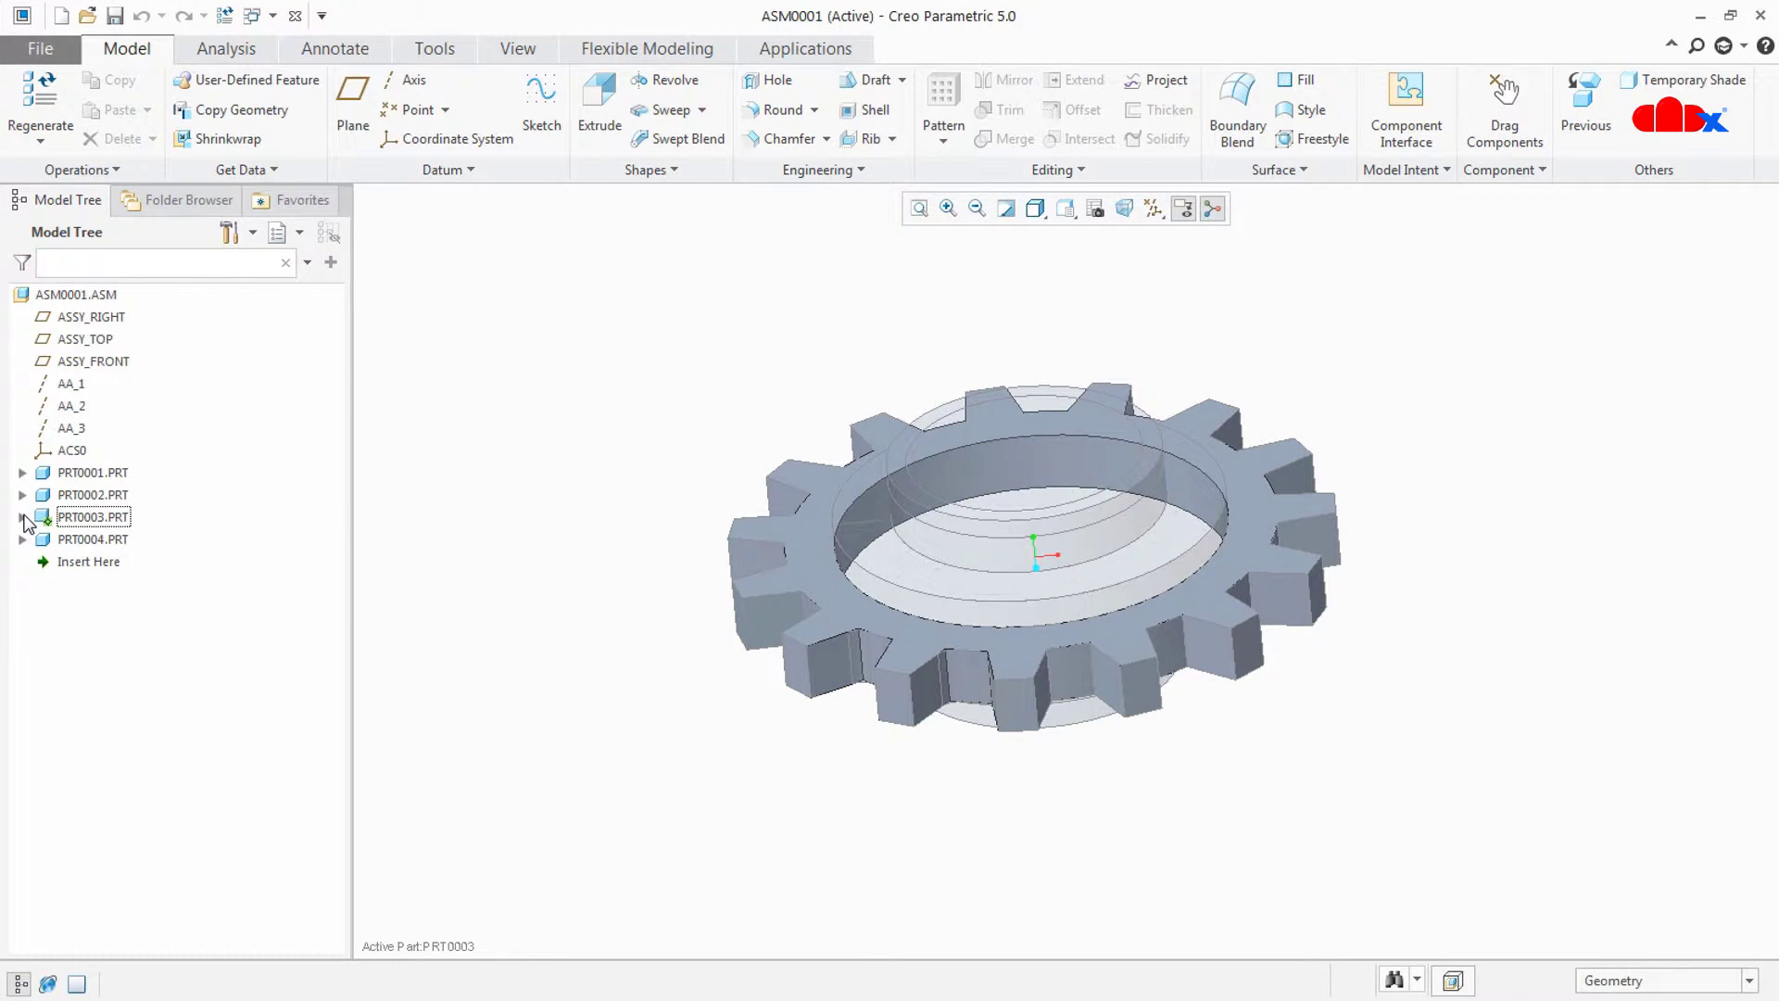
left_click(22, 517)
- Change PRT0003's Extrude 1 diameter from 125 to 135 and regenerate
left_click(92, 696)
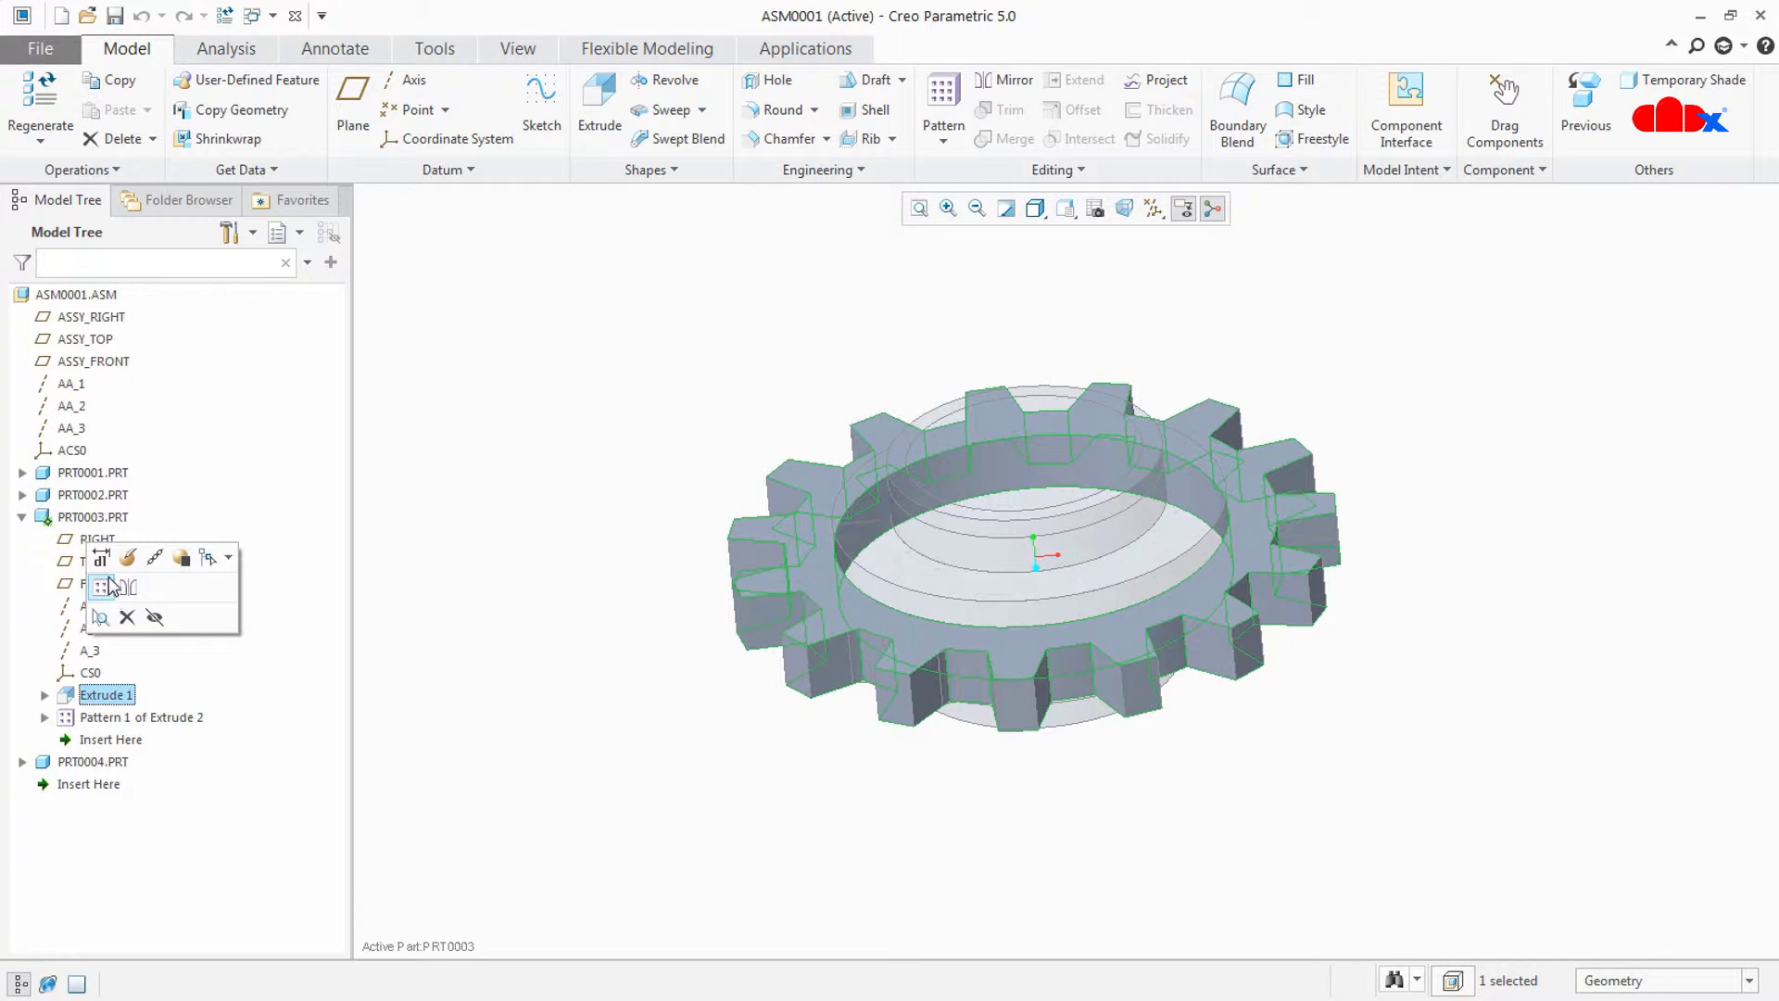
left_click(97, 559)
double_click(702, 460)
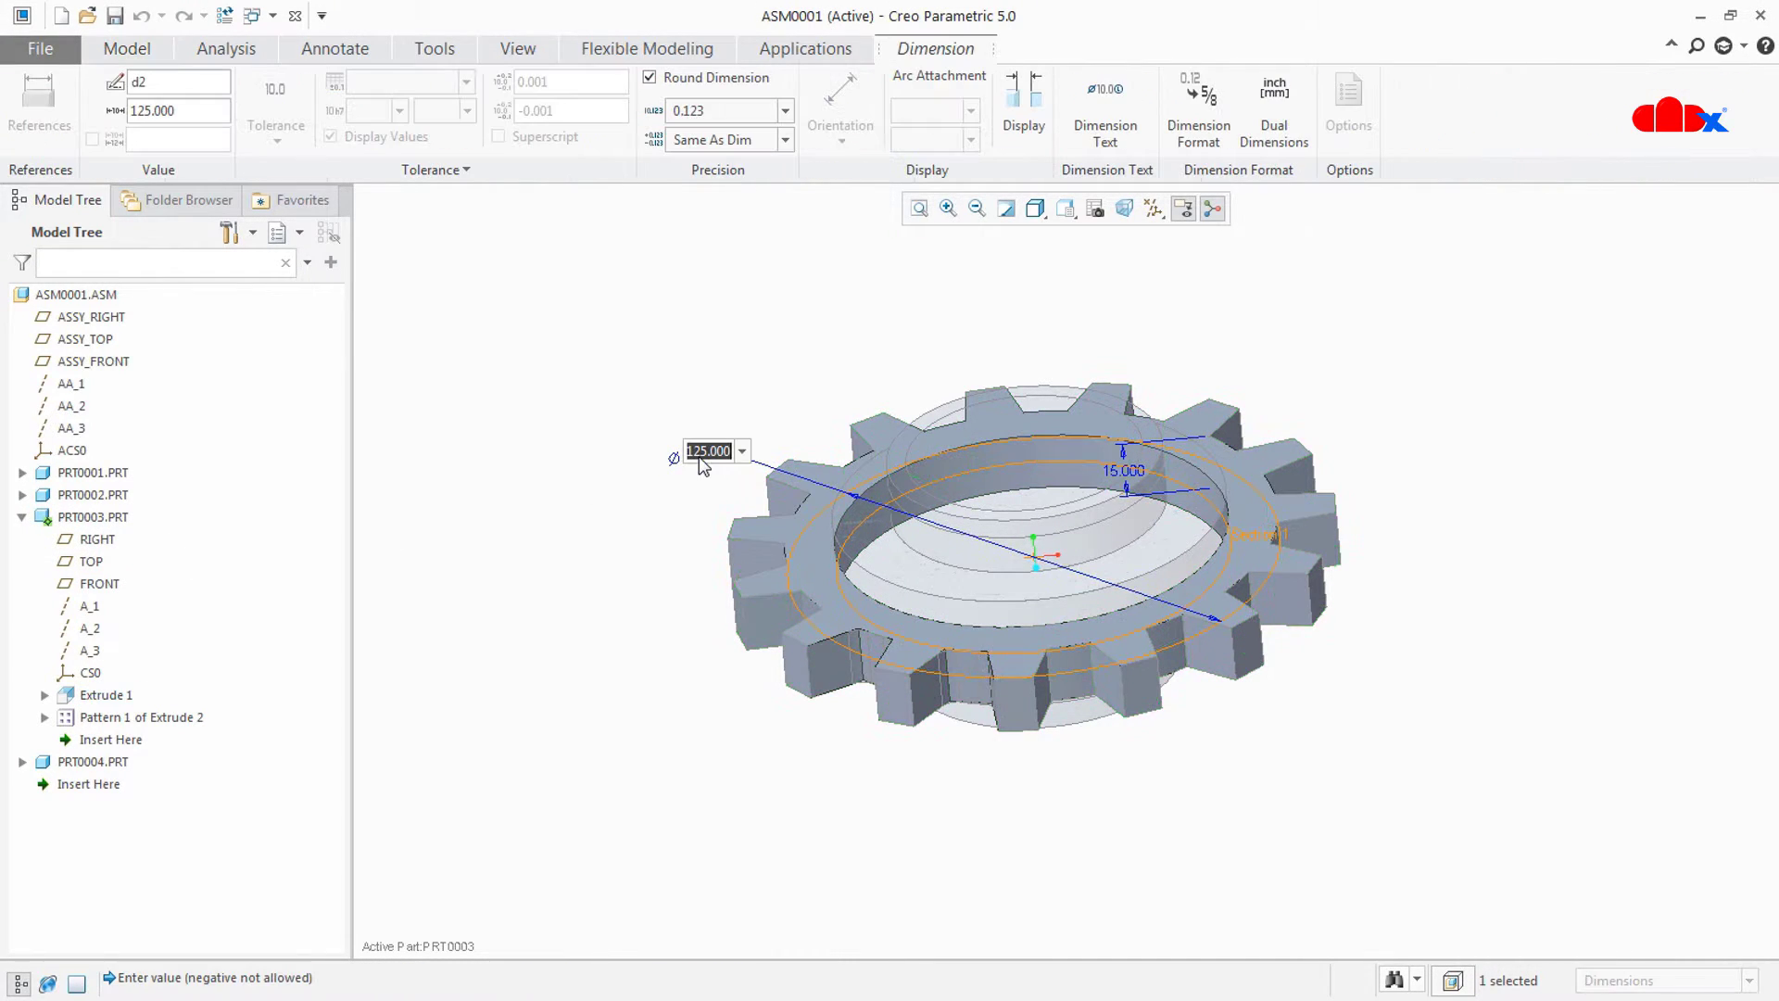
key("Return")
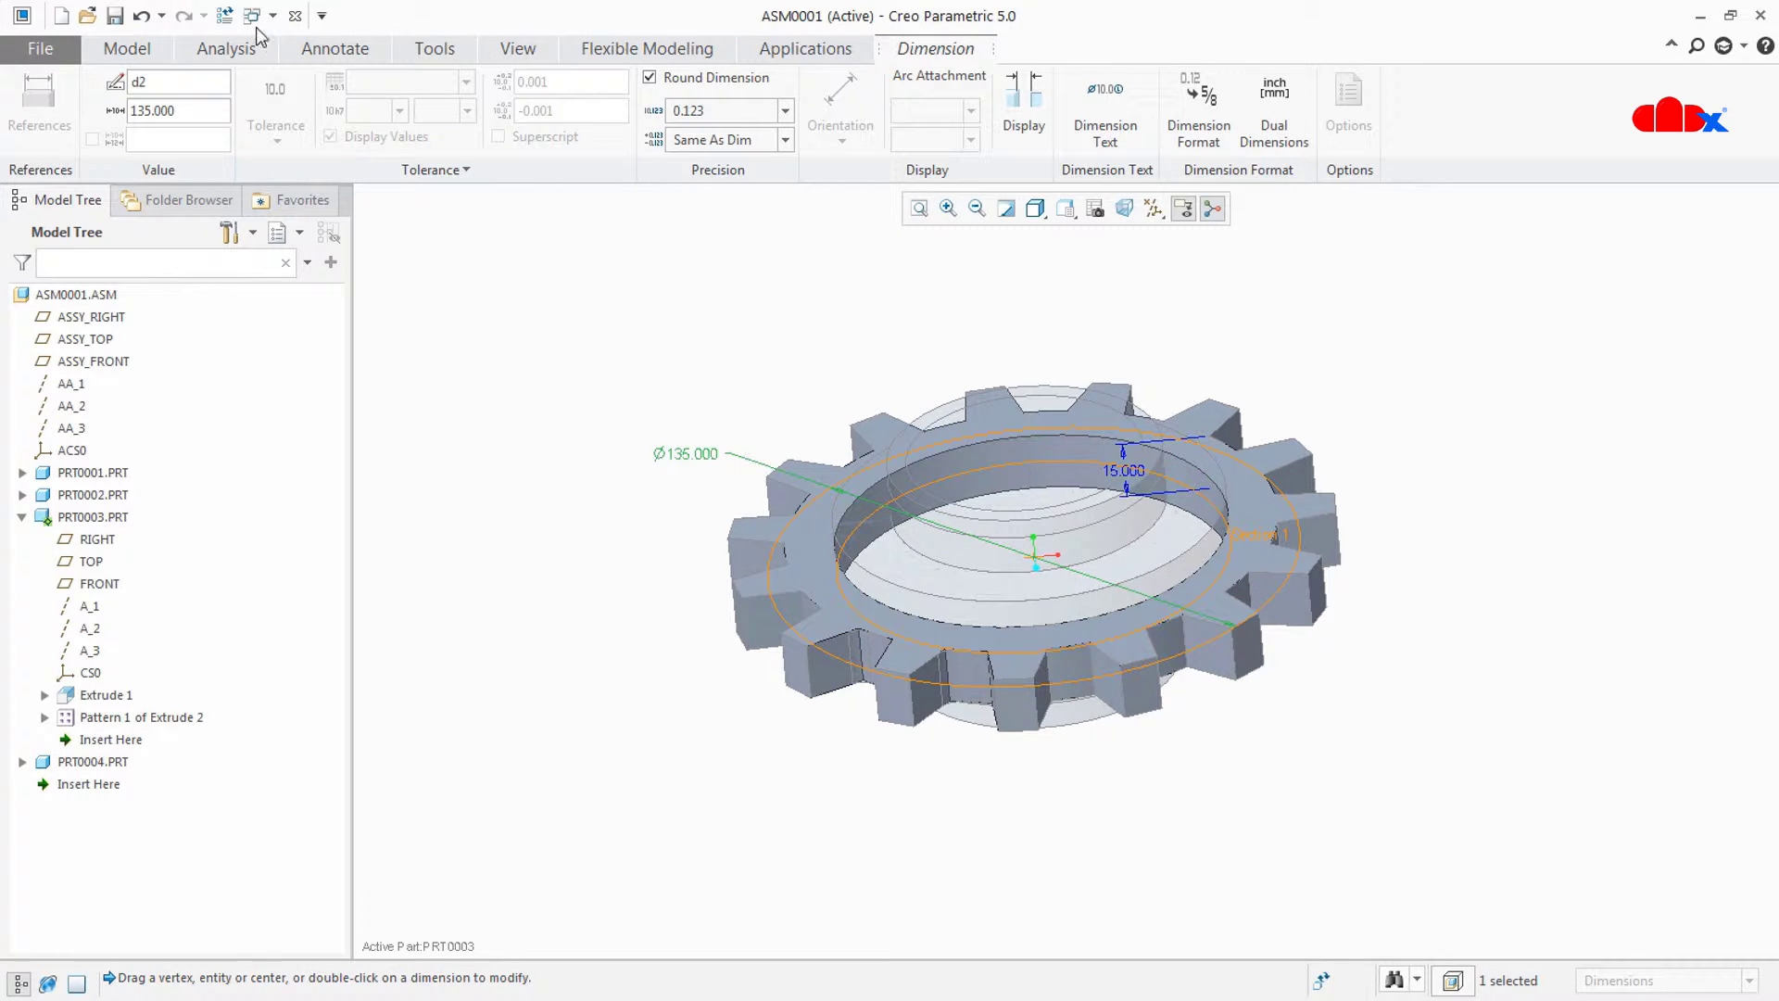
left_click(223, 17)
- Regenerate PRT0004, then open the base model of its Merge id 157 feature
left_click(272, 17)
left_click(315, 63)
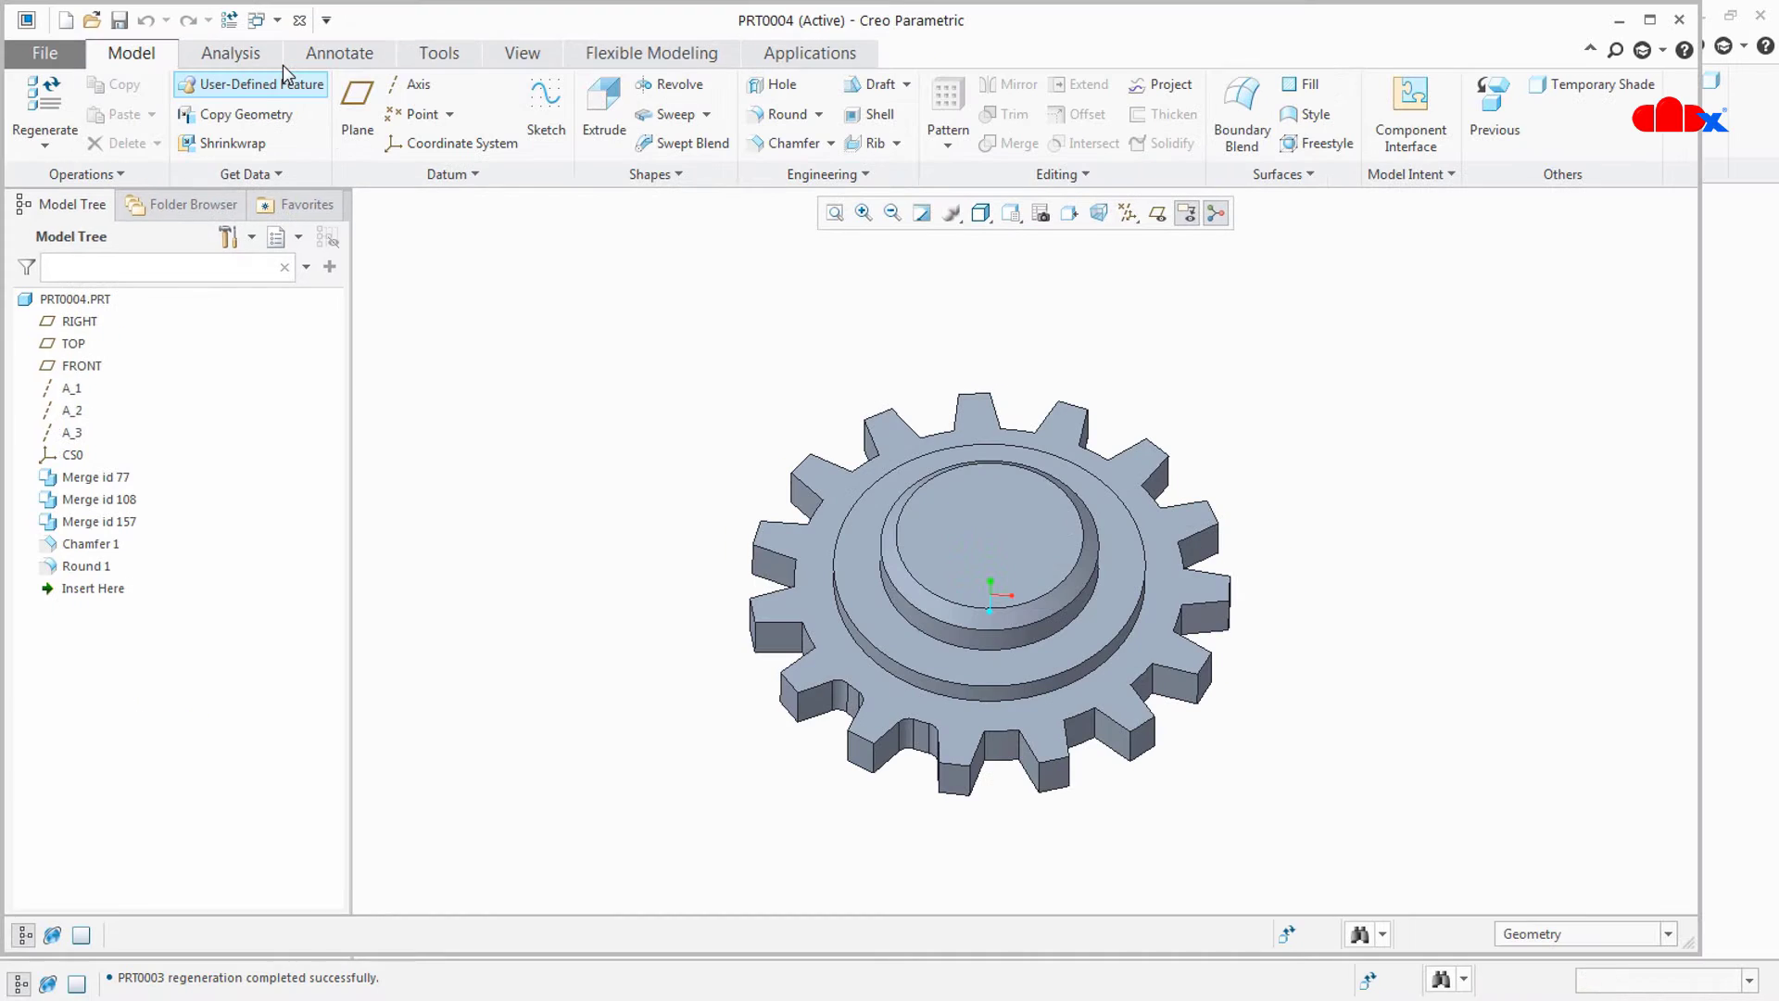
left_click(232, 27)
scroll(967, 598, "down", 5)
middle_click_drag(978, 675, 982, 666)
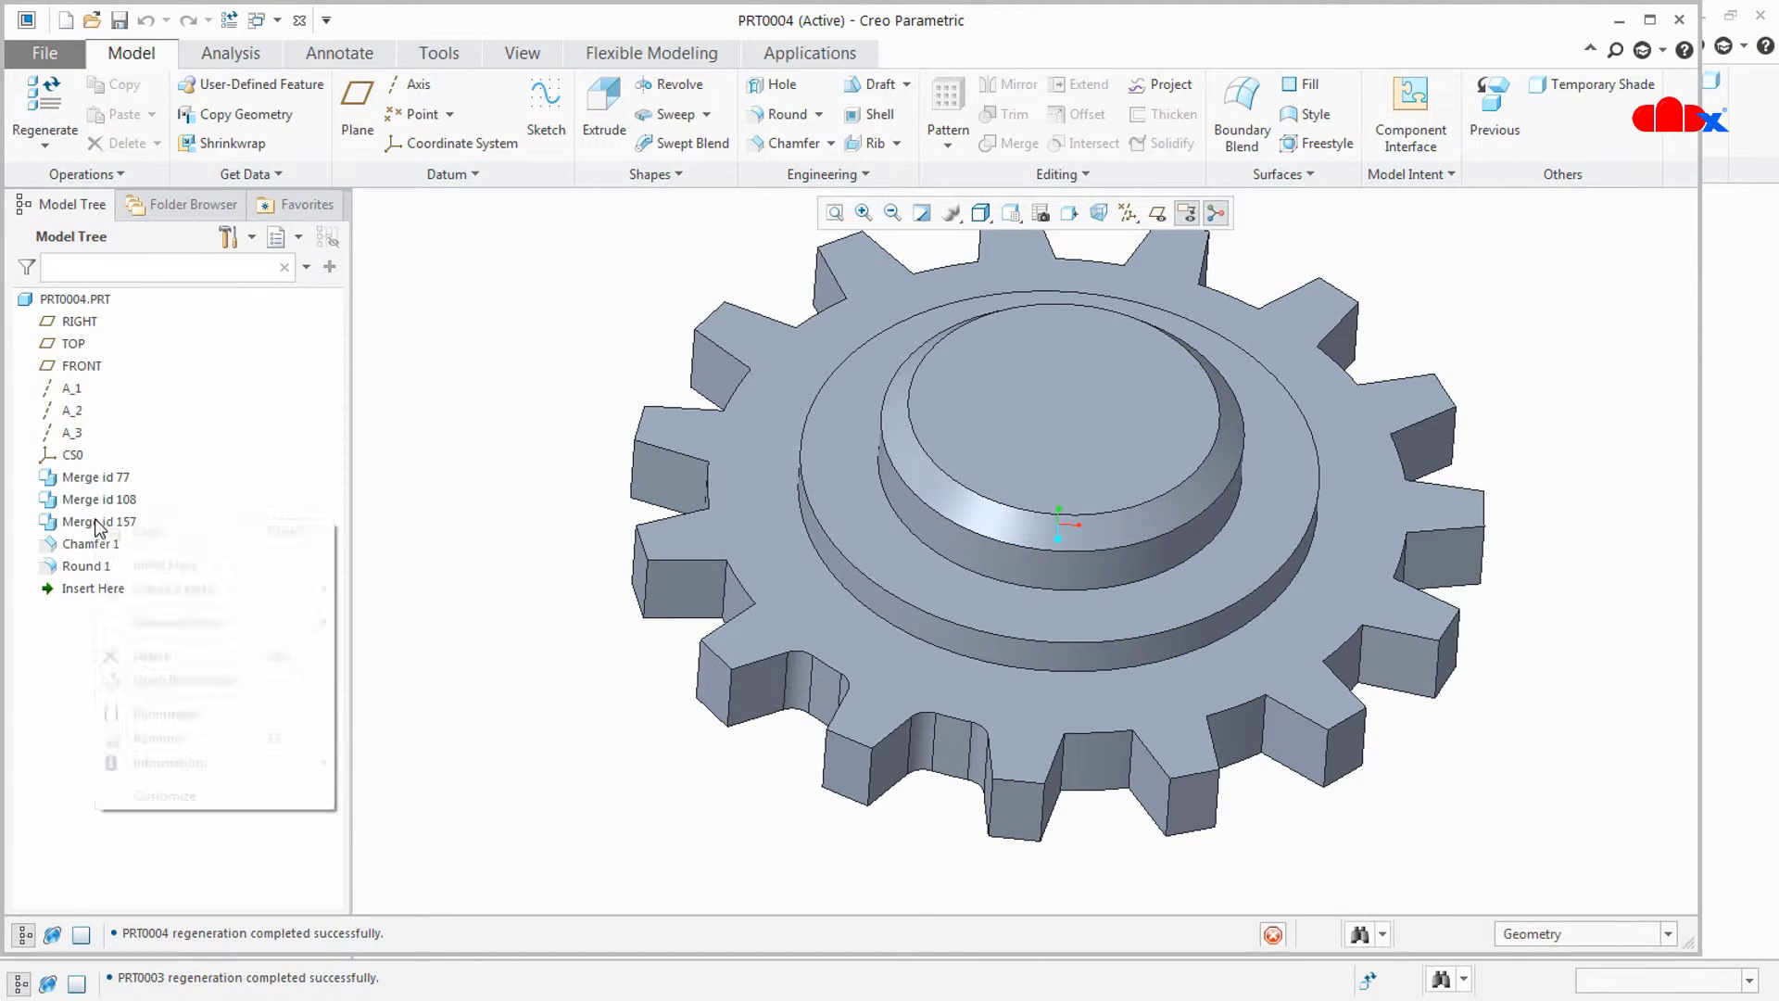
right_click(99, 526)
left_click(185, 686)
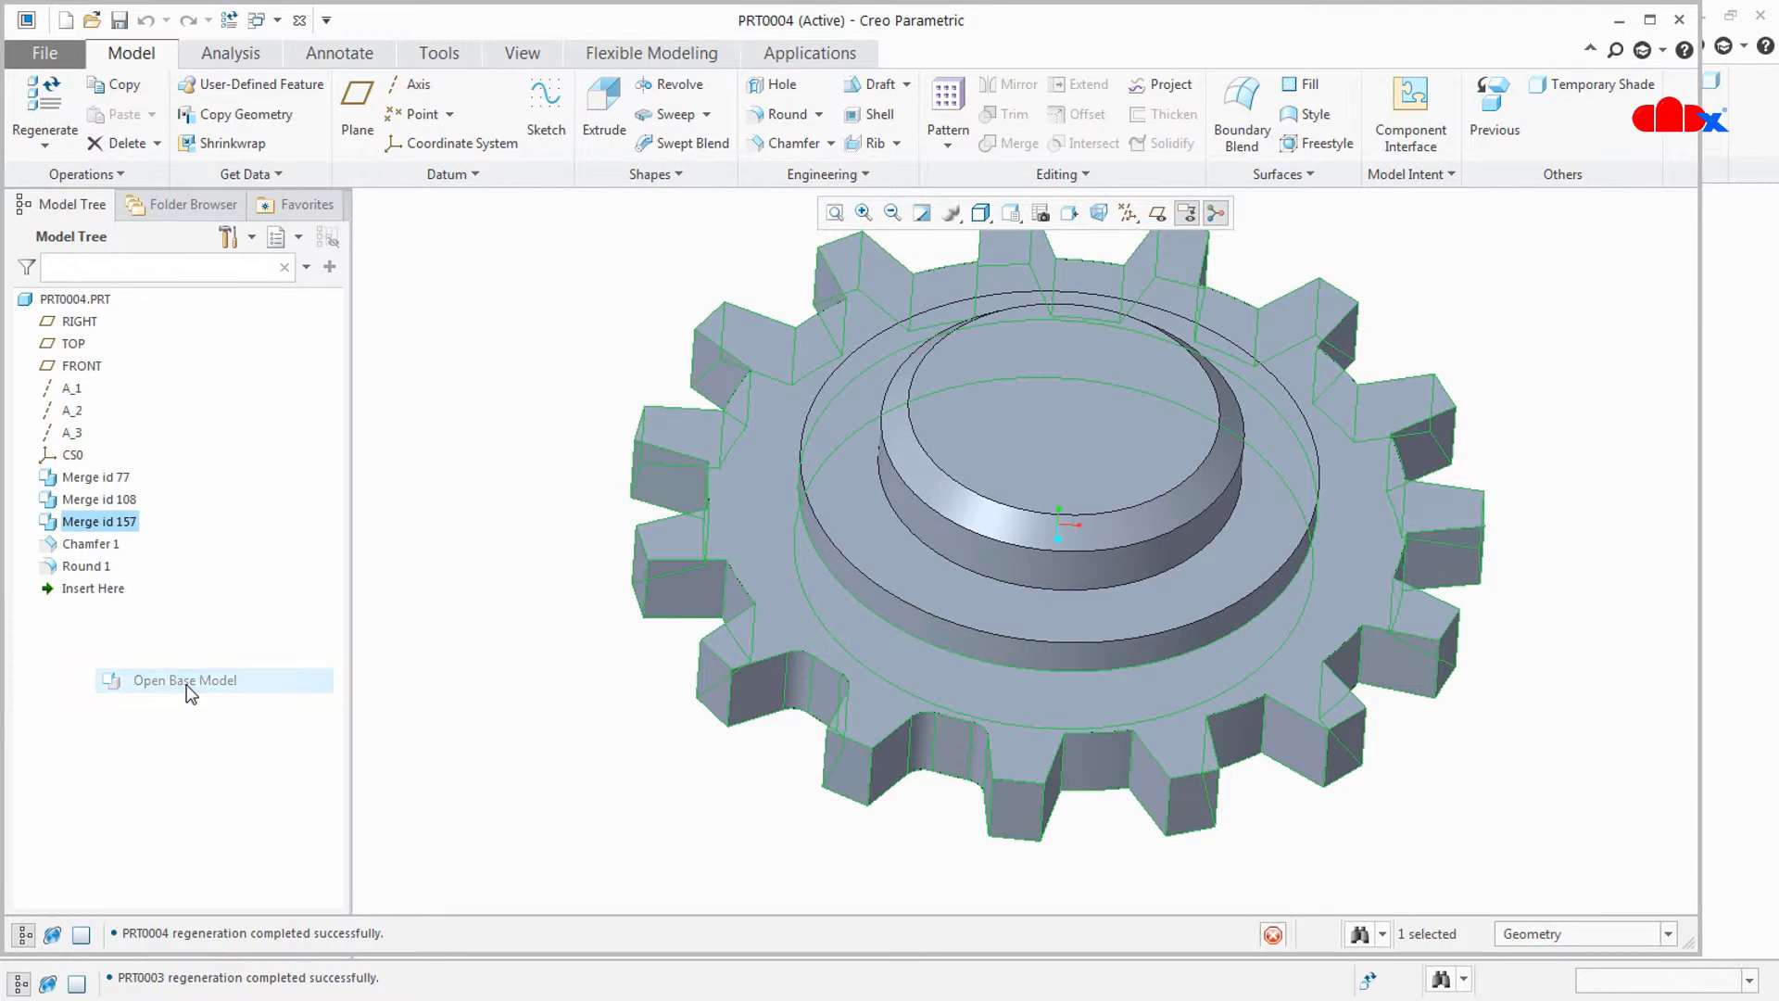
- Change PRT0003's Ø135 gear diameter to 150, regenerate, and regenerate PRT0004 to match
double_click(864, 584)
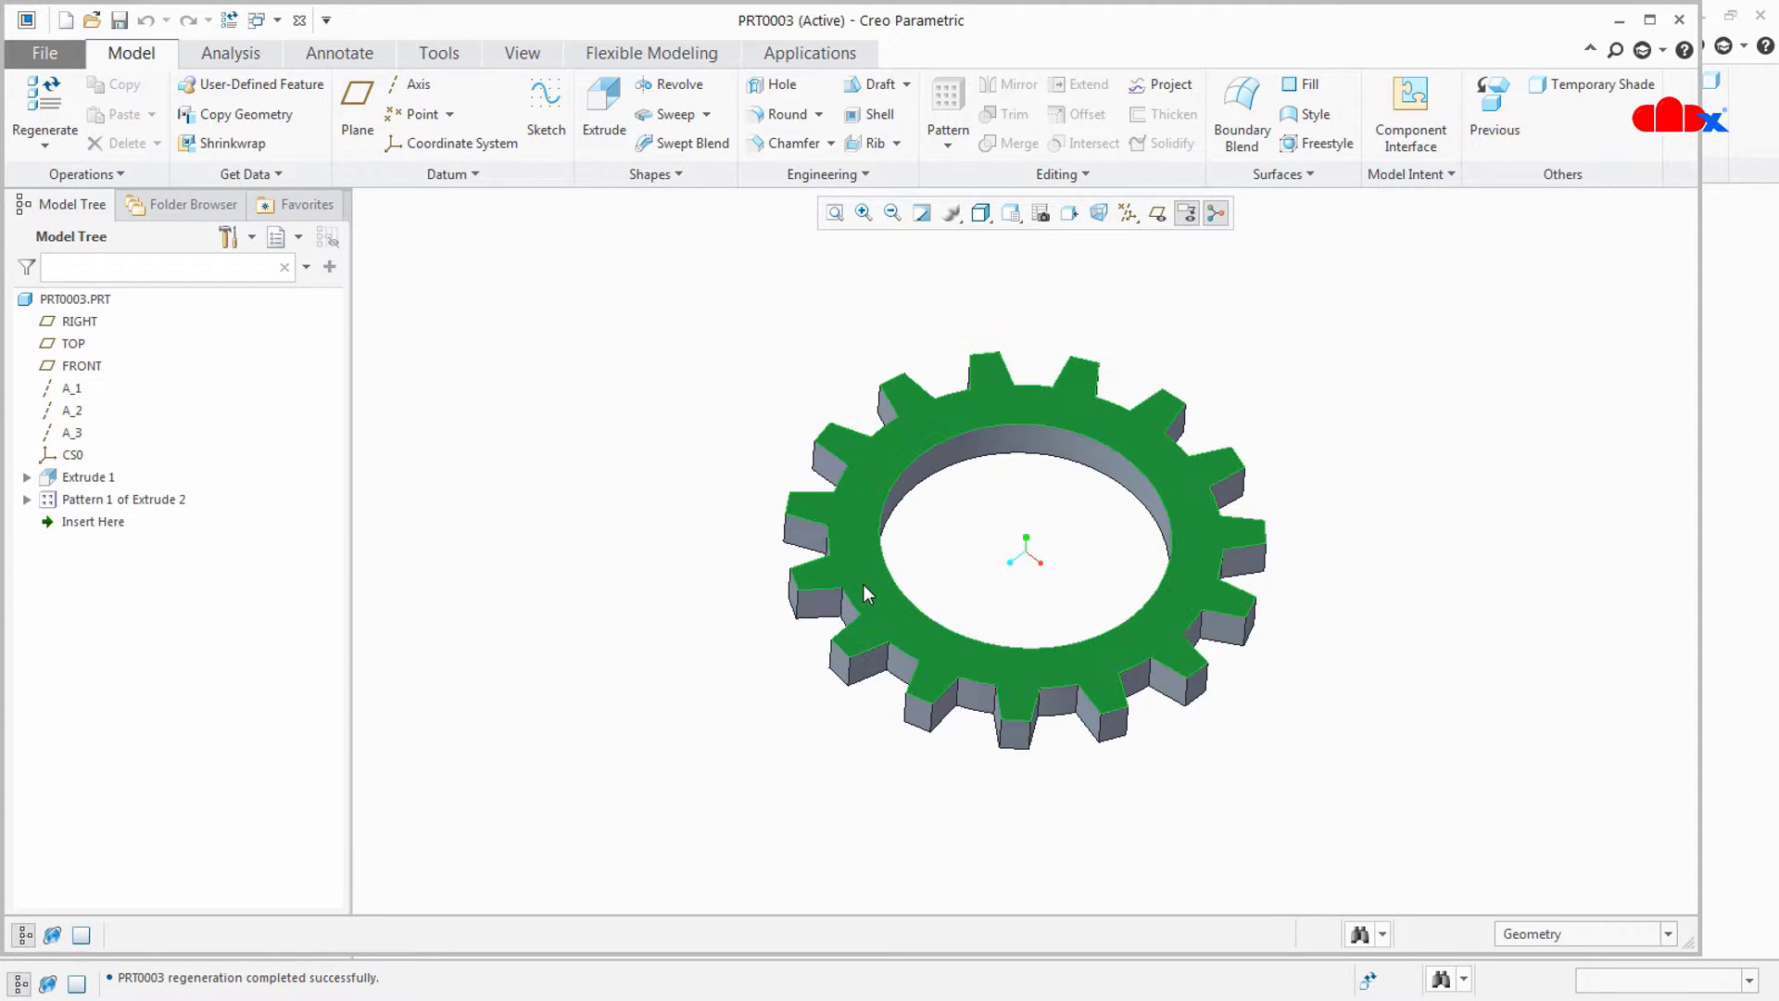
double_click(966, 308)
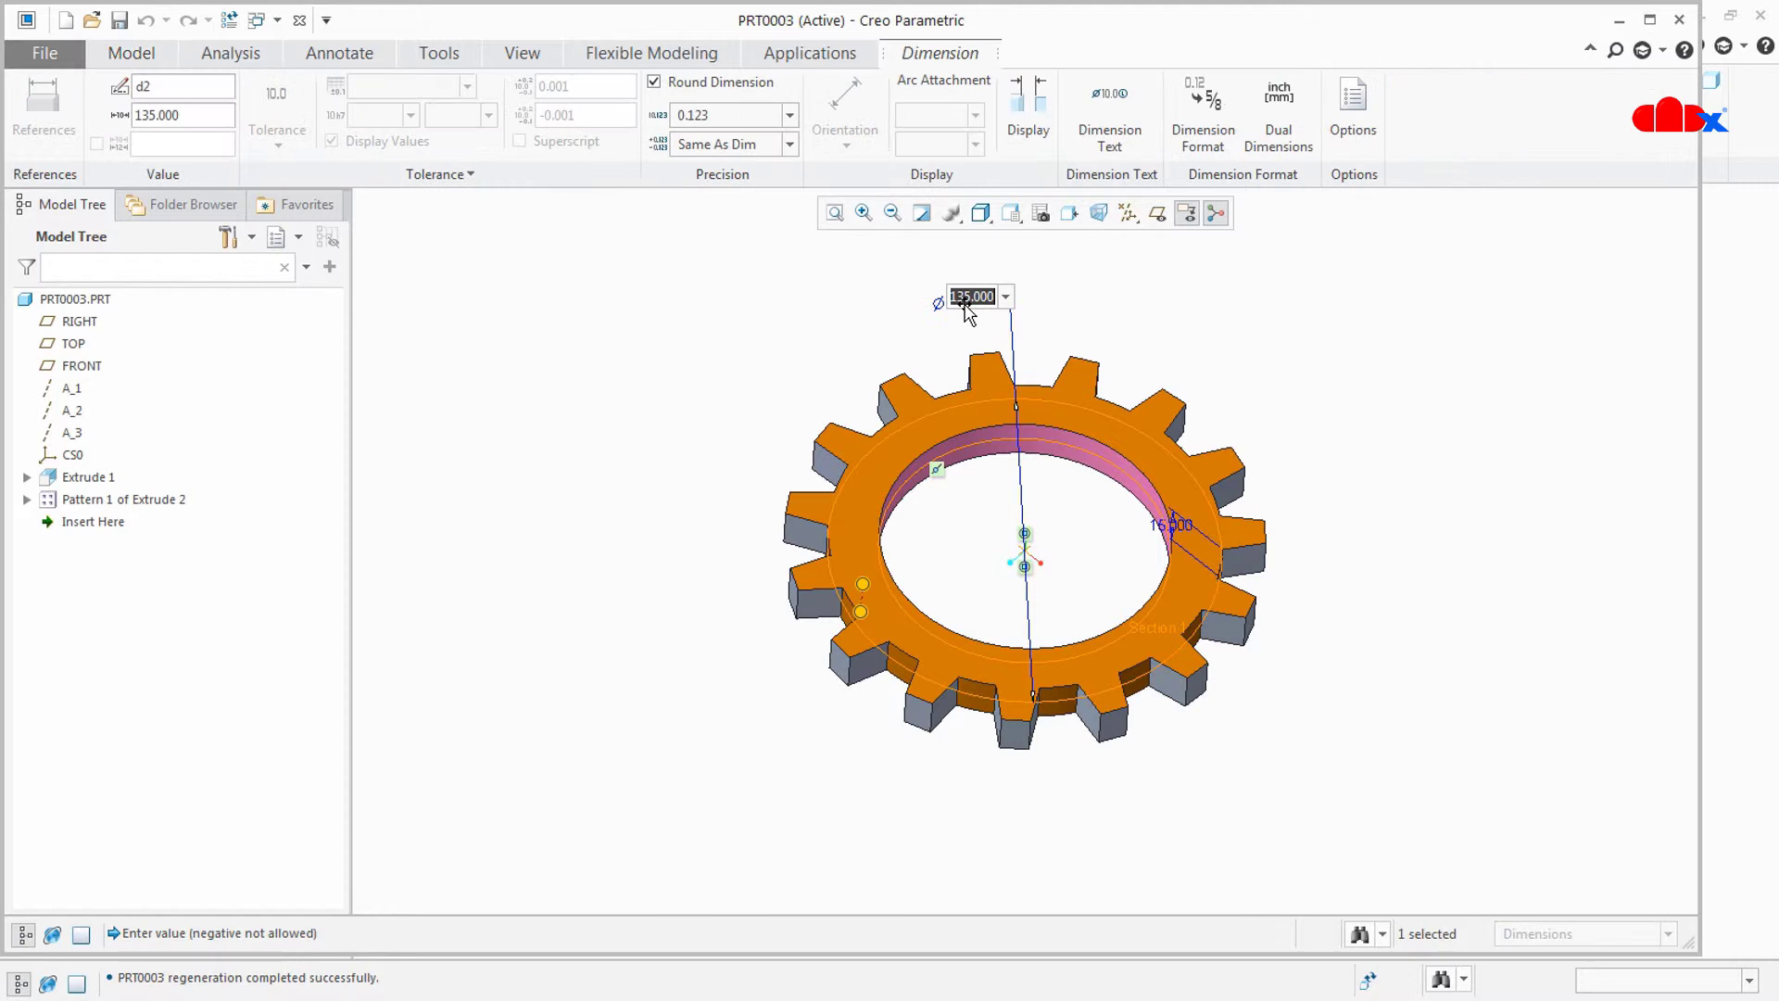
type("150")
key("Return")
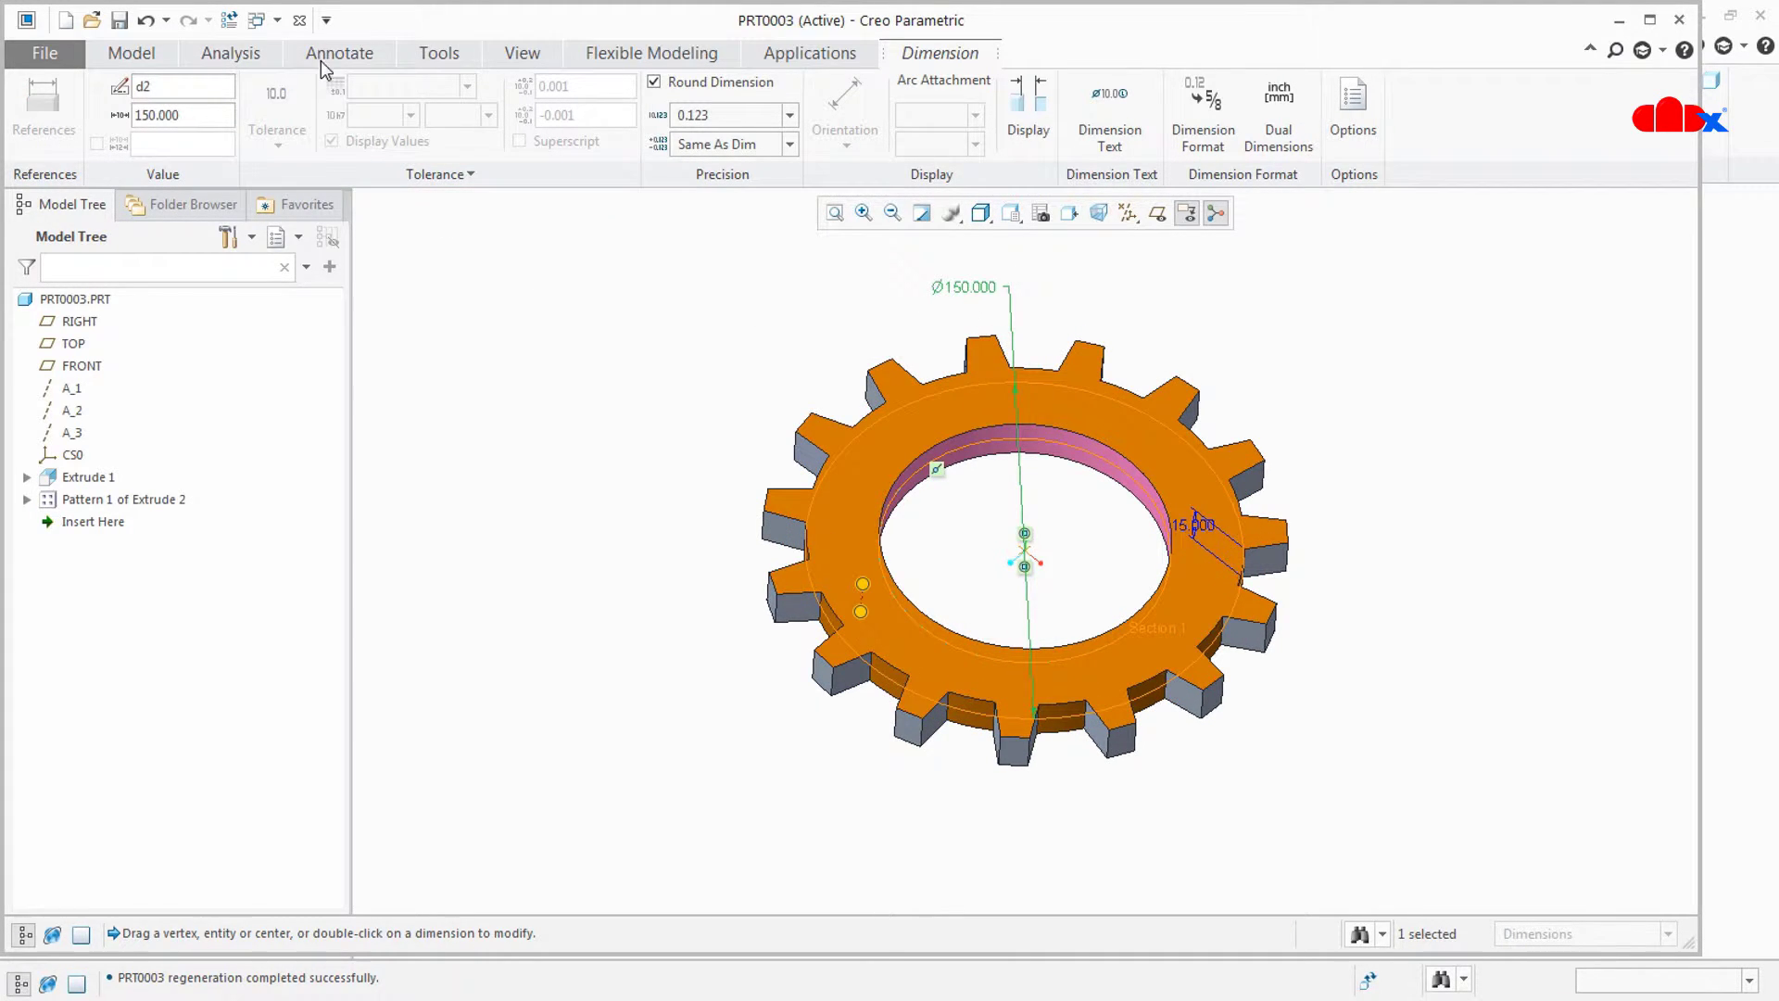
left_click(299, 21)
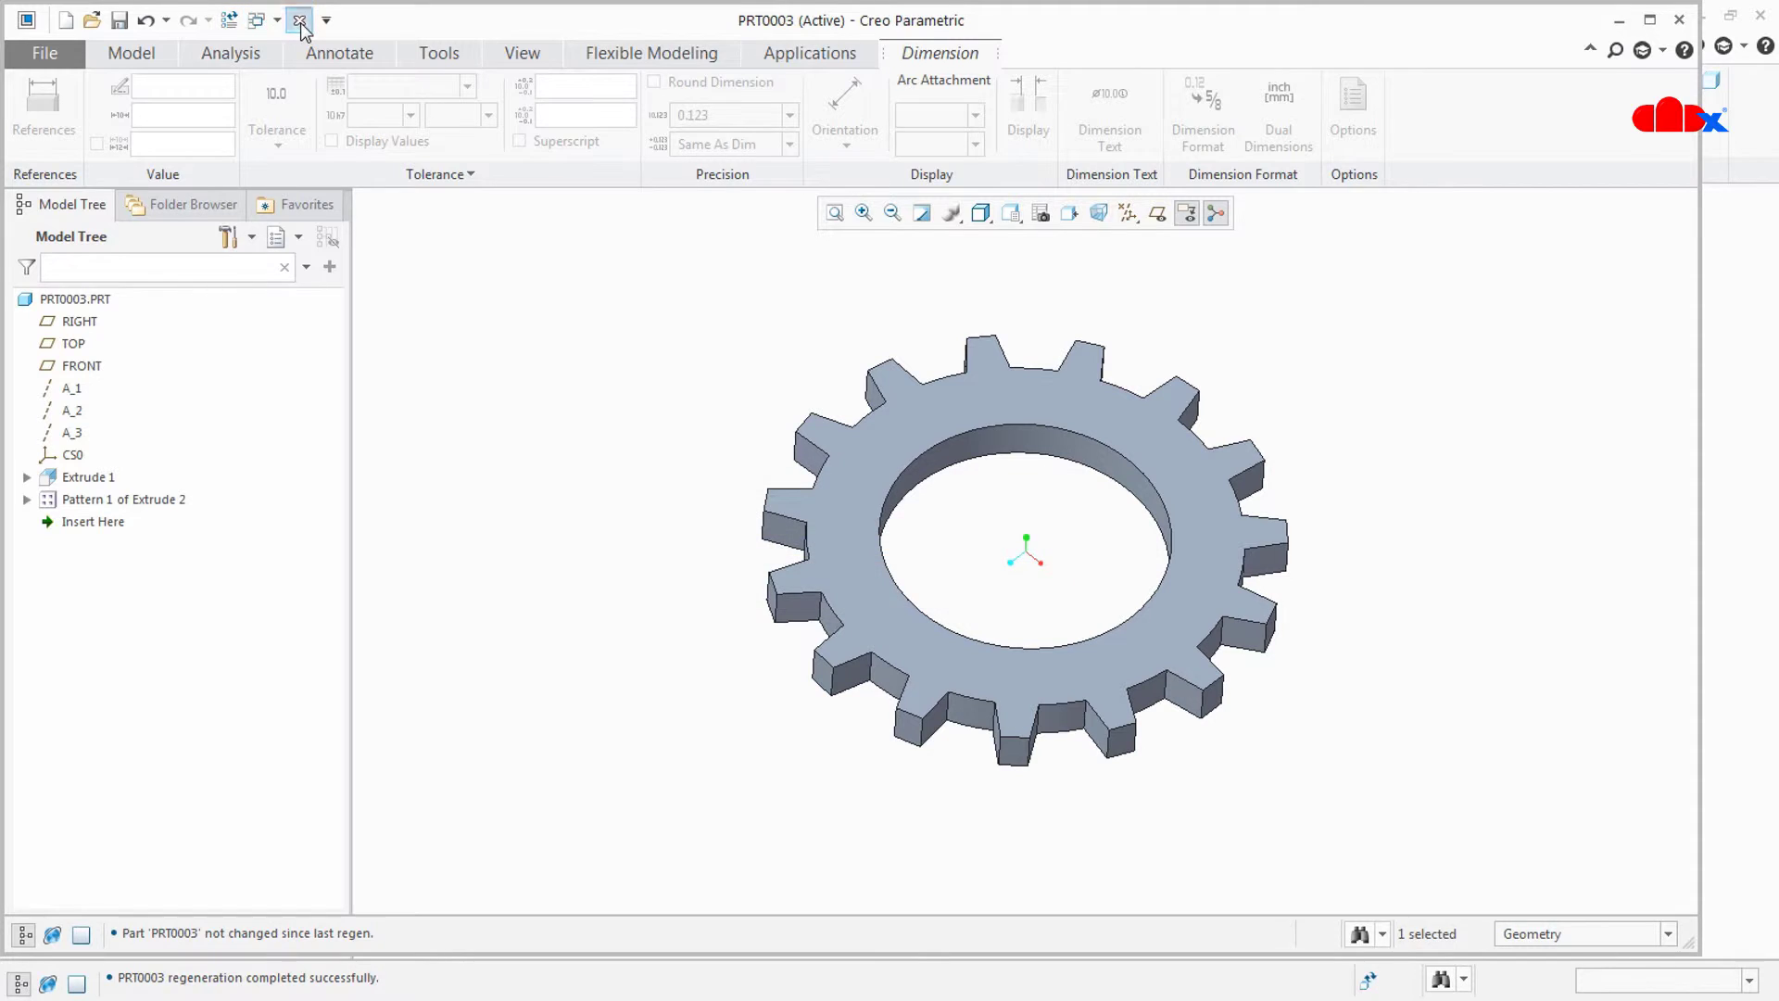
left_click(299, 21)
left_click(228, 20)
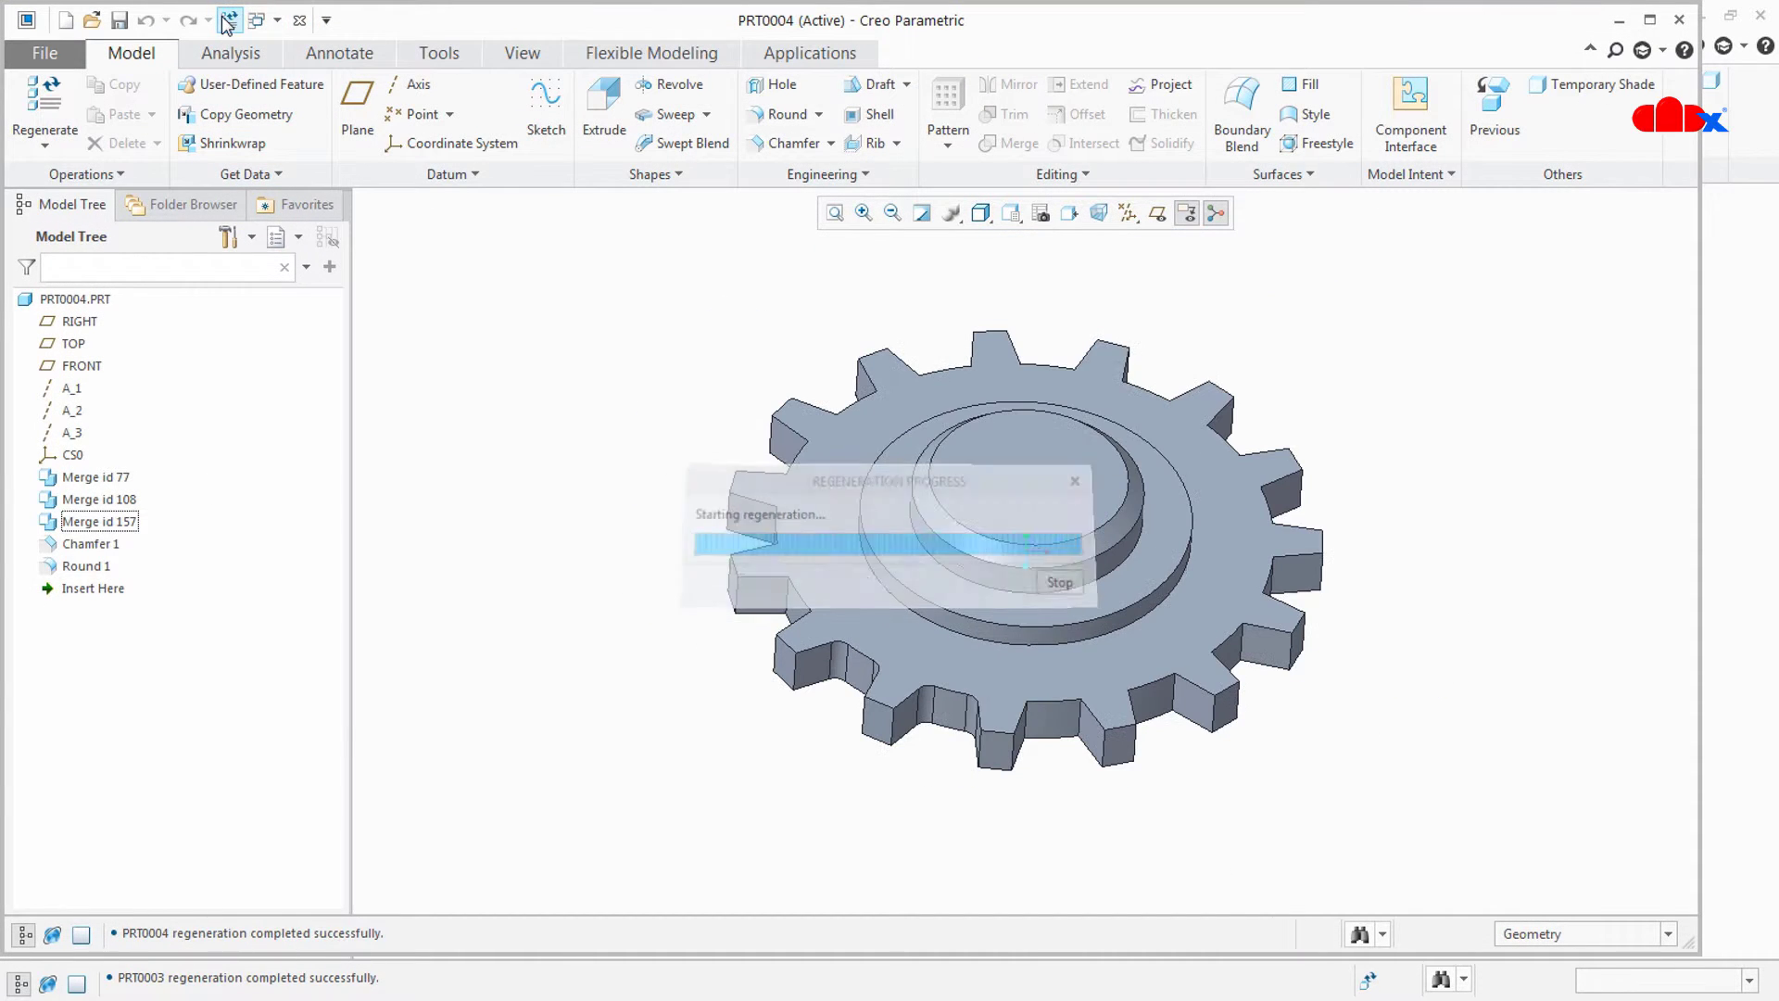
mouse_move(861, 756)
middle_mouse_down()
mouse_move(862, 786)
mouse_move(862, 731)
middle_mouse_up()
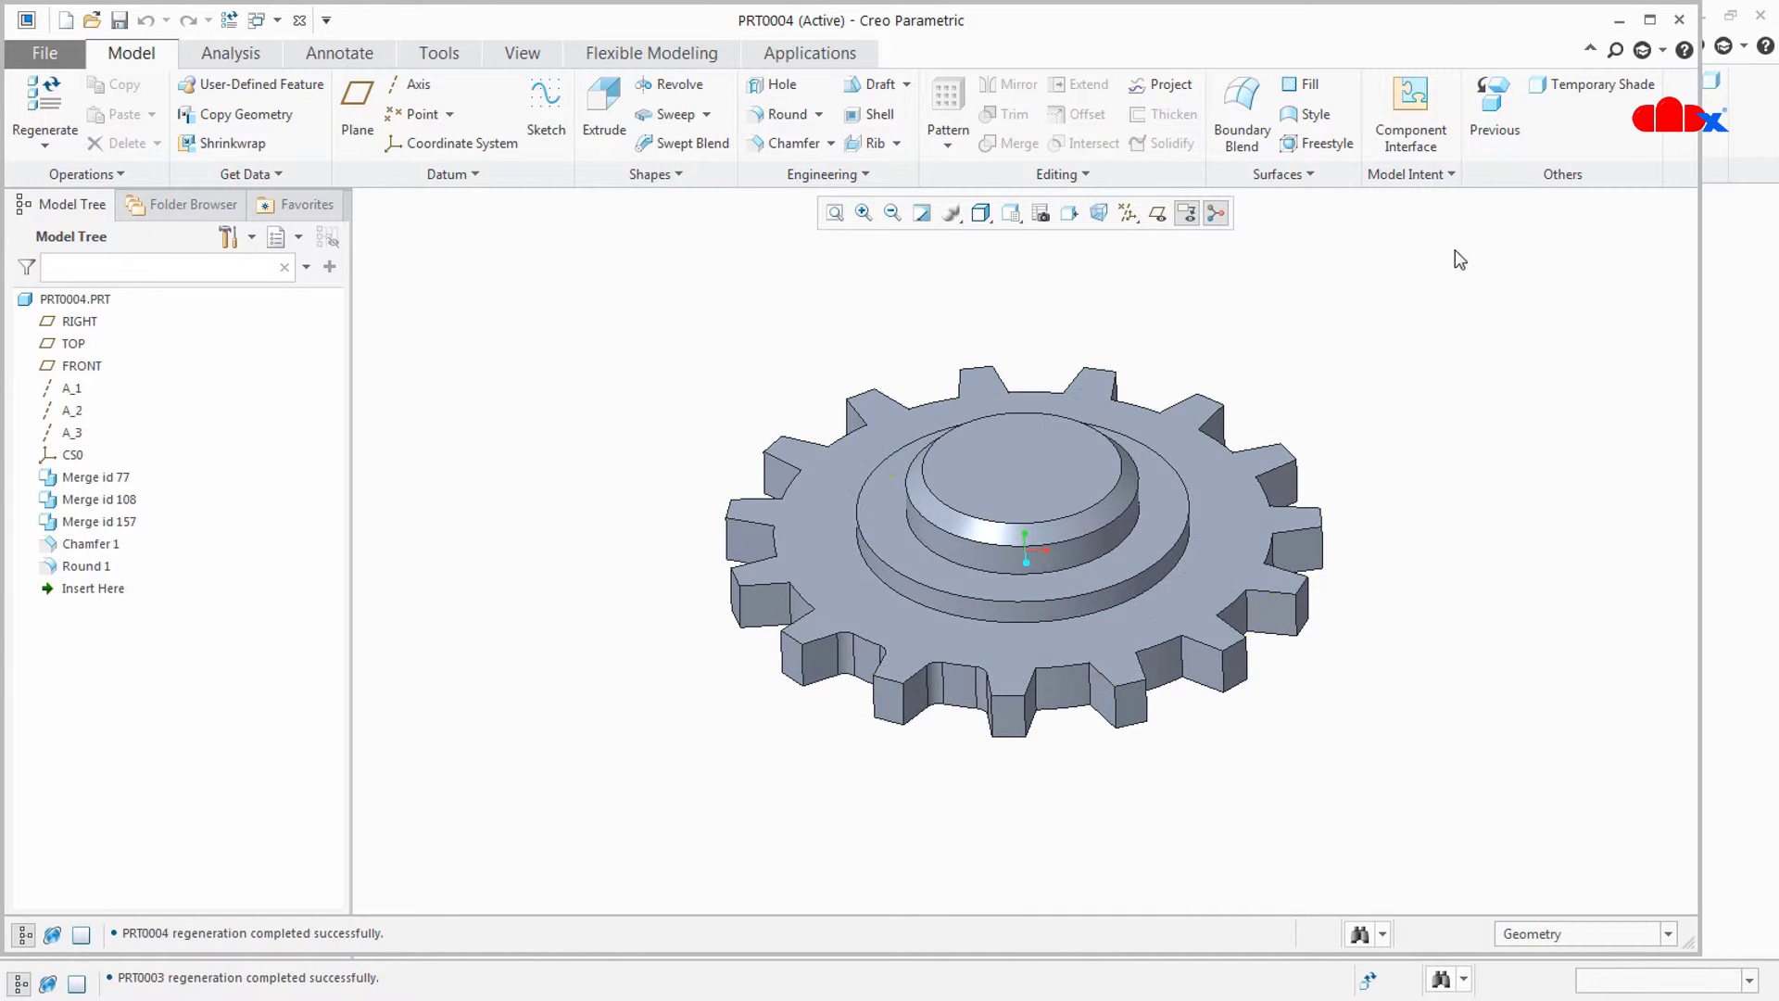
middle_click_drag(1469, 547, 1489, 583)
- Reopen PRT0003 from Merge id 157, set the diameter to 125, then regenerate PRT0004
right_click(88, 516)
left_click(176, 679)
double_click(875, 560)
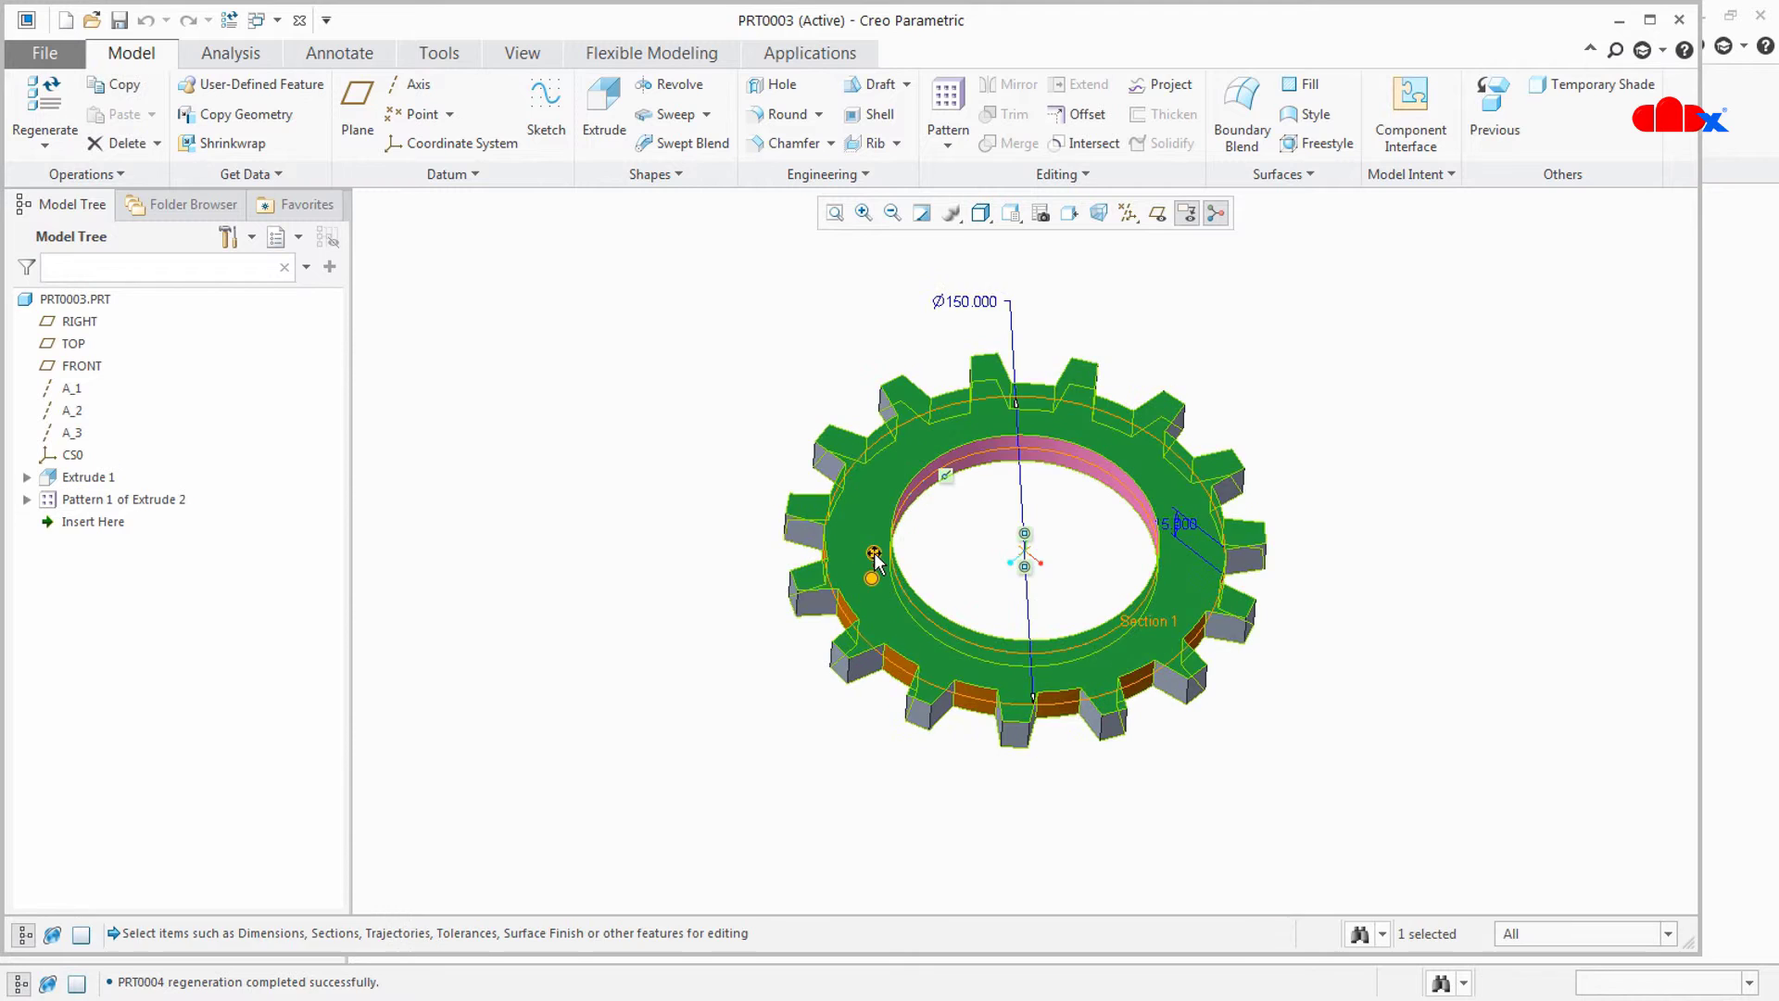
double_click(973, 301)
type("125")
key("Return")
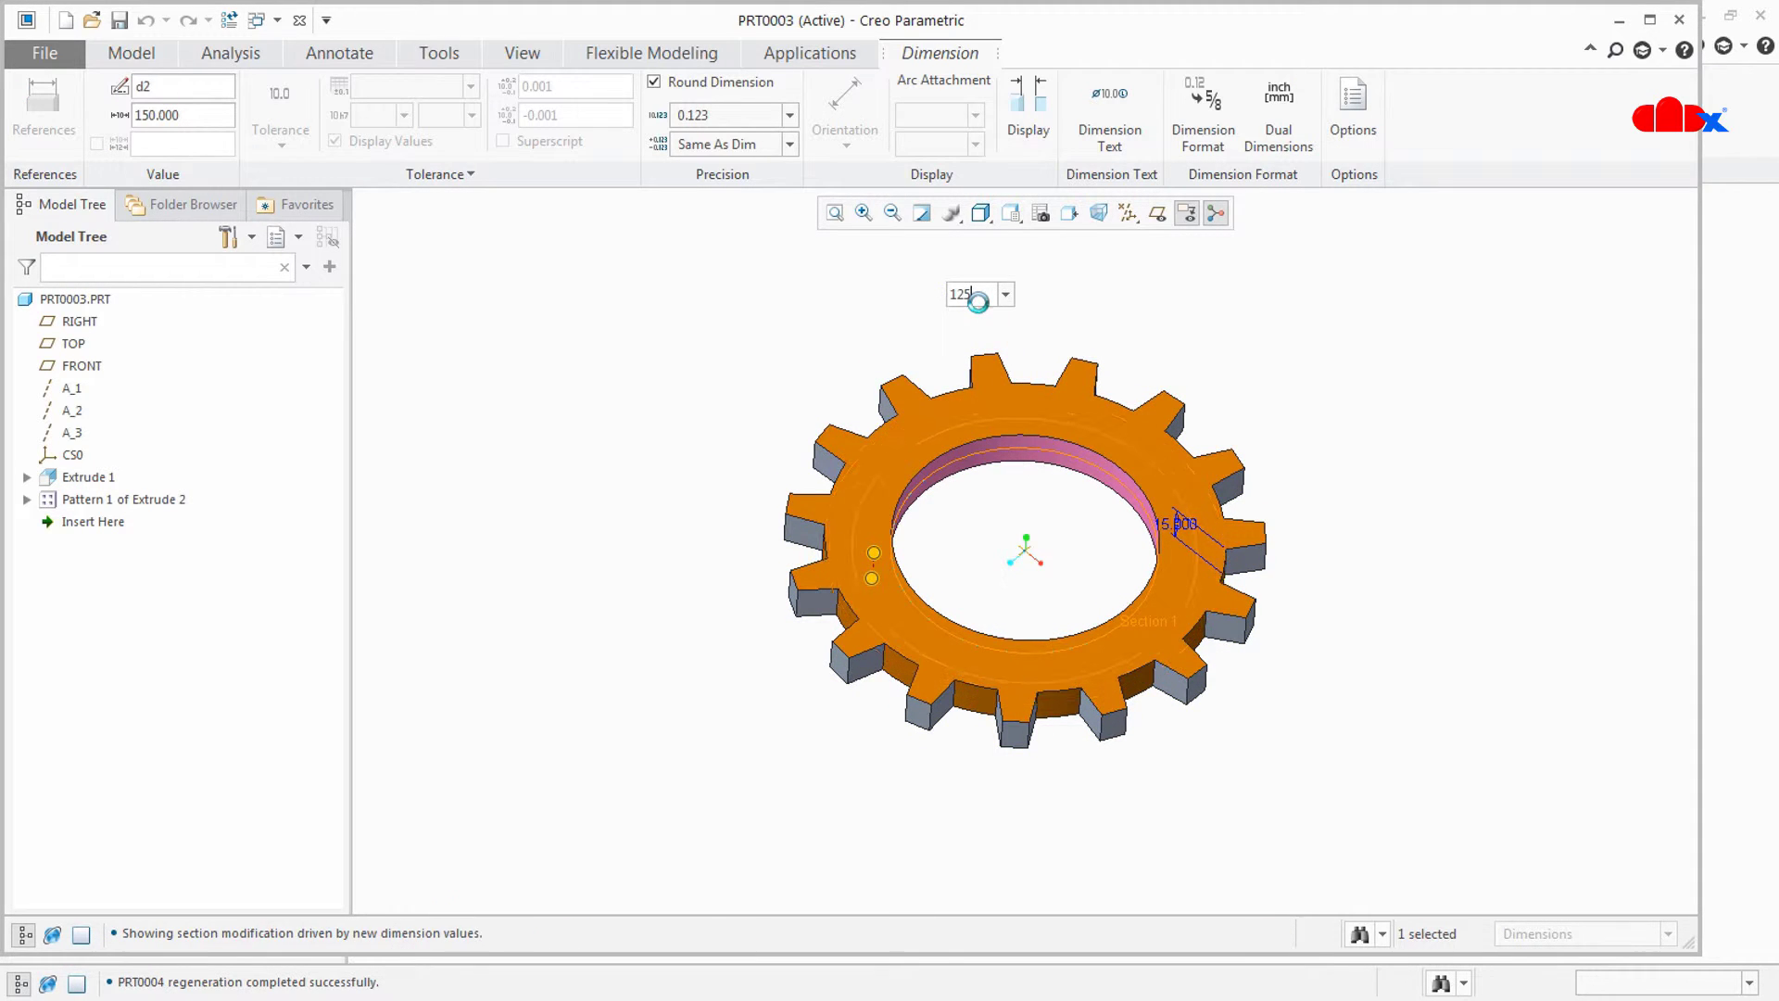
left_click(300, 20)
left_click(303, 26)
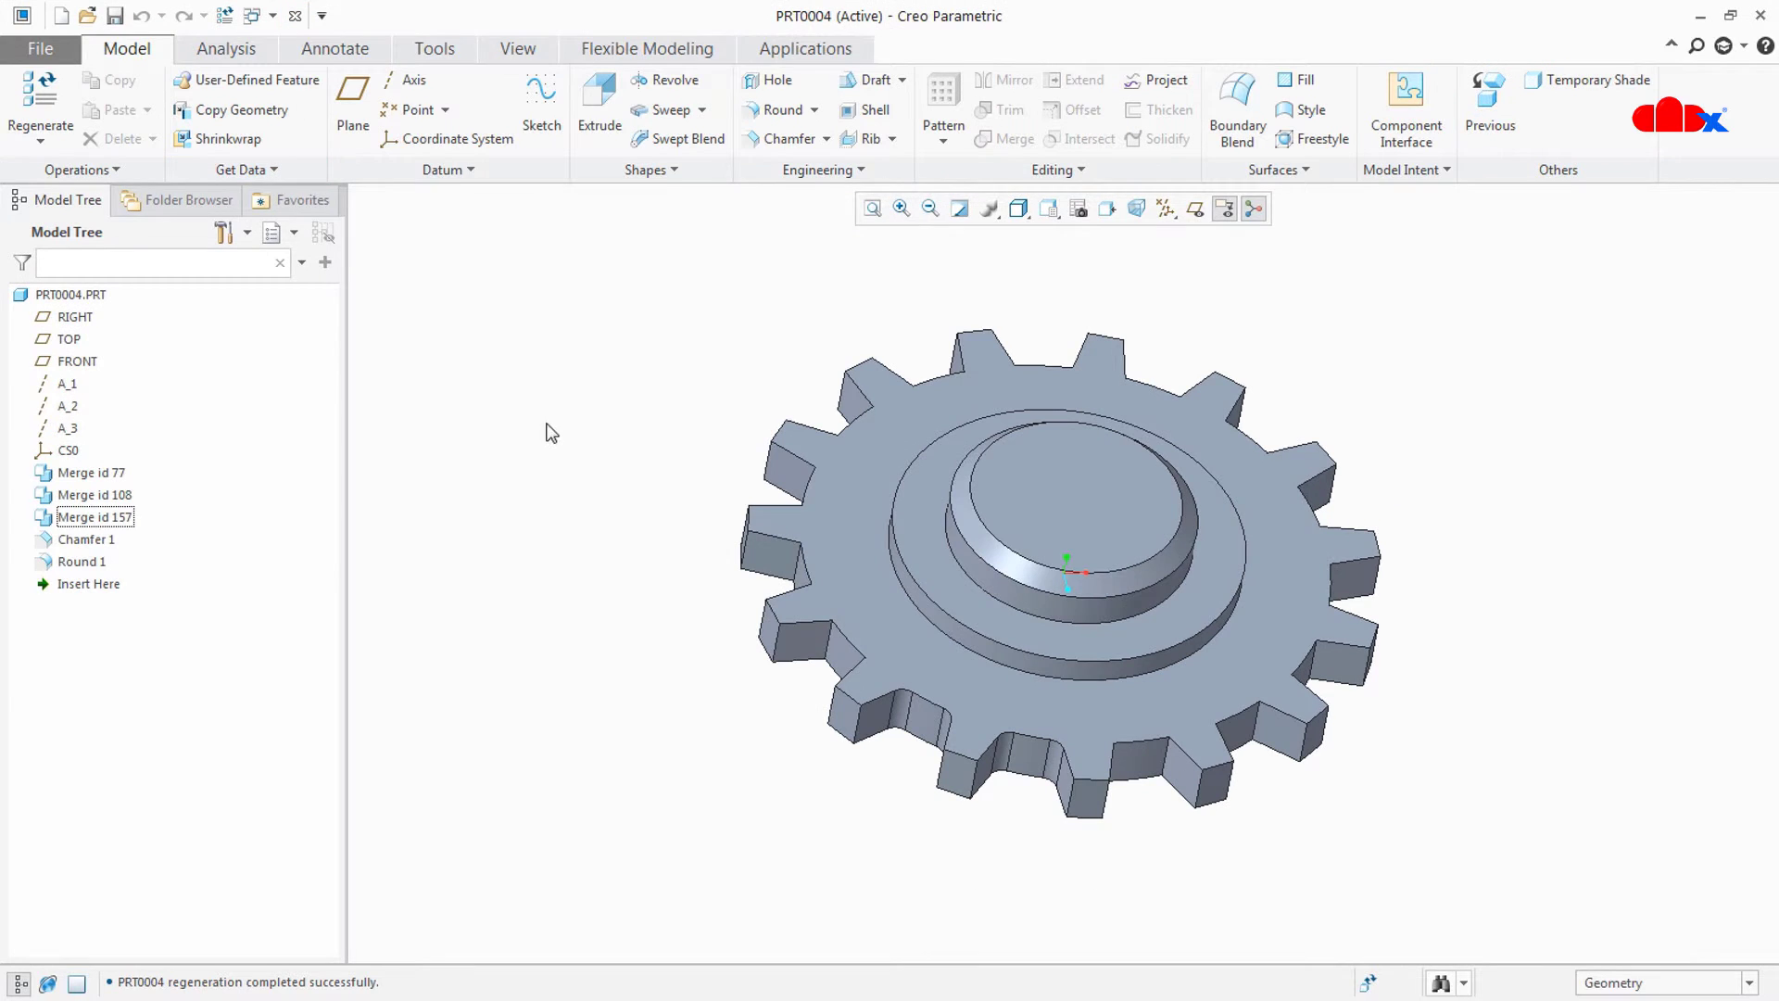
key("ctrl+g")
- Add a 1.350 round on the two circular hub edges of PRT0004, then close it
middle_click_drag(778, 569, 893, 714)
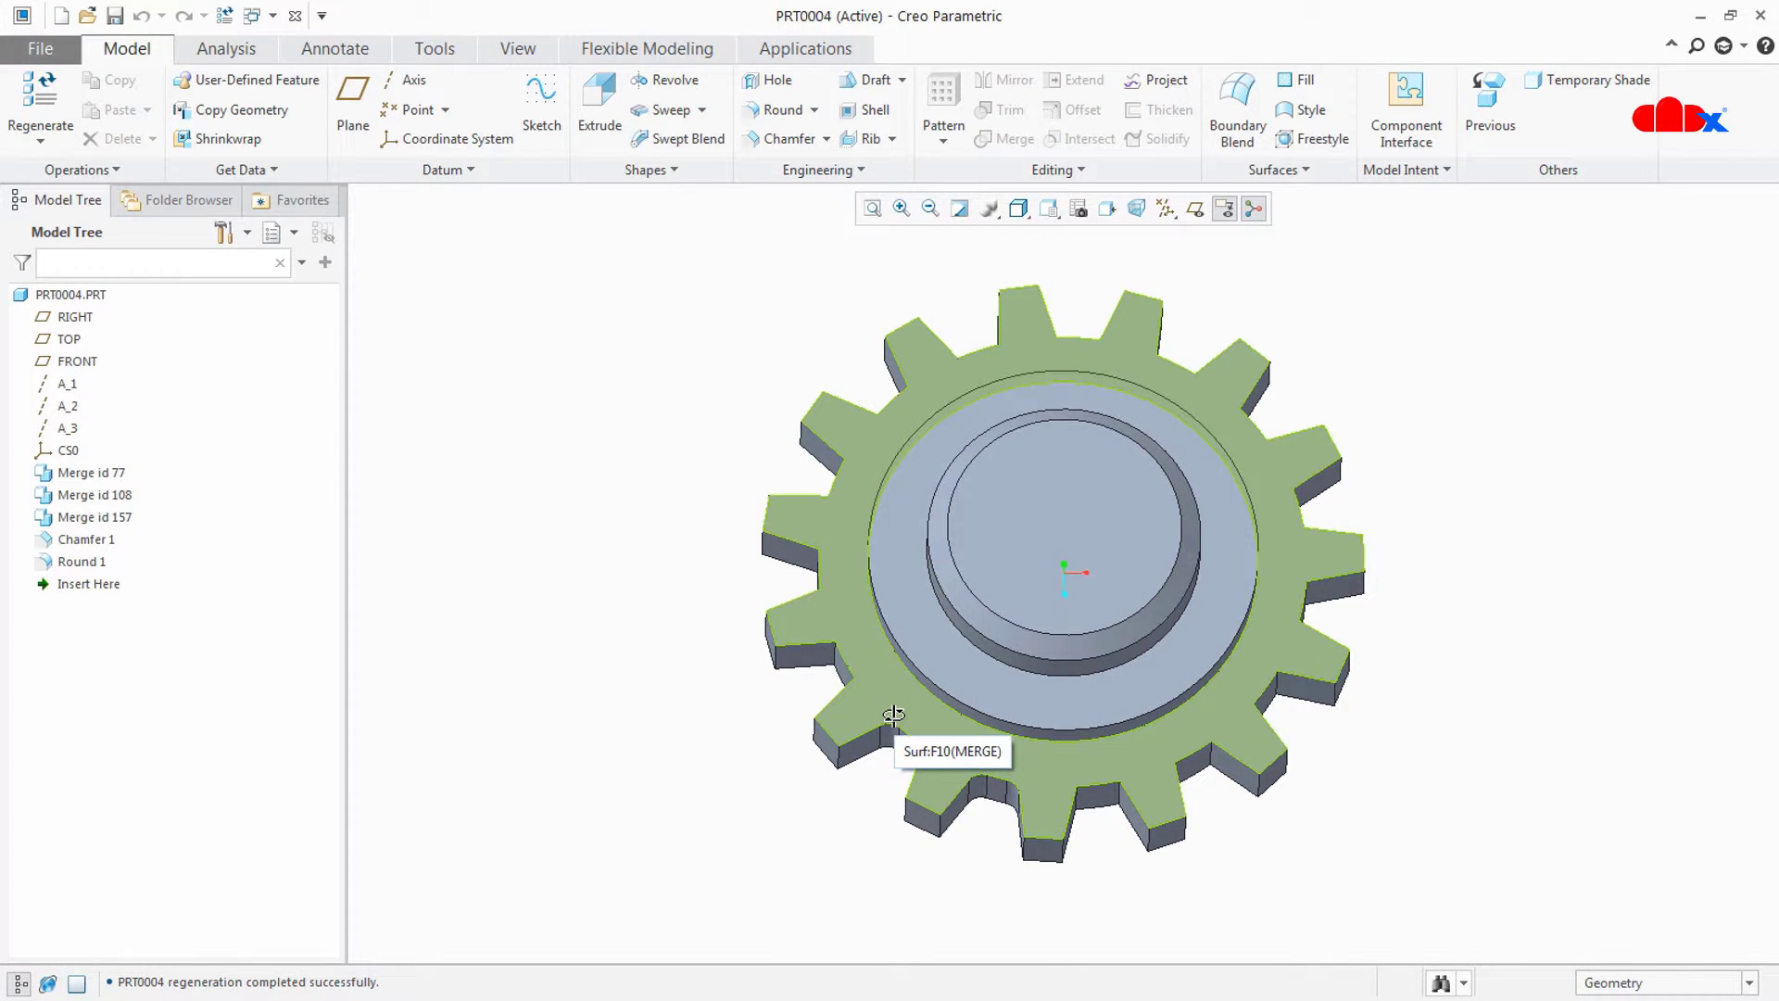
middle_click_drag(893, 713, 901, 669)
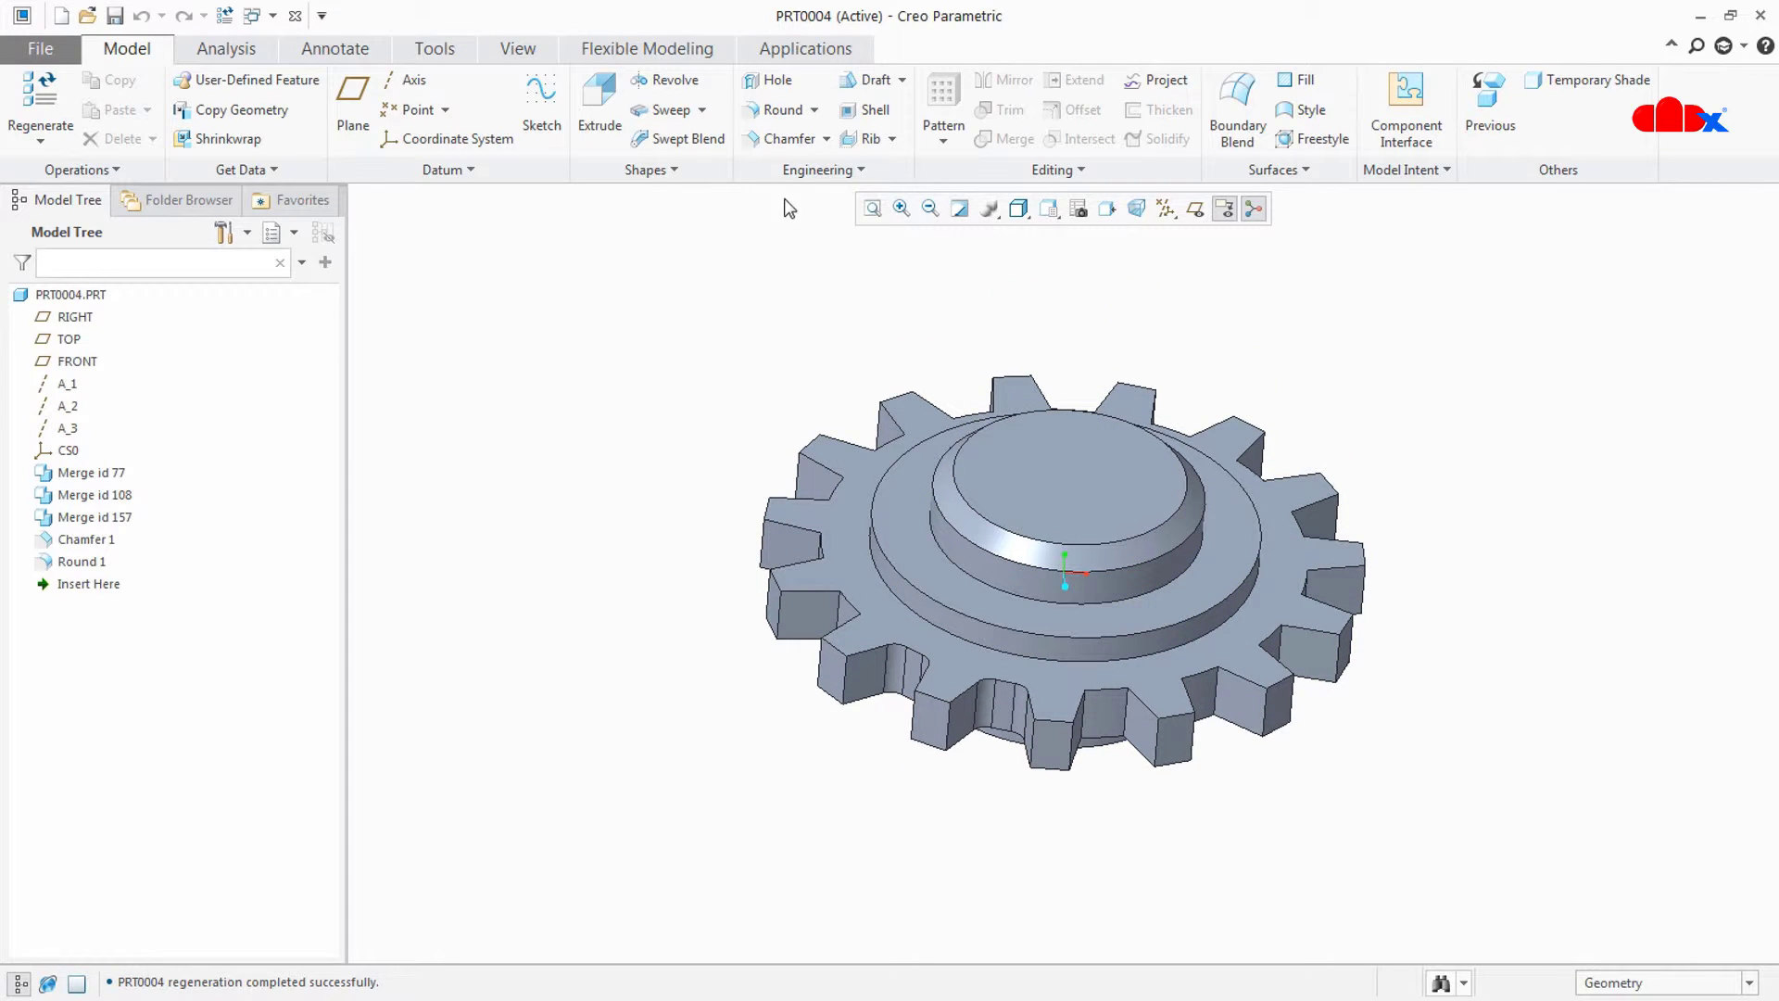
left_click(774, 112)
left_click(999, 646)
left_click(1026, 601, "ctrl")
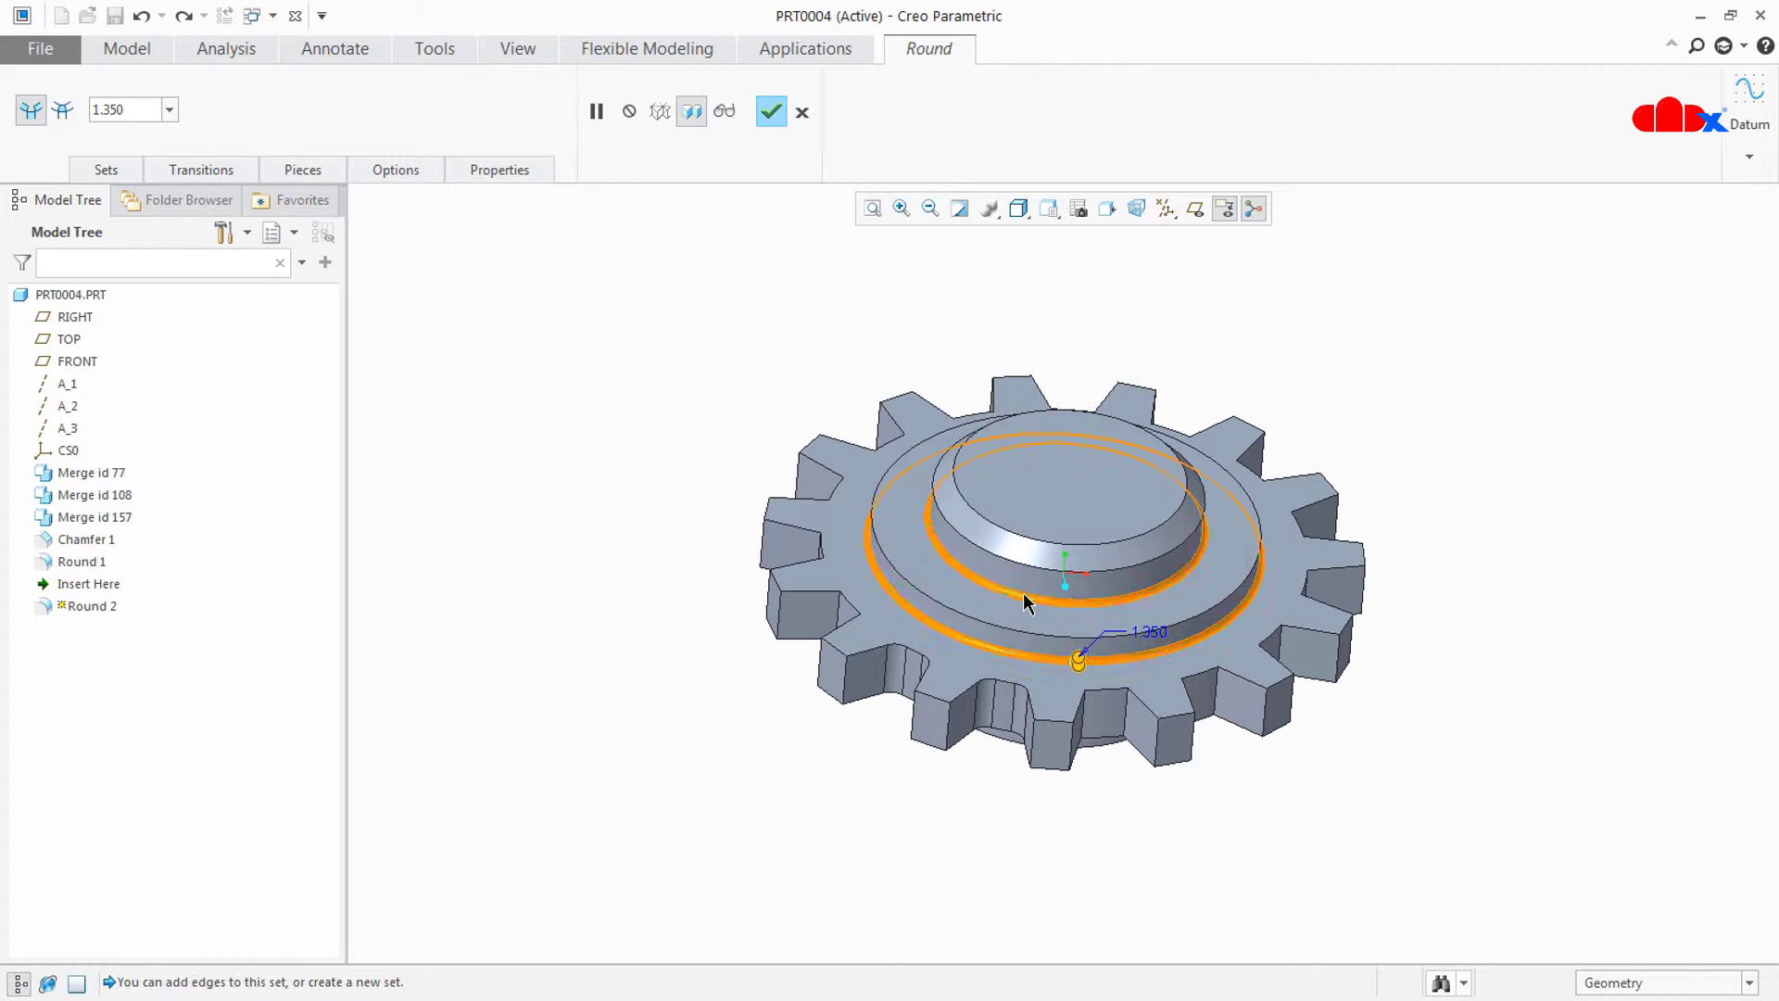
left_click(773, 113)
middle_click_drag(1378, 774, 1346, 812)
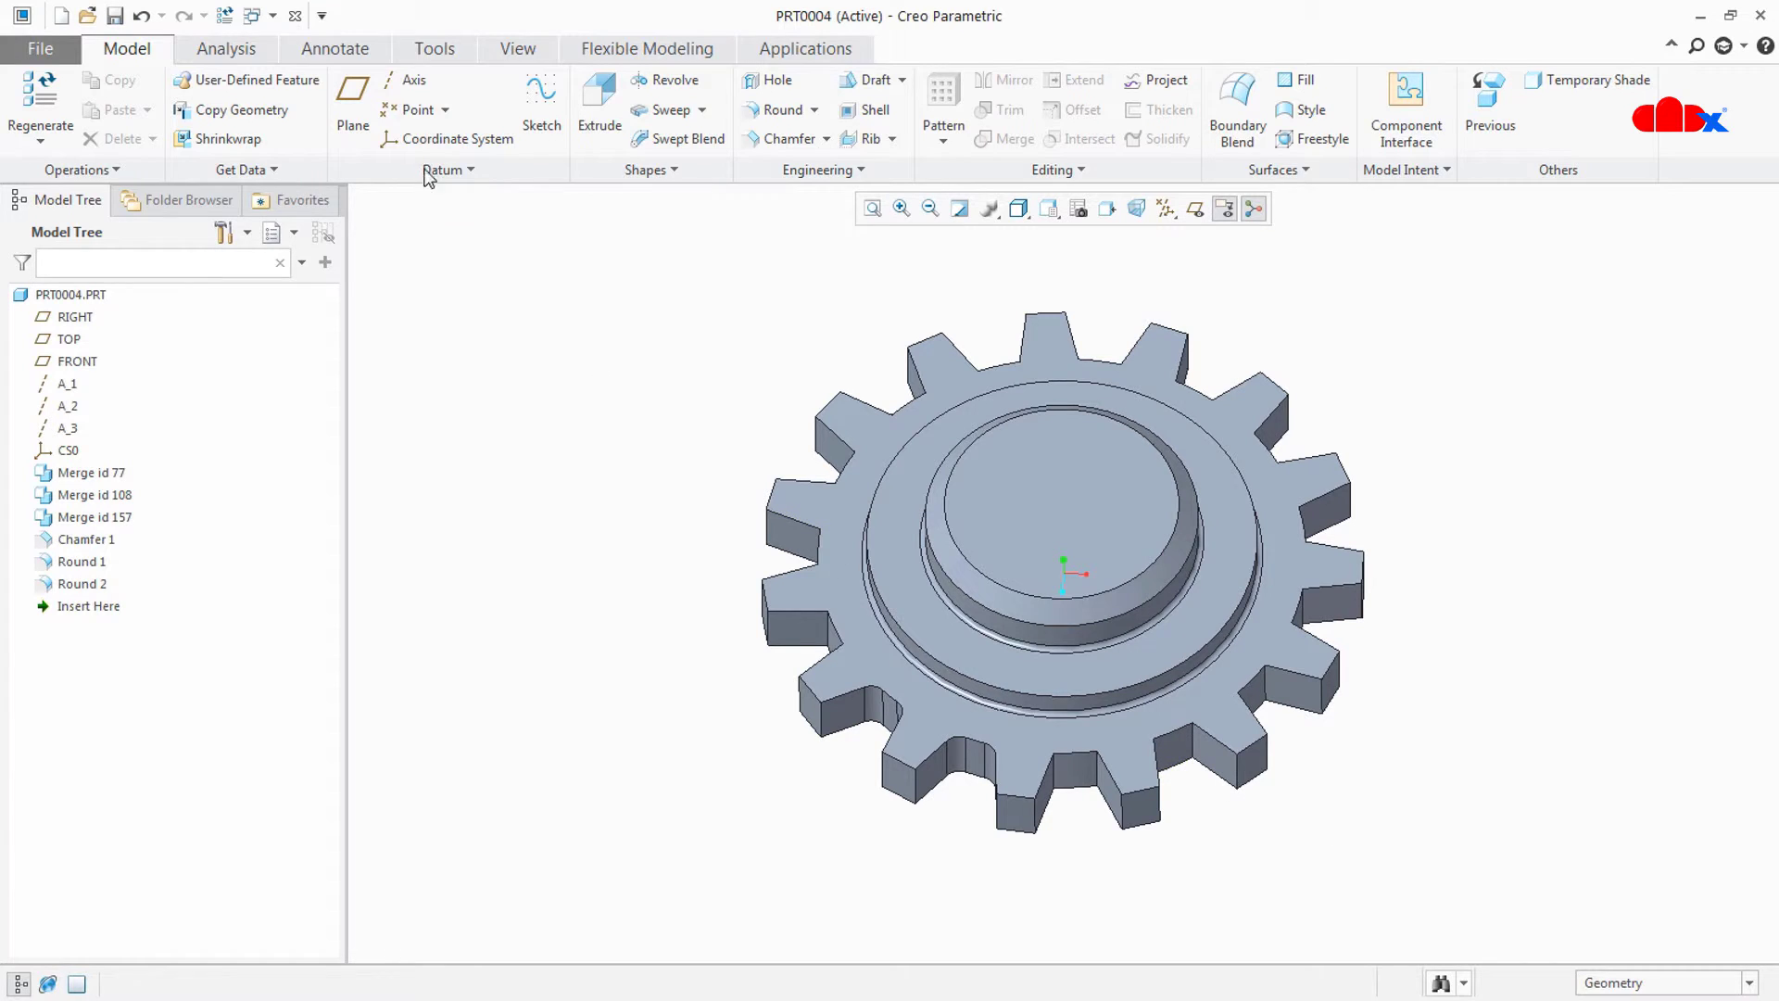
left_click(295, 15)
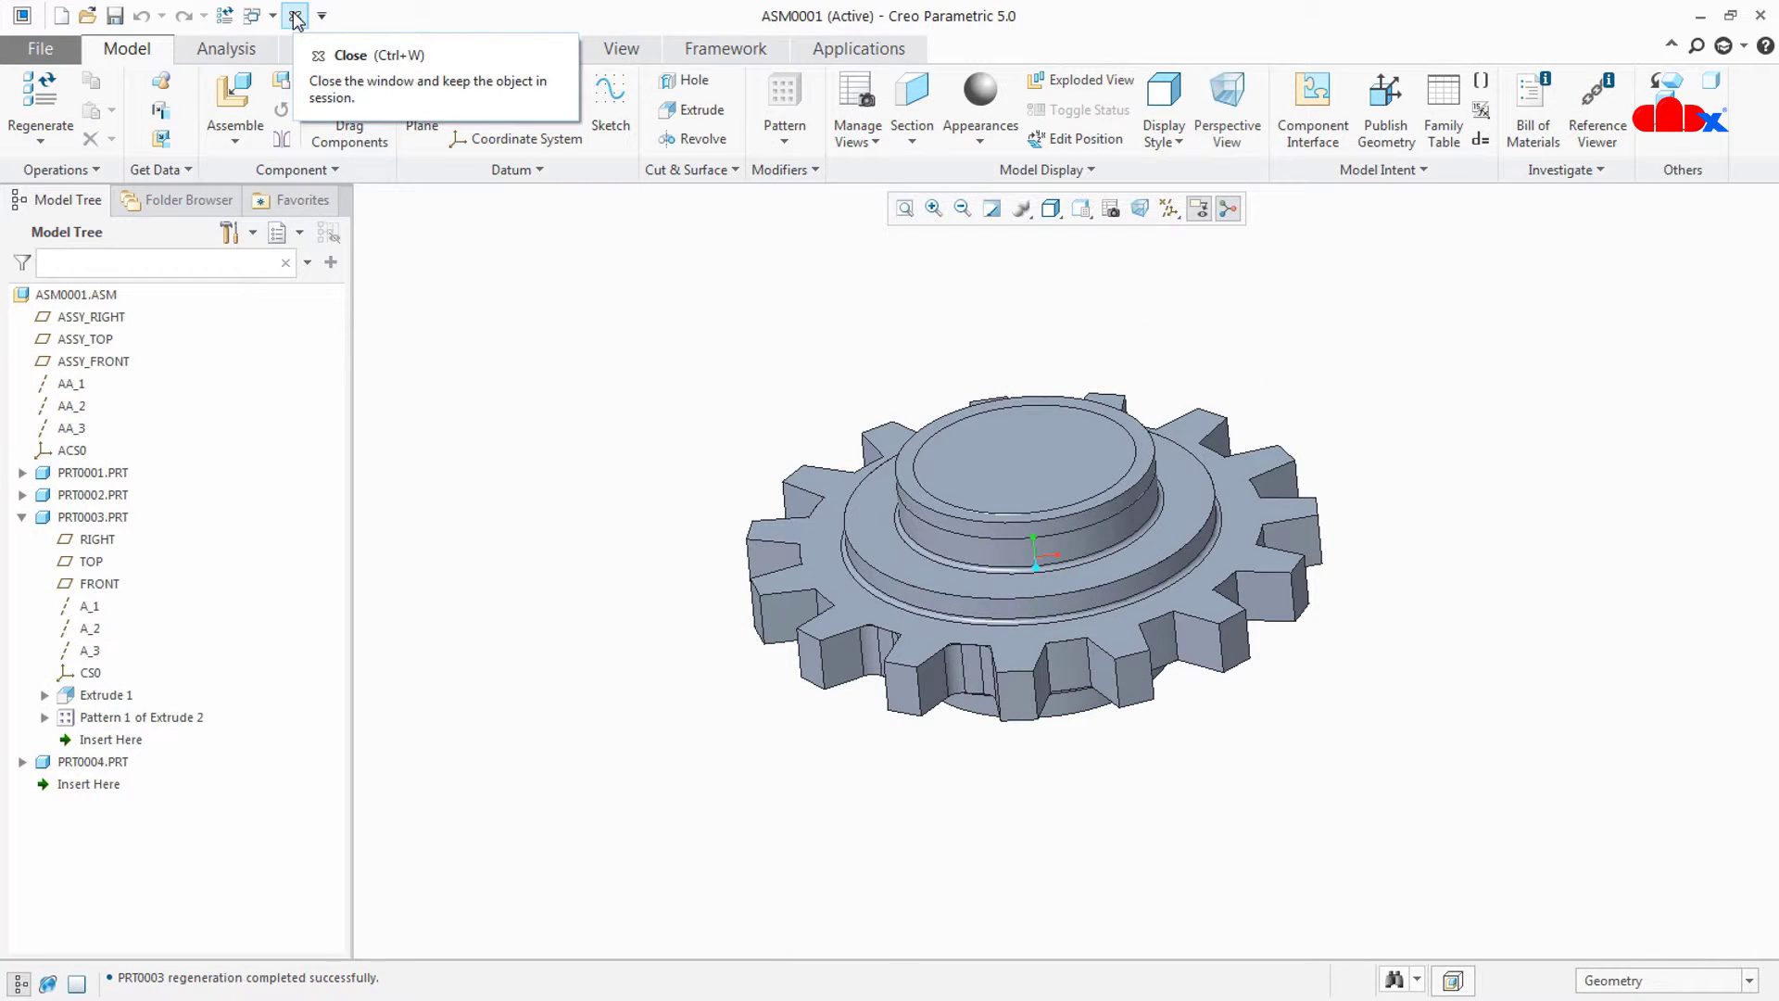
- Delete the PRT0004 component from the ASM0001 model tree
middle_click_drag(922, 738, 916, 728)
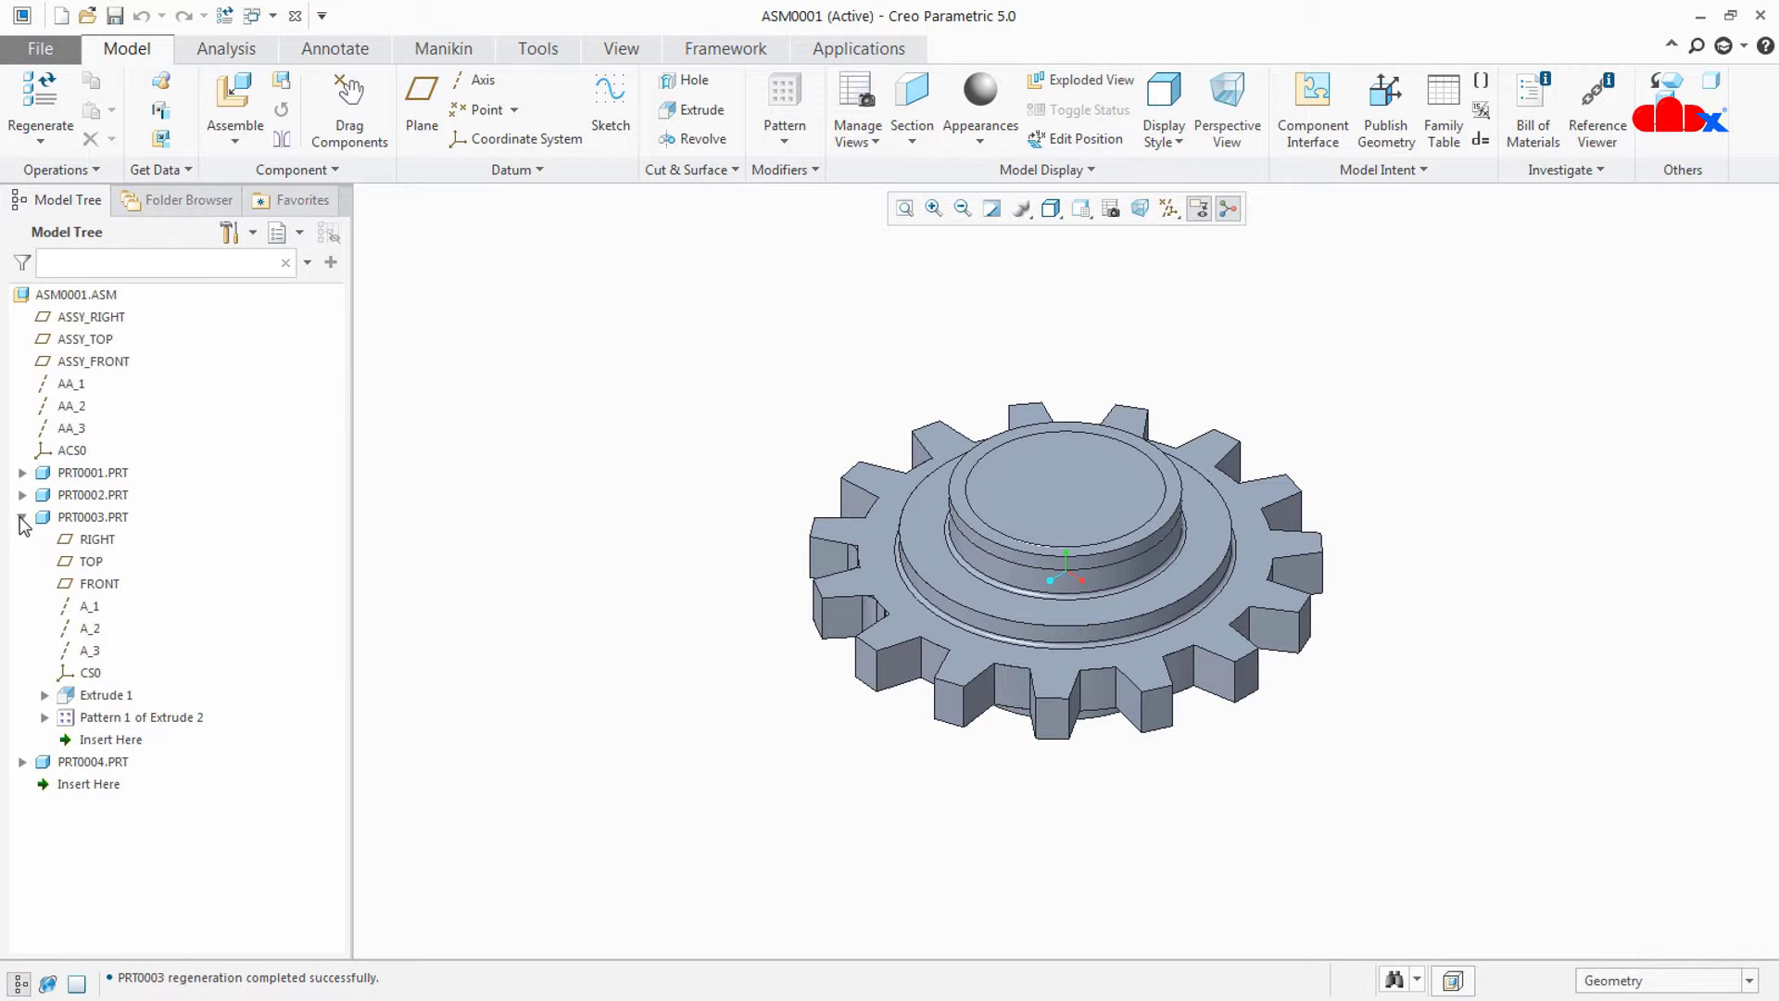
left_click(22, 517)
left_click(93, 540)
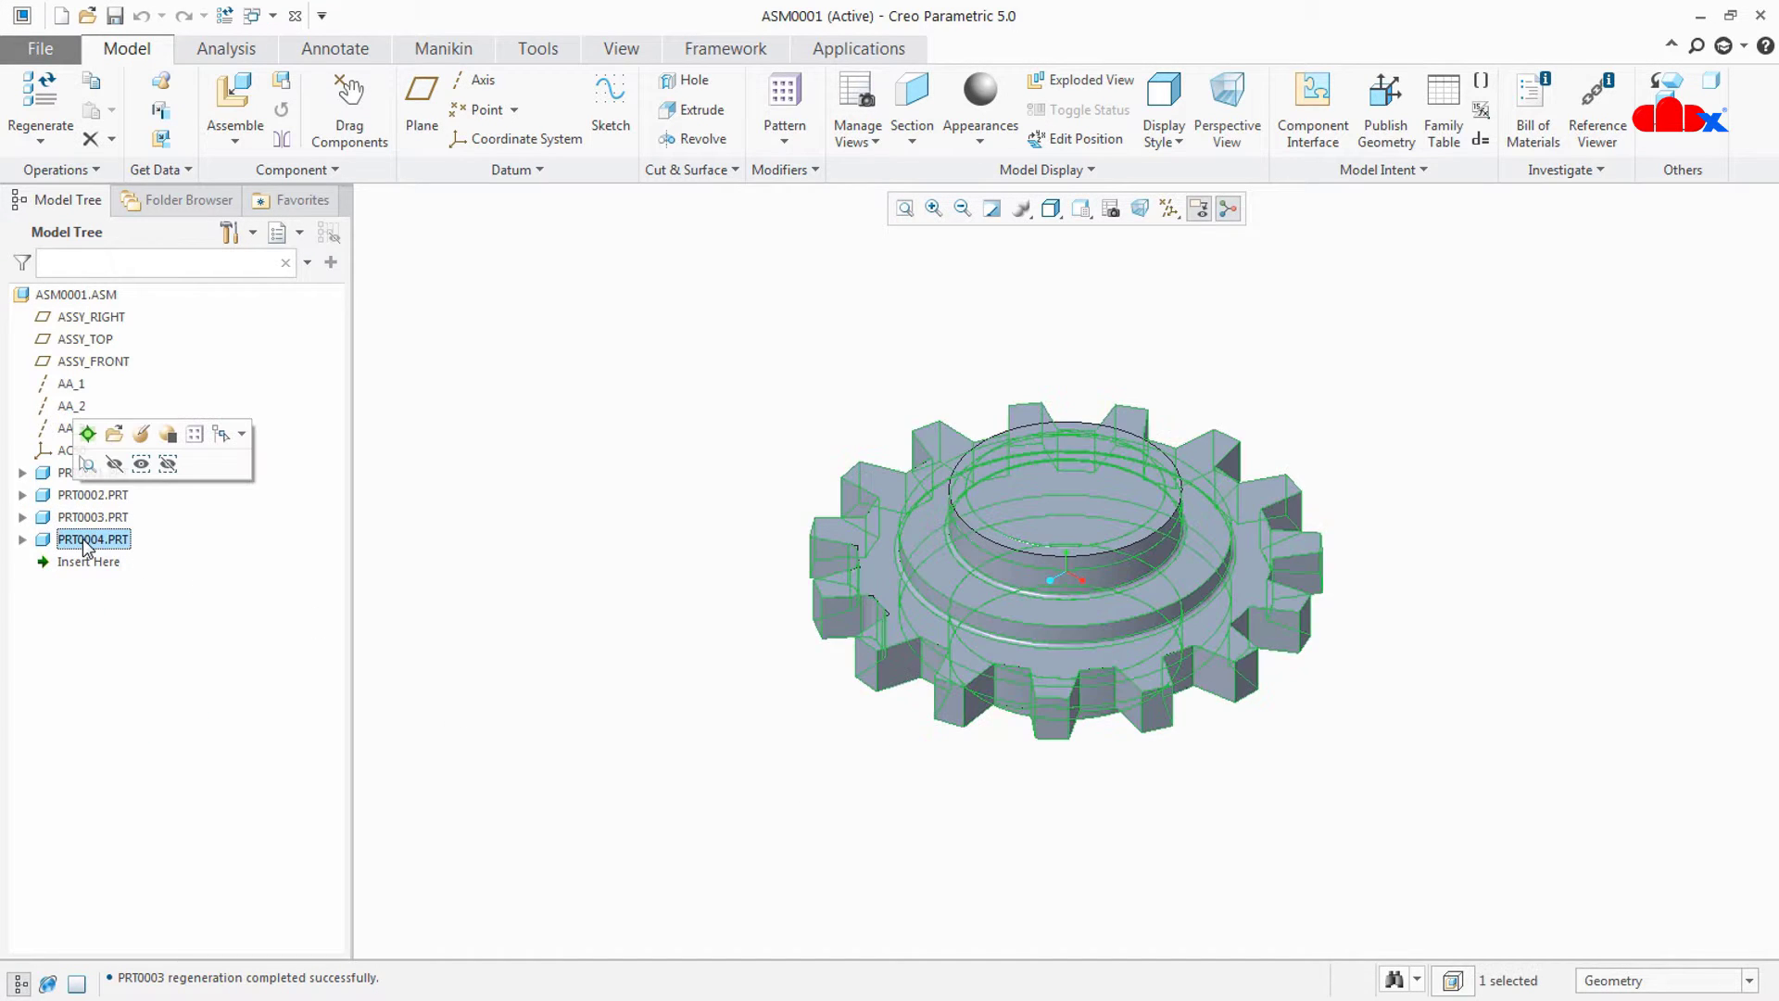
right_click(87, 541)
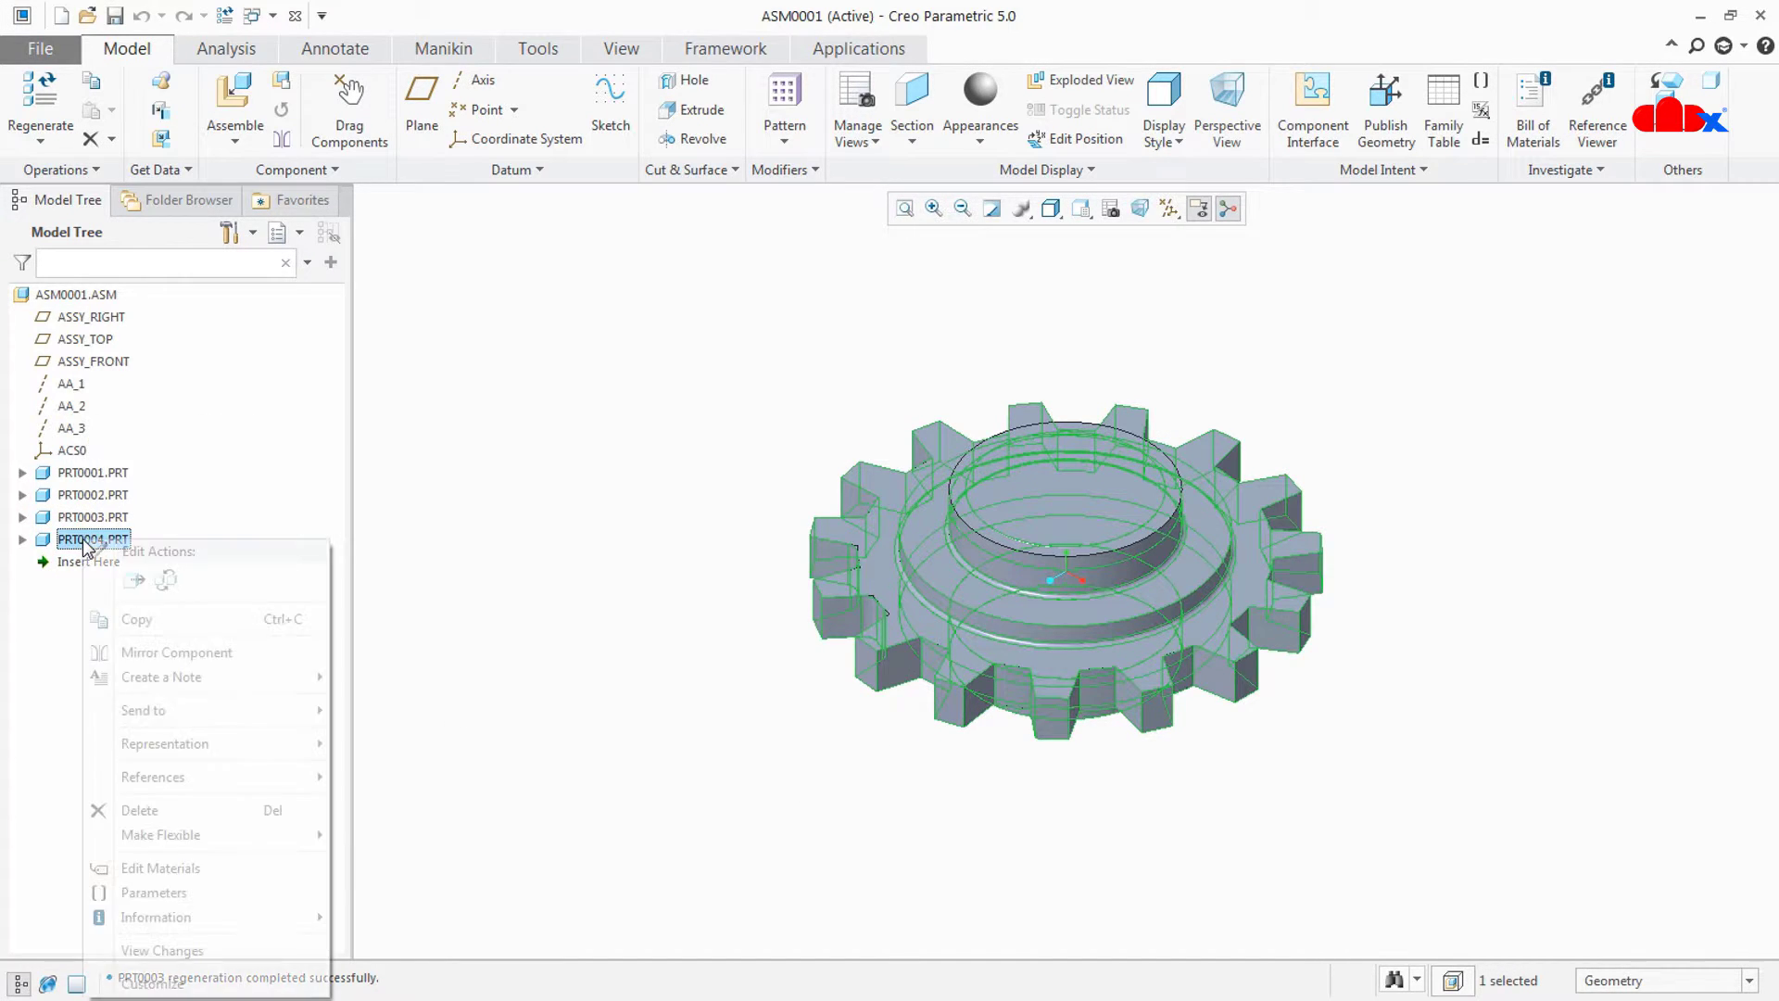
left_click(139, 810)
left_click(776, 540)
- Check the PRT0001 and PRT0002 geometry in the remaining assembly, then select PRT0001
middle_click_drag(1086, 834, 981, 769)
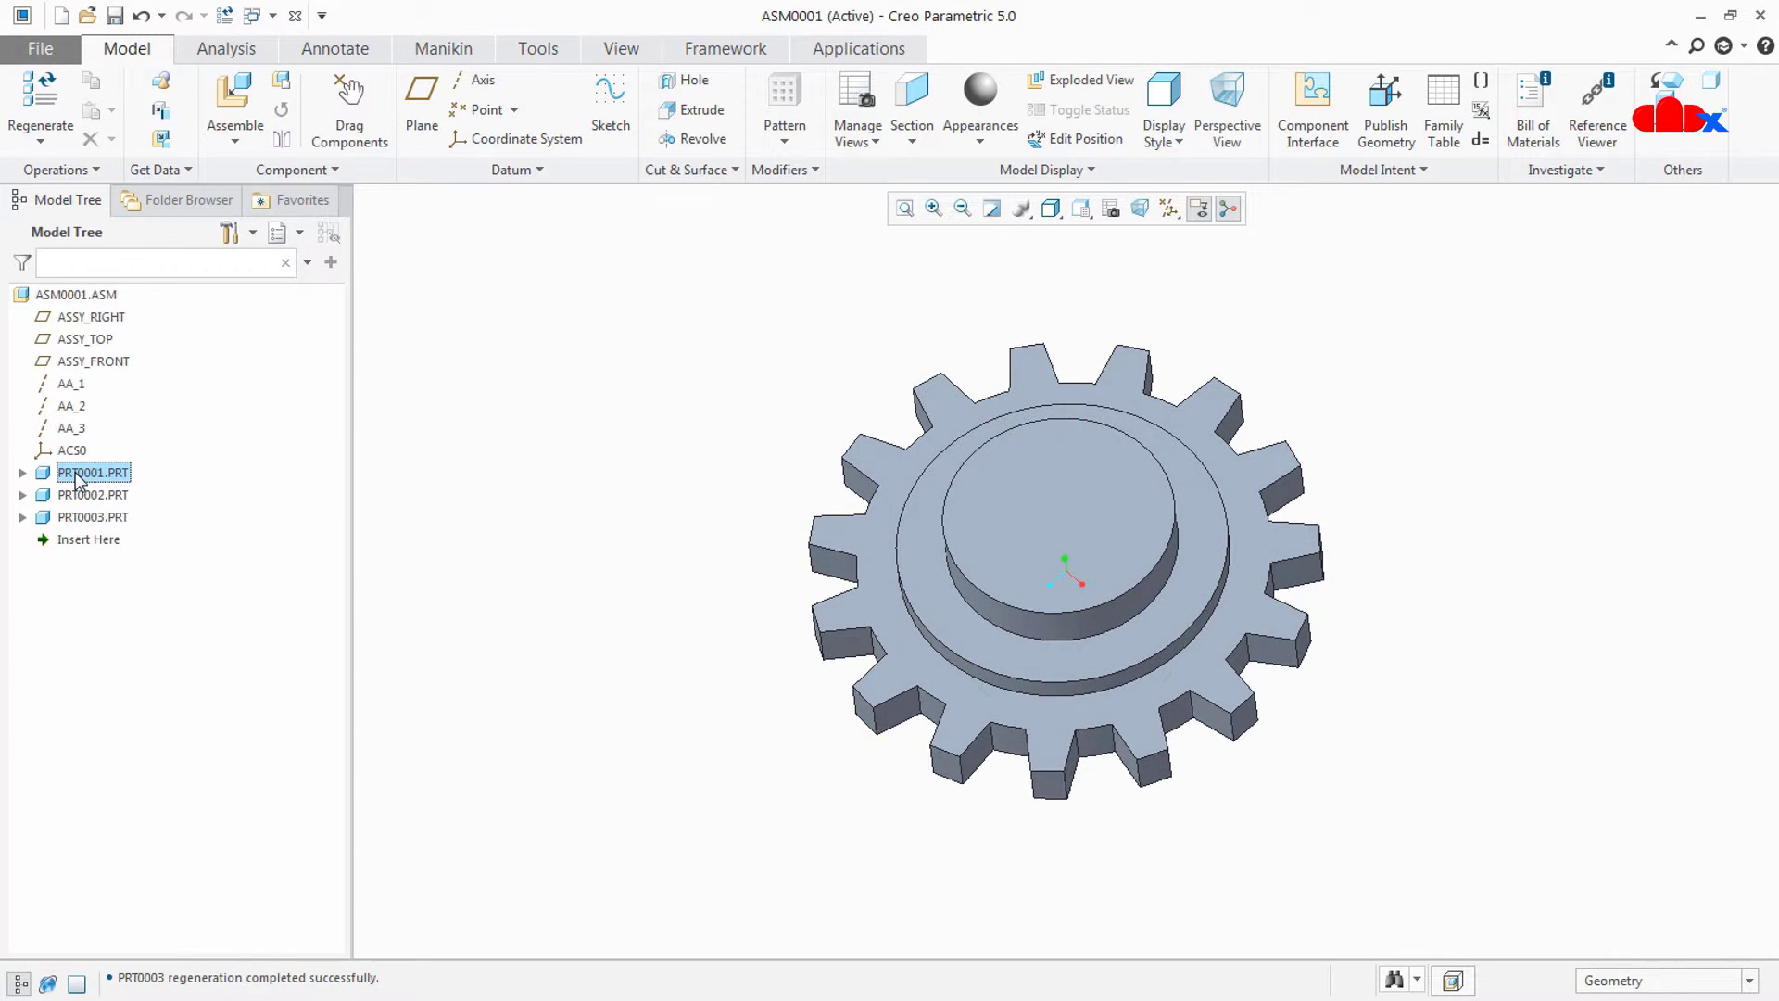
left_click(78, 475)
left_click(91, 496)
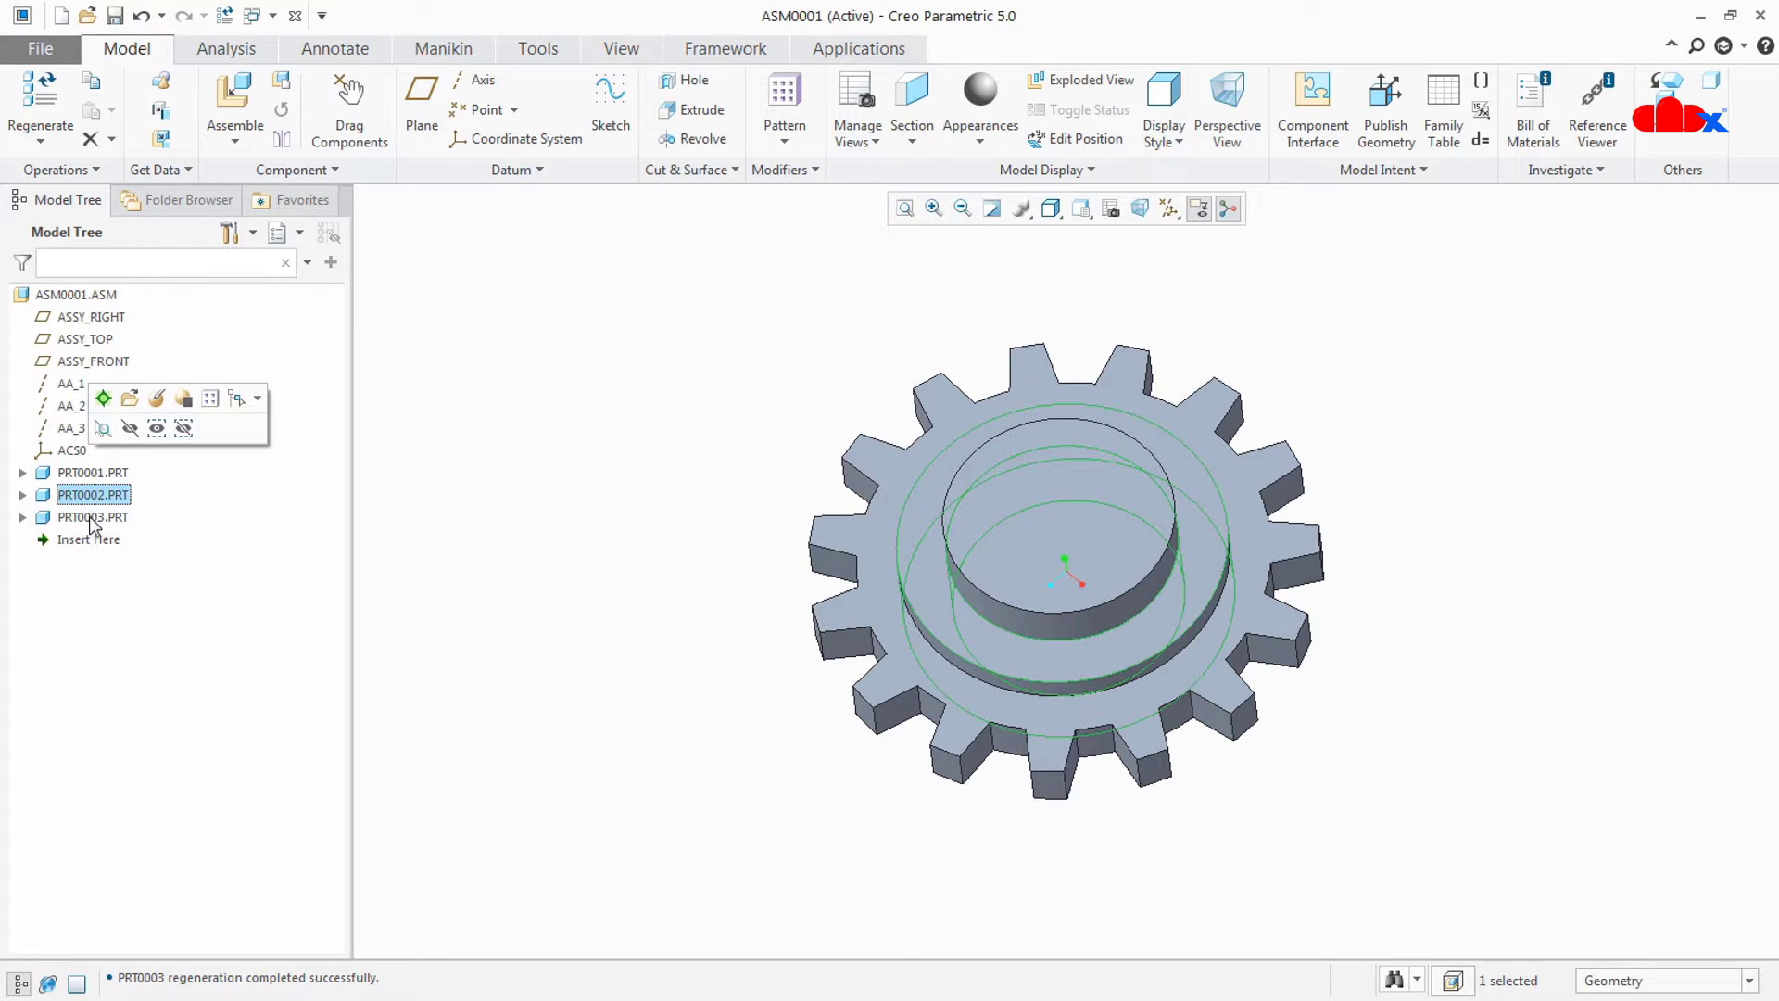
left_click(568, 754)
middle_click_drag(1164, 778, 1228, 723)
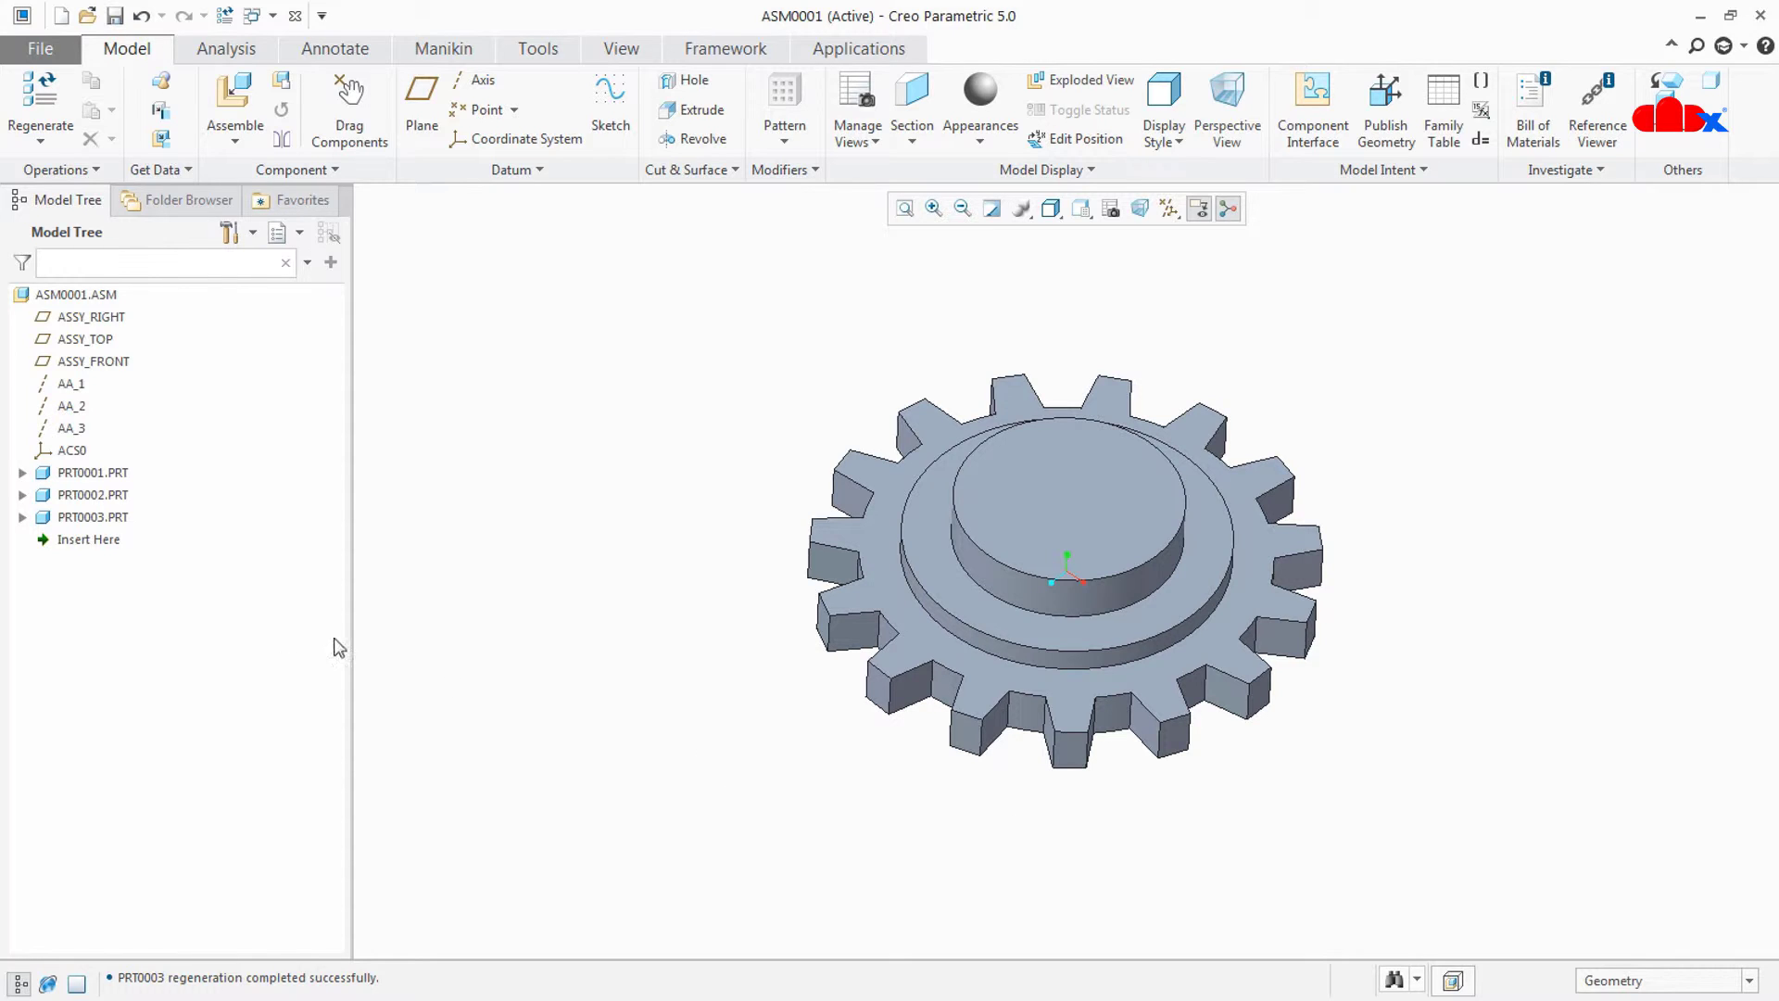
left_click(111, 472)
- Merge PRT0002 and PRT0003 into PRT0001 with a Boolean component operation
left_click(93, 516)
left_click(608, 655)
left_click(334, 170)
left_click(339, 222)
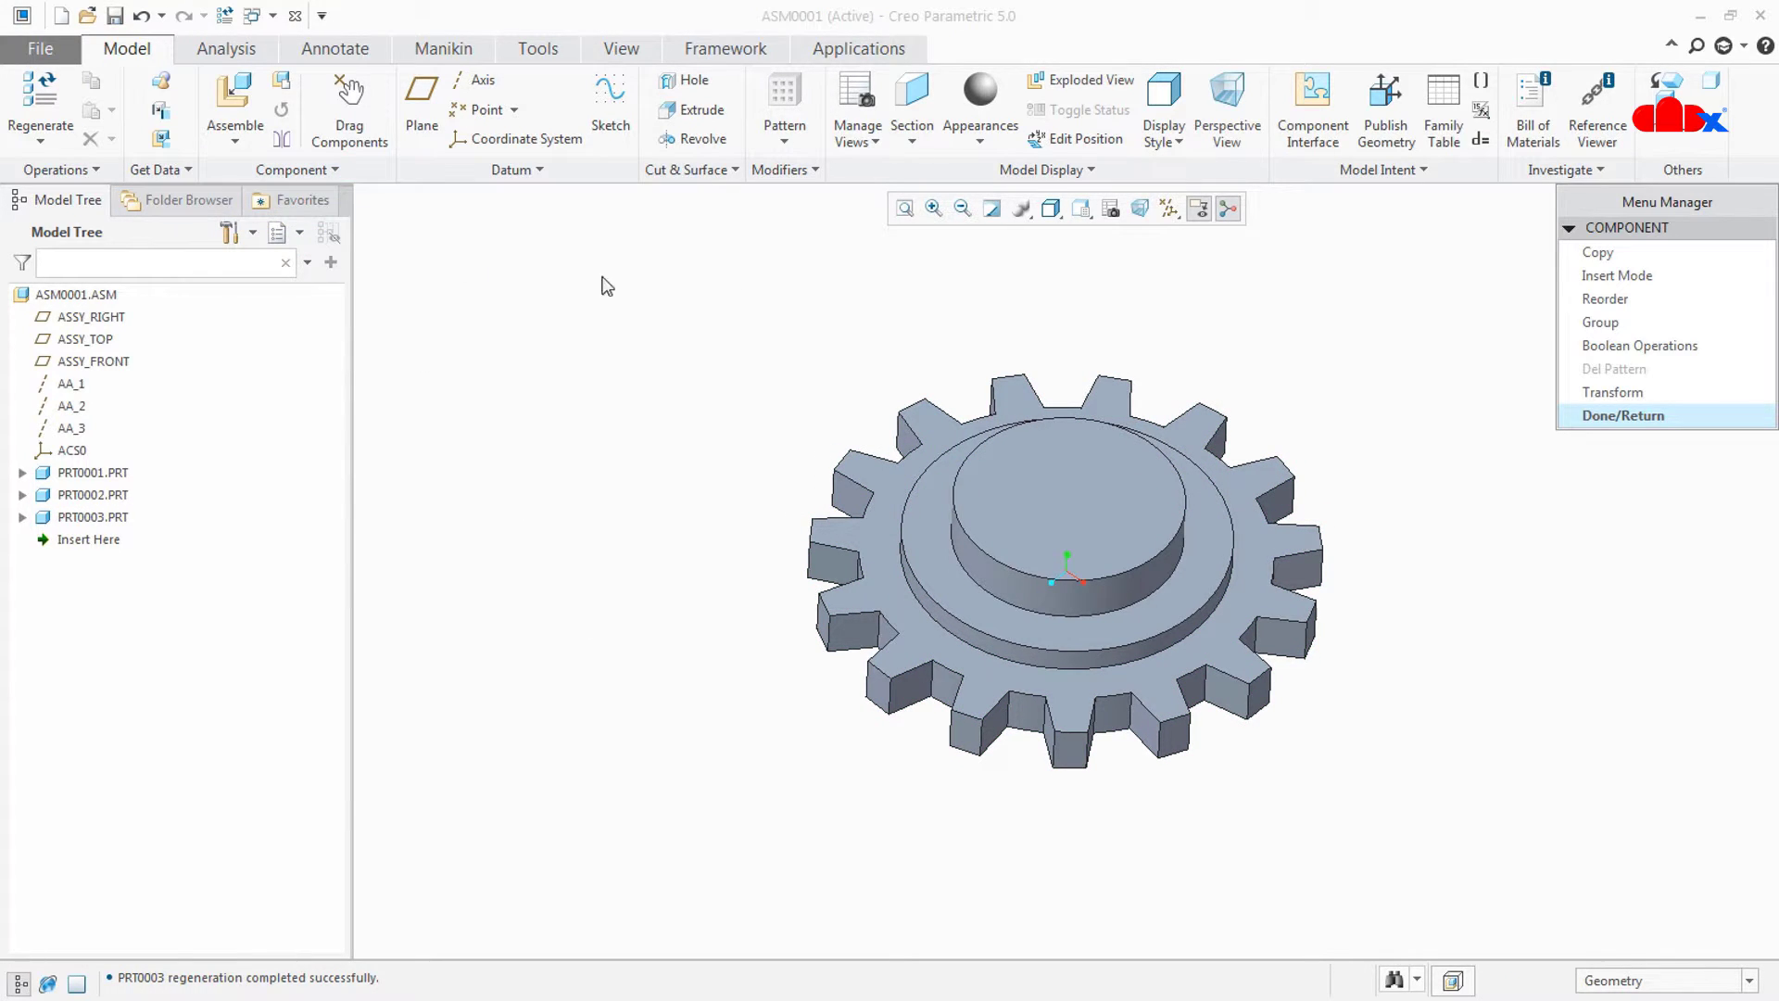
left_click(1653, 347)
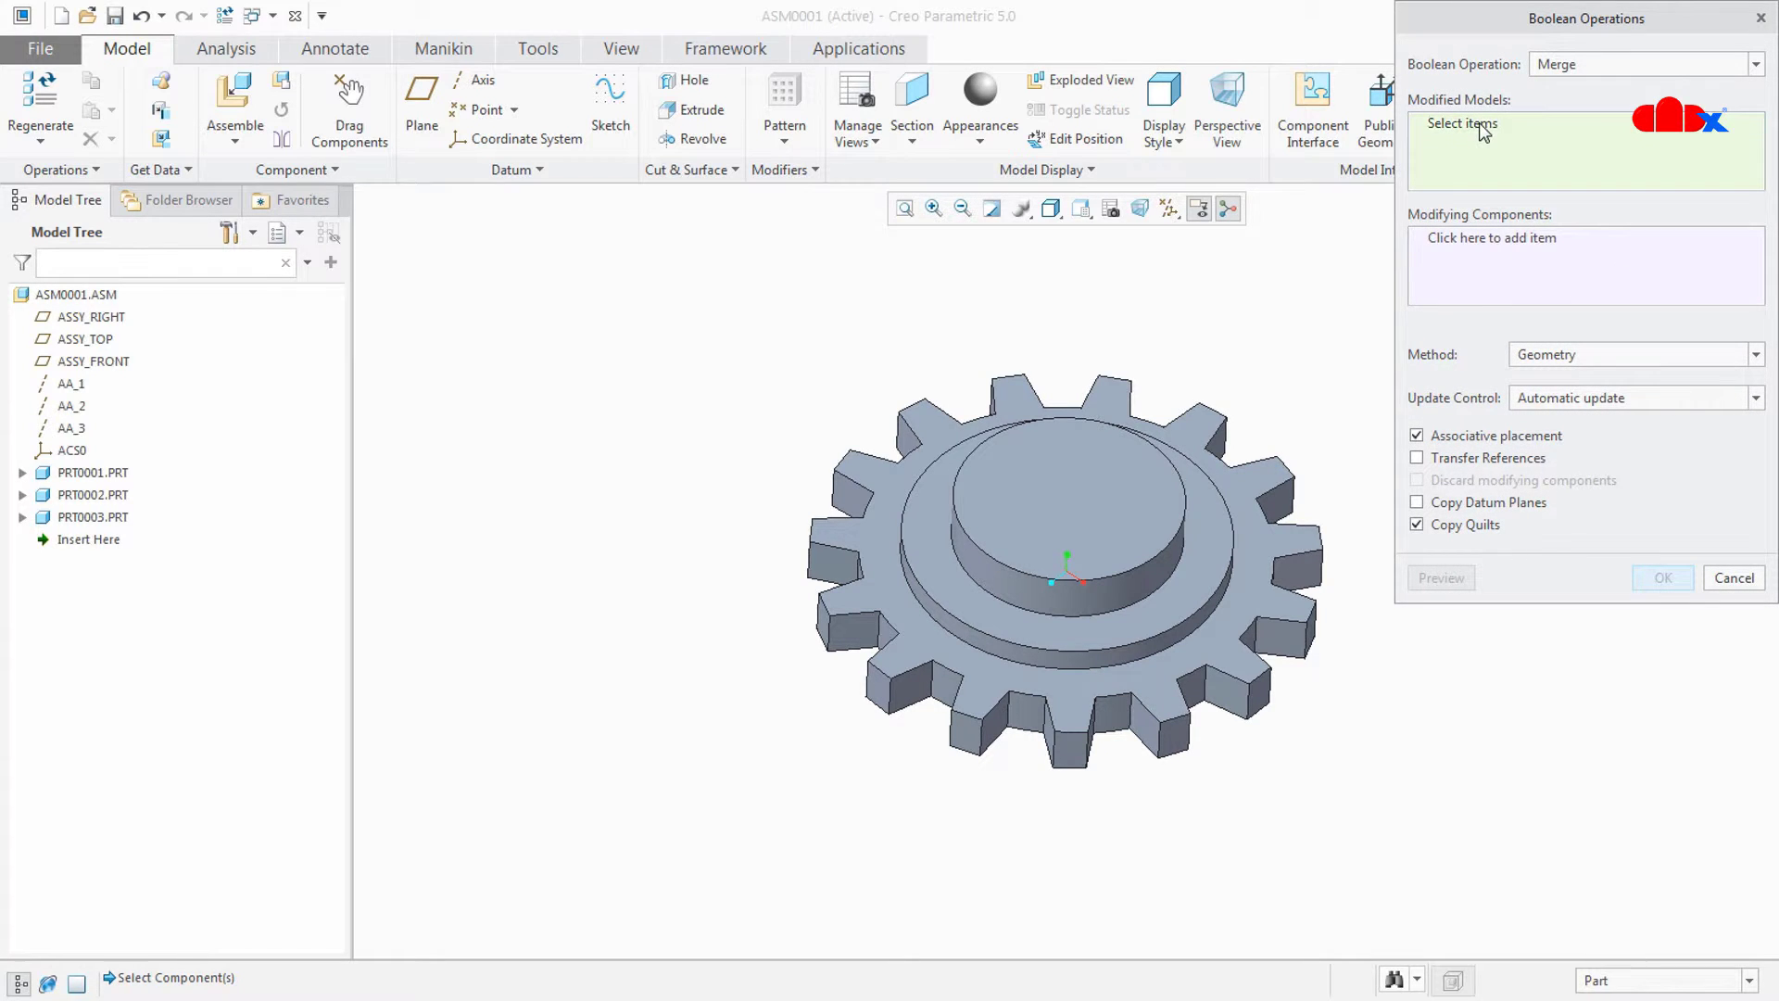
left_click(79, 474)
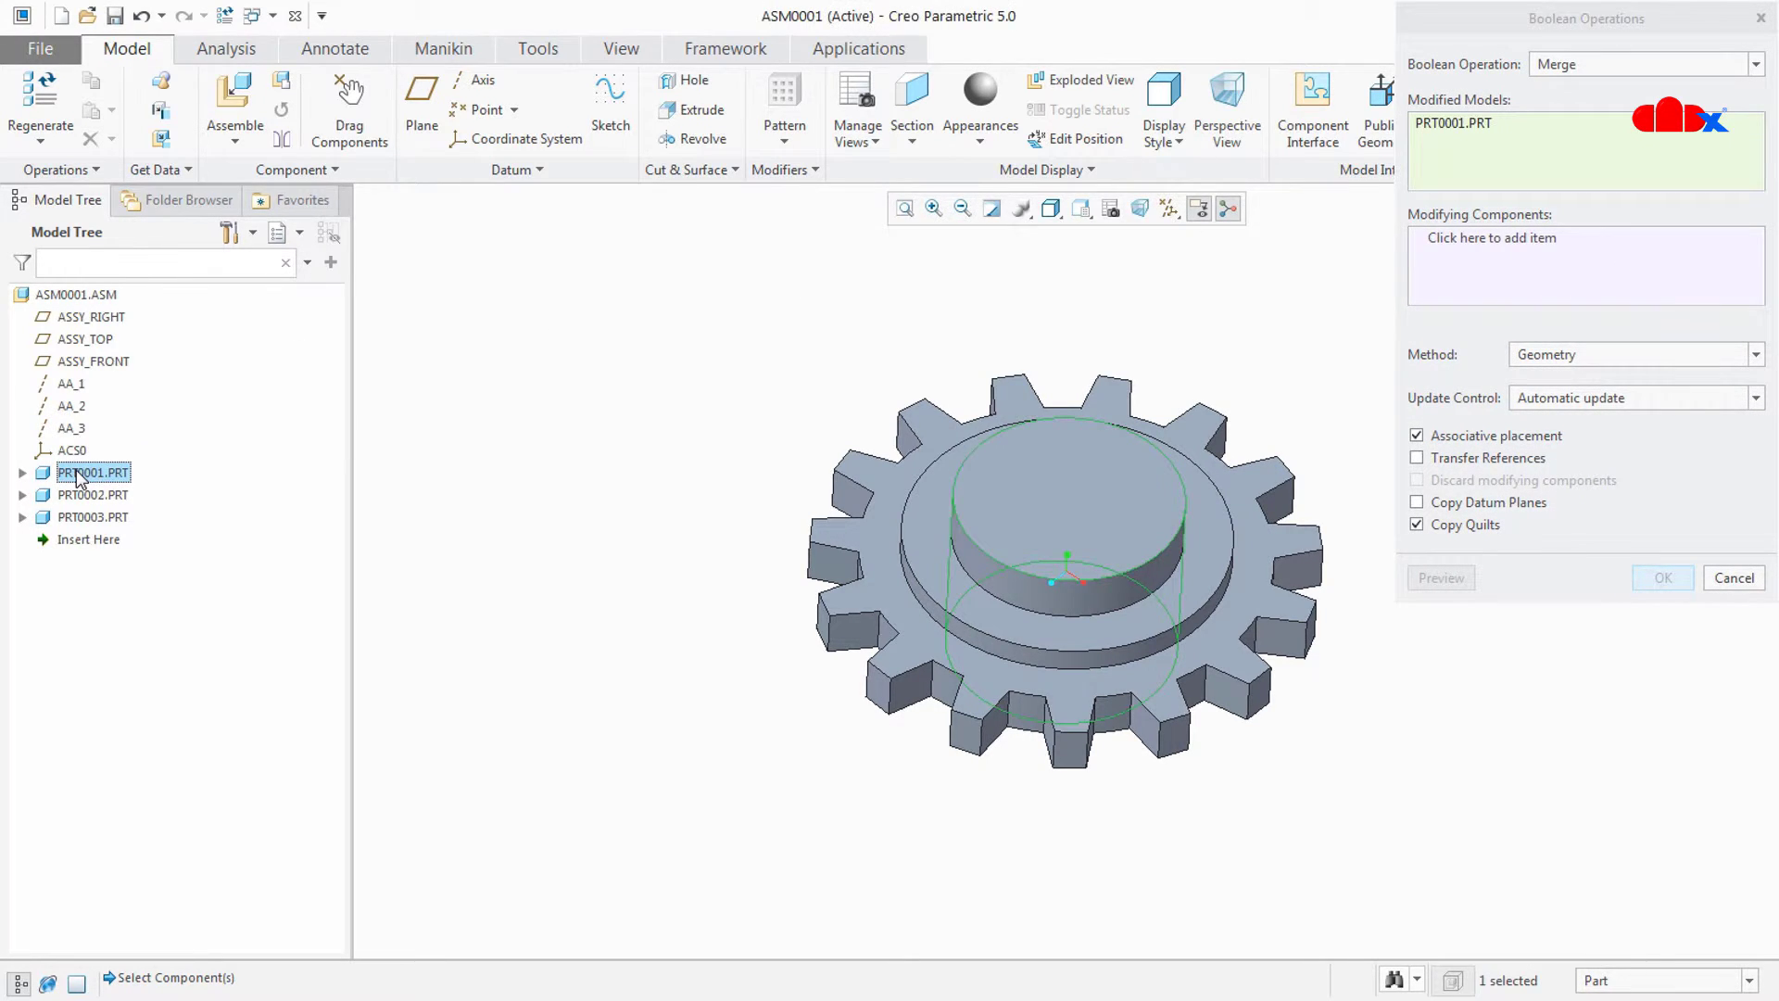
left_click(1487, 242)
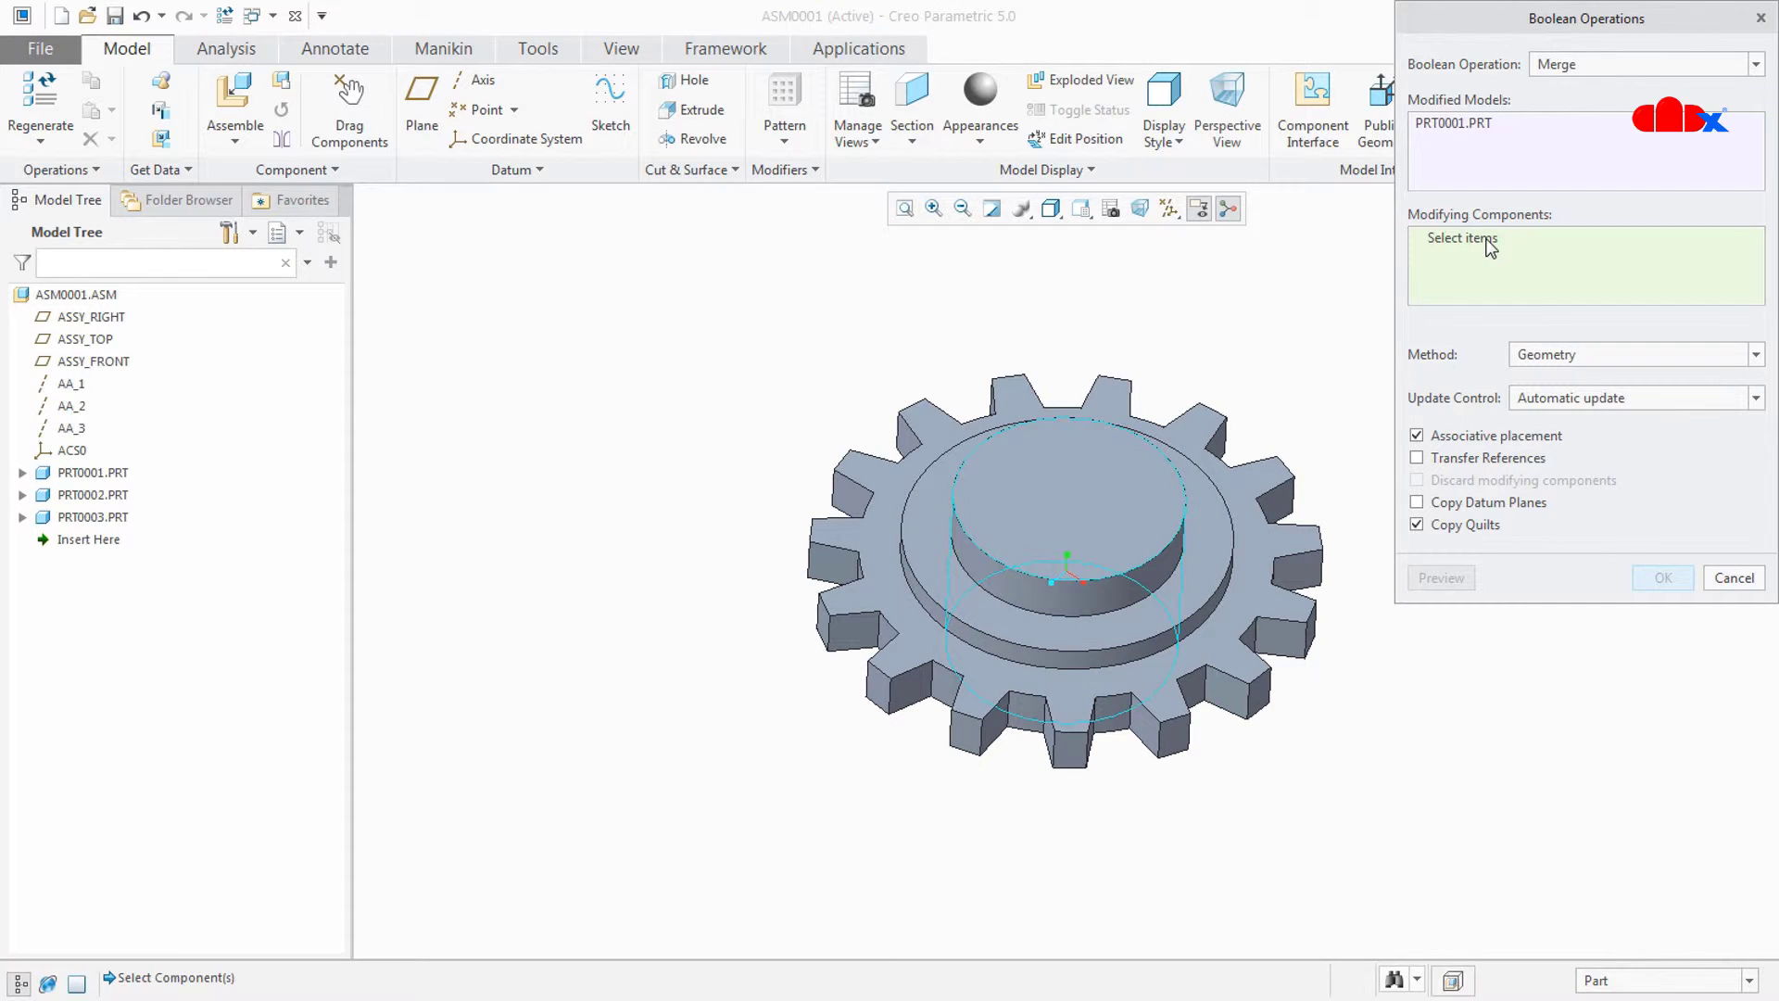
left_click(119, 498)
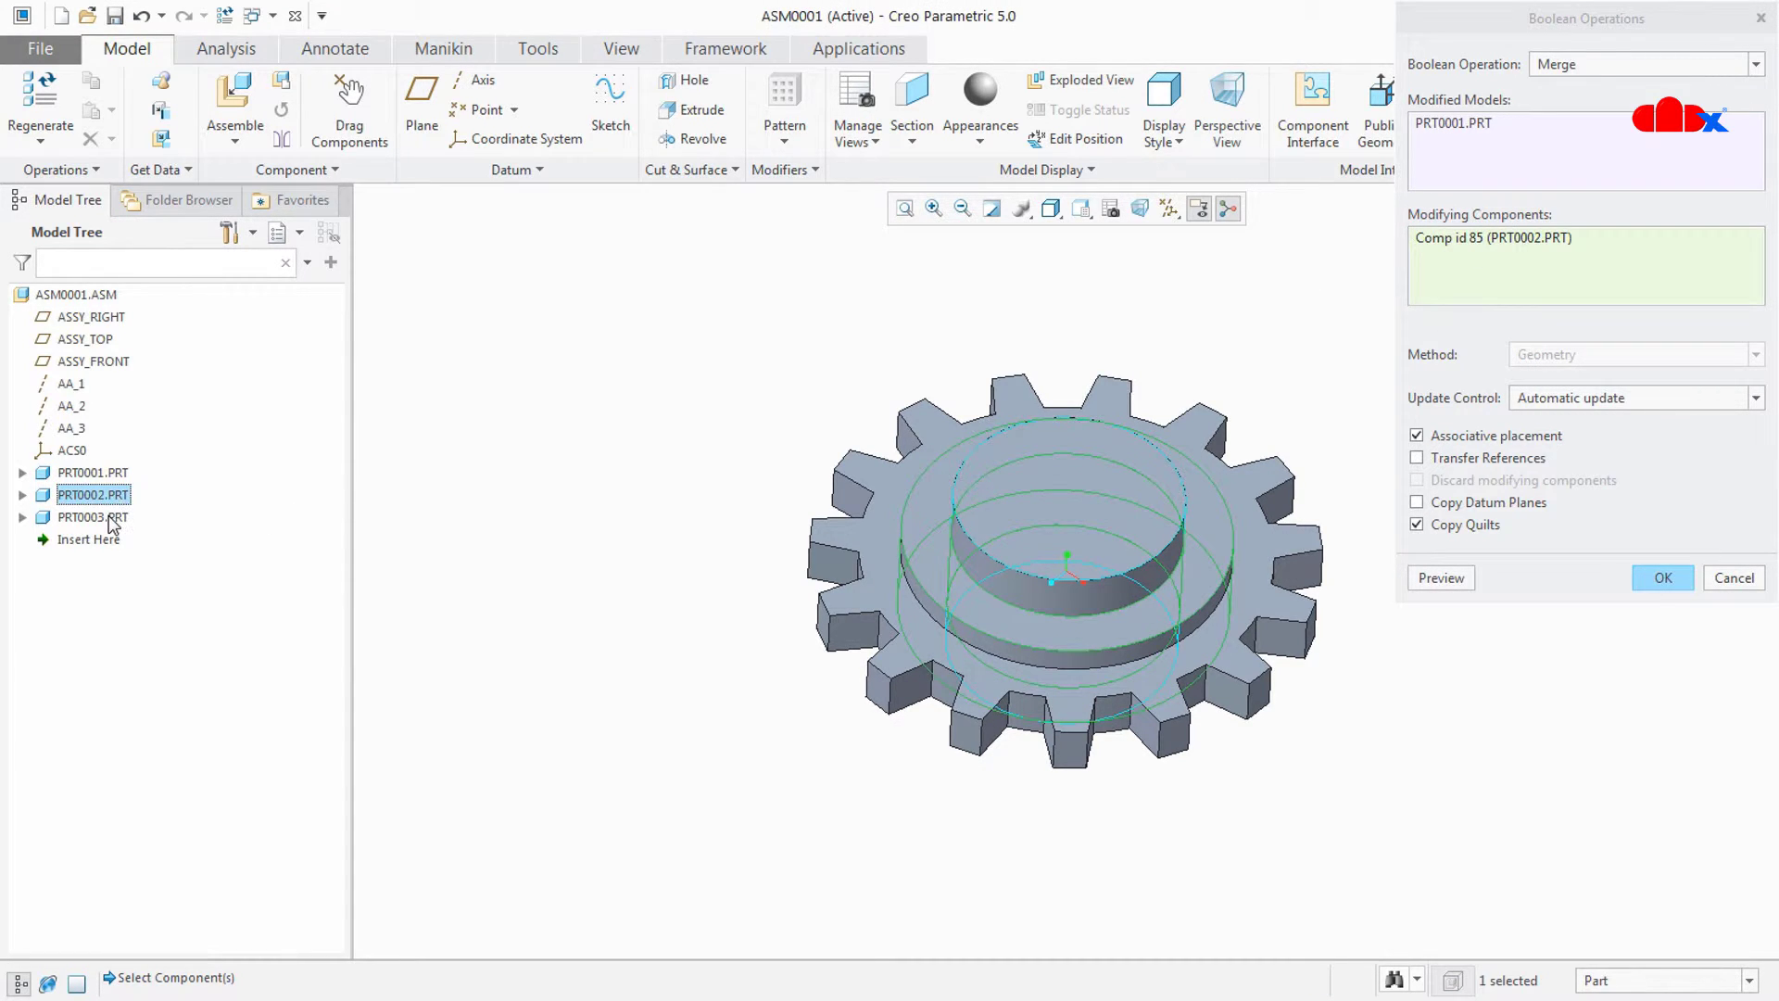
left_click(112, 519, "ctrl")
left_click(1439, 578)
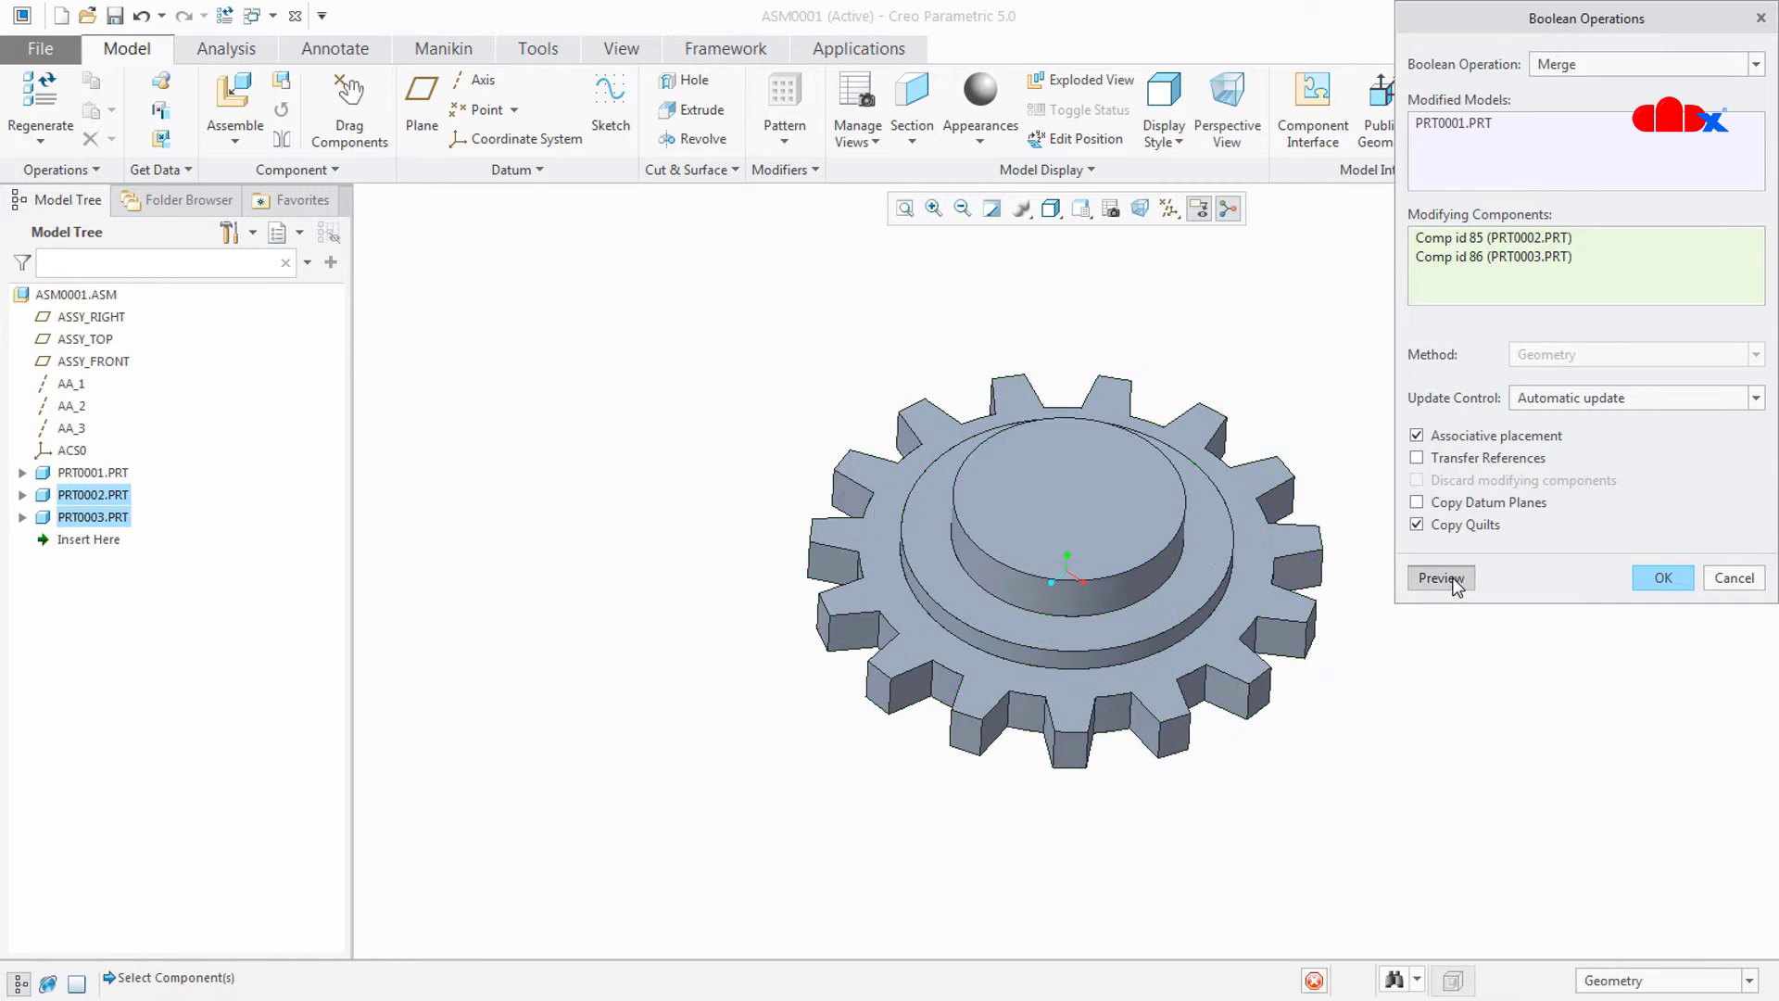
left_click(1662, 578)
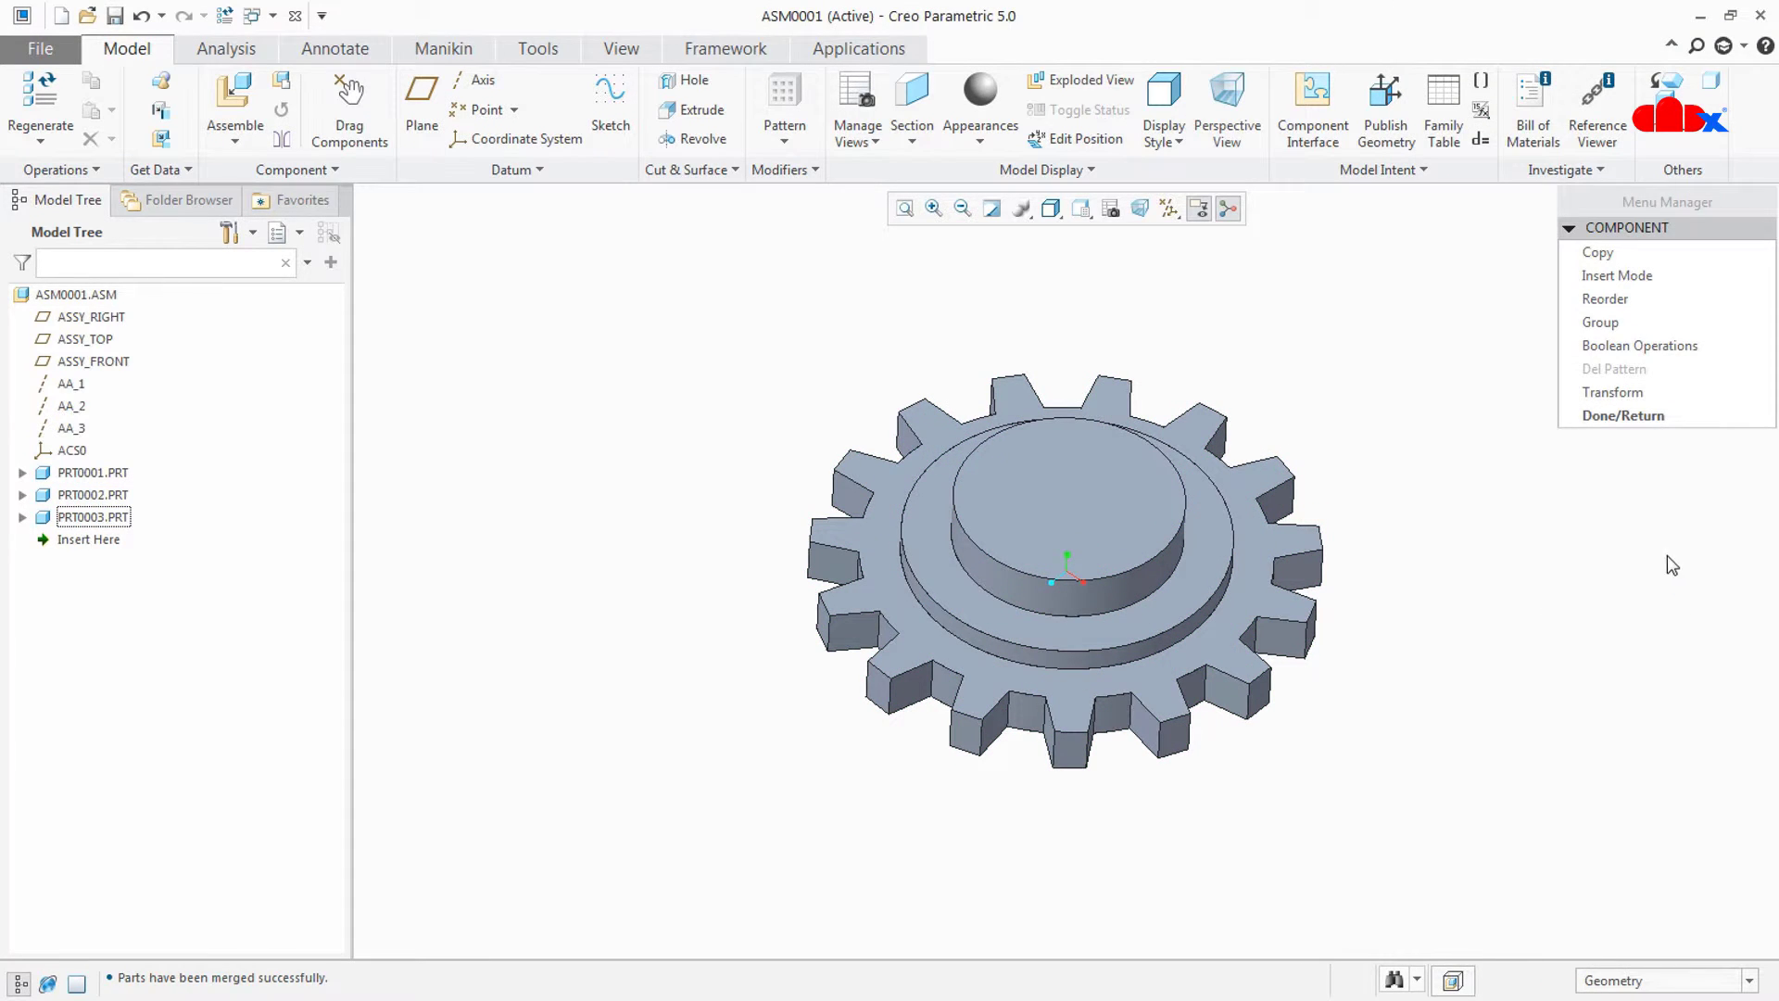
- Open the merged PRT0001 in its own part window
left_click(1626, 415)
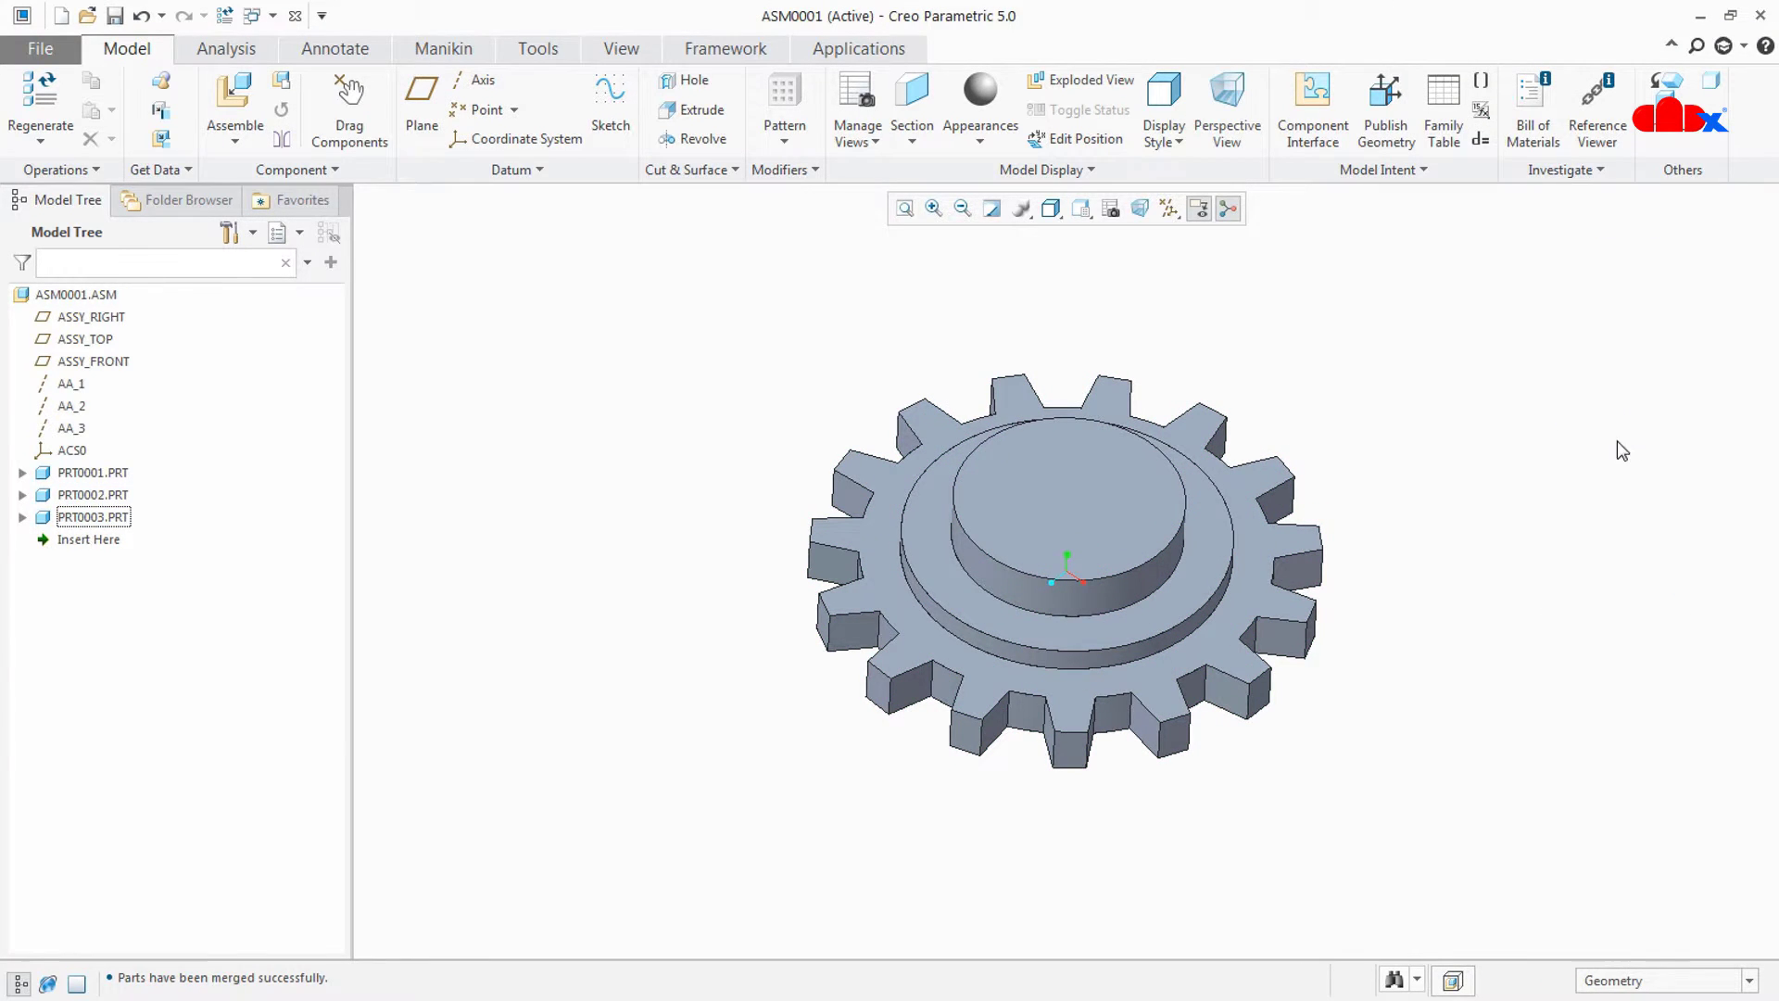
right_click(93, 475)
left_click(131, 399)
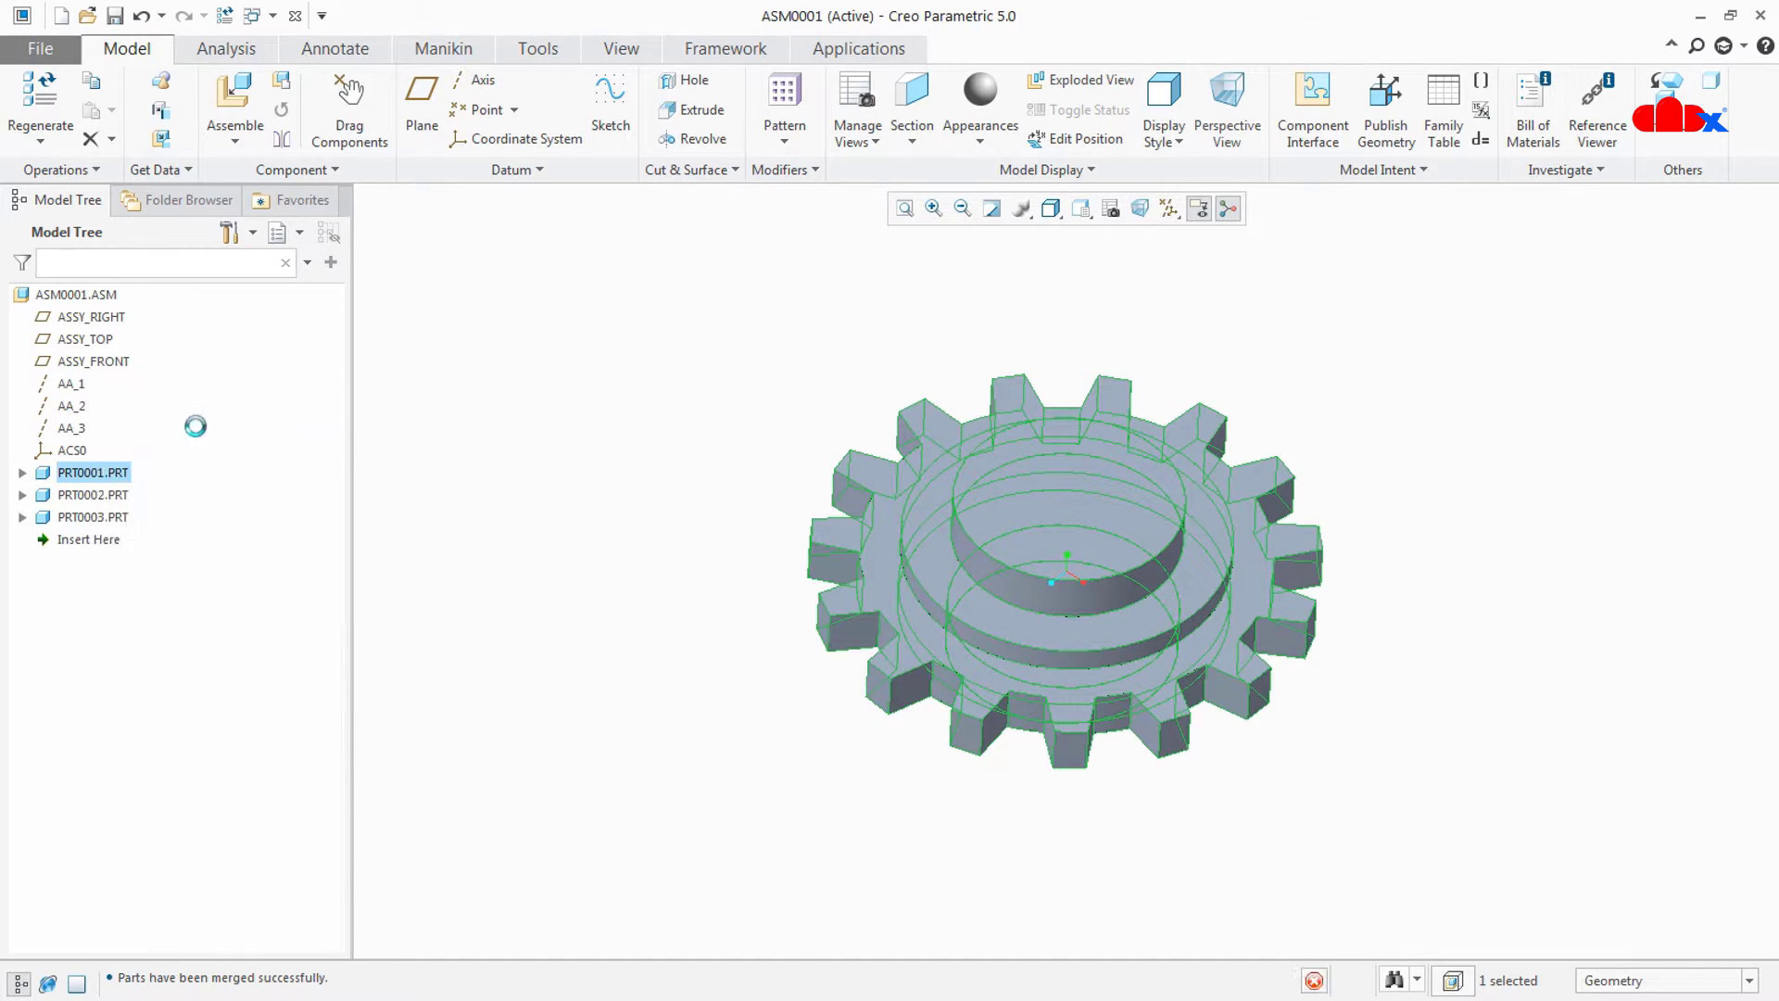
- Inspect the Extrude 1, Merge id 97 and Merge id 146 features of PRT0001
left_click(104, 482)
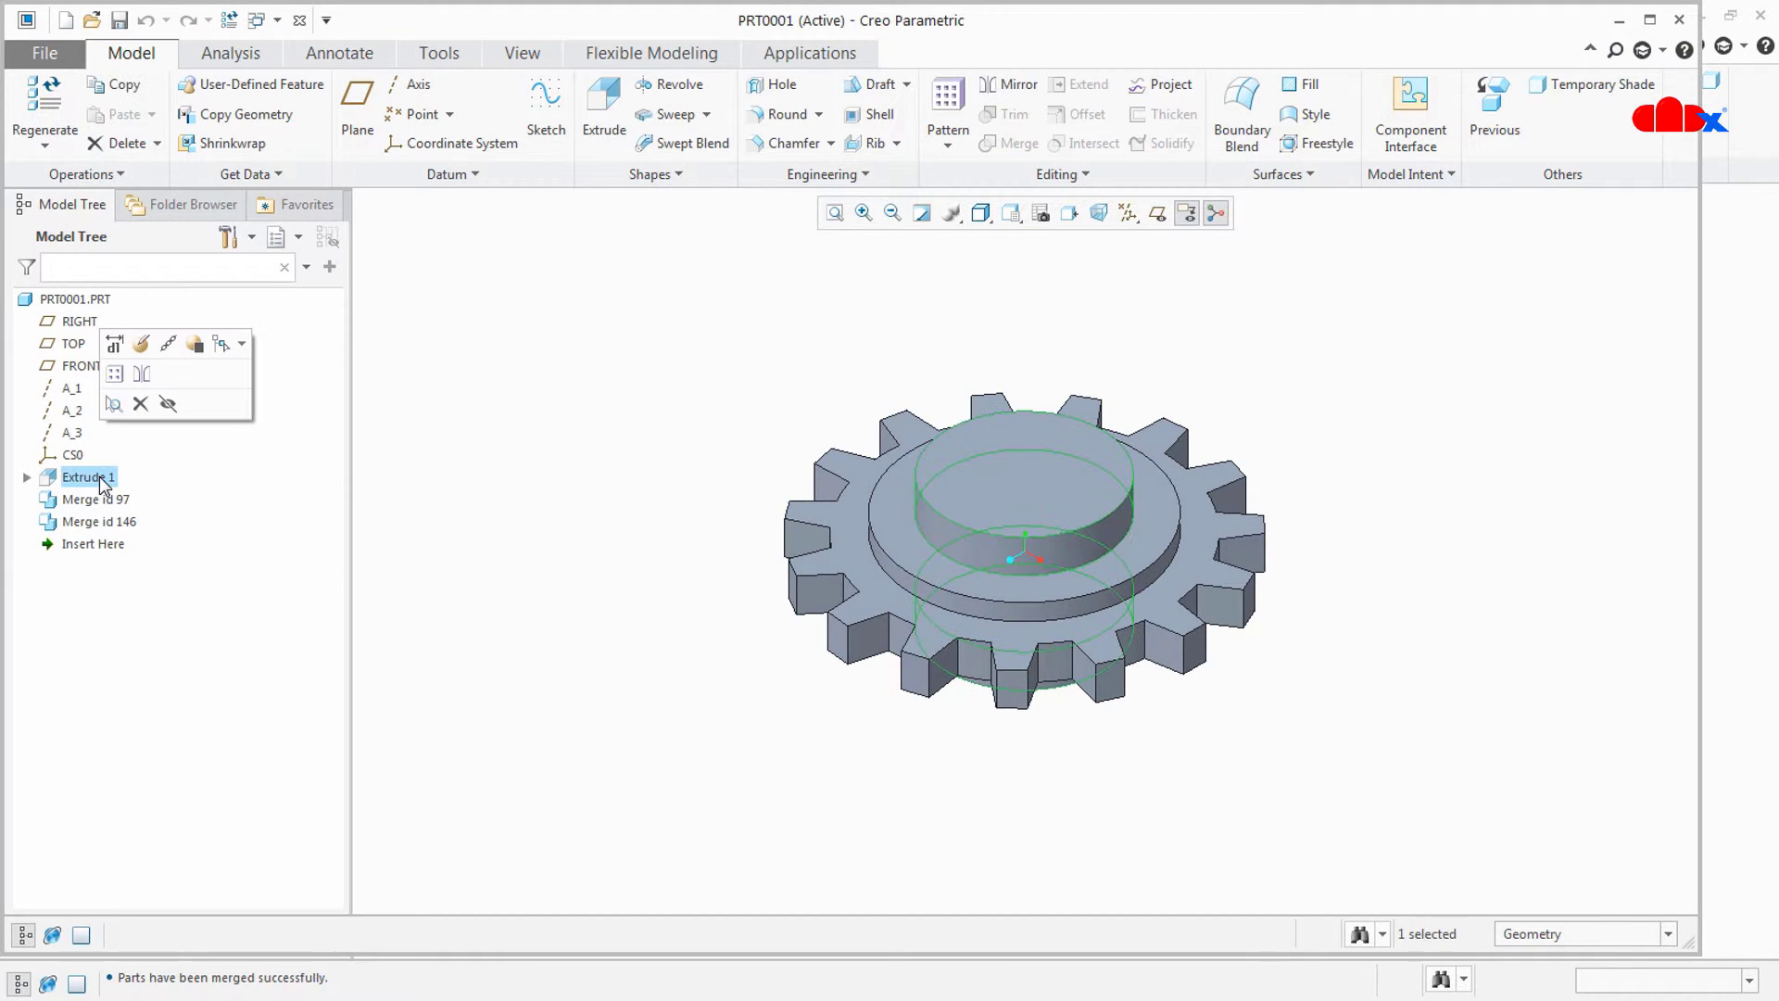
middle_click_drag(695, 689, 878, 747)
left_click(878, 747)
left_click(95, 501)
left_click(93, 524)
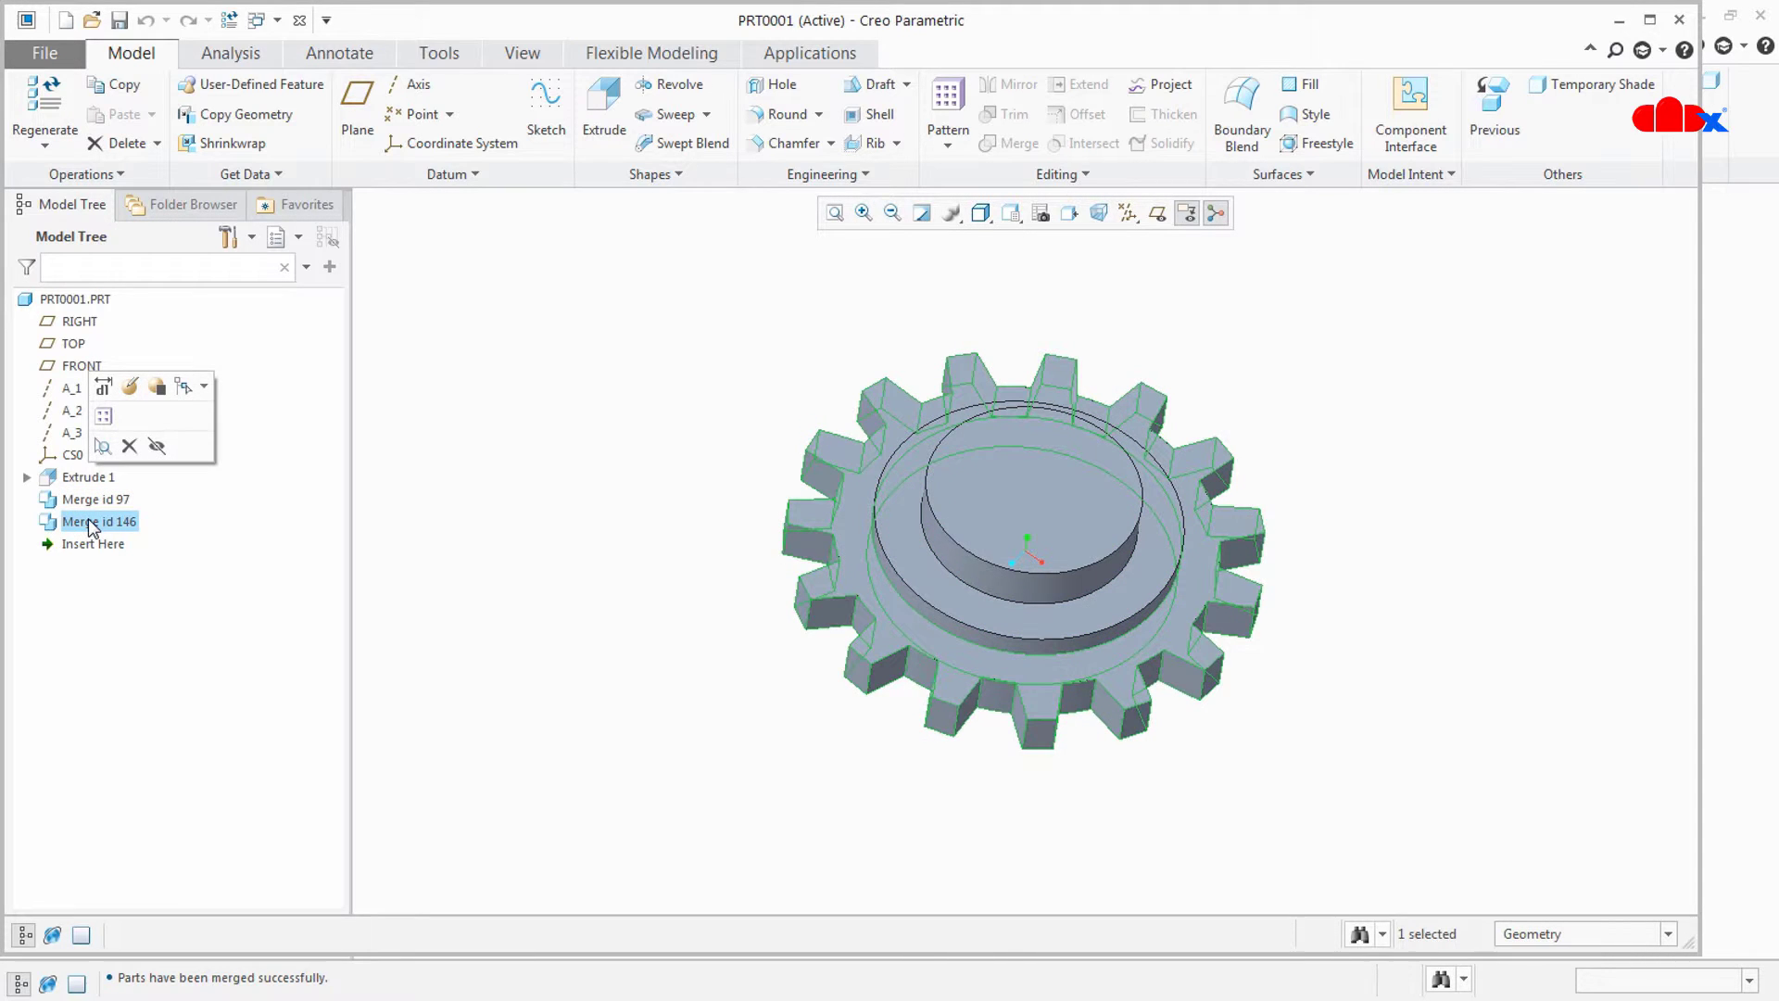
middle_click_drag(889, 737, 940, 750)
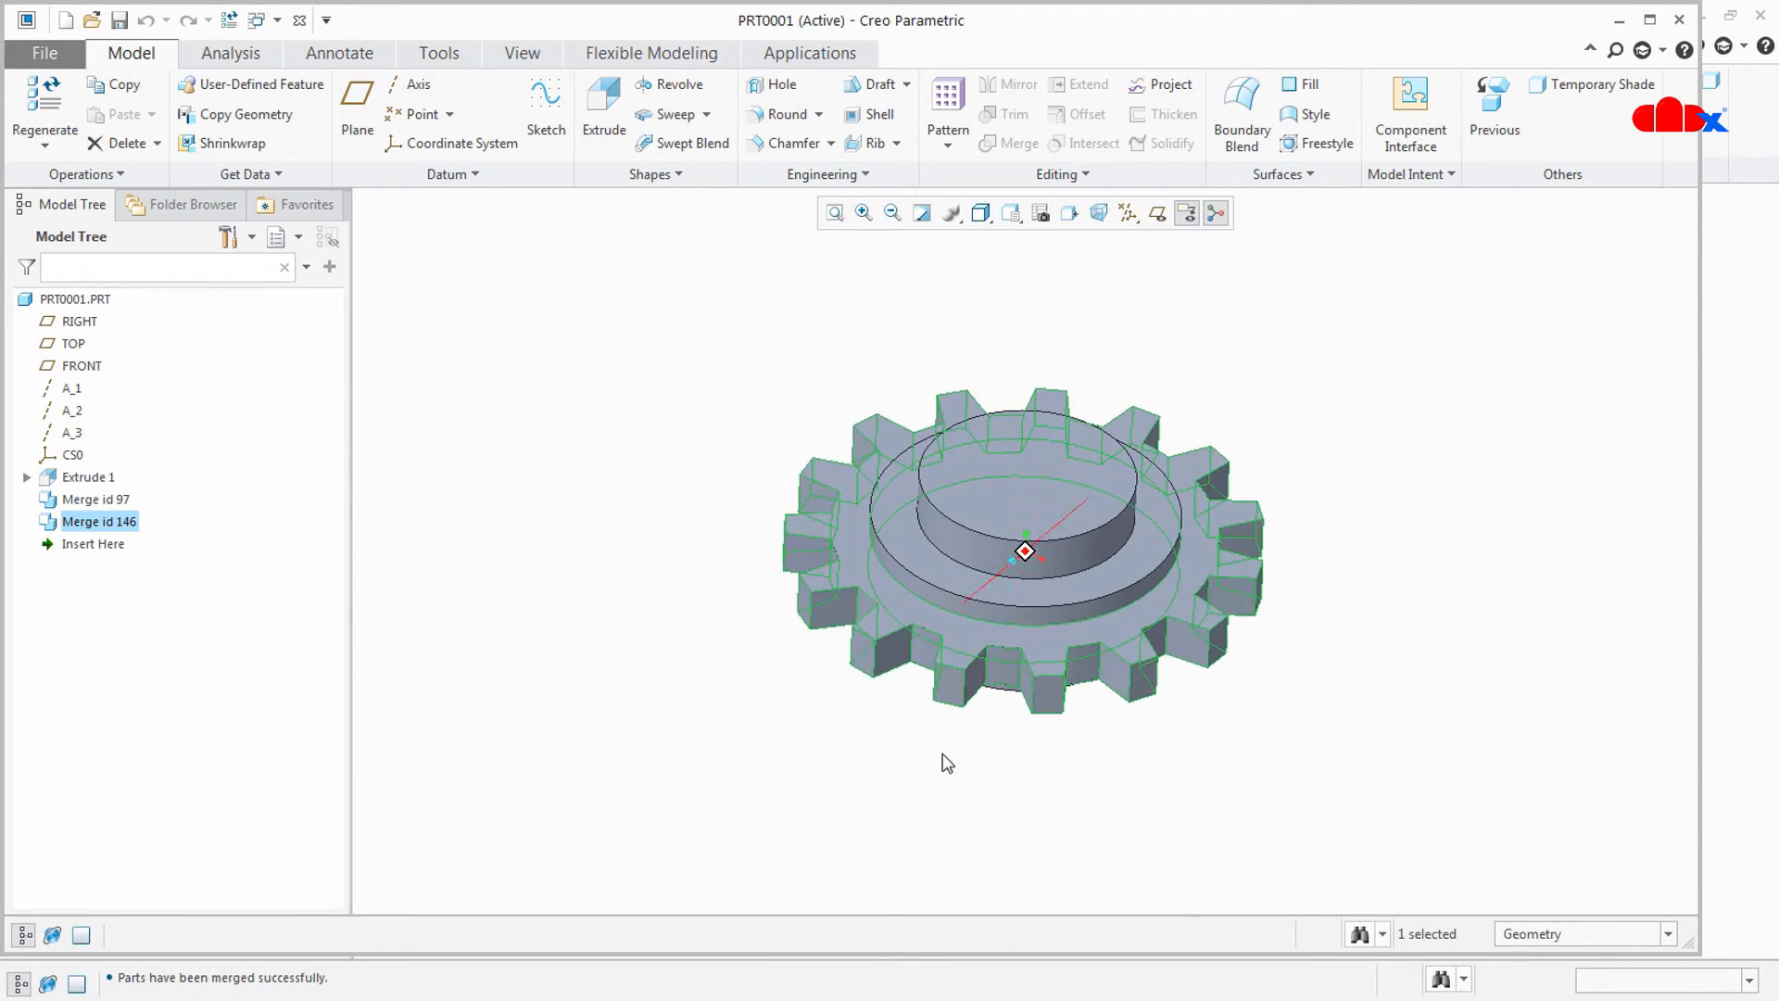
left_click(941, 751)
- Round the hub and boss base edges with a 3.813 radius
left_click(785, 114)
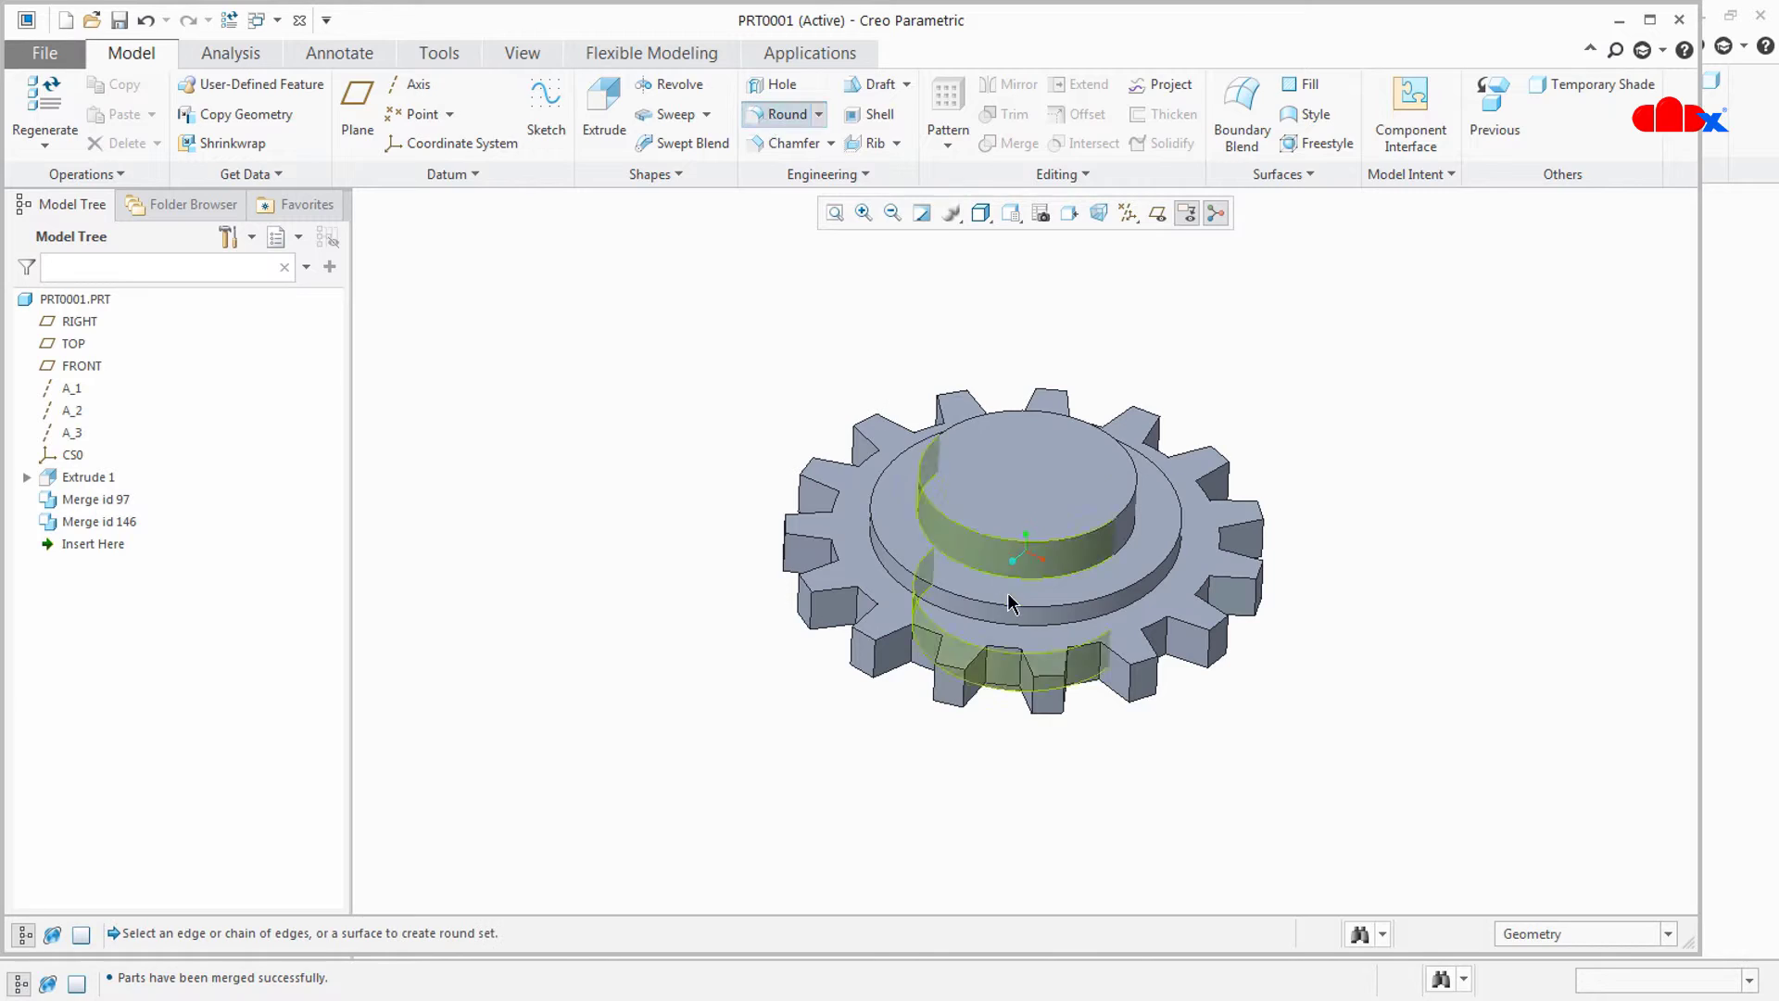
scroll(1010, 629, "up", 2)
left_click(1010, 638)
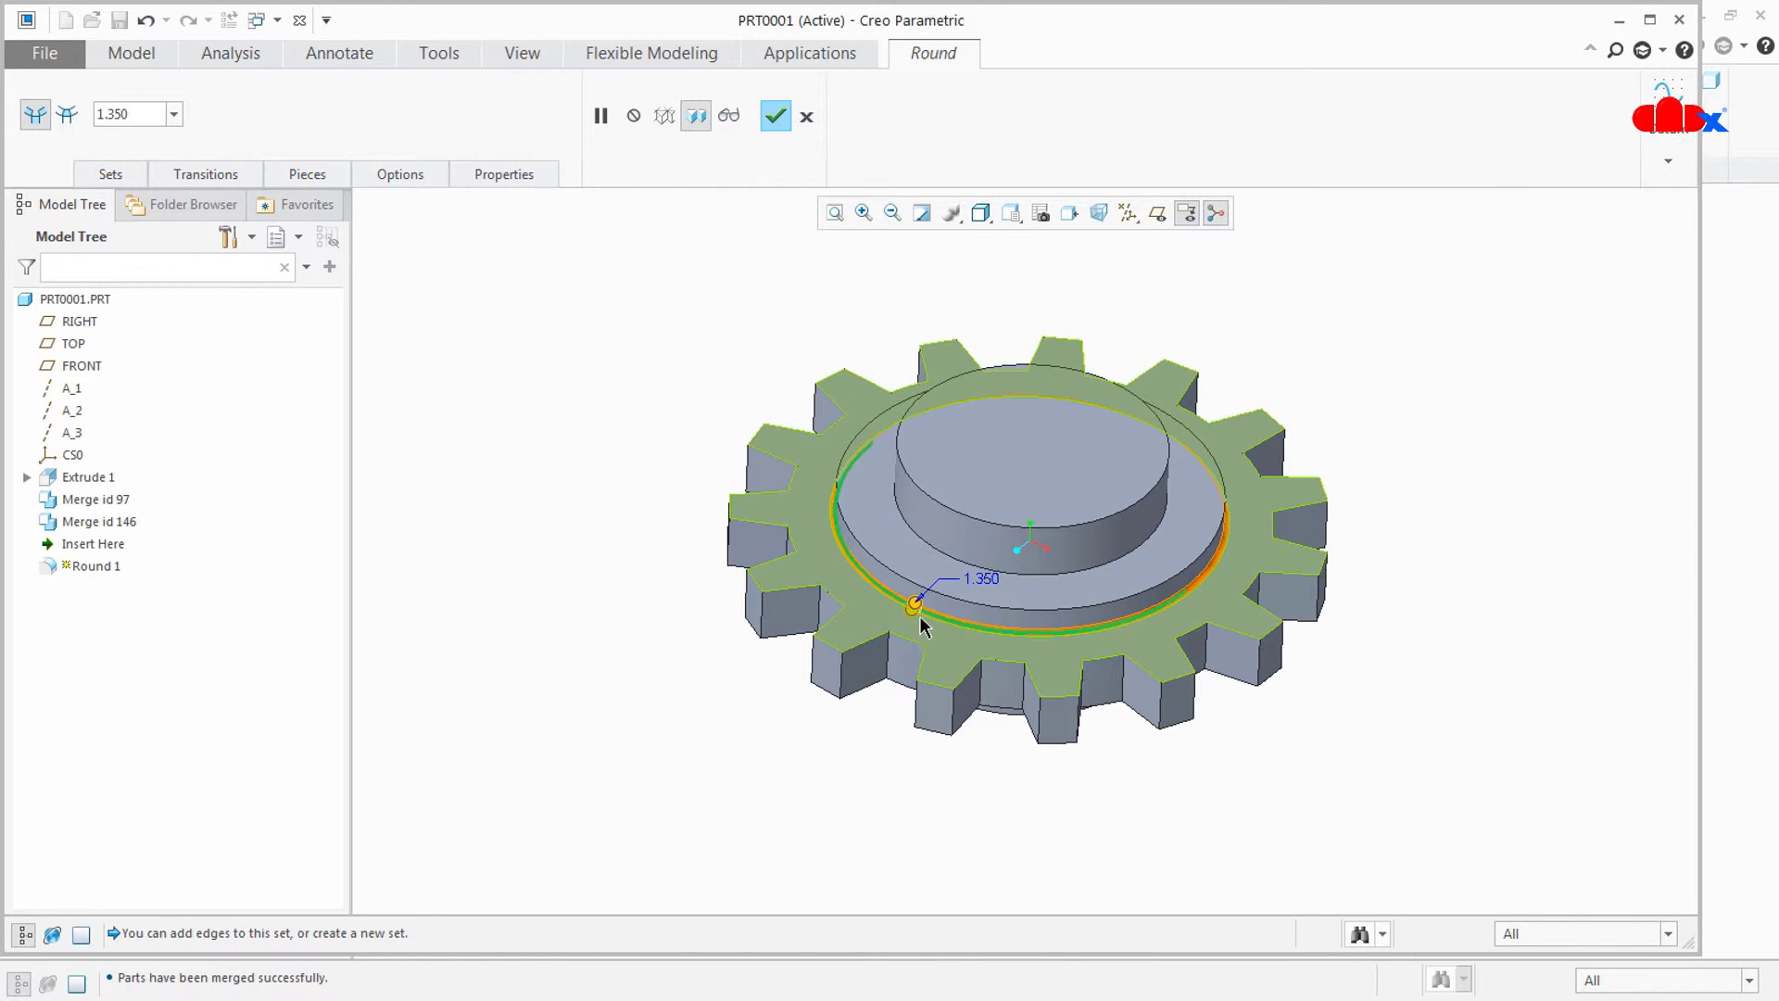
left_click_drag(913, 604, 917, 598)
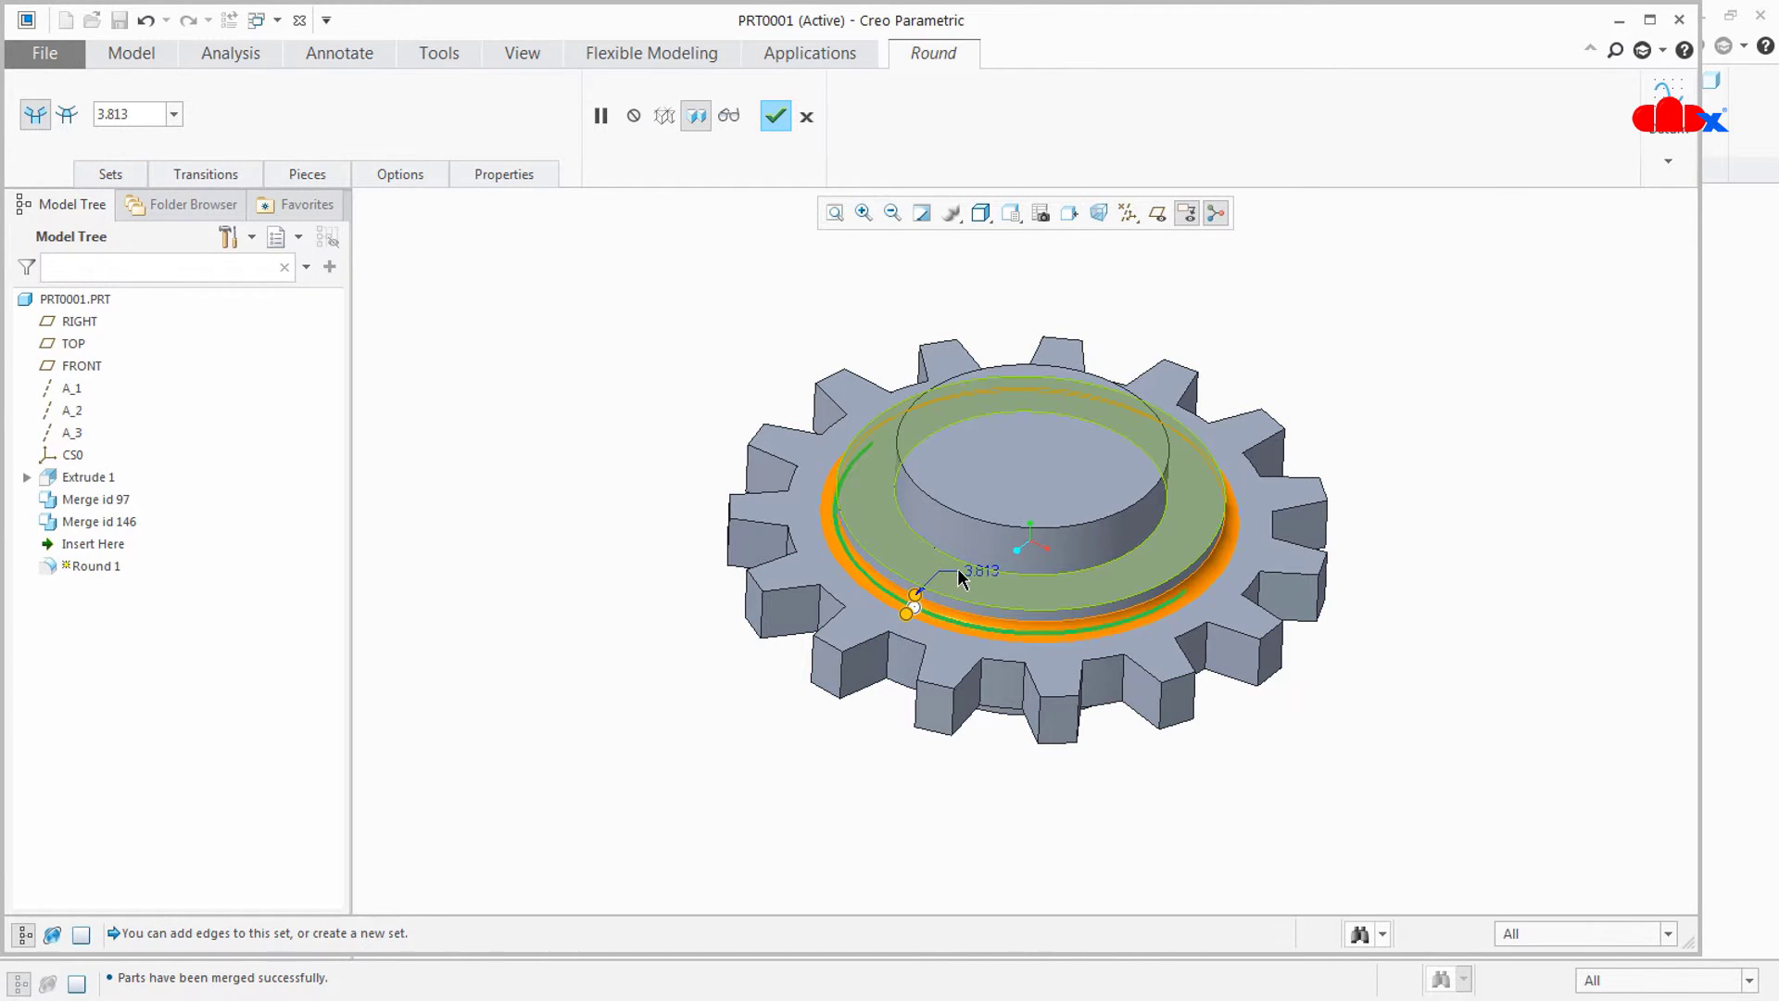
left_click(958, 560, "ctrl")
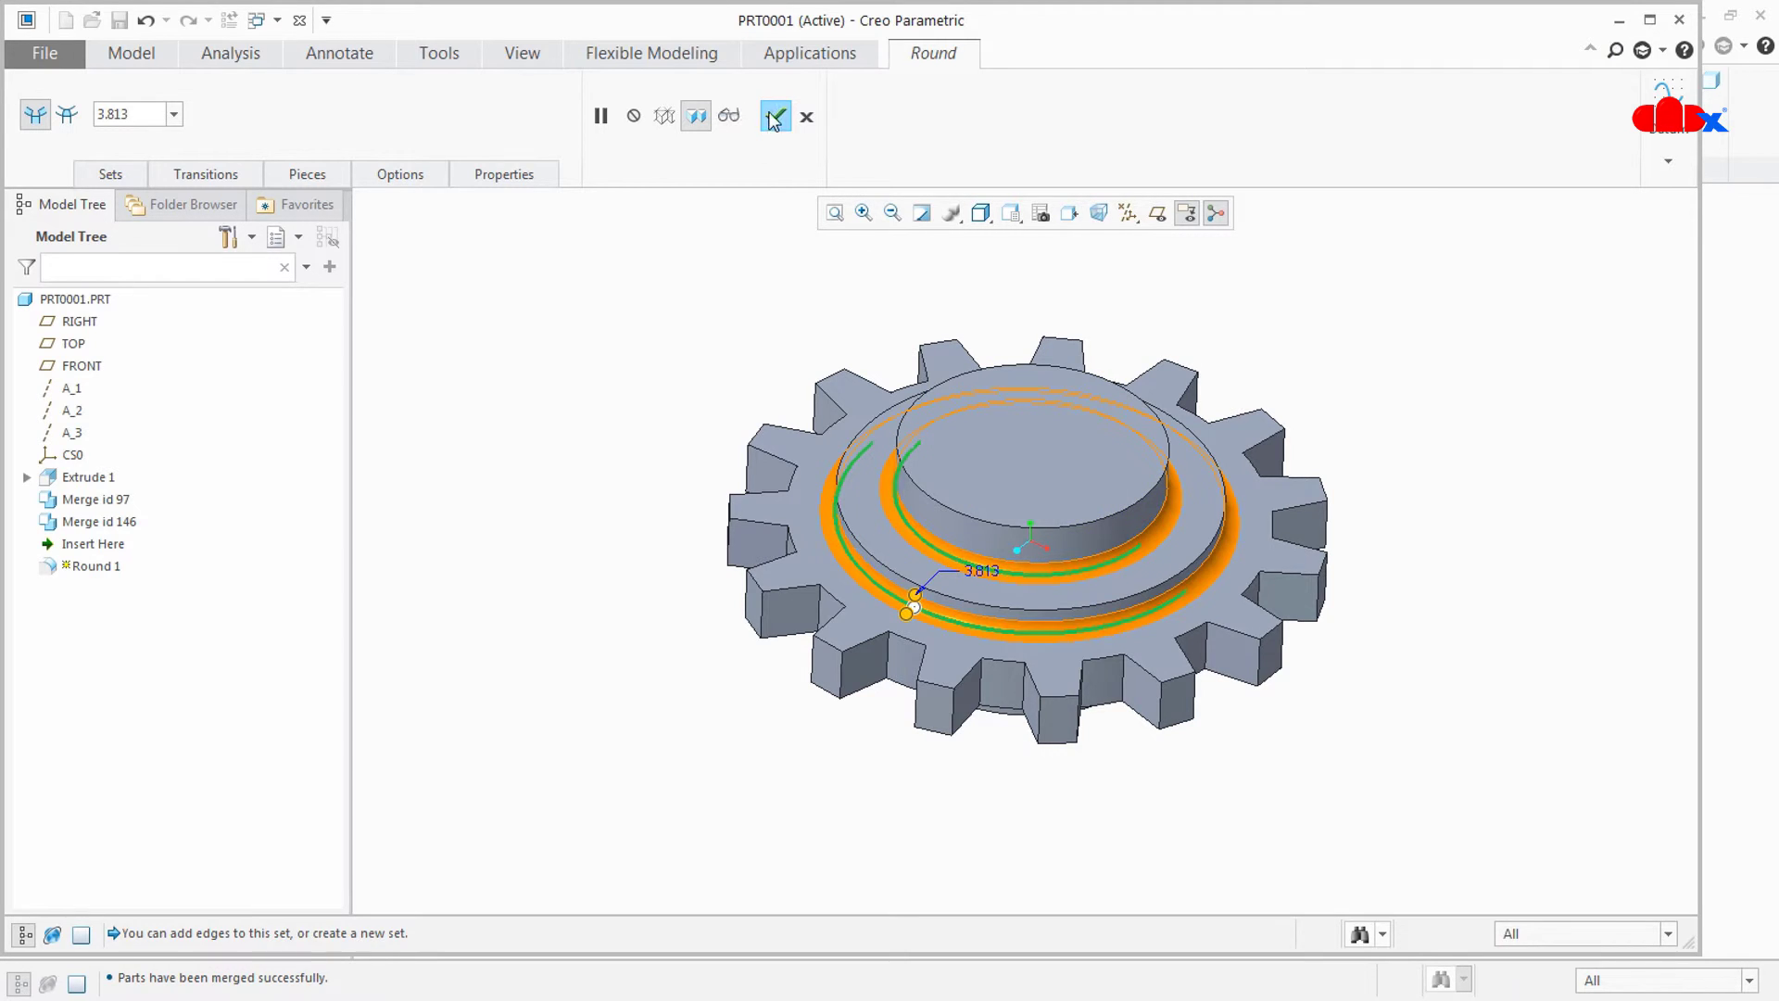
left_click(774, 116)
- Chamfer the boss's top edge by 5.000
left_click(791, 145)
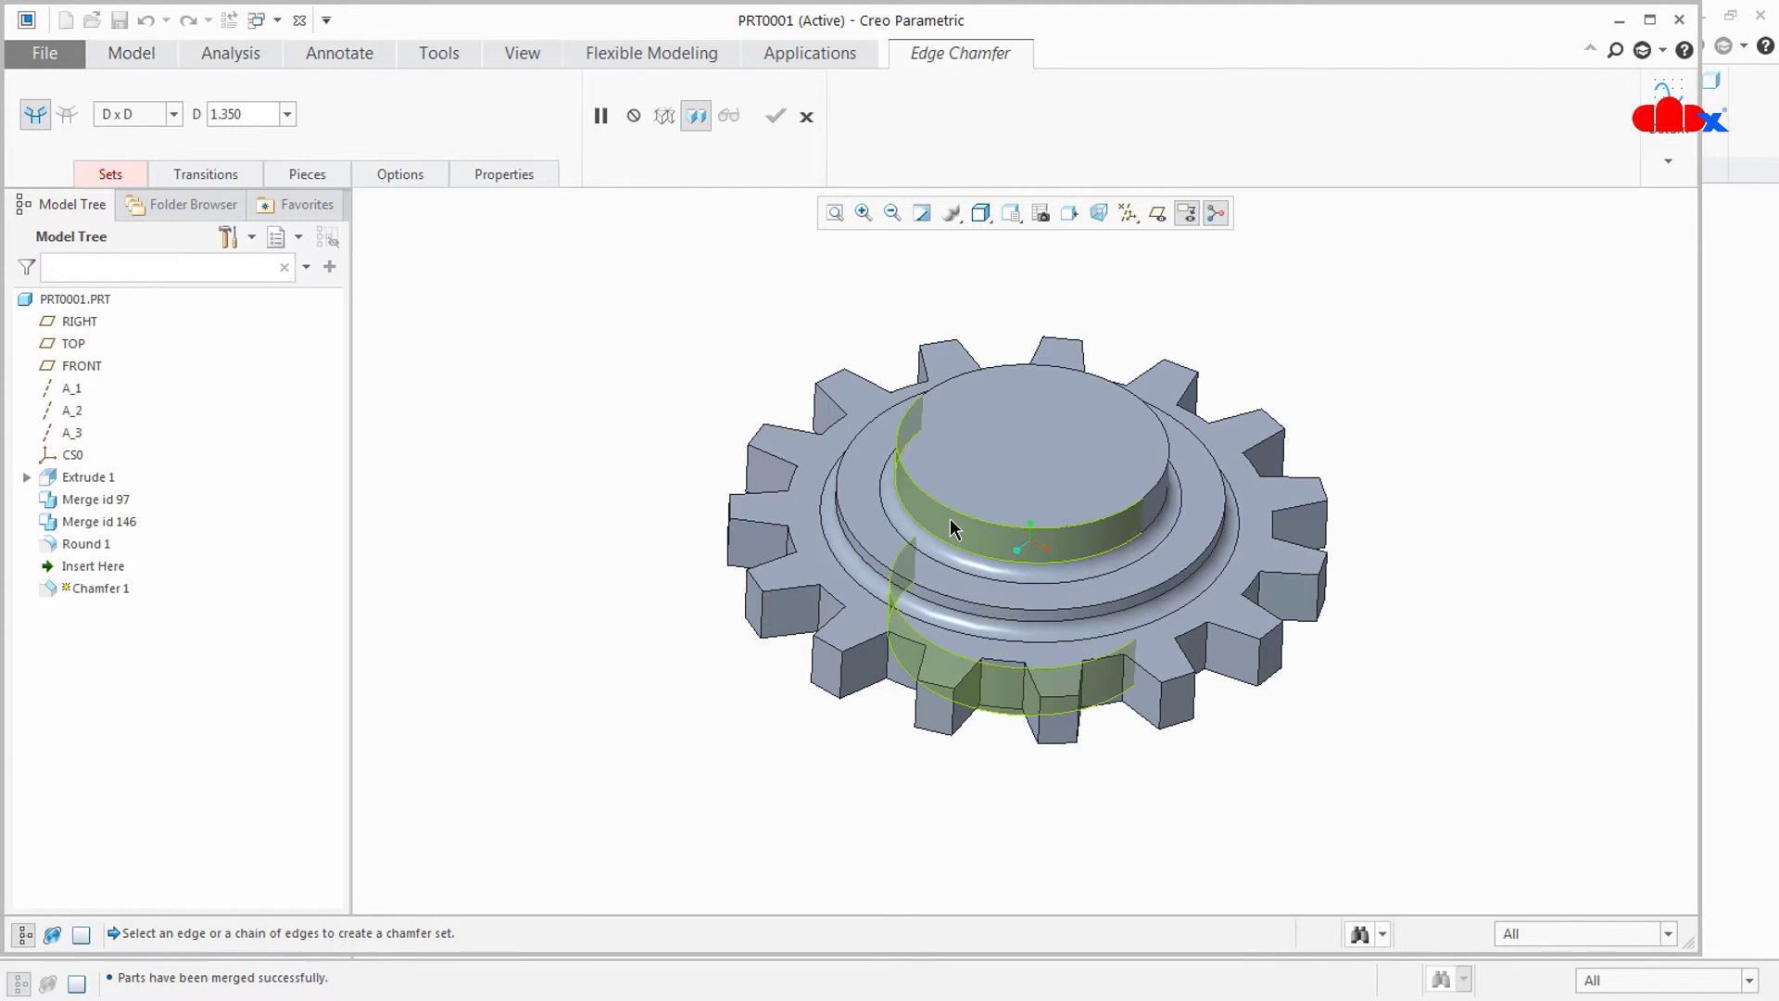
left_click(952, 509)
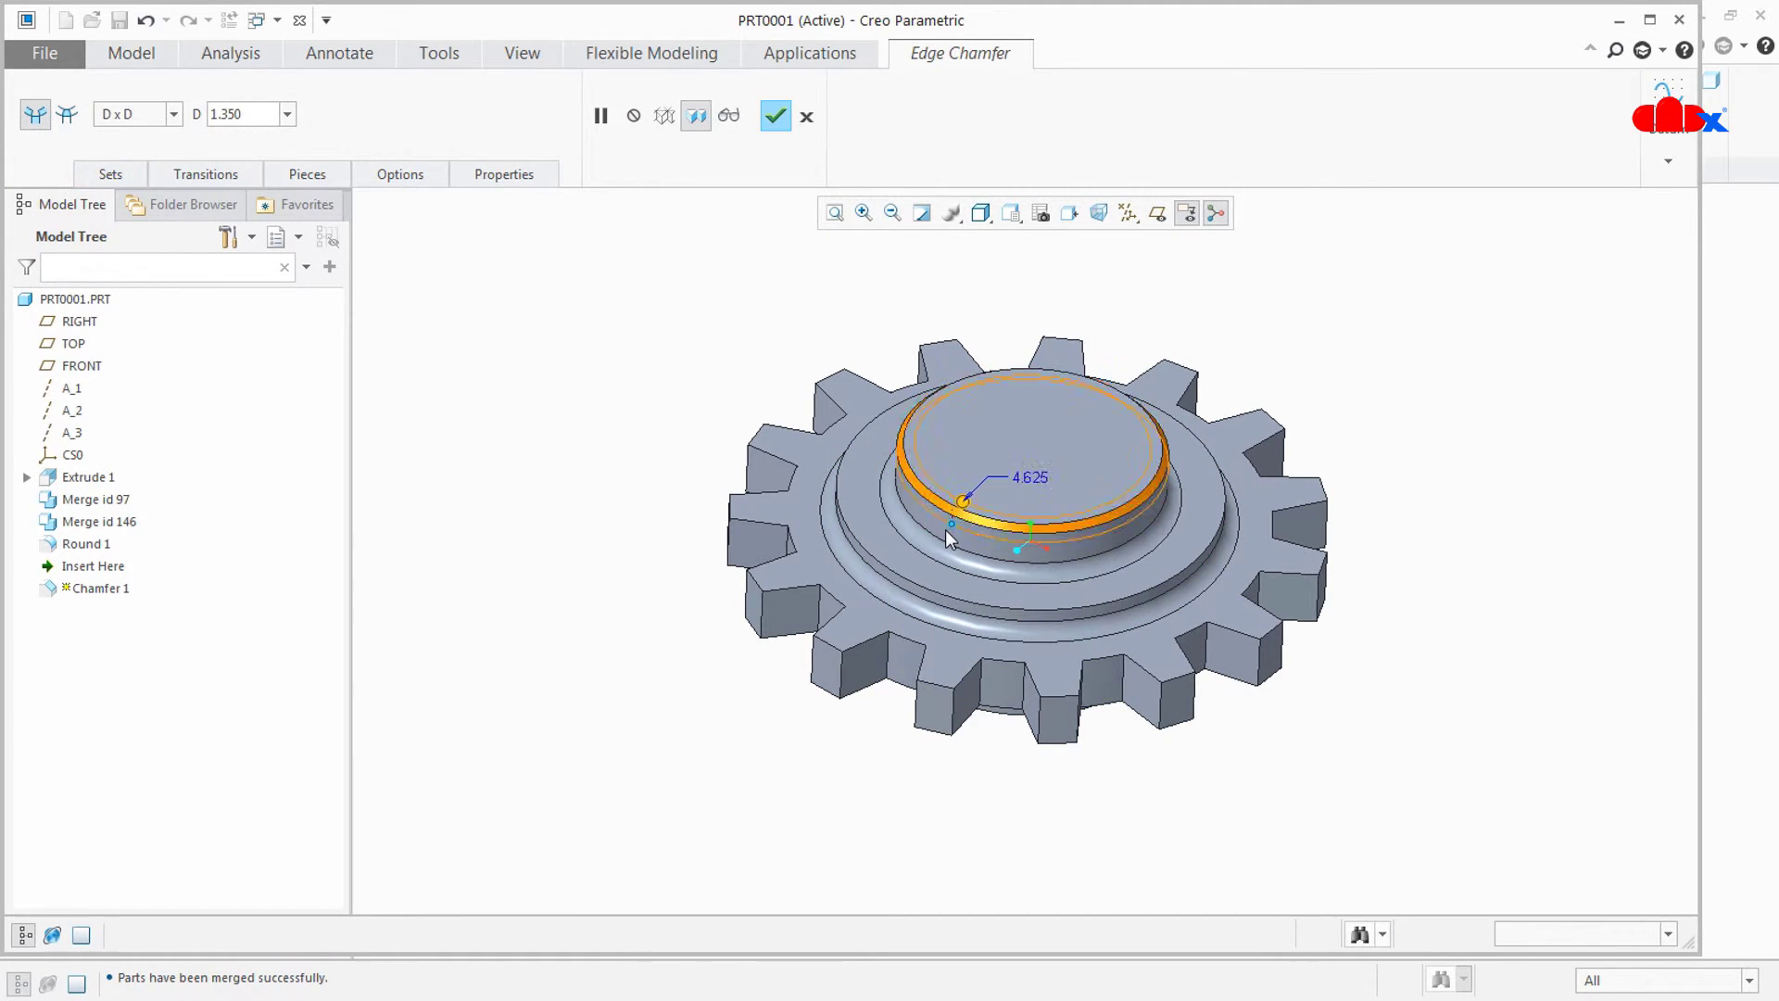
left_click_drag(945, 530, 932, 430)
left_click(775, 117)
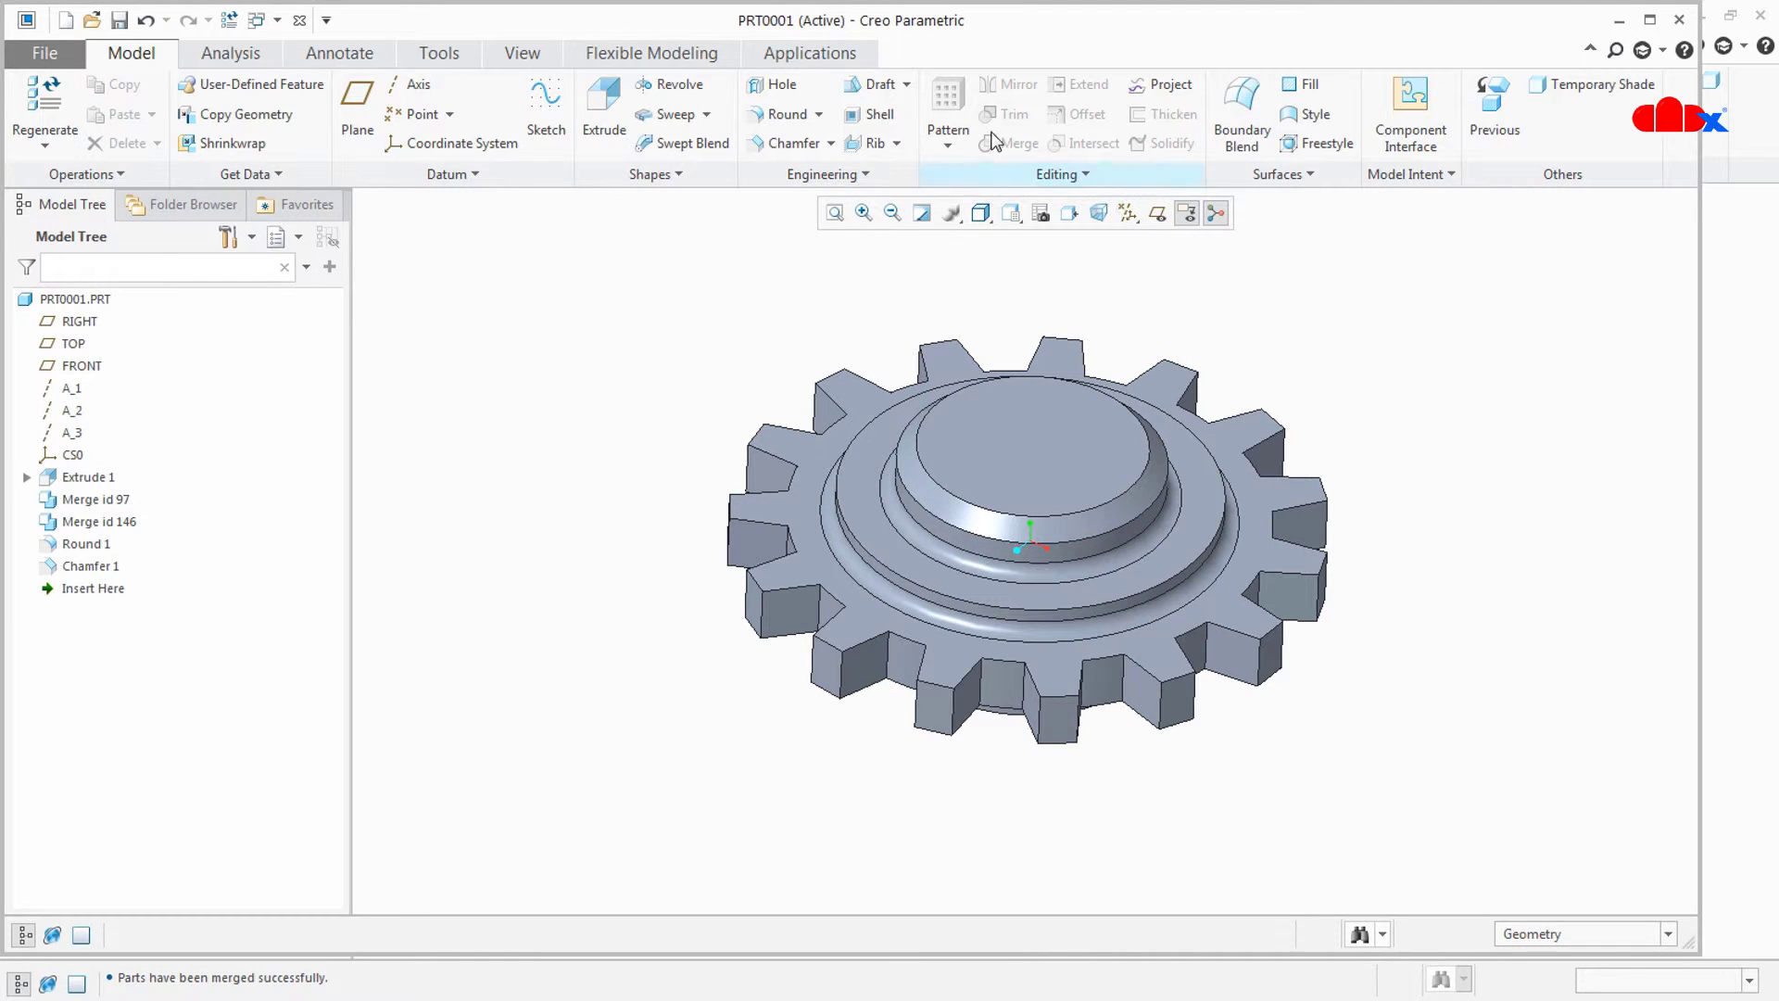
- Start an extrude sketched on the boss top face with a circle at the gear centre
left_click(612, 97)
left_click(1023, 440)
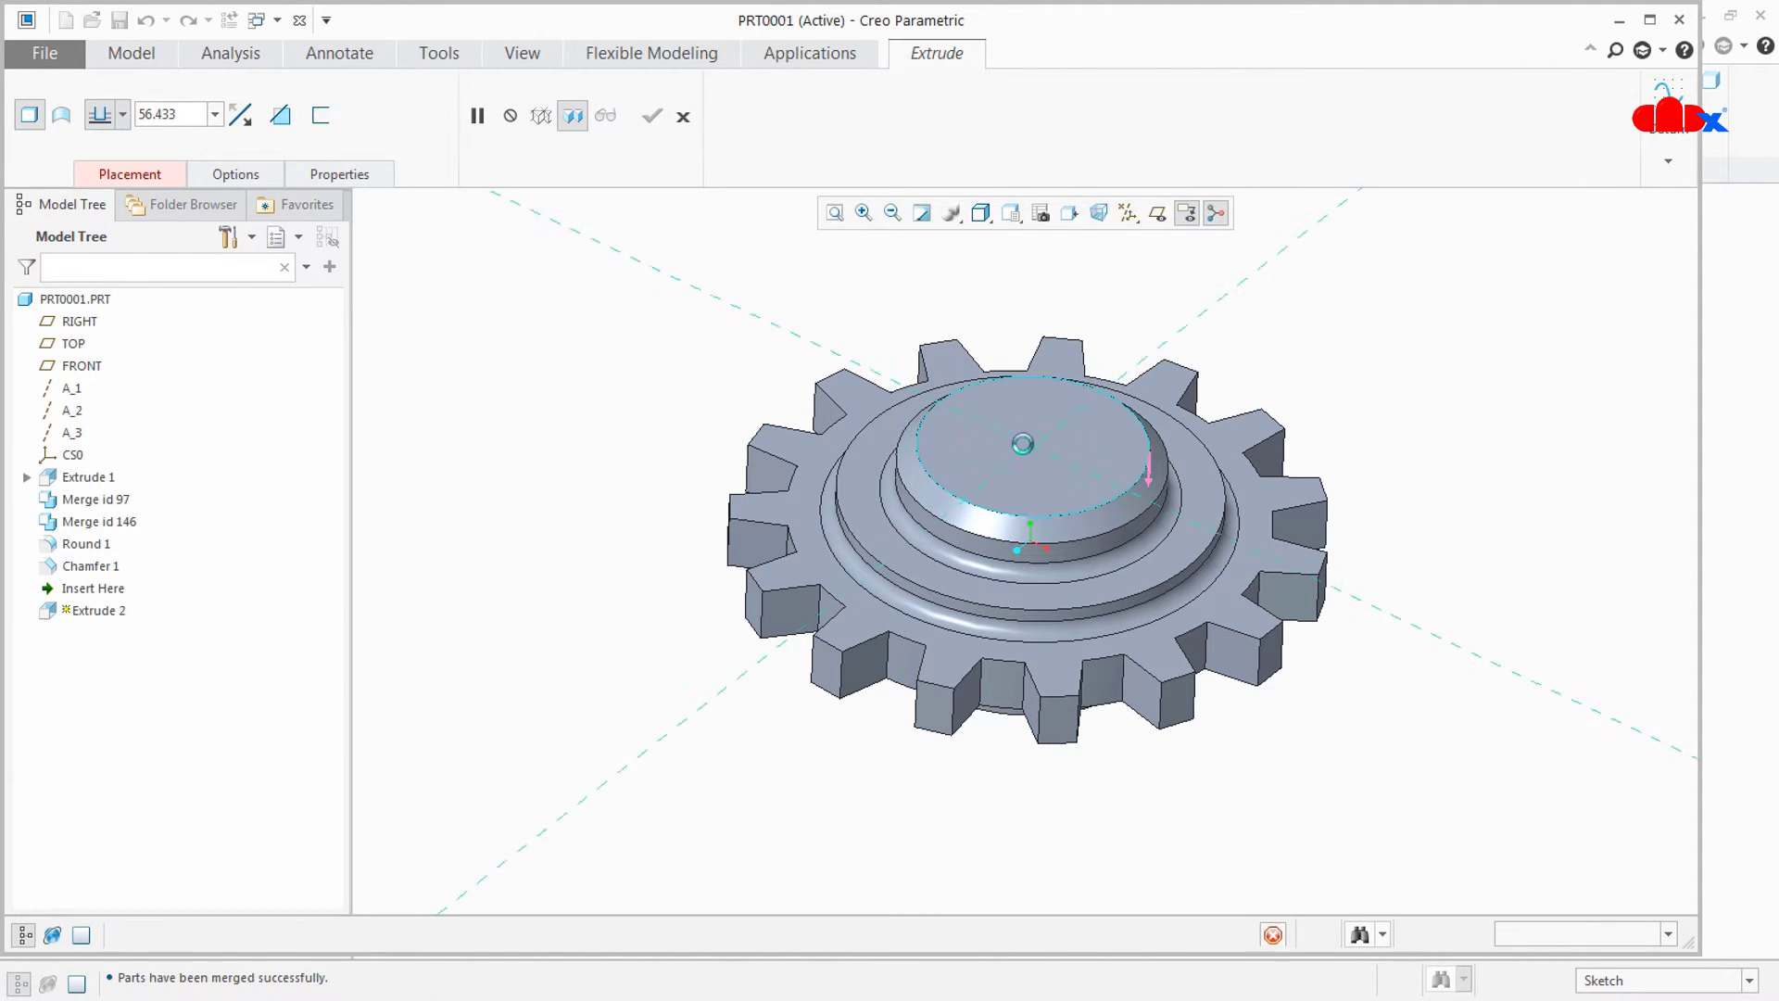
left_click(1084, 213)
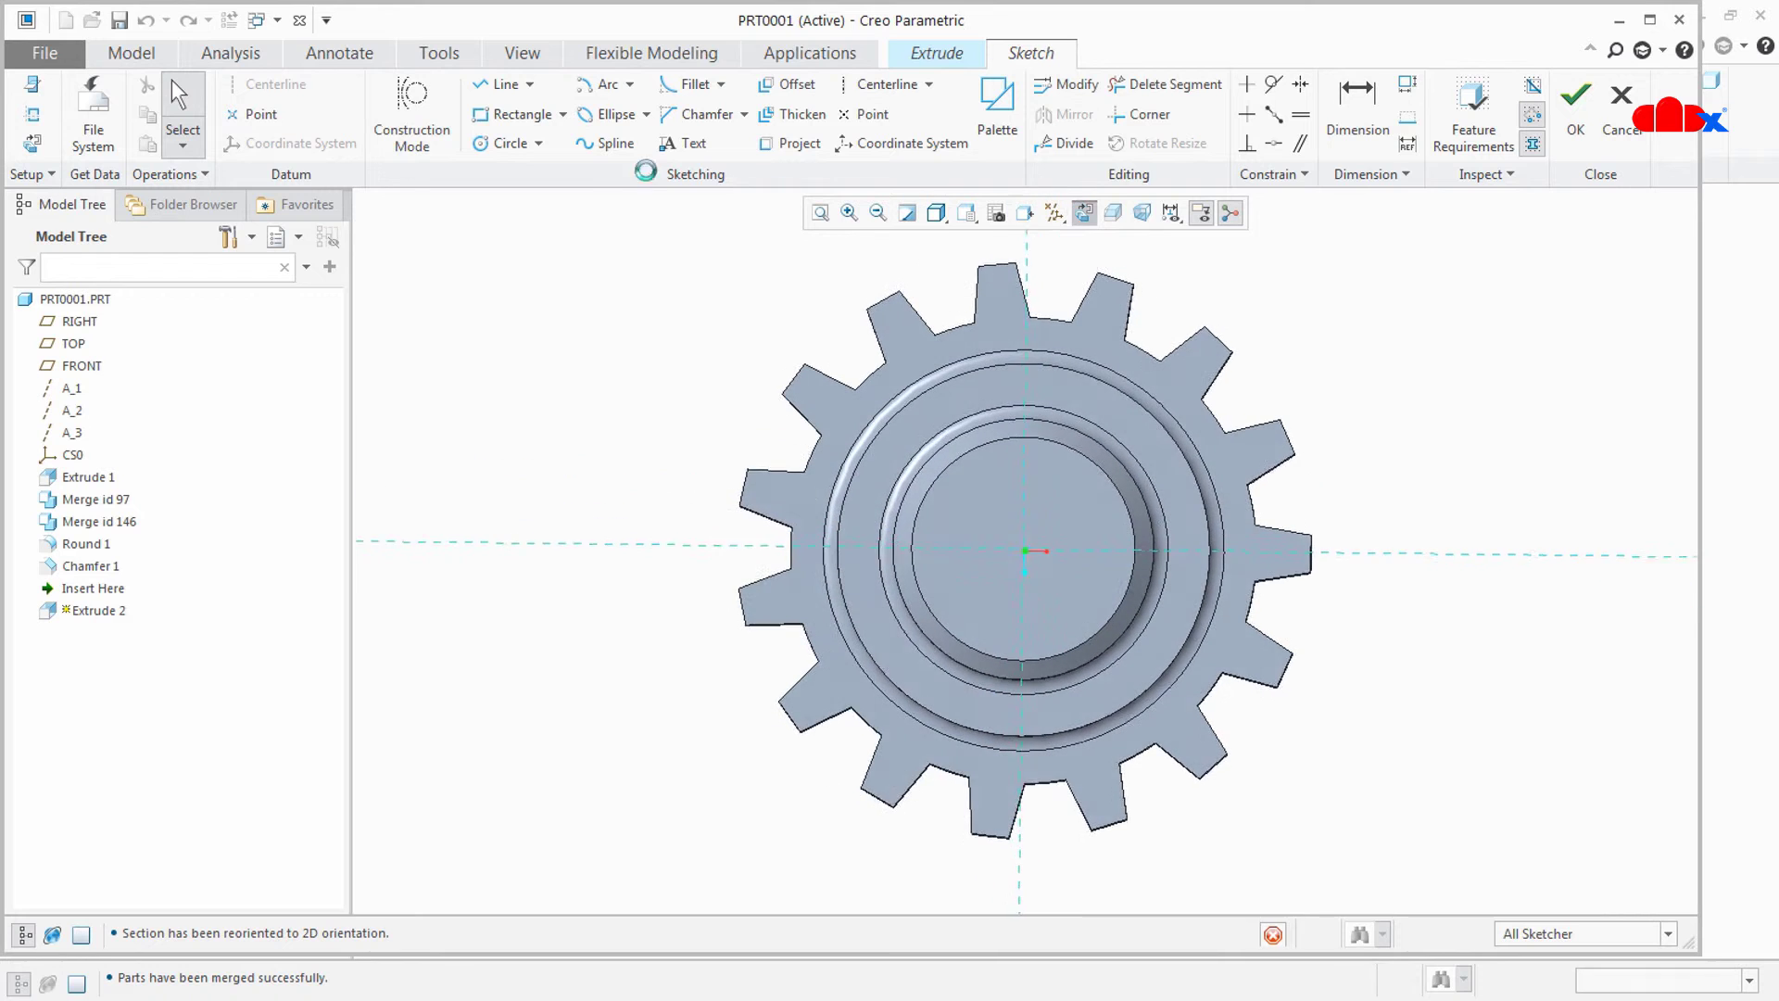
left_click(482, 143)
left_click(1023, 551)
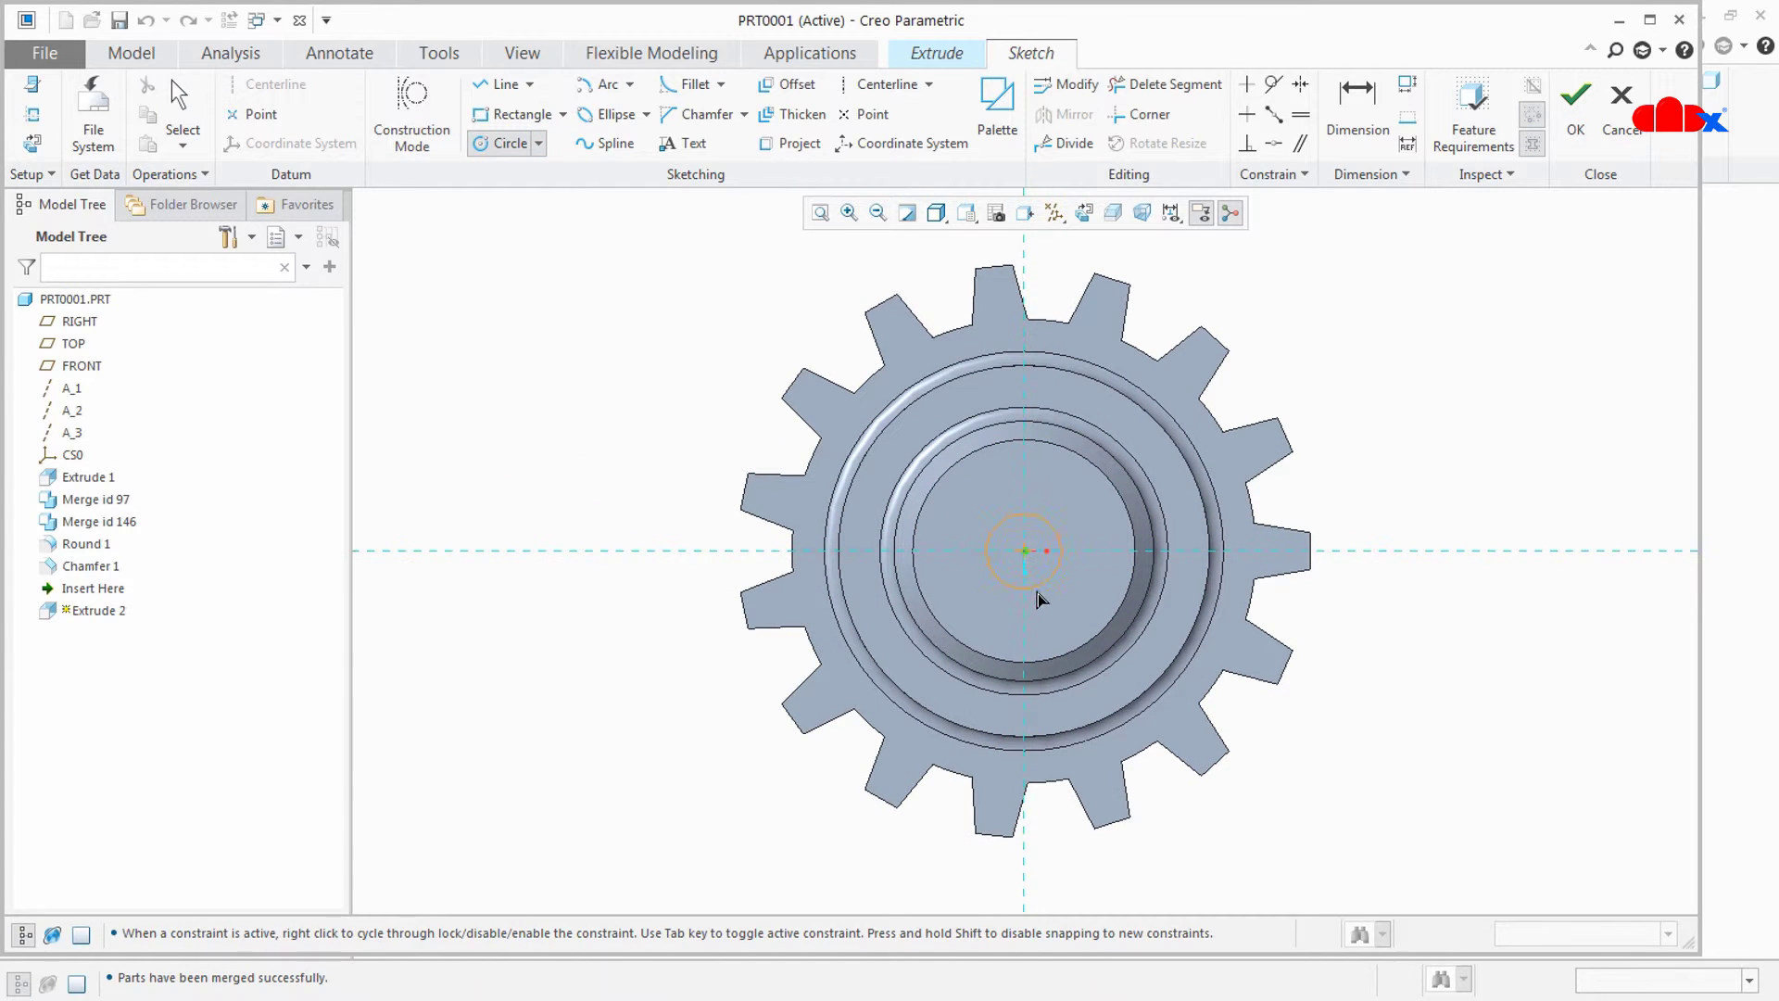
left_click(1056, 584)
middle_click(1098, 575)
scroll(1098, 574, "down", 3)
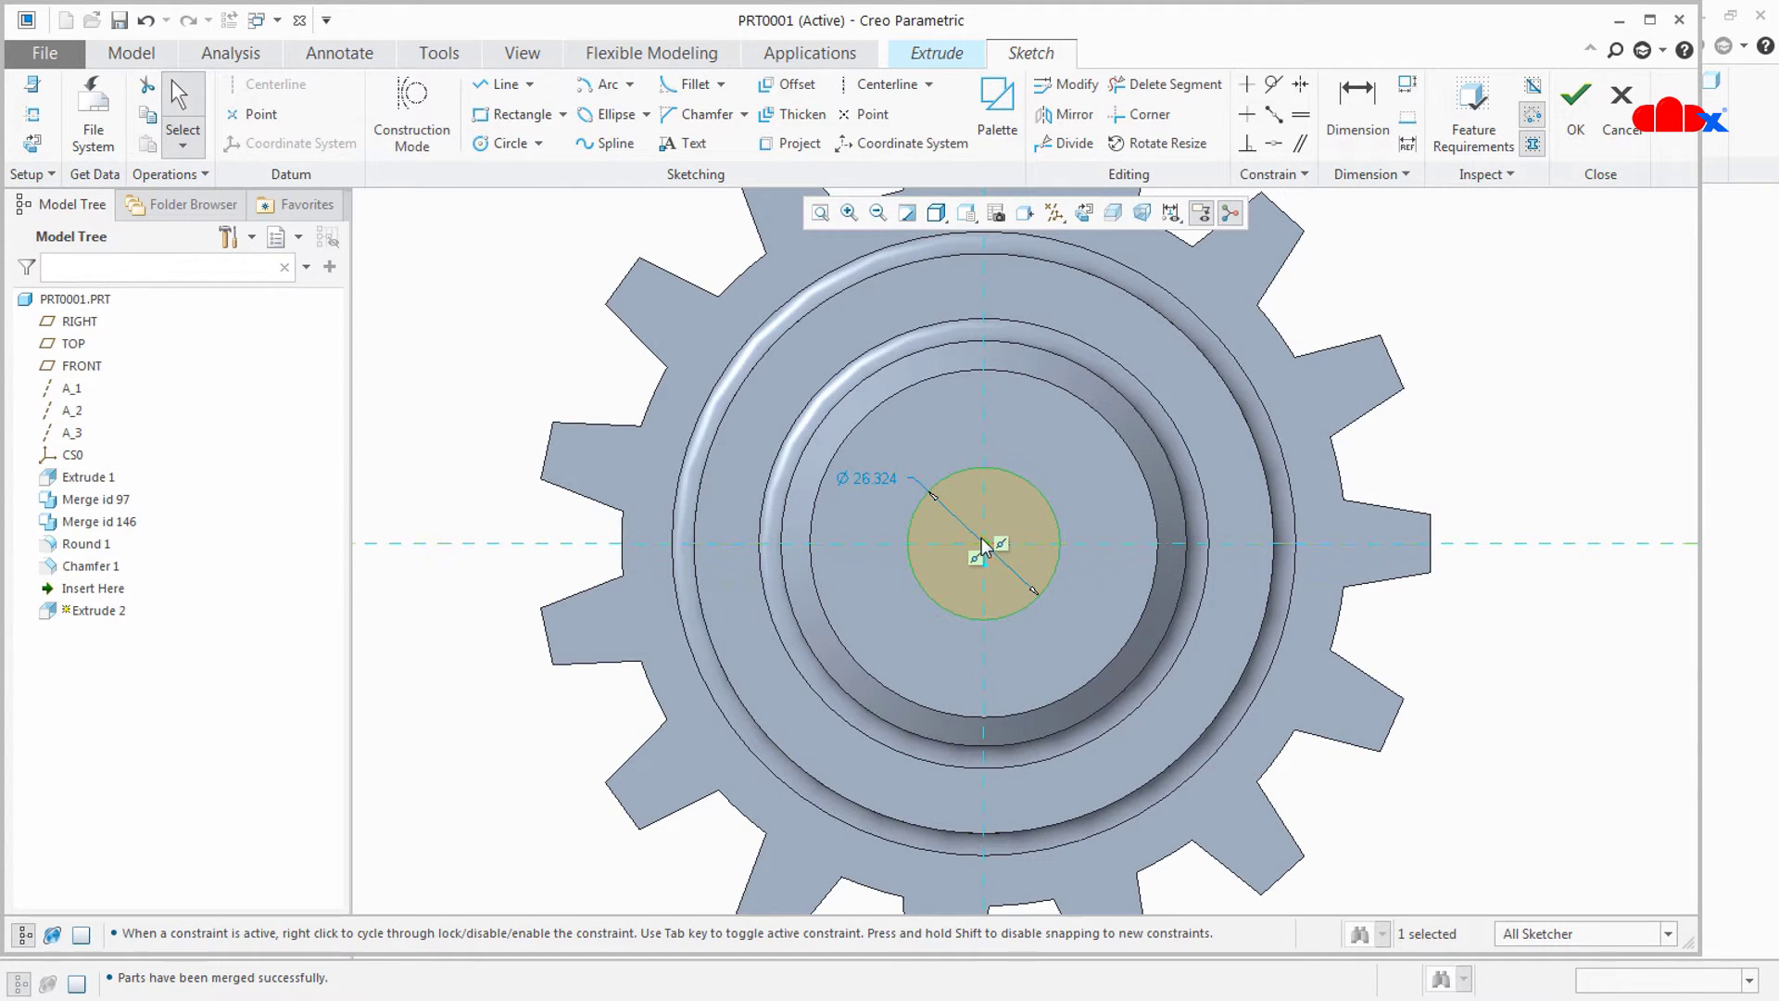
- Sketch the rectangular keyway outline above the circle
left_click(503, 85)
left_click(955, 469)
left_click(956, 409)
left_click(1002, 409)
left_click(1002, 469)
middle_click(1008, 469)
scroll(1008, 473, "up", 3)
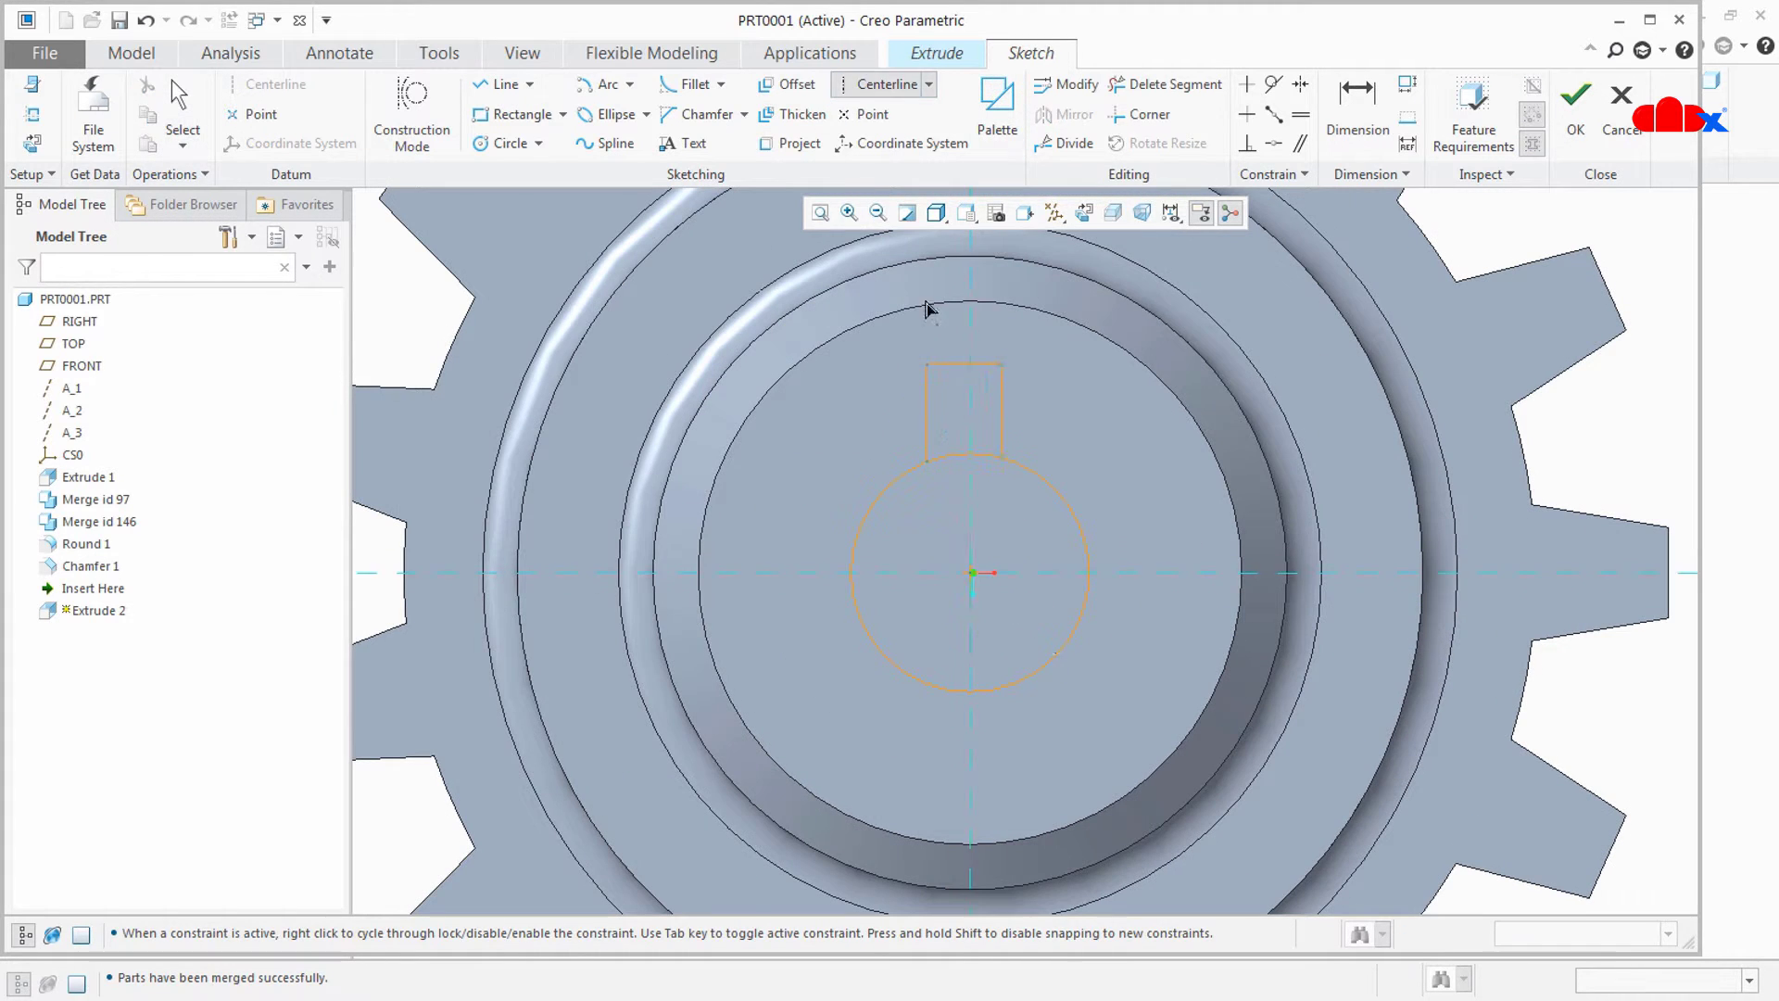
middle_click(964, 543)
scroll(1057, 389, "down", 2)
- Make the keyway symmetric, set height 5, width 10 and bore Ø30, and finish the sketch
left_click(1298, 86)
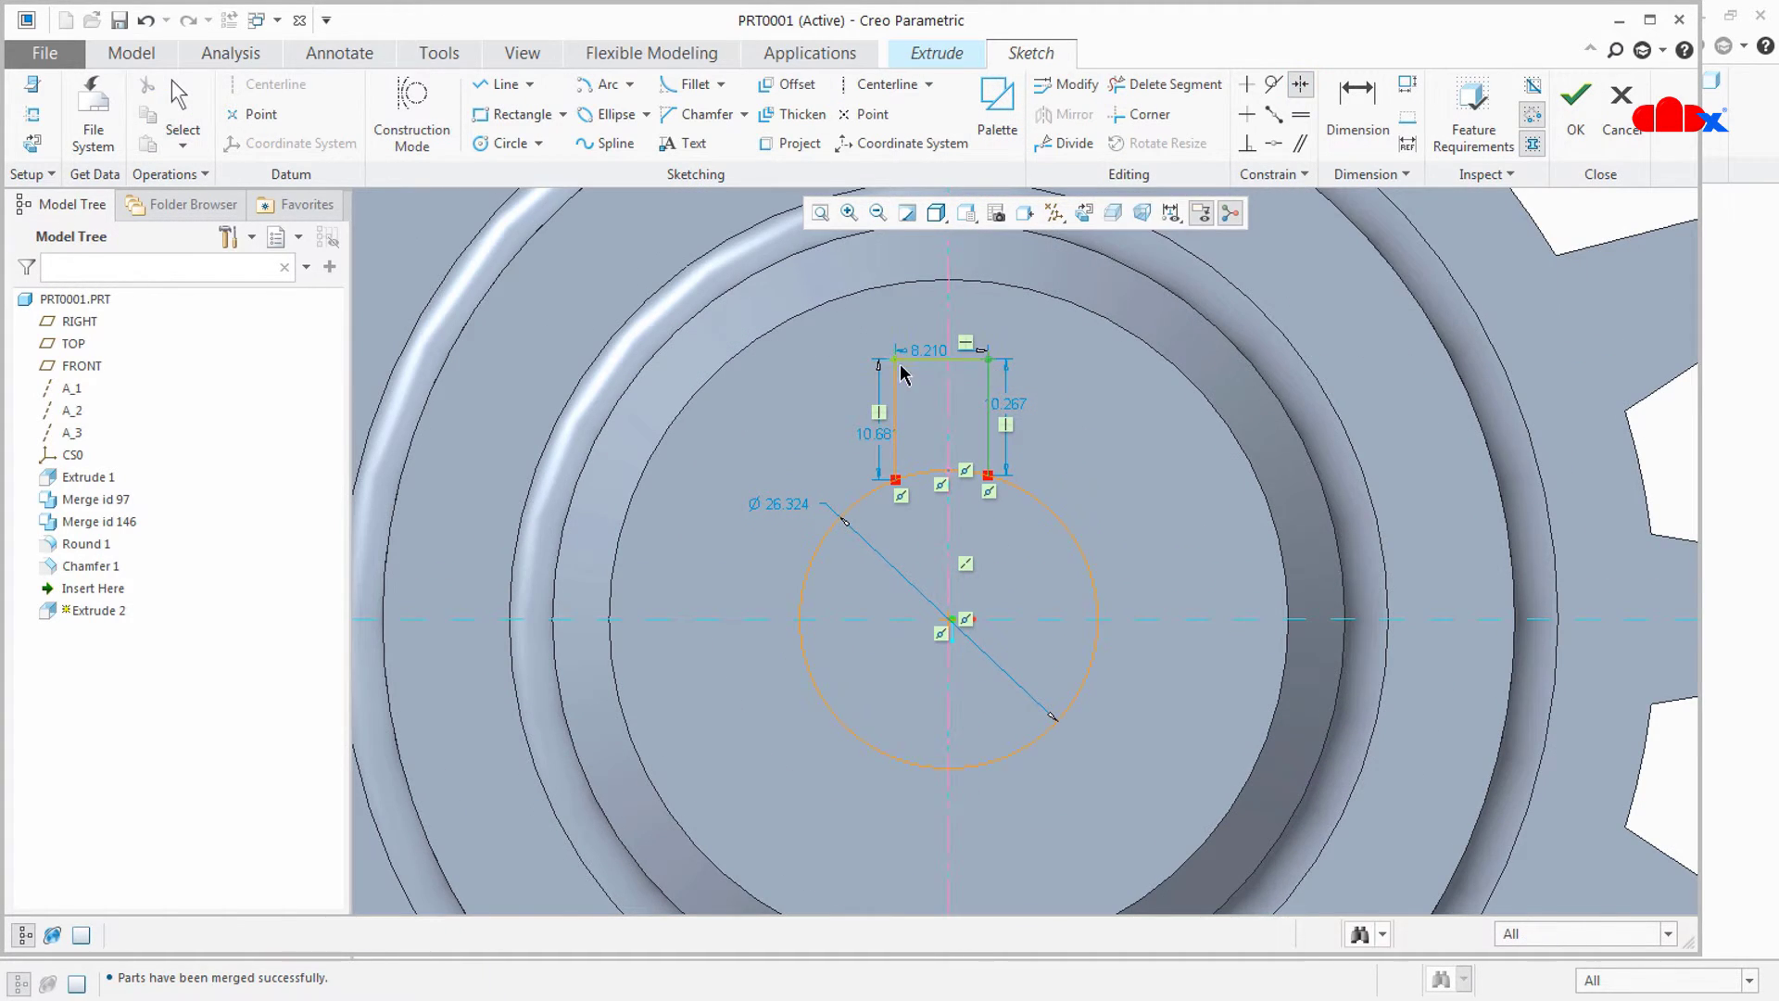
double_click(877, 433)
type("5")
key("Return")
double_click(936, 415)
type("10")
key("Return")
double_click(771, 503)
type("30")
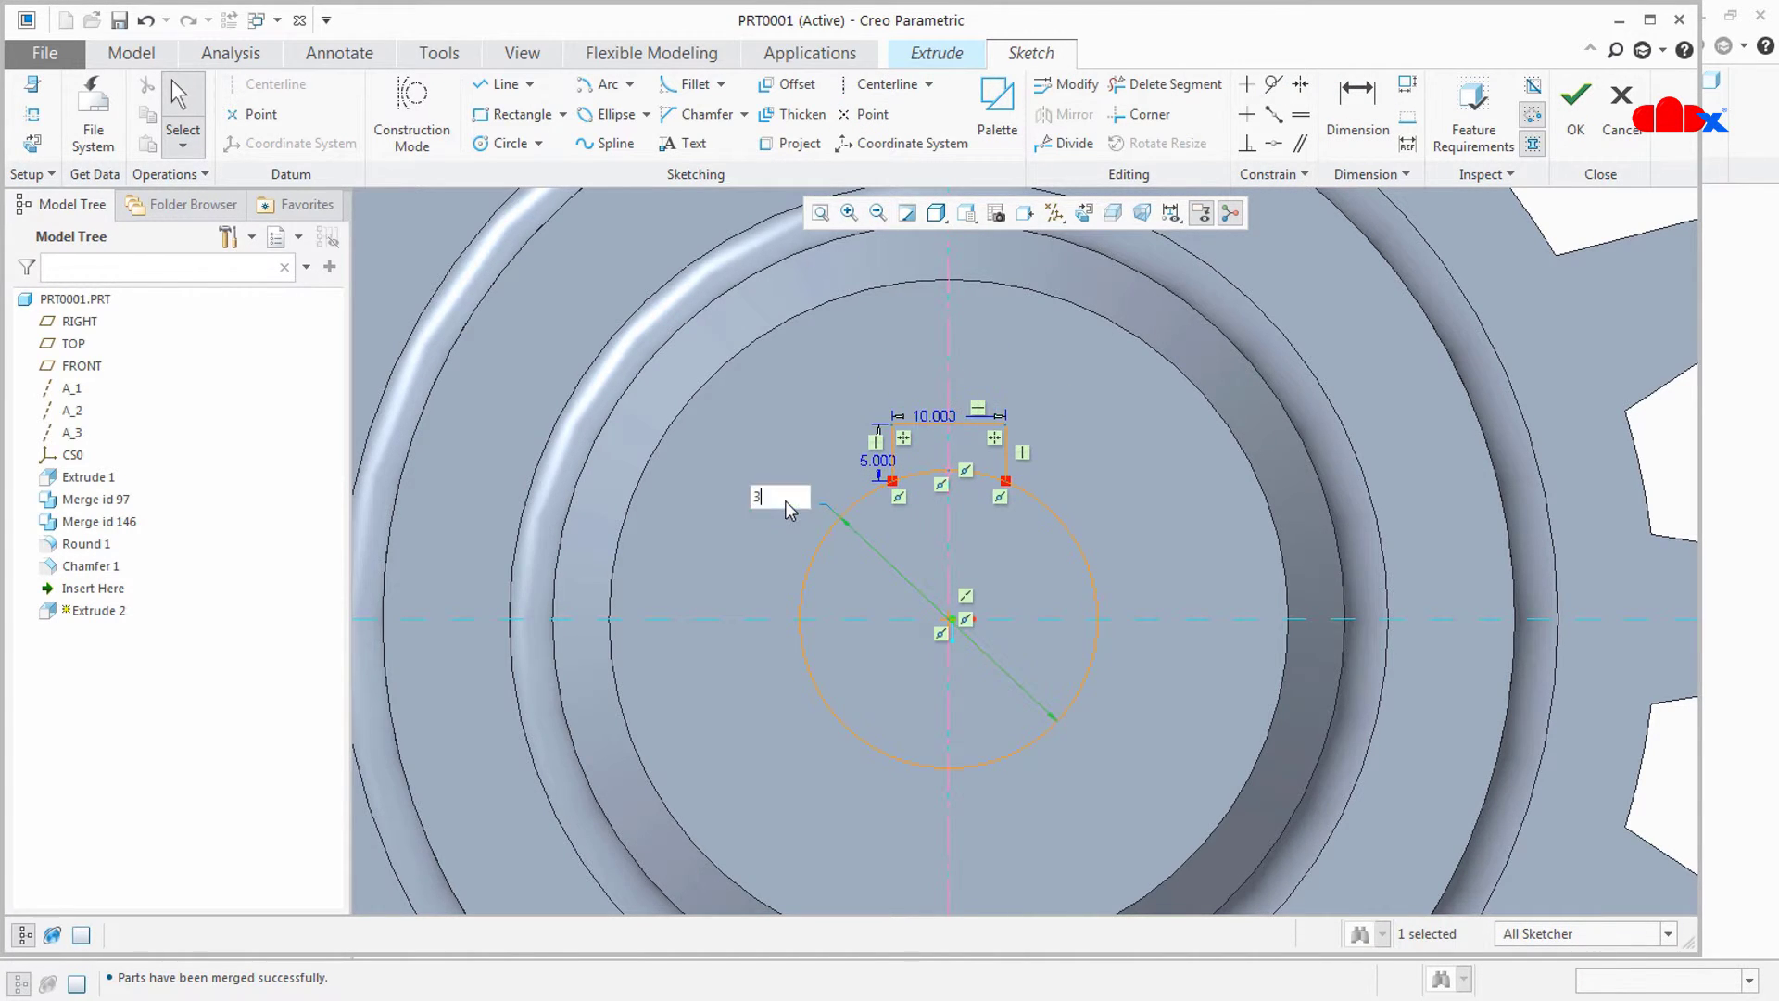
key("Return")
left_click(1165, 84)
scroll(1106, 447, "up", 2)
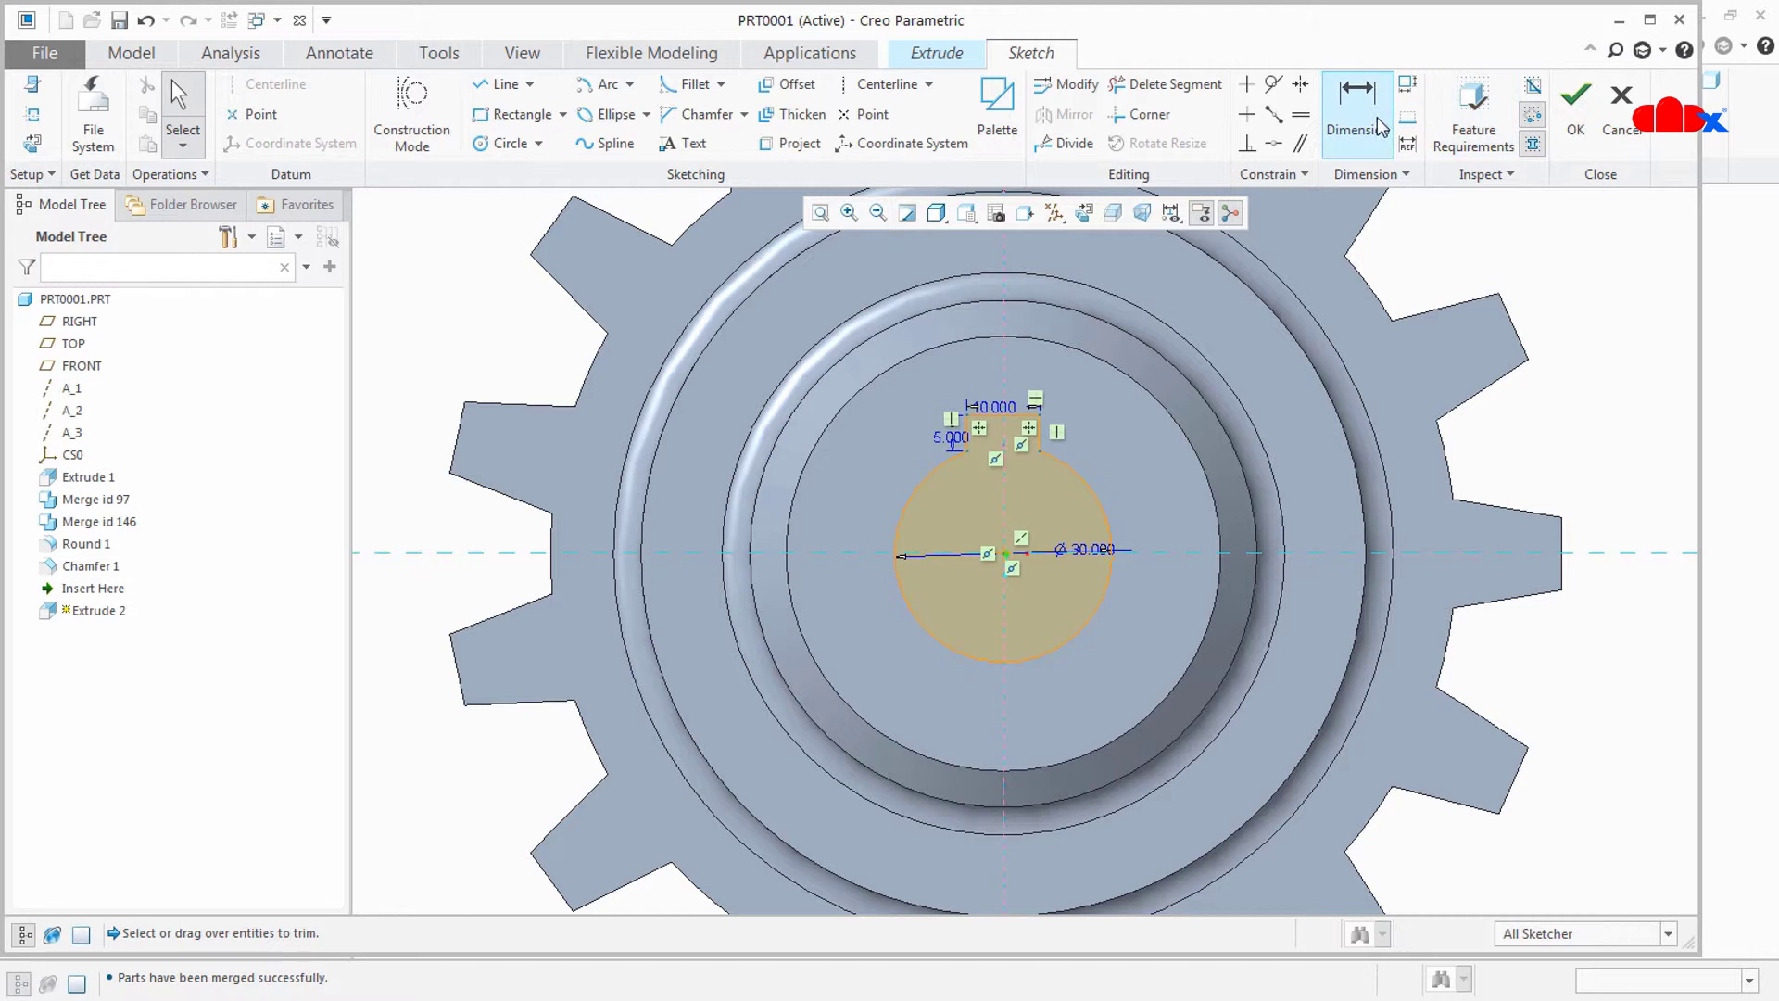
left_click(1575, 107)
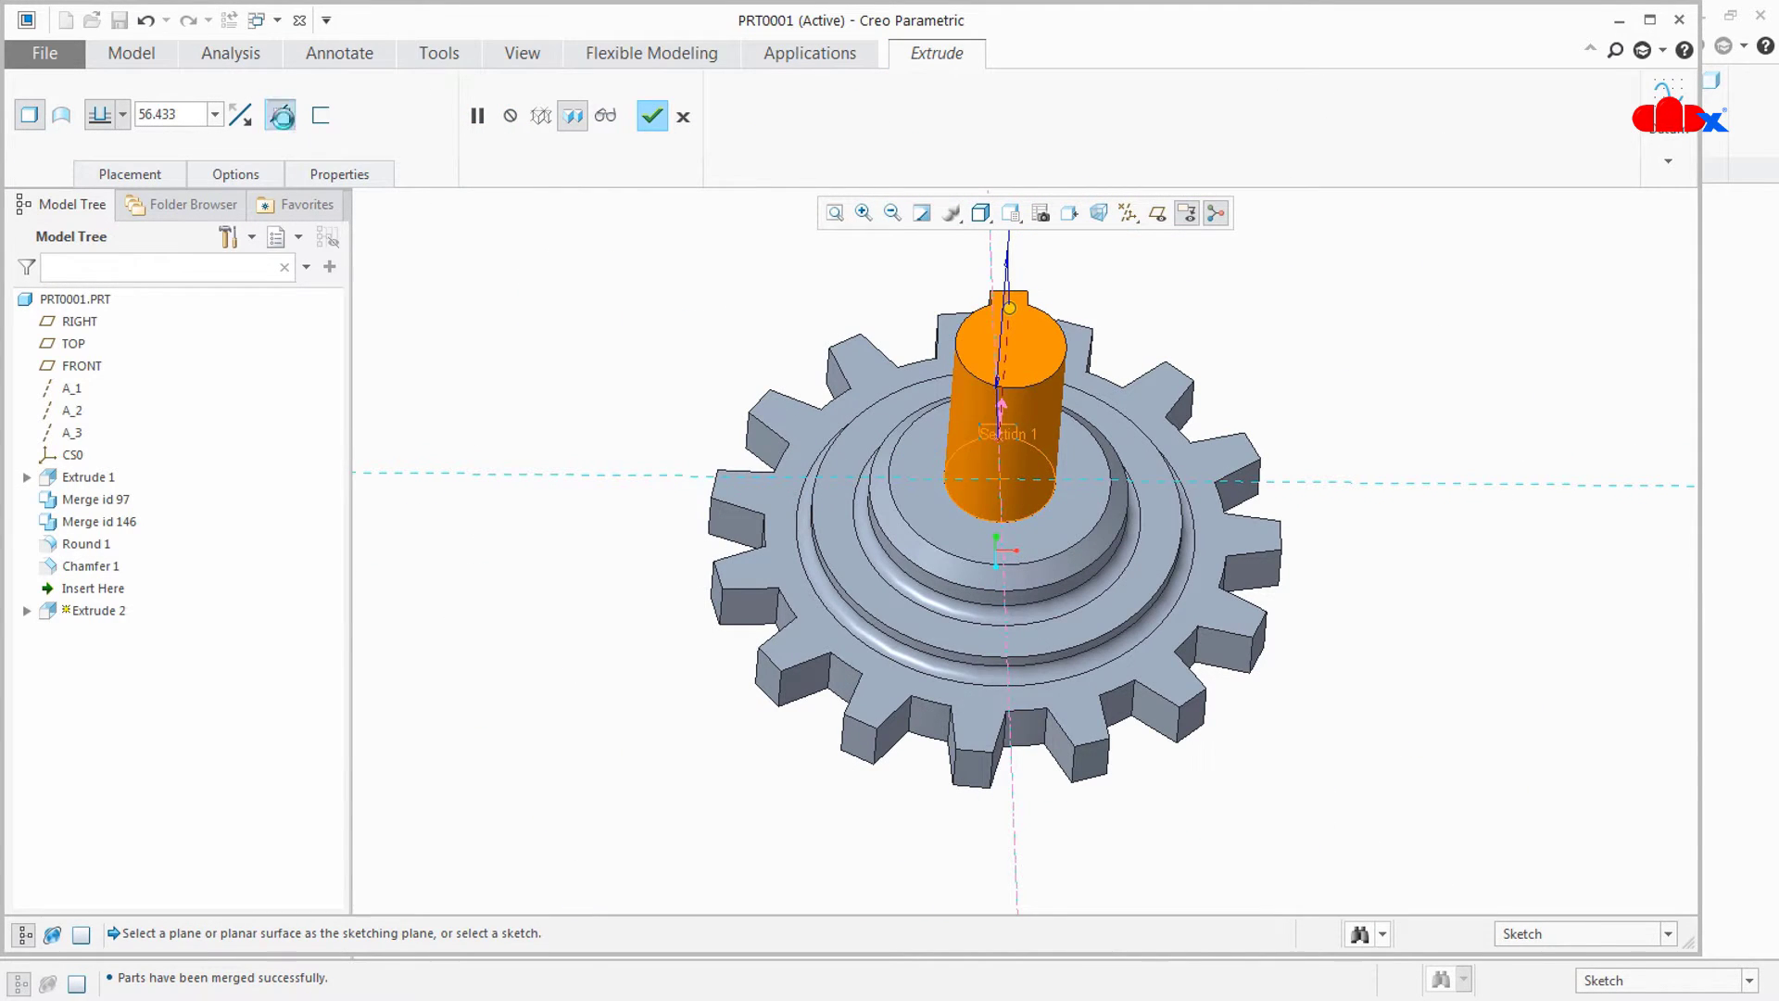
- Make Extrude 2 a Through All cut, flipped downward through the hub
left_click(280, 115)
left_click(243, 119)
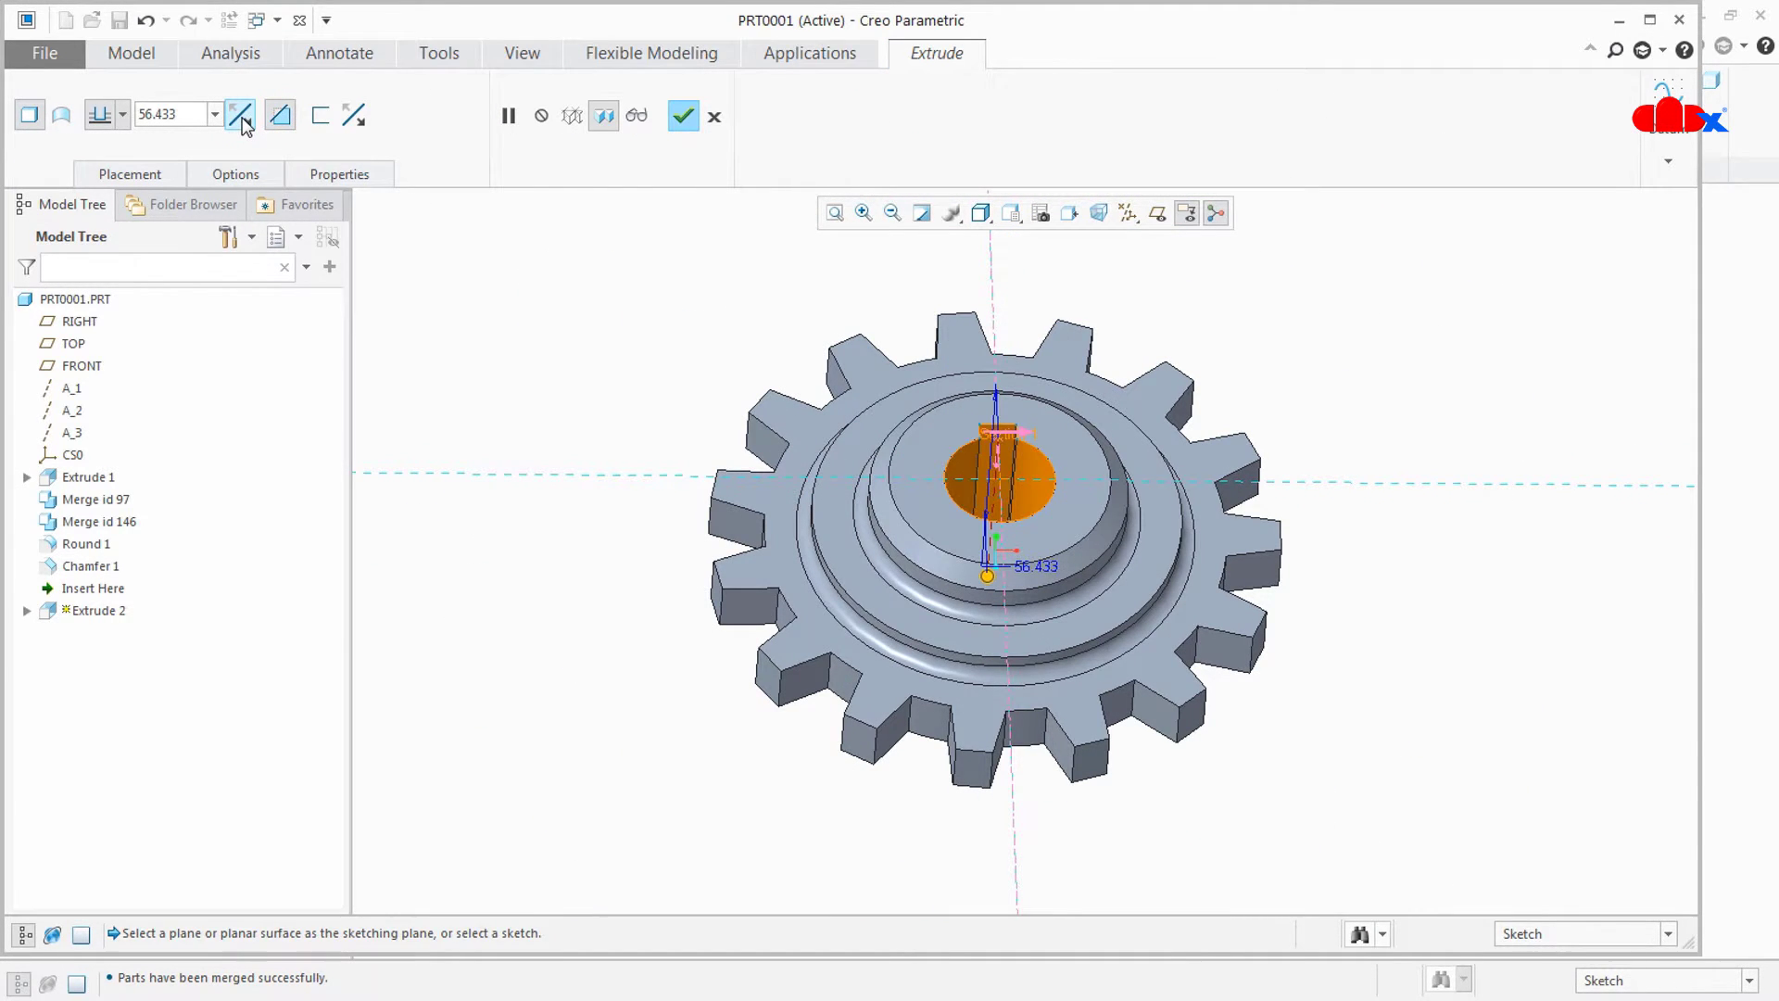
left_click(123, 114)
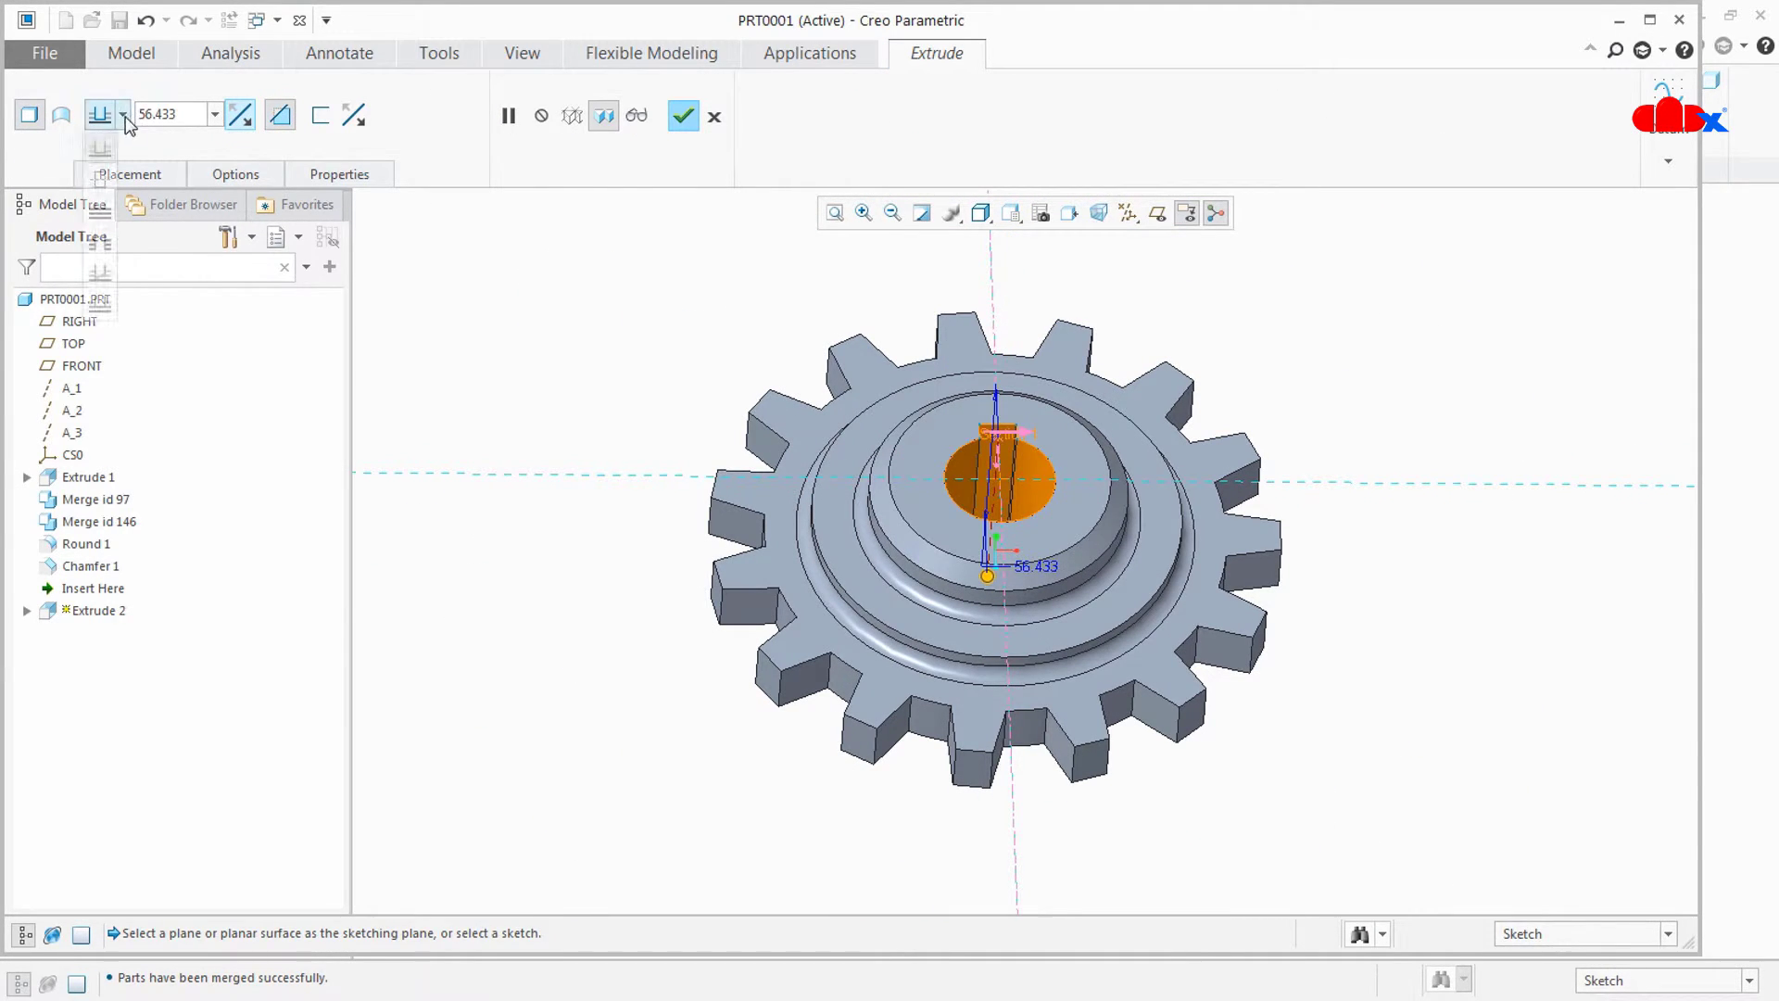
left_click(100, 241)
left_click(683, 116)
left_click(1331, 401)
middle_click_drag(1330, 401, 1369, 570)
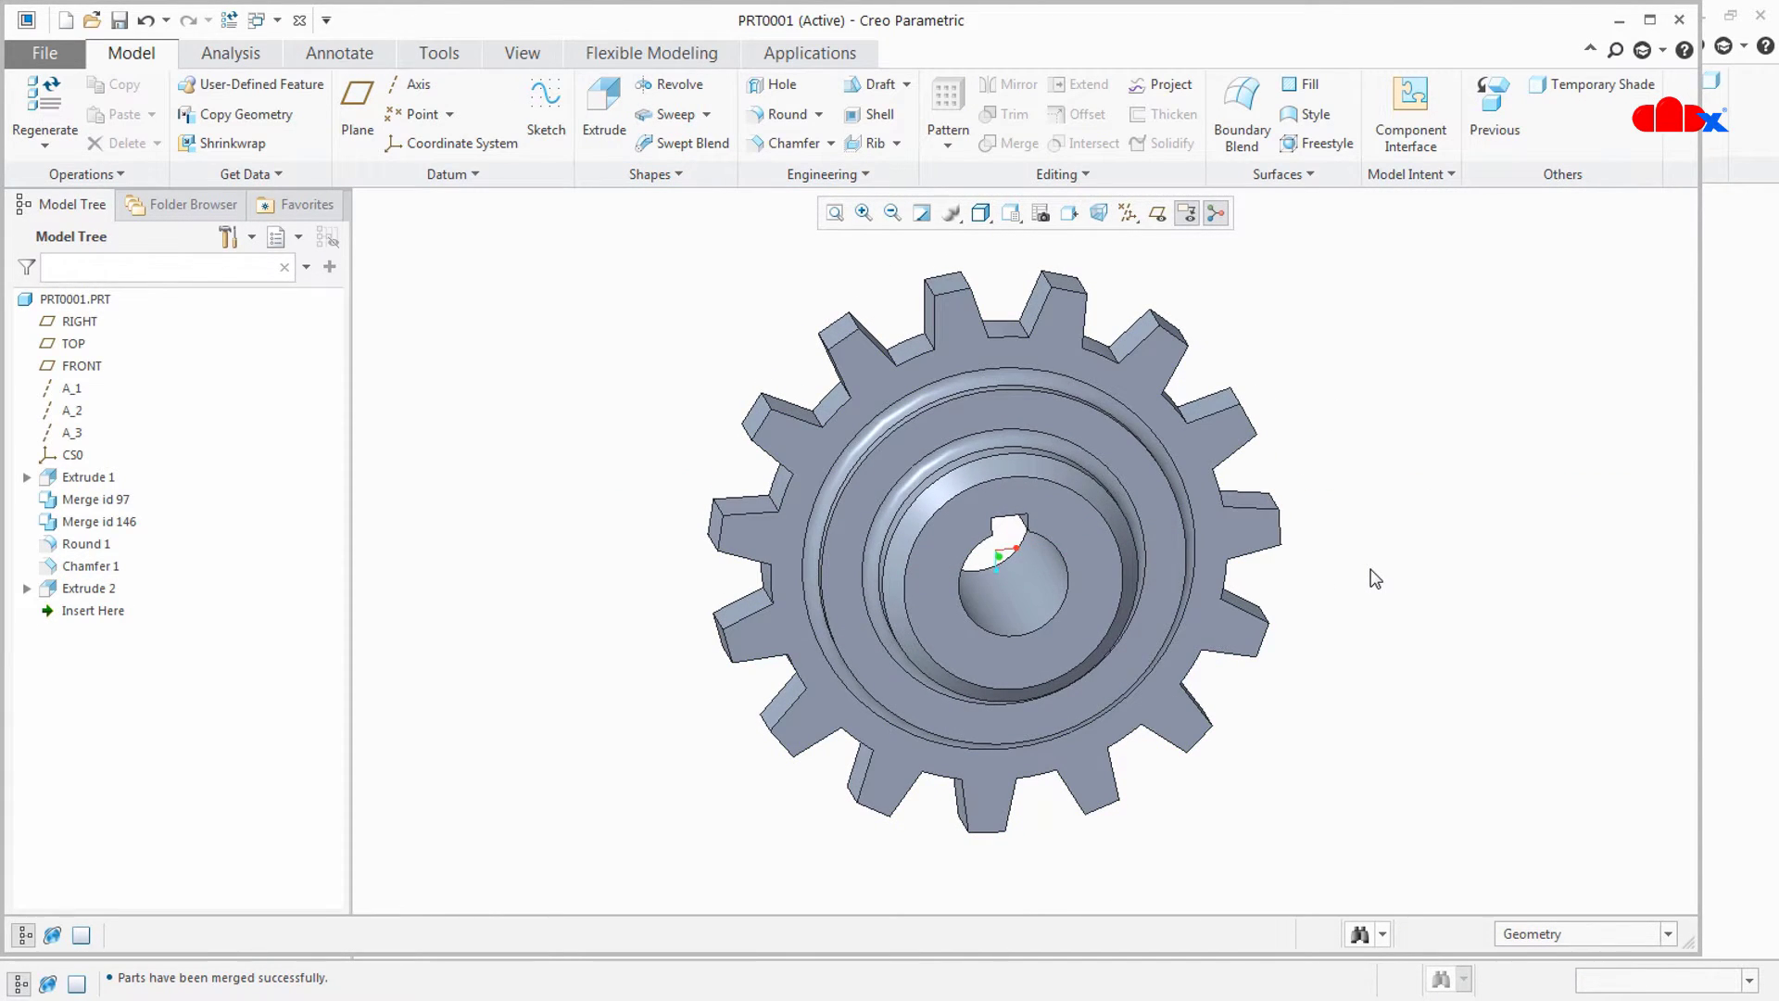
key("ctrl+d")
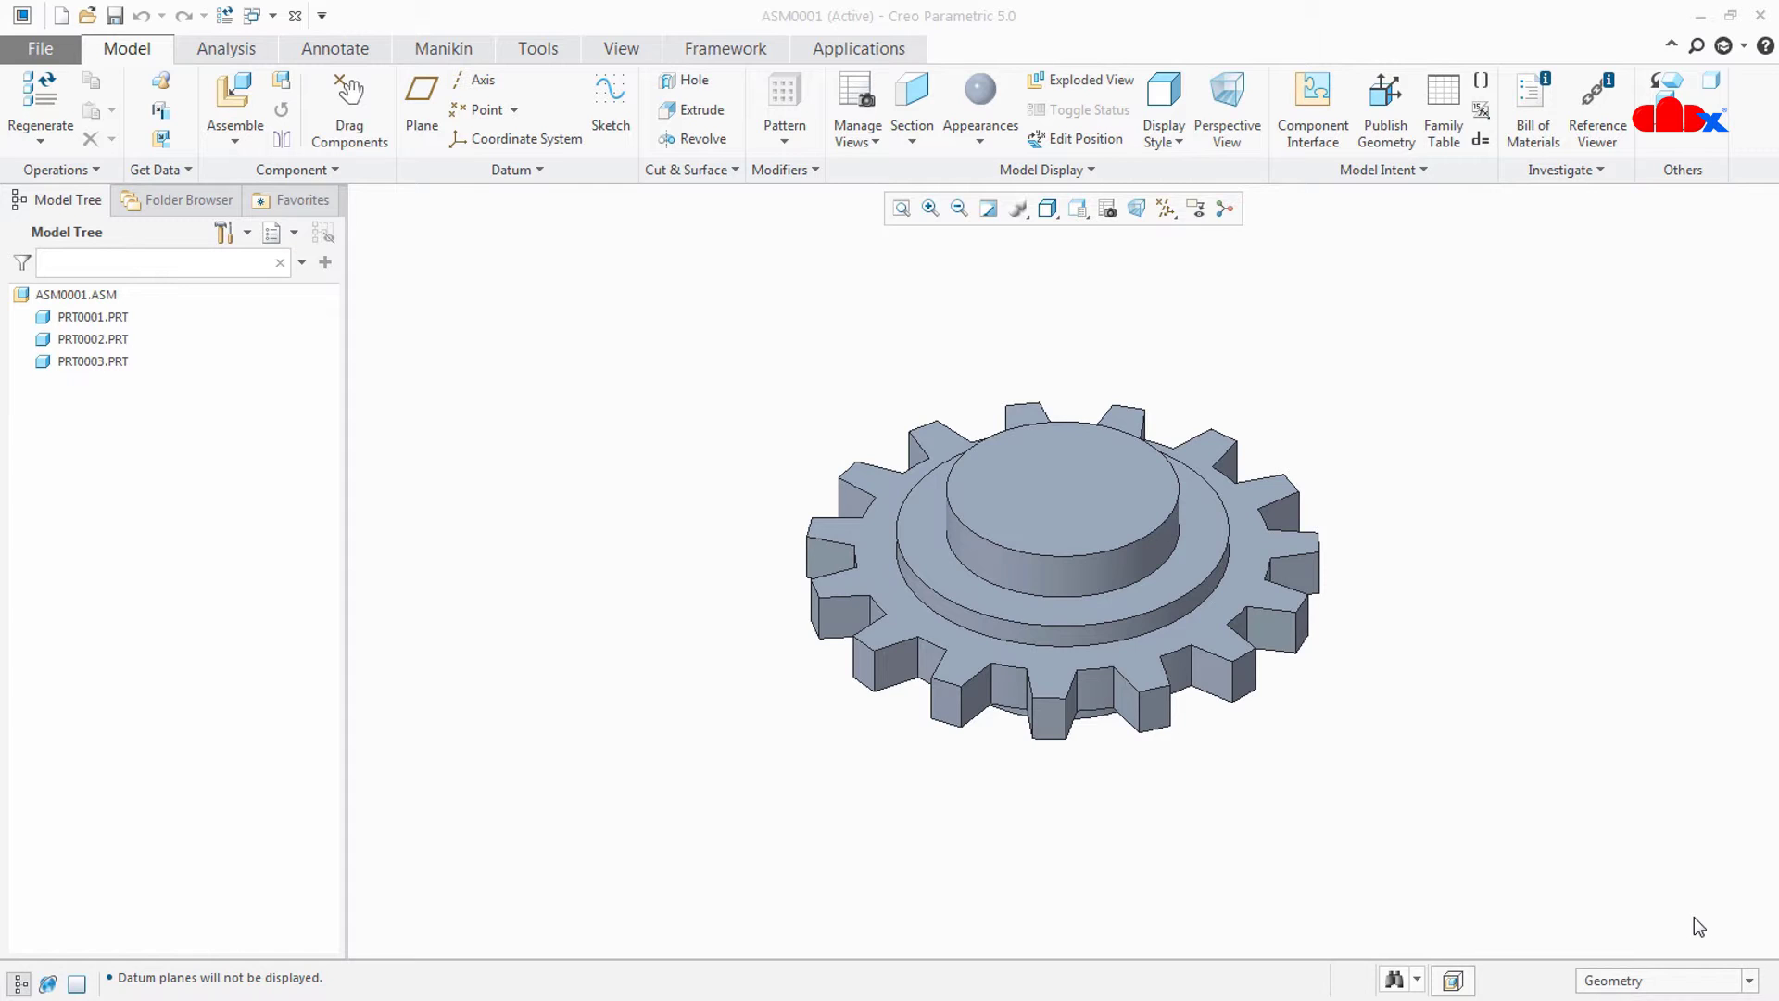
- Save a STEP (*.stp) copy of the assembly, close it and erase undisplayed models
left_click(59, 54)
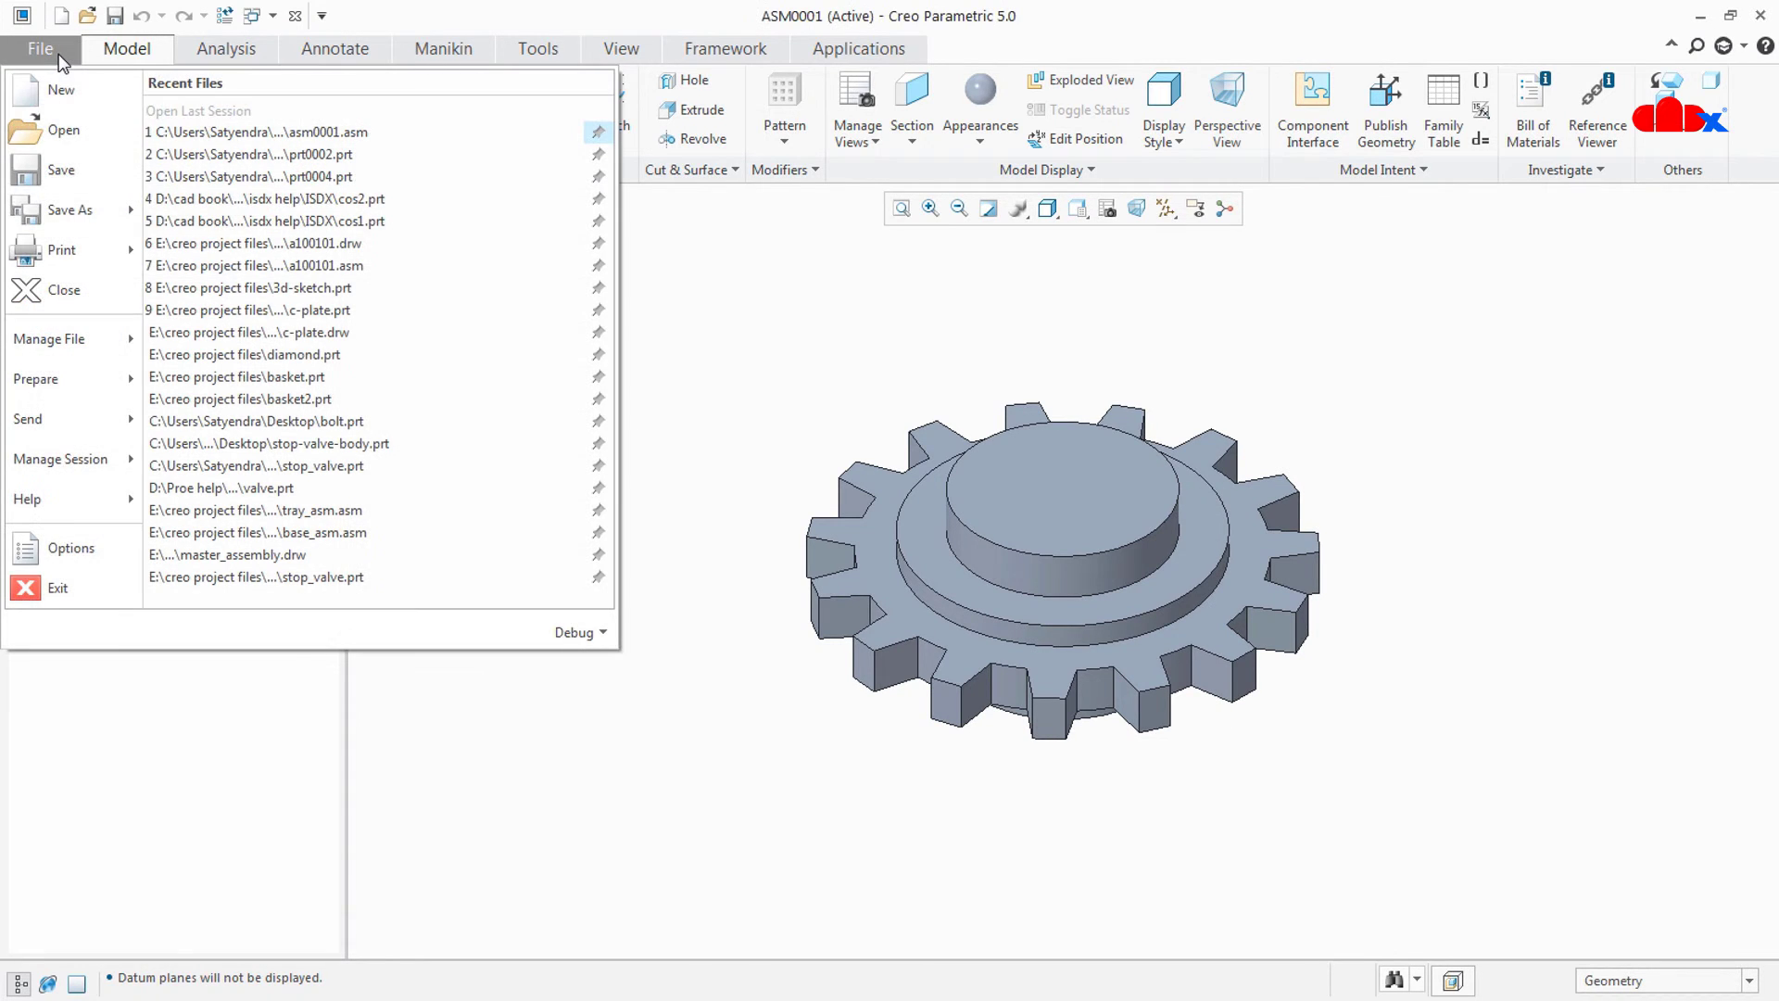
mouse_move(76, 204)
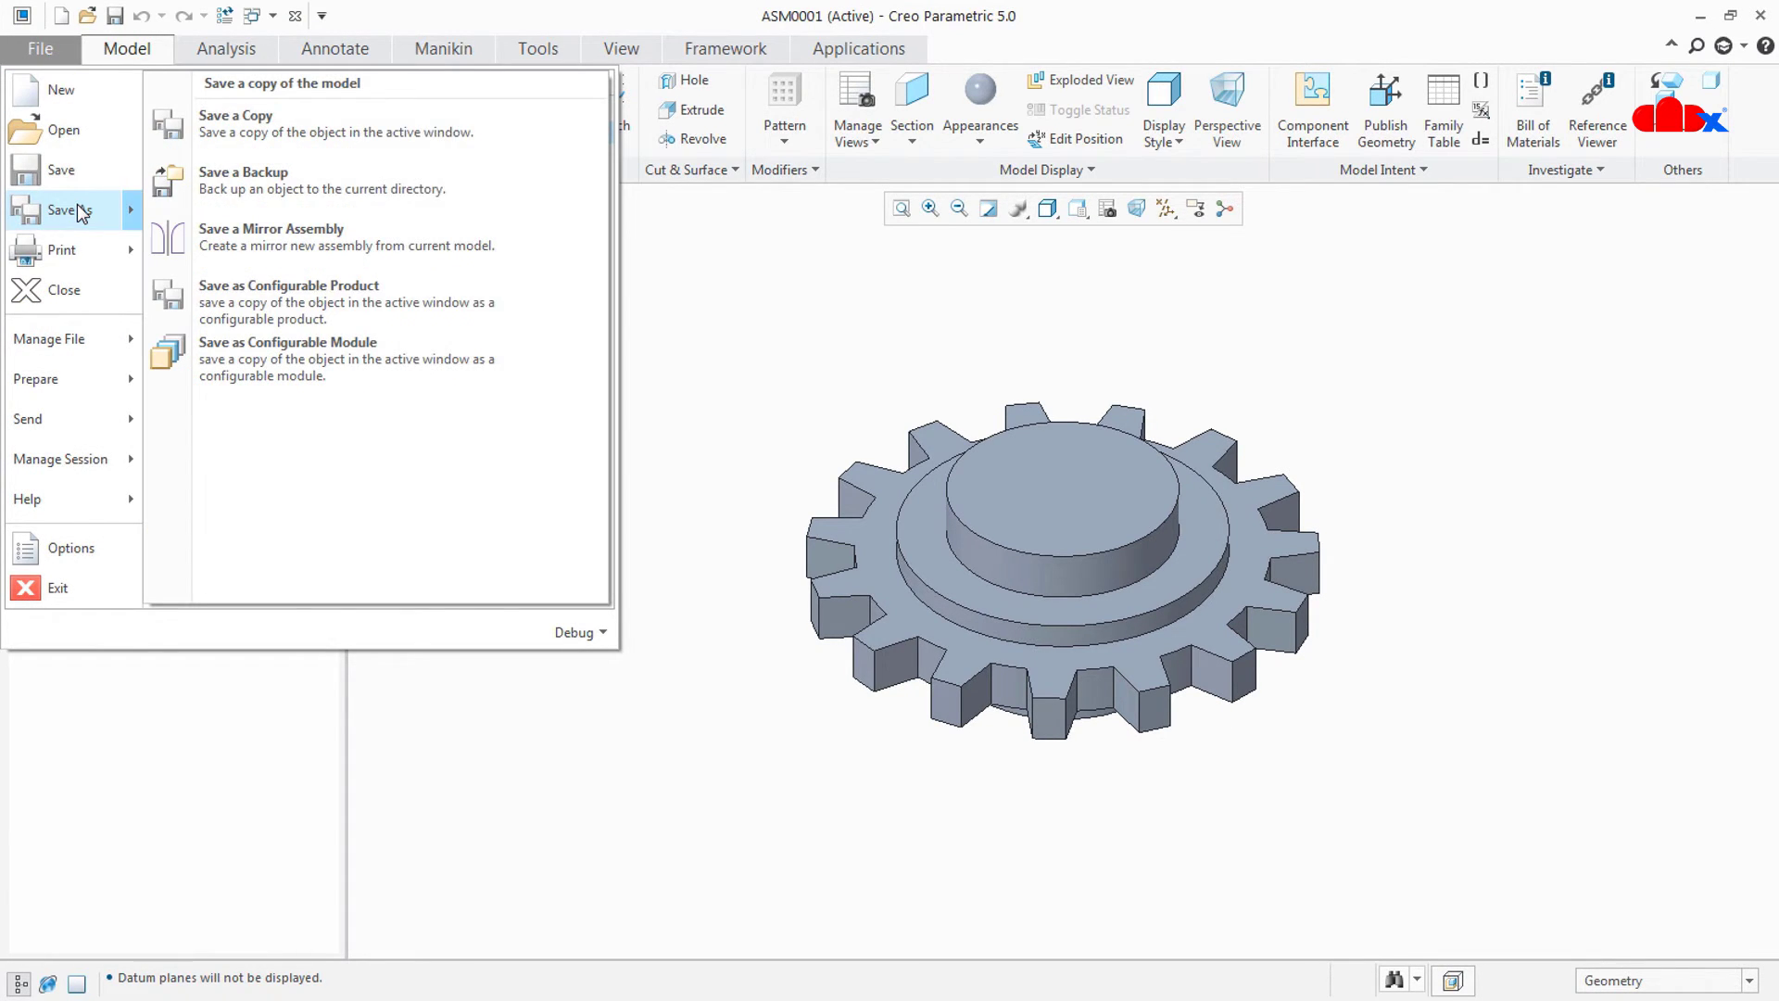
left_click(235, 119)
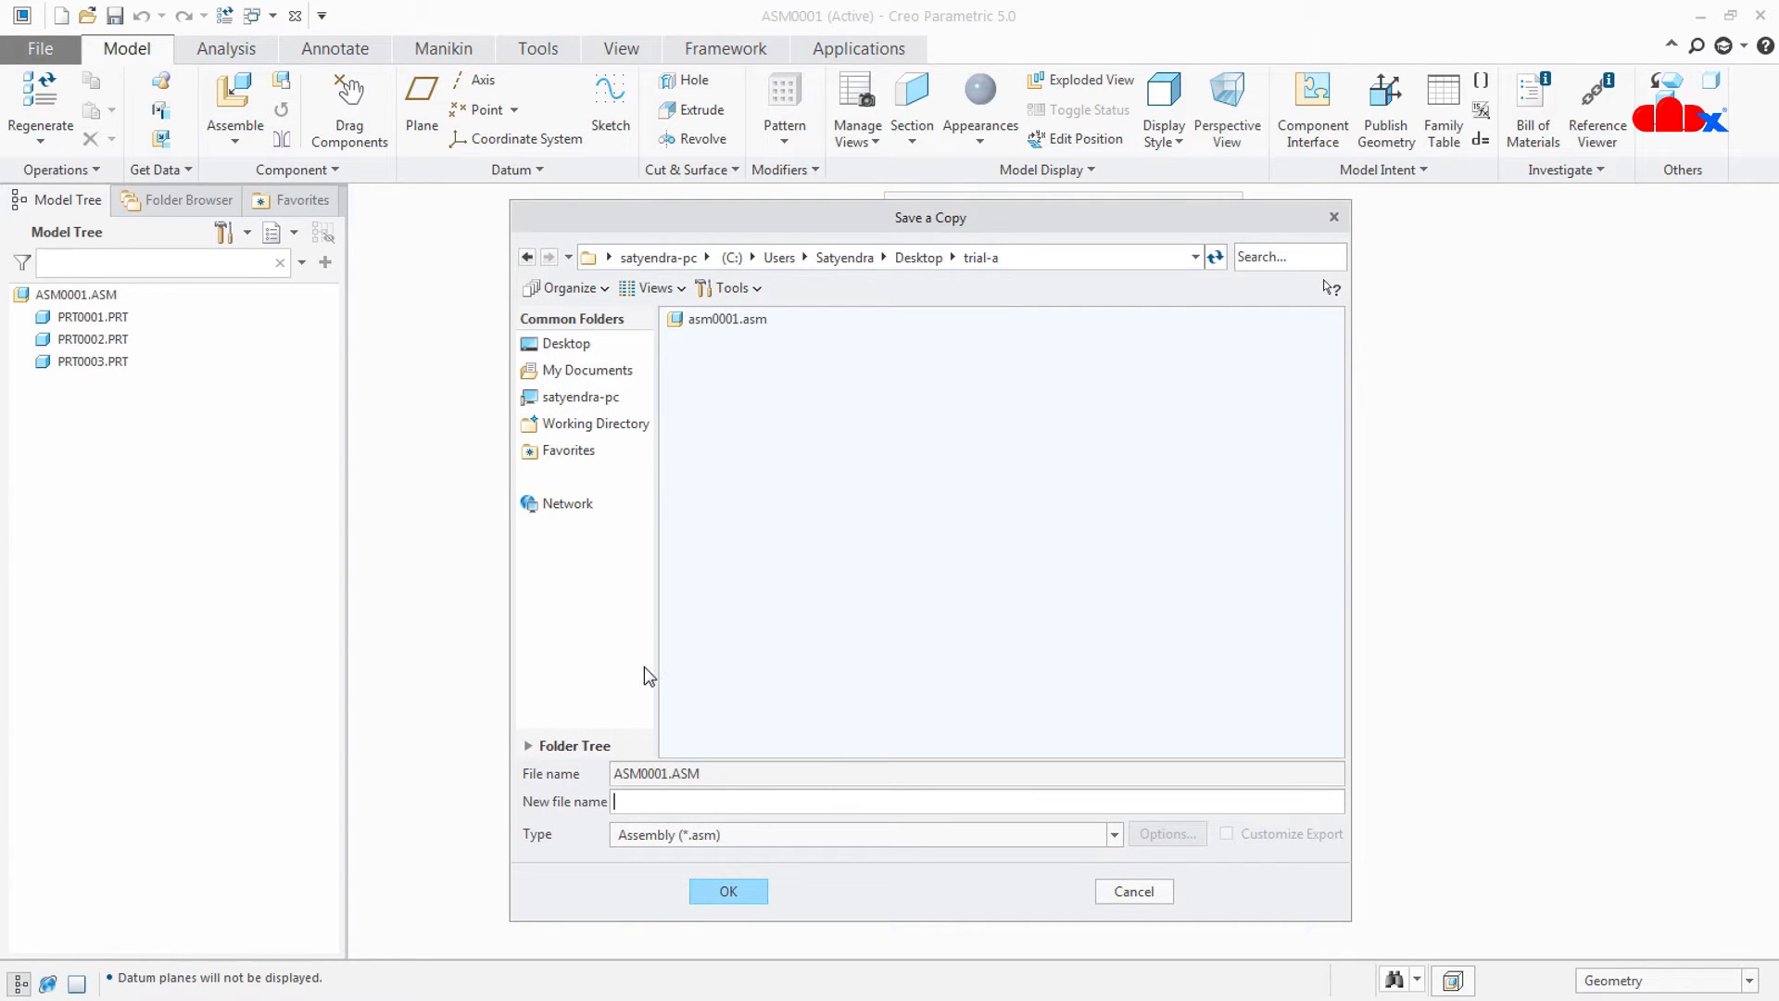
left_click(755, 839)
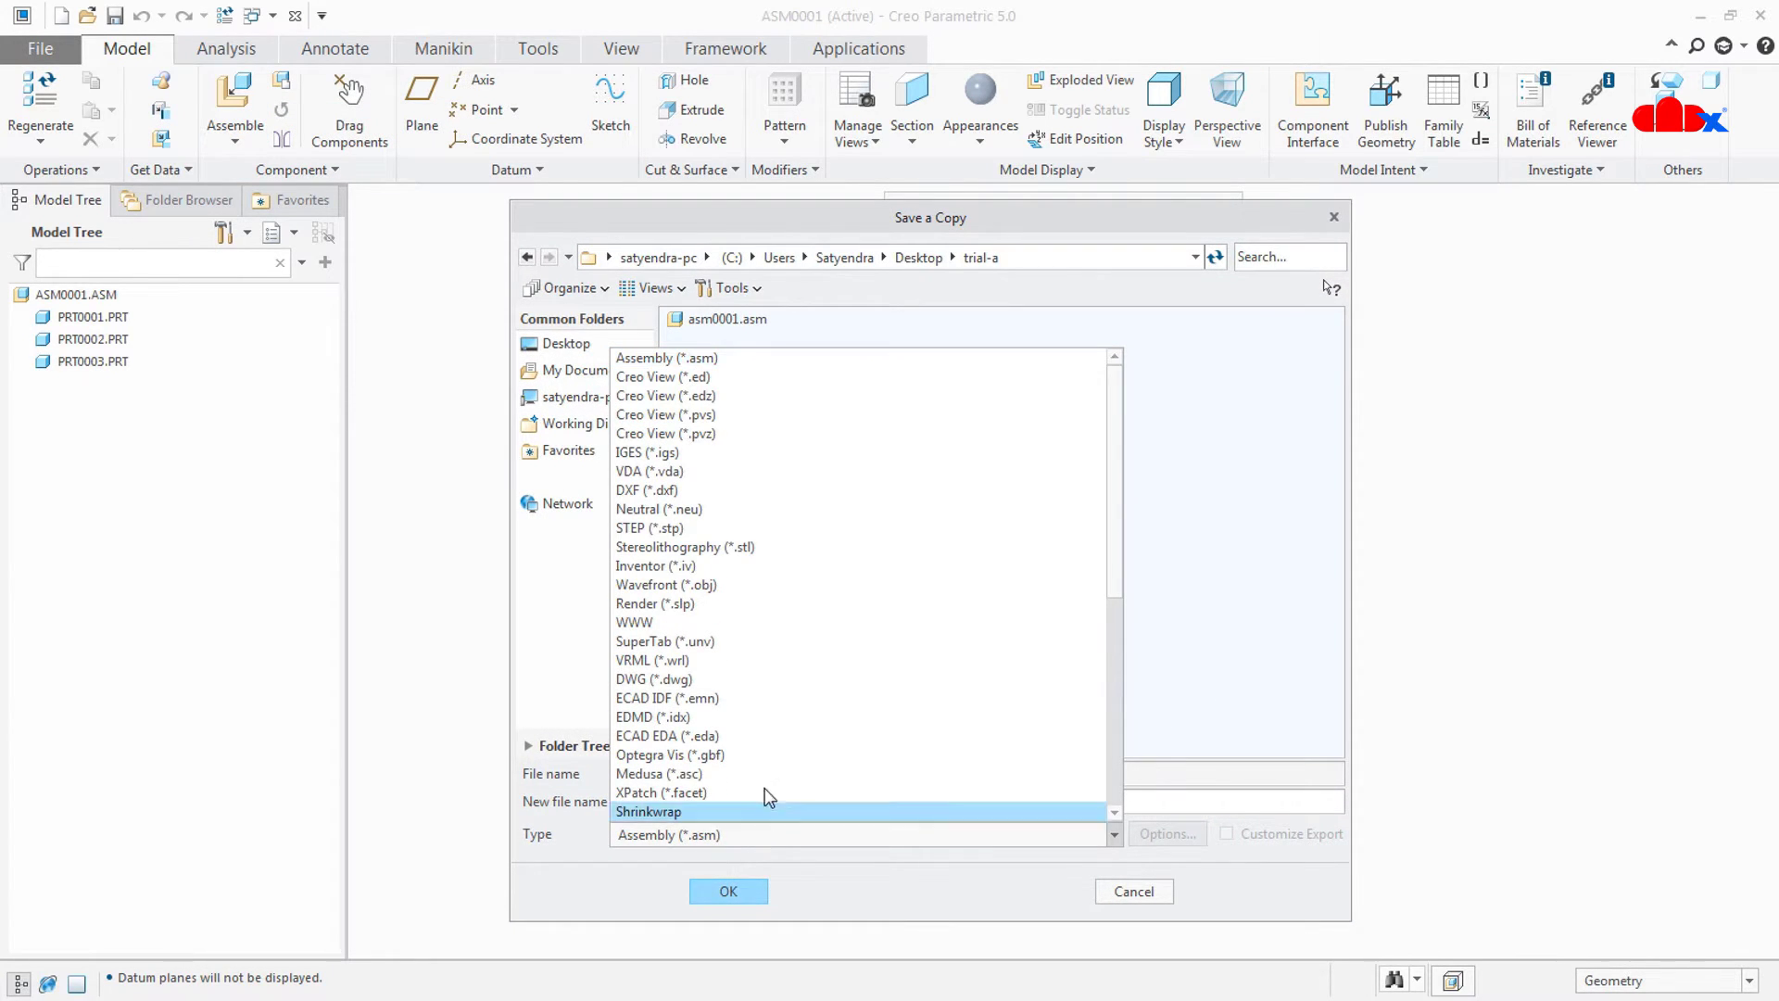
left_click(768, 528)
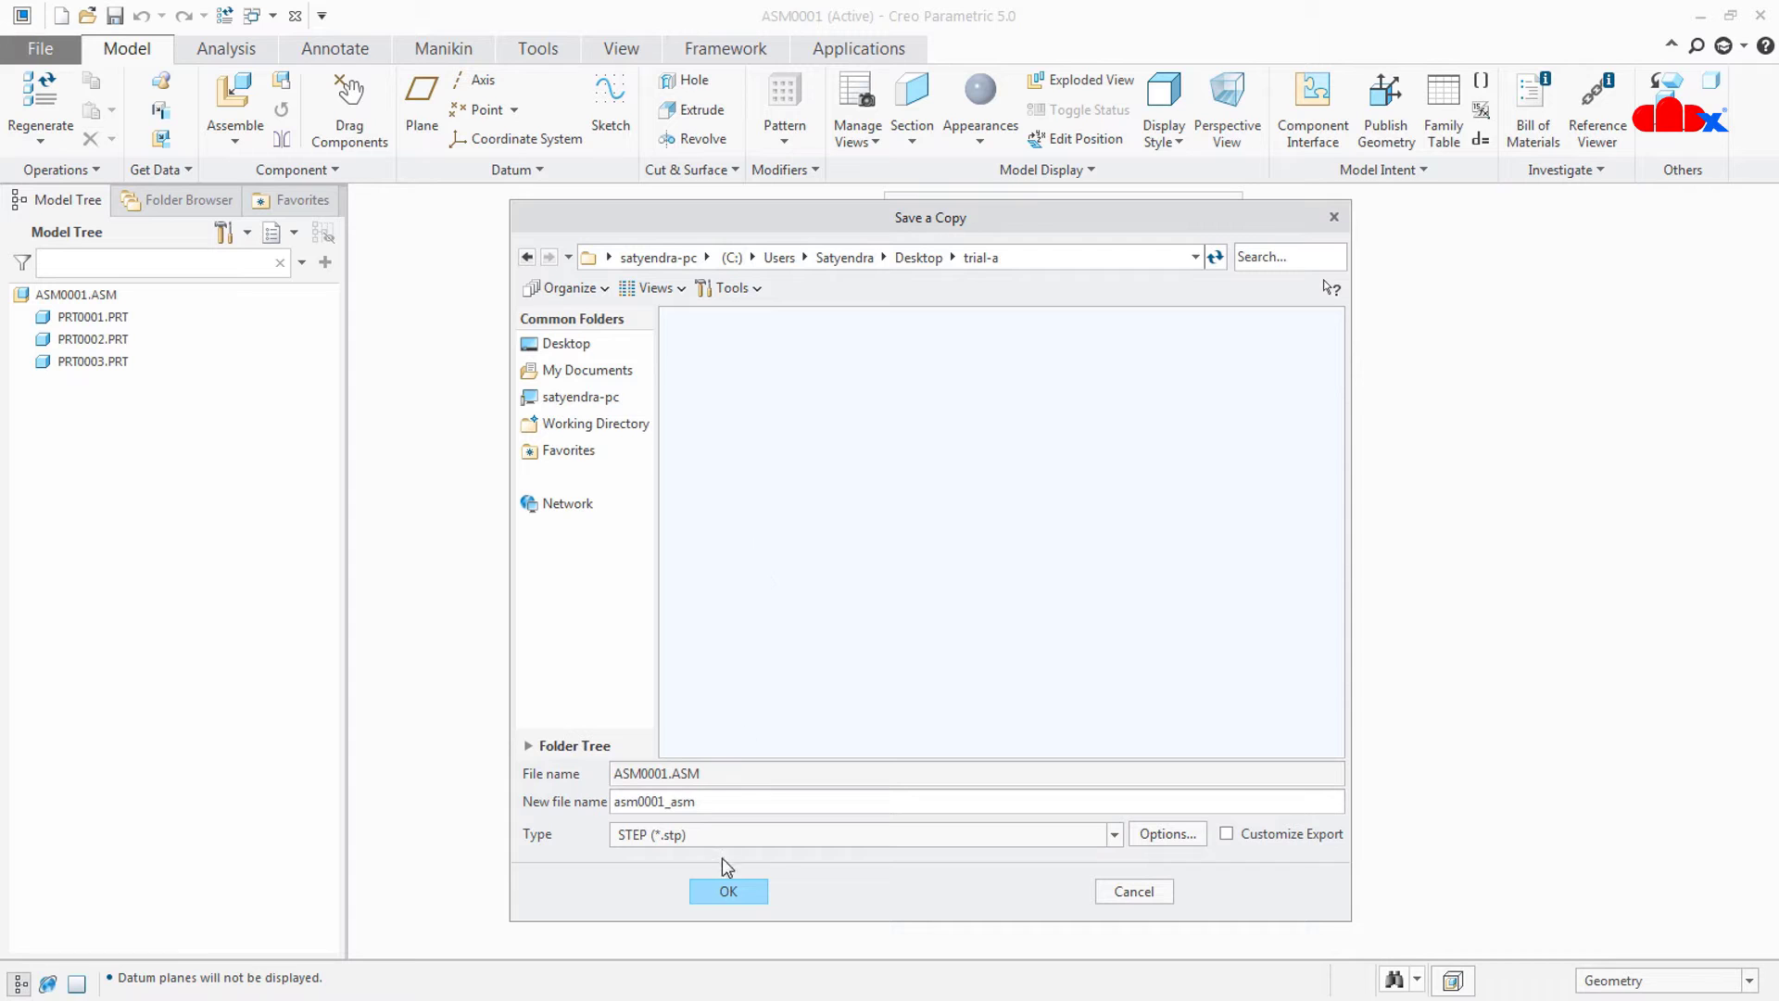
left_click(727, 891)
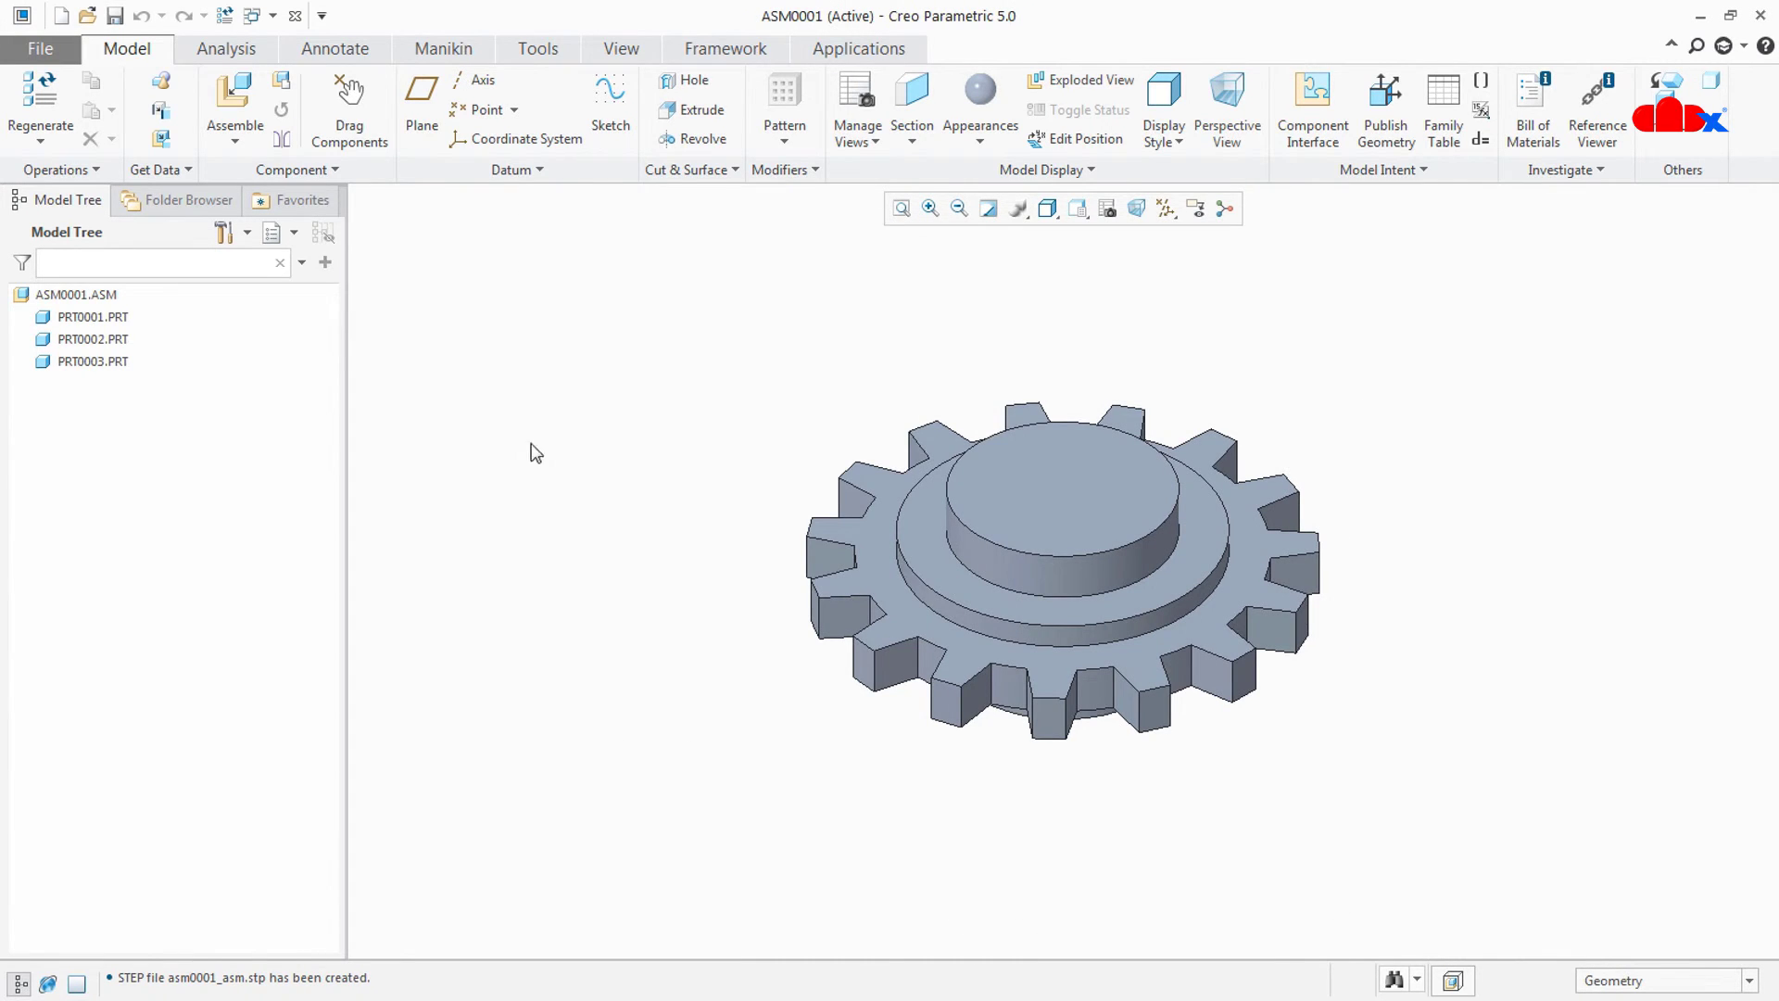
left_click(294, 19)
left_click(295, 105)
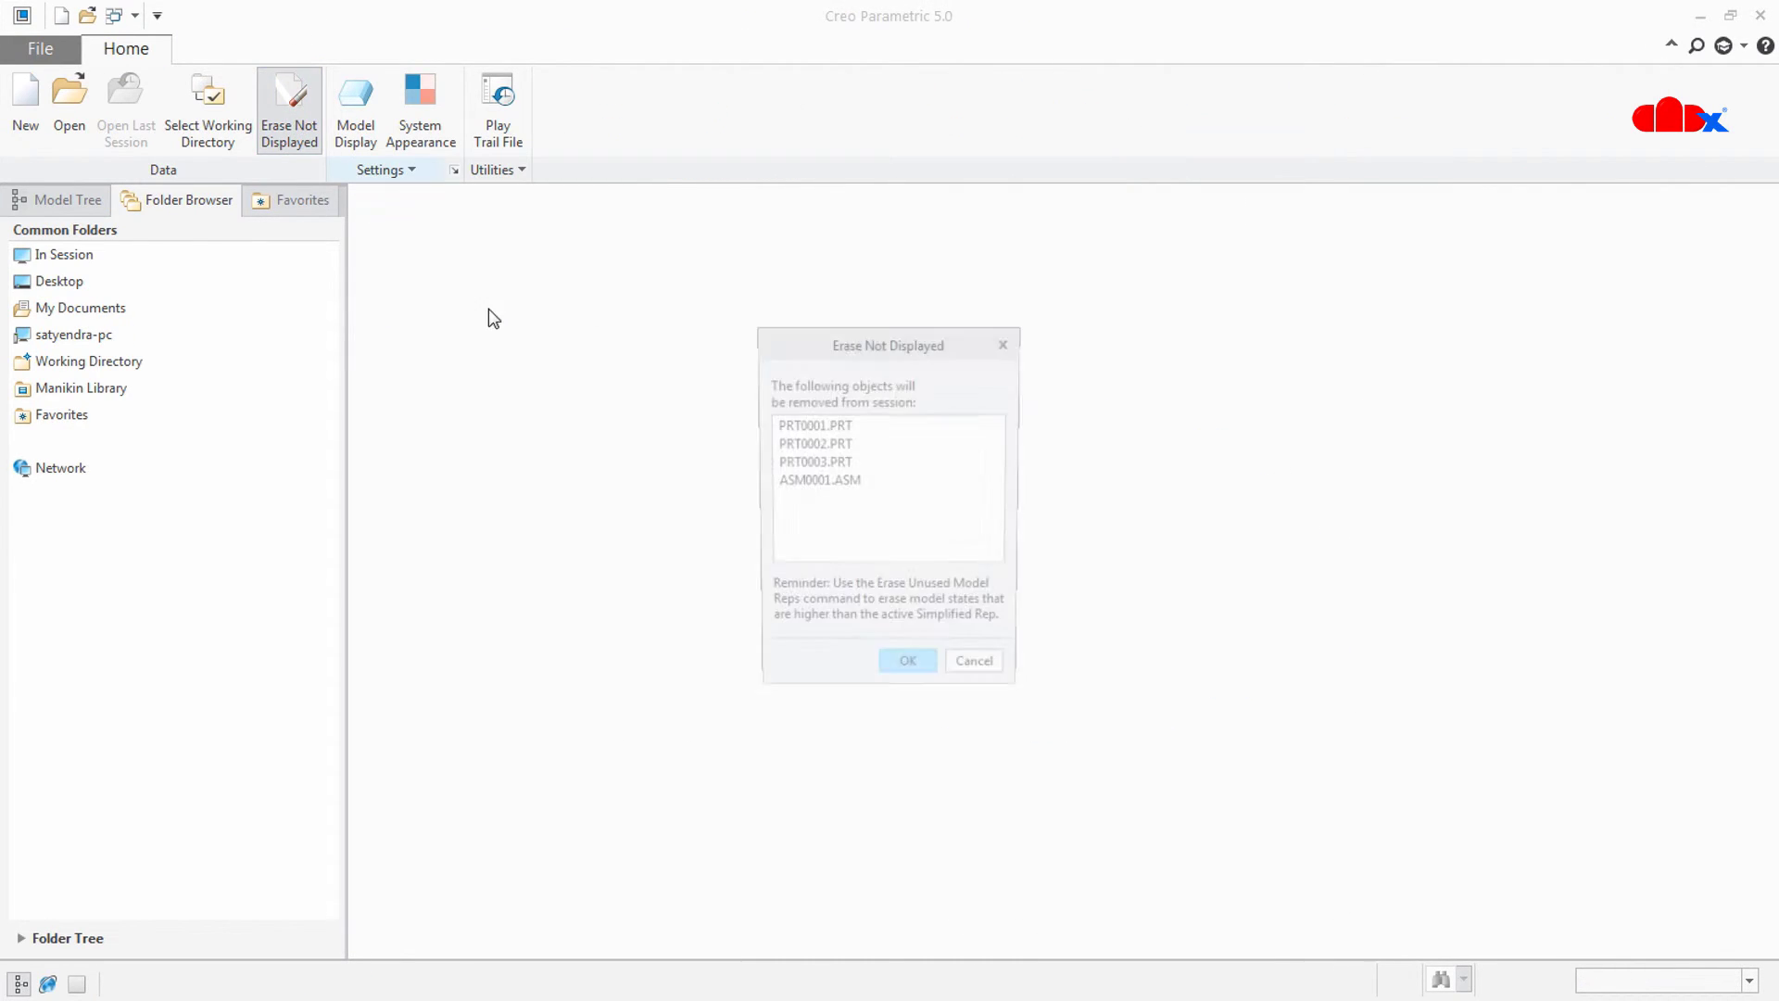
- Confirm the erase, then import asm0001_asm.stp as a new single Part model
key("Return")
left_click(66, 98)
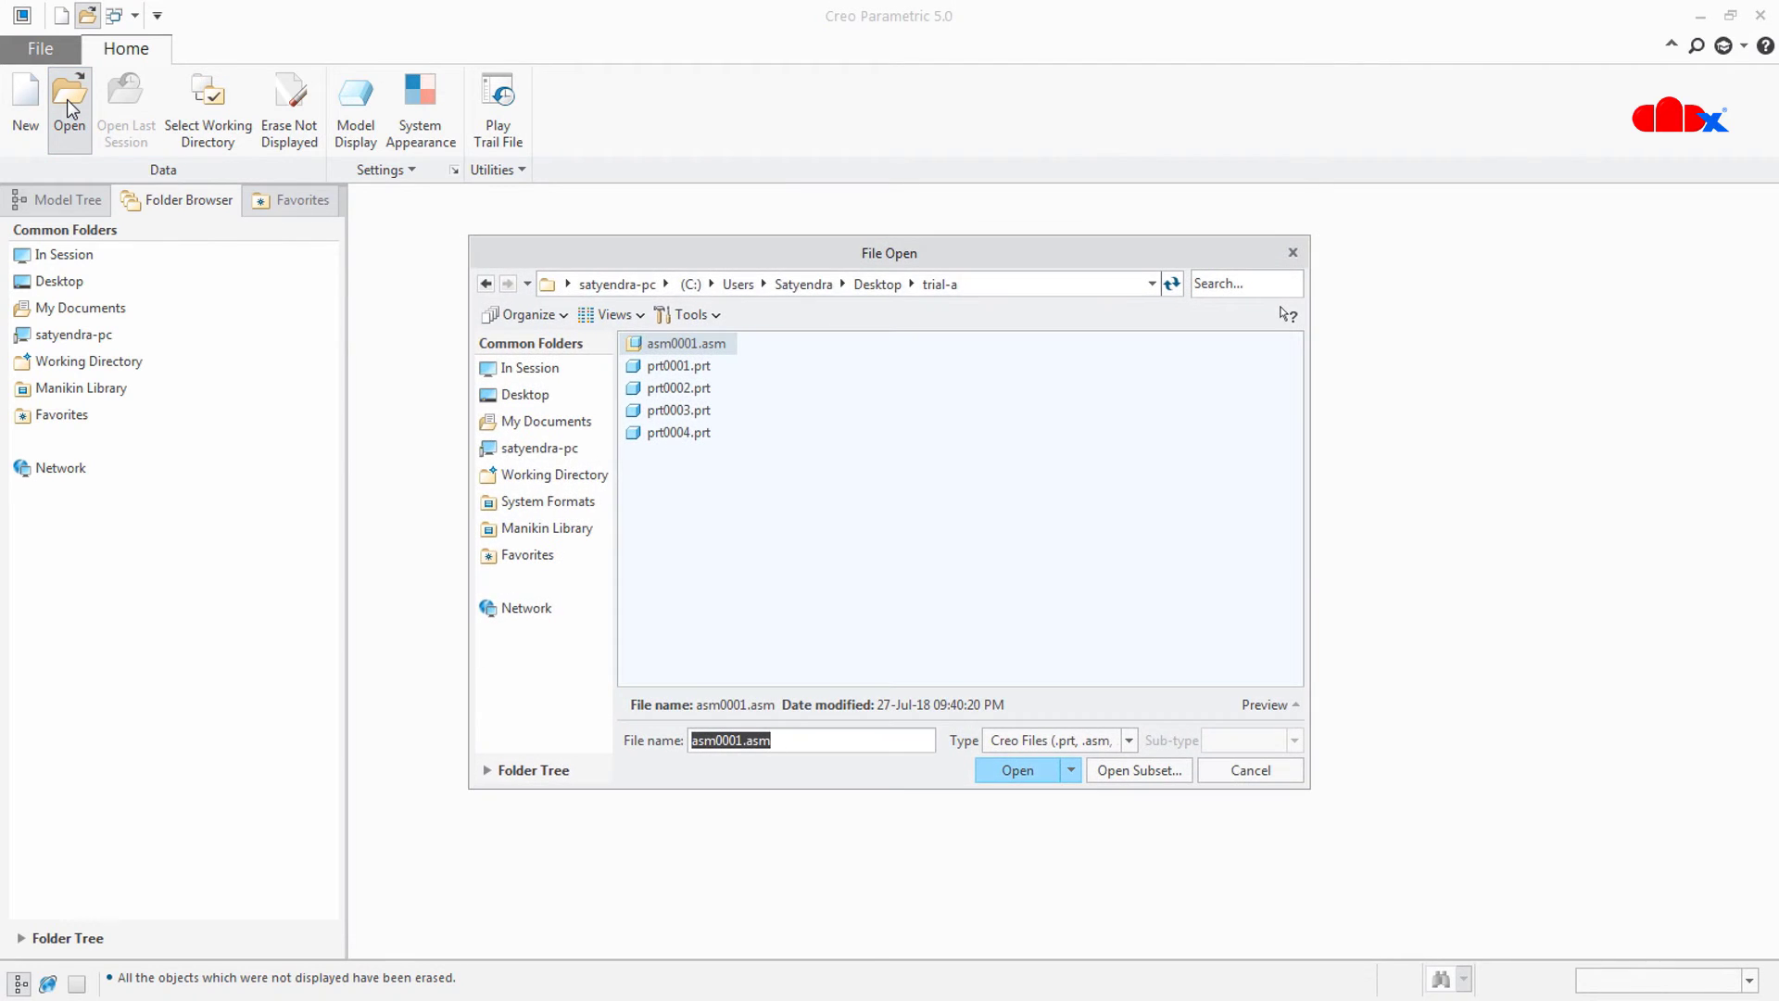
left_click(1010, 740)
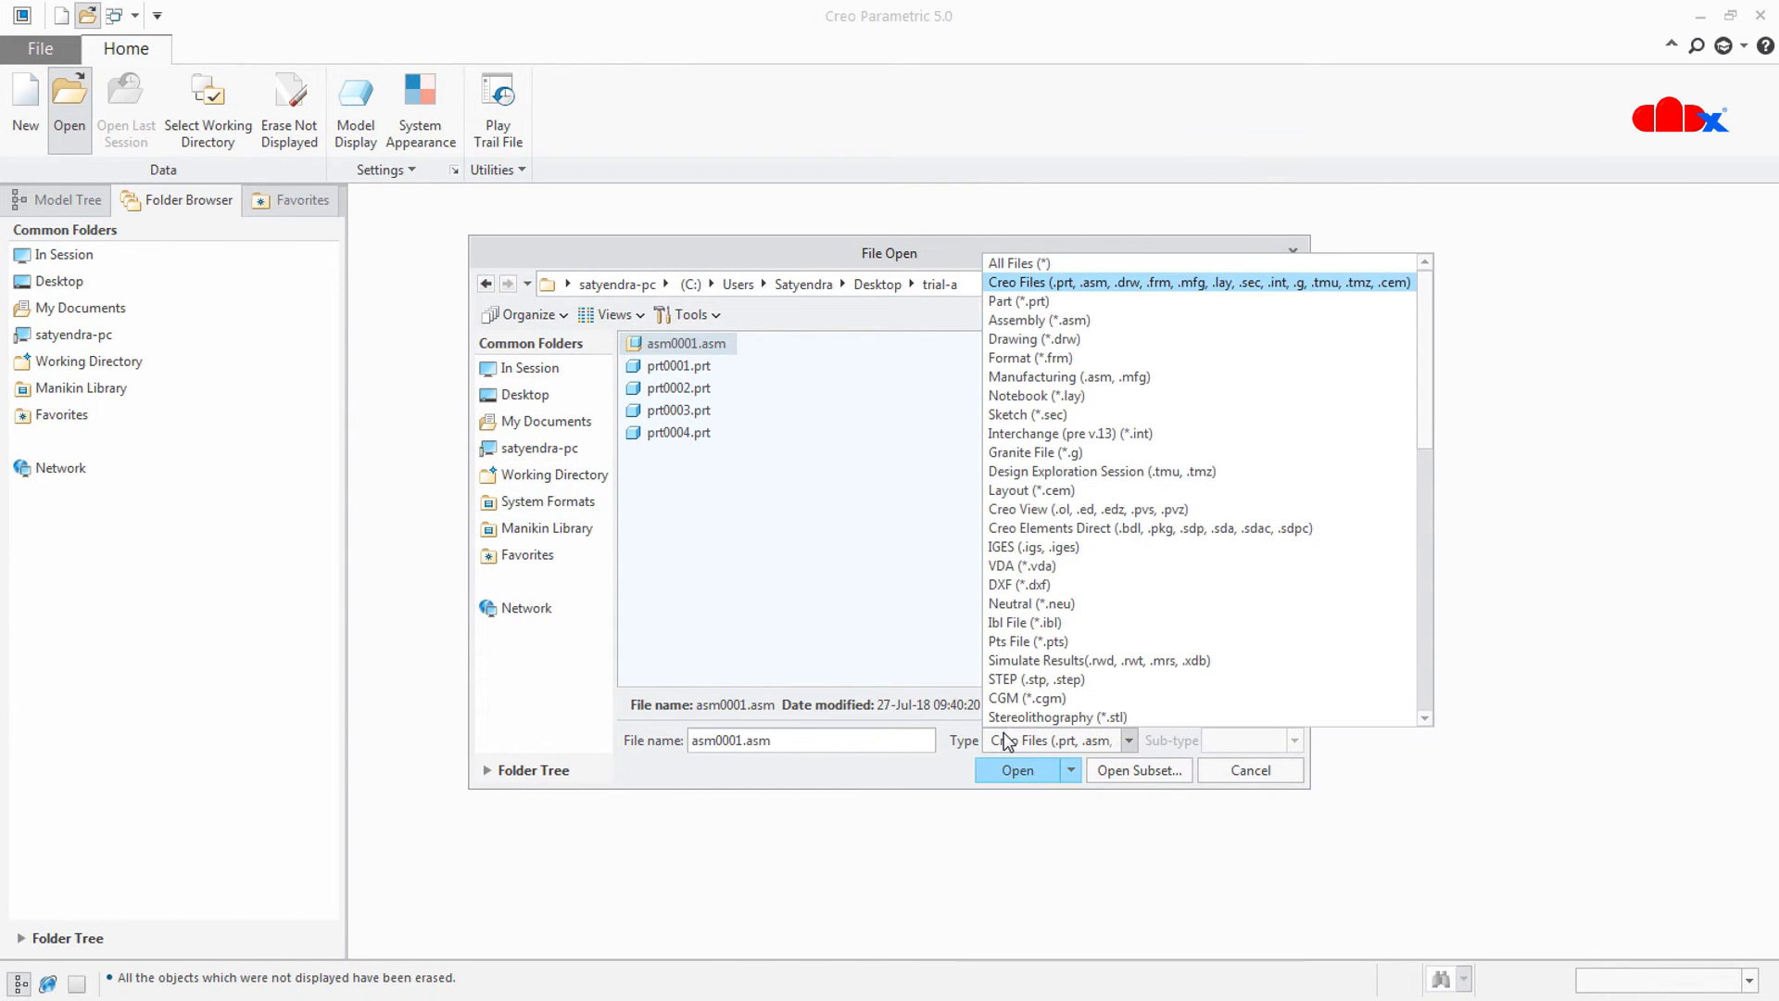
left_click(1021, 681)
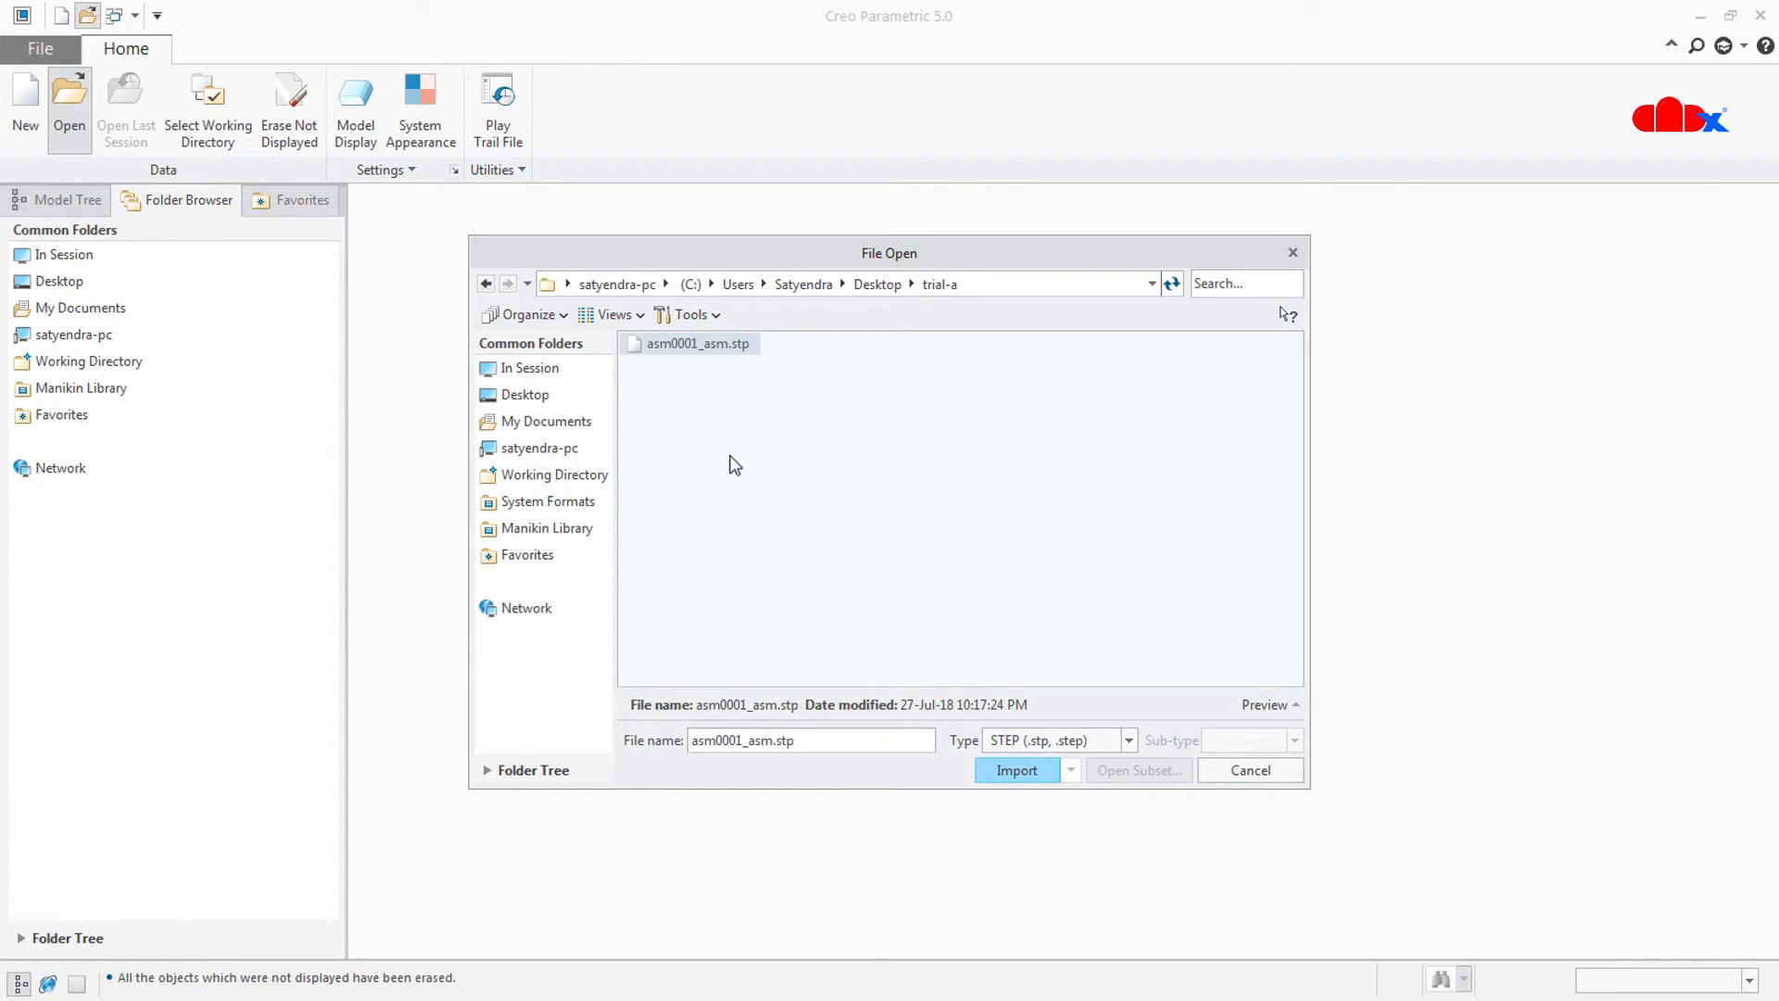
left_click(741, 358)
left_click(1014, 771)
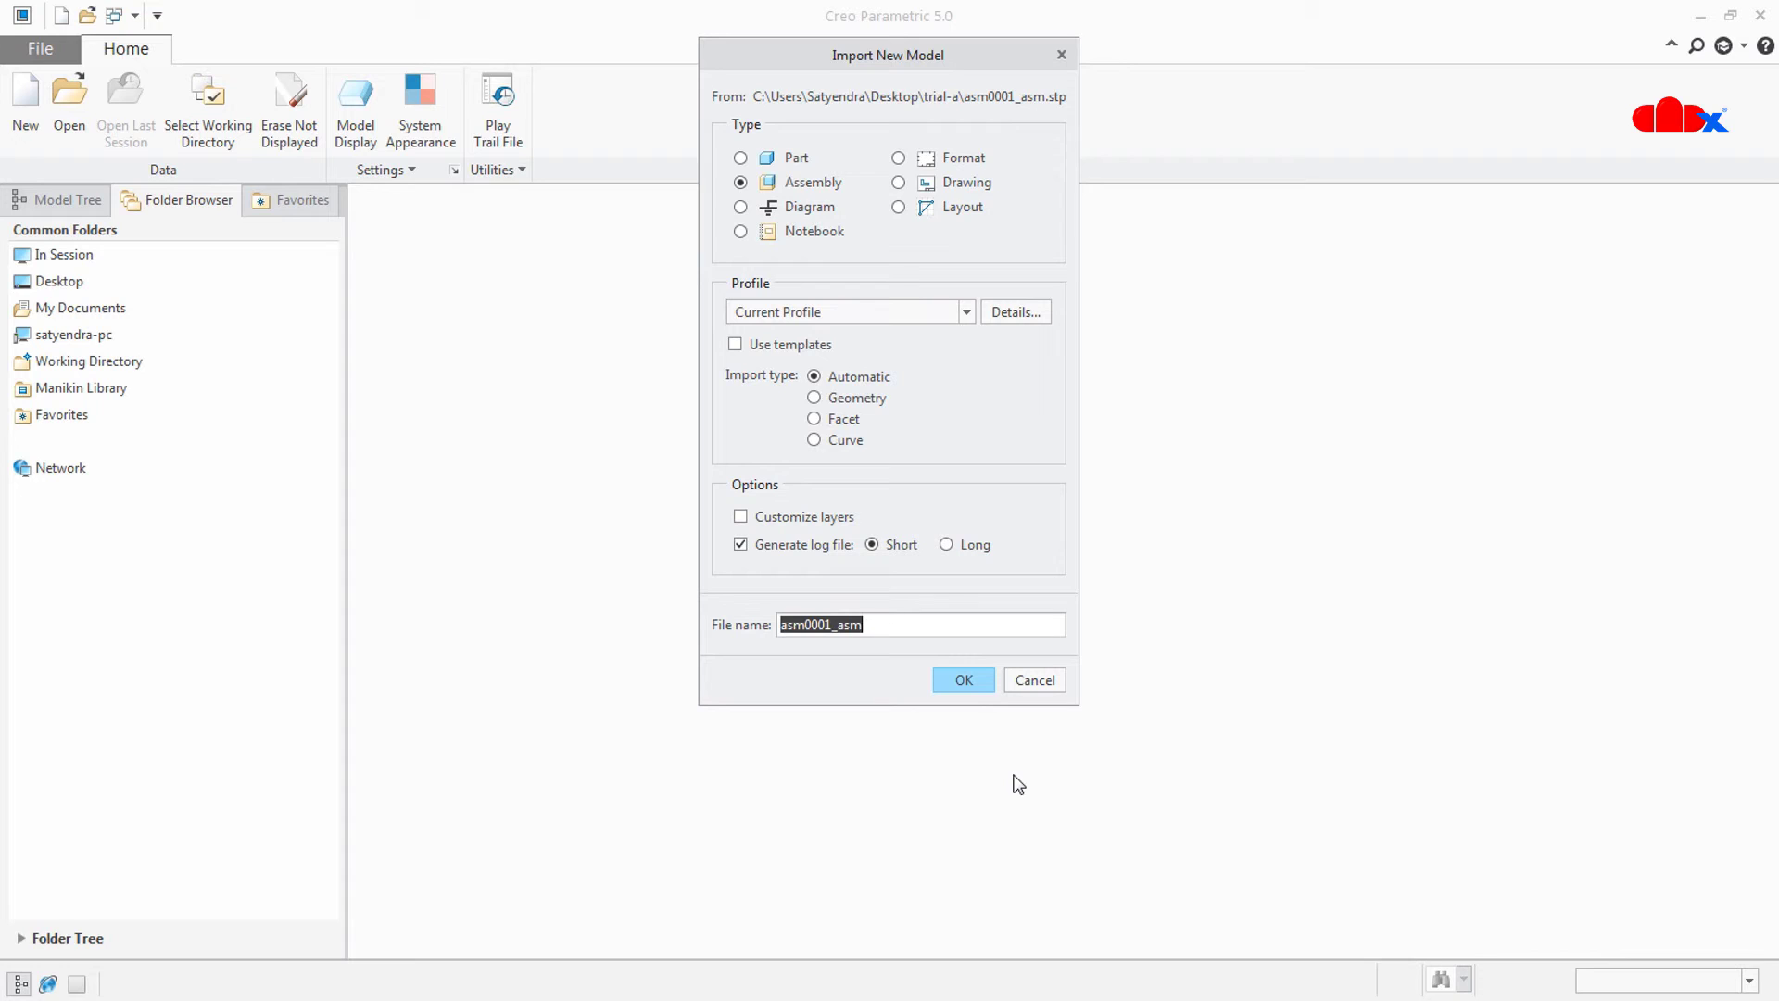
left_click(789, 190)
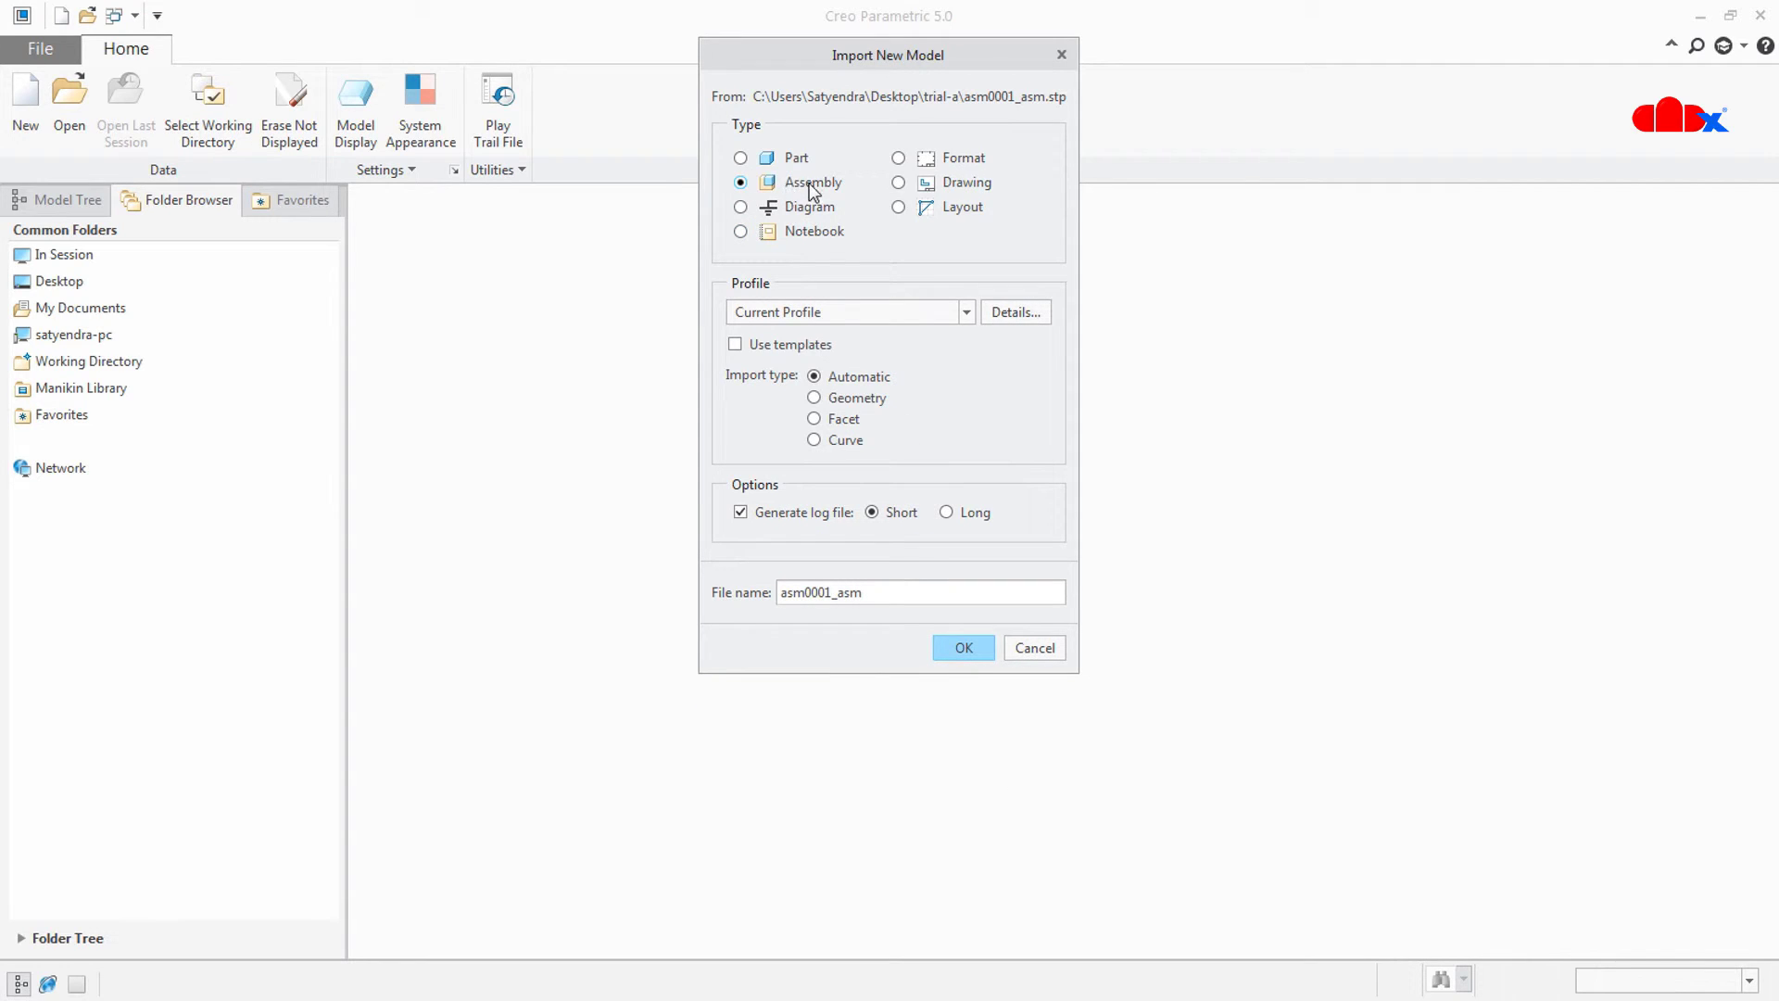
left_click(794, 157)
left_click(966, 644)
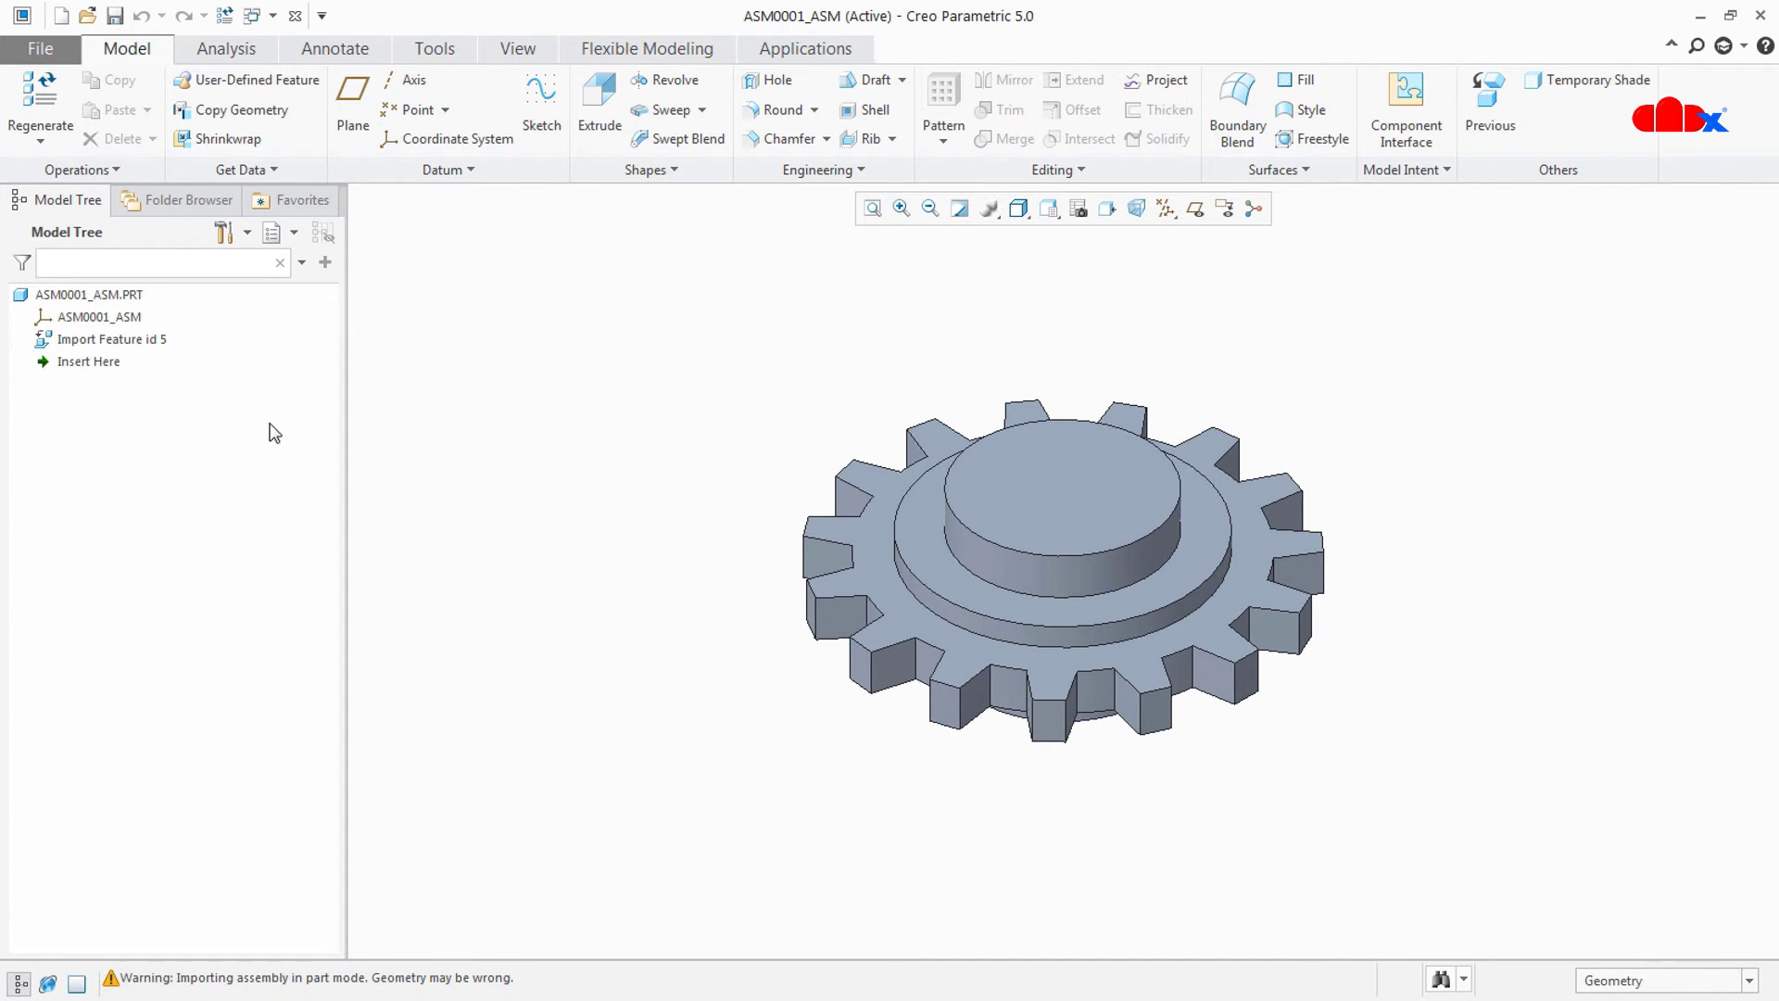
- Try No Hidden display on the imported gear, then switch to Shading With Edges
left_click(153, 341)
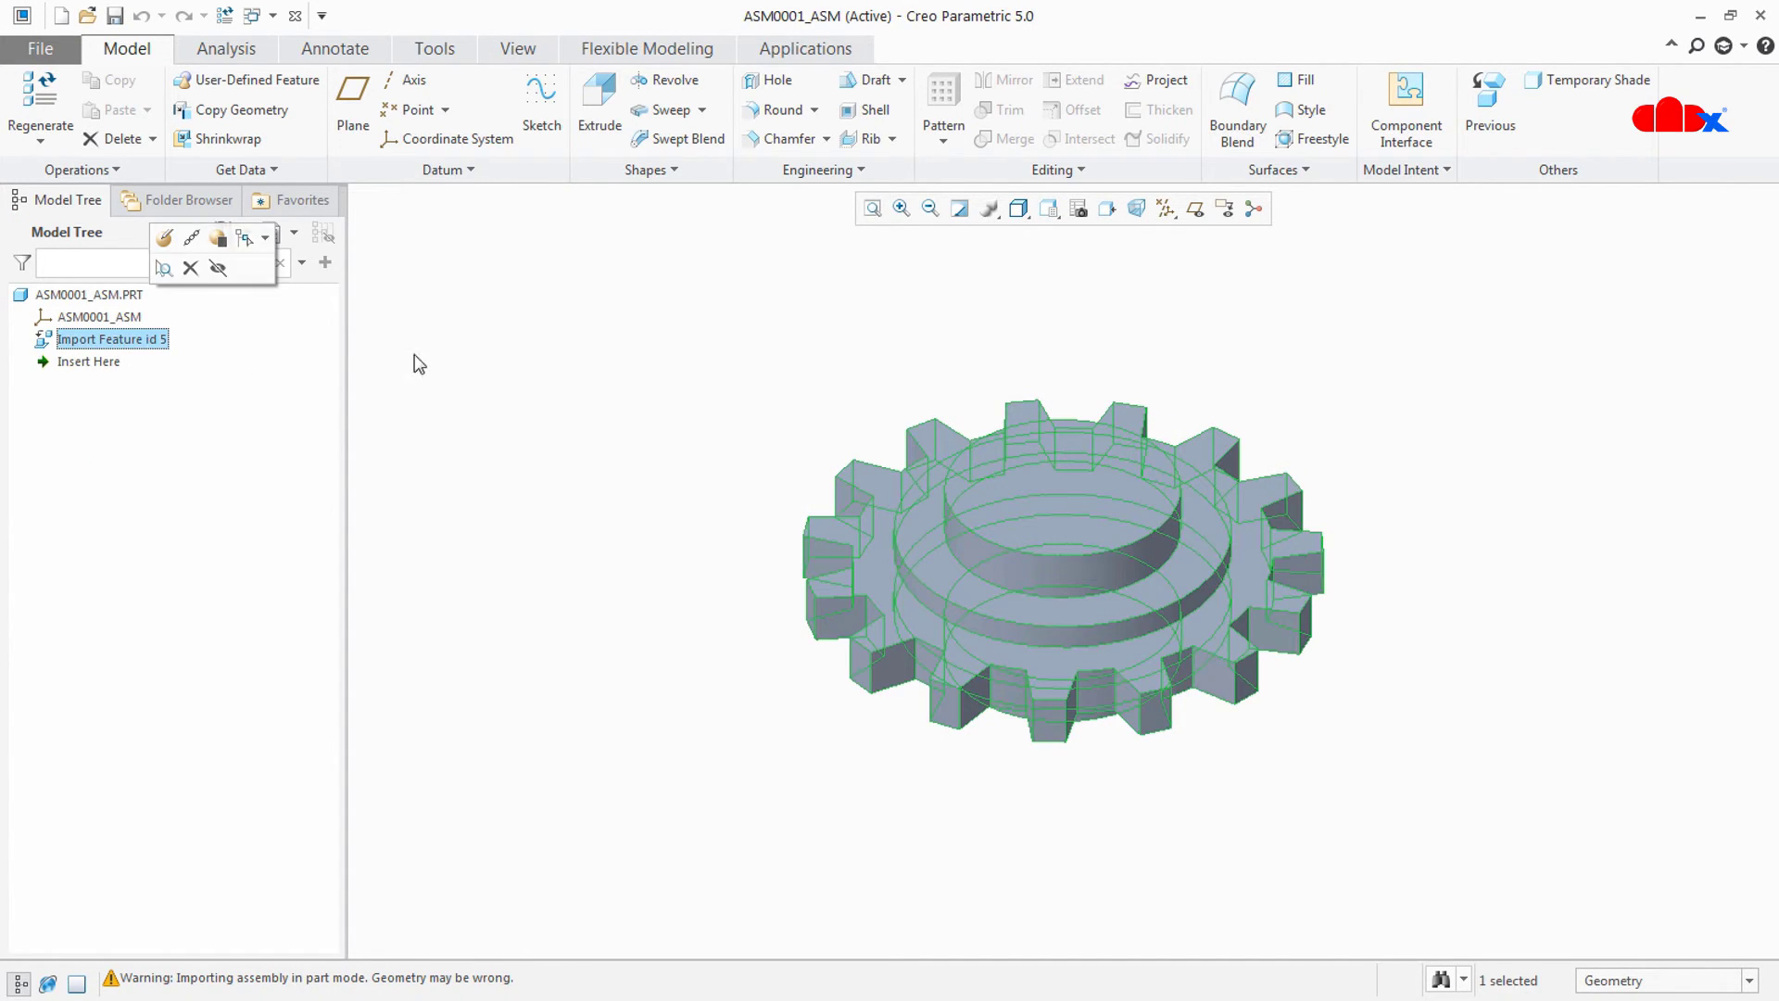
left_click(1019, 208)
left_click(1030, 309)
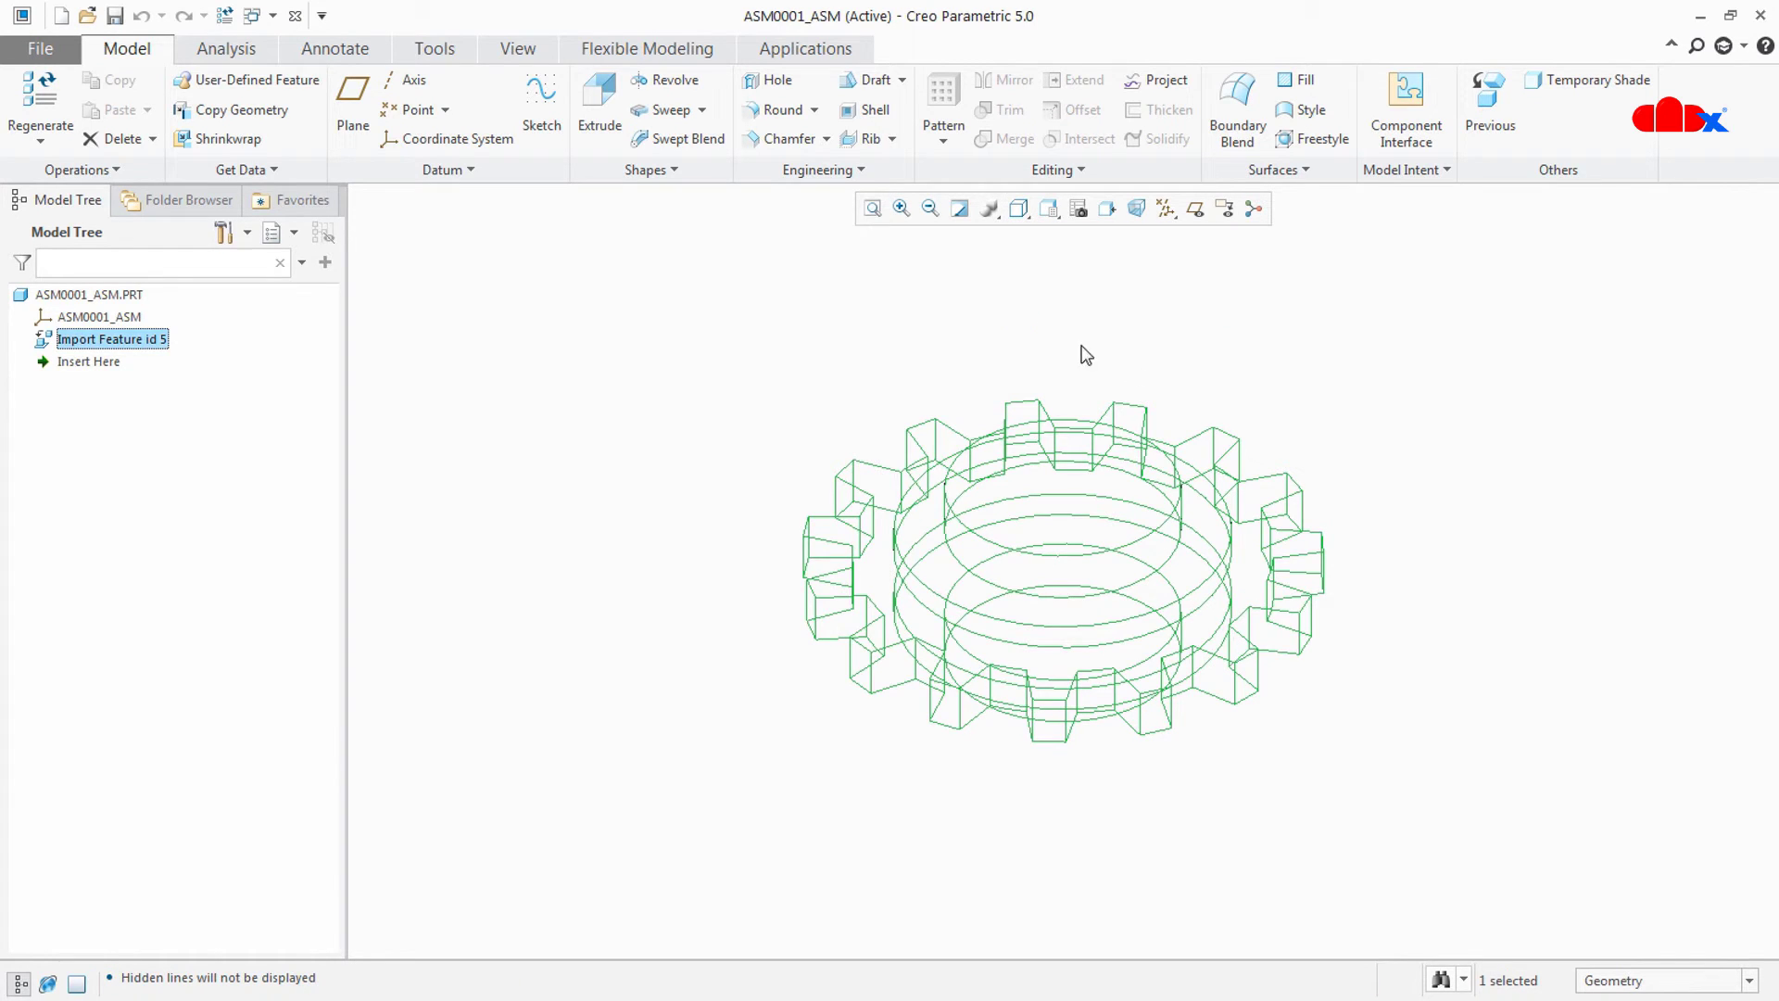
left_click(1019, 208)
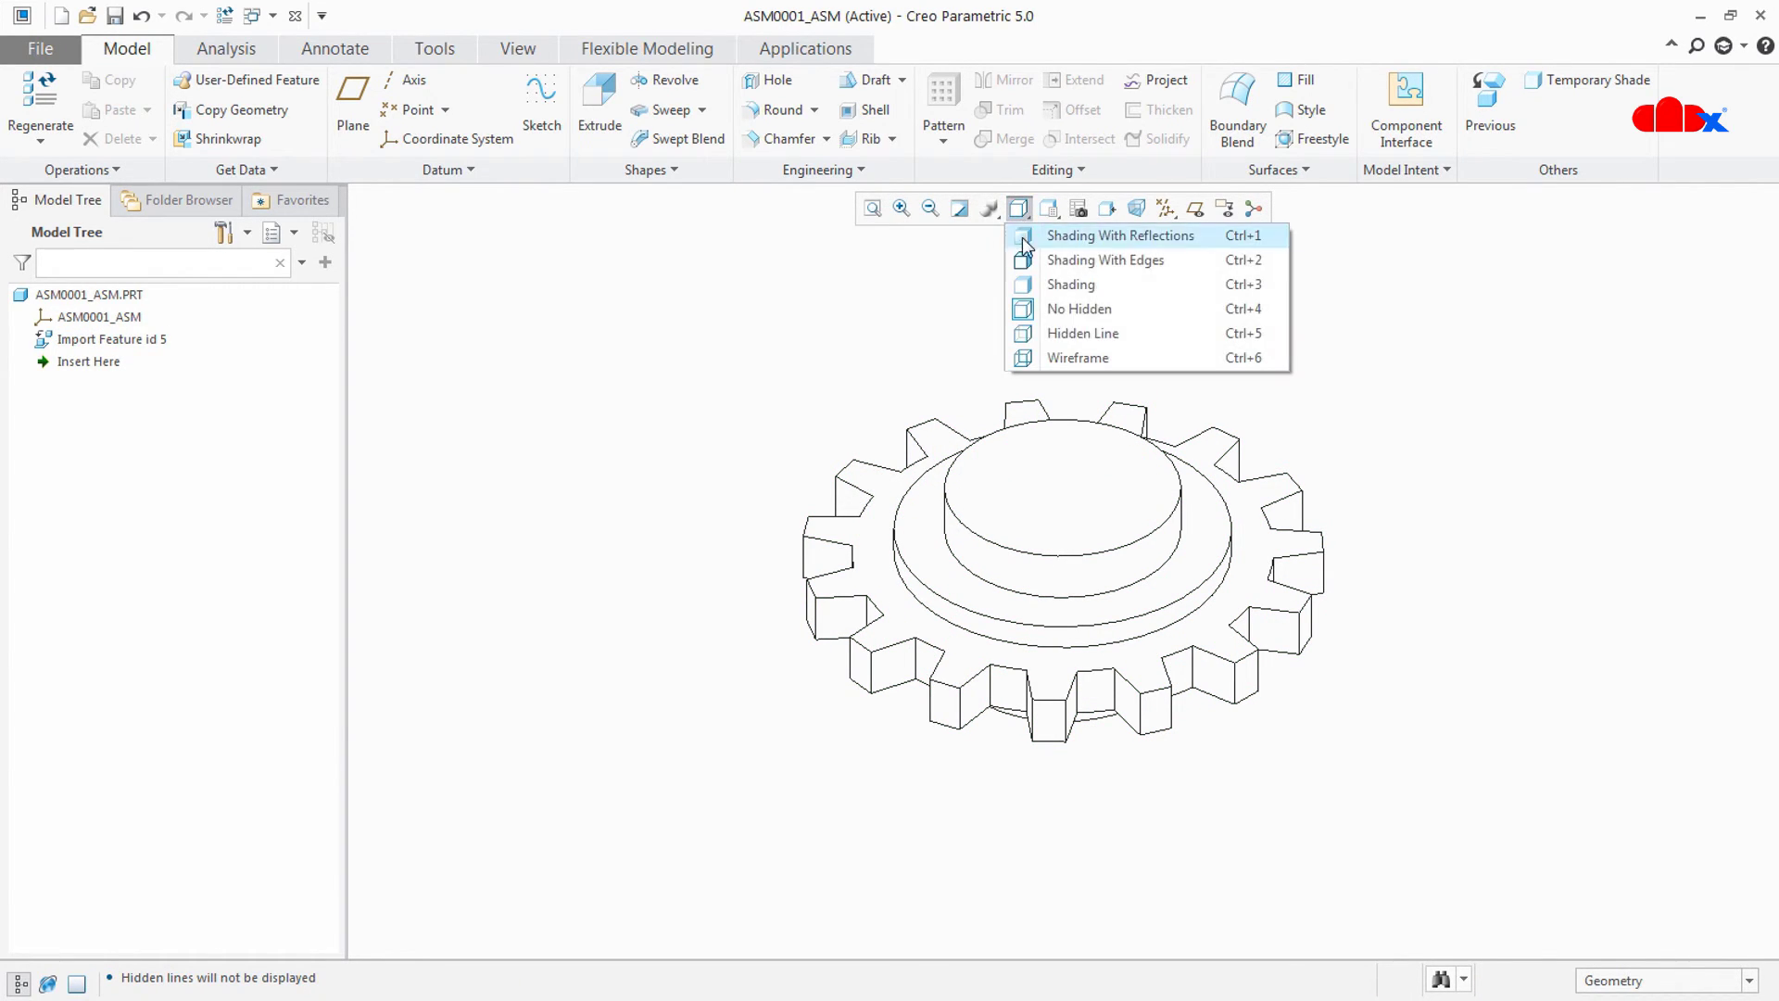
left_click(1028, 263)
middle_click_drag(1370, 429, 1302, 437)
- Round the inner boss edge and the outer hub step edge with a 2.700 radius
left_click(783, 109)
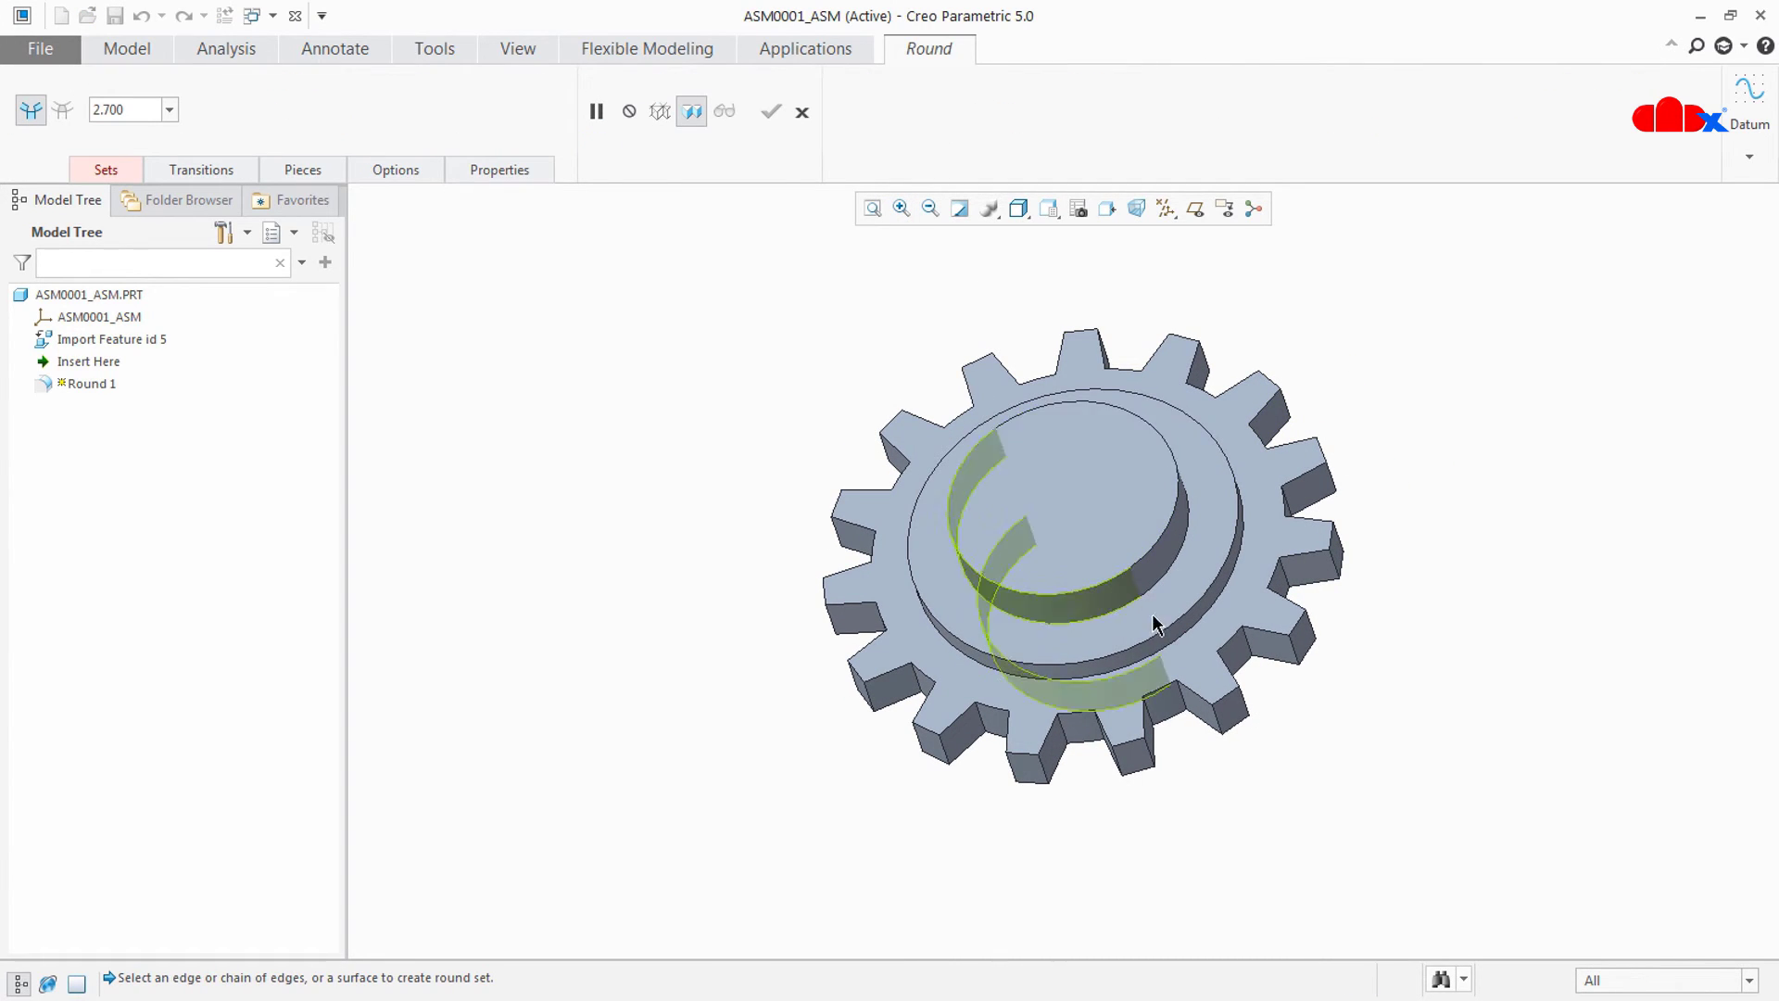
left_click(1124, 614)
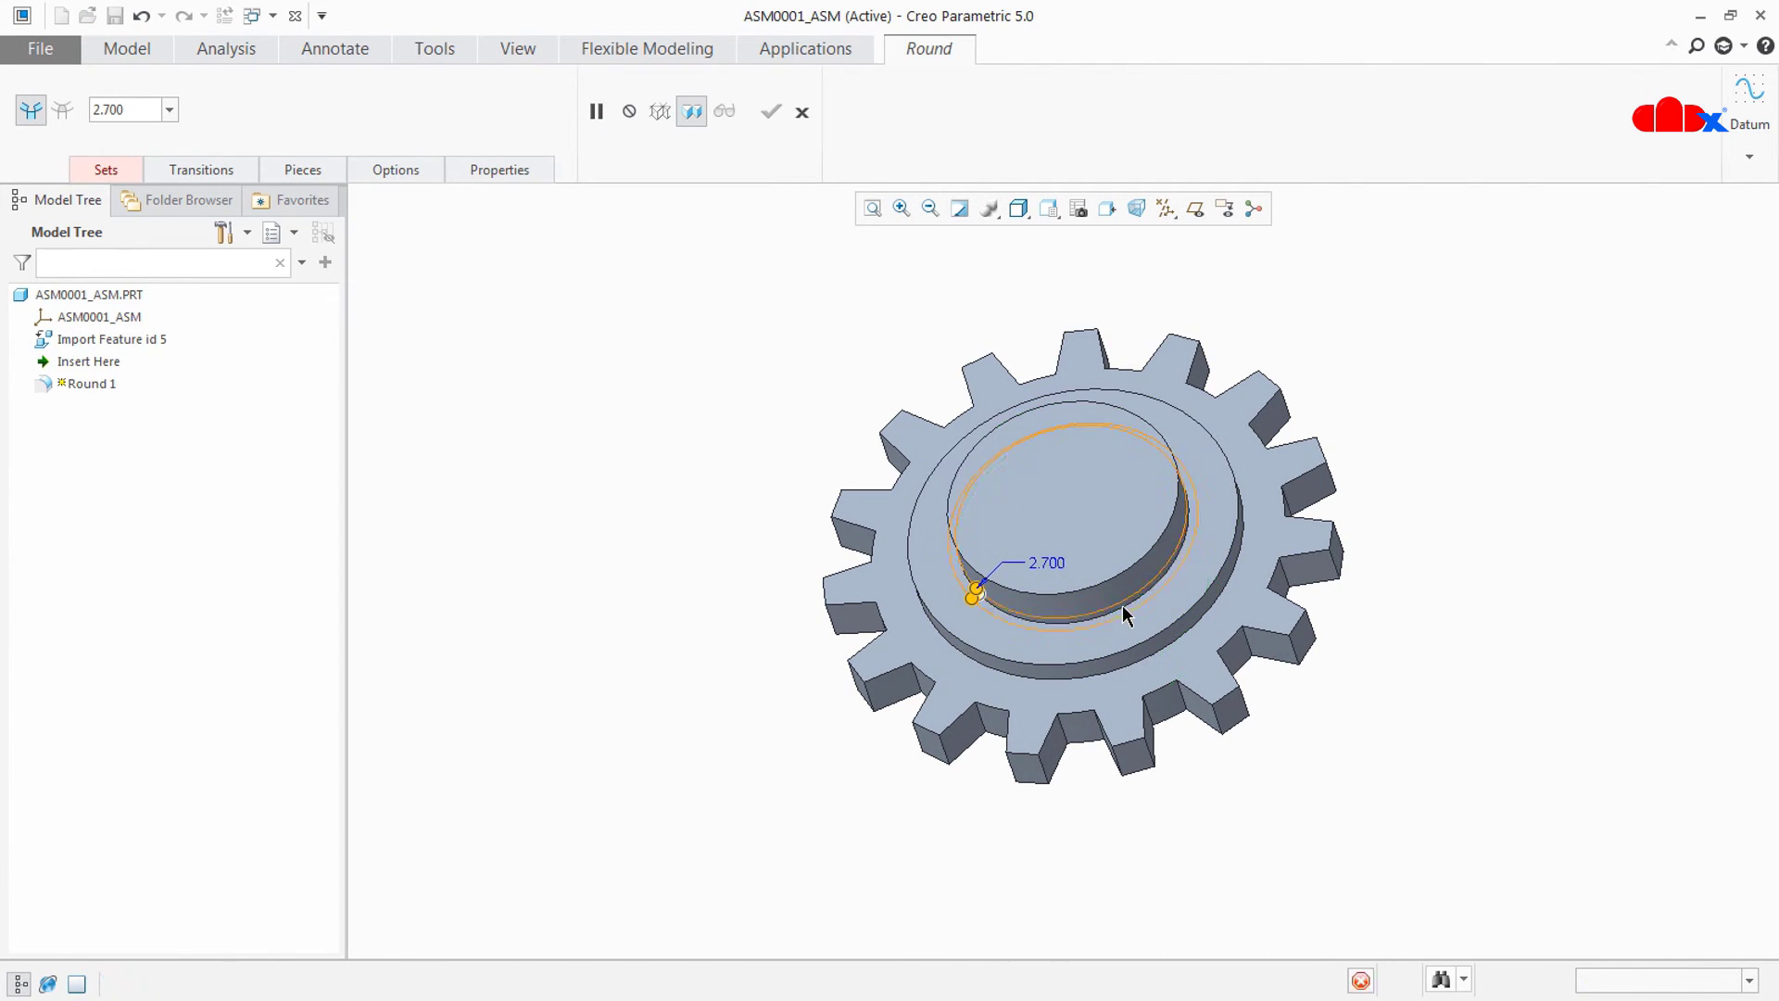
left_click(1140, 654, "ctrl")
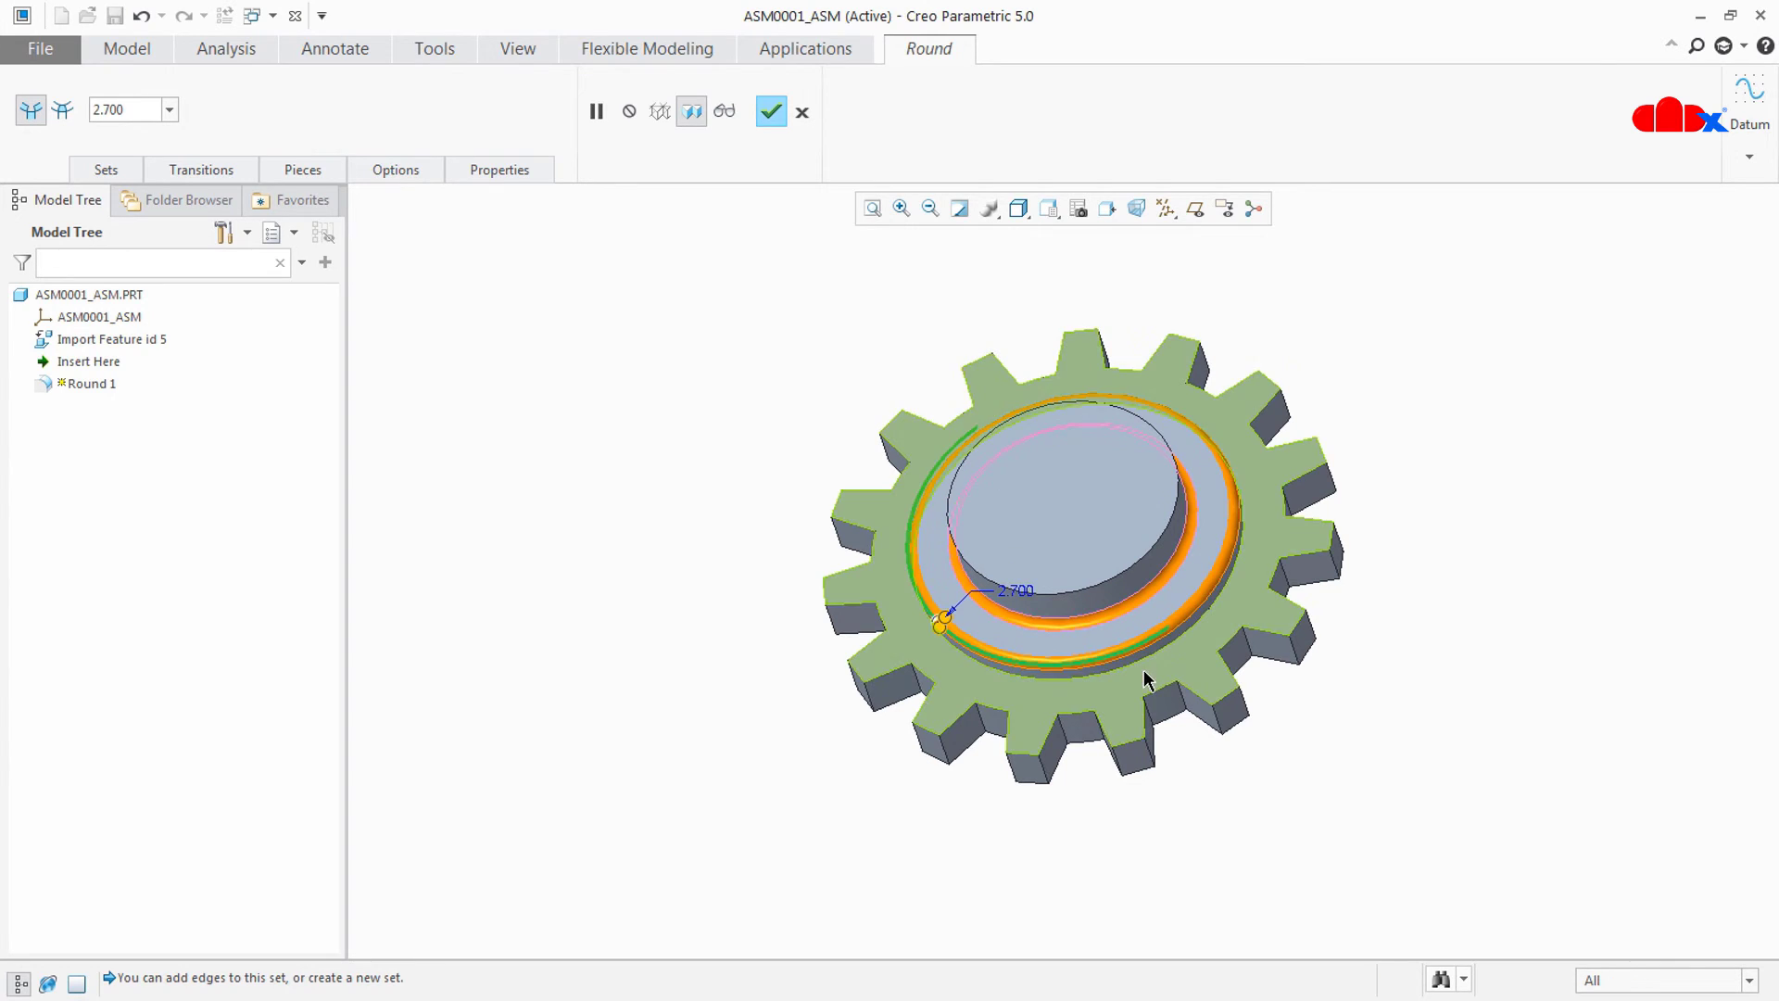
left_click(771, 111)
middle_click_drag(827, 269, 1107, 407)
left_click(1269, 334)
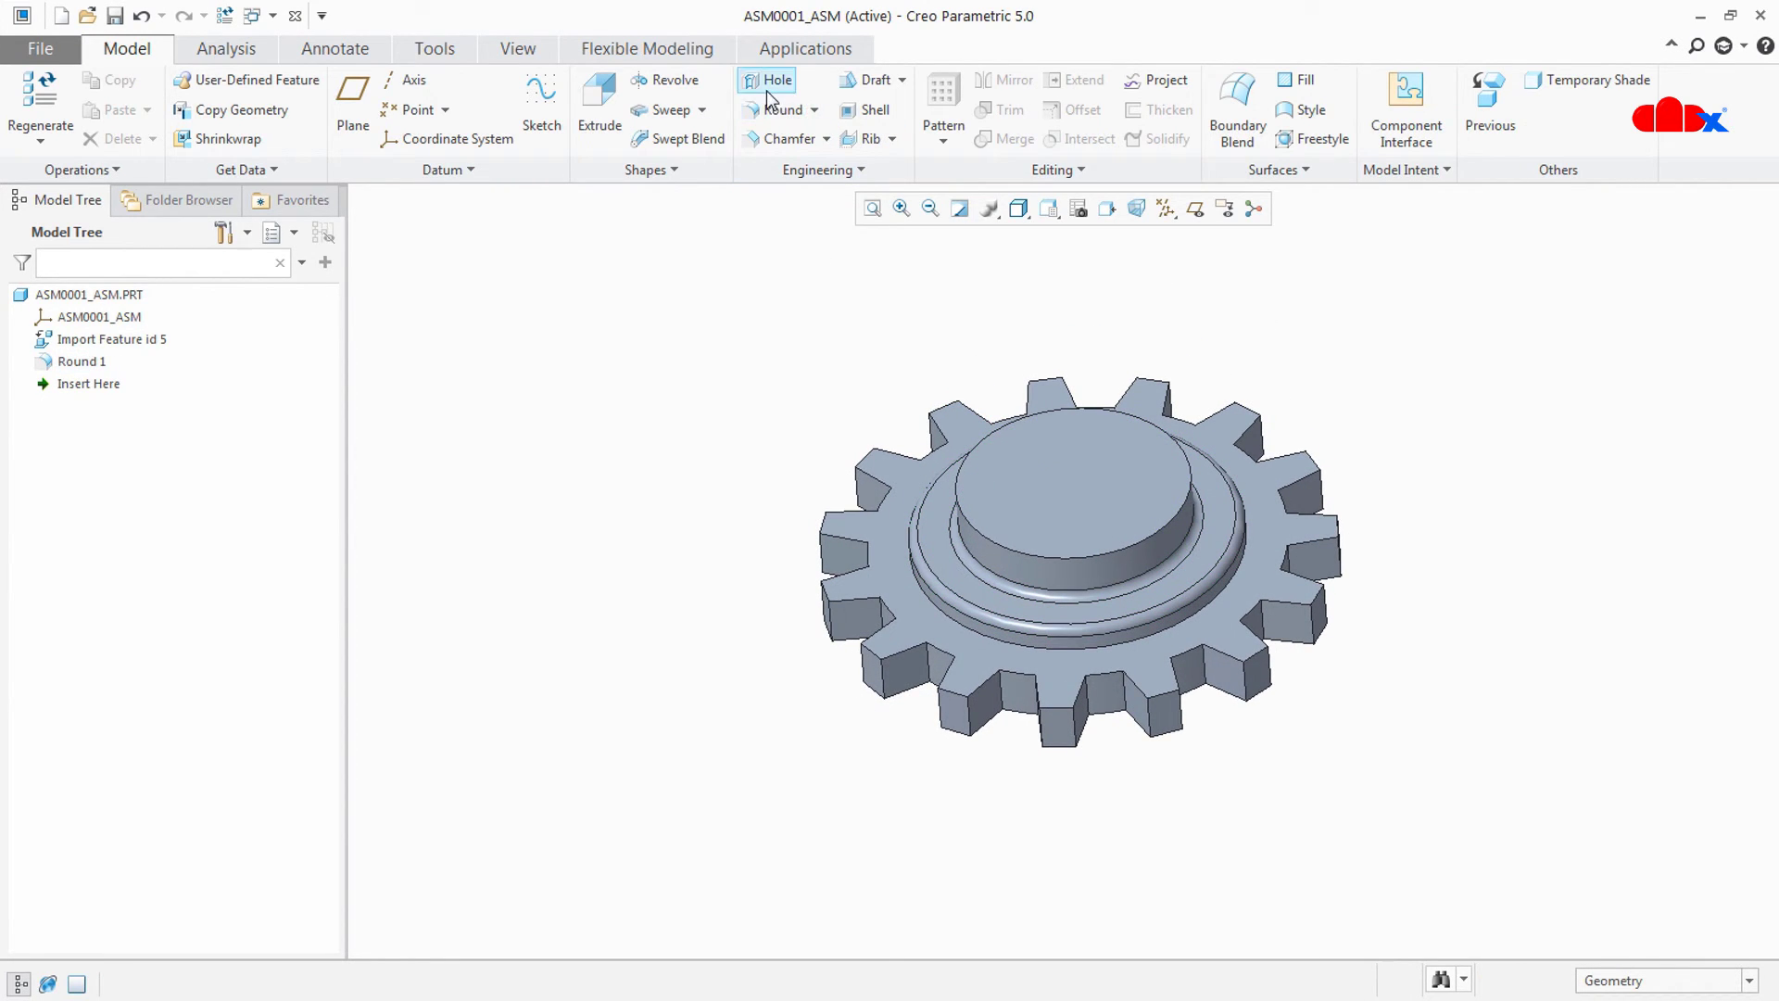
- Sketch a circle centred on the boss top face for a new extrusion
left_click(599, 102)
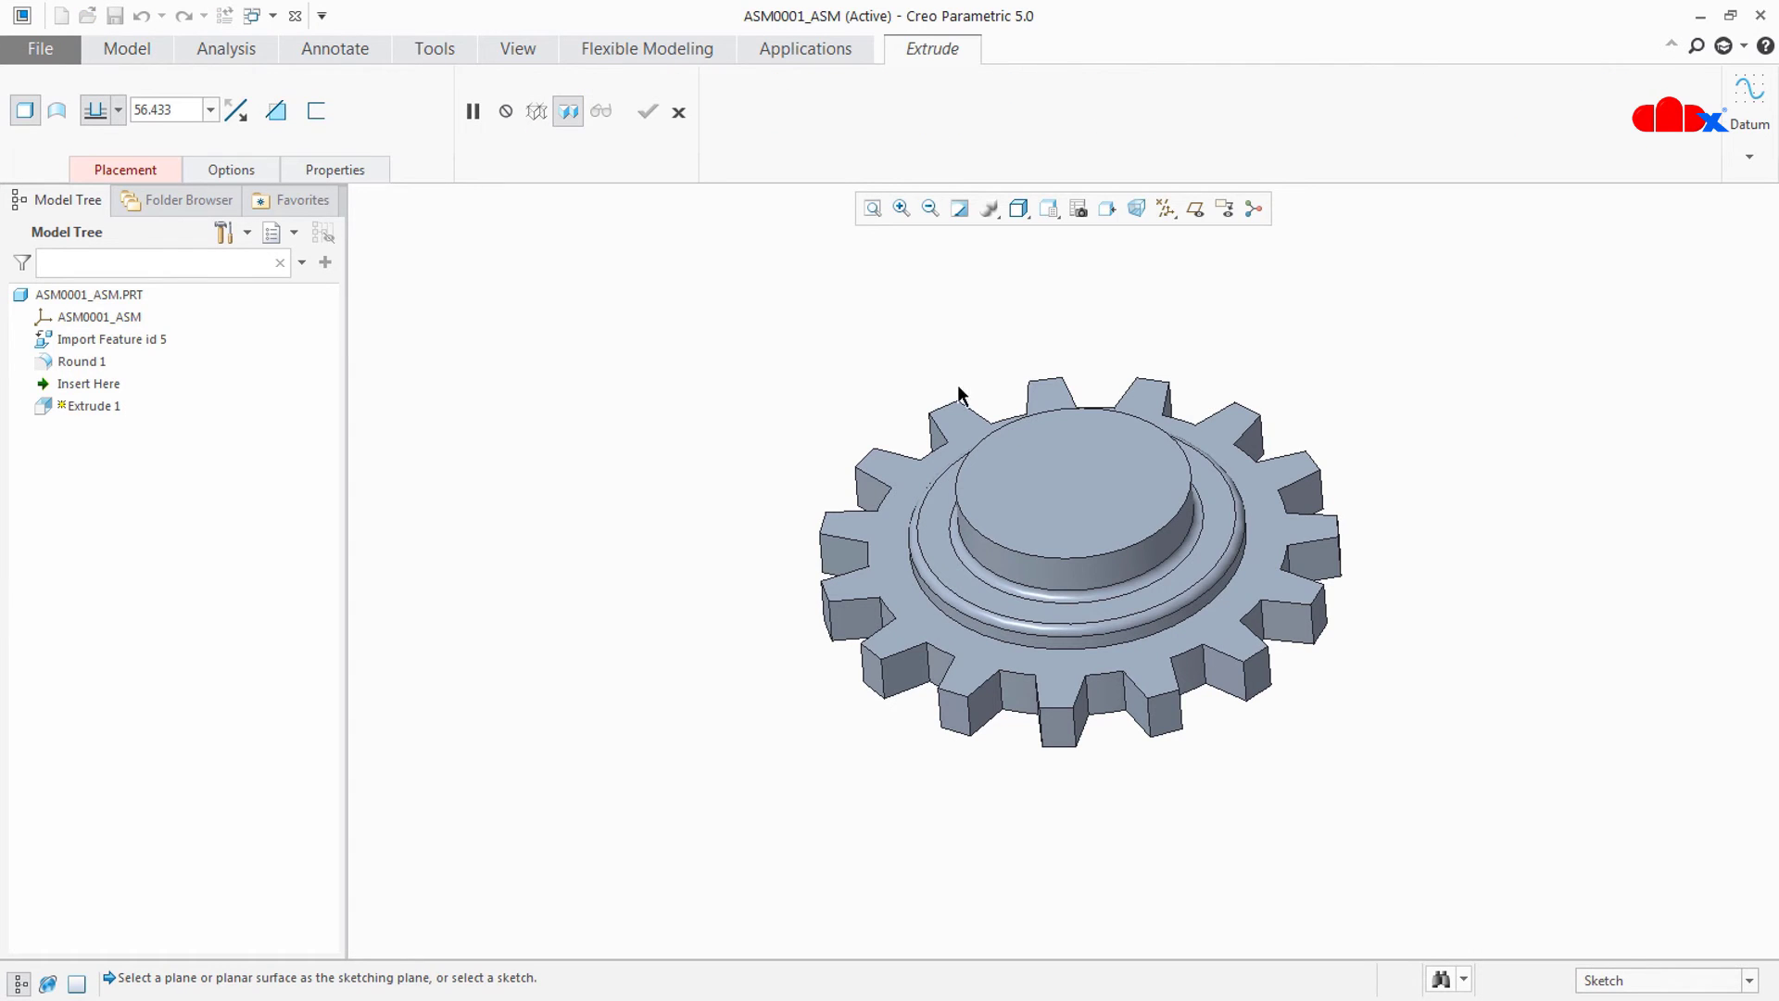
left_click(1066, 483)
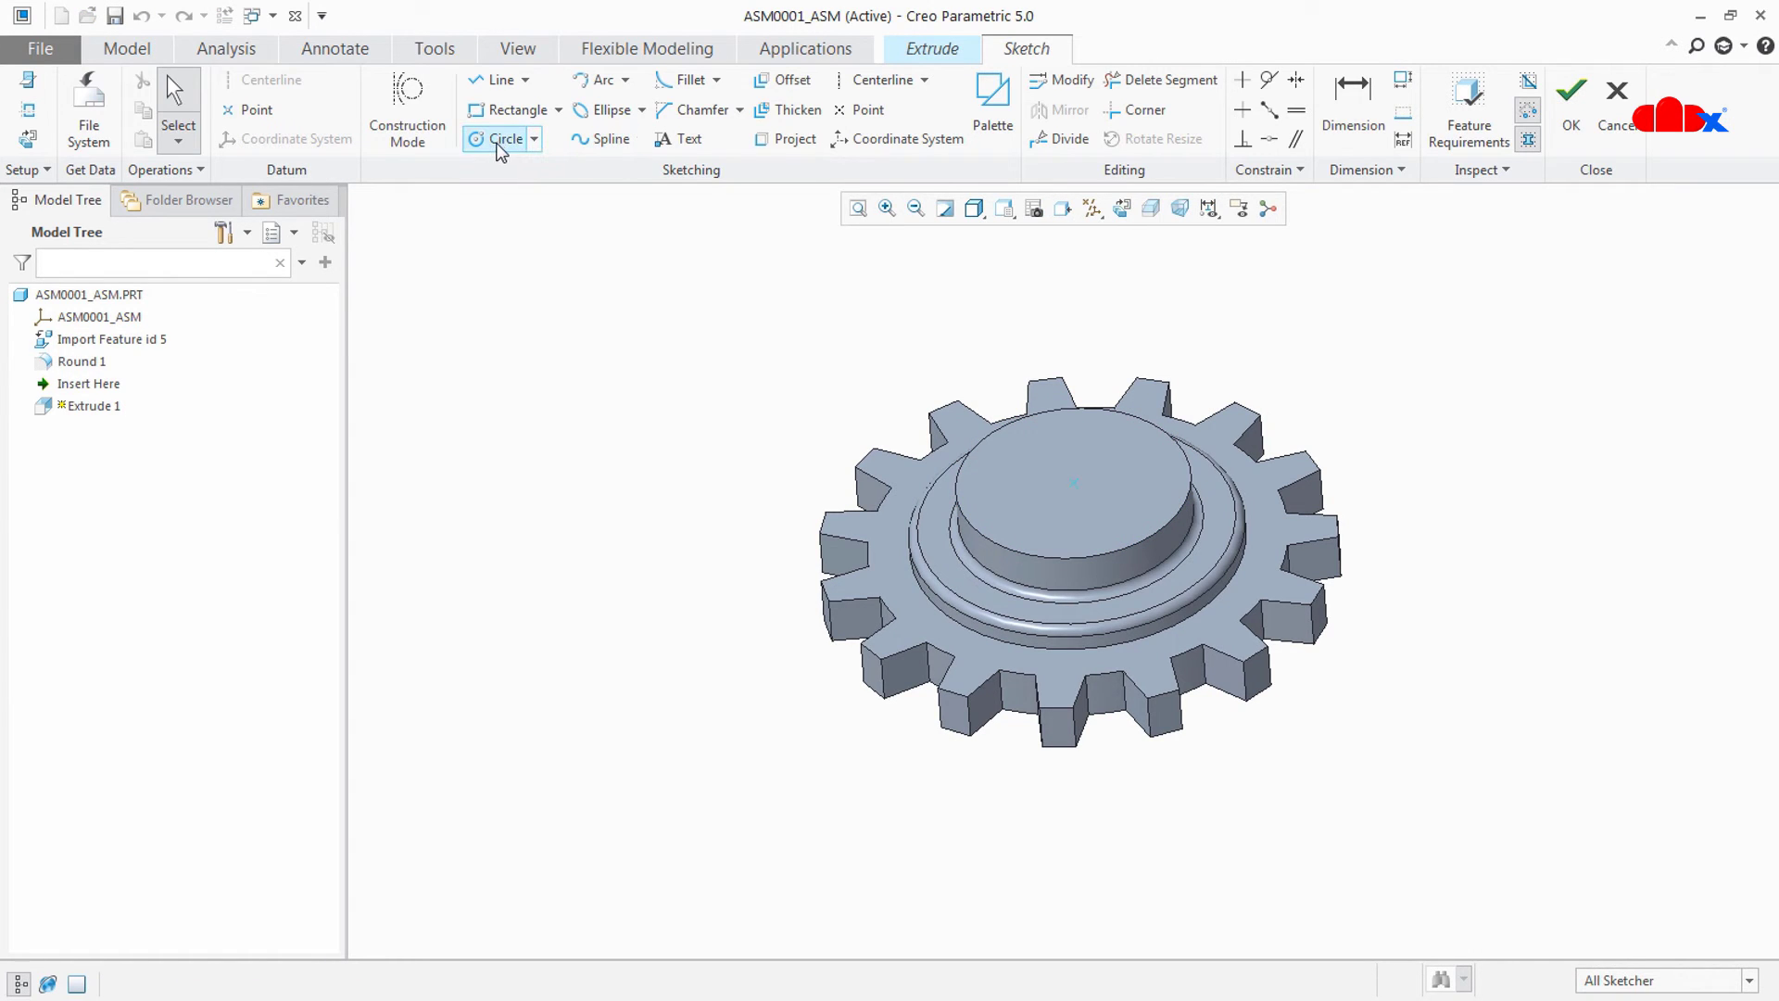
left_click(500, 139)
left_click(1073, 483)
left_click(1098, 519)
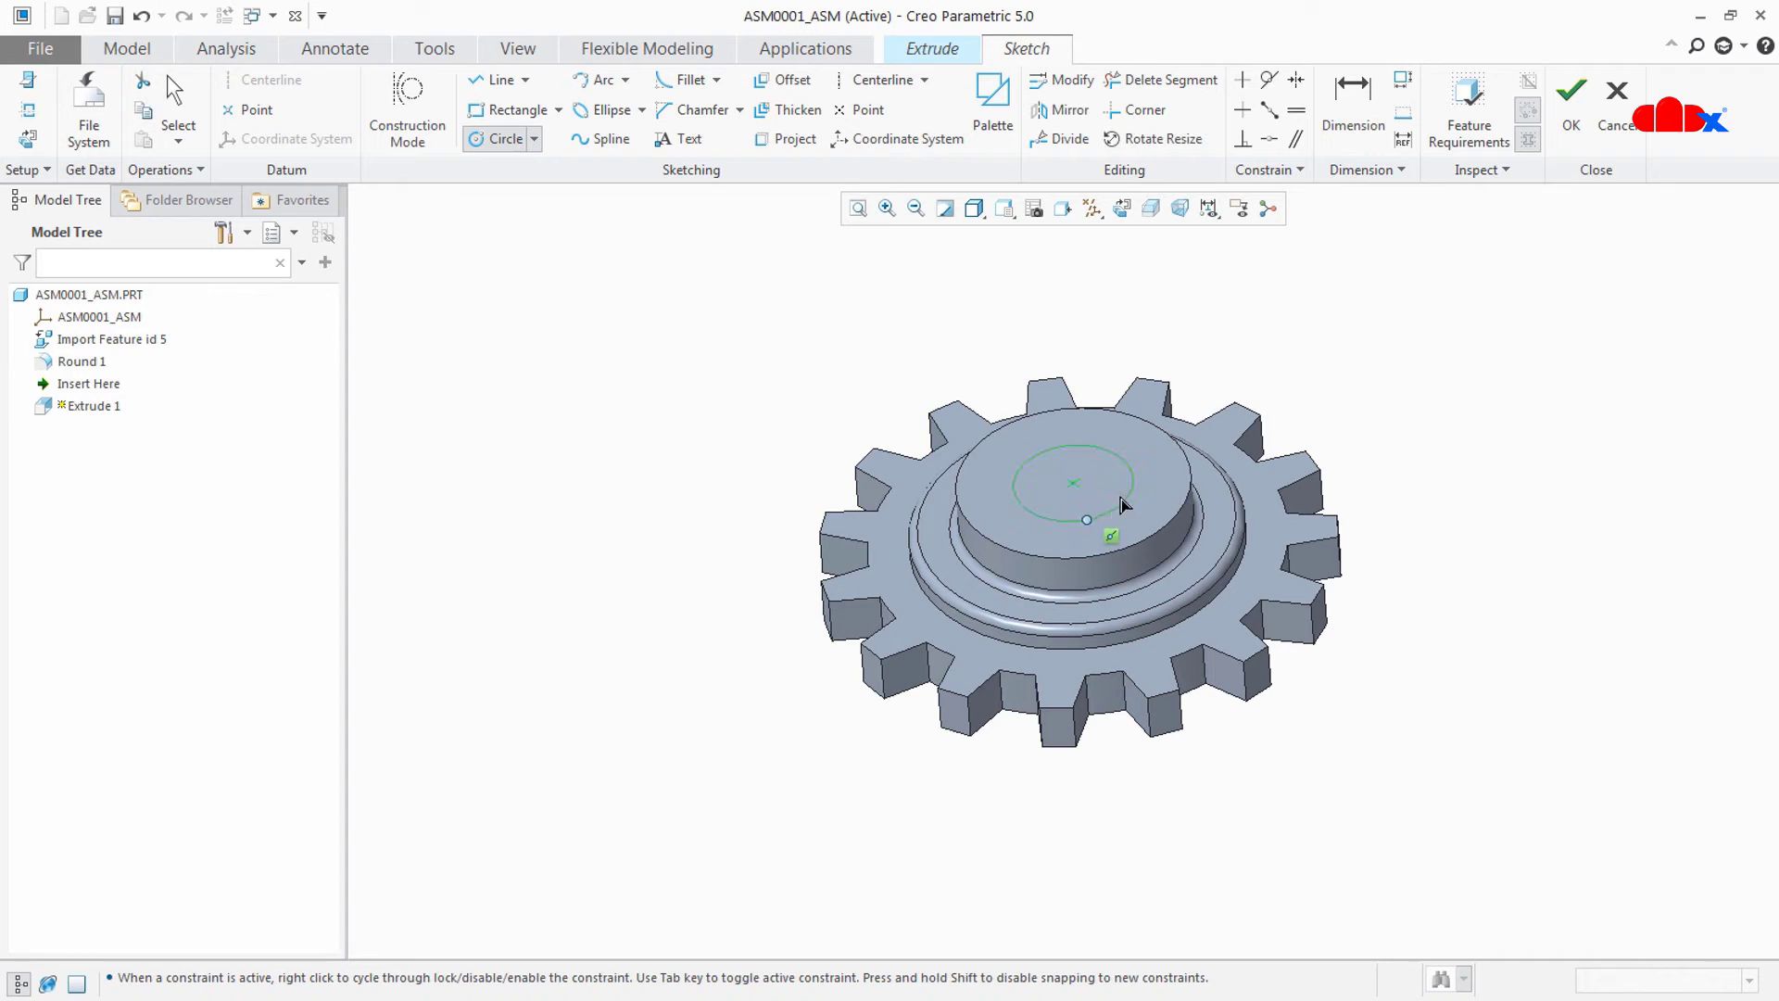
left_click(1570, 104)
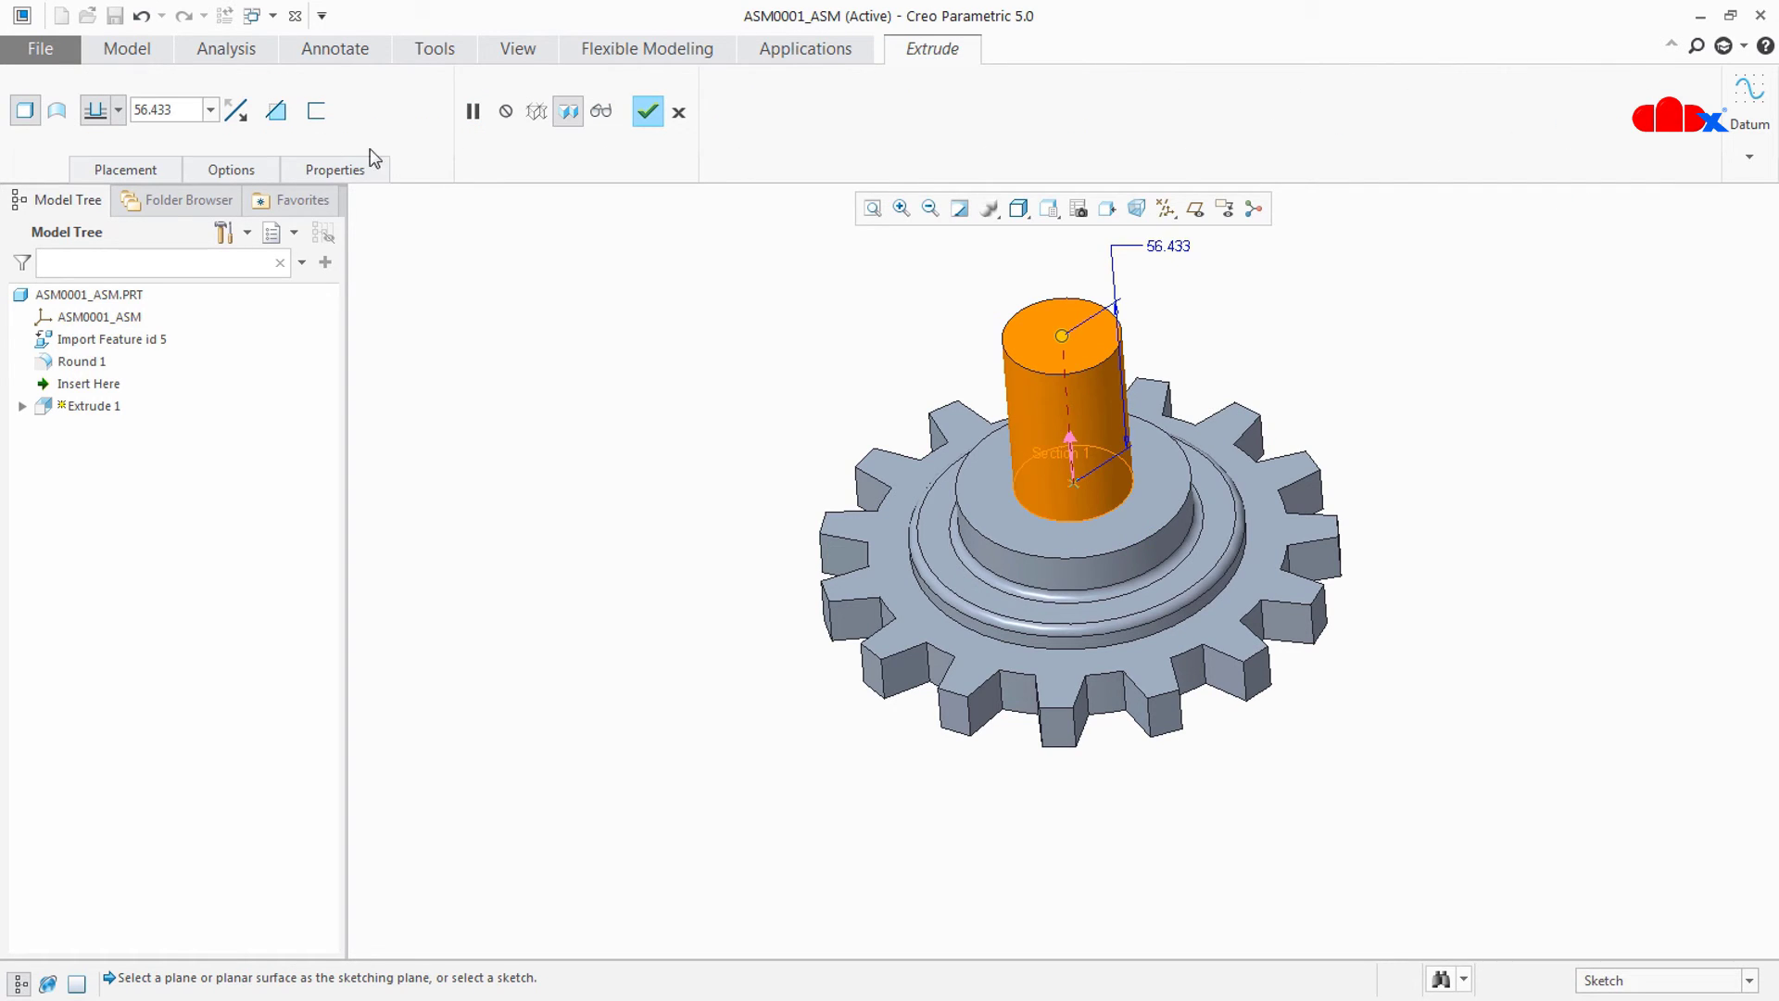
- Make the extrusion a downward Through All material cut, forming the central bore
left_click(275, 111)
left_click(235, 111)
left_click(104, 119)
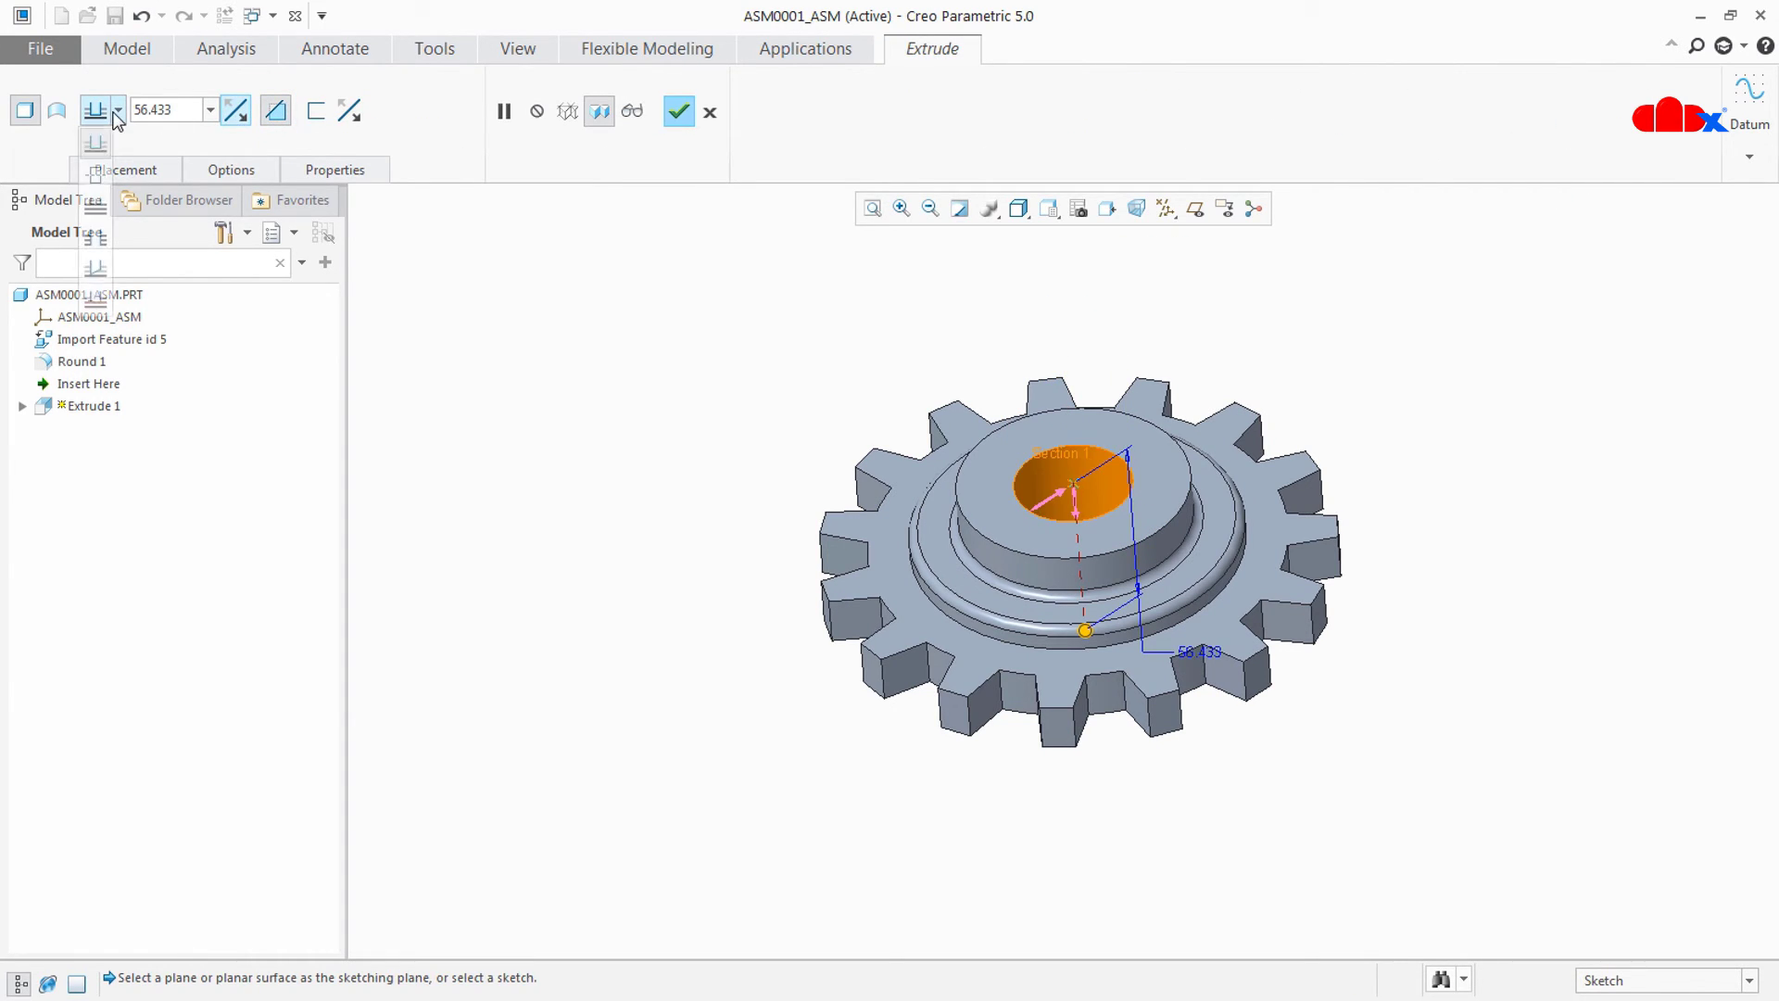
left_click(95, 236)
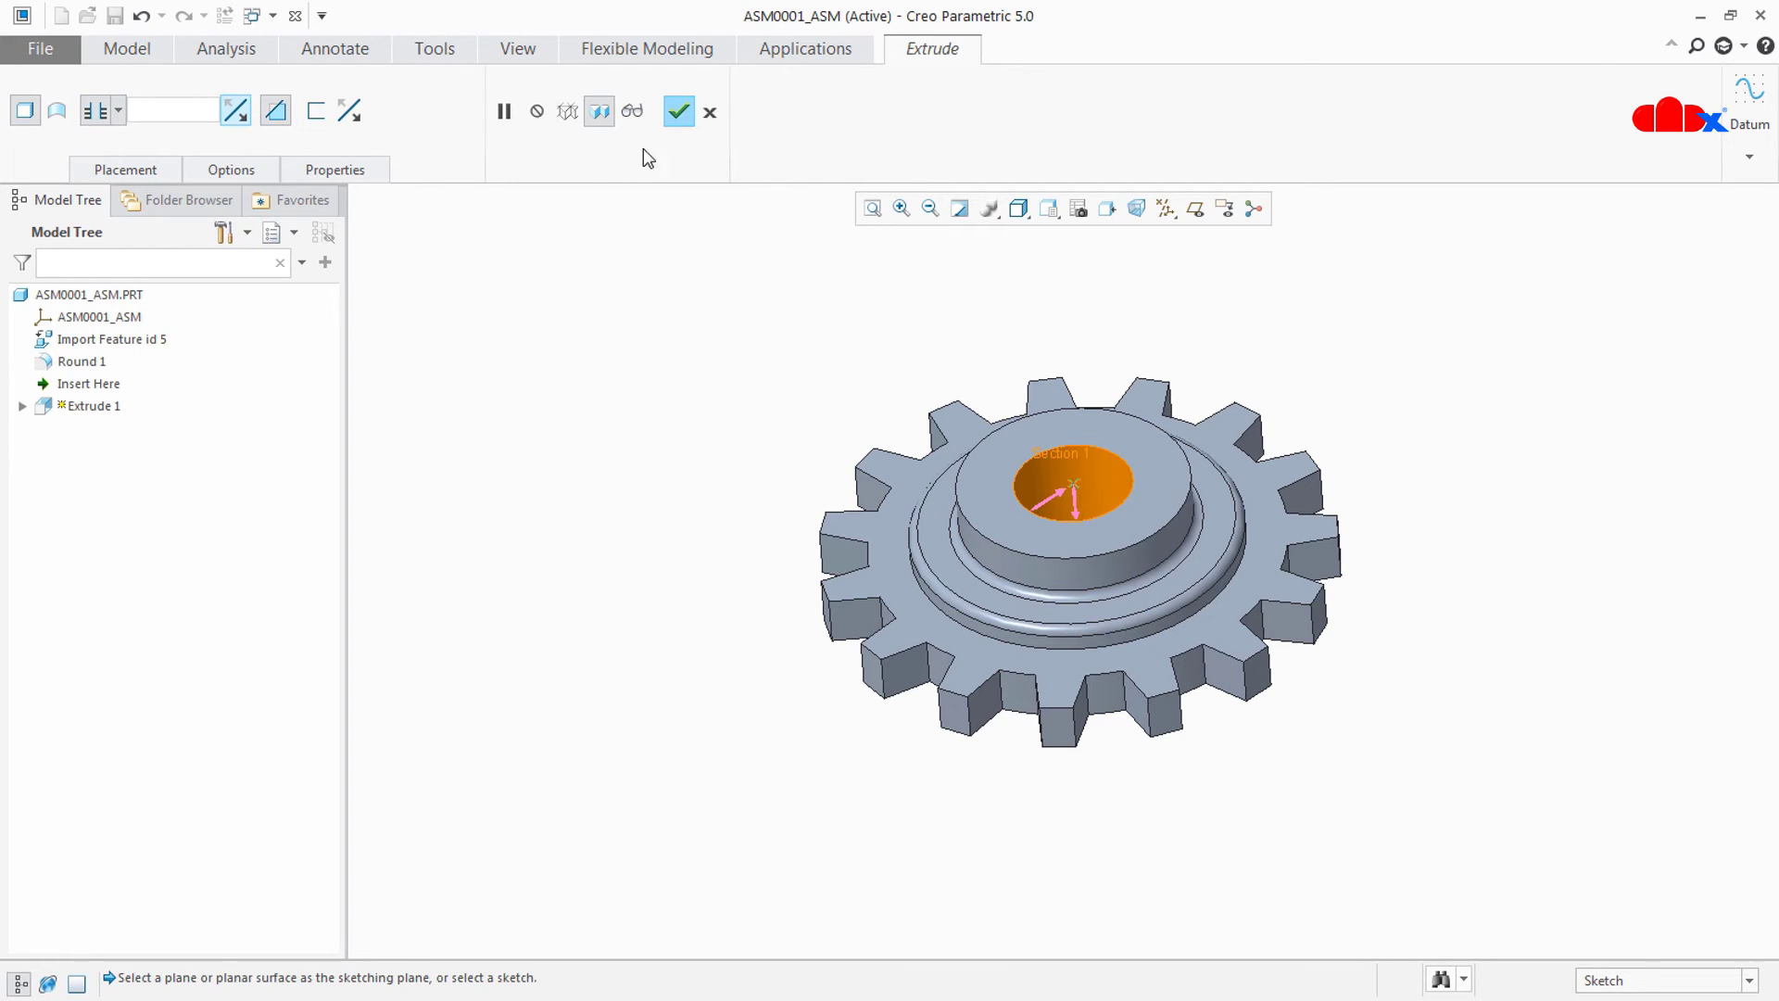
left_click(678, 113)
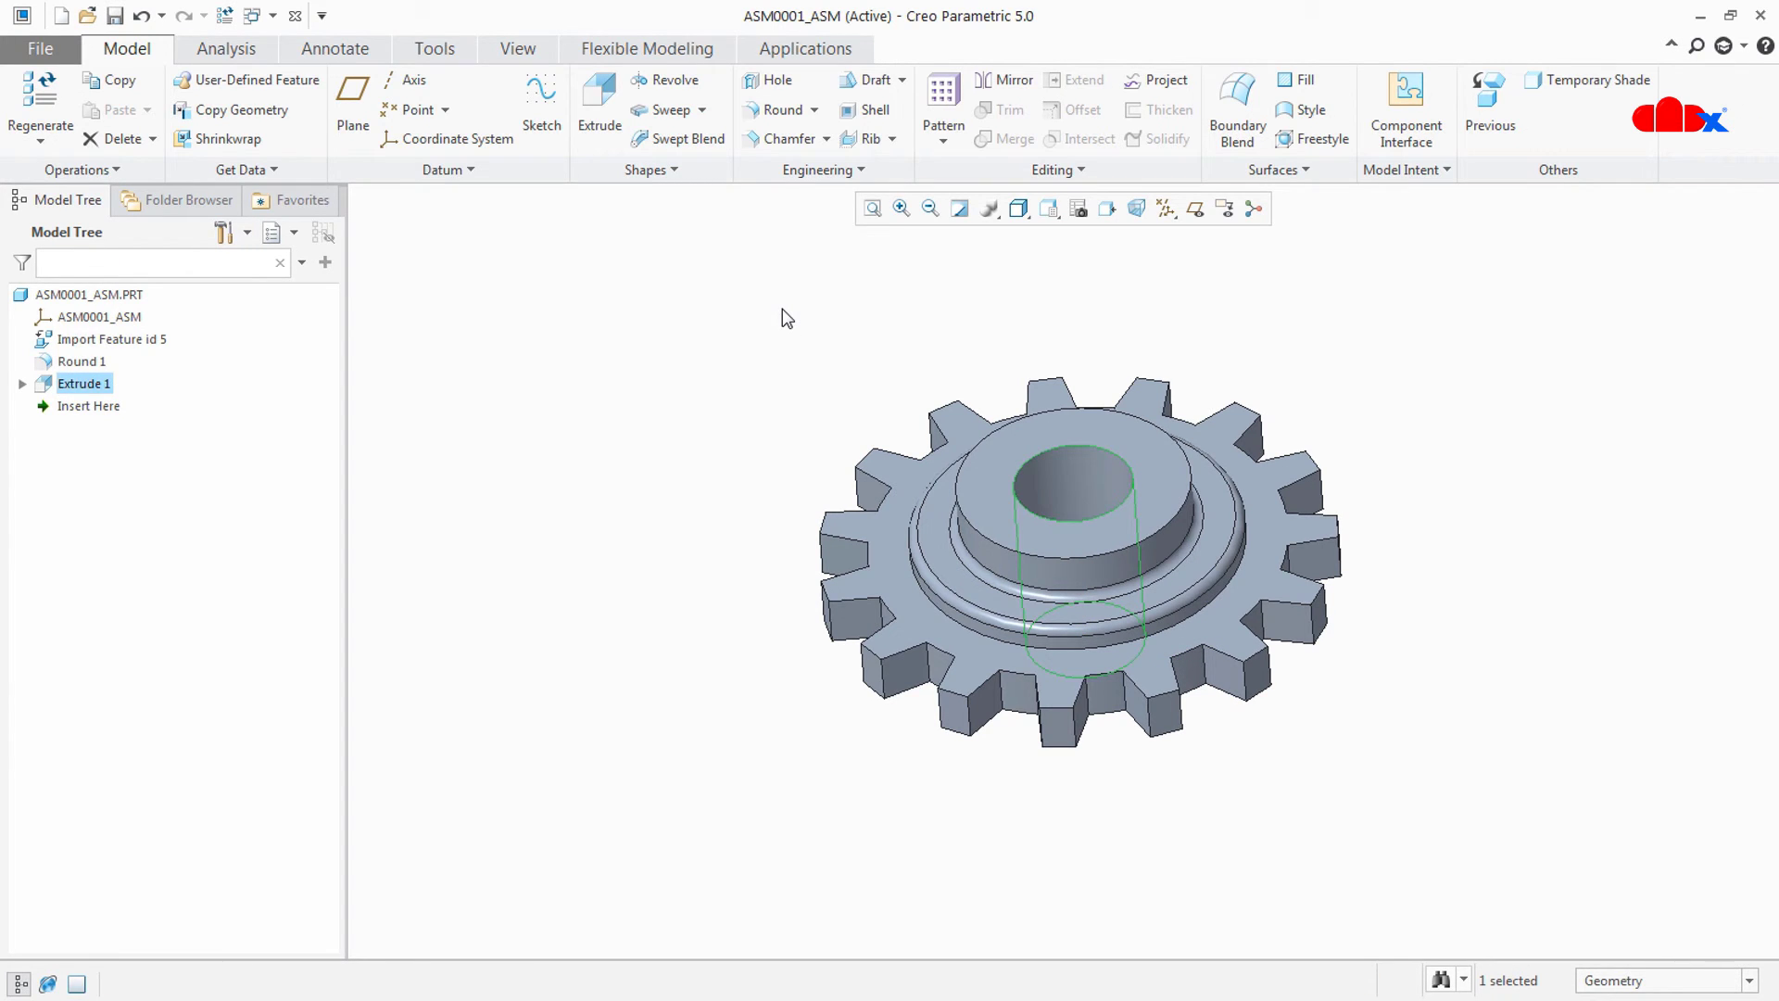
key("ctrl+d")
- Save the bored part as ASM0001_ASM.PRT
left_click(1208, 339)
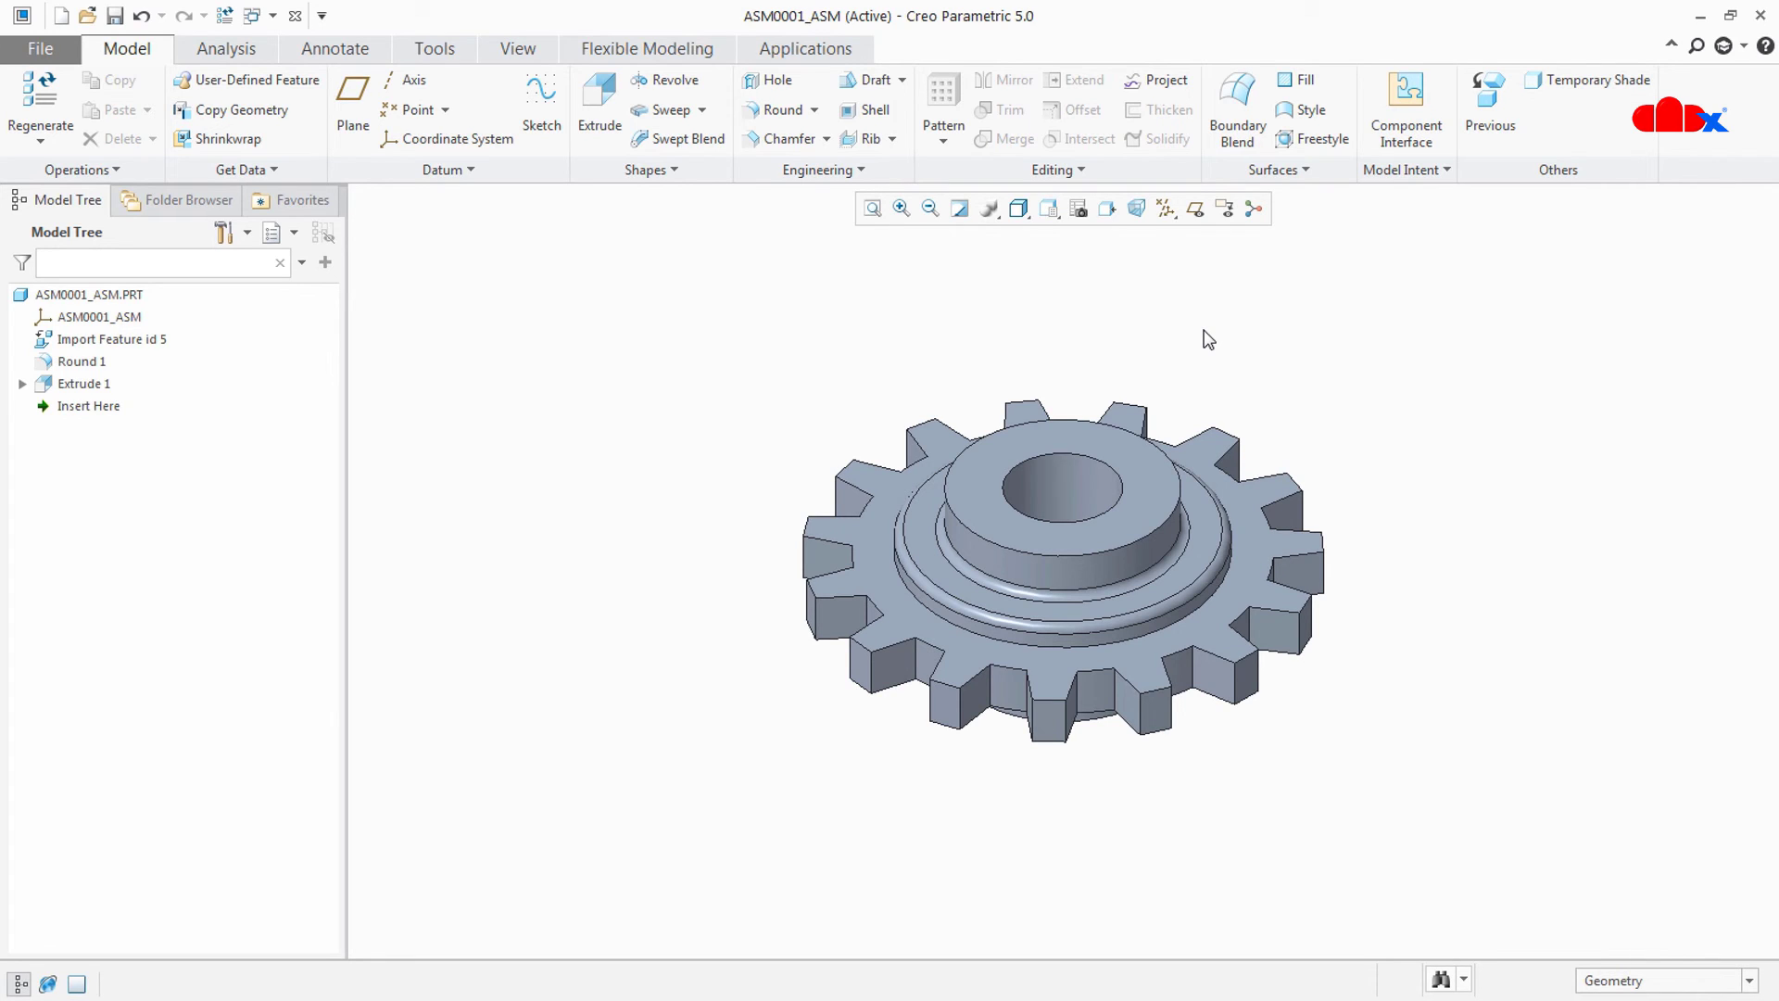
left_click(115, 16)
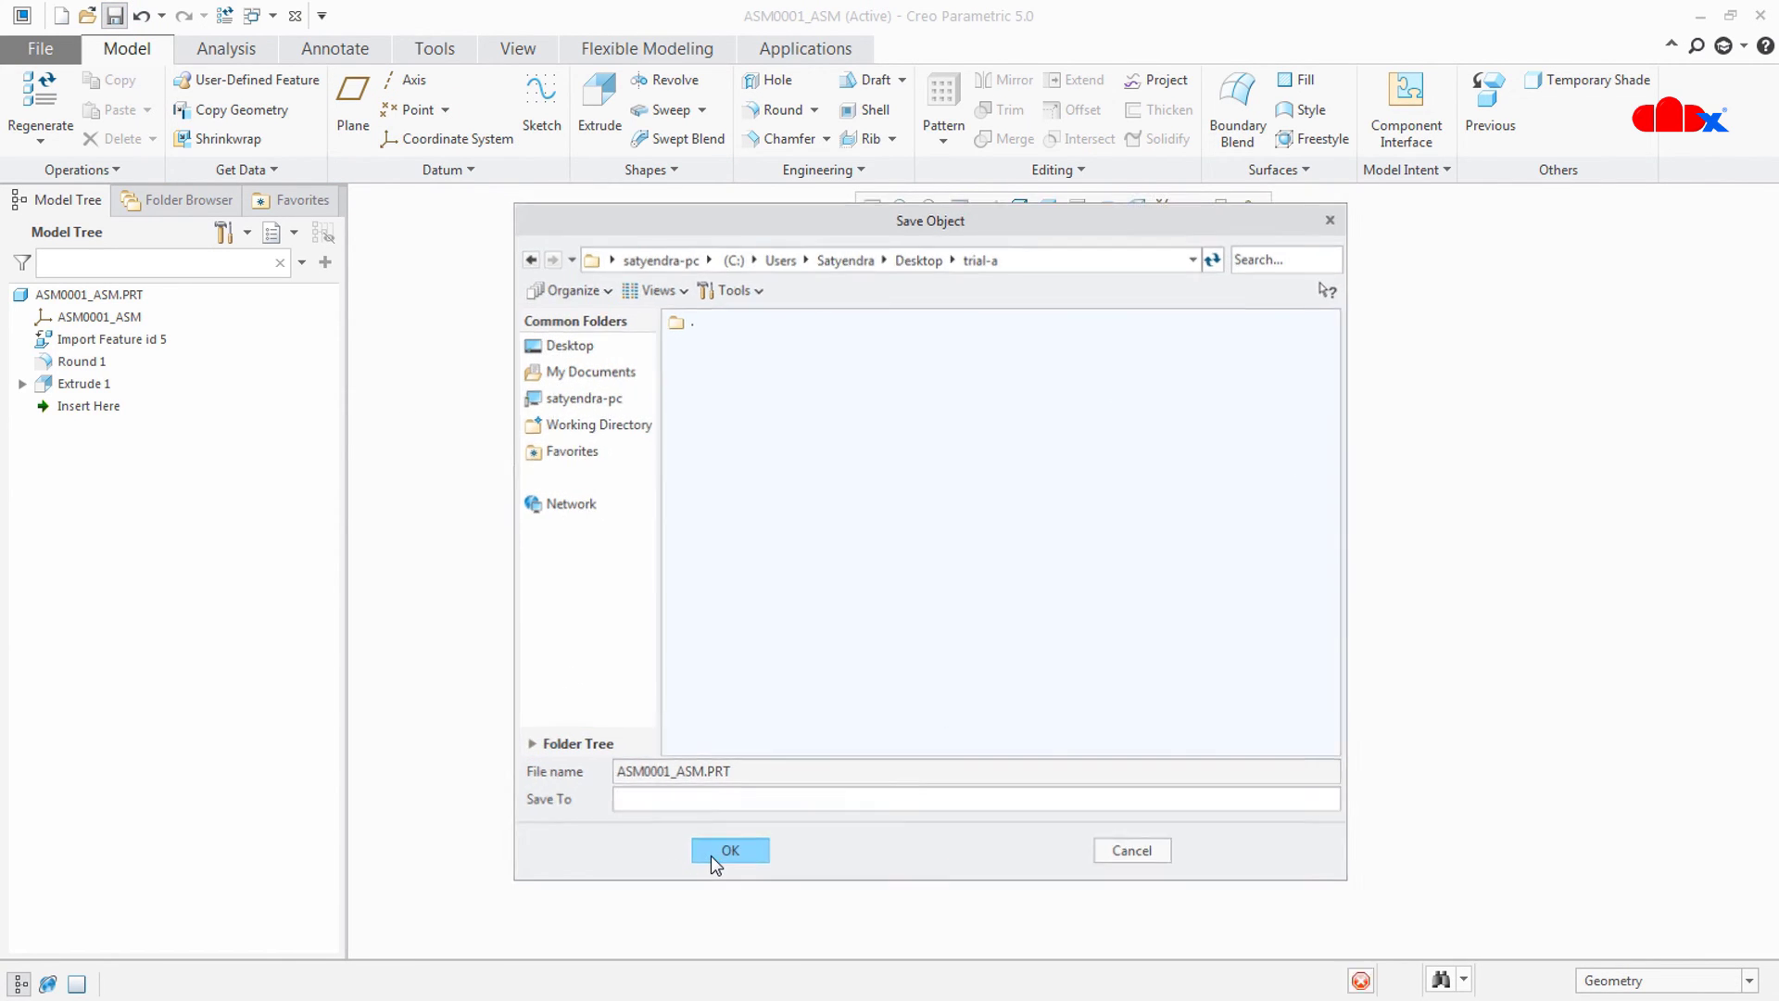
left_click(715, 854)
- Close the window, erase undisplayed models from session, and reopen asm0001_asm.prt
left_click(295, 16)
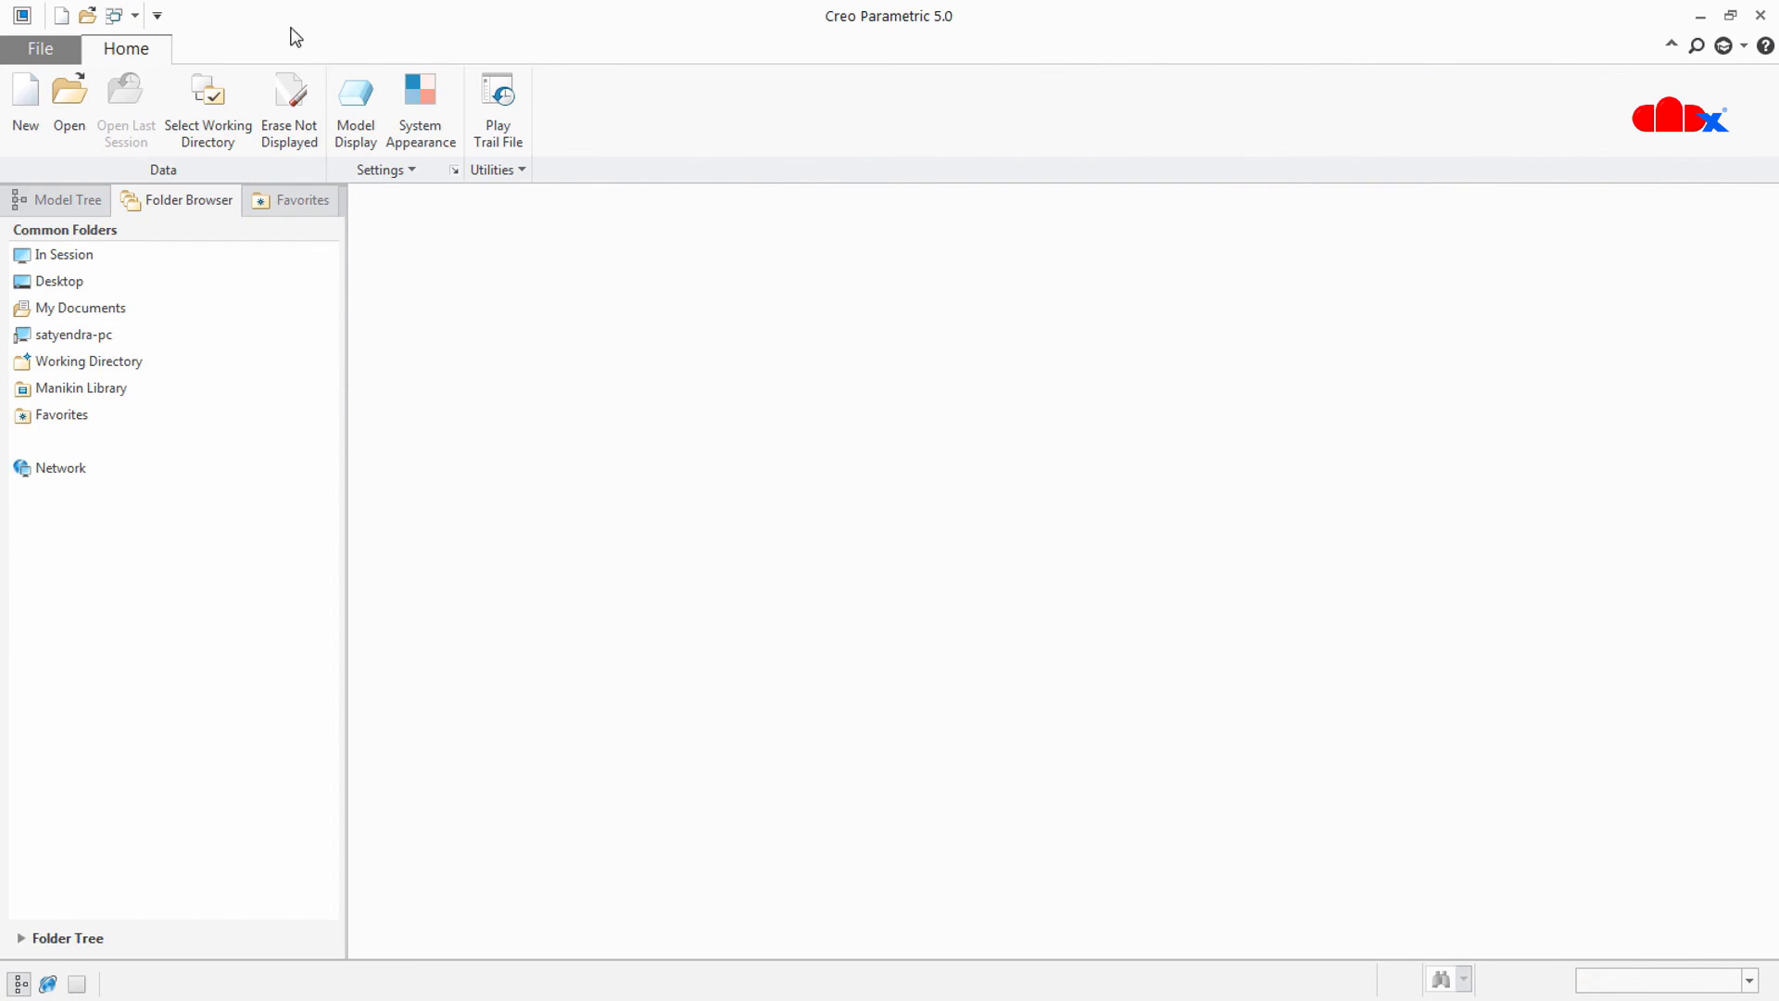
left_click(289, 114)
key("Return")
left_click(69, 102)
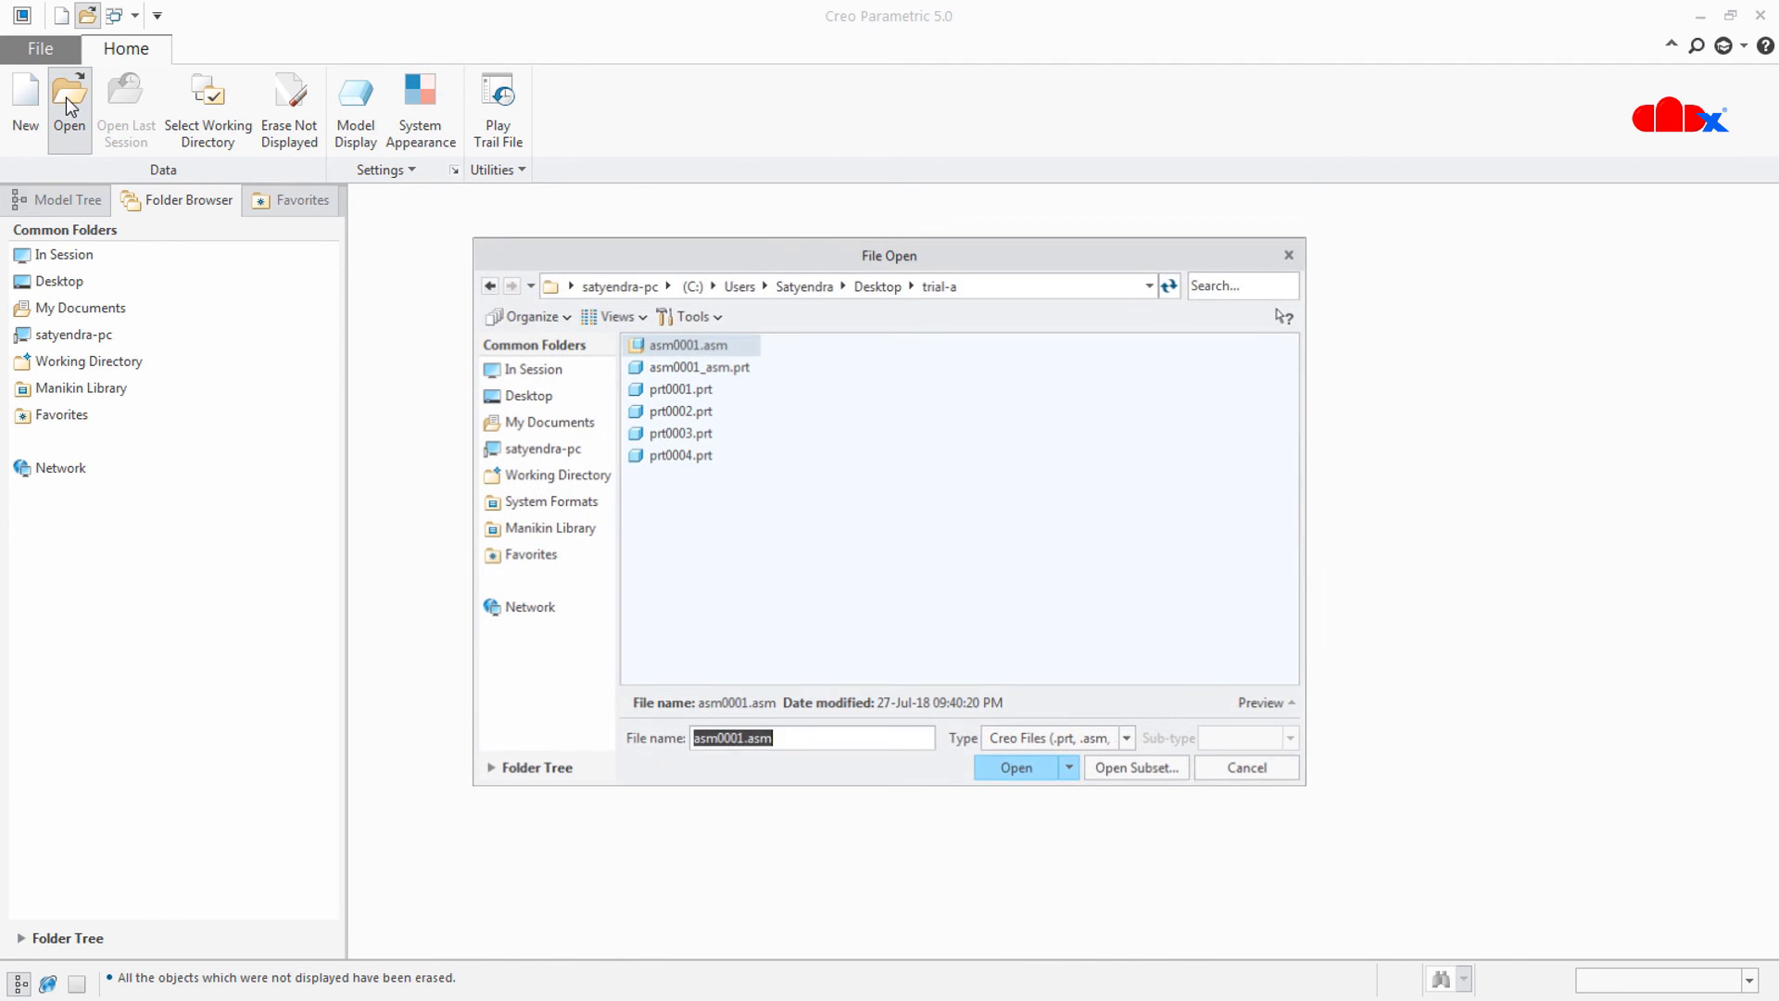
left_click(659, 366)
left_click(1023, 772)
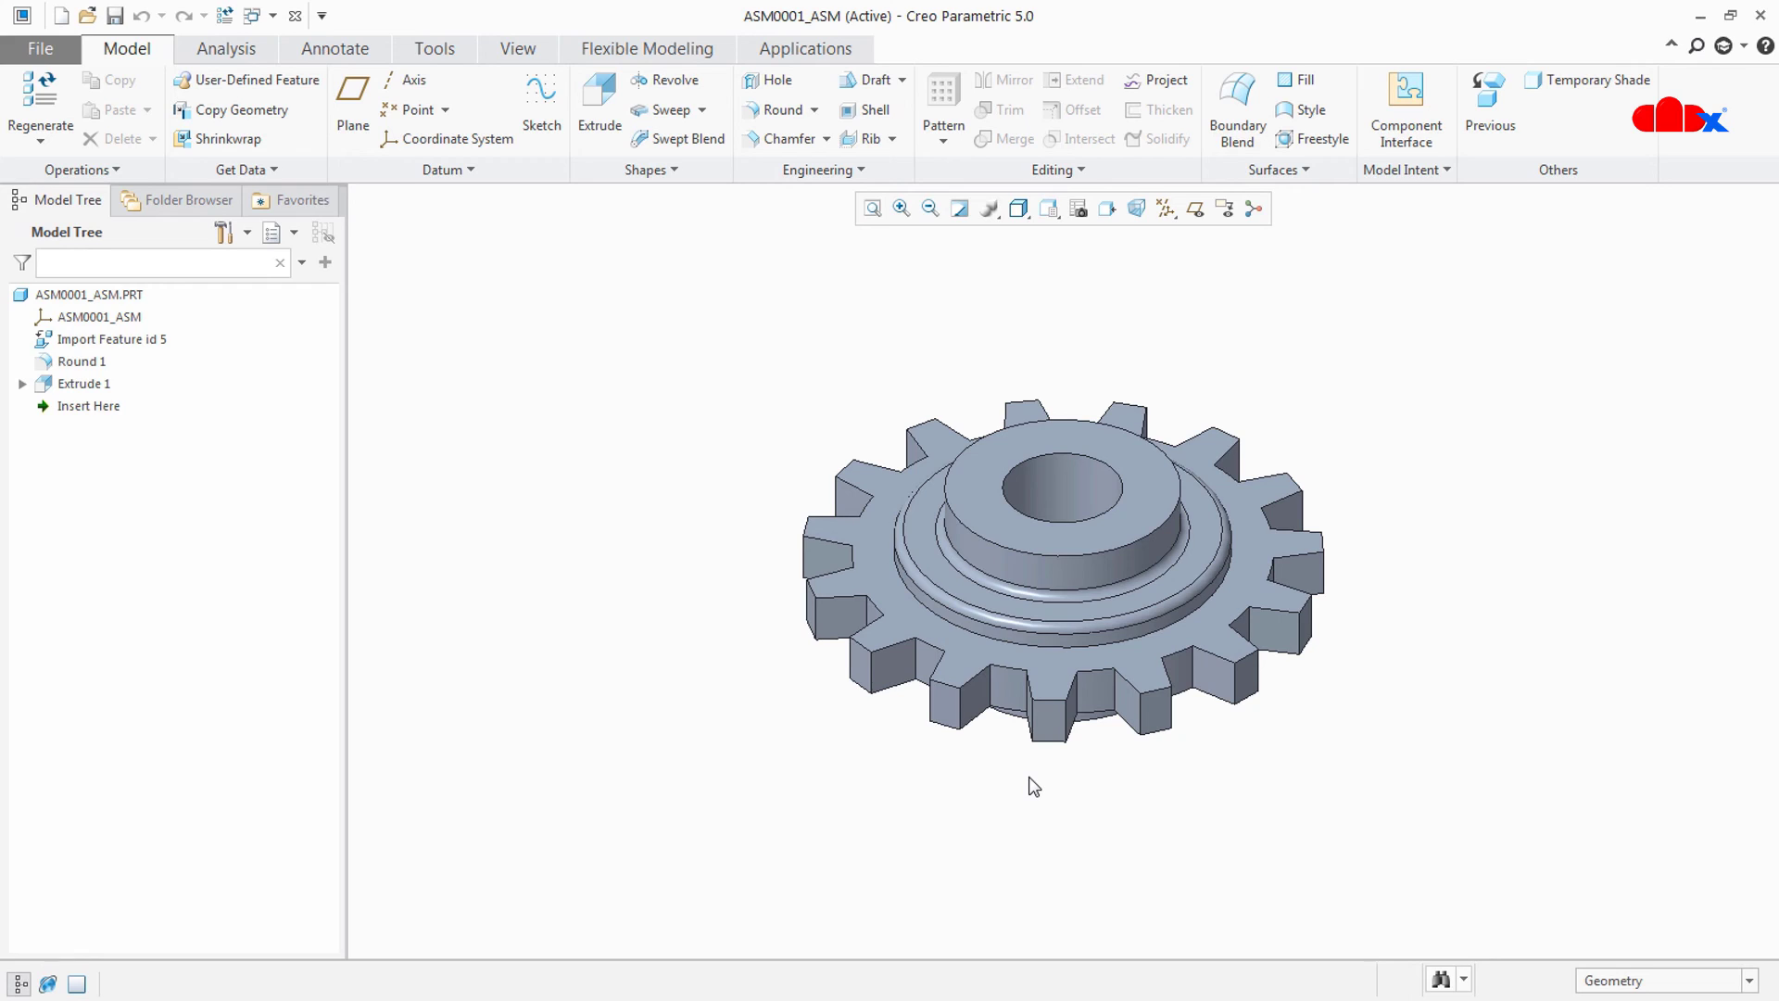